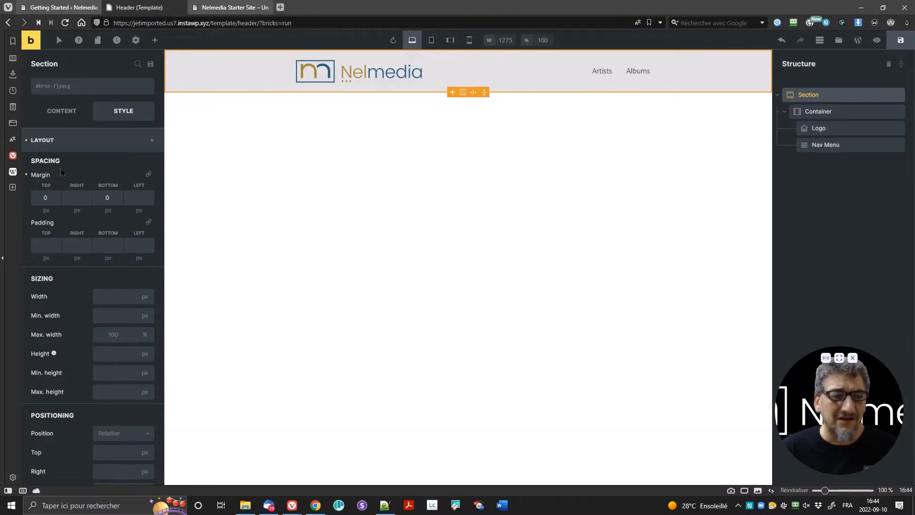
Step: Return to the WordPress admin tab and open JetEngine's Custom Post Types List
left_click(49, 8)
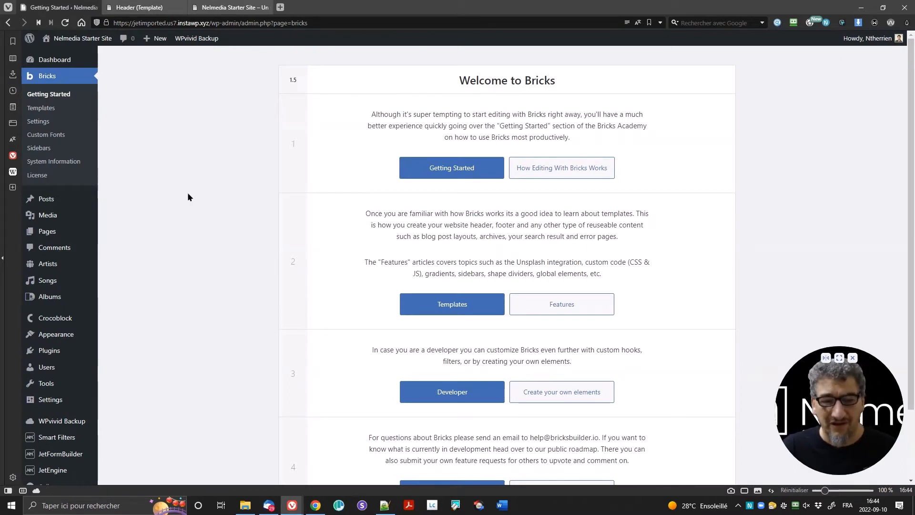
scroll(188, 193, "down", 3)
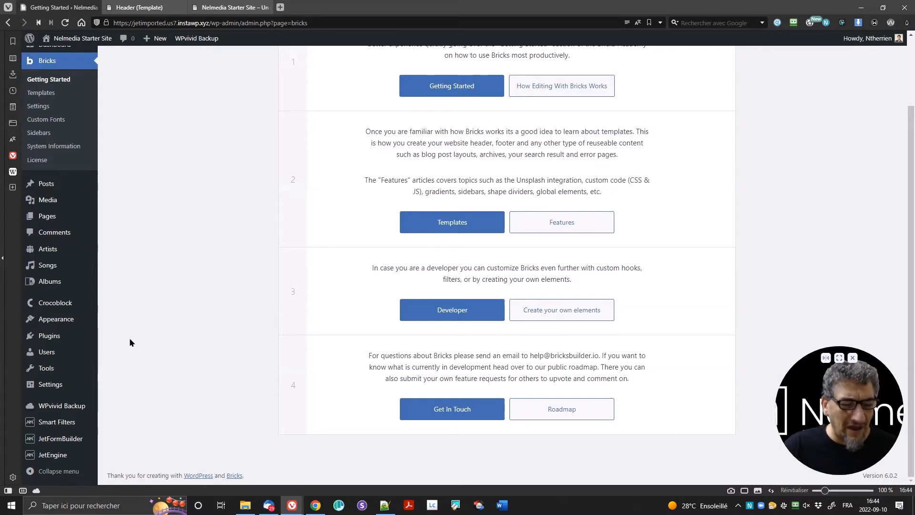
mouse_move(78, 425)
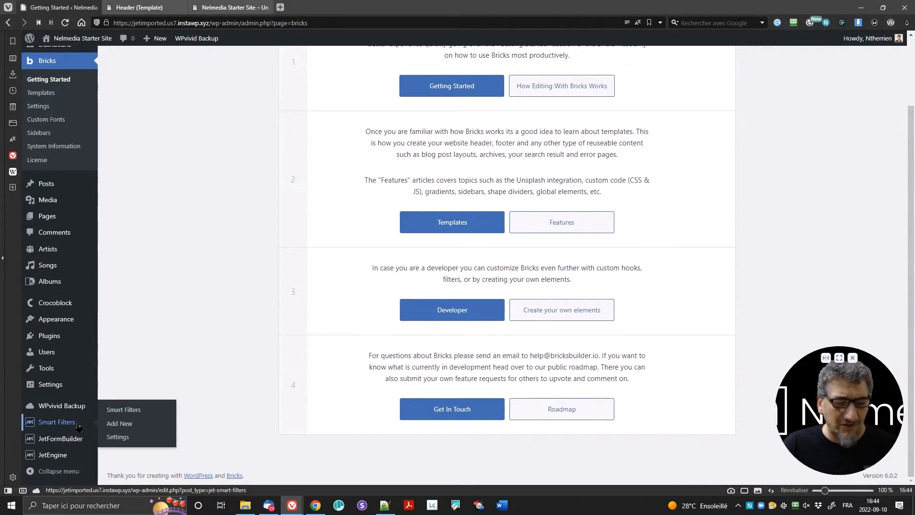
mouse_move(81, 441)
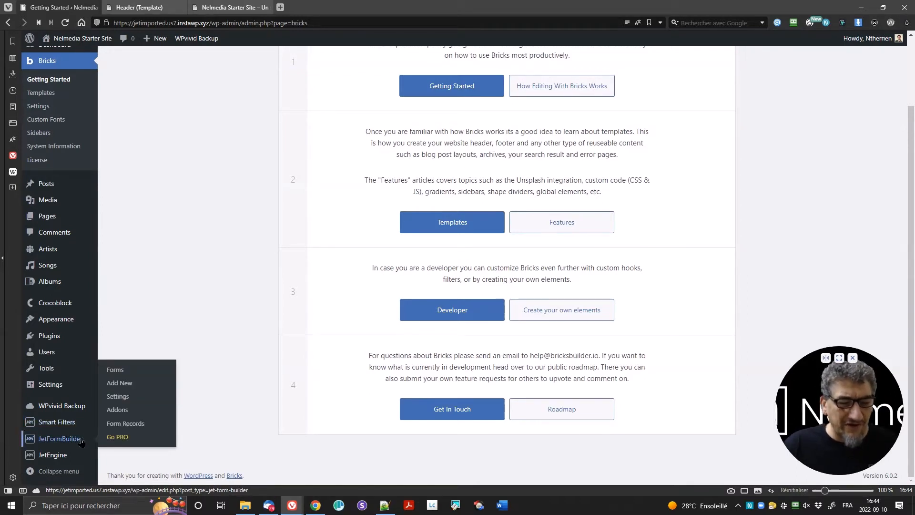
mouse_move(75, 461)
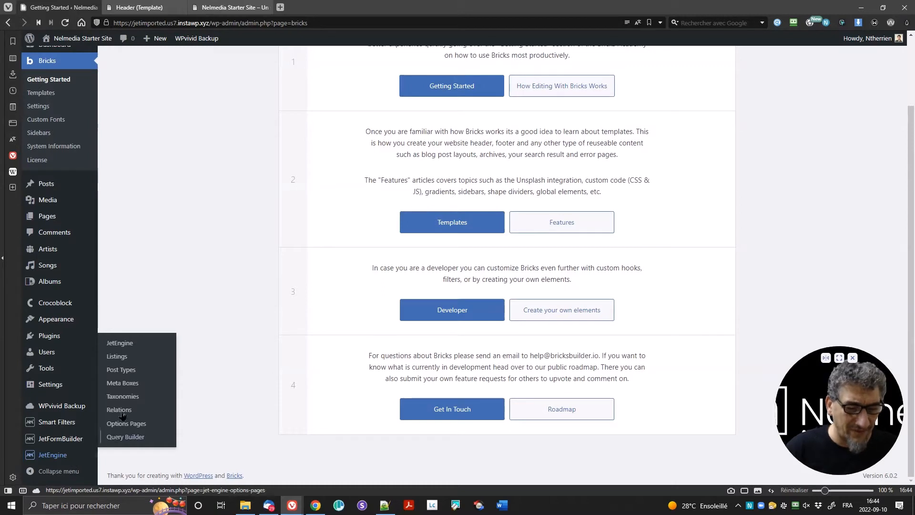
left_click(127, 371)
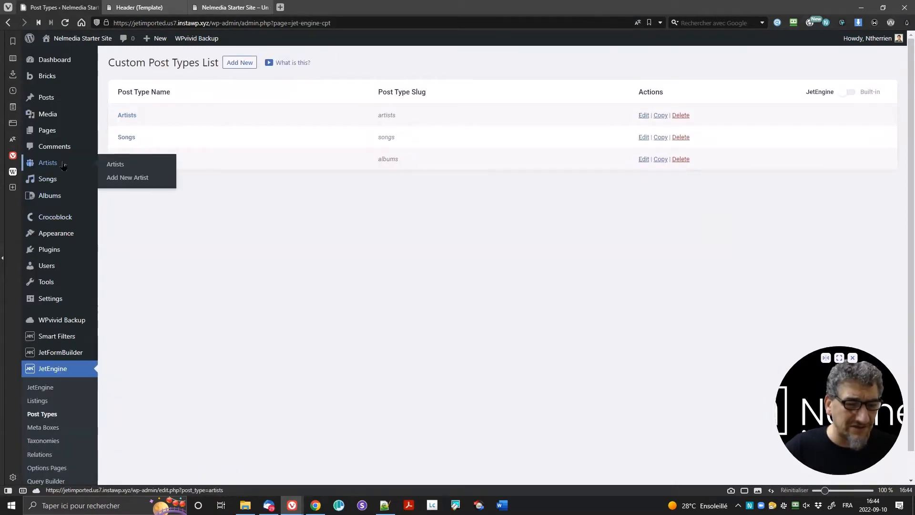
Step: Open the Artists, Songs and Albums post type settings in separate tabs, then view Artists
mouse_move(71, 200)
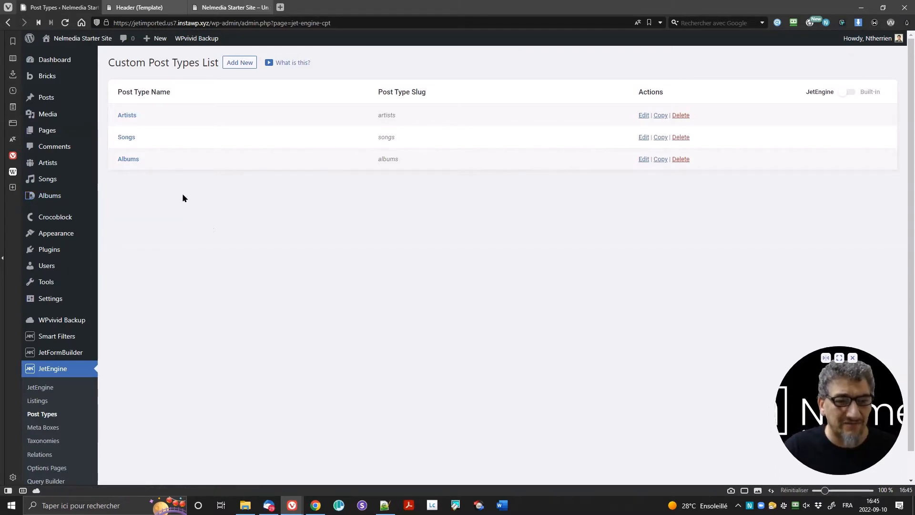
left_click(127, 116, "ctrl")
left_click(127, 137, "ctrl")
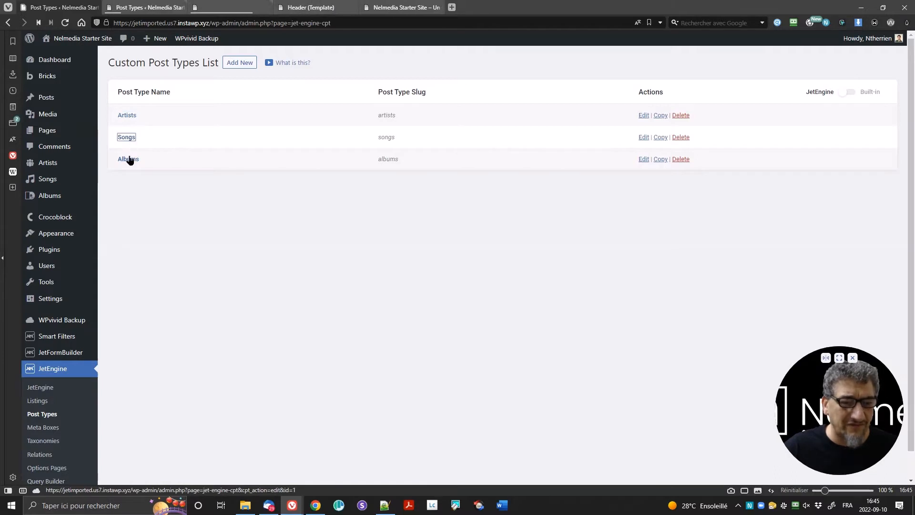
left_click(128, 159, "ctrl")
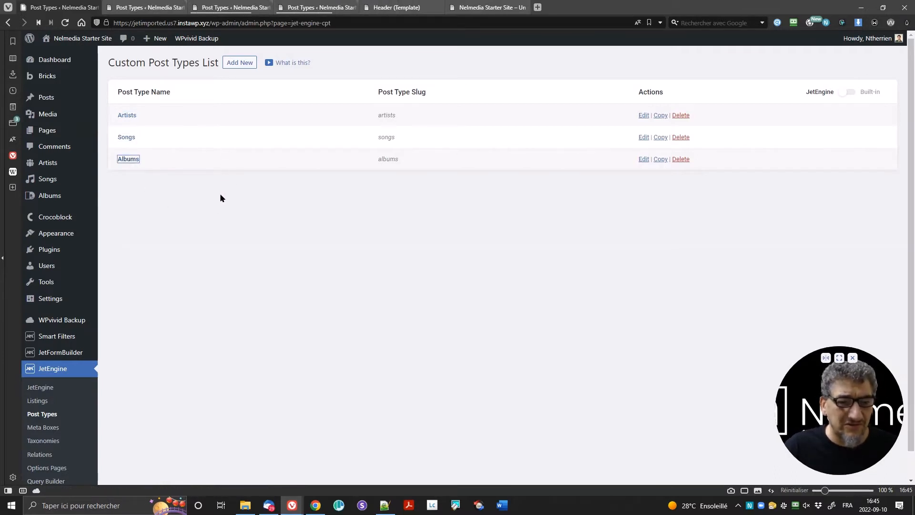
left_click(143, 7)
Step: Expand the Artists post type's Advanced Settings to check Has Archive, then view Albums settings
scroll(333, 269, "down", 1)
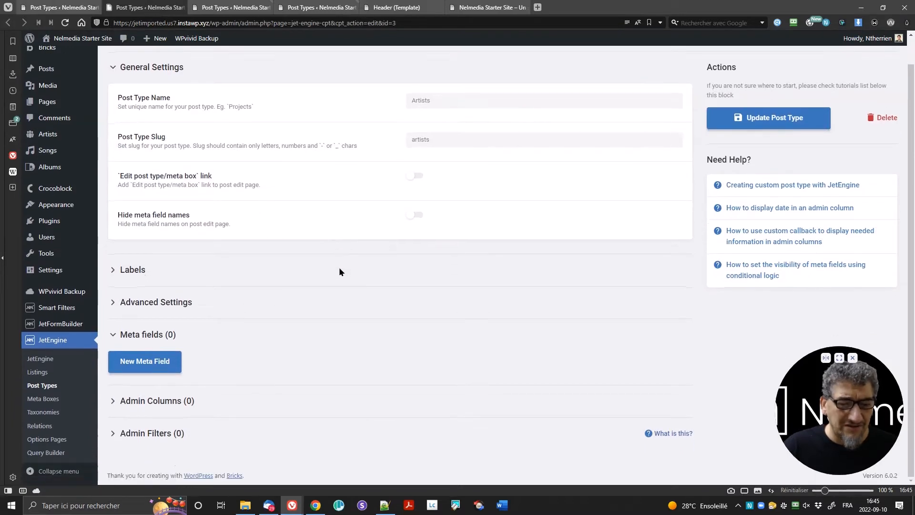
left_click(183, 302)
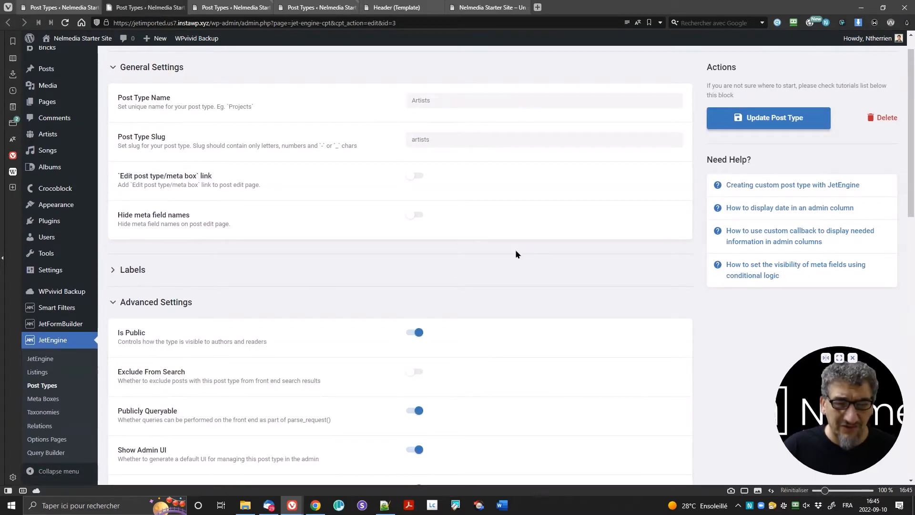
scroll(516, 250, "down", 15)
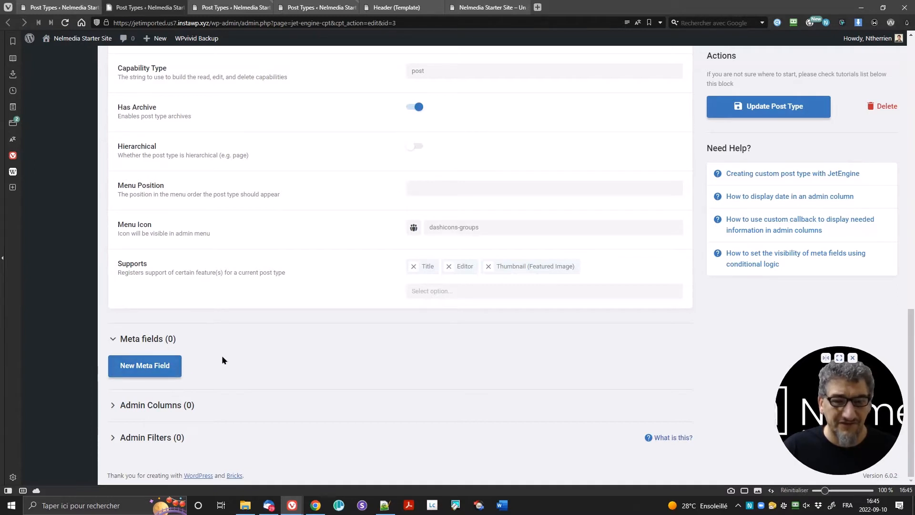
left_click(295, 7)
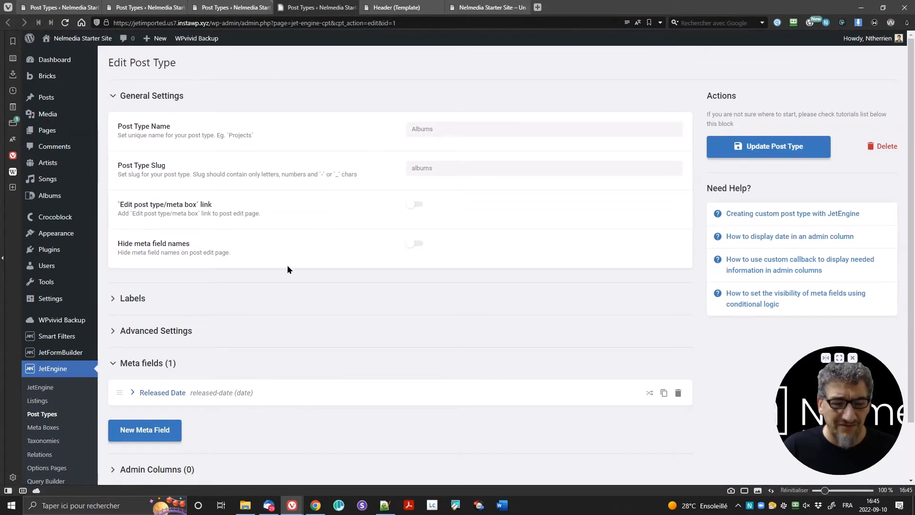
Step: Check the Albums archive setting and the Released Date field's Name/ID, then view Songs settings
left_click(196, 331)
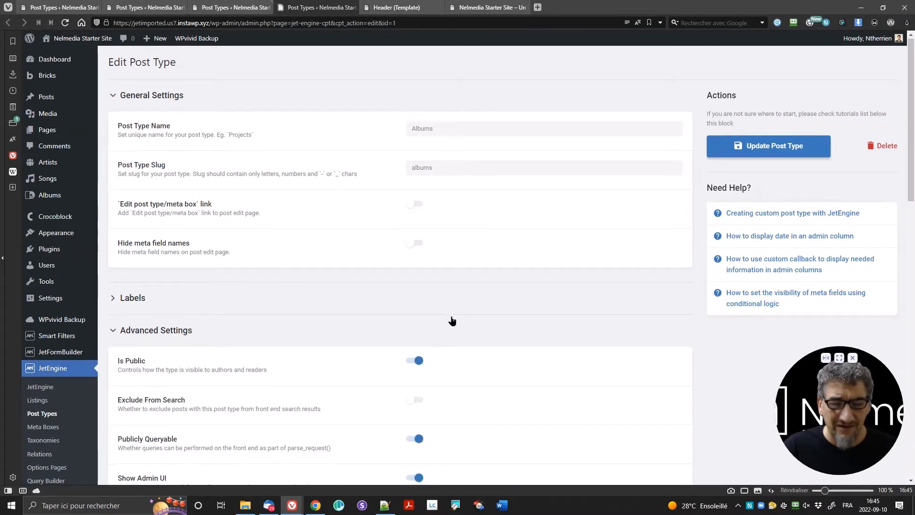
scroll(451, 324, "down", 8)
scroll(449, 327, "down", 8)
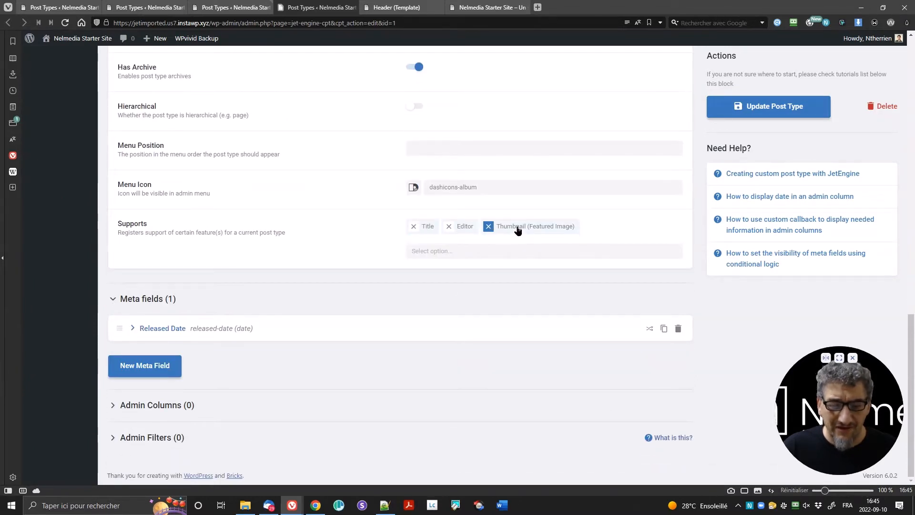
left_click(133, 328)
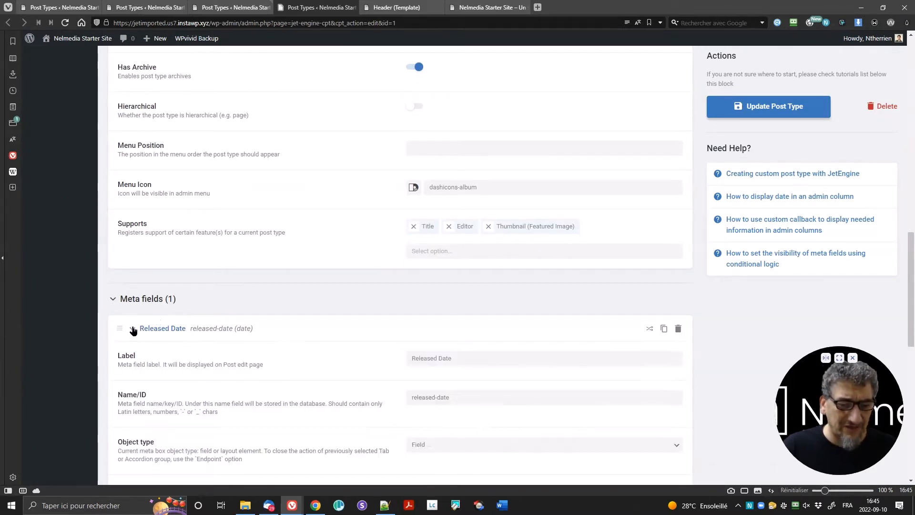
scroll(319, 300, "down", 5)
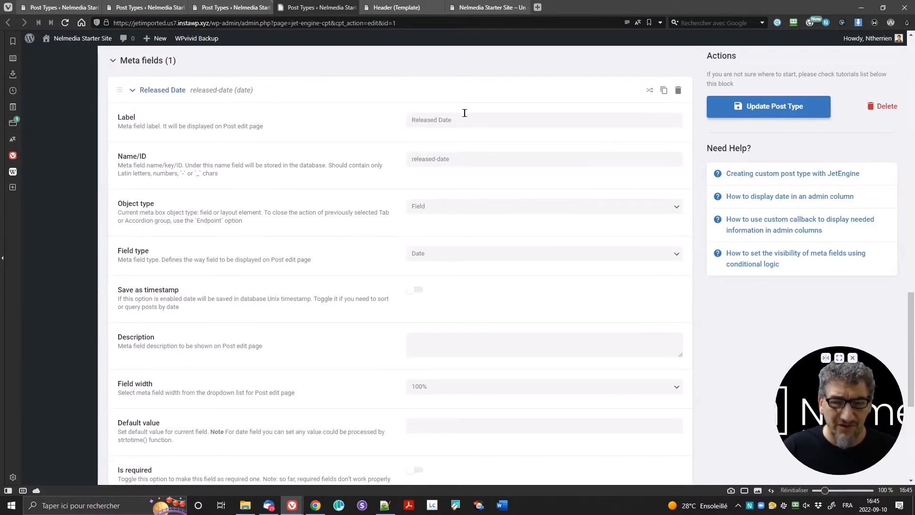
left_click(471, 157)
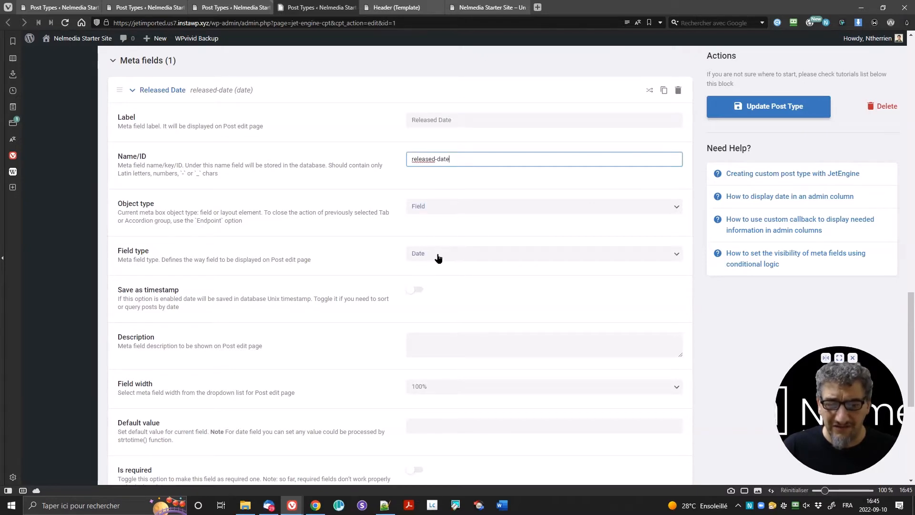
scroll(348, 270, "down", 5)
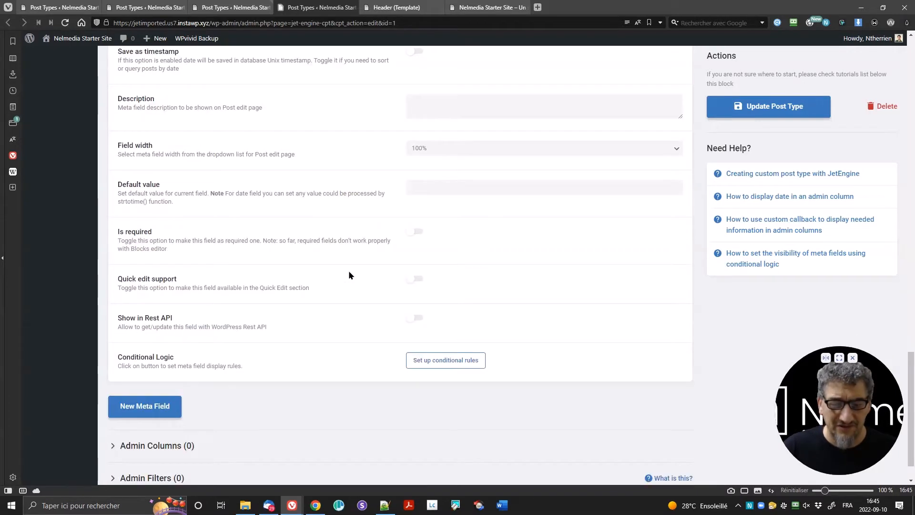
scroll(342, 277, "up", 15)
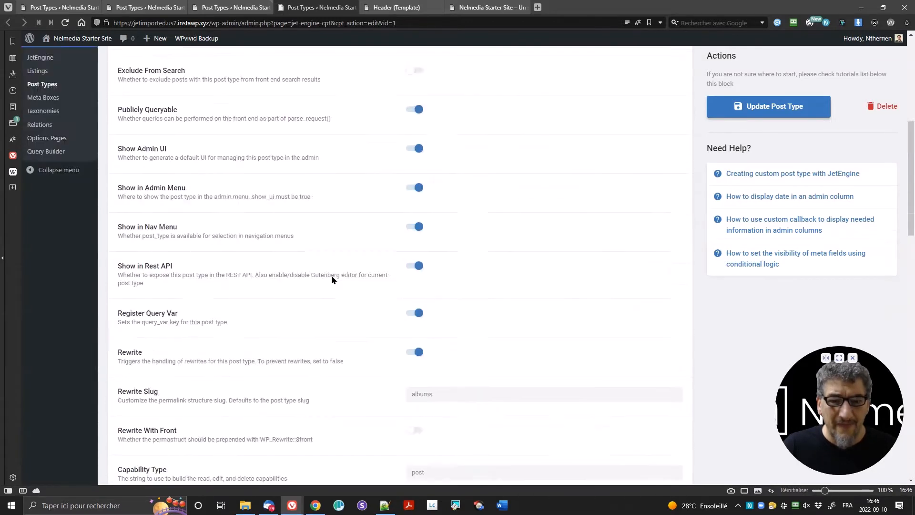
left_click(224, 7)
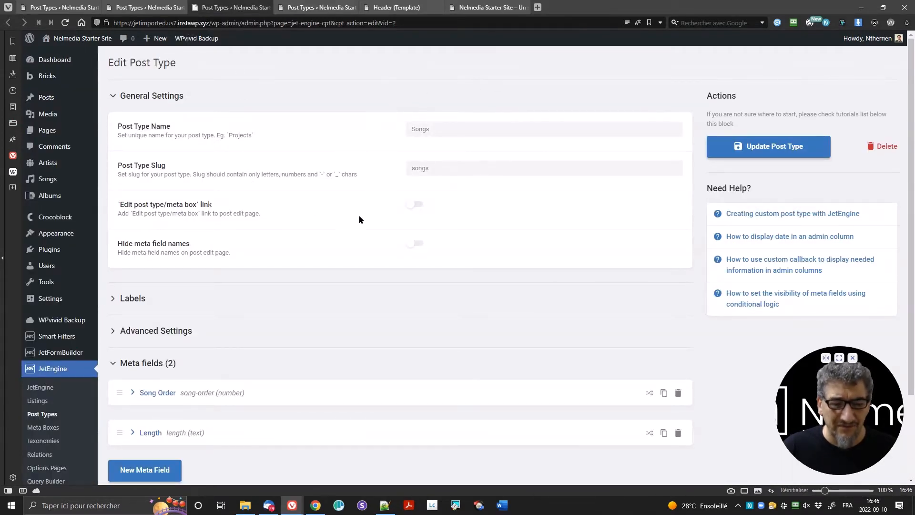
Step: Expand the Songs post type's Advanced Settings and the Song Order meta field
scroll(359, 224, "down", 2)
left_click(343, 233)
scroll(410, 259, "down", 12)
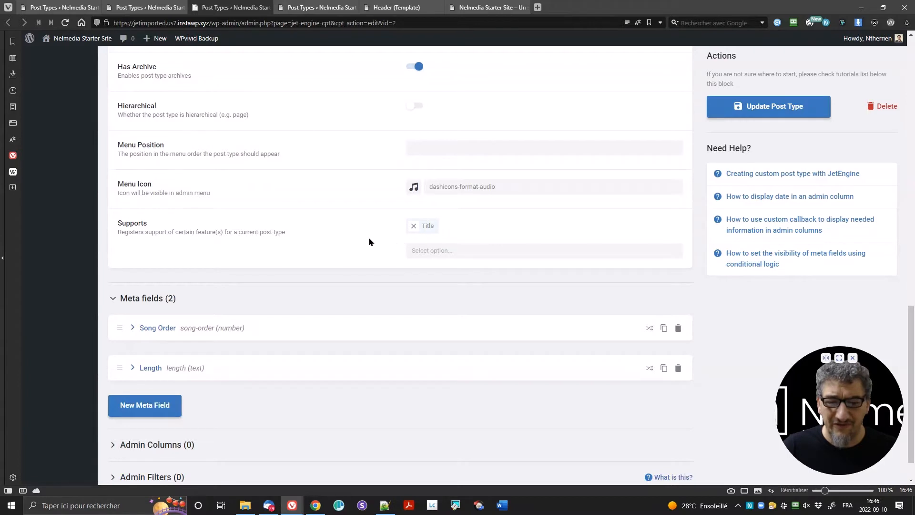
scroll(229, 305, "down", 1)
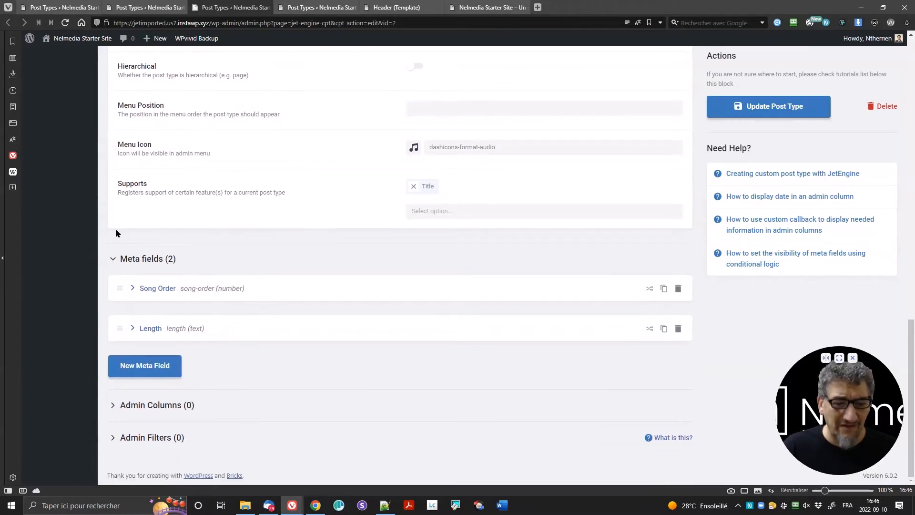
left_click(132, 289)
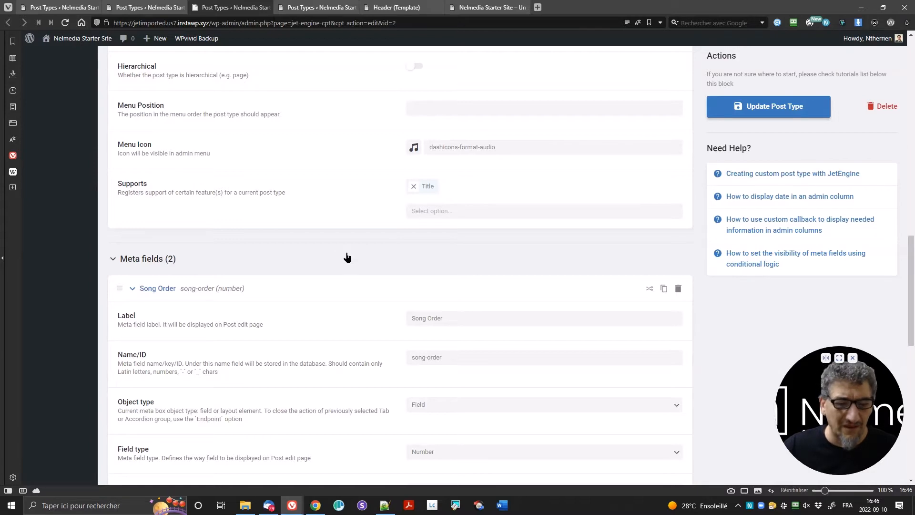
scroll(343, 263, "down", 9)
scroll(290, 303, "down", 3)
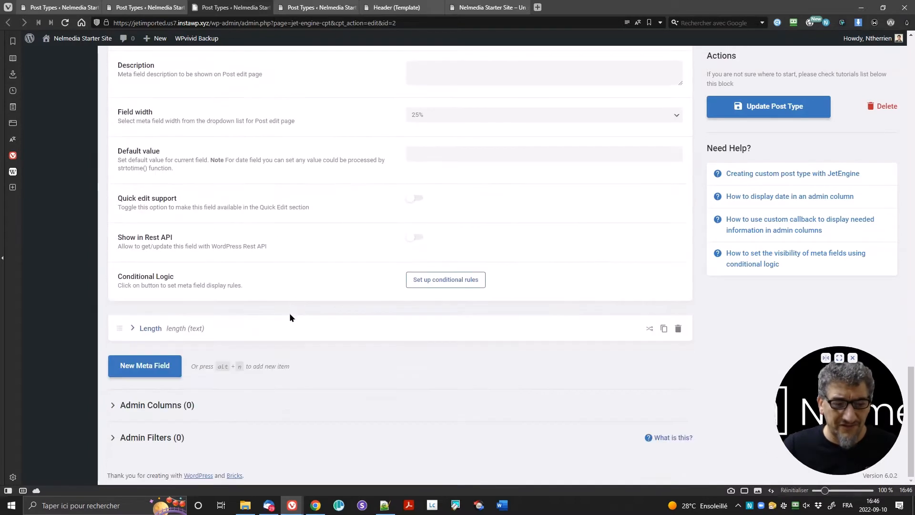
Step: Keep the Length meta field's type as Text and close duplicate Post Types tabs
left_click(157, 331)
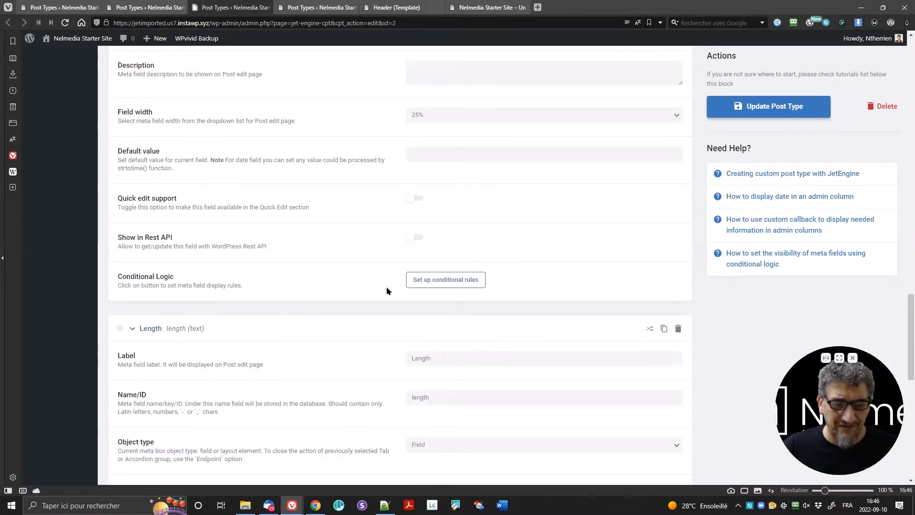
scroll(387, 286, "down", 5)
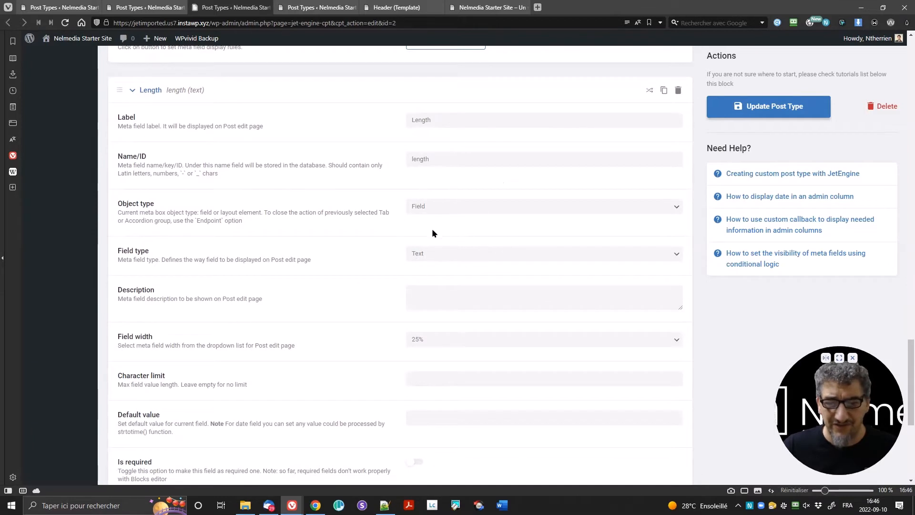
left_click(434, 254)
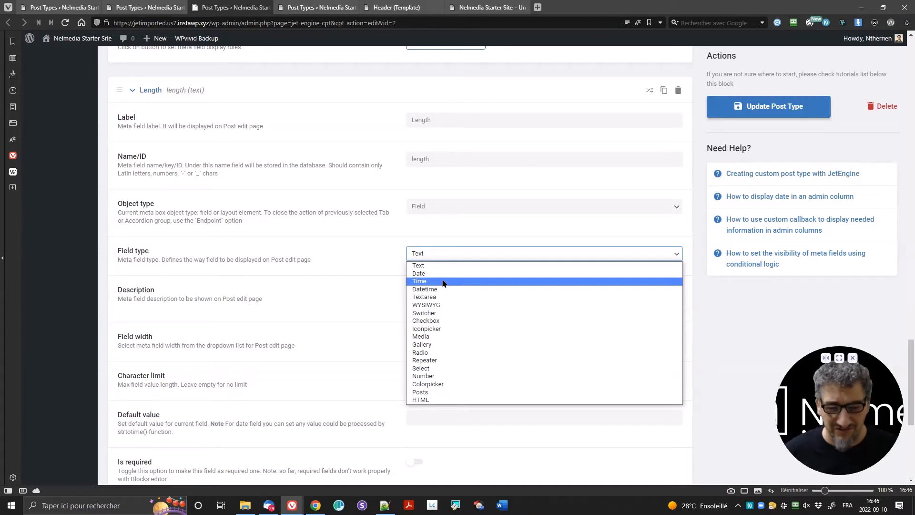
left_click(442, 264)
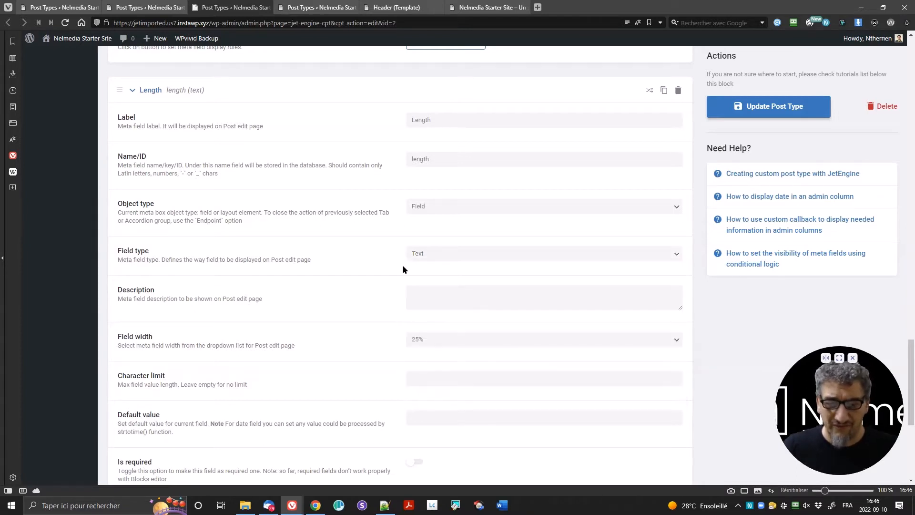
scroll(367, 265, "down", 5)
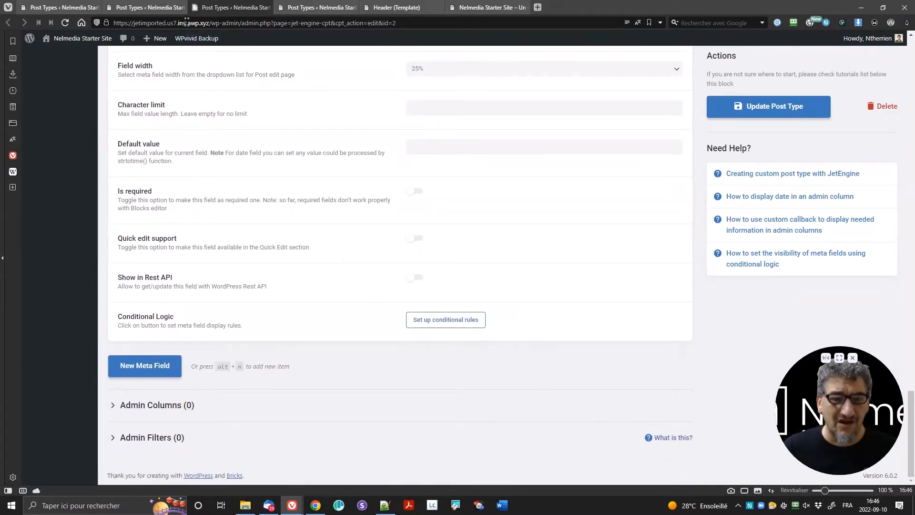
left_click(180, 8)
left_click(181, 7)
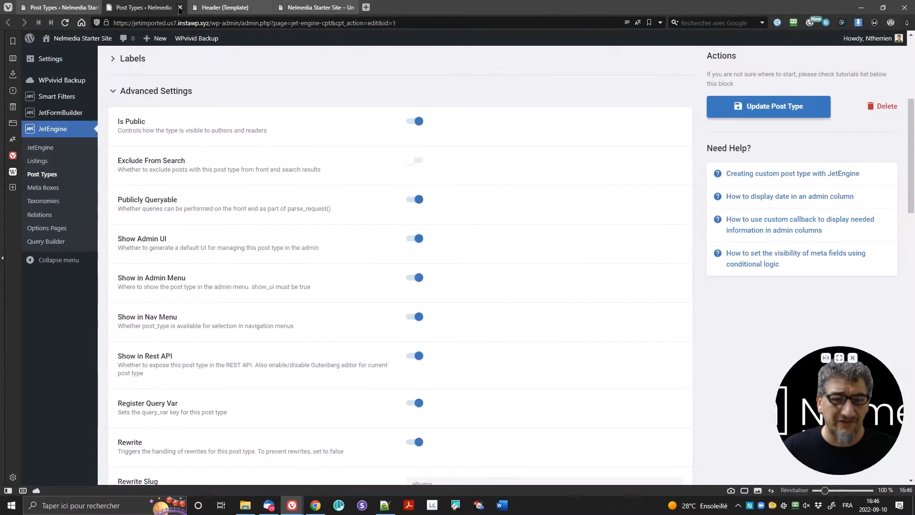
Step: Close the last extra Post Types tab and open JetEngine's Taxonomies list in a new tab
left_click(180, 8)
scroll(96, 415, "down", 1)
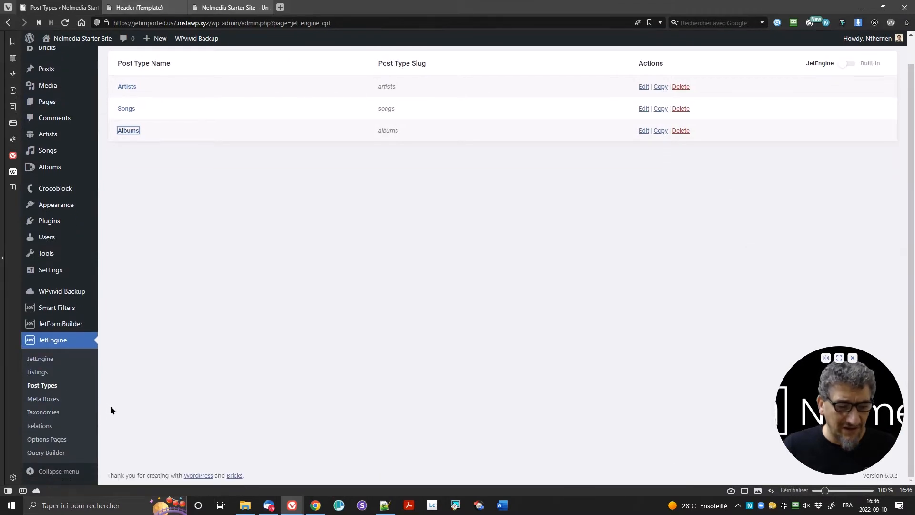
middle_click(43, 412)
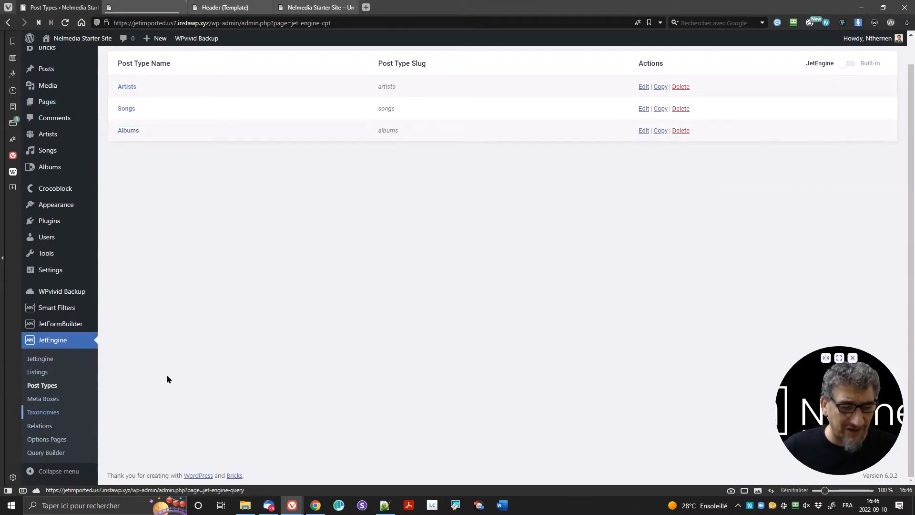
left_click(147, 7)
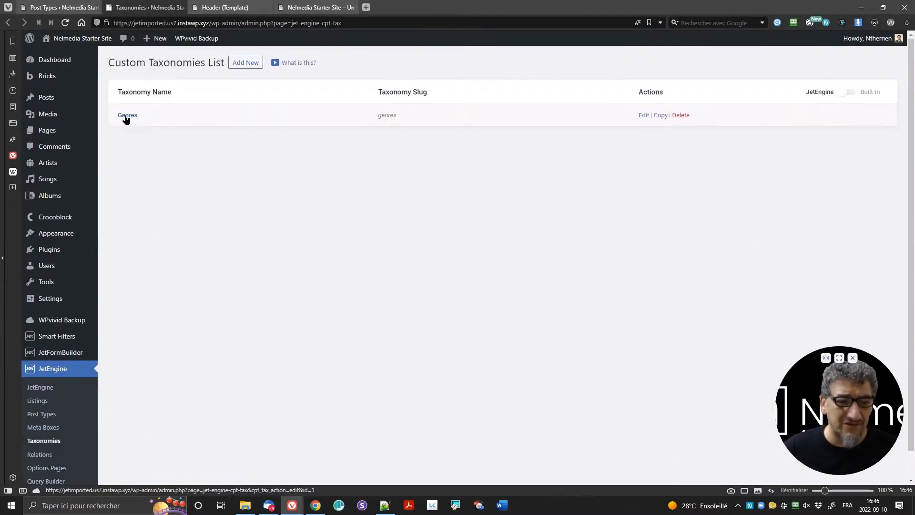
Step: Edit the Genres taxonomy and expand its Advanced Settings, showing it attached to Albums
left_click(128, 115)
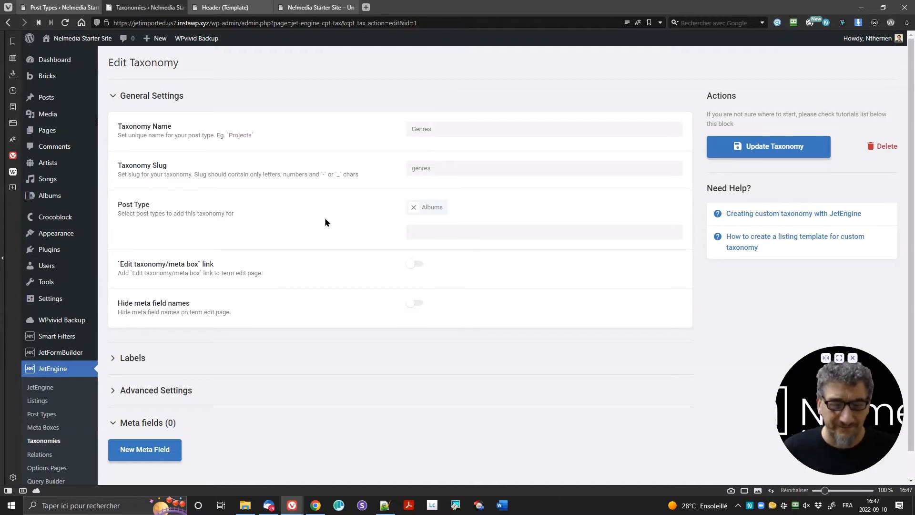
scroll(286, 257, "down", 1)
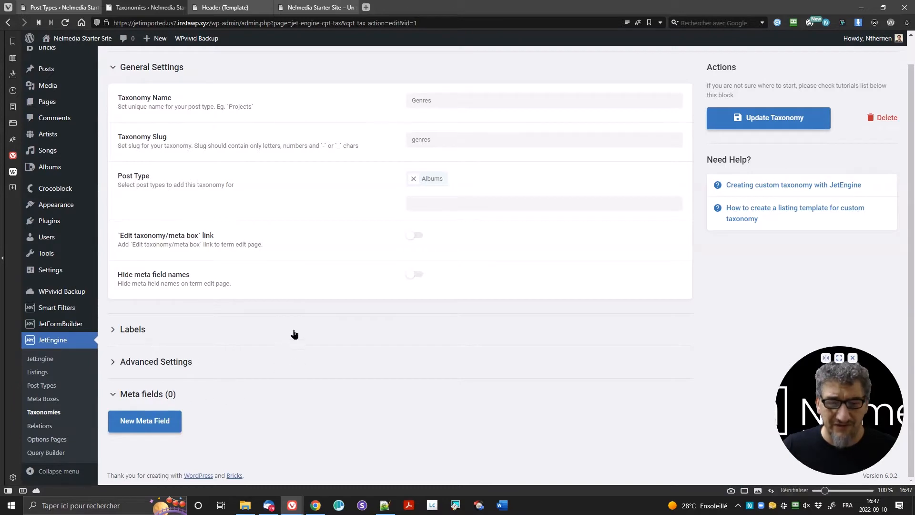
left_click(224, 360)
scroll(310, 333, "down", 7)
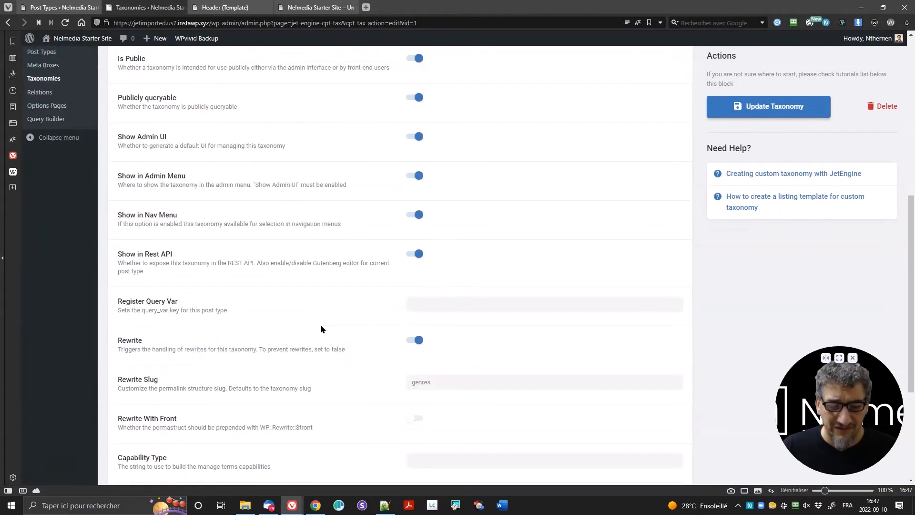
scroll(327, 329, "down", 4)
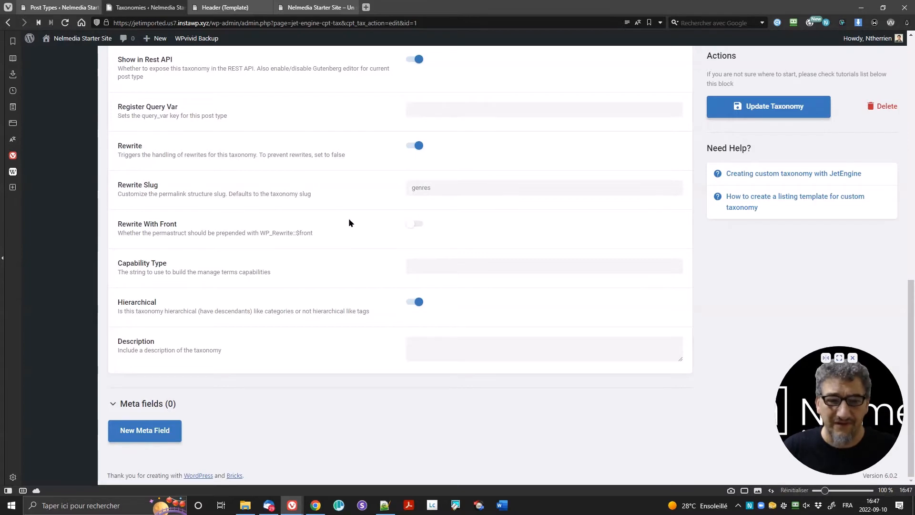
scroll(349, 222, "up", 10)
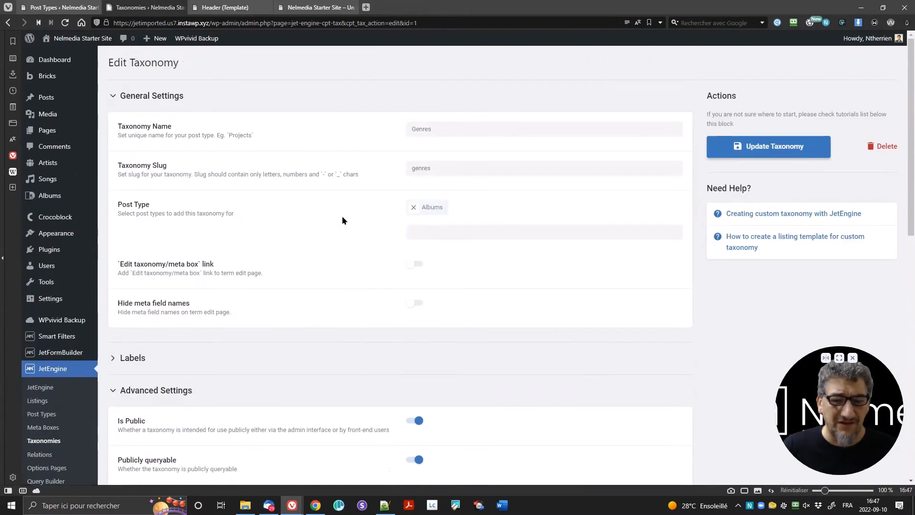
scroll(342, 218, "down", 3)
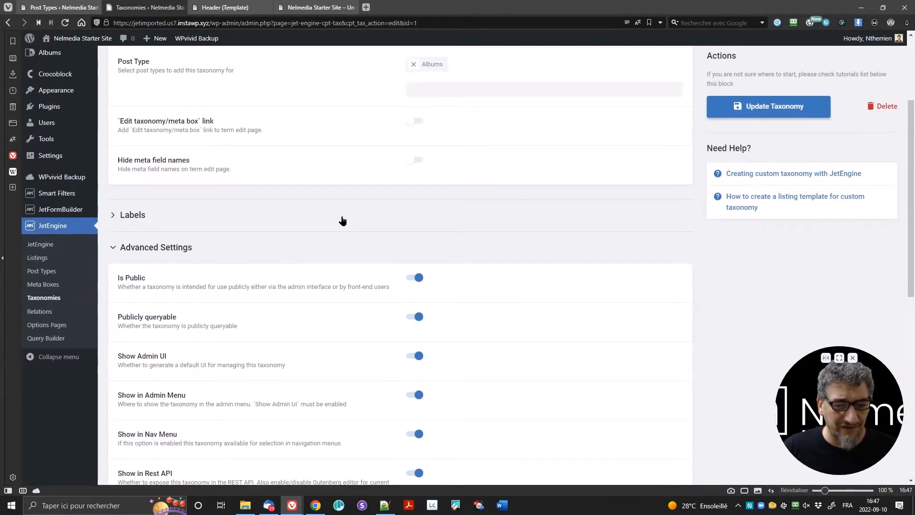
Step: Open JetEngine Relations and highlight Artists-Albums one to many and Albums-Songs many to many
left_click(46, 311)
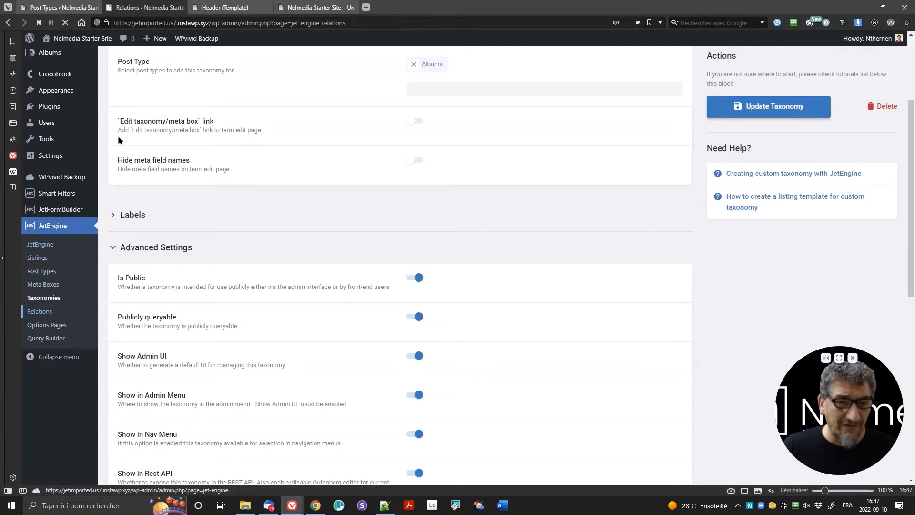
scroll(281, 268, "down", 1)
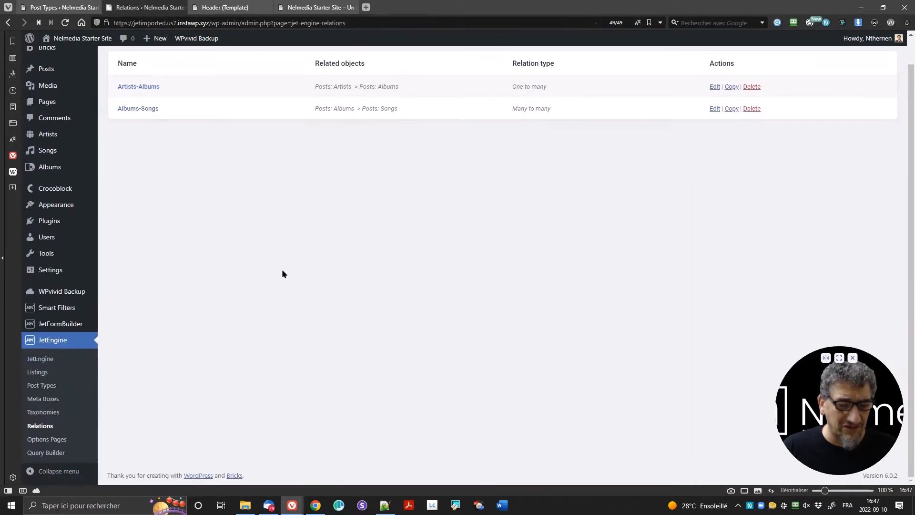
scroll(283, 266, "up", 2)
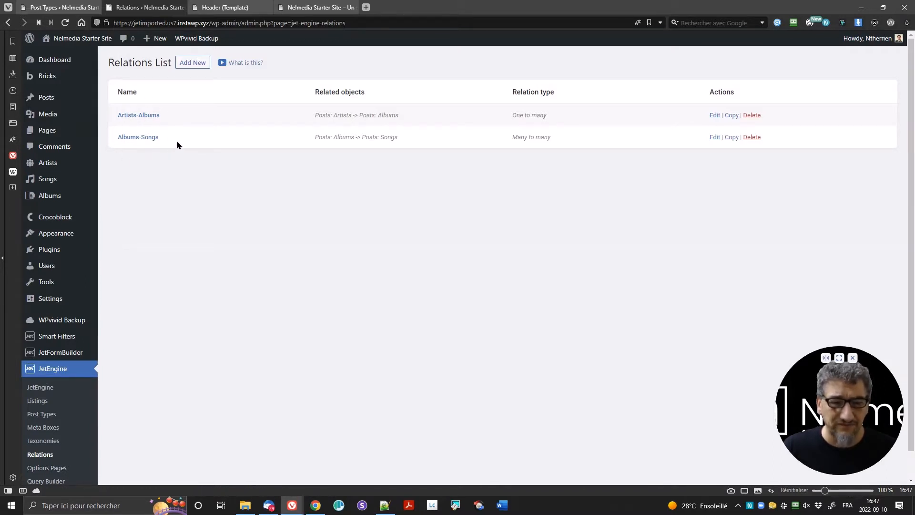
left_click_drag(549, 113, 503, 116)
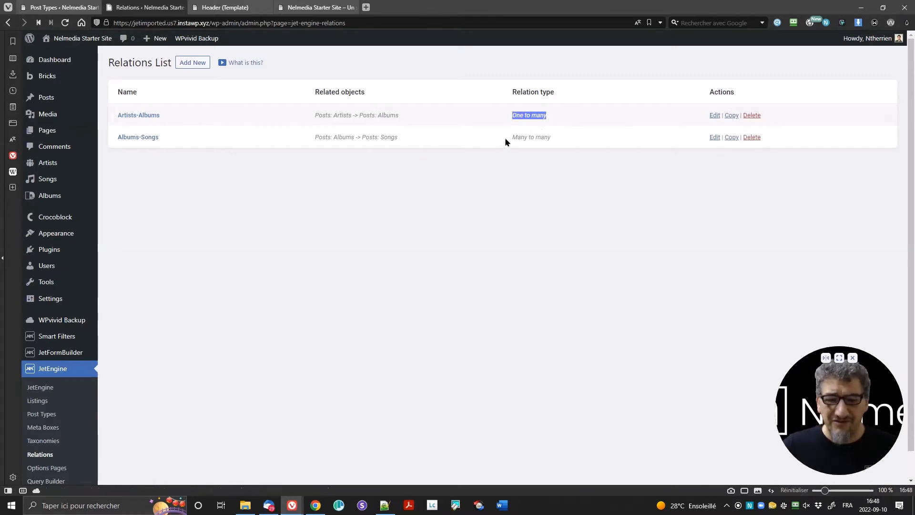
left_click_drag(505, 137, 559, 156)
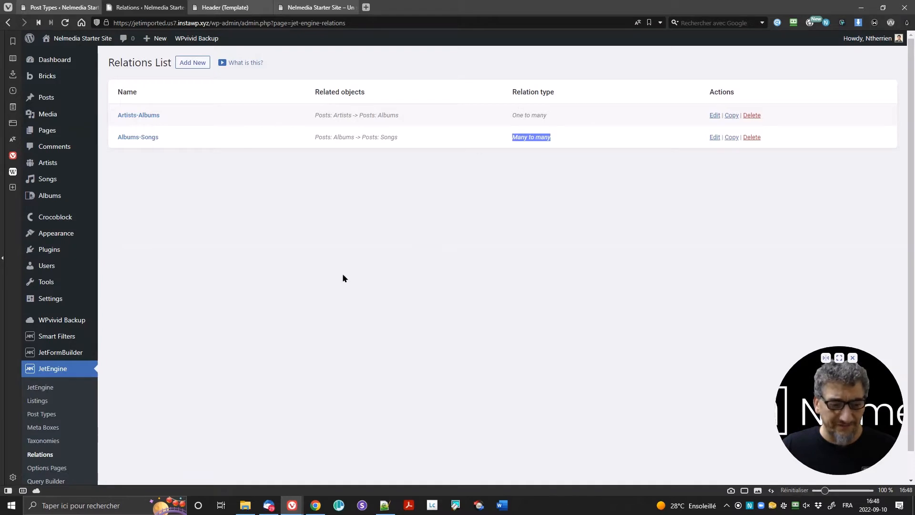
scroll(333, 290, "down", 1)
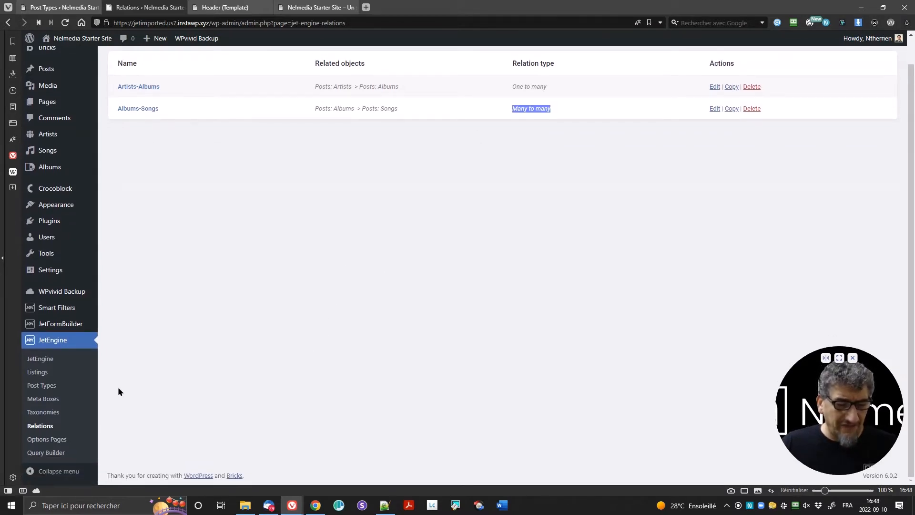
Step: Look at the Listing Items page with 'Albums by an artirst', then close it
left_click(50, 374)
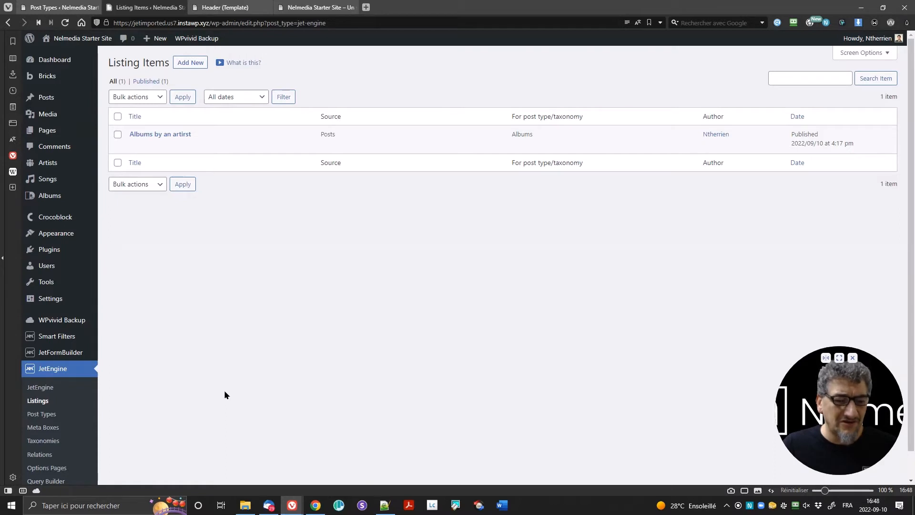
scroll(284, 328, "down", 1)
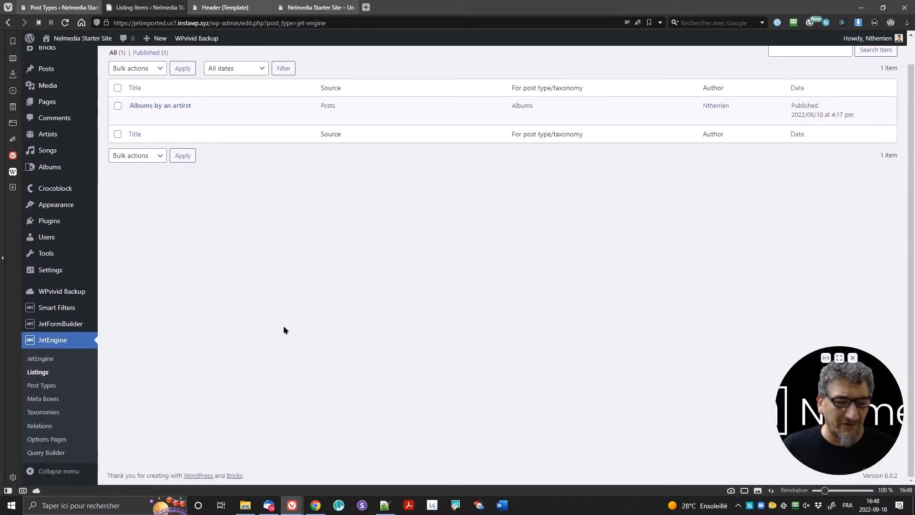
scroll(285, 333, "up", 1)
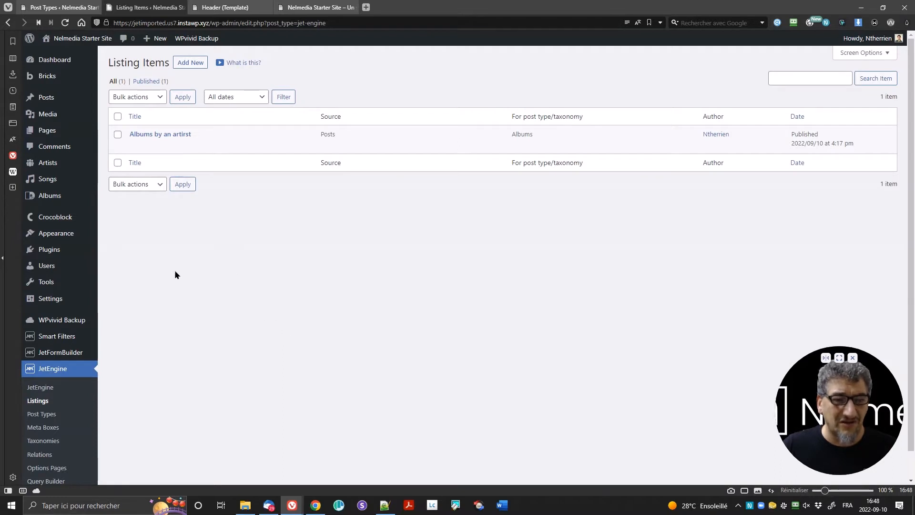
left_click(180, 7)
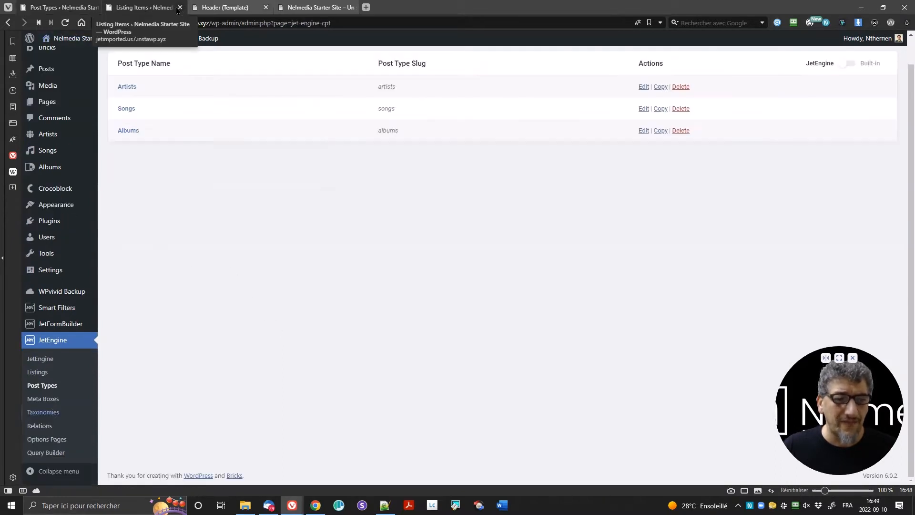
scroll(75, 119, "up", 1)
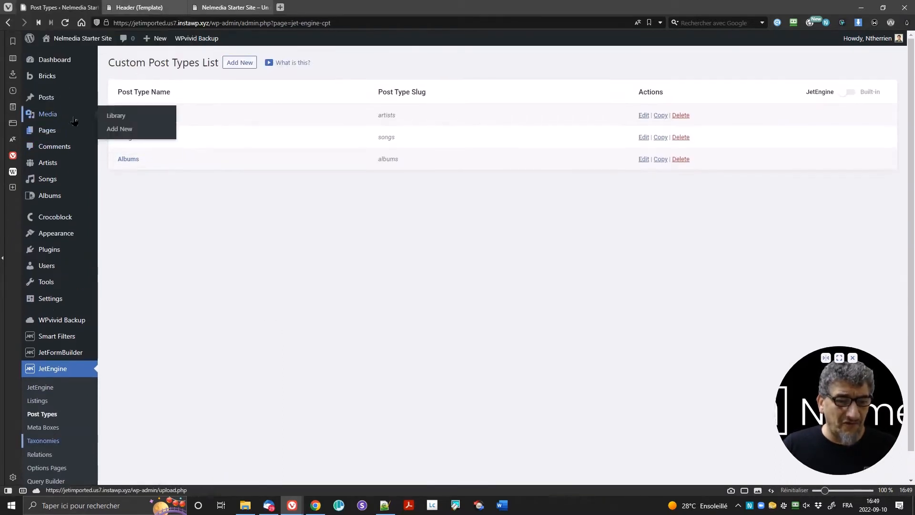
mouse_move(49, 81)
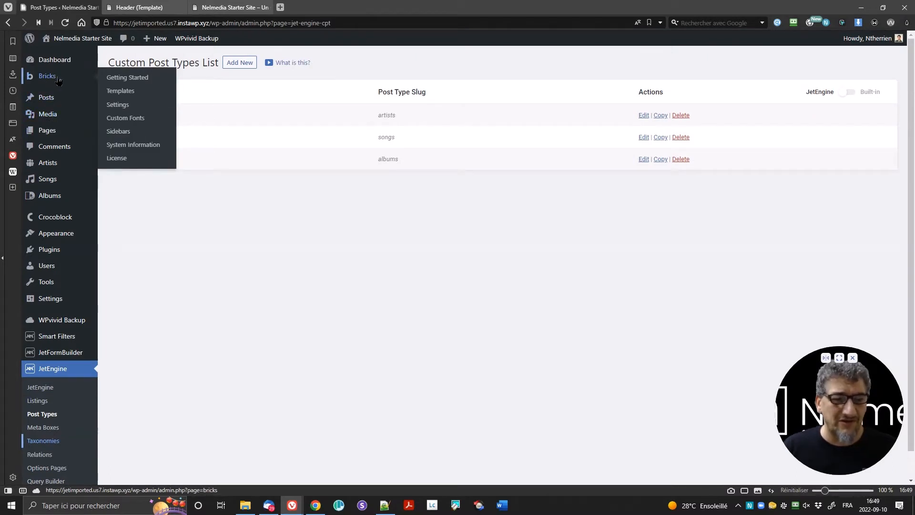
Step: Review the Builder and Templates tabs of Bricks Settings, then return to the Header template
left_click(118, 105)
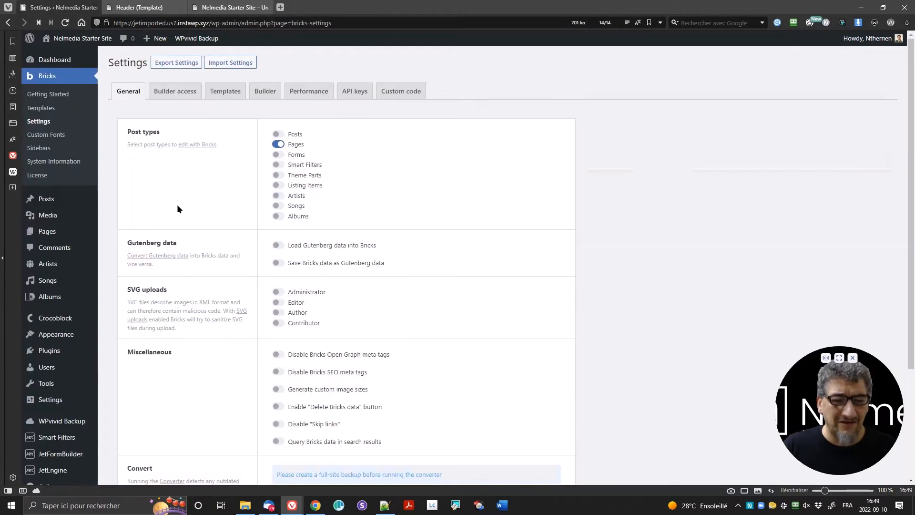
scroll(244, 199, "down", 3)
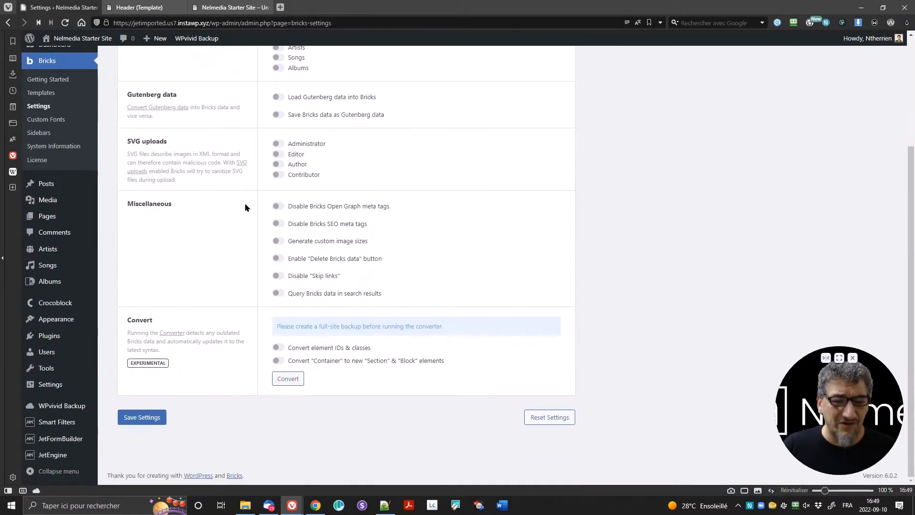
scroll(245, 202, "up", 5)
left_click(265, 91)
scroll(236, 191, "down", 5)
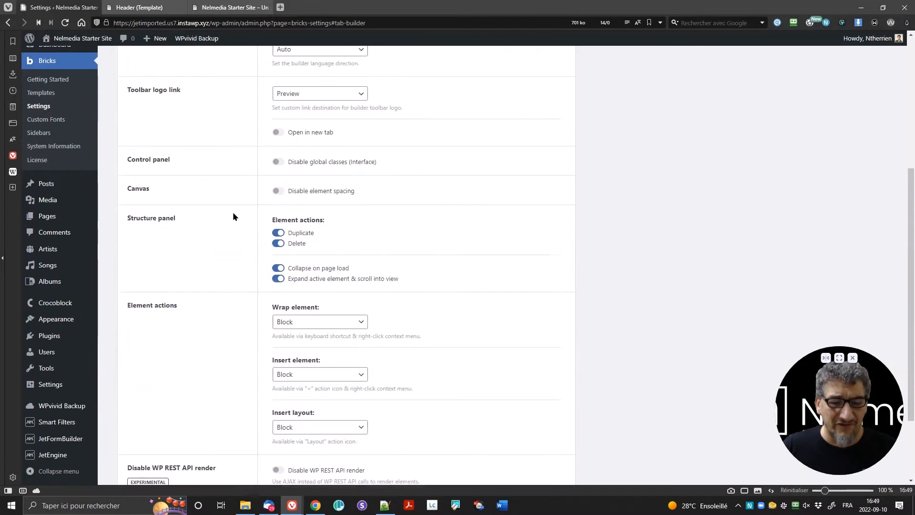
scroll(212, 252, "down", 2)
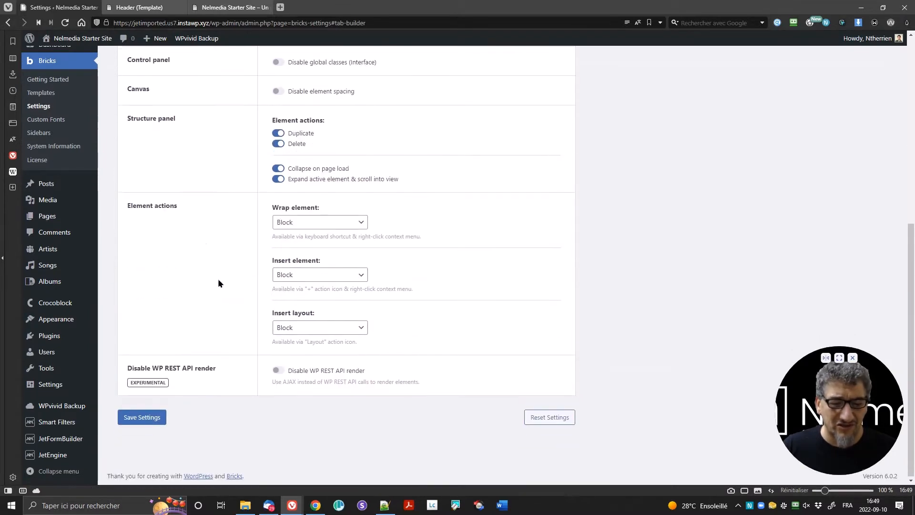
scroll(217, 276, "up", 7)
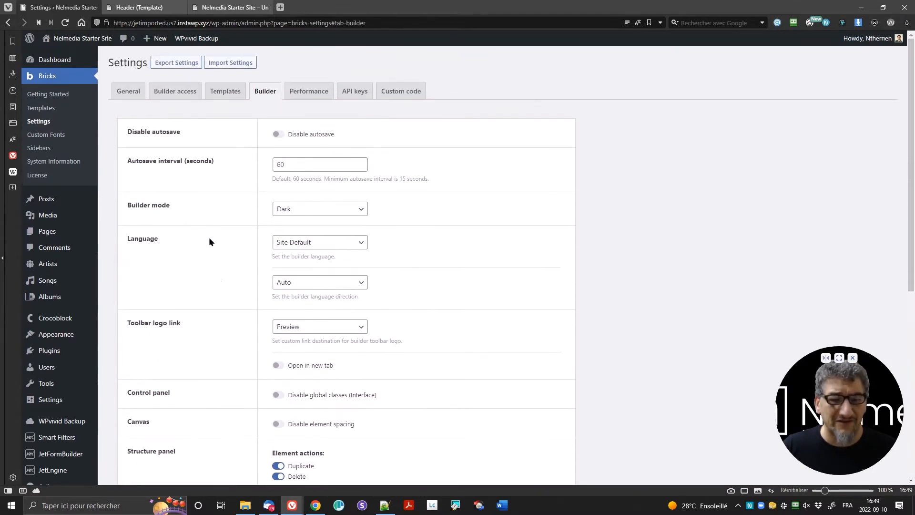
left_click(216, 95)
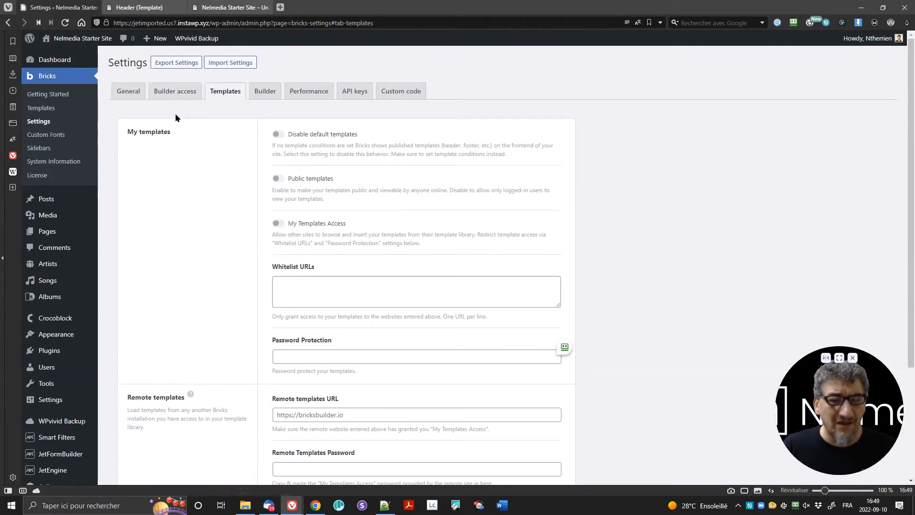
left_click(143, 7)
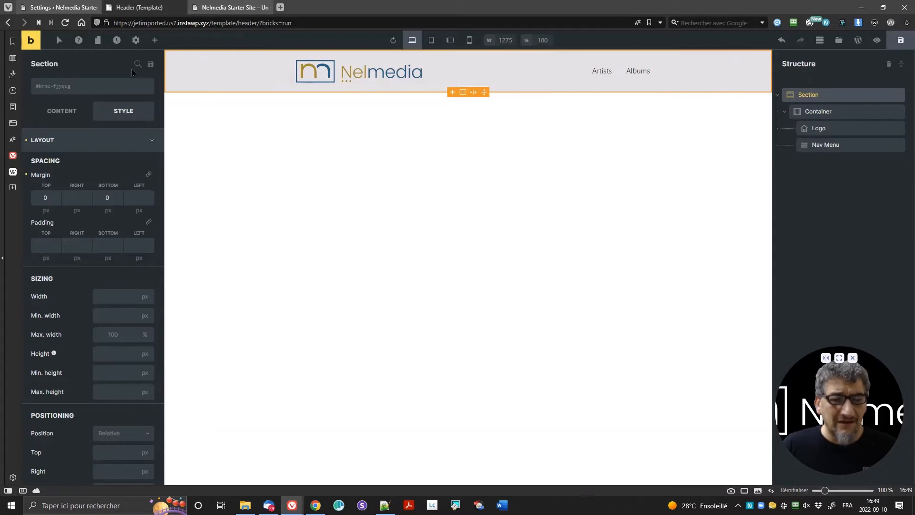
Step: Open the builder's Theme Styles settings and briefly expand then collapse the style's Conditions
left_click(135, 42)
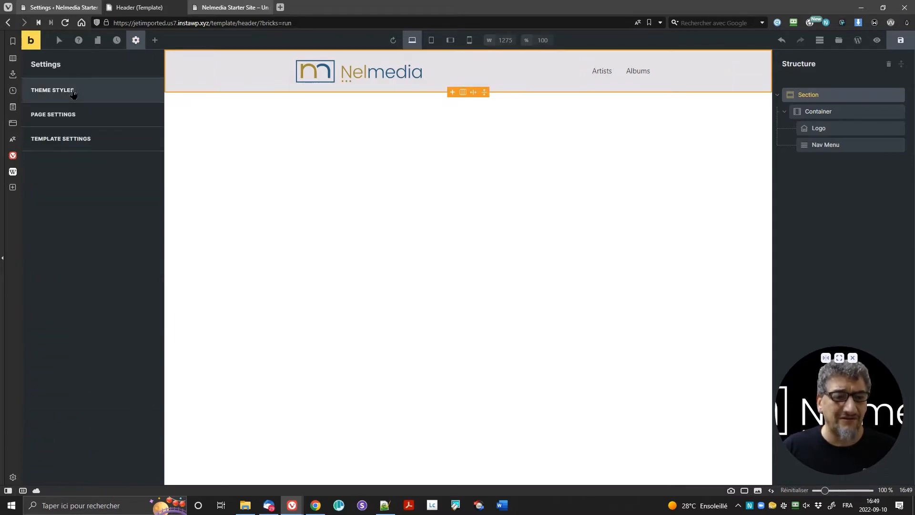
left_click(73, 85)
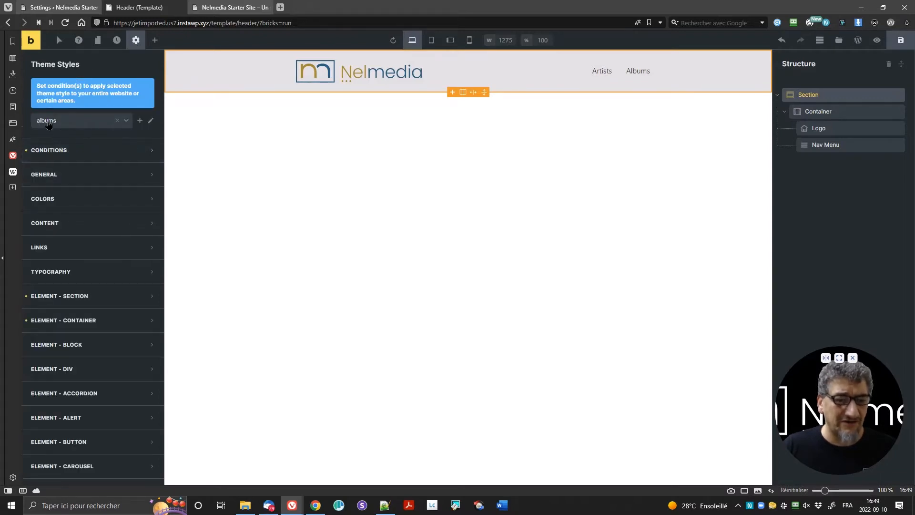
left_click(76, 150)
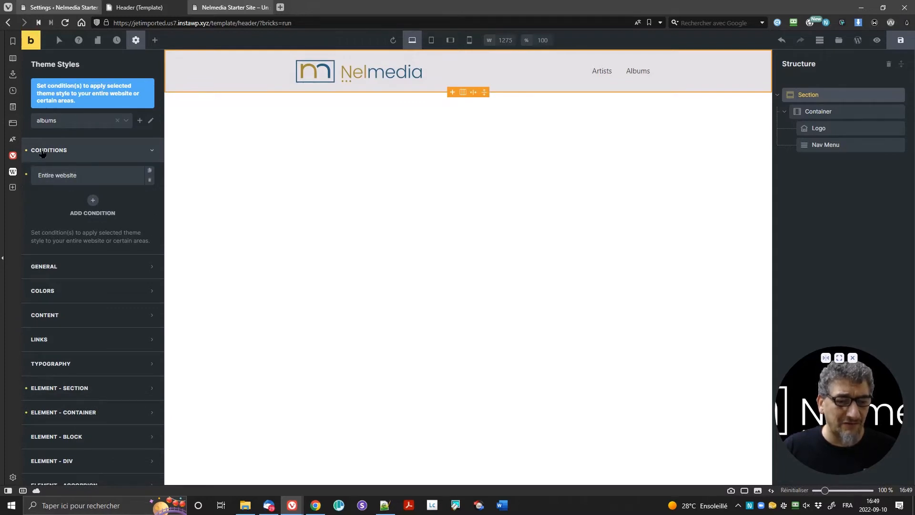
left_click(42, 151)
scroll(61, 248, "down", 4)
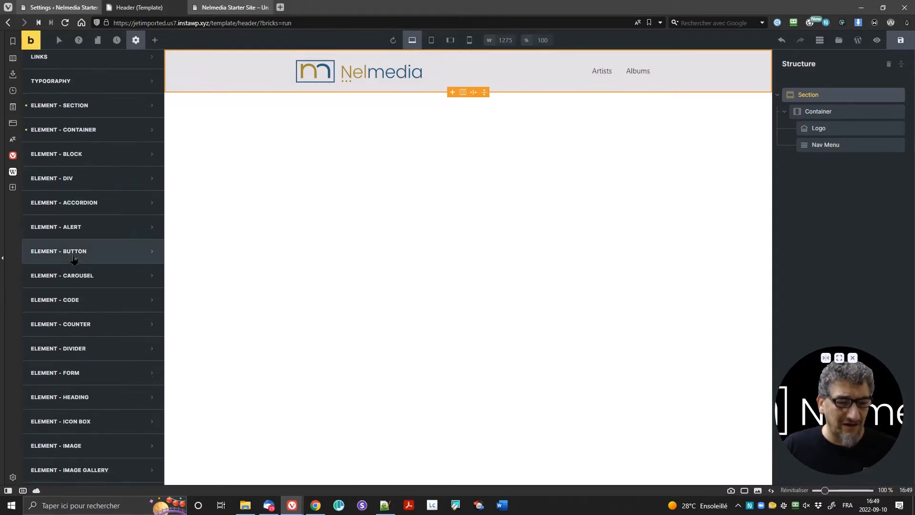
Step: Review the Element - Section and Element - Container spacing, then close the Header template tab
left_click(75, 109)
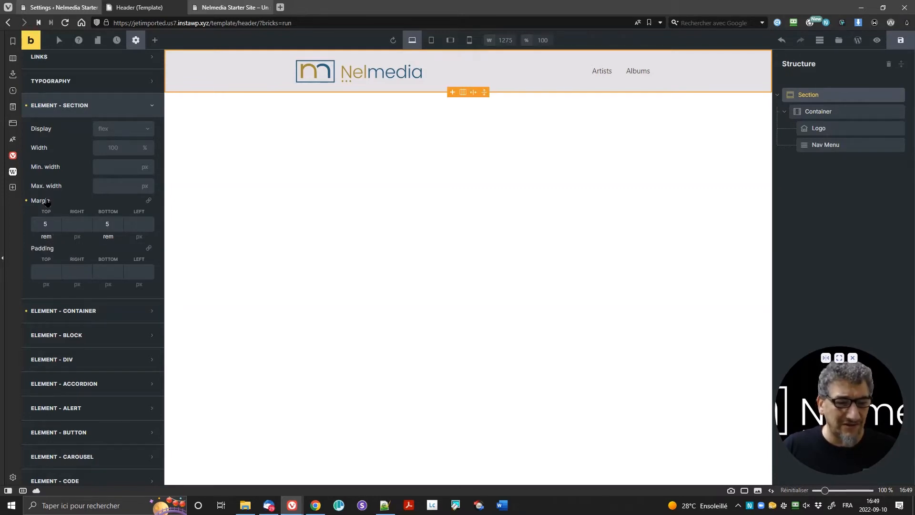
scroll(75, 216, "down", 3)
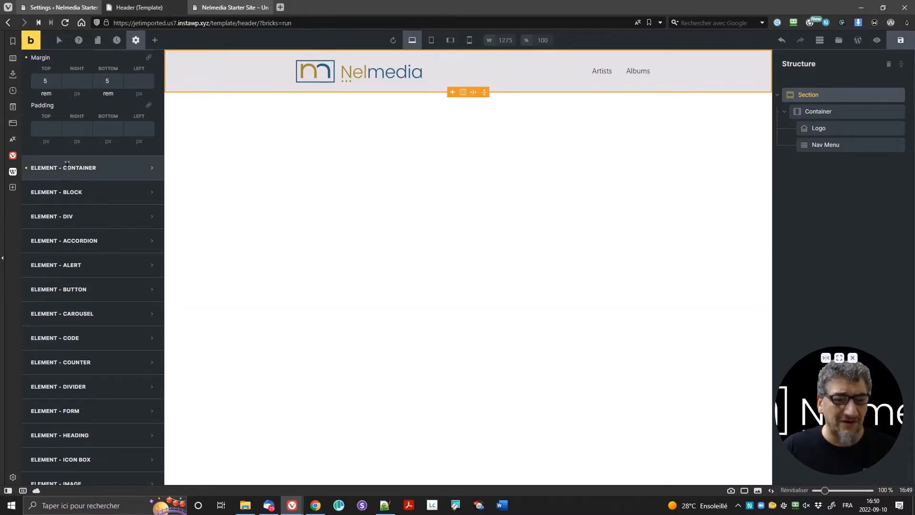
left_click(68, 171)
scroll(85, 254, "up", 2)
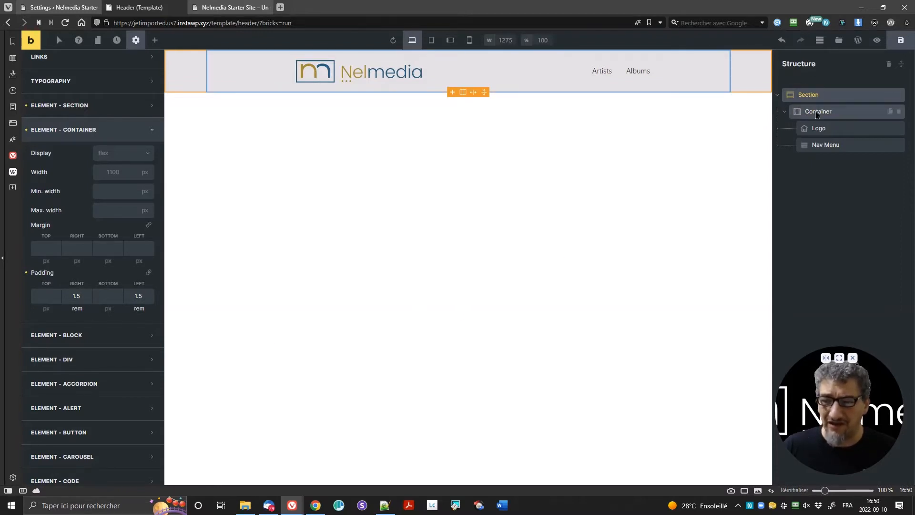
left_click(46, 135)
scroll(55, 144, "up", 5)
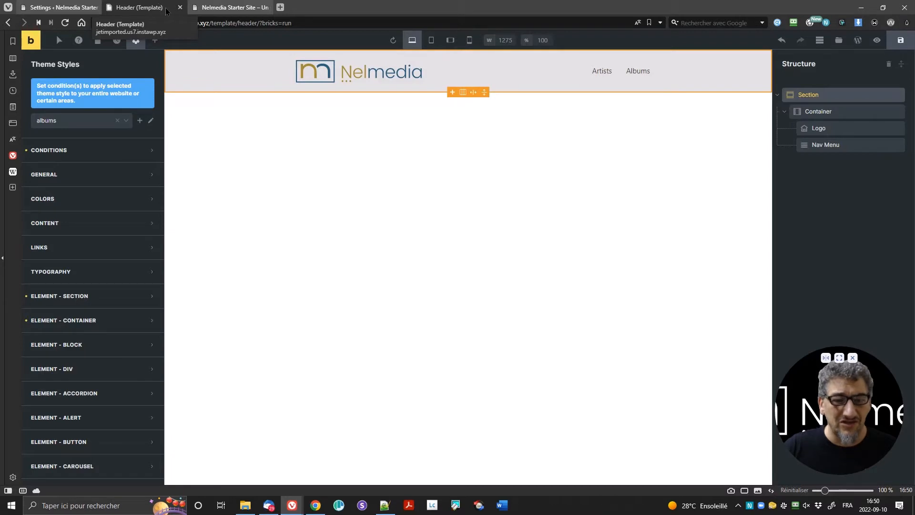
left_click(180, 10)
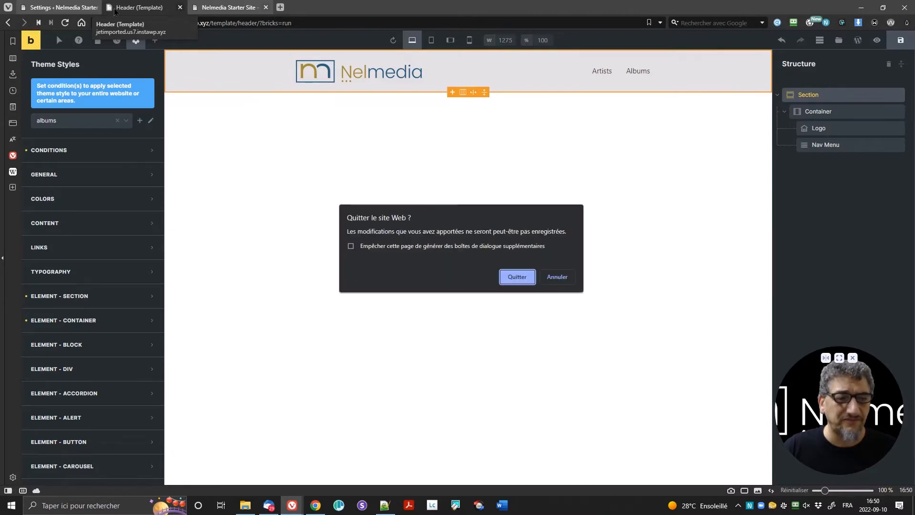
Step: Confirm leaving the Header template, close the site tab, and open the site's front end via Visit Site
left_click(516, 287)
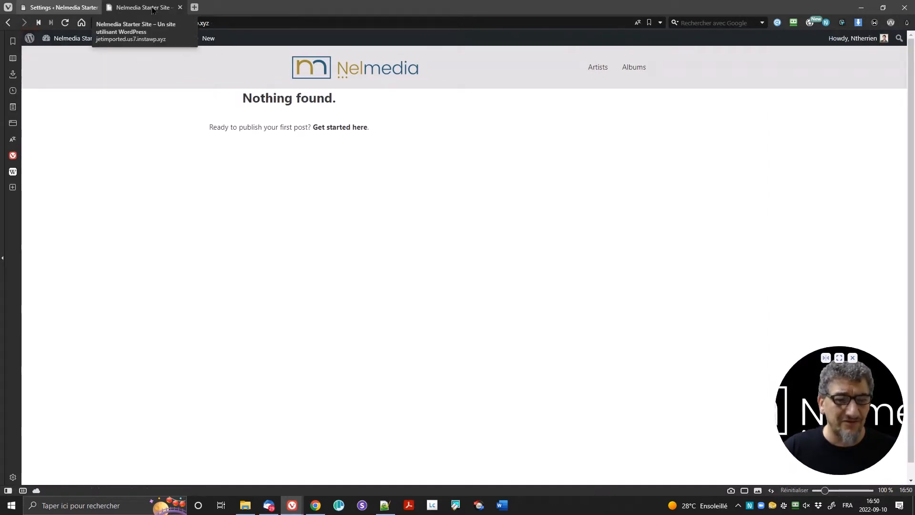
left_click(180, 8)
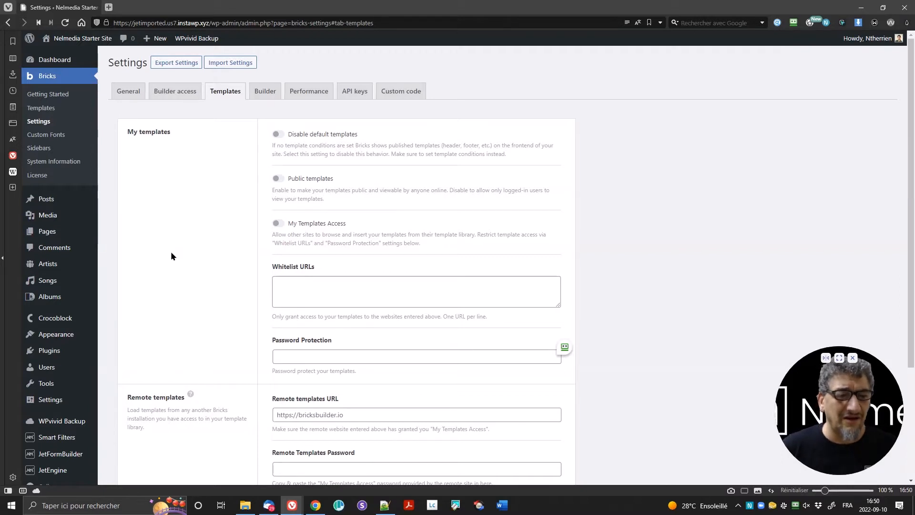
mouse_move(76, 39)
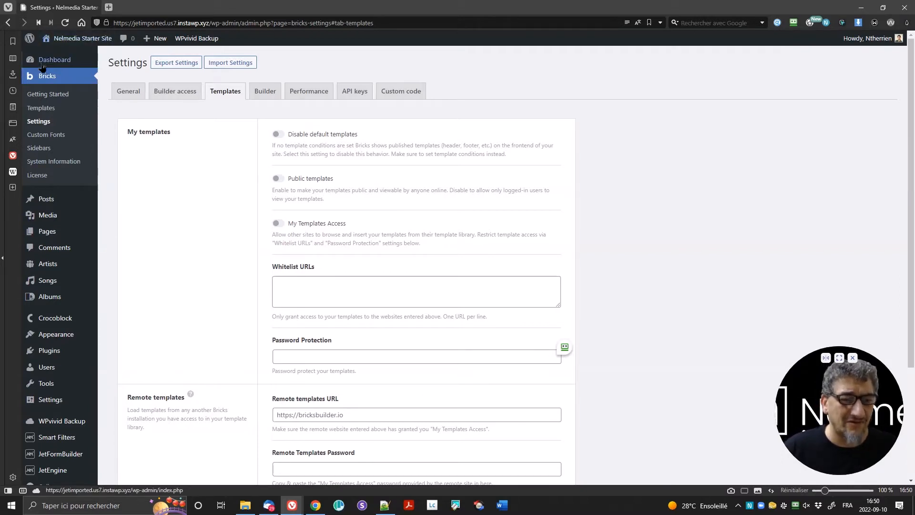
left_click(60, 55)
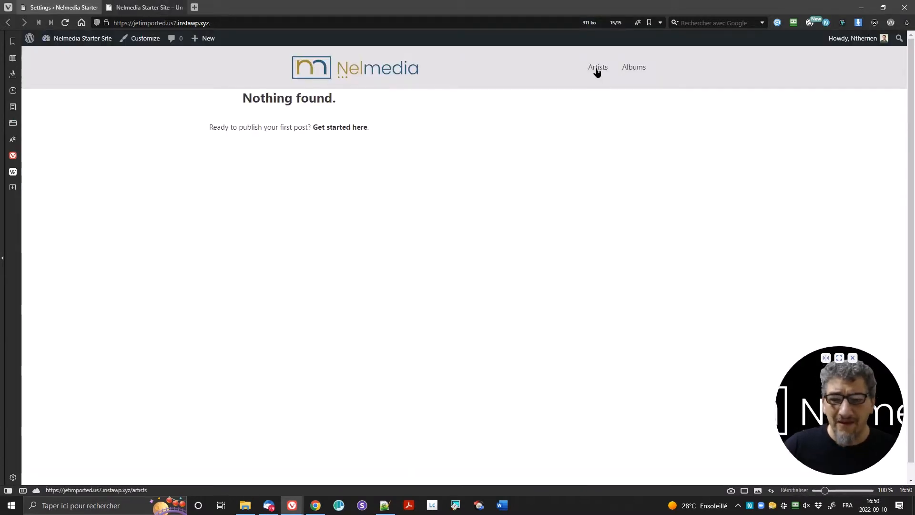
Step: Open the Albums archive page on the site and scroll through its listing
left_click(628, 71)
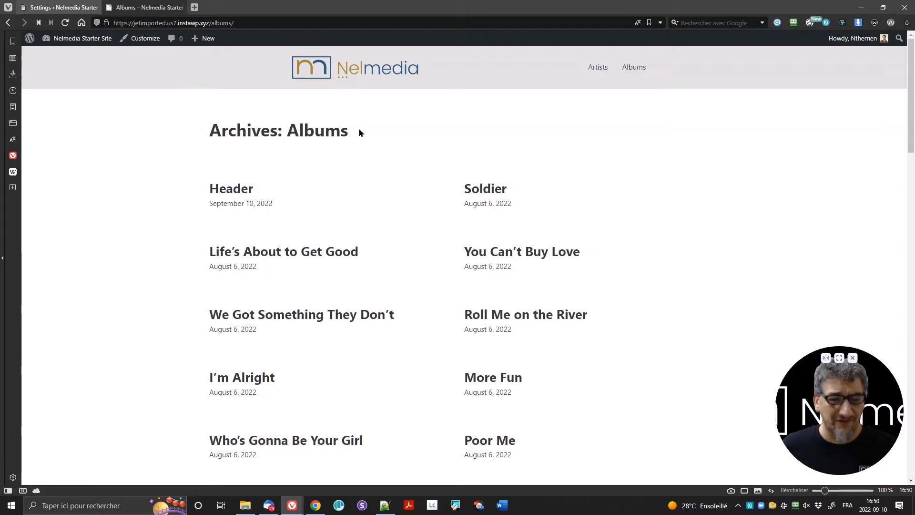
left_click_drag(205, 188, 292, 204)
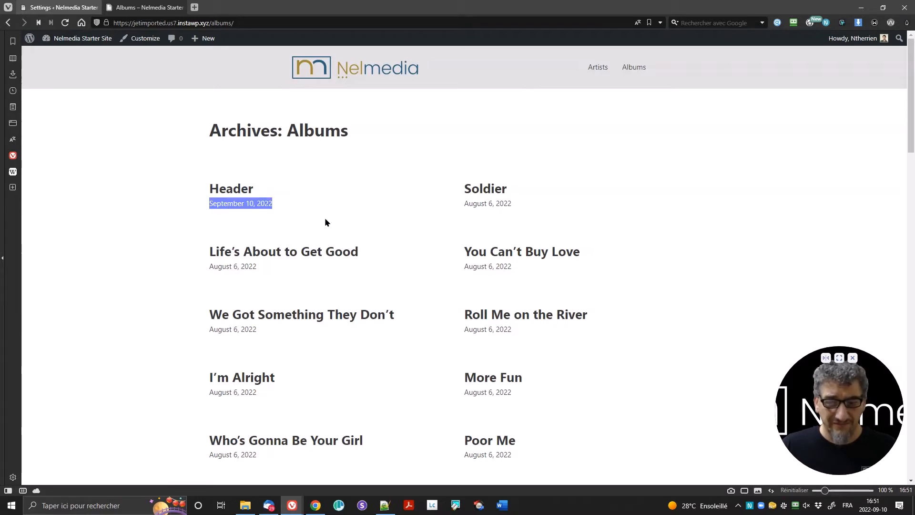
scroll(433, 199, "down", 3)
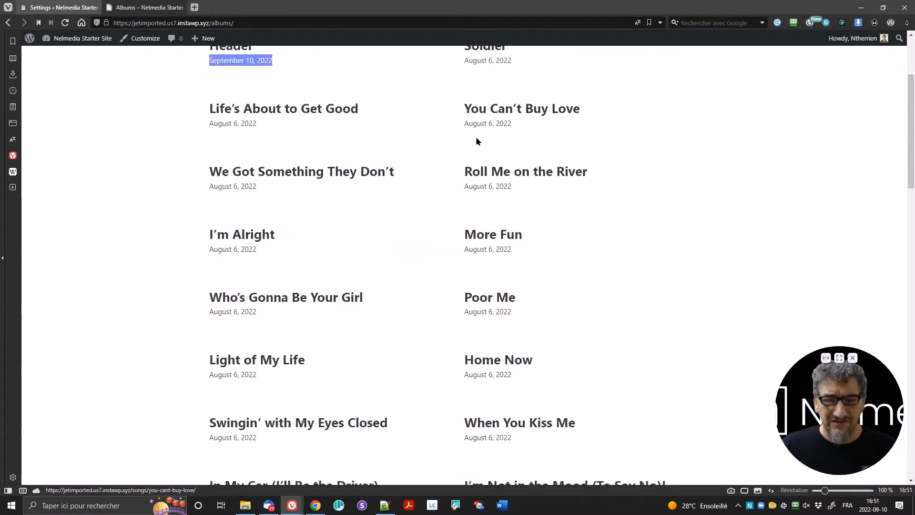
scroll(477, 141, "down", 12)
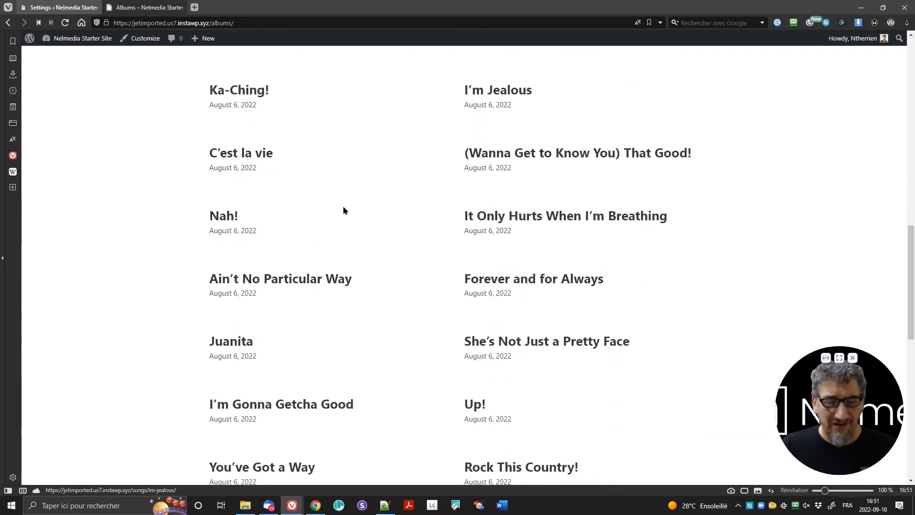
scroll(344, 210, "down", 5)
scroll(424, 215, "up", 20)
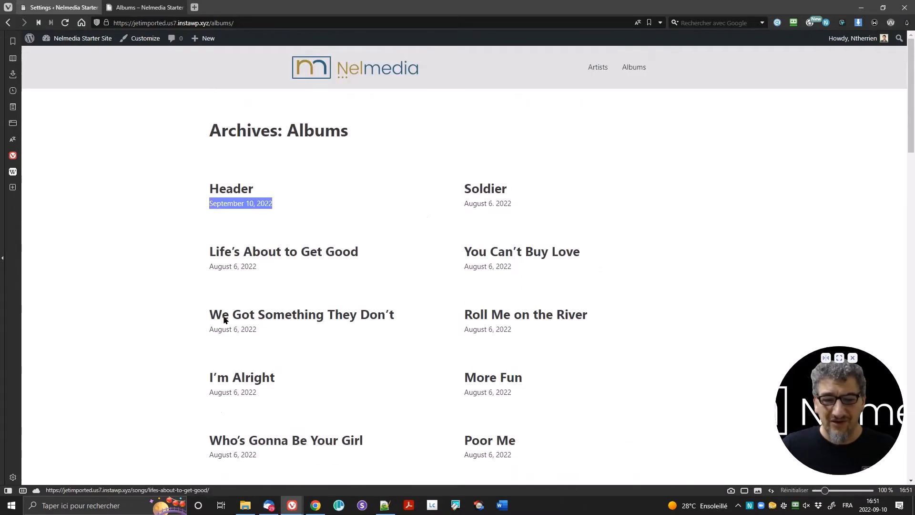
Step: Check the Artists archive page, then return to the Bricks settings tab
left_click(593, 68)
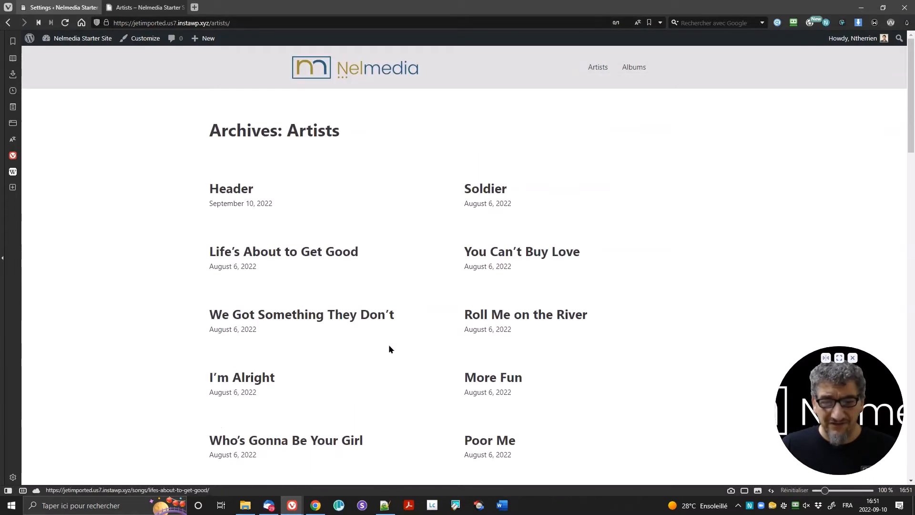
scroll(420, 233, "down", 20)
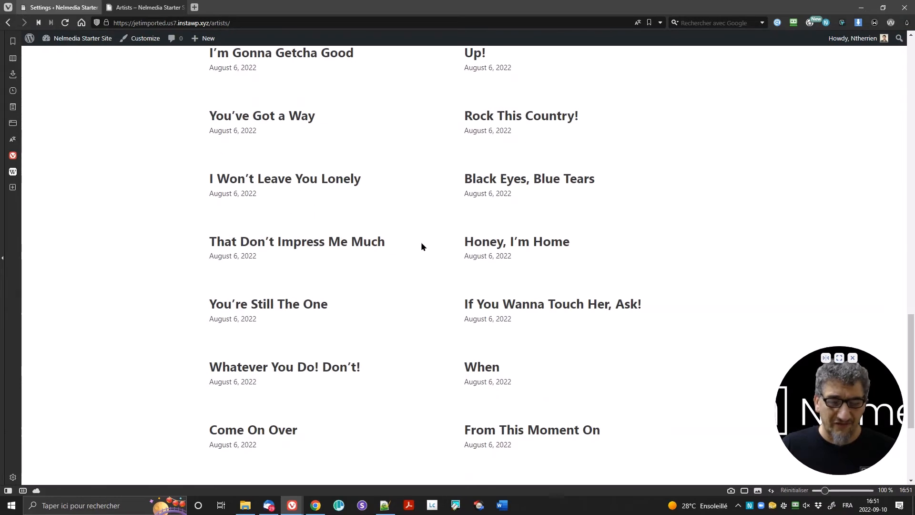
scroll(422, 241, "up", 20)
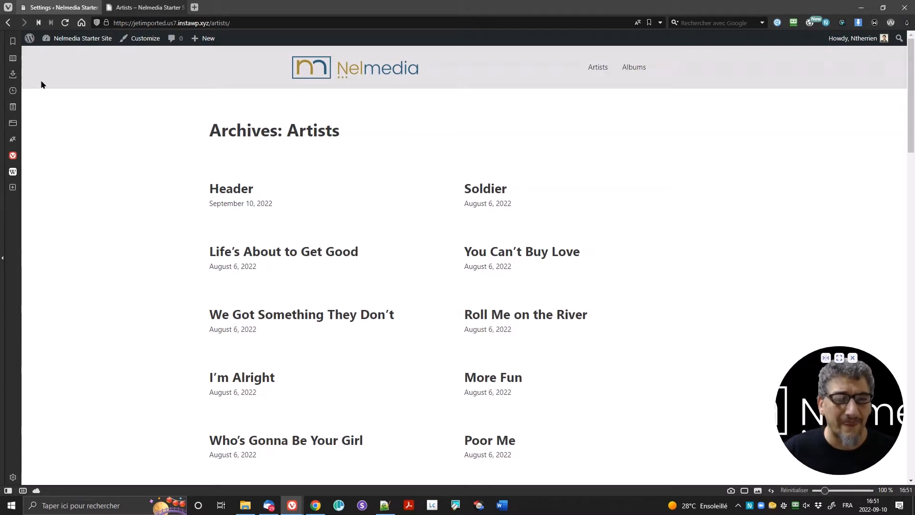
left_click(60, 7)
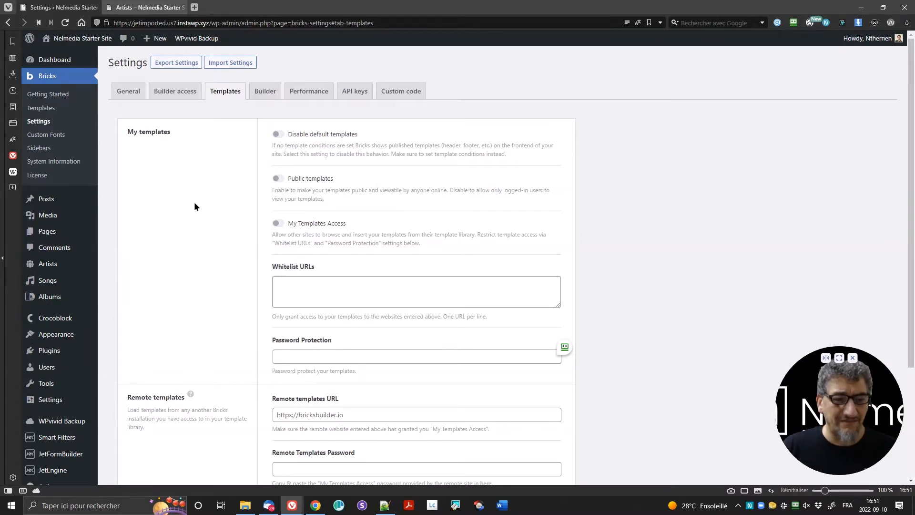
Step: Open the Bricks Templates list, which holds only Header, and start a new template
left_click(159, 7)
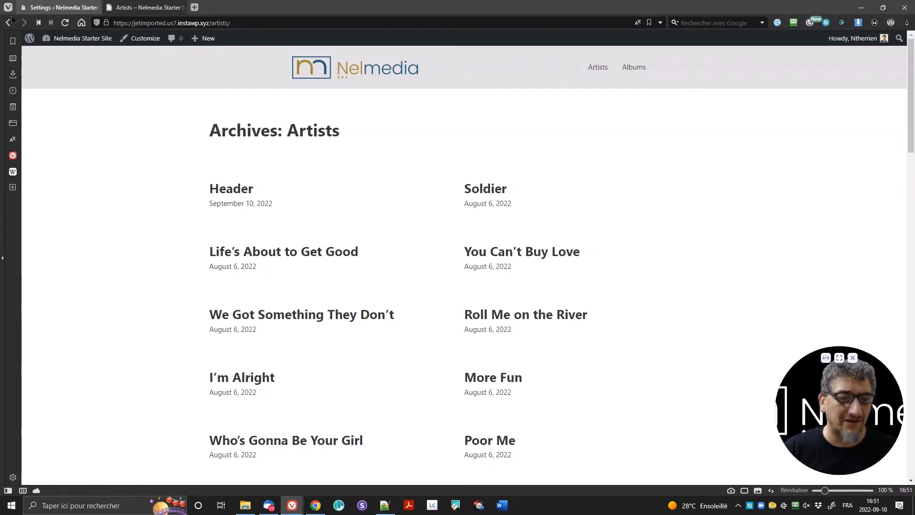
left_click(53, 6)
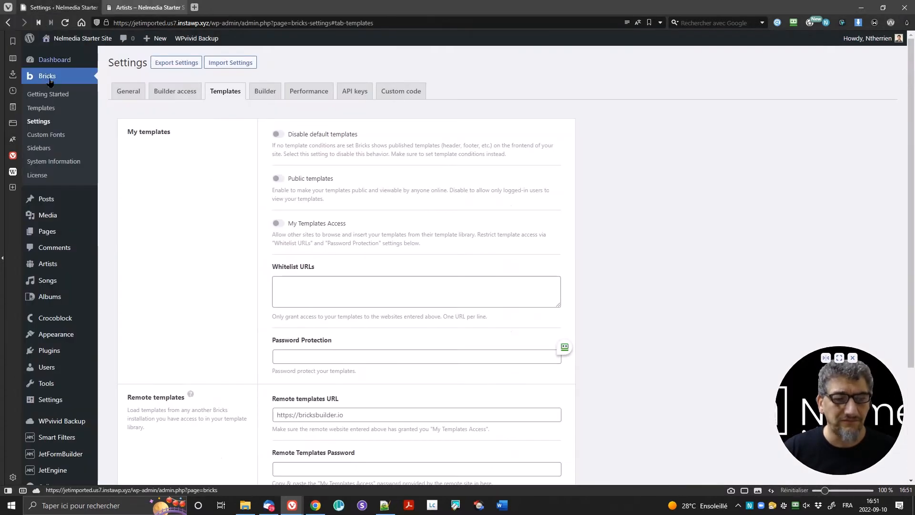
left_click(54, 109)
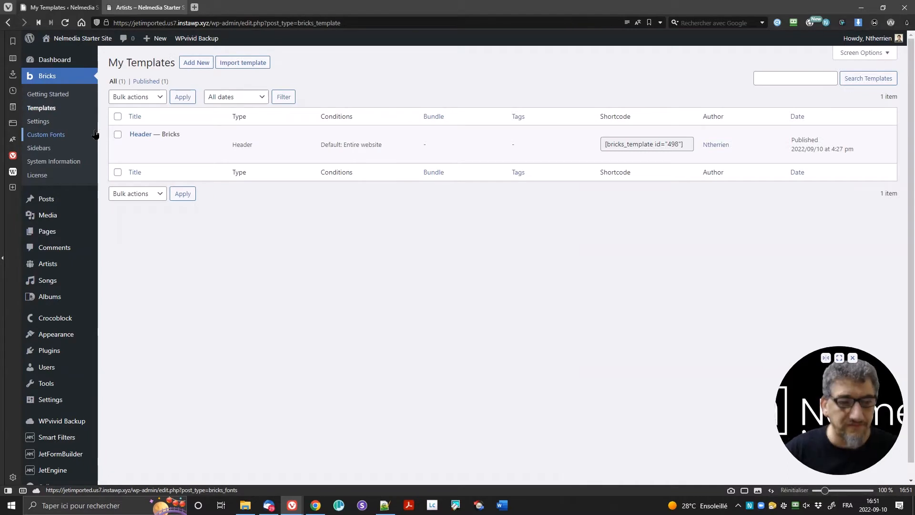
left_click(193, 65)
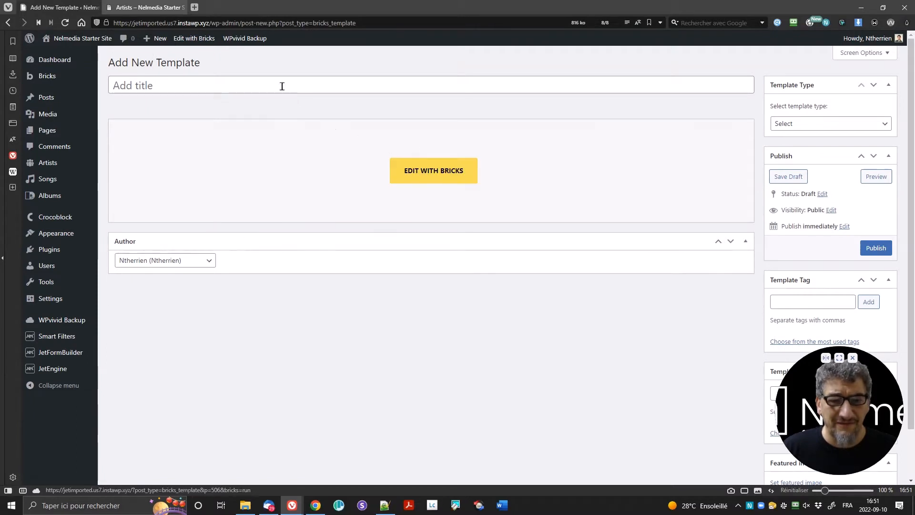
Step: Publish a new Bricks template titled 'Albums archive' with template type Archive
left_click(282, 85)
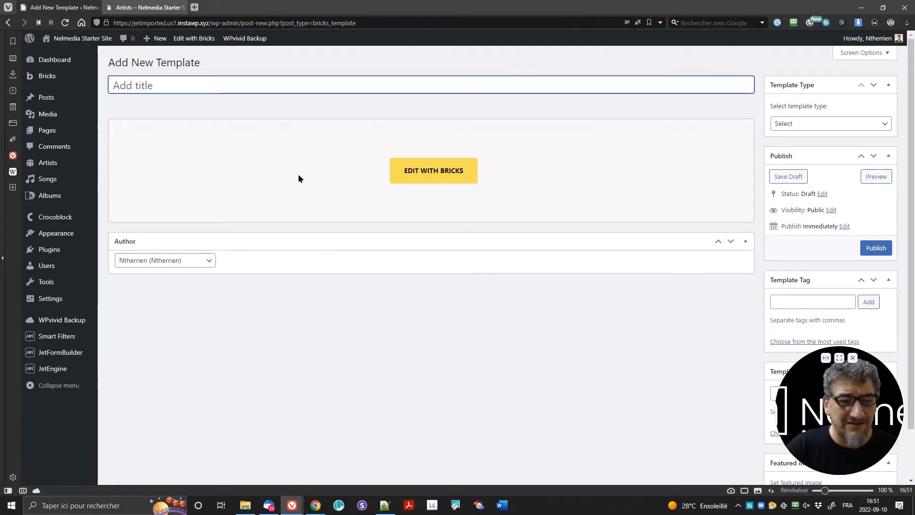
type("Album")
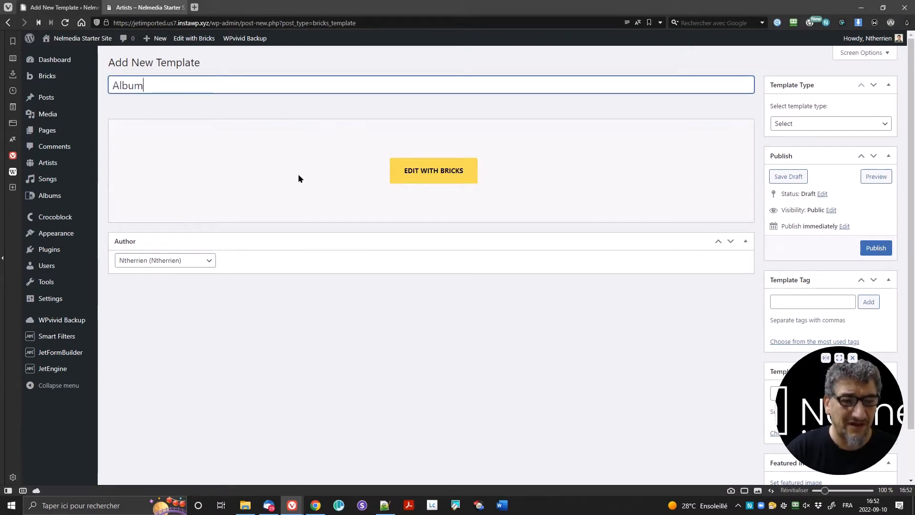
type("s archive")
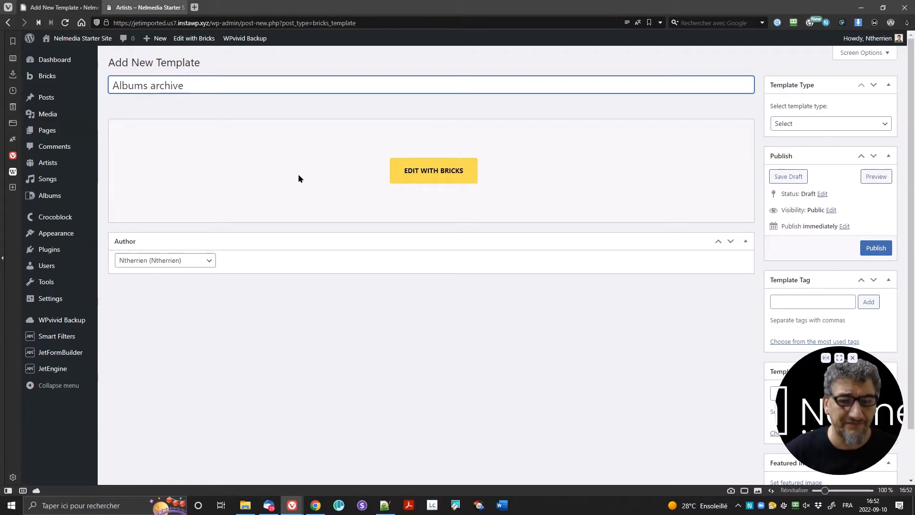
left_click(796, 126)
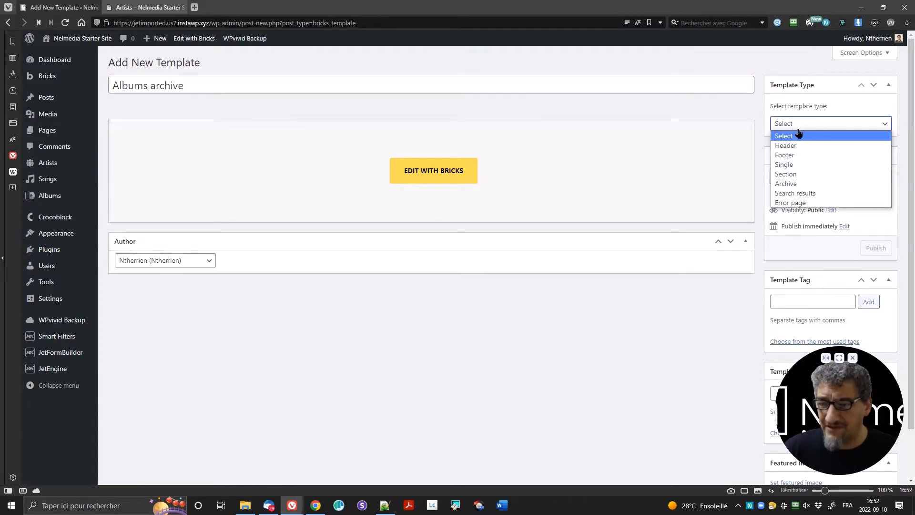
left_click(808, 184)
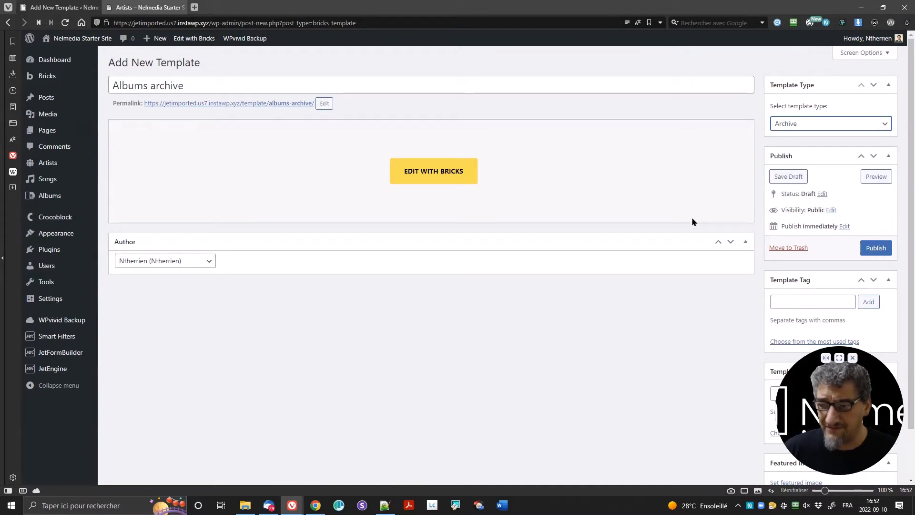
left_click(869, 248)
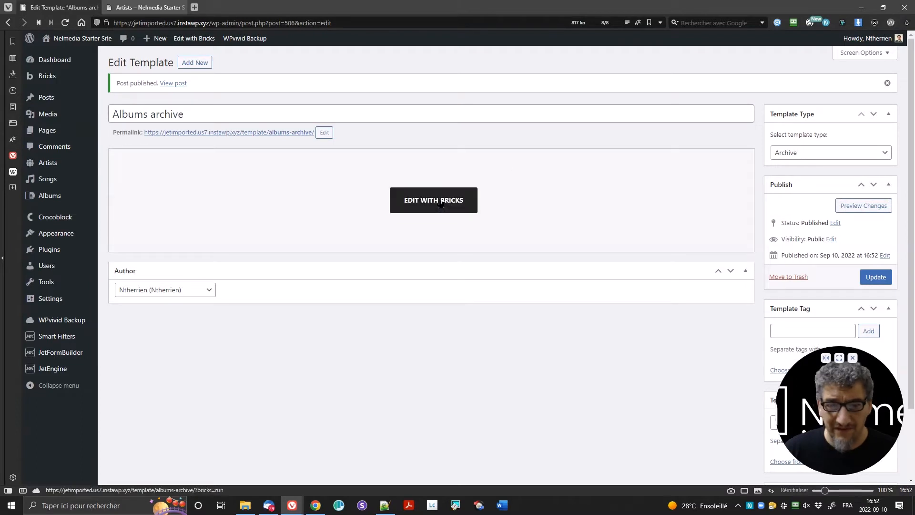
Step: Open Albums archive in the builder, add an empty section, and drag Post Title into its container
left_click(440, 202)
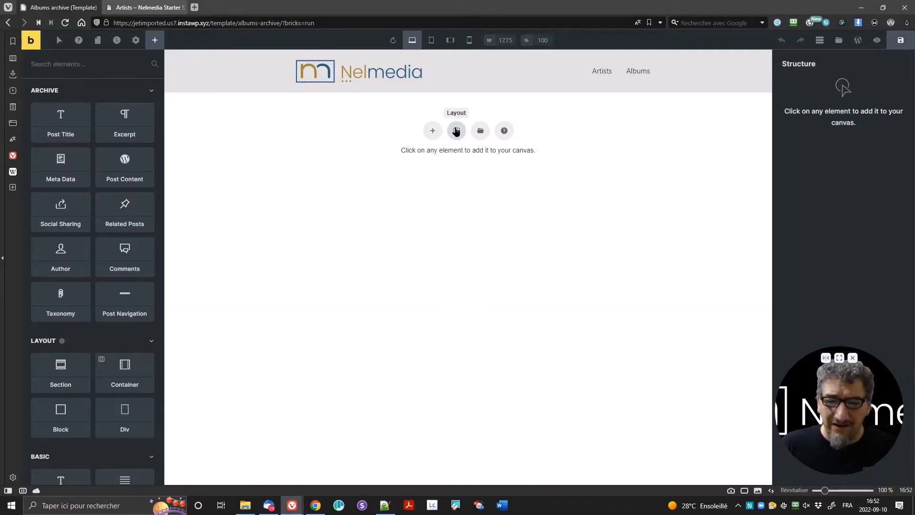
left_click(456, 133)
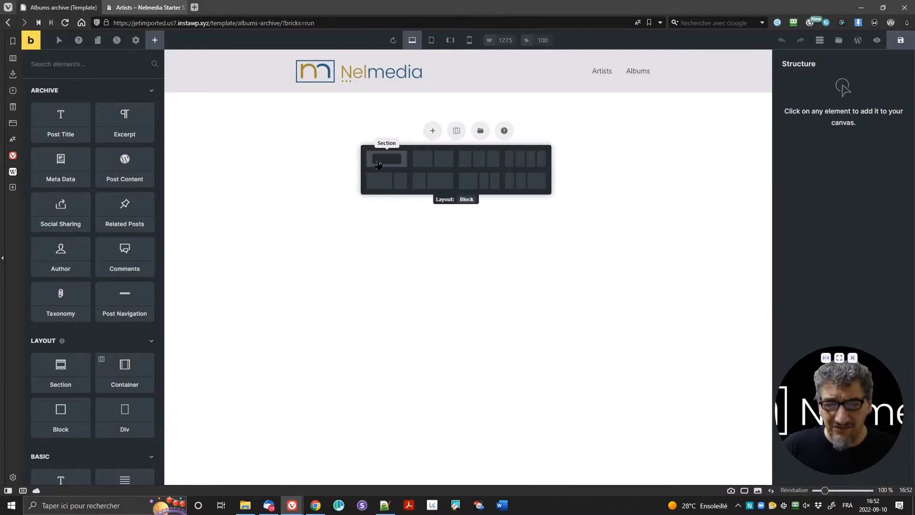
left_click(377, 168)
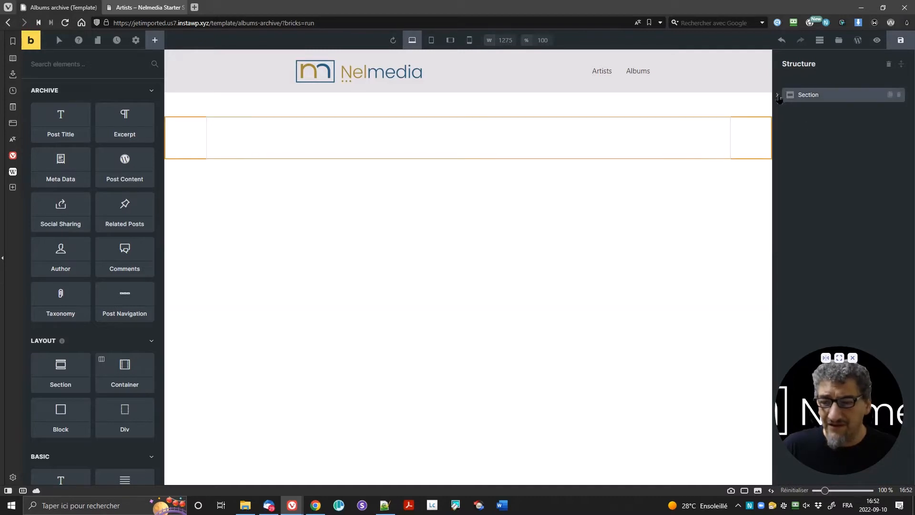
left_click(778, 94)
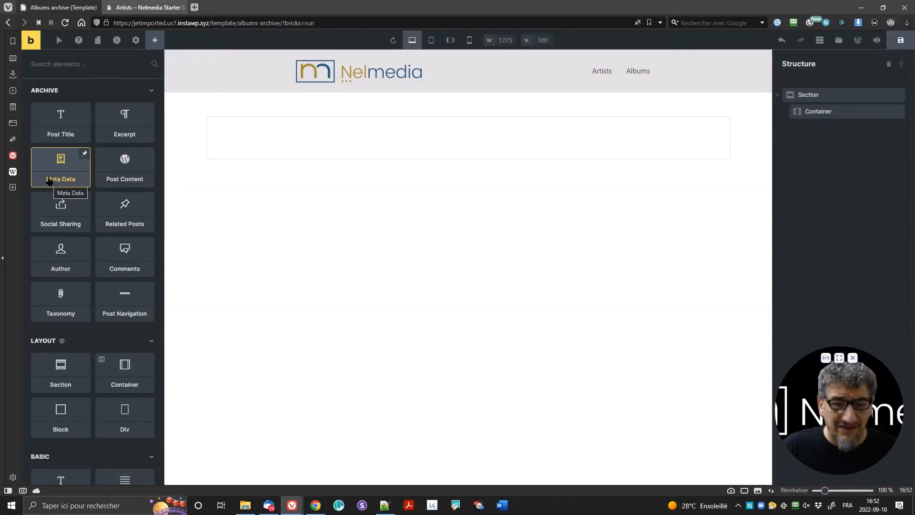
left_click_drag(55, 127, 276, 130)
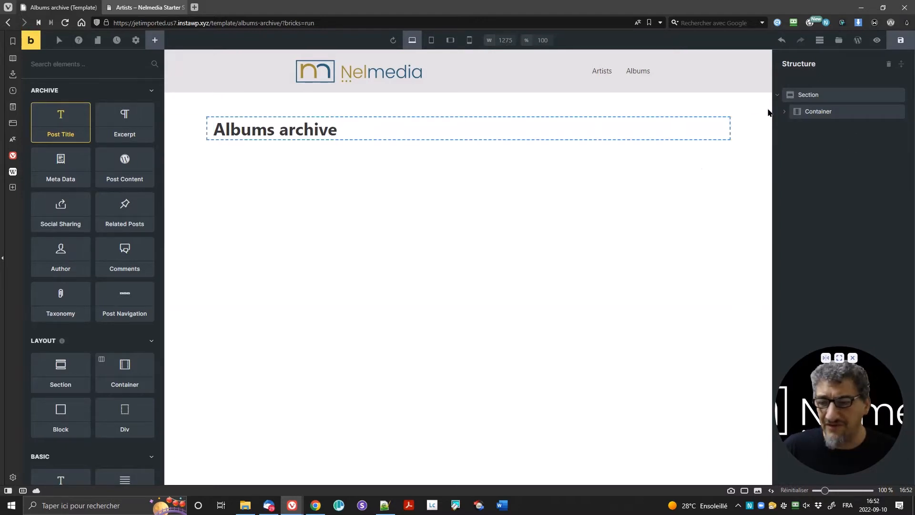
Step: Replace the Post Title with a Heading reading 'Albums' and set its tag to h1
left_click(785, 111)
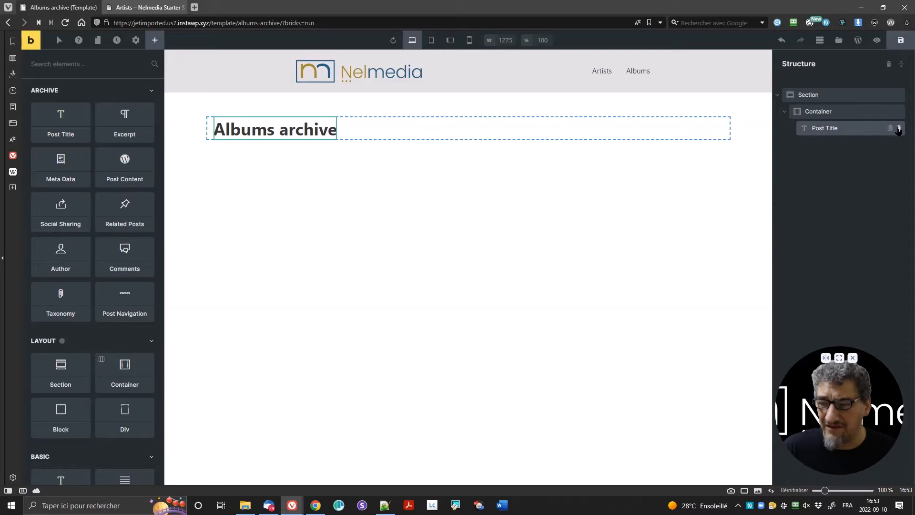
left_click(898, 129)
scroll(109, 253, "down", 5)
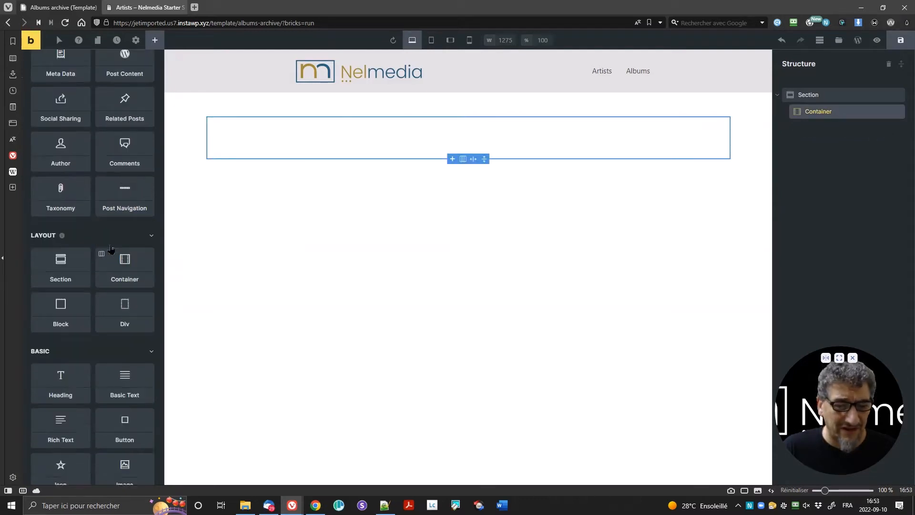
left_click_drag(61, 243, 271, 145)
left_click(259, 125)
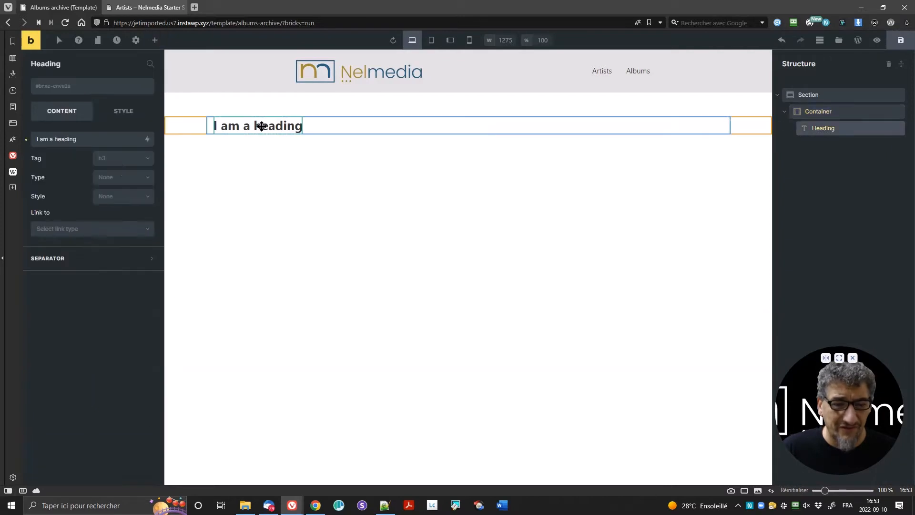
triple_click(79, 139)
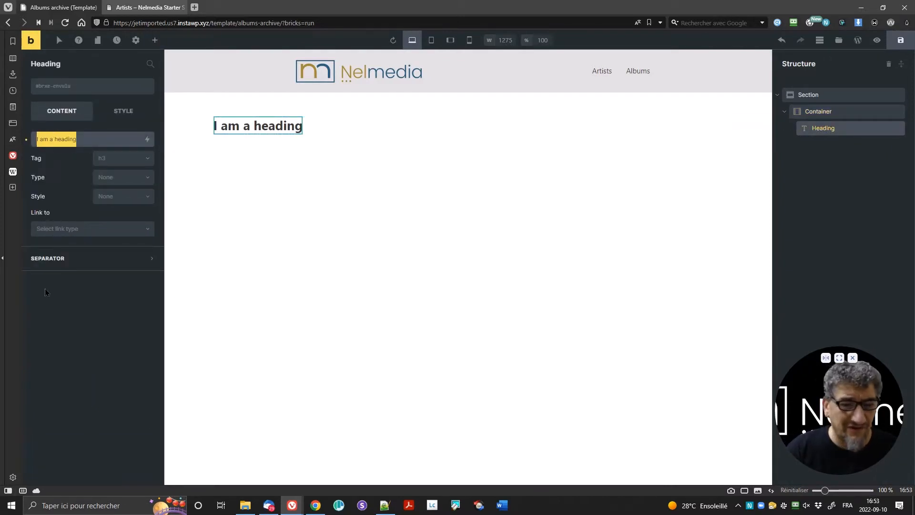
type("Albu")
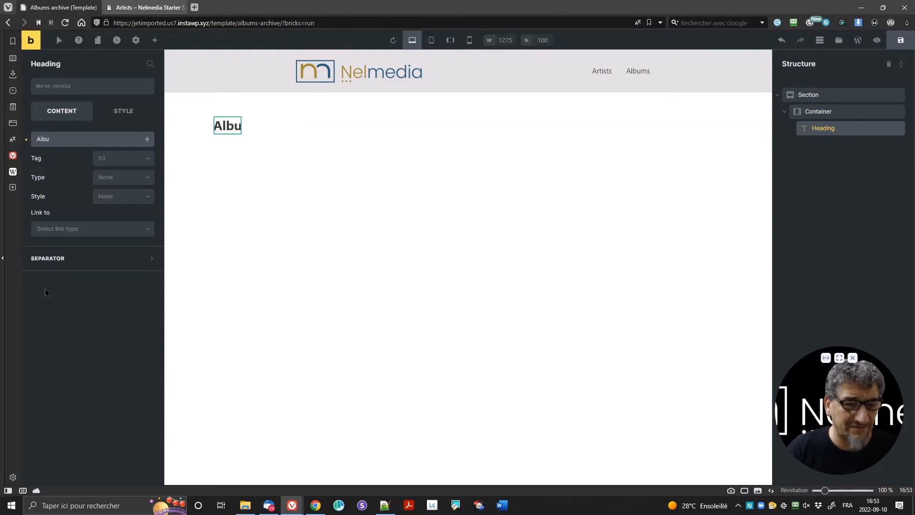
type("ms")
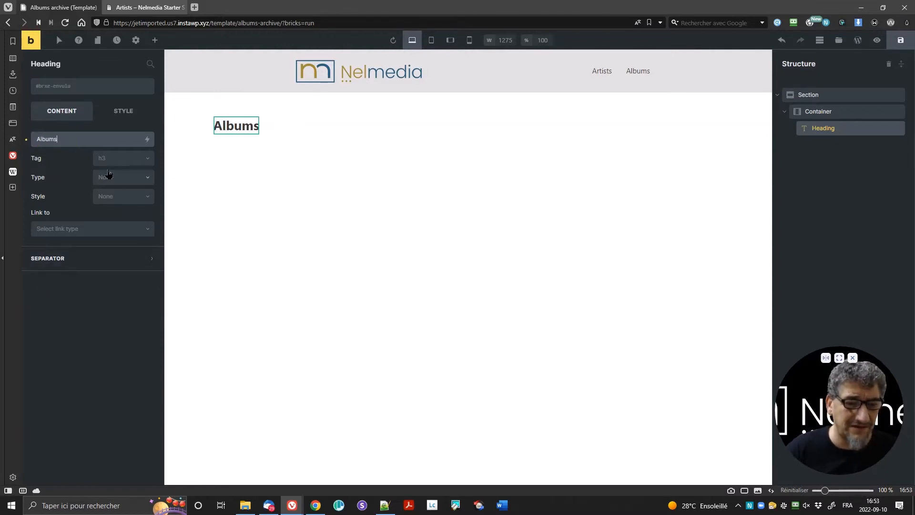
left_click(111, 162)
left_click(116, 179)
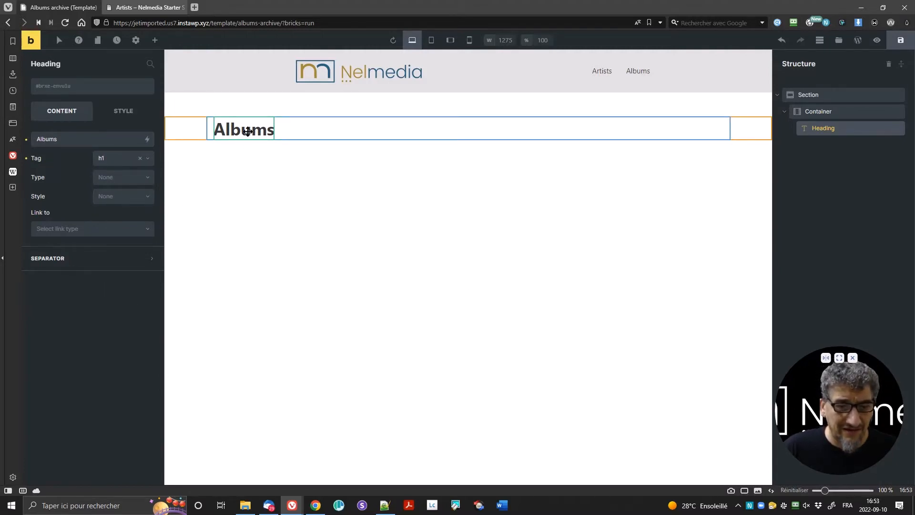
Step: Give the Albums heading 25 px top and bottom margins
left_click(123, 111)
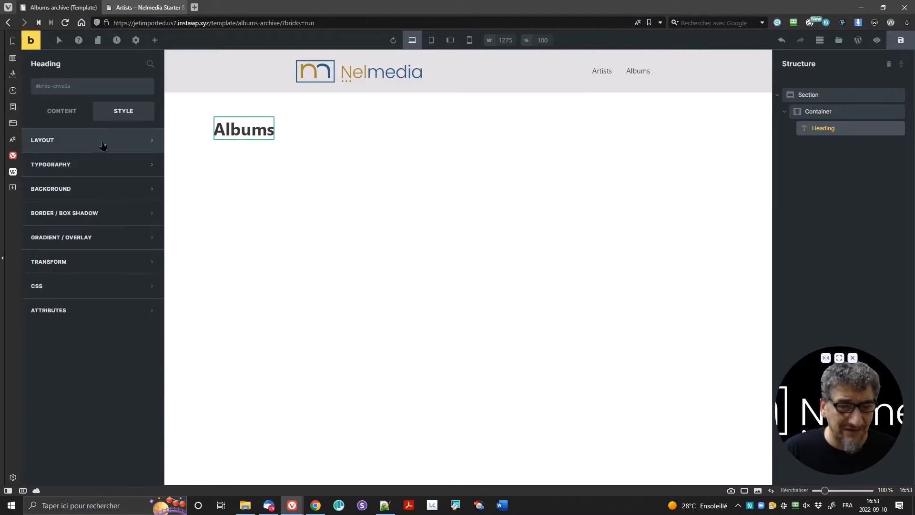
left_click(103, 141)
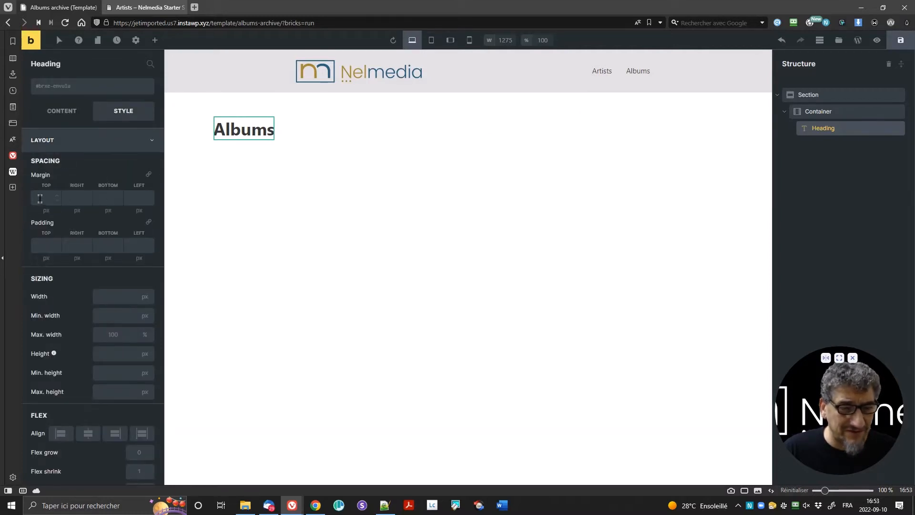
left_click(40, 198)
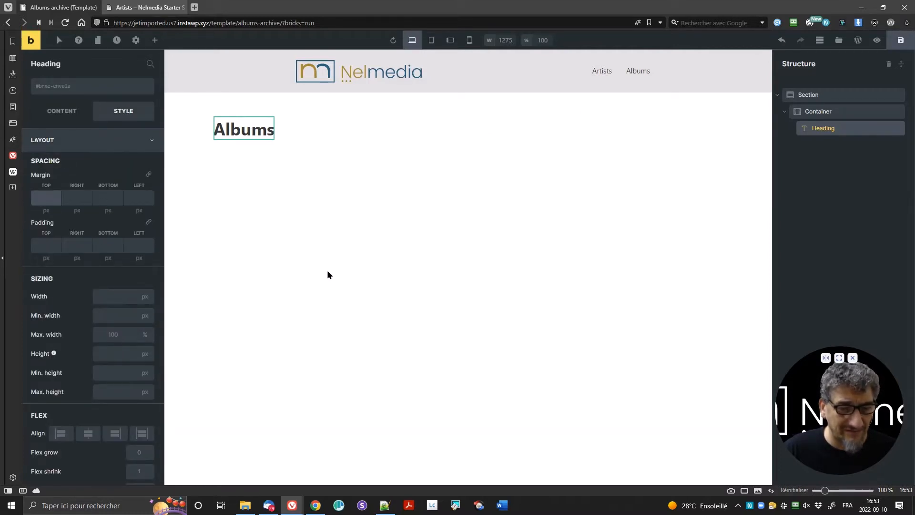
type("25")
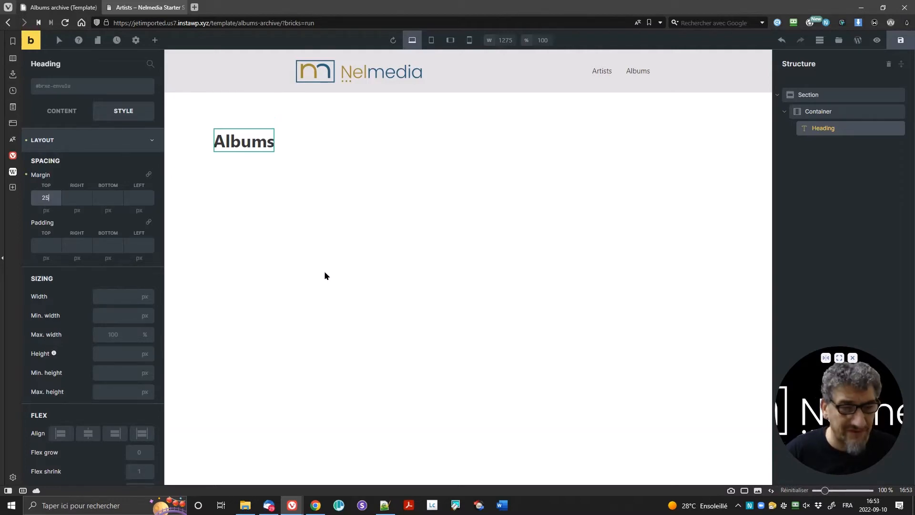
key("Tab")
key("Tab")
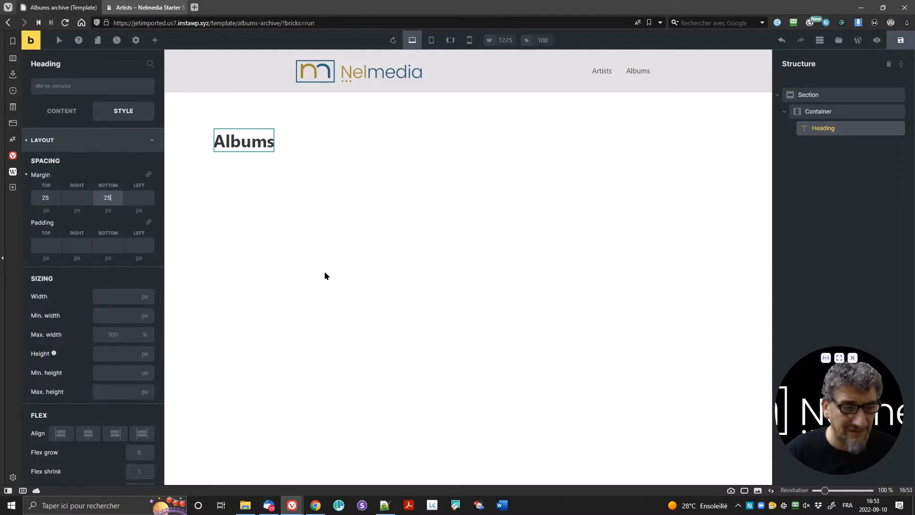
key("Tab")
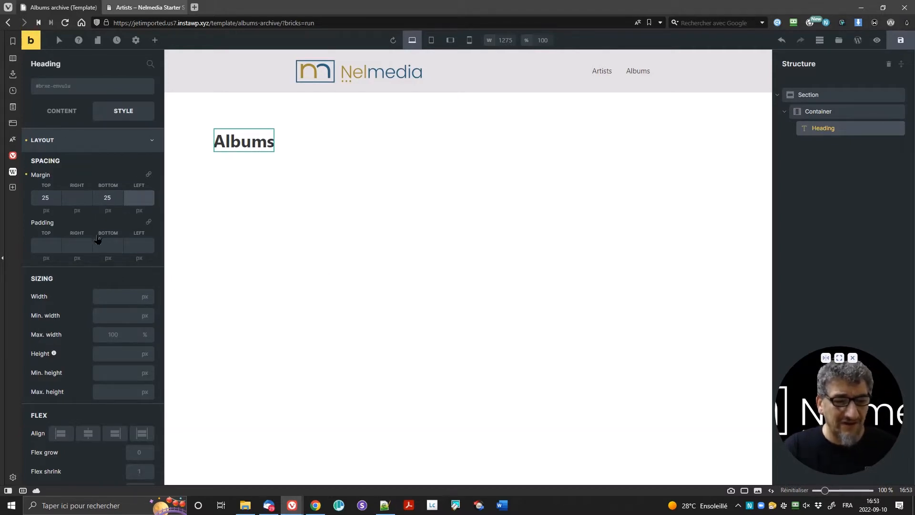
left_click(102, 166)
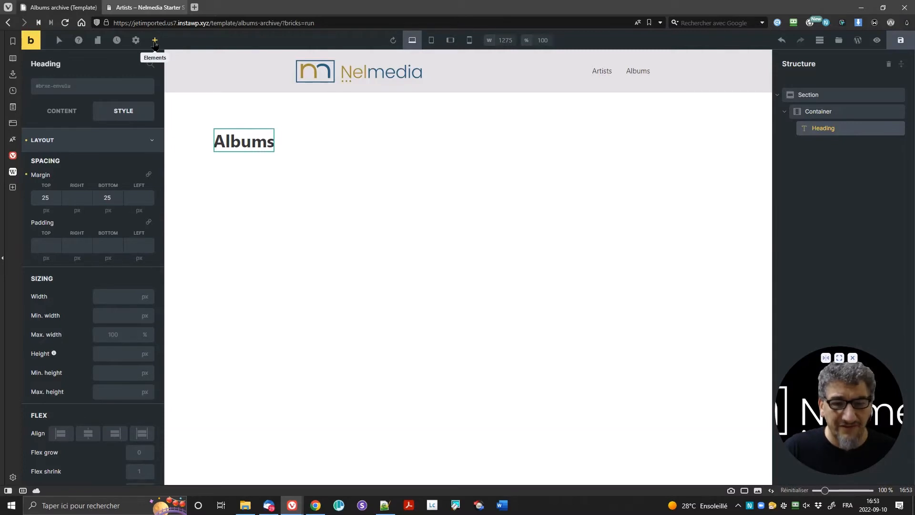
Step: Open the element library, glance at the Artists page, and scroll to the WordPress elements
left_click(154, 42)
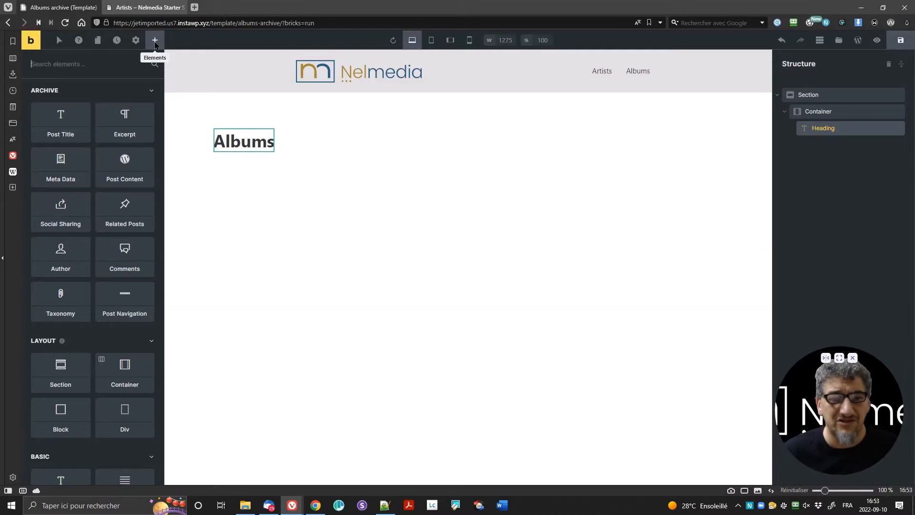
left_click(143, 8)
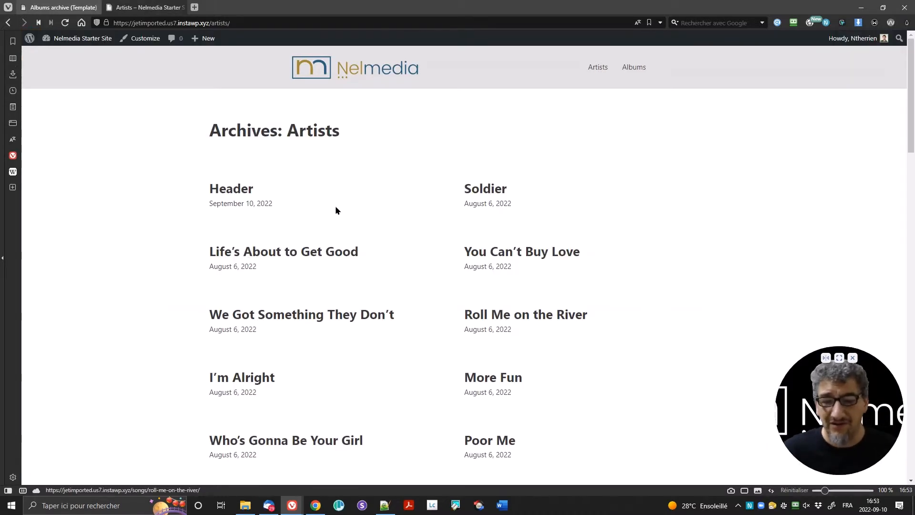
left_click(58, 5)
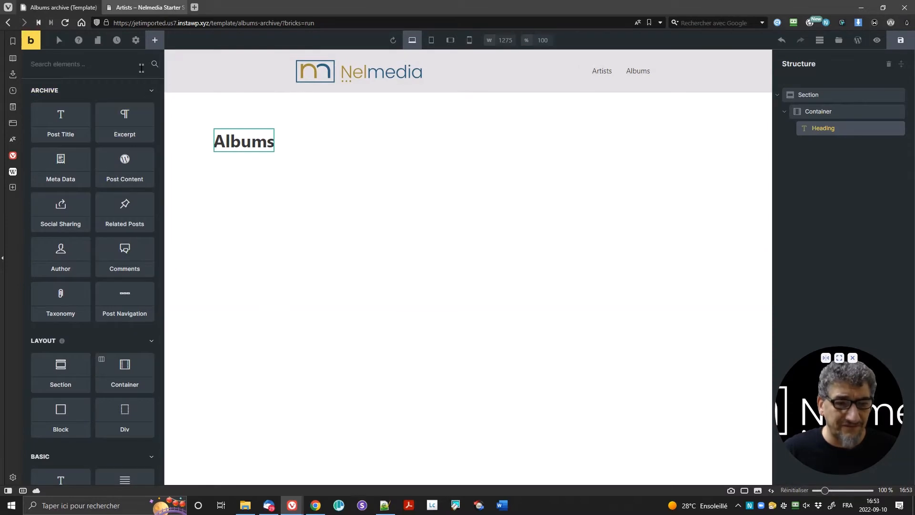
left_click(141, 68)
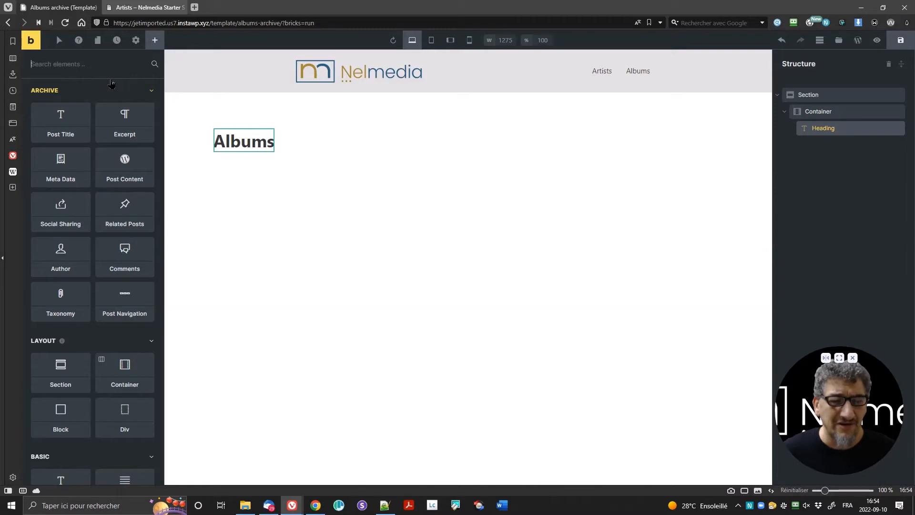
scroll(126, 305, "down", 15)
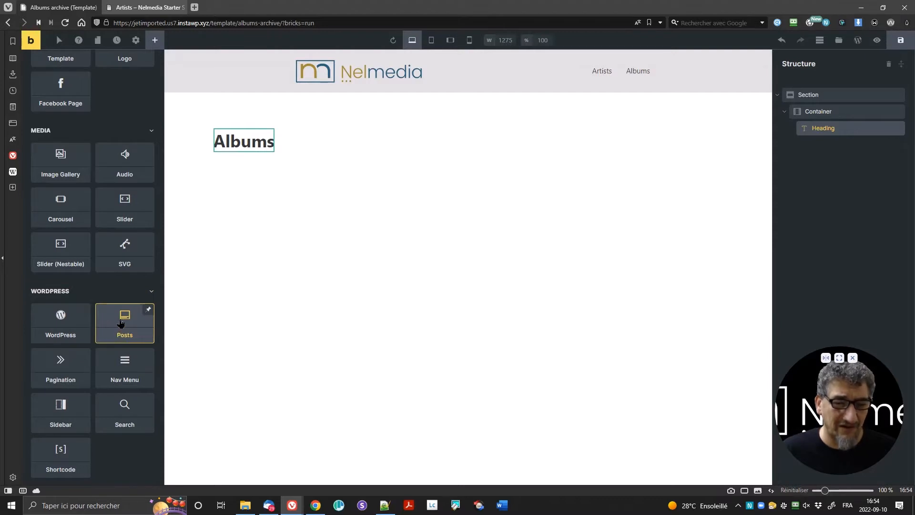
Step: Add a Posts element below the Albums heading and set its query post type to Albums
left_click_drag(121, 324, 158, 303)
left_click_drag(260, 173, 262, 162)
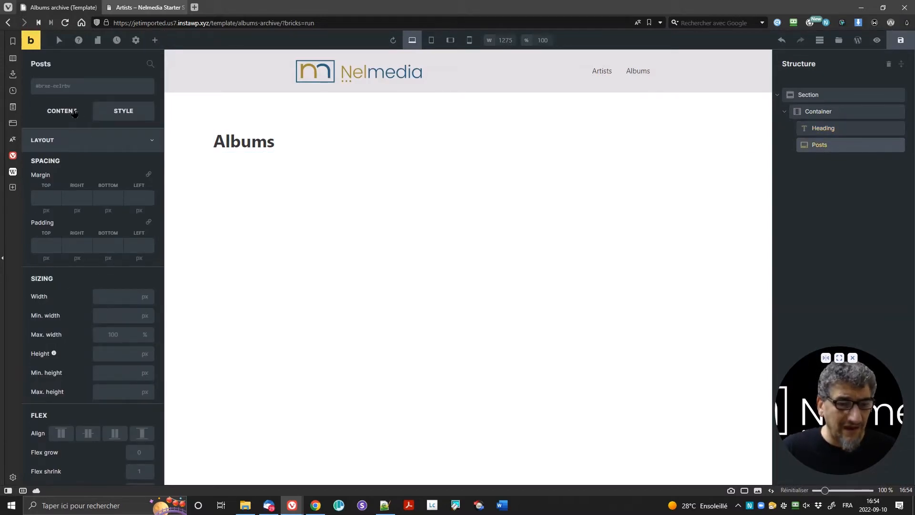
left_click(74, 112)
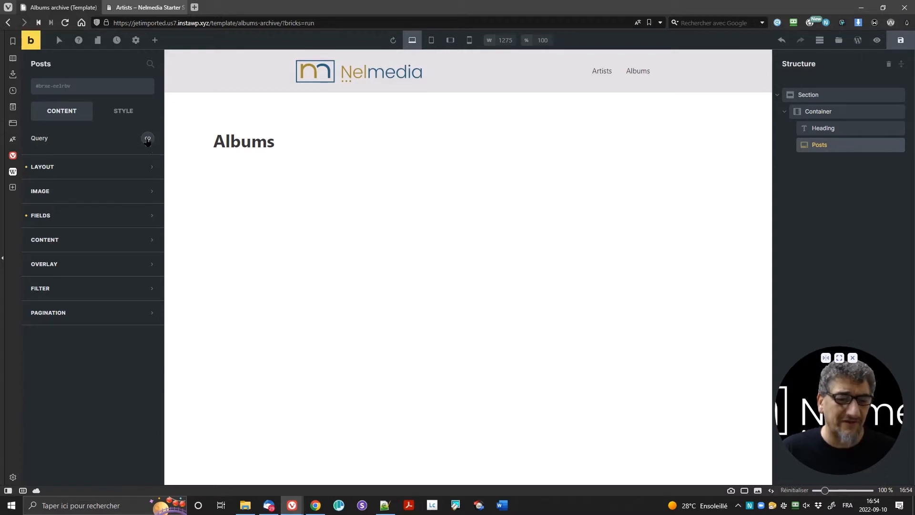
left_click(148, 139)
left_click(119, 166)
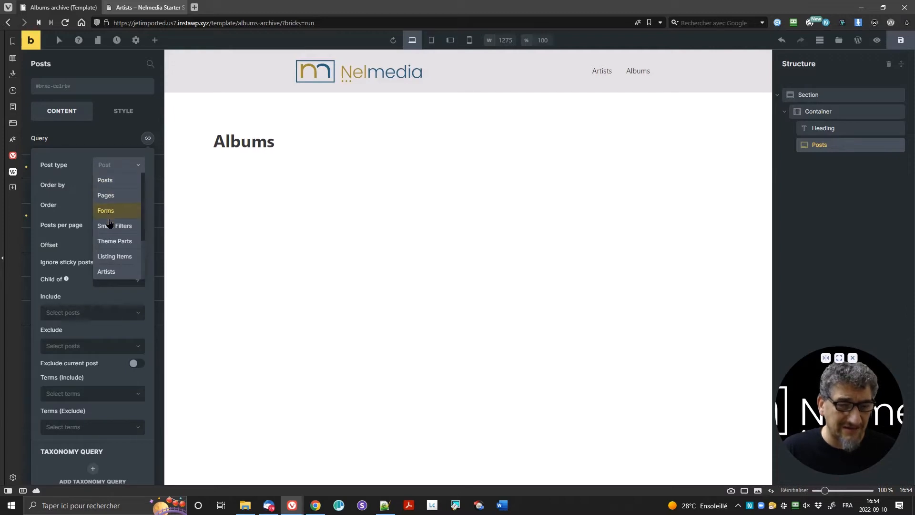
scroll(115, 205, "down", 2)
left_click(118, 255)
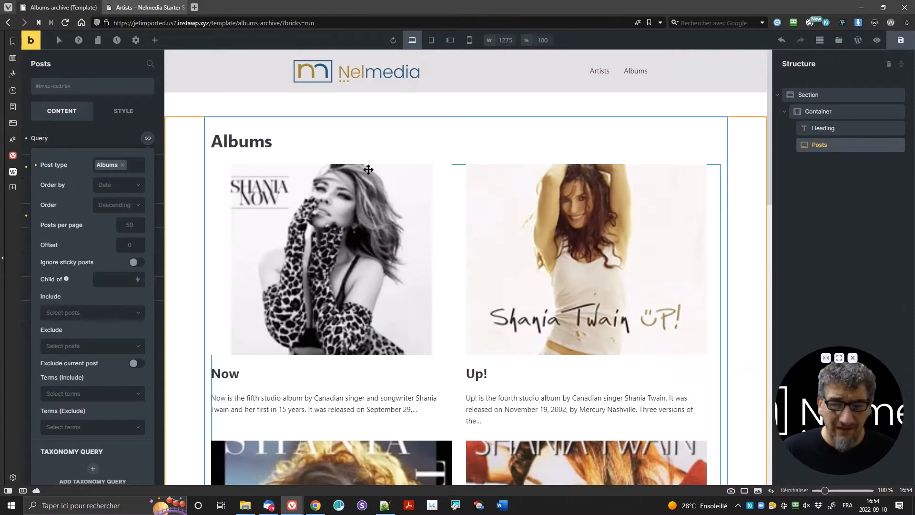
Step: Order the album posts by Title in Ascending order
scroll(524, 285, "down", 1)
scroll(522, 282, "down", 8)
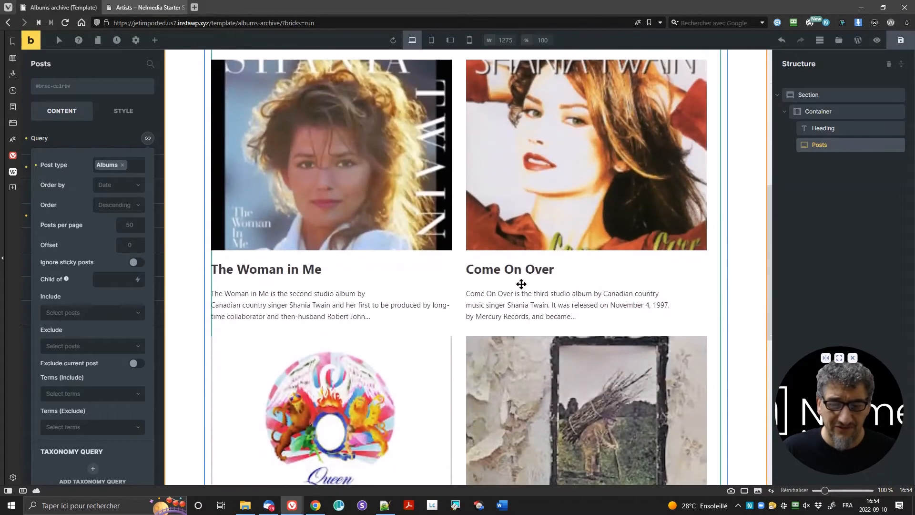
scroll(521, 285, "up", 7)
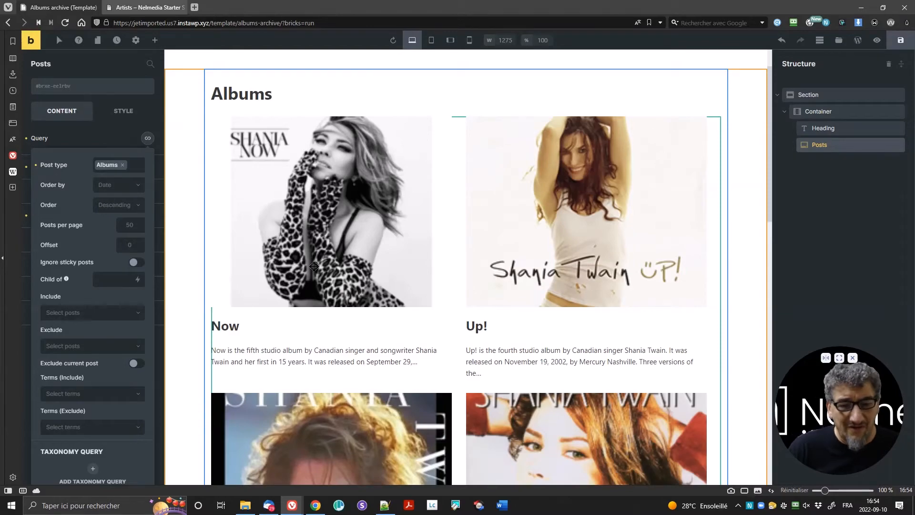
scroll(314, 266, "down", 5)
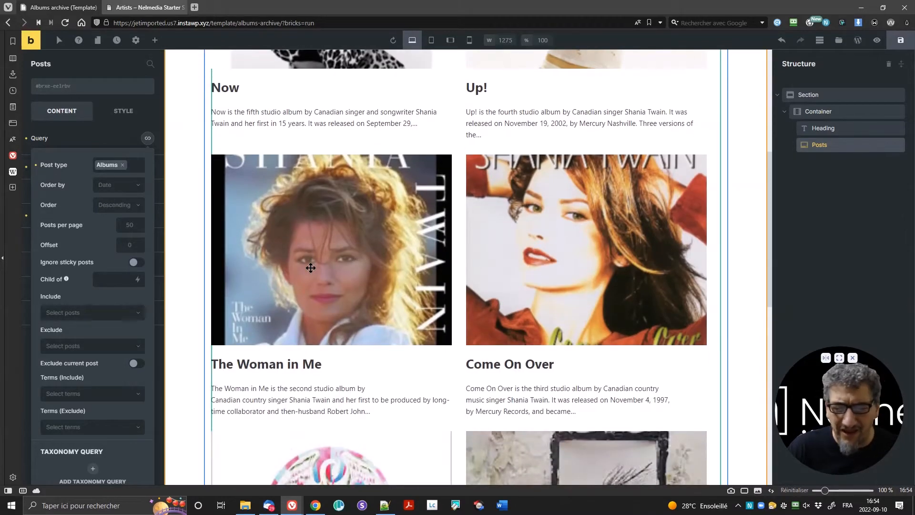
scroll(311, 268, "down", 10)
scroll(310, 268, "up", 15)
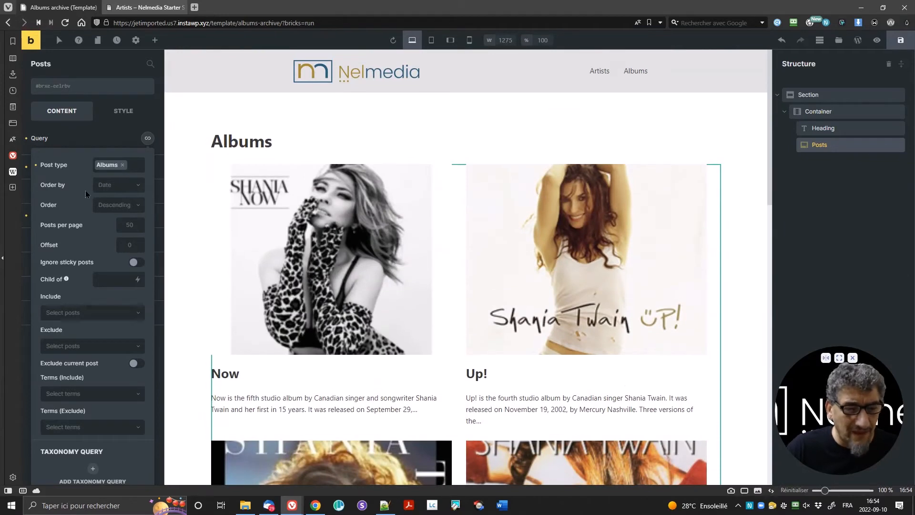
left_click(112, 190)
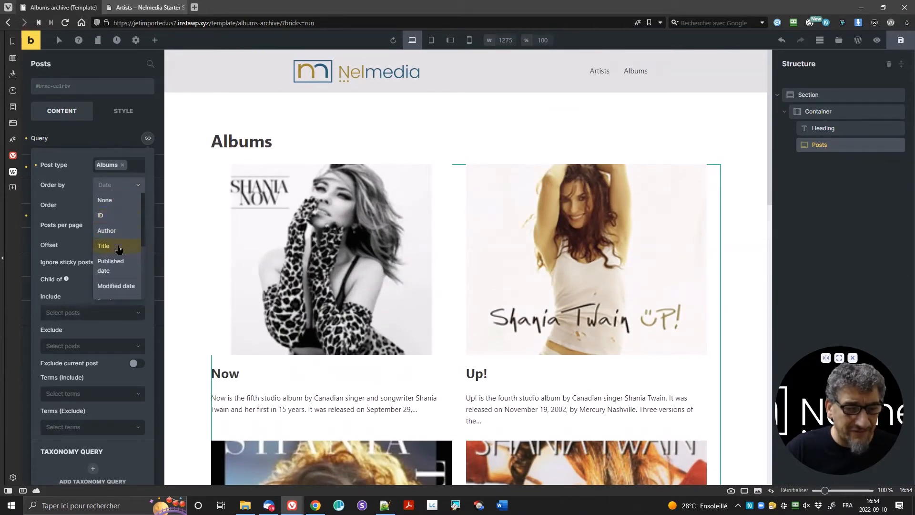
left_click(119, 247)
left_click(112, 206)
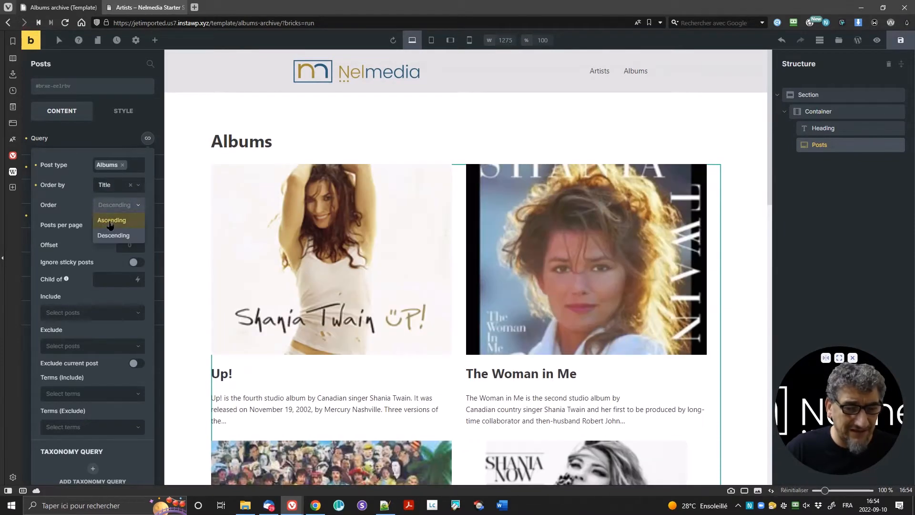
left_click(112, 226)
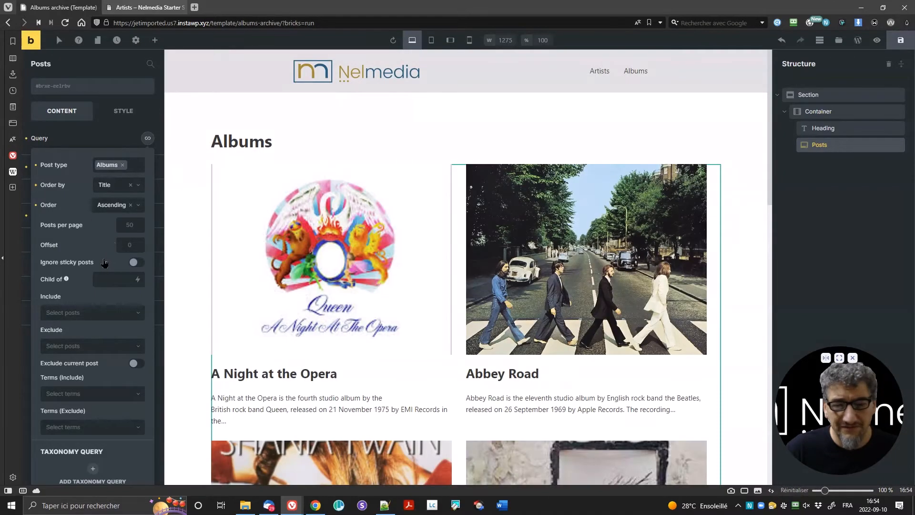
scroll(404, 251, "down", 6)
scroll(403, 251, "down", 5)
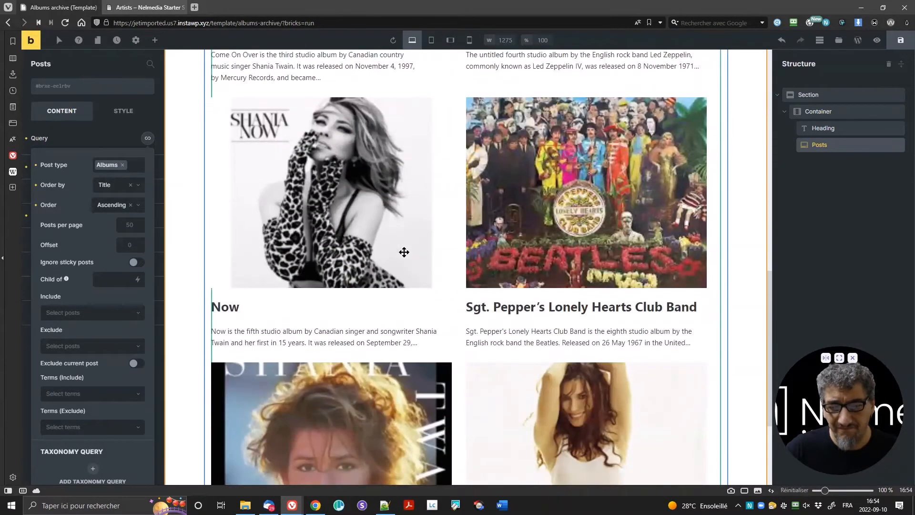
scroll(367, 262, "up", 10)
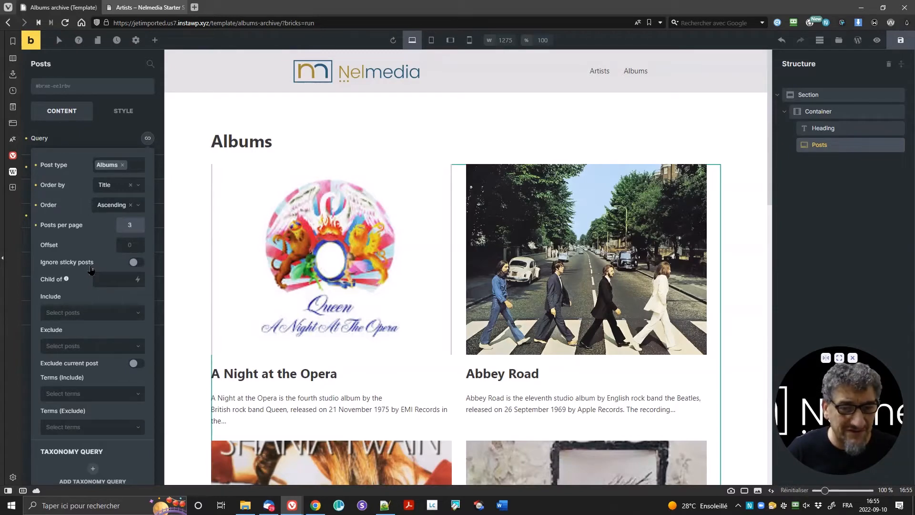
left_click(147, 139)
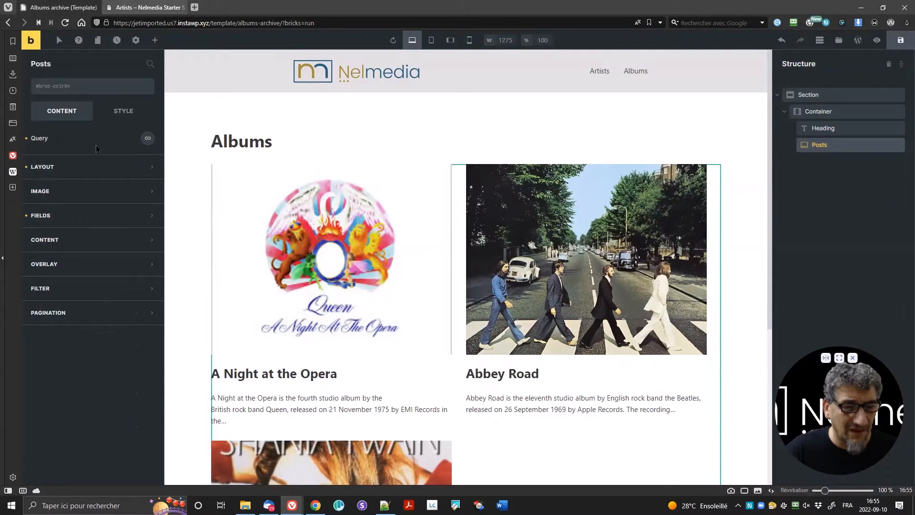
Step: Keep the Posts layout on Grid and set the desktop columns to 3
left_click(57, 176)
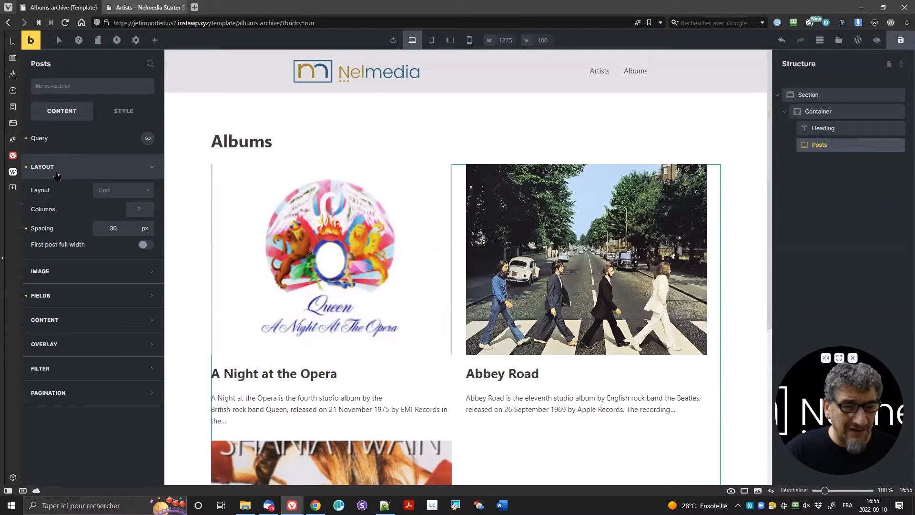
left_click(117, 192)
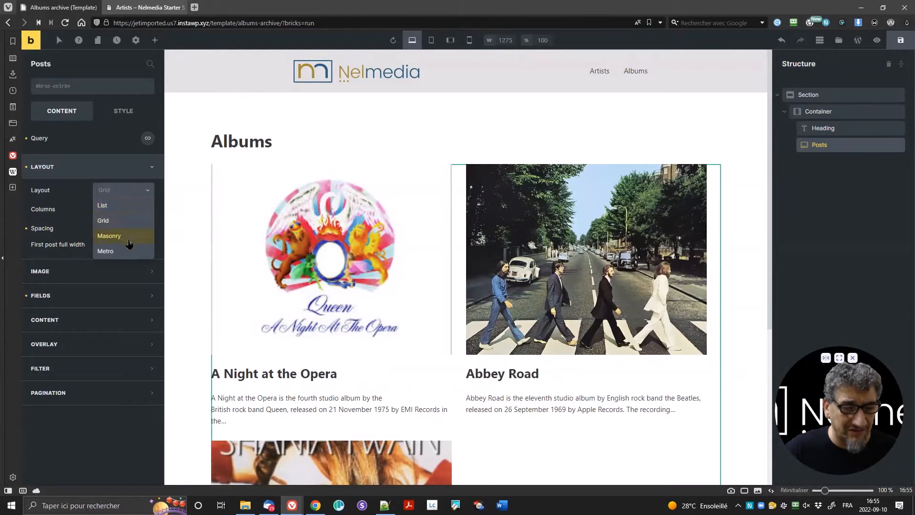
left_click(71, 195)
left_click(133, 211)
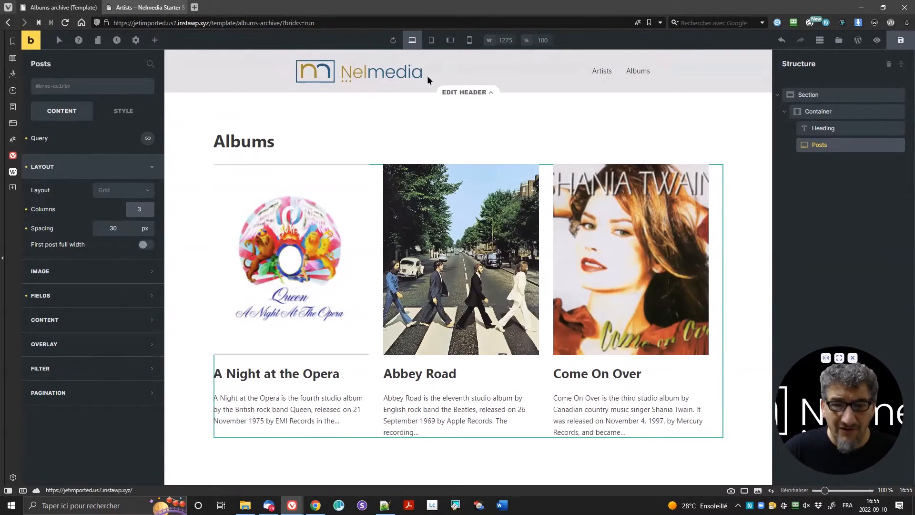
left_click(429, 40)
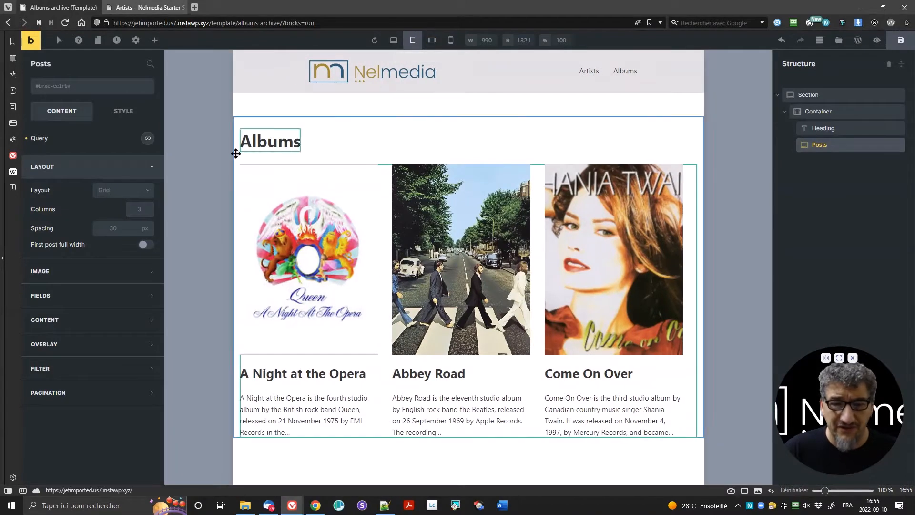
Step: Set the album grid to 2 columns on tablet portrait and 1 column on mobile portrait
left_click(134, 210)
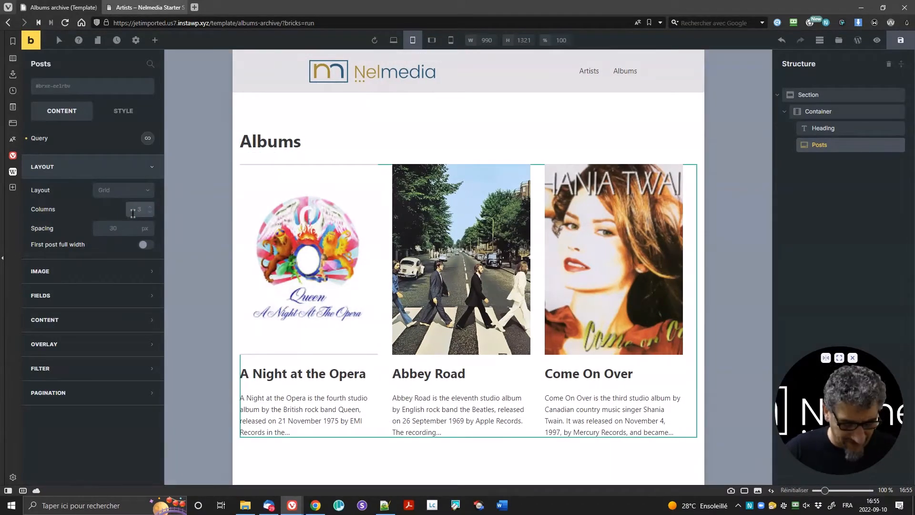
type("2")
left_click(432, 40)
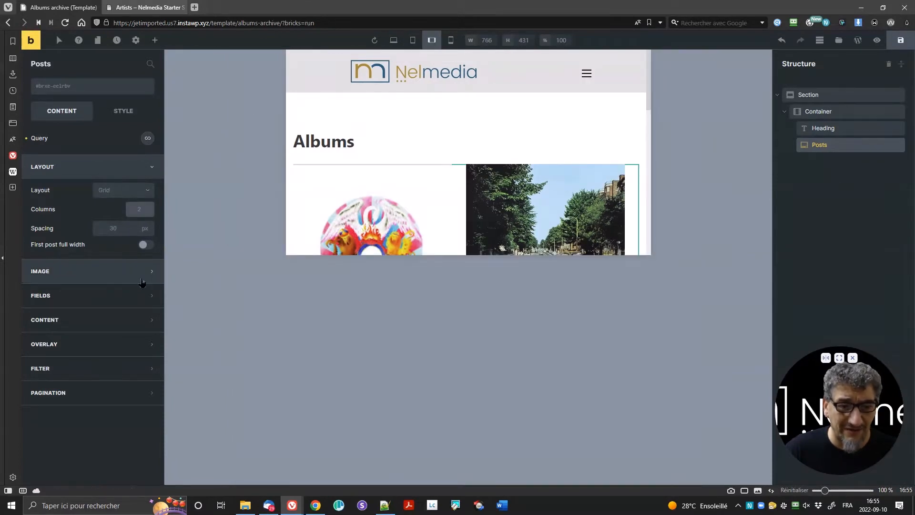
left_click(450, 40)
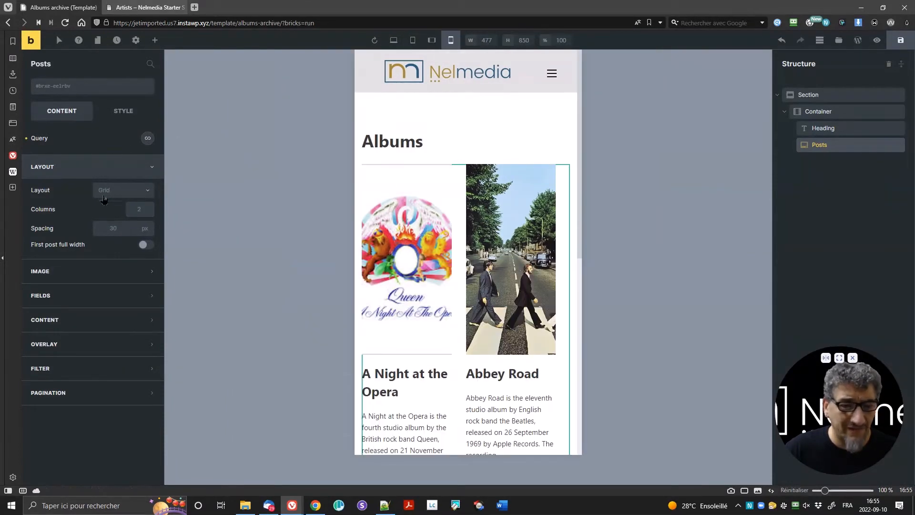
left_click(143, 210)
type("1")
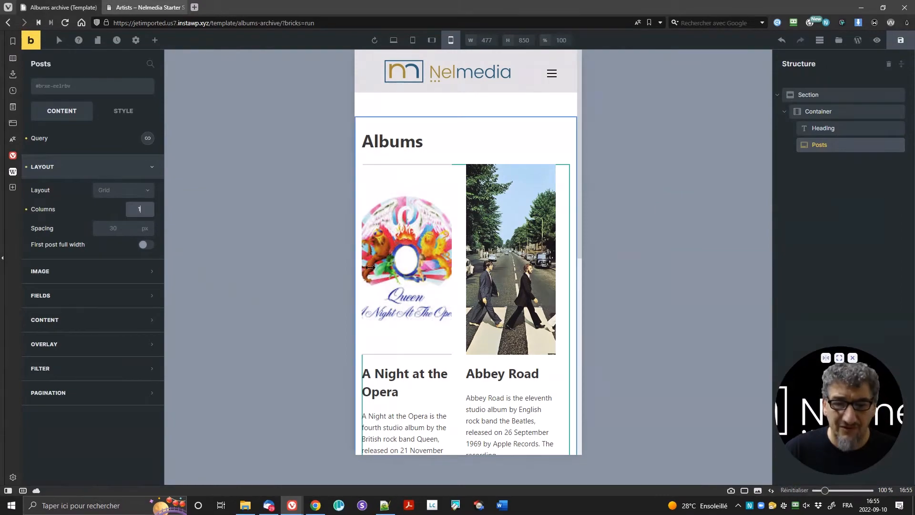
scroll(458, 246, "down", 5)
scroll(458, 246, "down", 5)
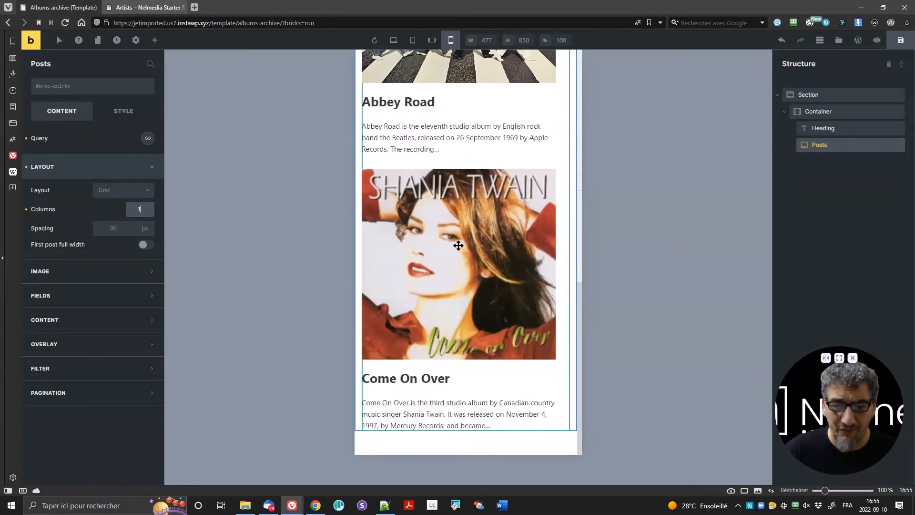
scroll(458, 246, "up", 10)
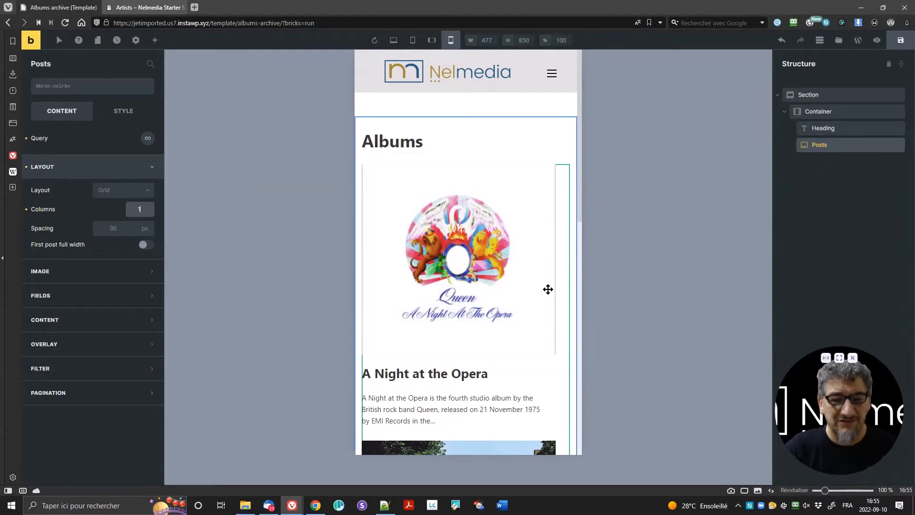
left_click(394, 40)
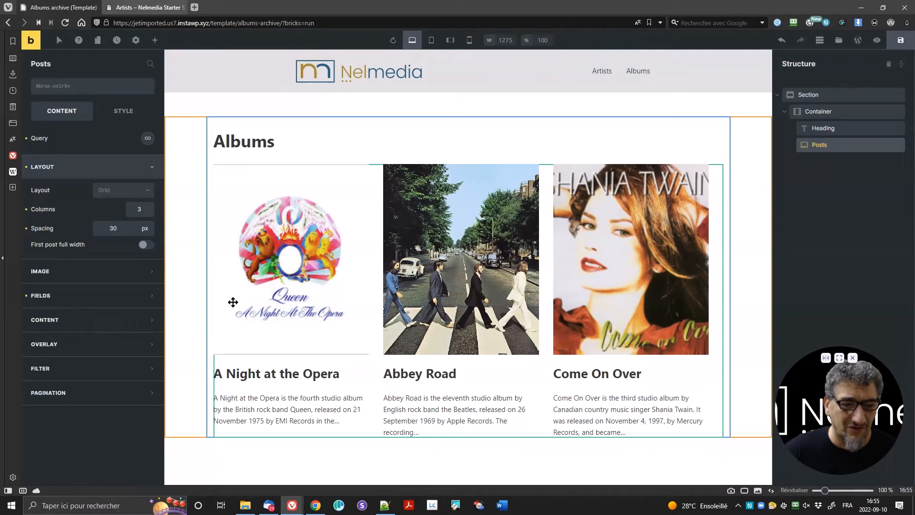
Step: Turn on Link image so each album cover links to its post
left_click(38, 274)
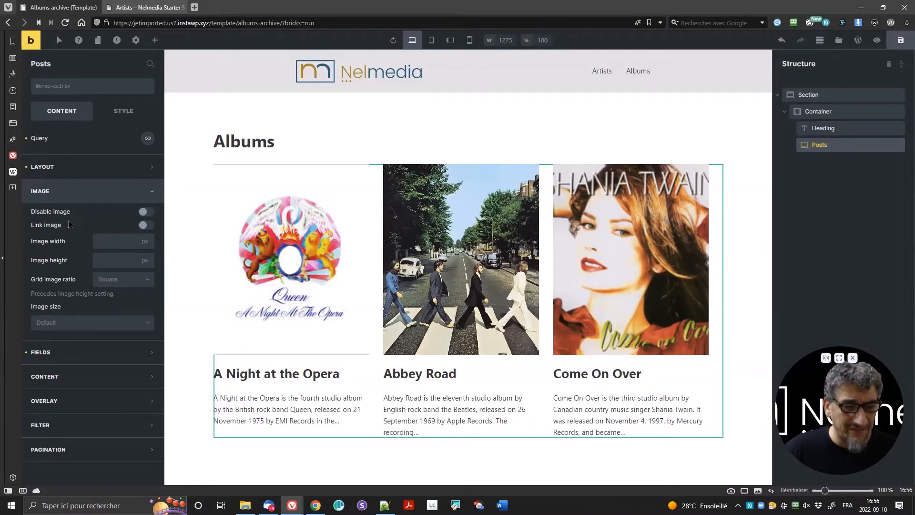
left_click(146, 227)
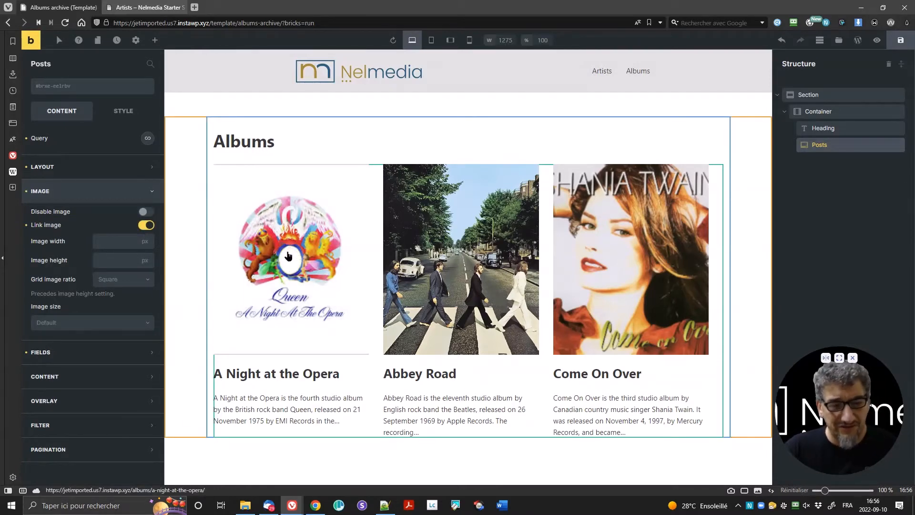
left_click(107, 260)
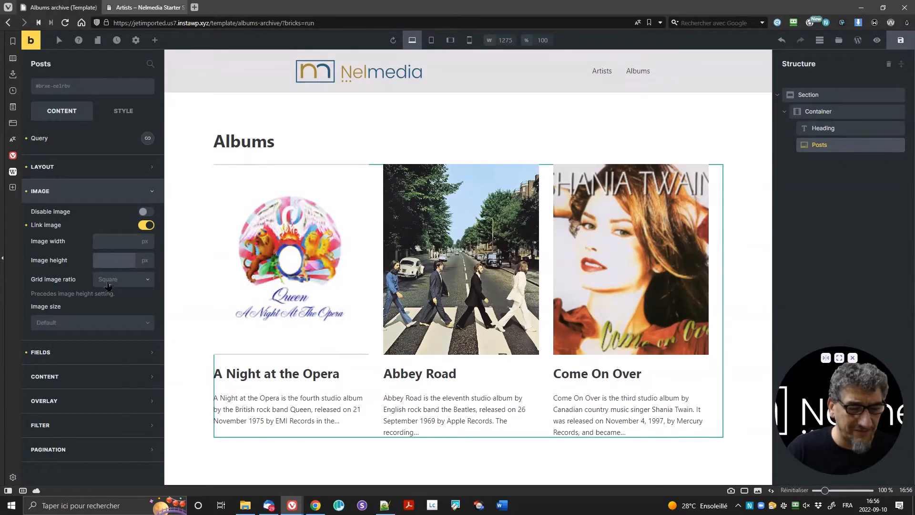
Step: Try 4:3, 16:9 and square image ratios, then clear the ratio back to default
left_click(111, 280)
left_click(120, 327)
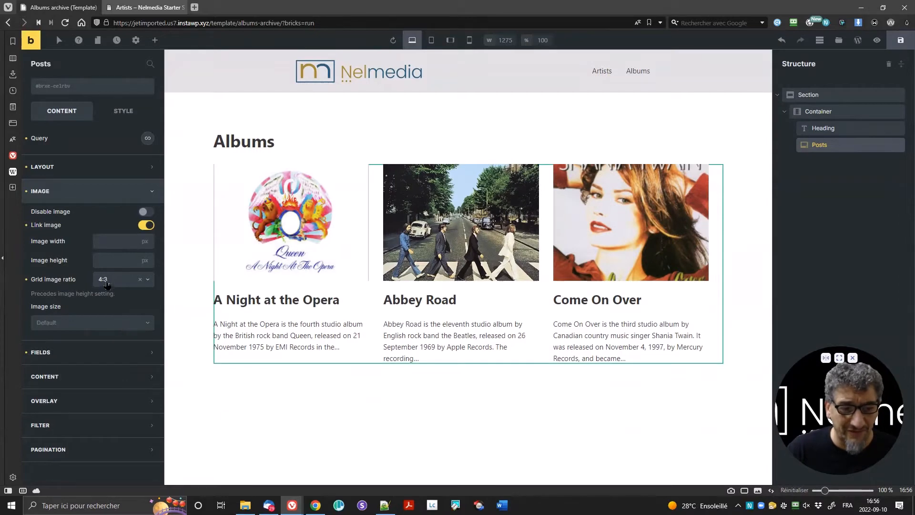
left_click(105, 282)
left_click(113, 312)
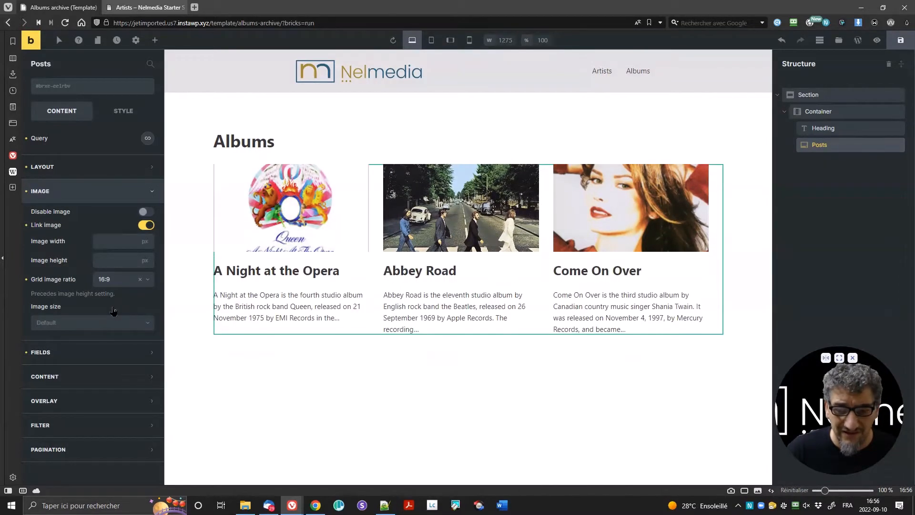
left_click(108, 283)
left_click(111, 296)
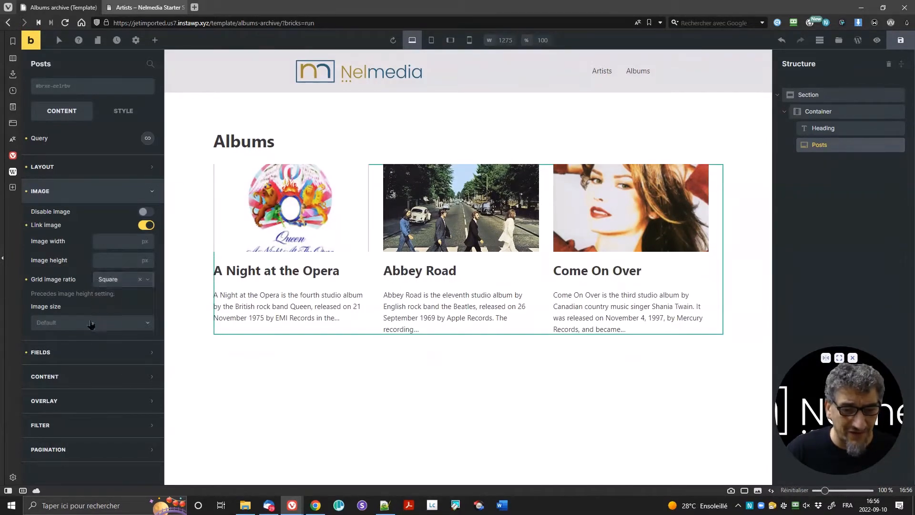
left_click(25, 279)
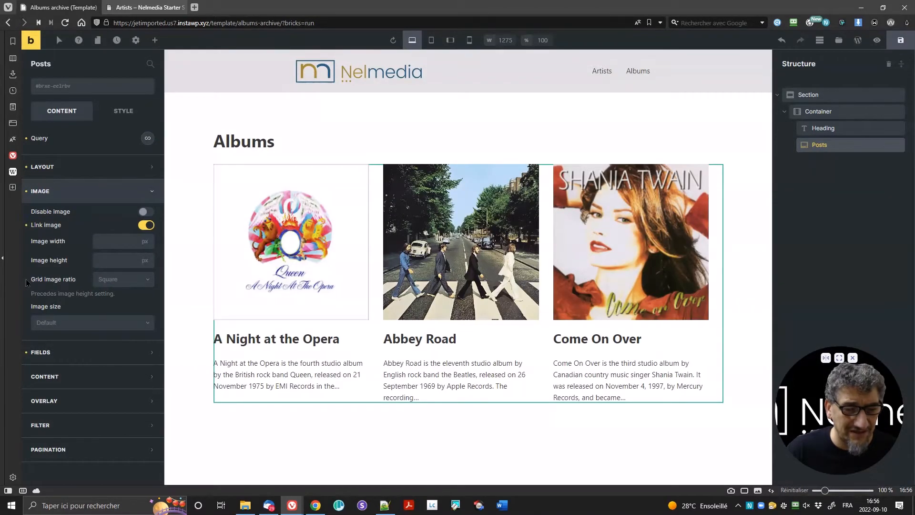
Step: Load the album images at Medium (300×300) size
left_click(66, 323)
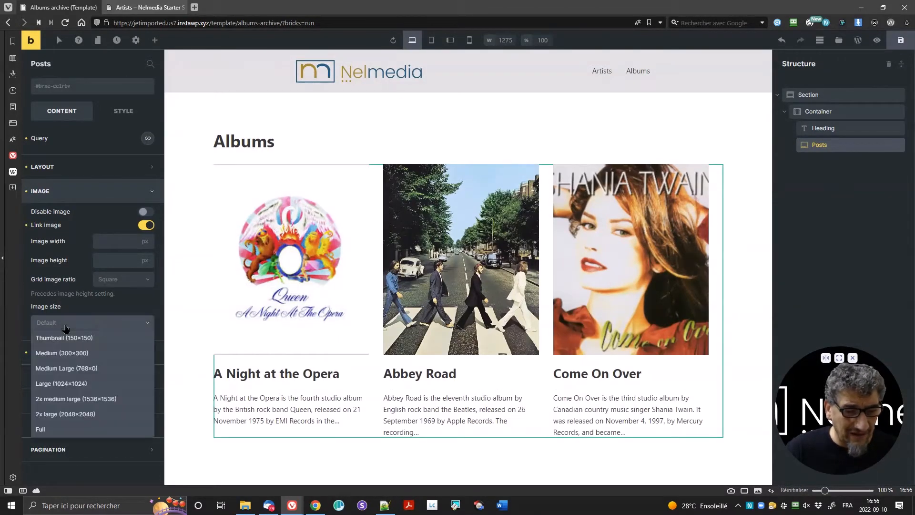
left_click(73, 353)
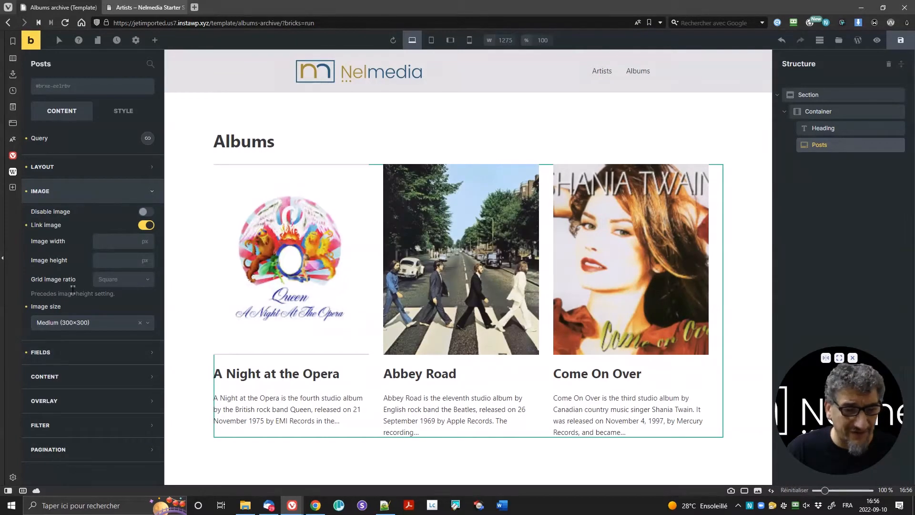
left_click(90, 357)
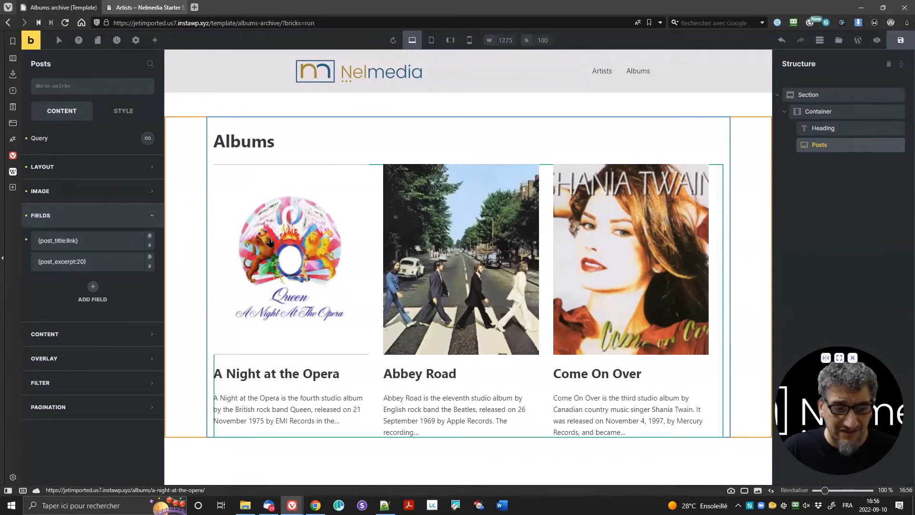
Step: Check the {post_title:link} field is an h2 with 20/0/20/0 margin, save, and collapse it
left_click(69, 241)
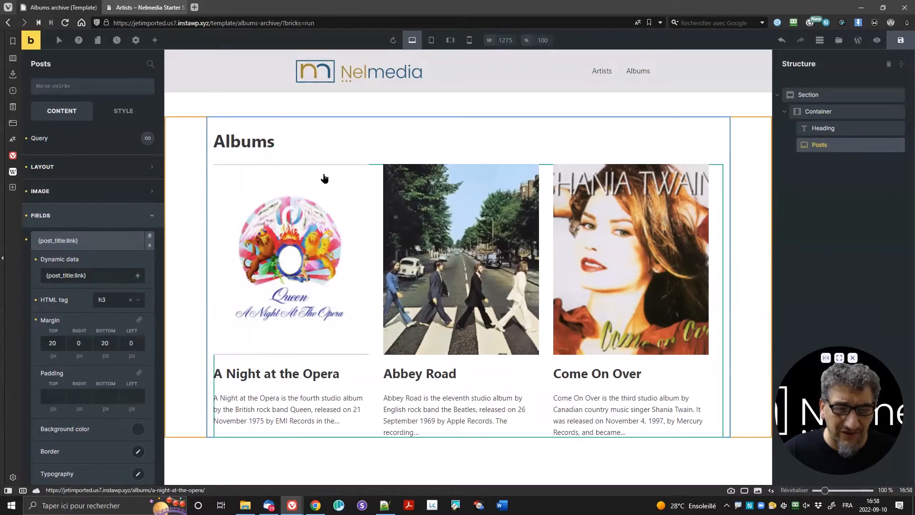
key("ctrl+s")
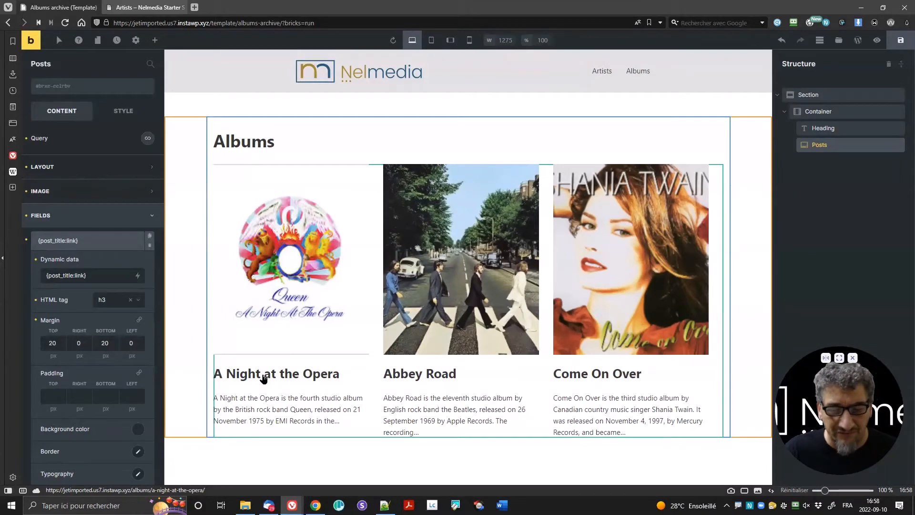
left_click(138, 301)
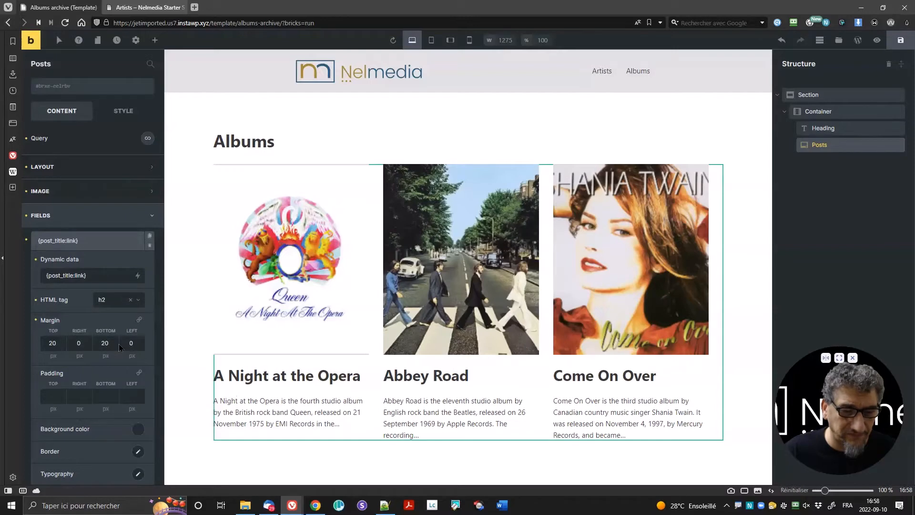
scroll(88, 329, "down", 2)
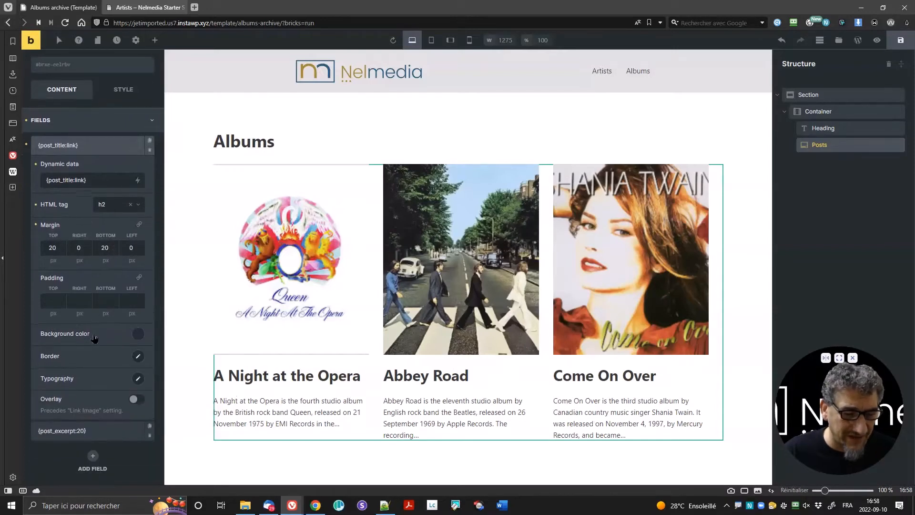
scroll(91, 340, "up", 2)
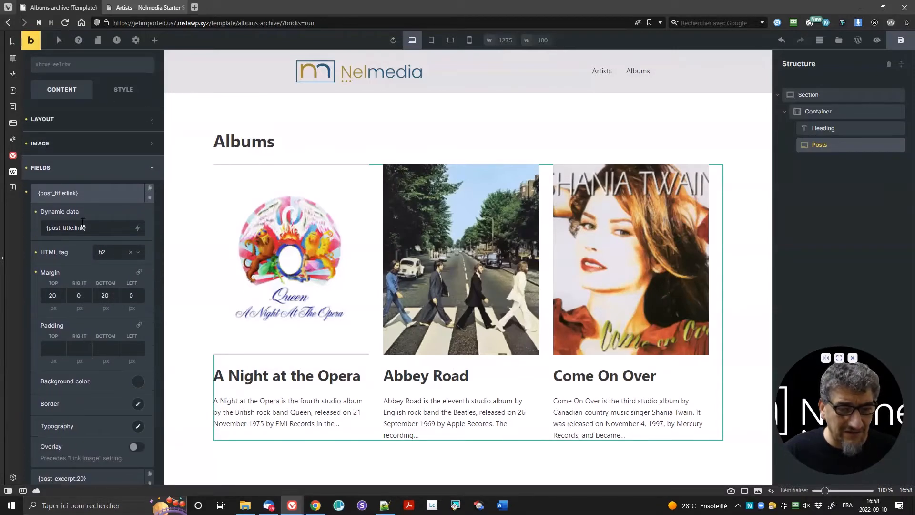
left_click(81, 197)
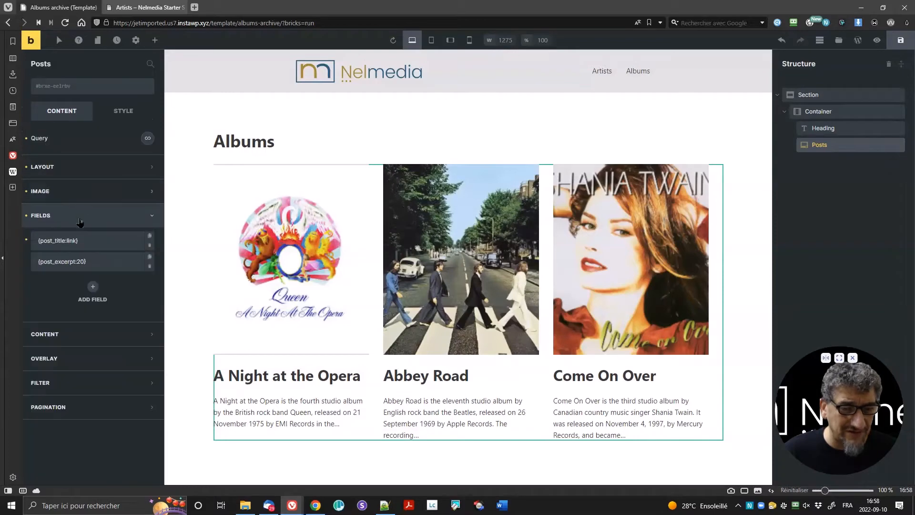
Step: Change the excerpt field's dynamic data from {post_excerpt:20} to {post_excerpt:15}
left_click(113, 264)
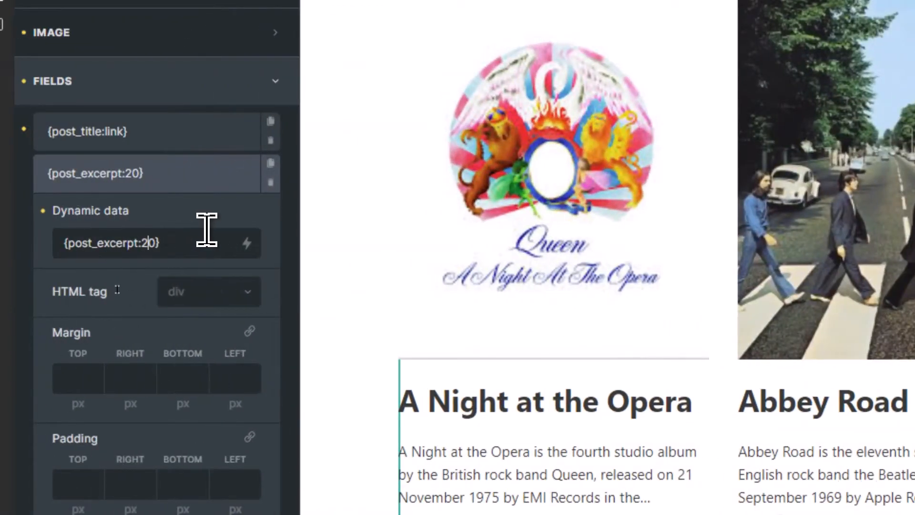
key("Left")
key("shift+Right")
key("shift+Right")
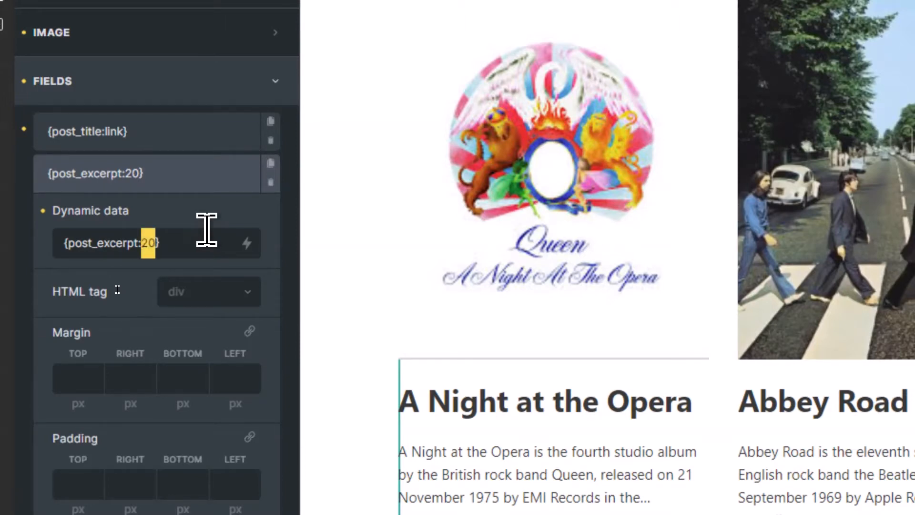
type("15")
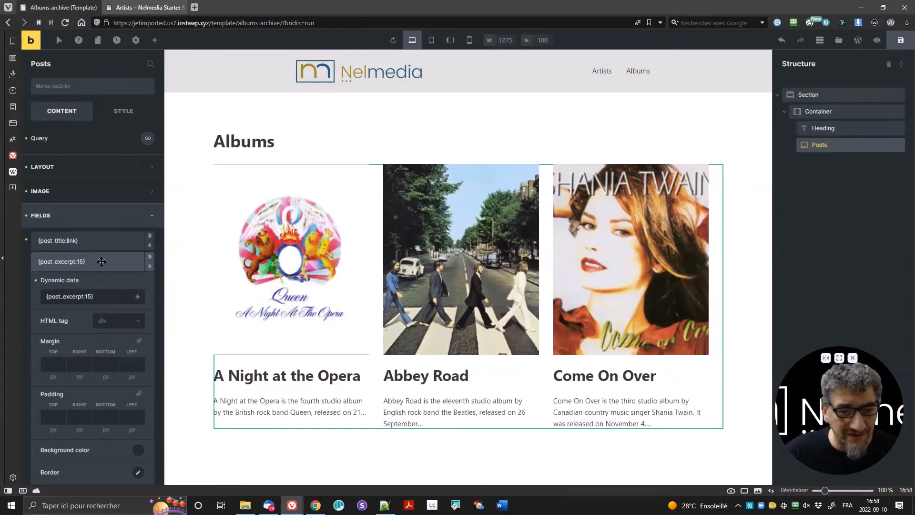
left_click(175, 174)
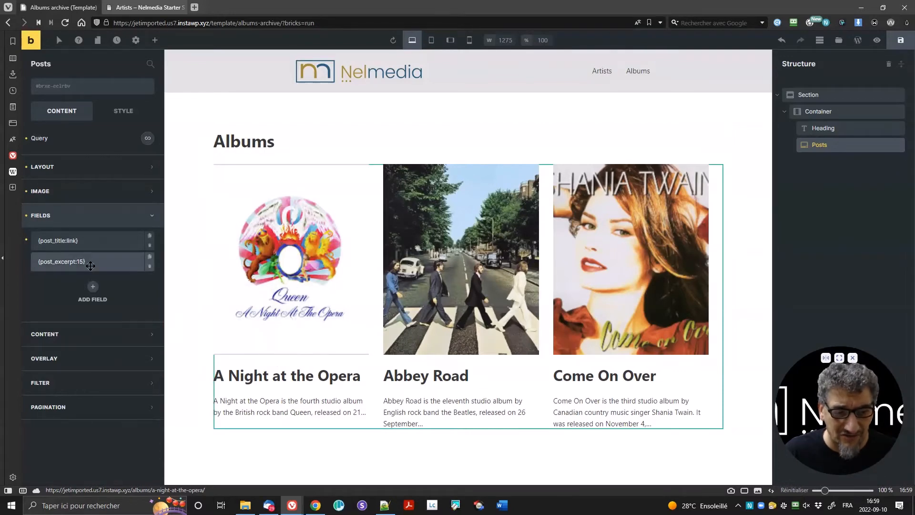
Step: Change the title field's dynamic data from {post_title:link} to {post_title}
left_click(86, 244)
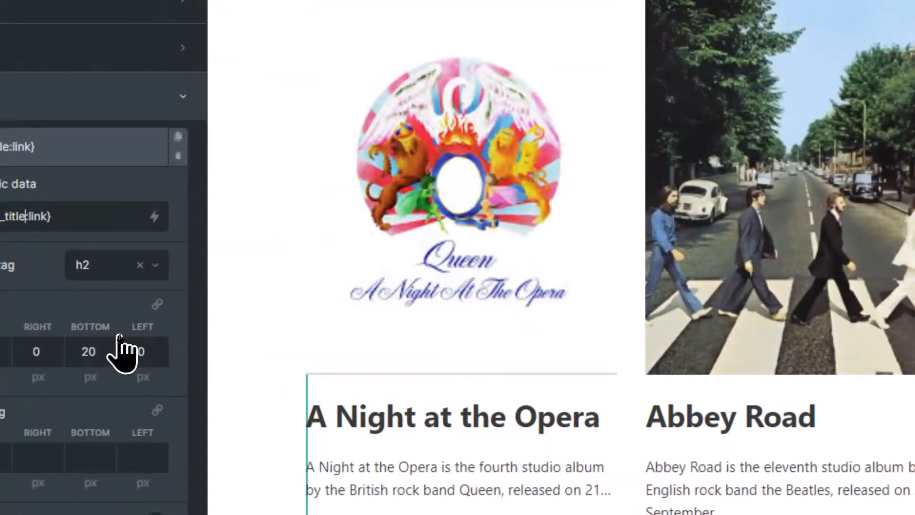
key("BackSpace")
key("BackSpace")
key("BackSpace")
key("BackSpace")
key("BackSpace")
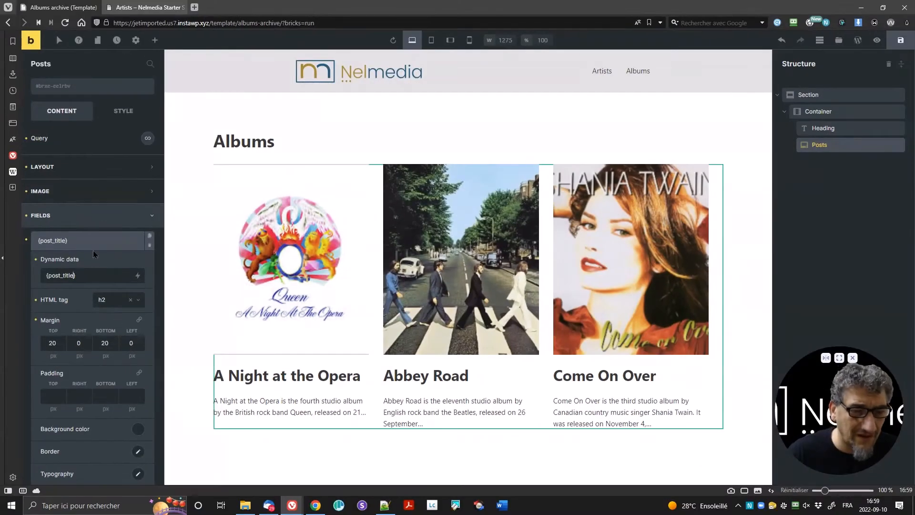
left_click(63, 161)
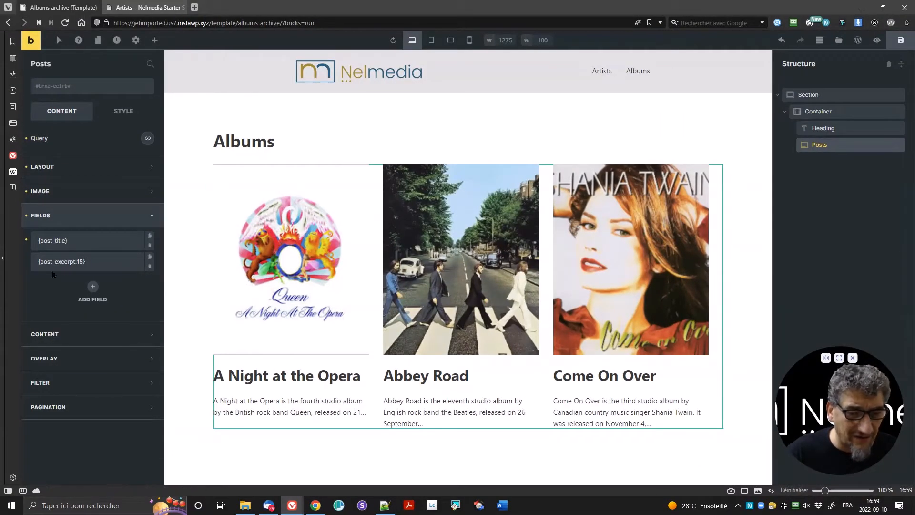
Step: Add a third field with the text 'Read More' using the p HTML tag
left_click(92, 287)
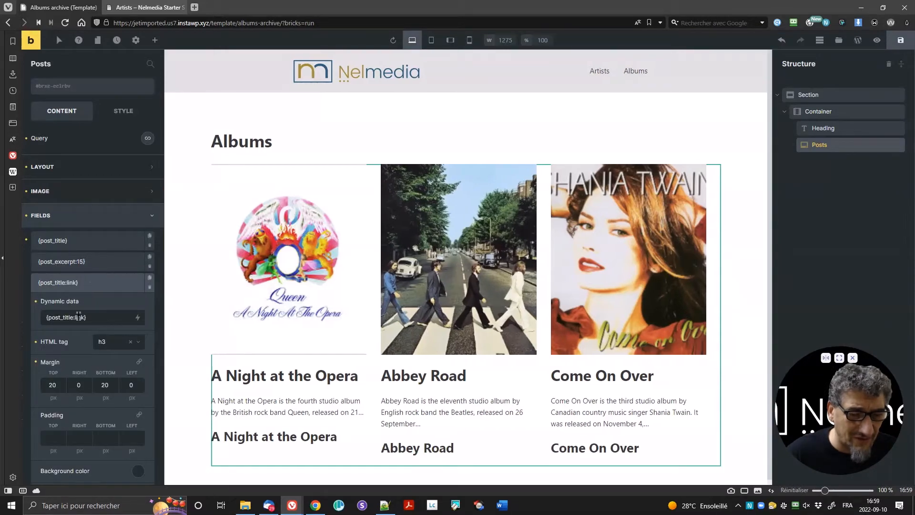
left_click_drag(96, 316, 26, 322)
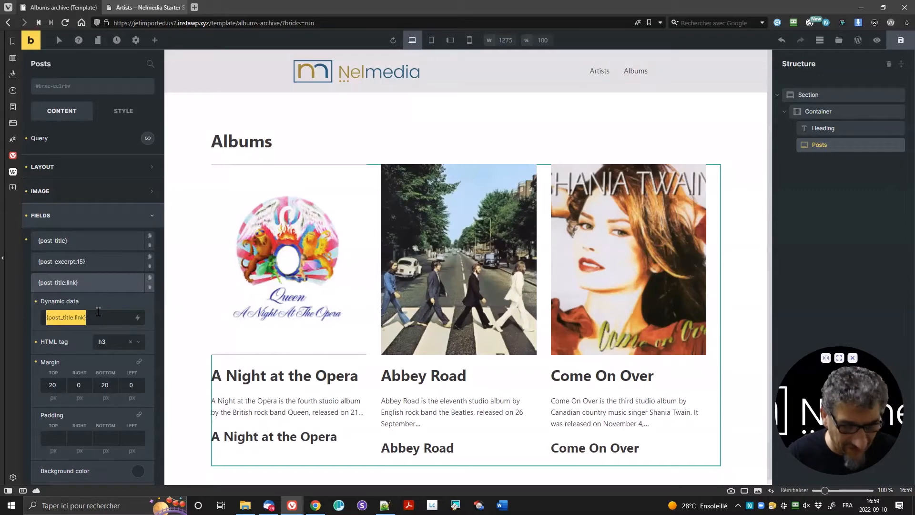
type("R")
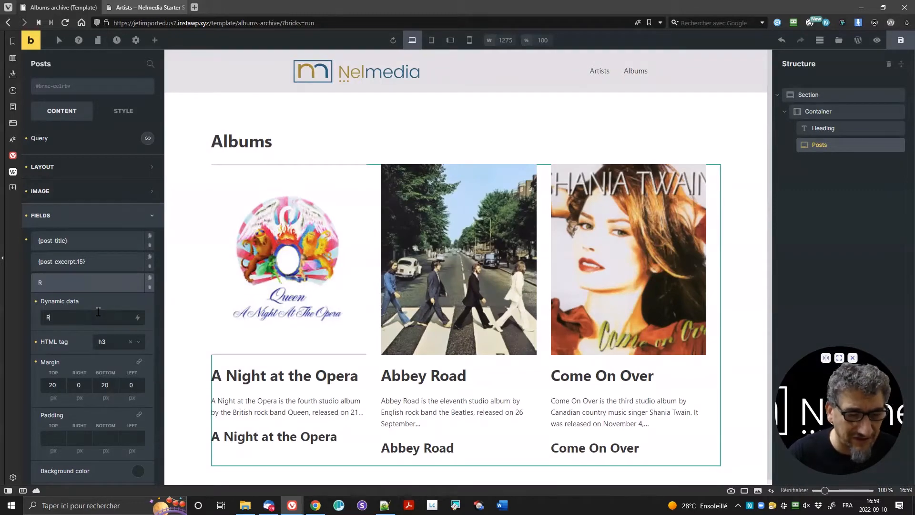
type("ead ")
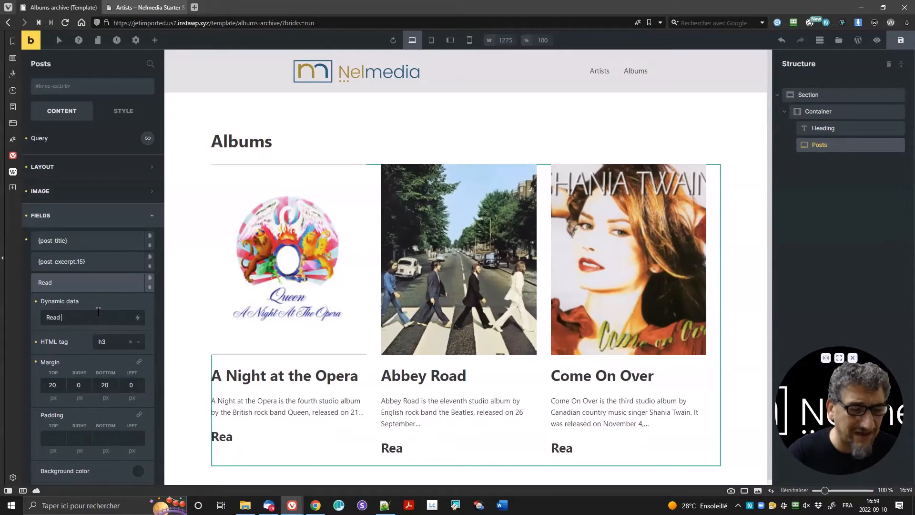
type("More")
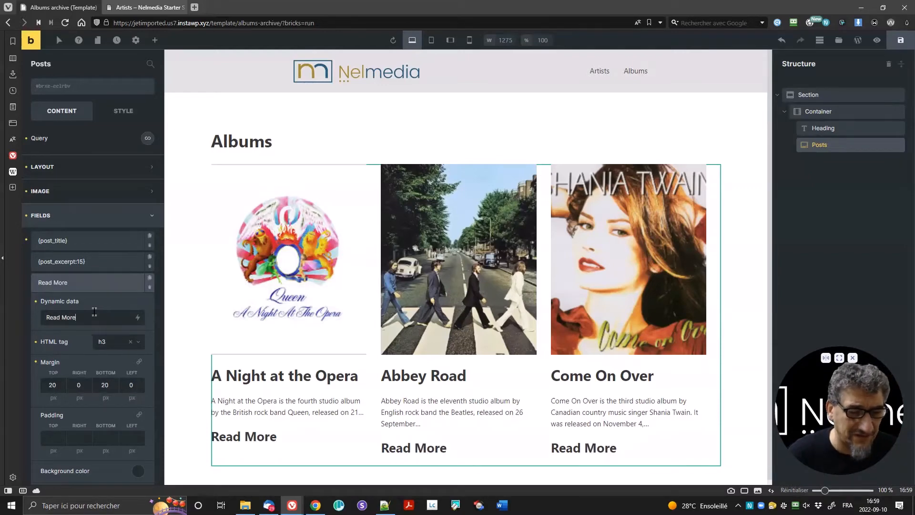
left_click(122, 342)
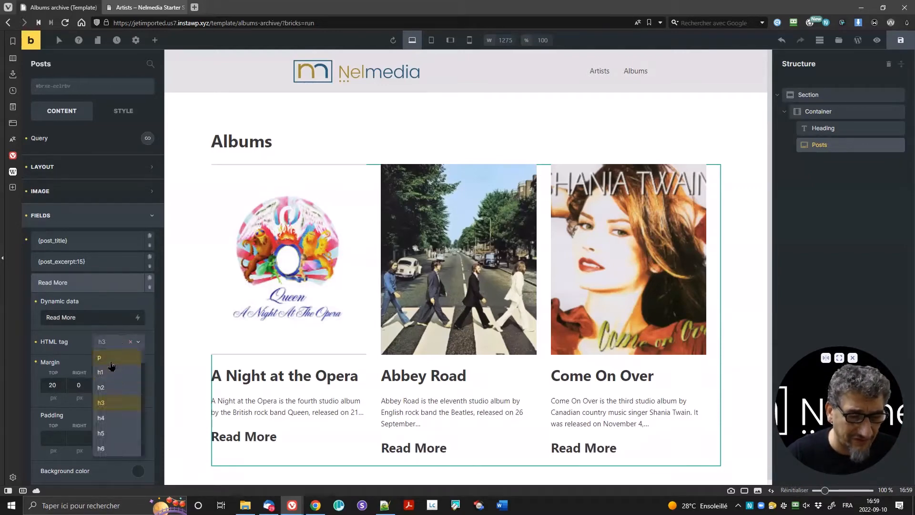
left_click(111, 362)
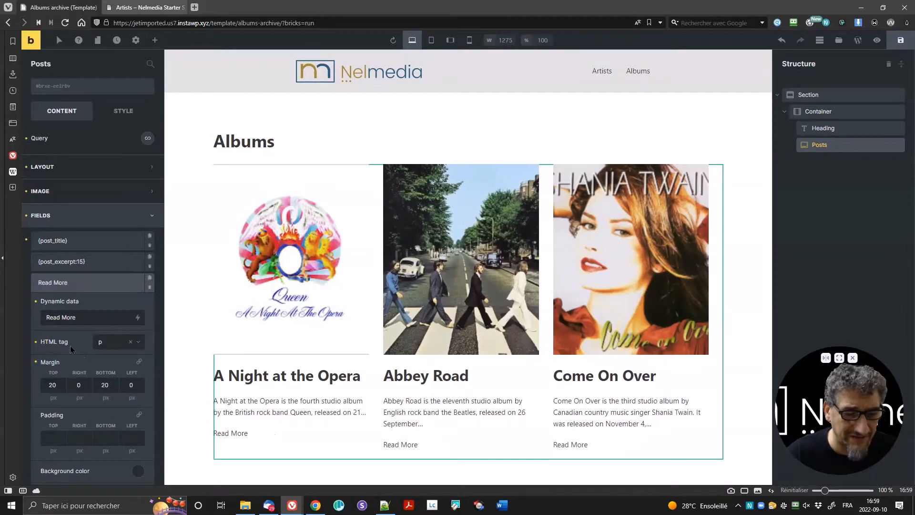
left_click(118, 343)
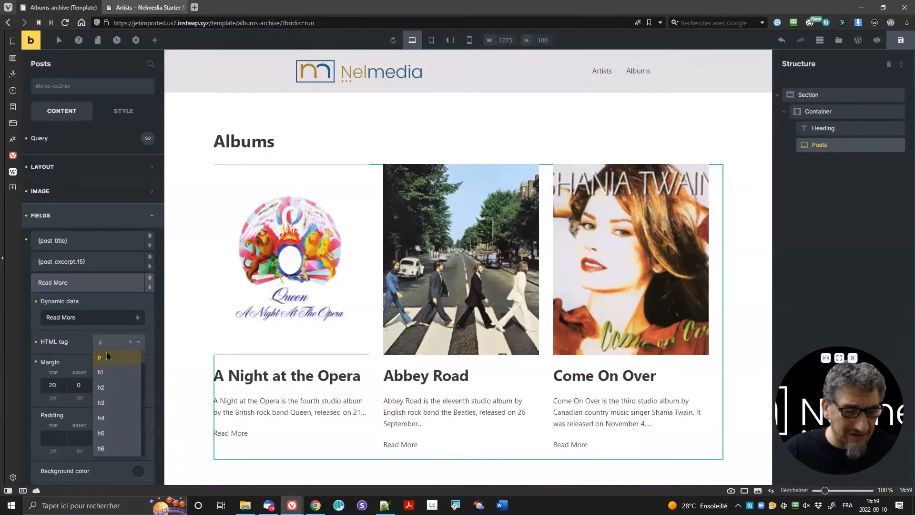
left_click(108, 357)
scroll(86, 362, "down", 5)
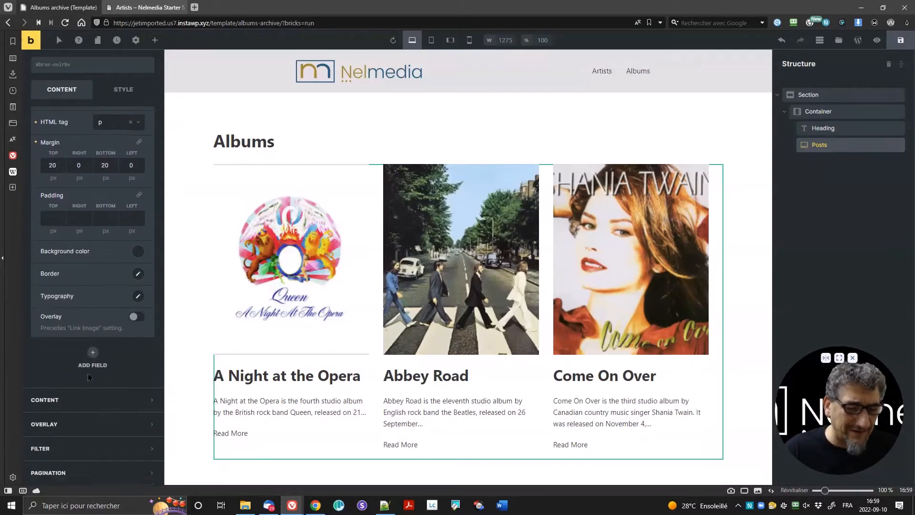
Step: Wrap the Read More text as <a href="{post_url}">Read More</a>
scroll(91, 310, "up", 4)
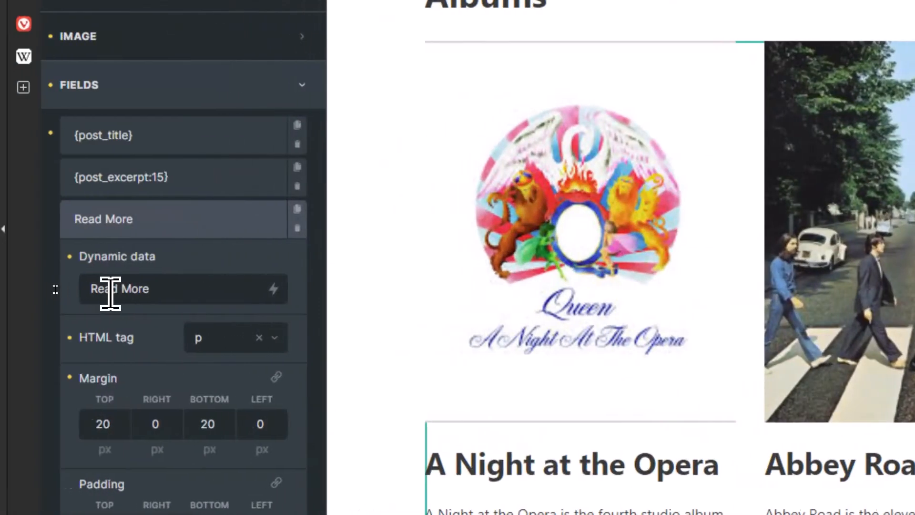
left_click(87, 288)
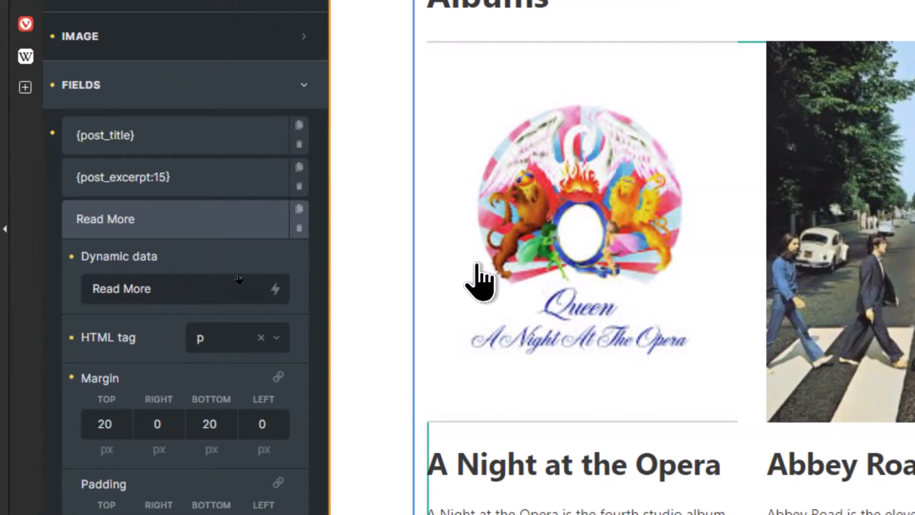
type("<")
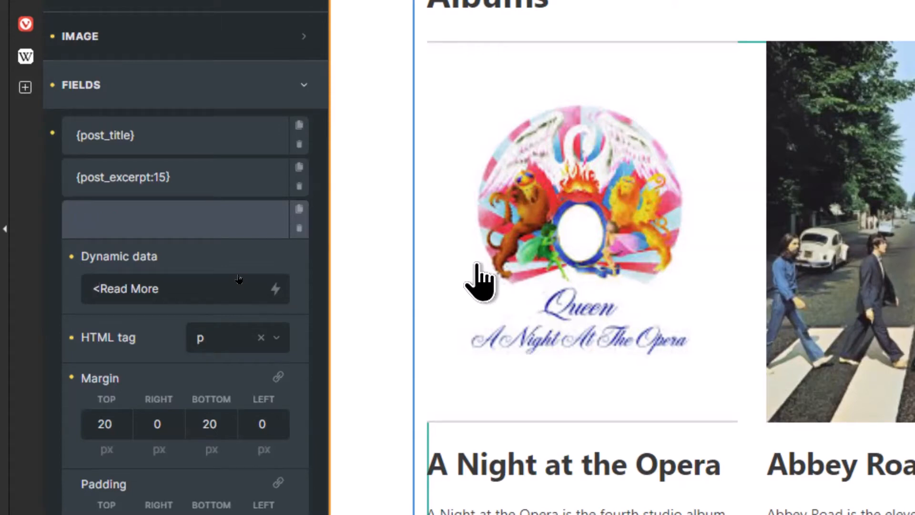
type("a")
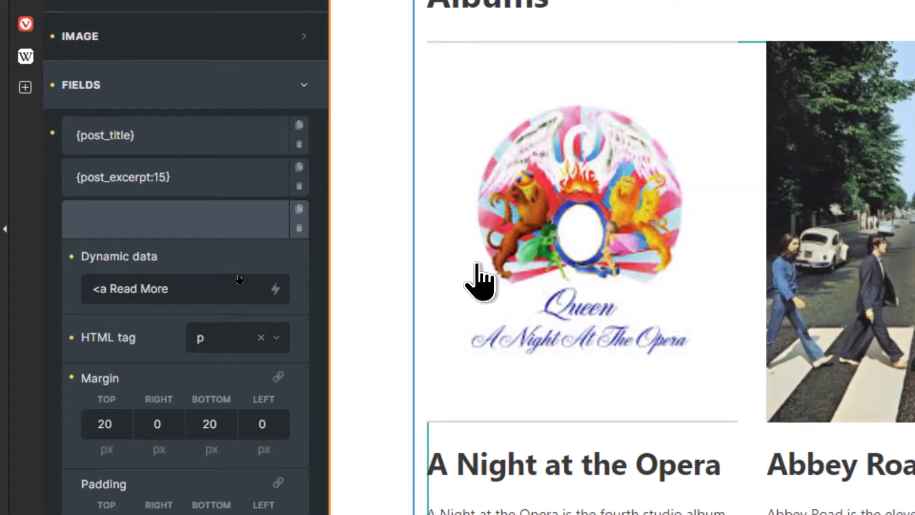
type(" href")
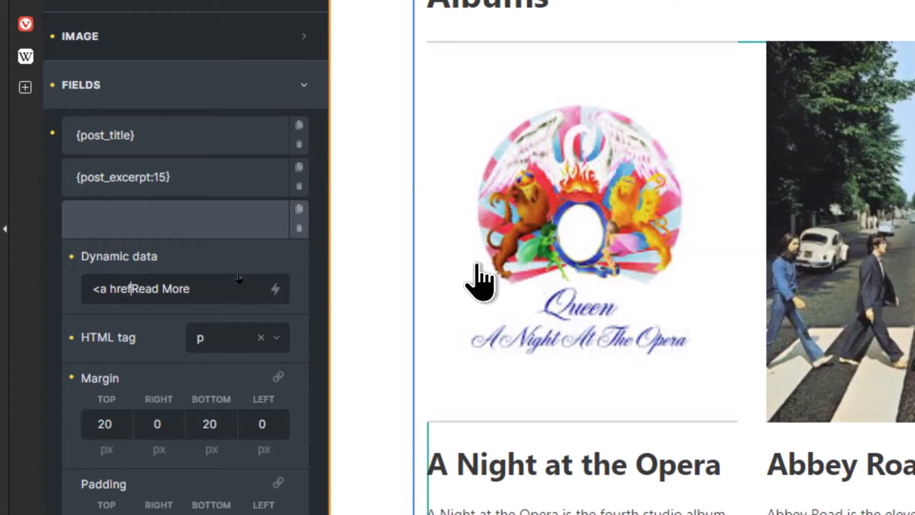
type("=\"")
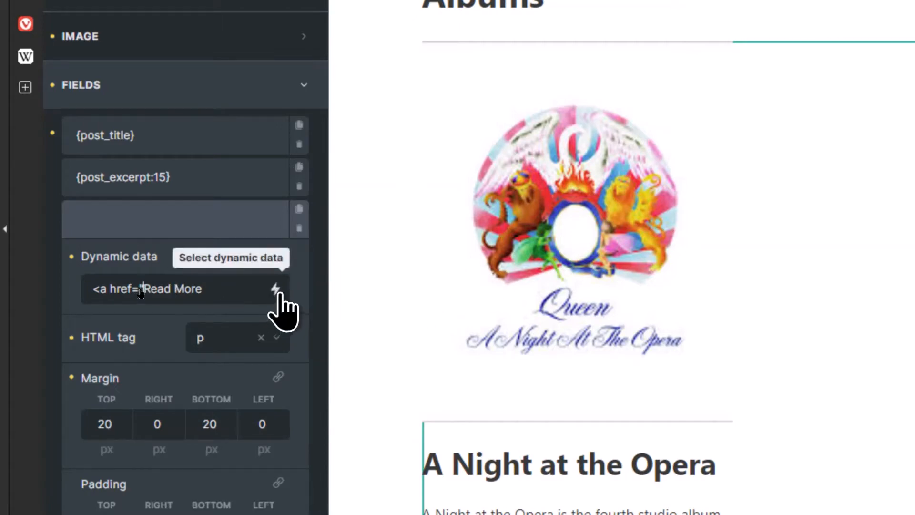
left_click(279, 292)
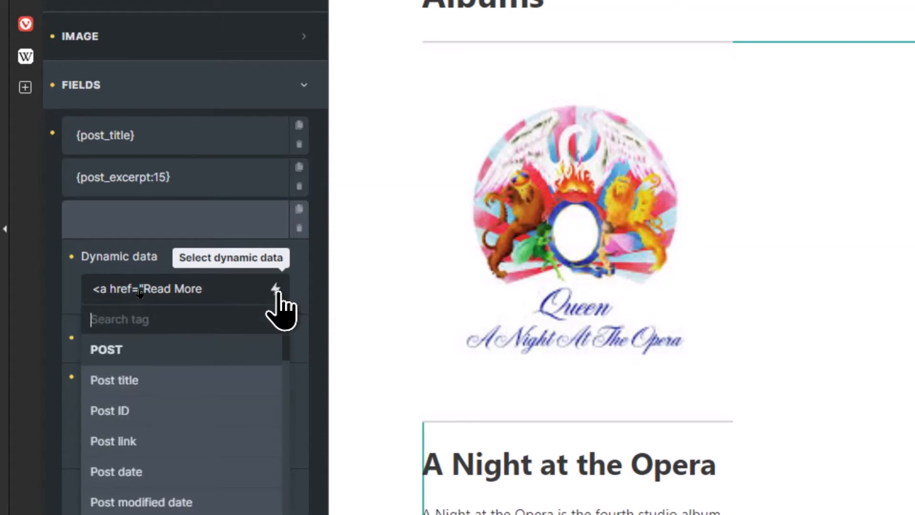
left_click(148, 429)
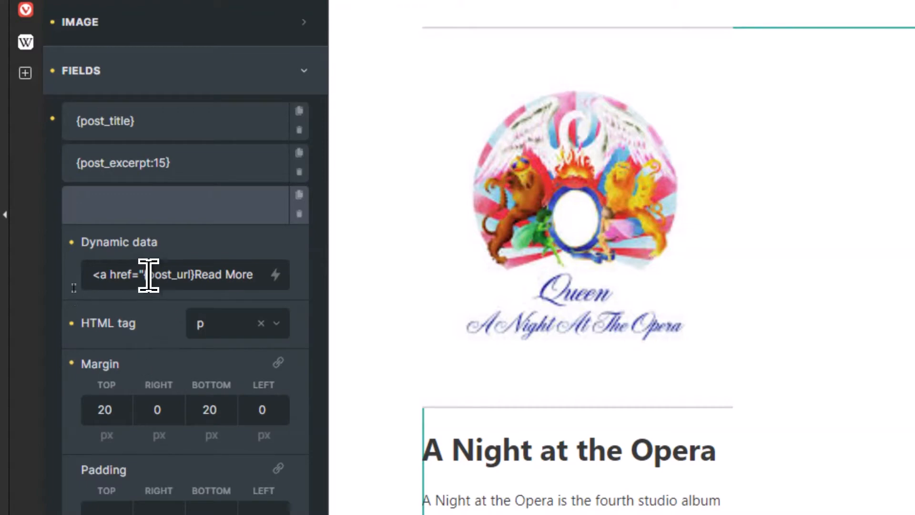
left_click_drag(141, 275, 194, 274)
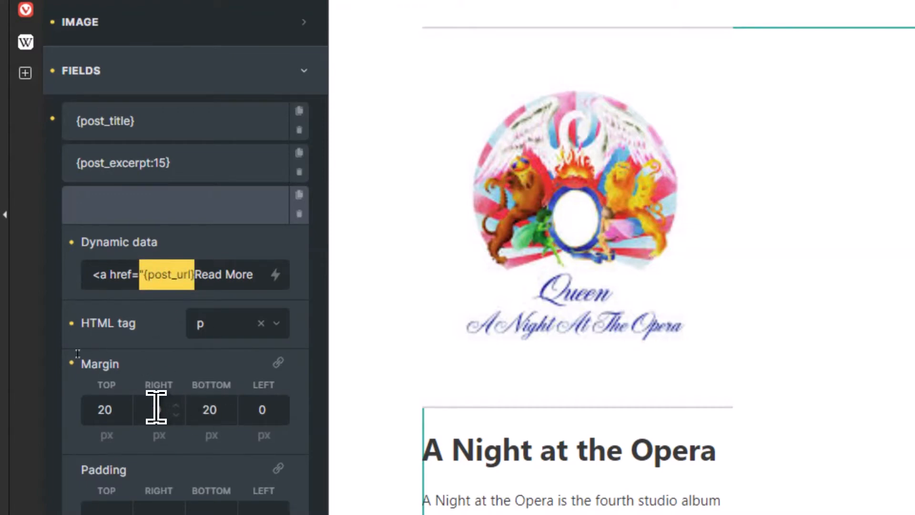
left_click(151, 277)
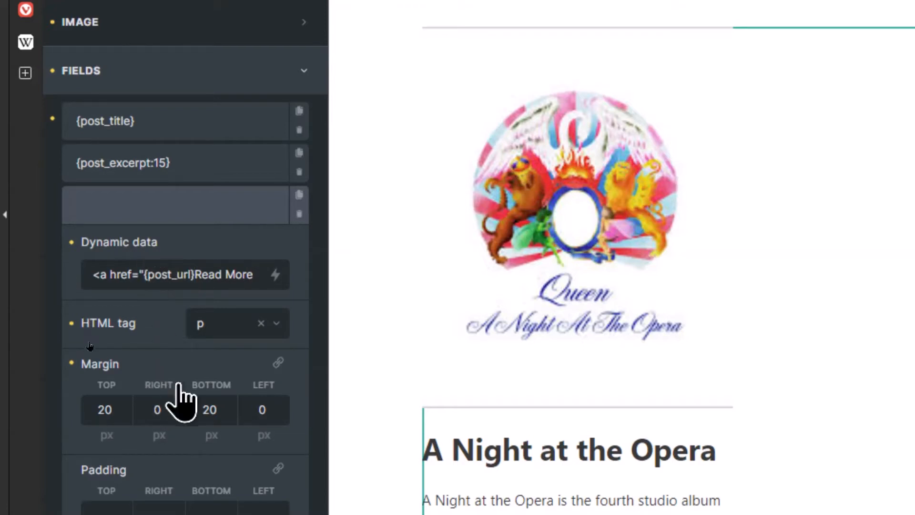
left_click(190, 281)
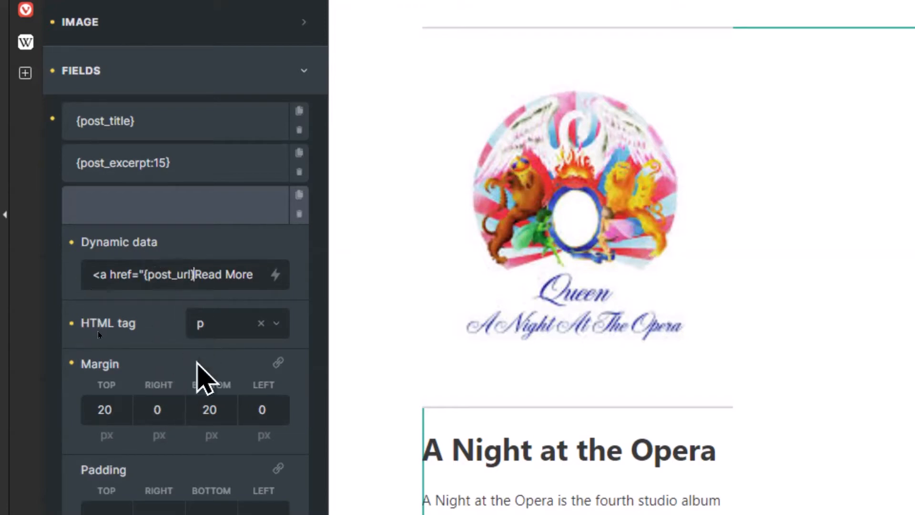
type("\"")
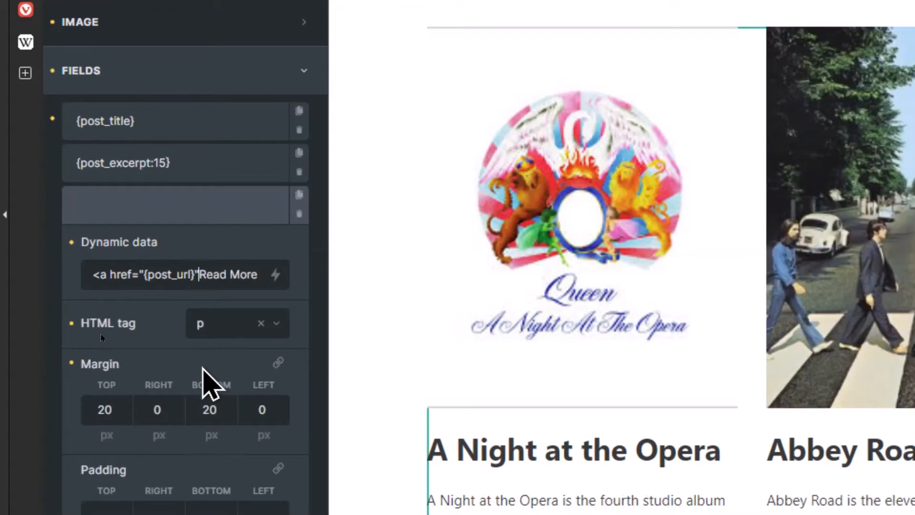
type(">")
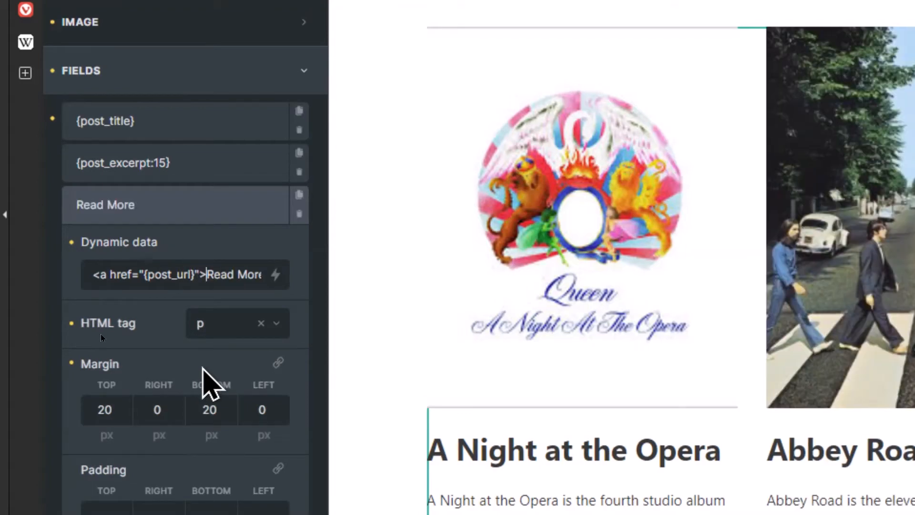
key("End")
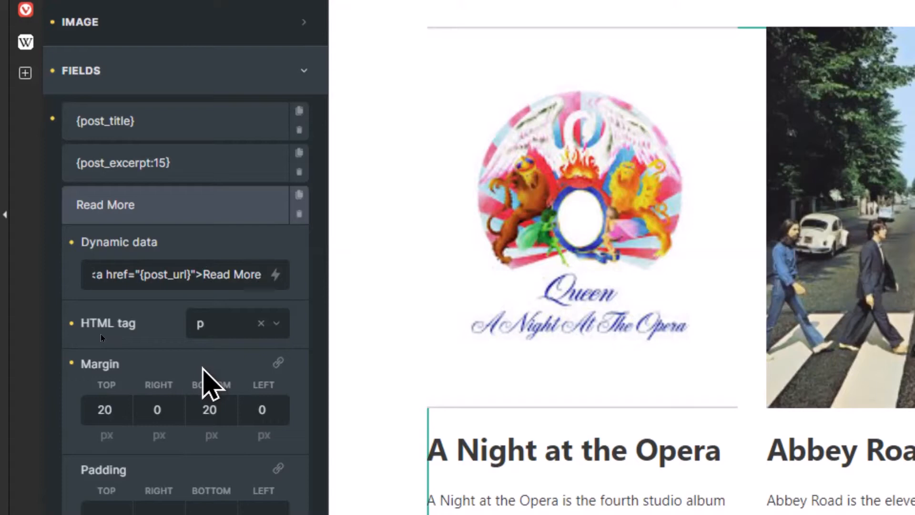
type("<")
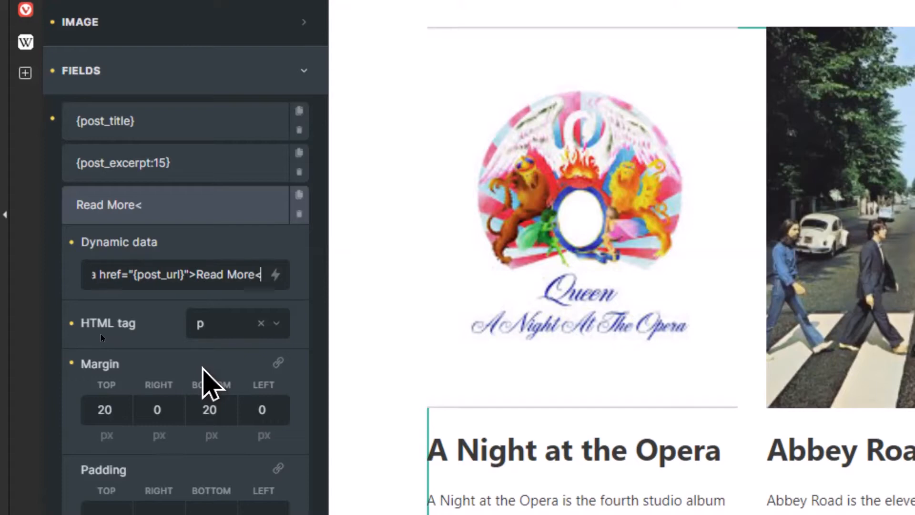
type("/a")
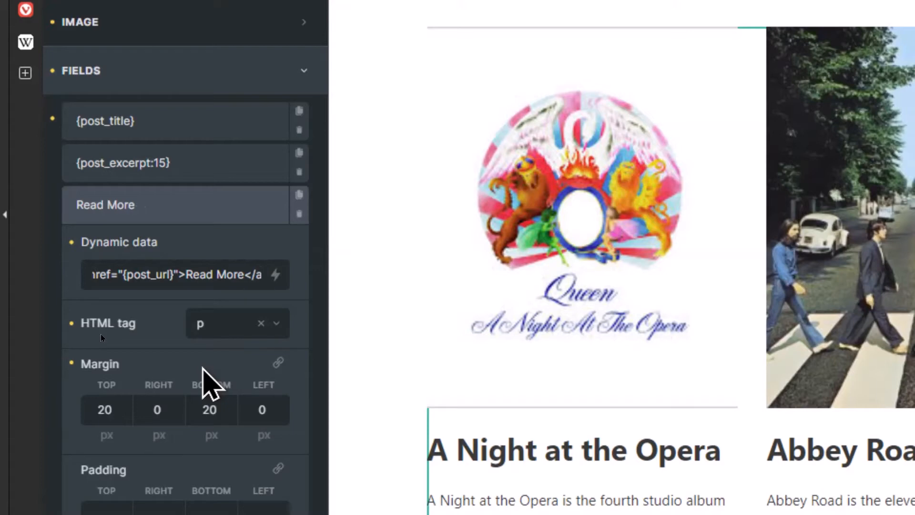
type(">")
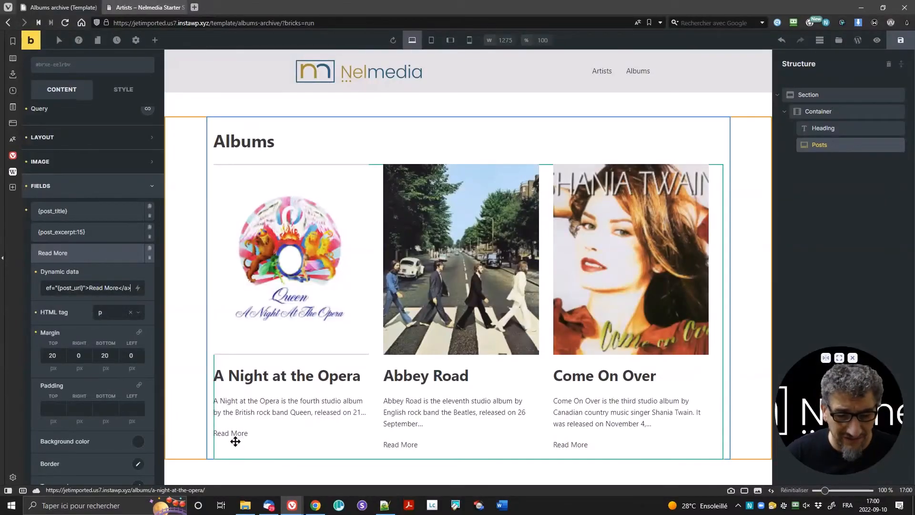
Step: Turn on pagination for the albums Posts grid and save the template
left_click(99, 255)
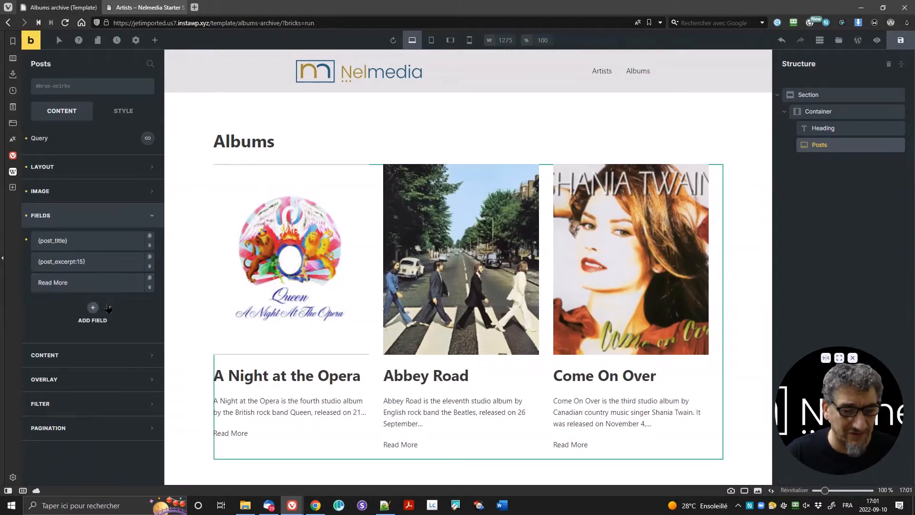
left_click(106, 365)
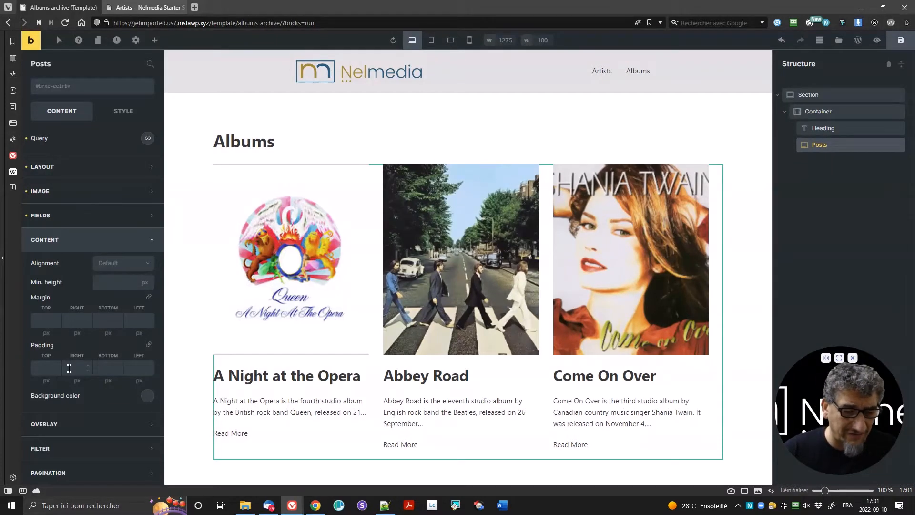
left_click(80, 472)
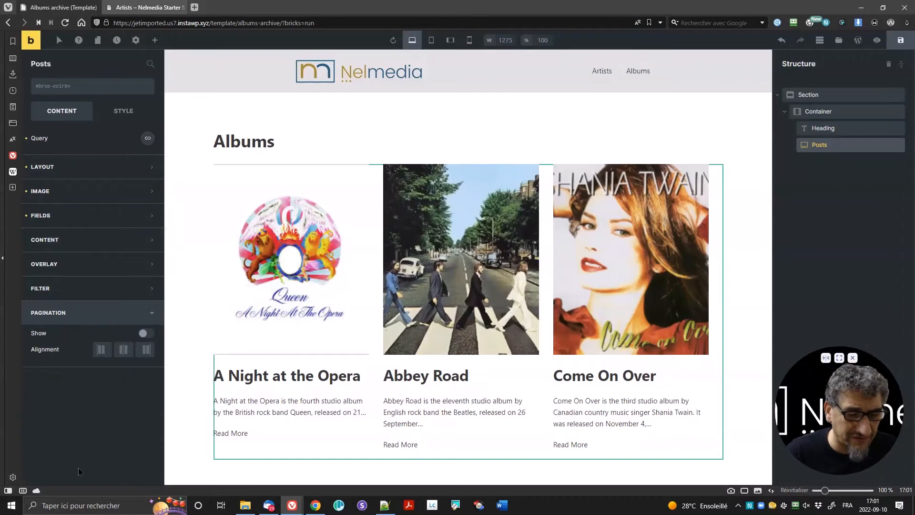
left_click(149, 336)
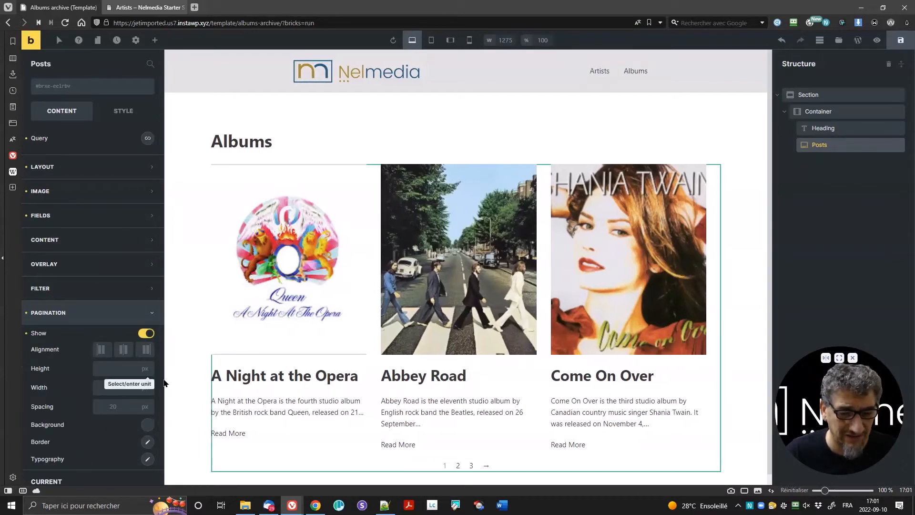
scroll(413, 449, "down", 1)
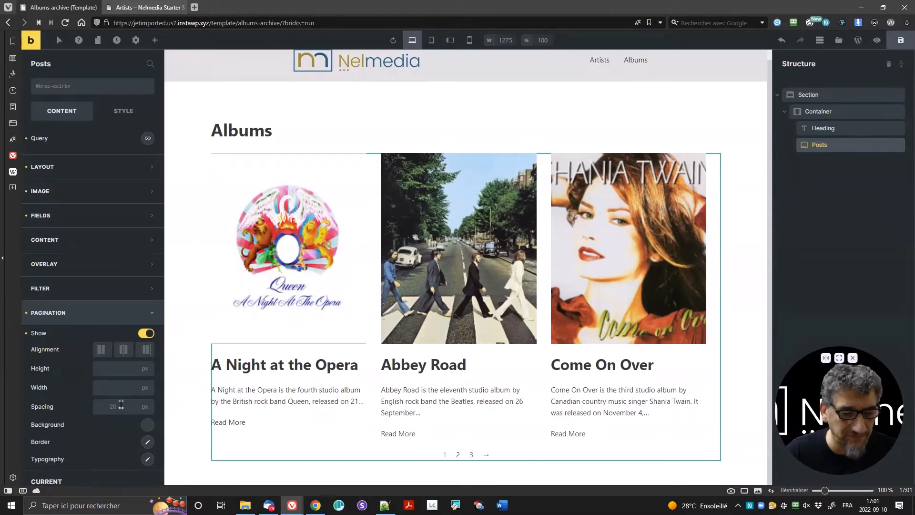
scroll(100, 408, "down", 3)
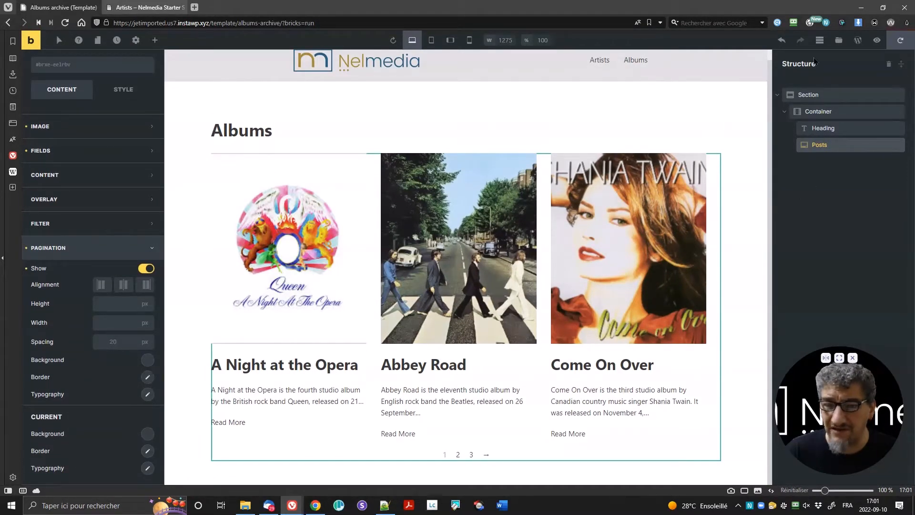
left_click(899, 41)
Step: View the live Albums archive page, then return to the template editor
left_click(148, 7)
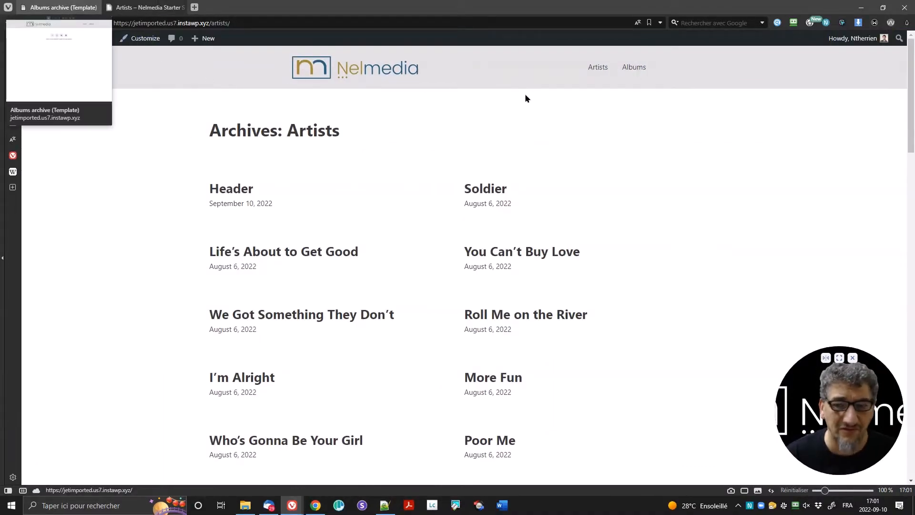
left_click(637, 67)
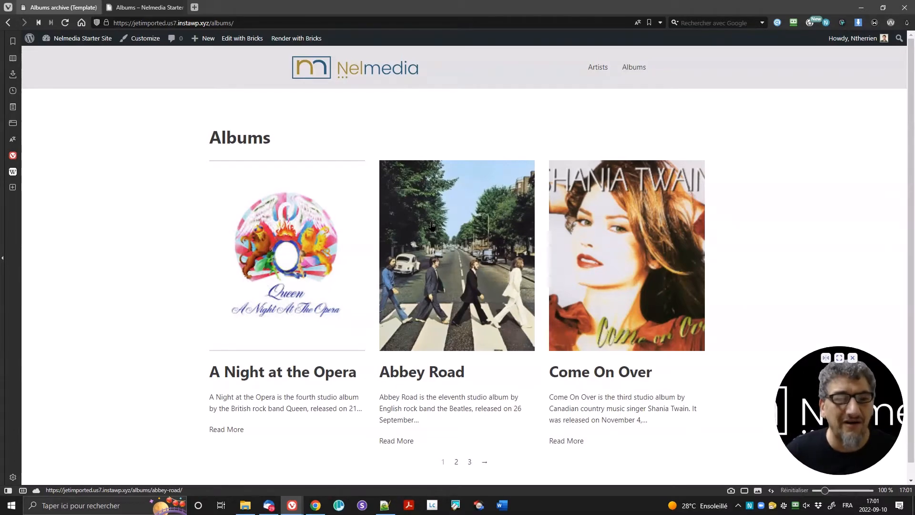
left_click(47, 6)
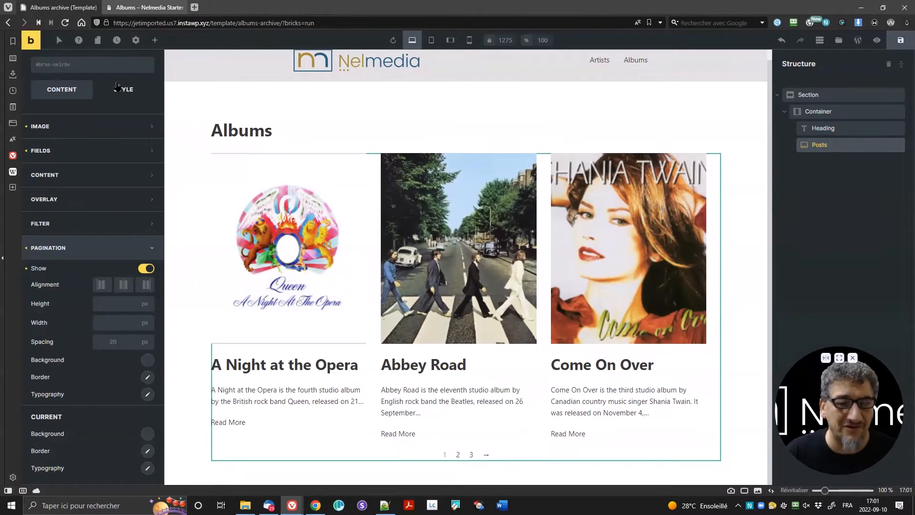
Step: Add a new display condition in the template settings' Conditions
left_click(135, 41)
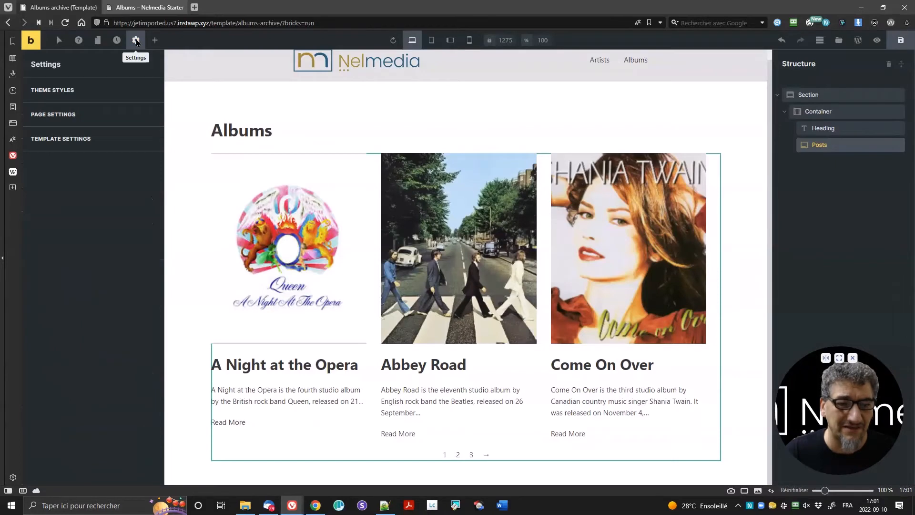
left_click(77, 142)
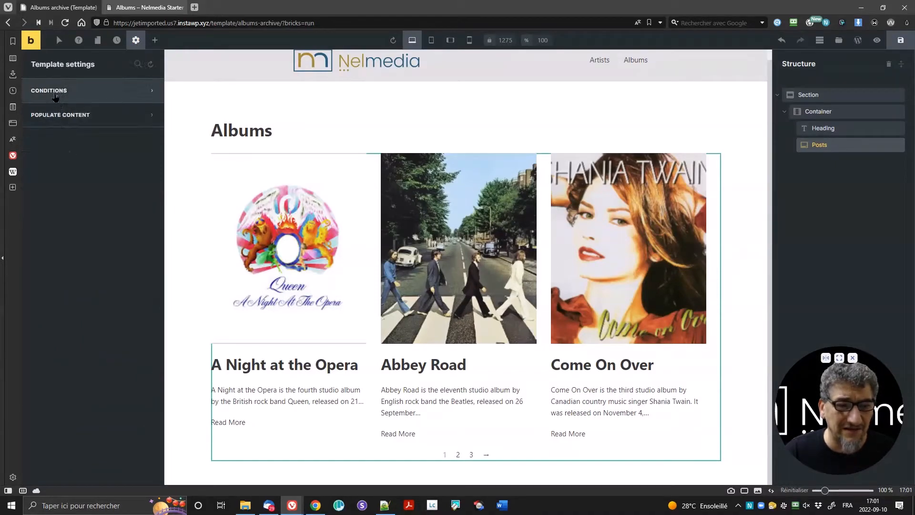
left_click(73, 98)
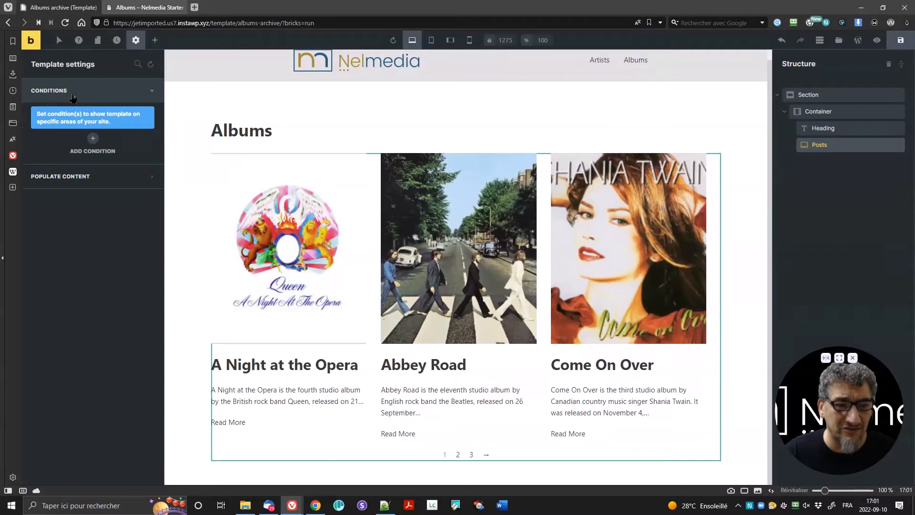
left_click(93, 139)
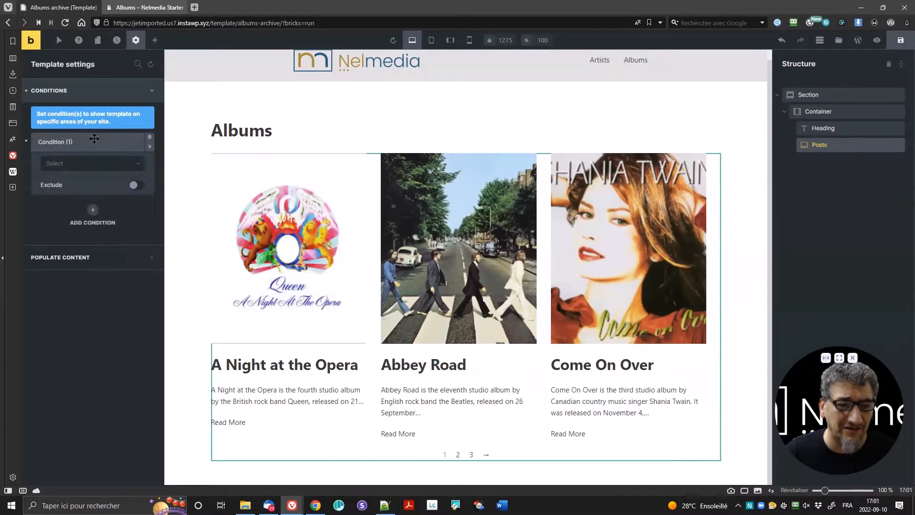
Step: Set the condition to Archive, post type Albums, and save the template
left_click(87, 166)
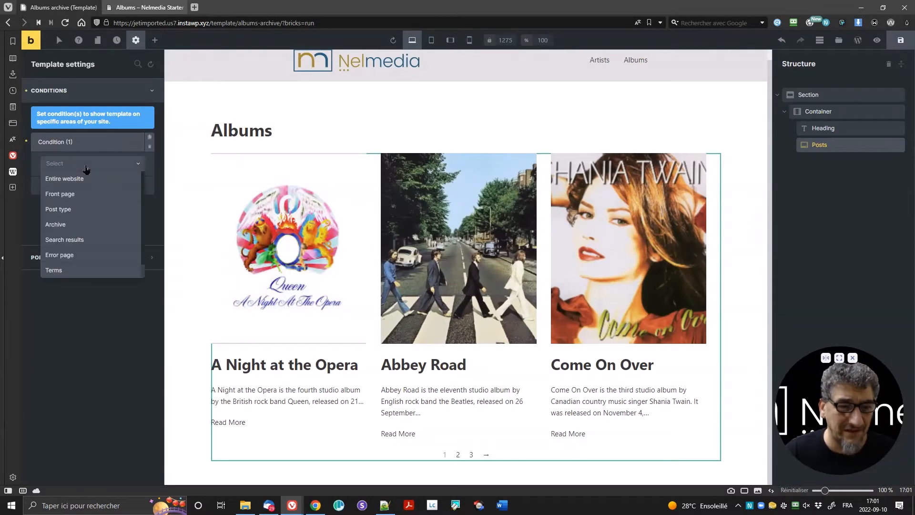
left_click(82, 225)
left_click(79, 208)
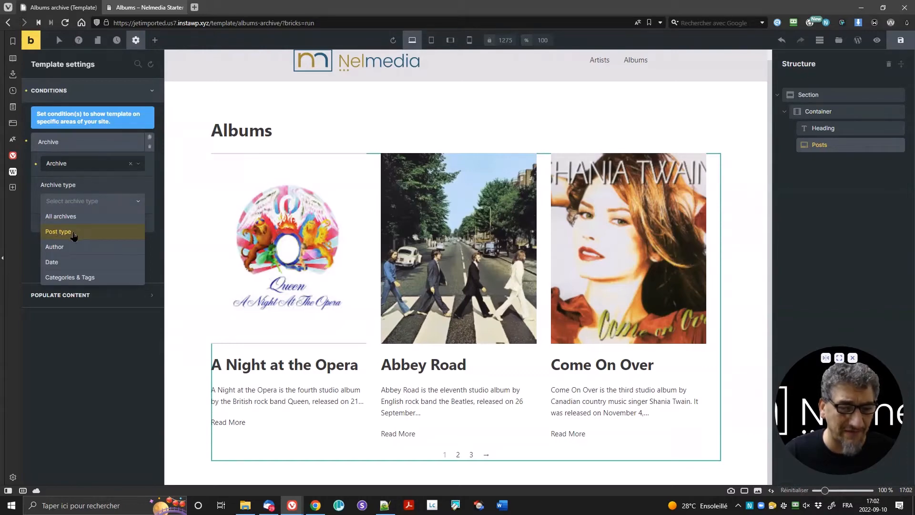
left_click(74, 233)
left_click(76, 239)
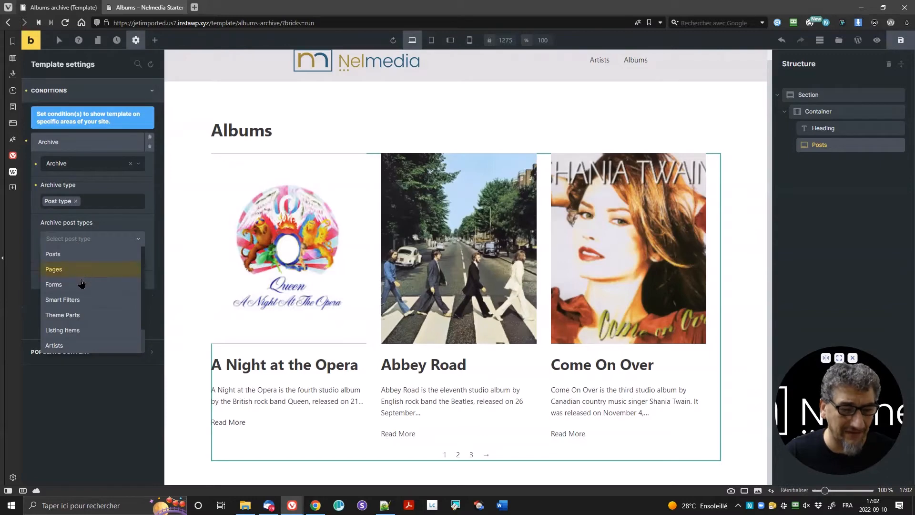
scroll(76, 310, "down", 2)
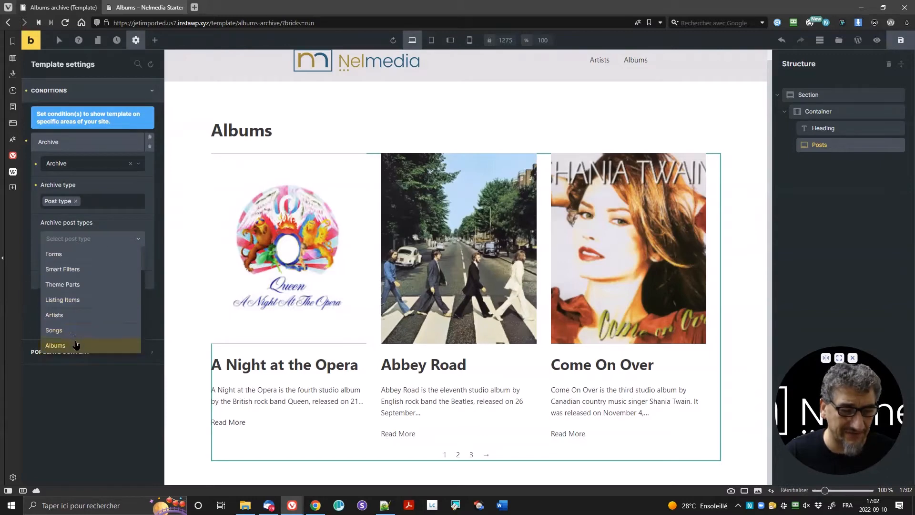
left_click(76, 344)
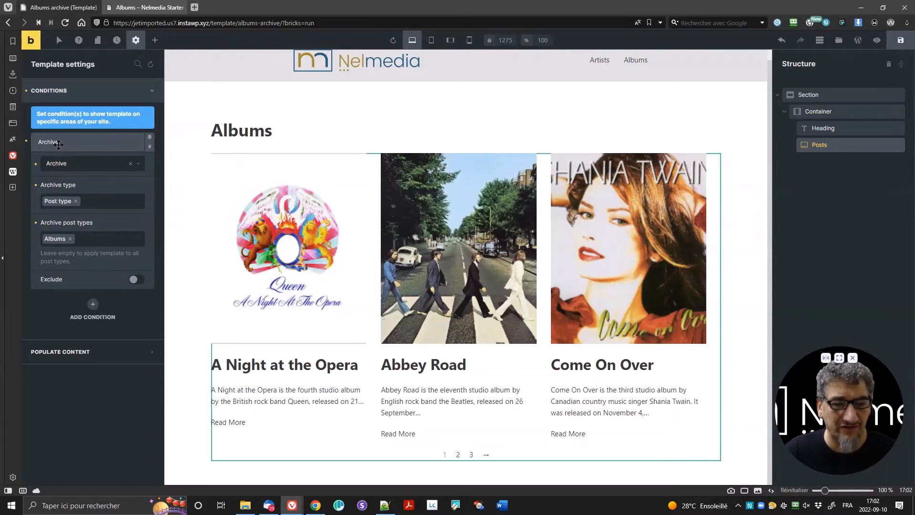
left_click(900, 40)
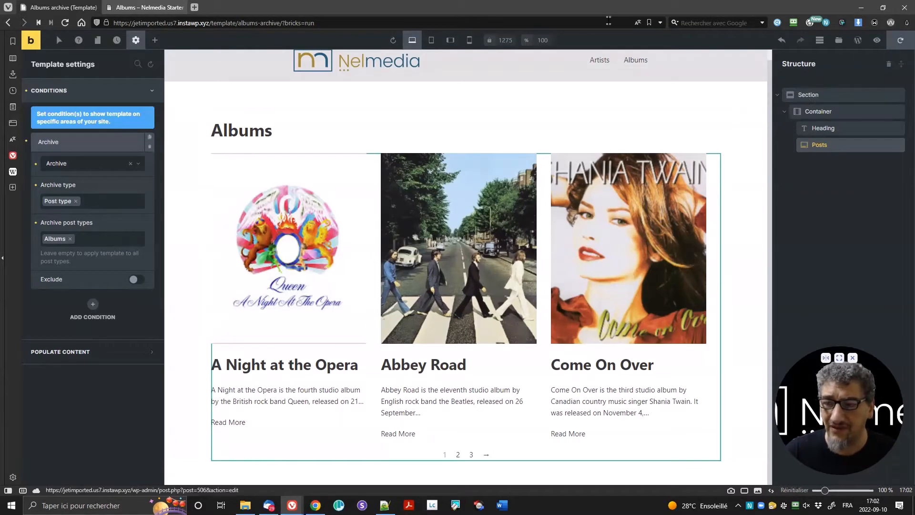
left_click(138, 7)
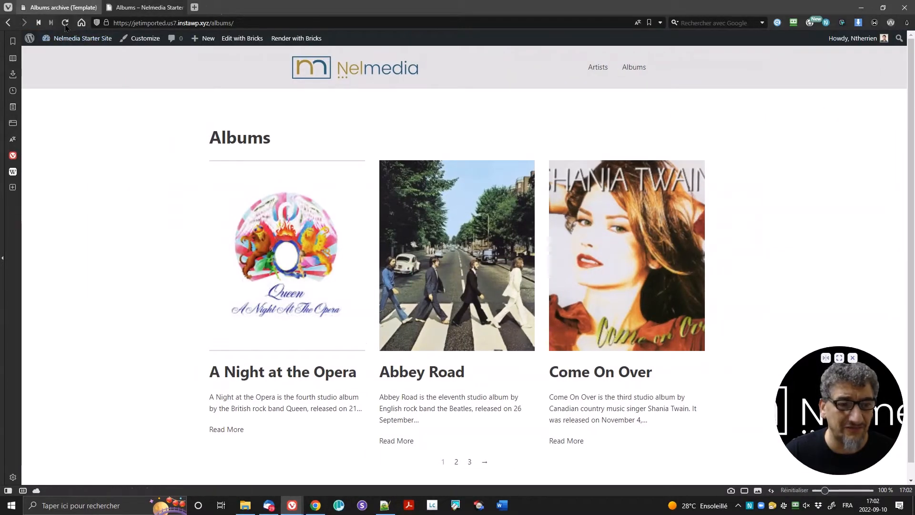
Step: Reload the Albums archive, page through pages 2 and 3 and back, then return to the editor
left_click(66, 26)
scroll(354, 279, "down", 1)
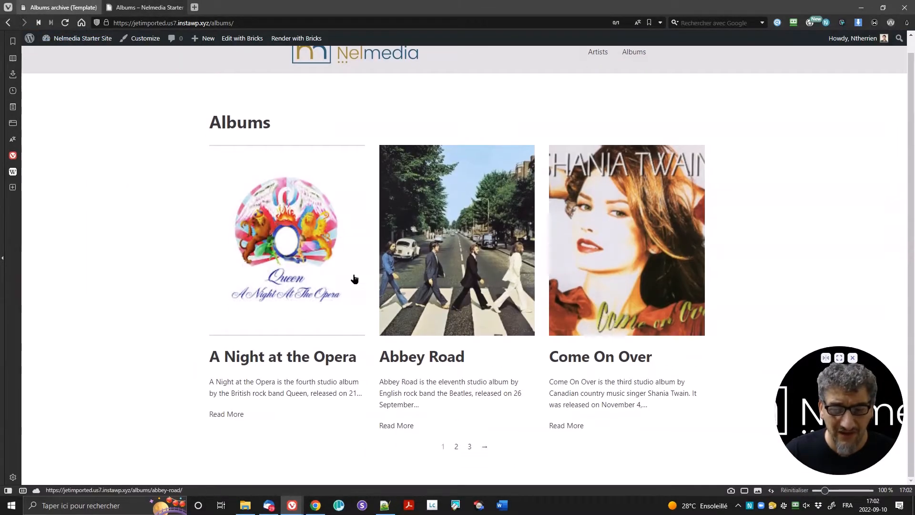
left_click(455, 448)
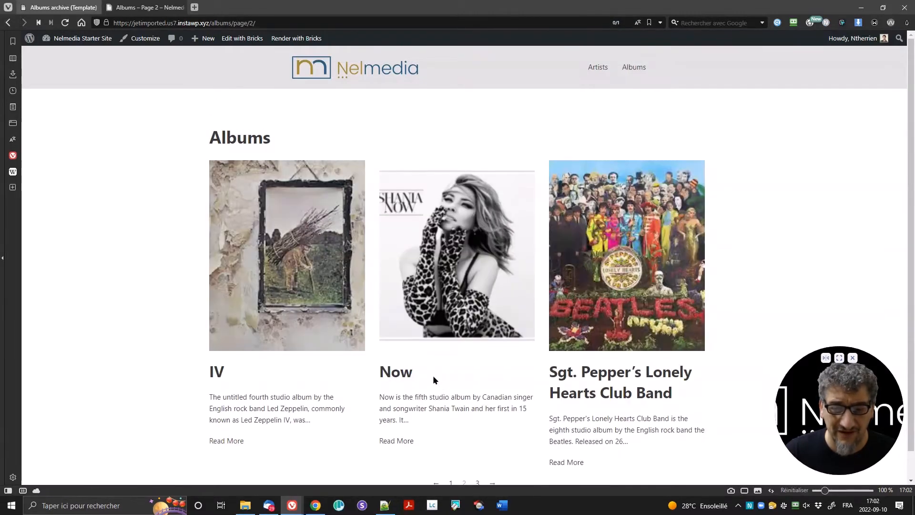
scroll(433, 379, "down", 2)
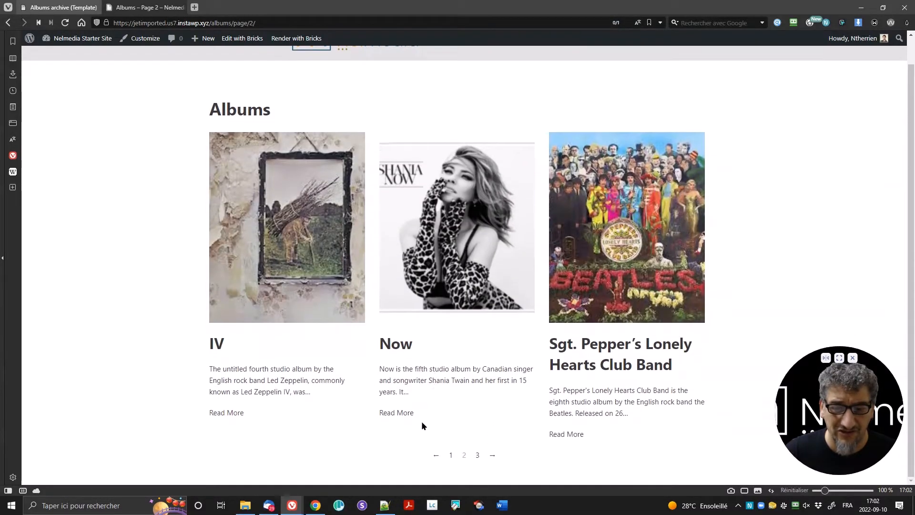
left_click(493, 456)
scroll(453, 438, "down", 1)
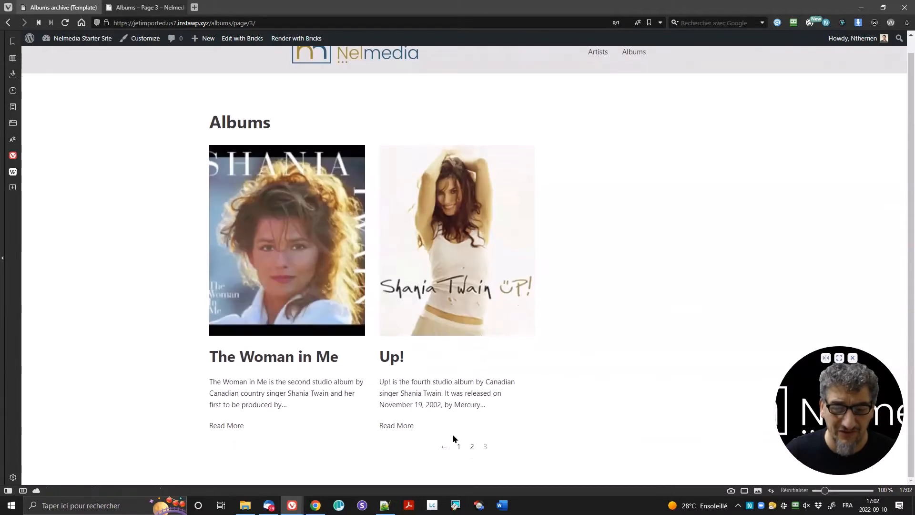
left_click(443, 447)
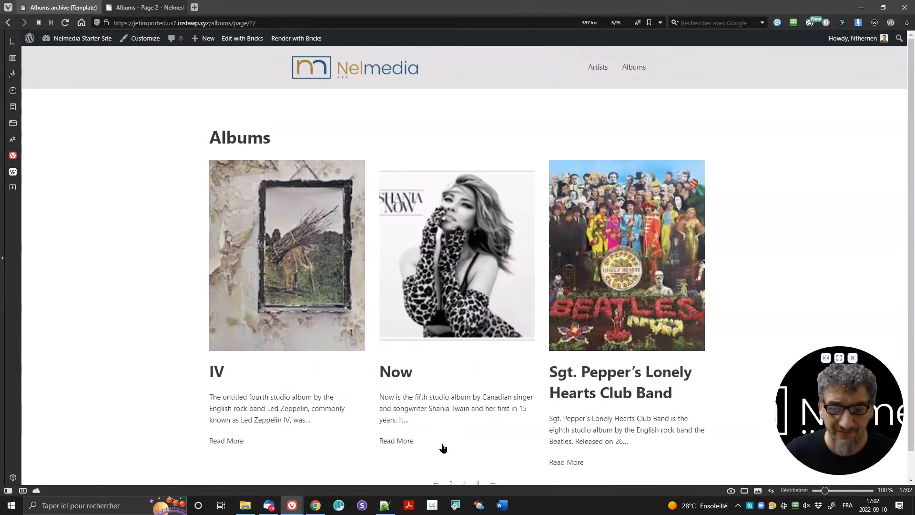
left_click(63, 7)
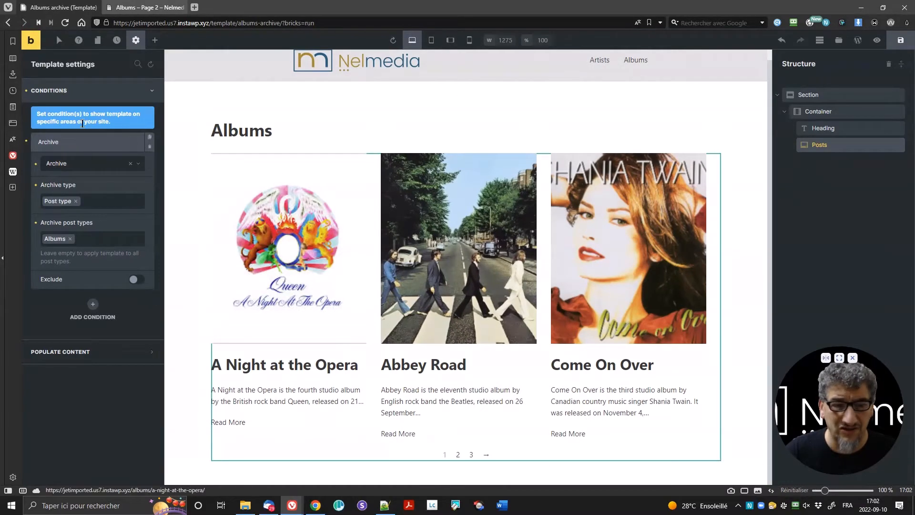
Step: Keep the Posts grid at 3 columns after briefly trying 4
left_click(805, 146)
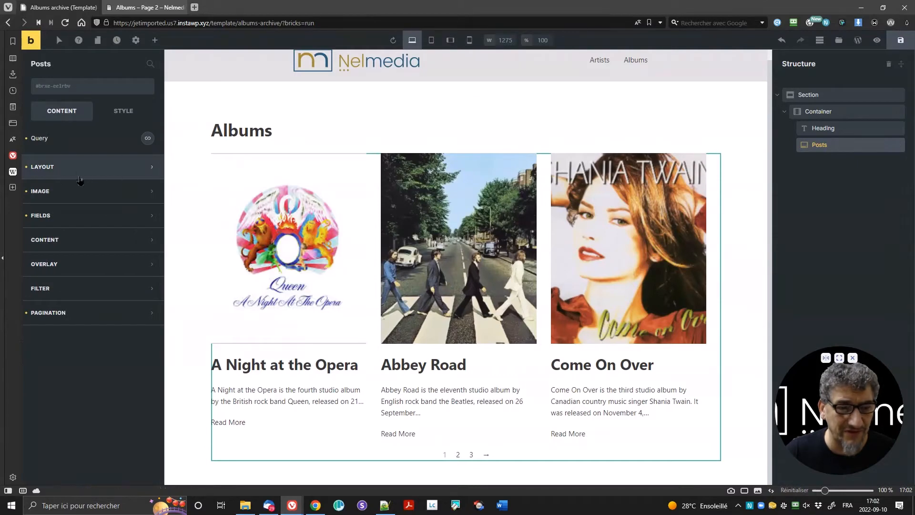
left_click(69, 168)
double_click(138, 211)
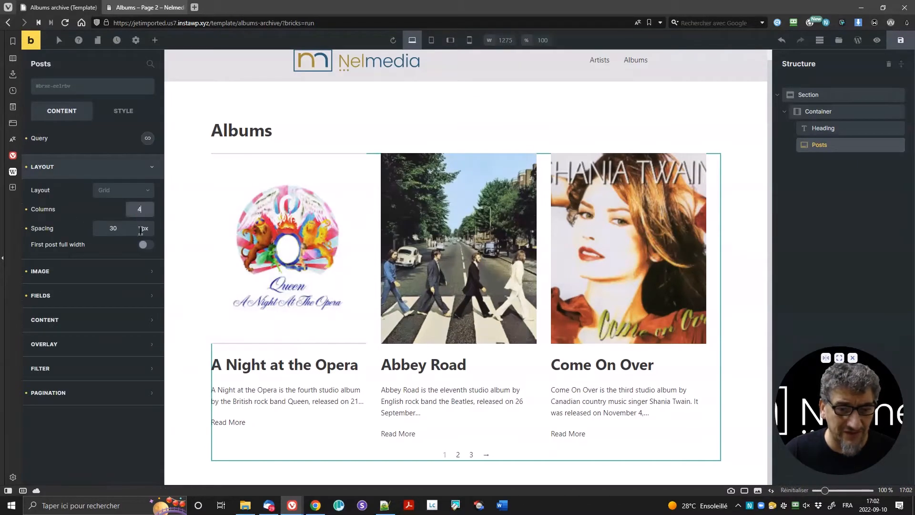
type("4")
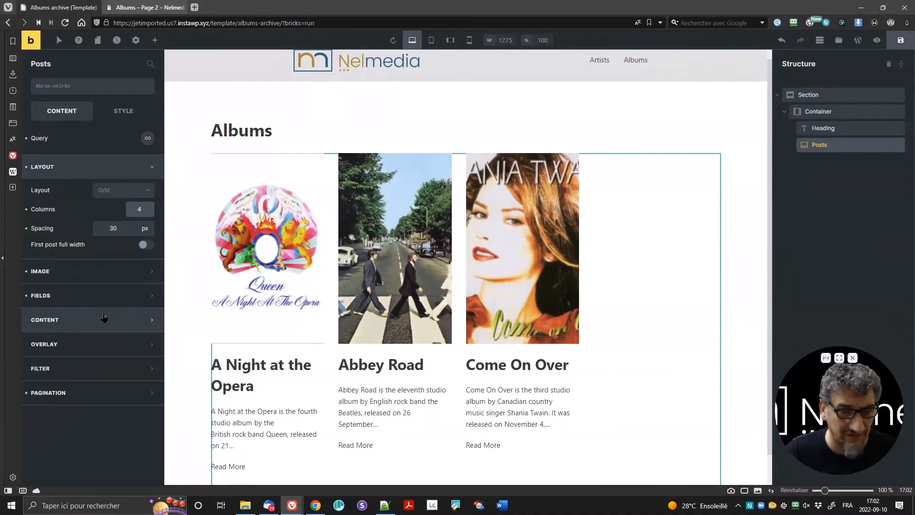
key("ctrl+a")
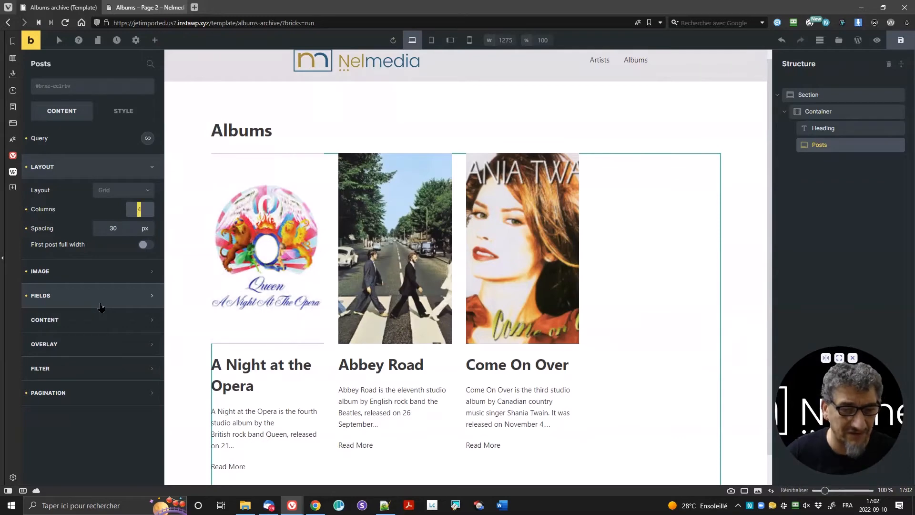
type("3")
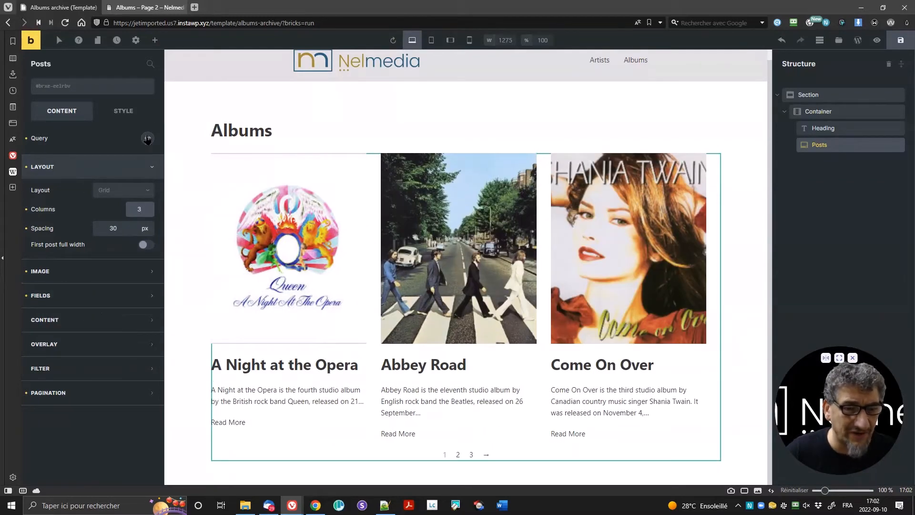
Step: Set the albums query to 12 posts per page and save the template
left_click(147, 138)
double_click(131, 225)
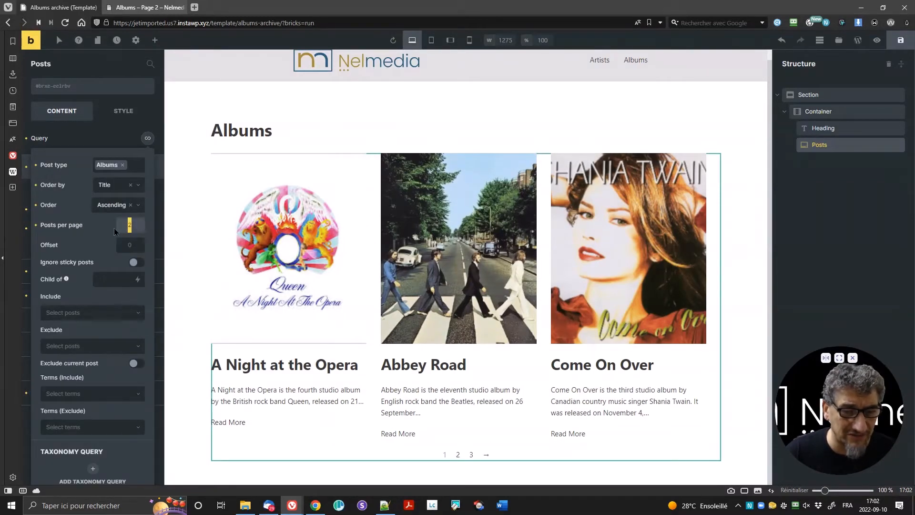
type("212")
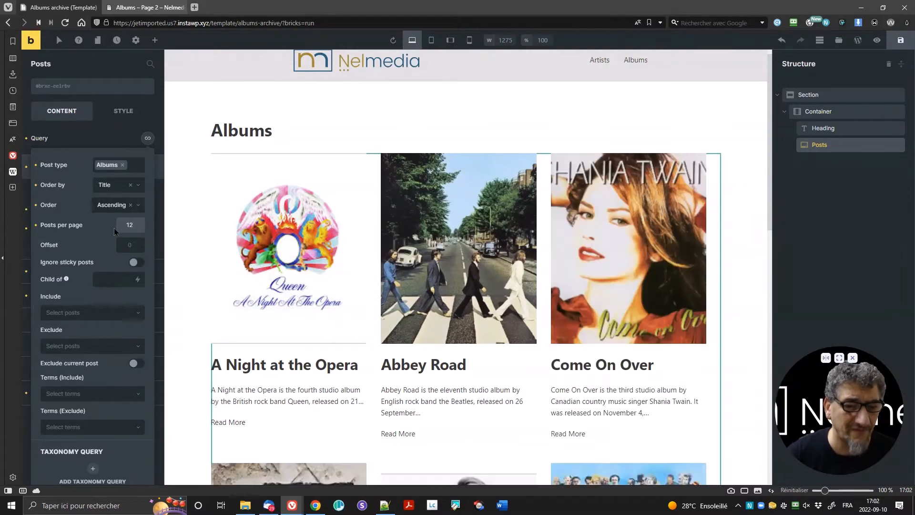
scroll(564, 344, "down", 10)
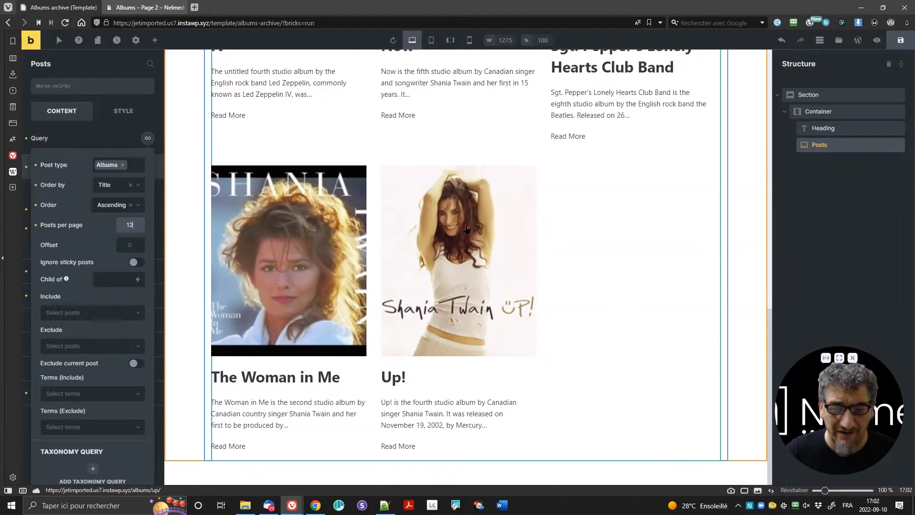
left_click(147, 138)
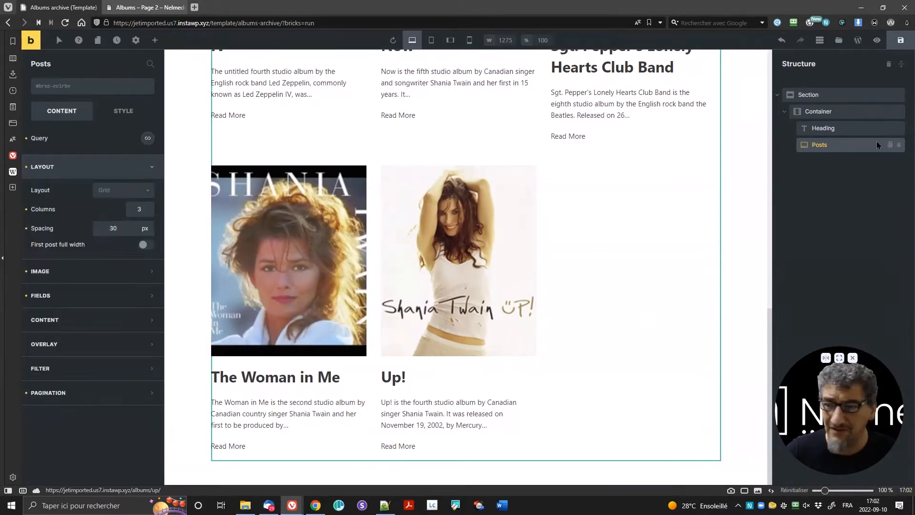
left_click(898, 43)
Step: Reload the front end and browse the Albums archive grid
left_click(138, 8)
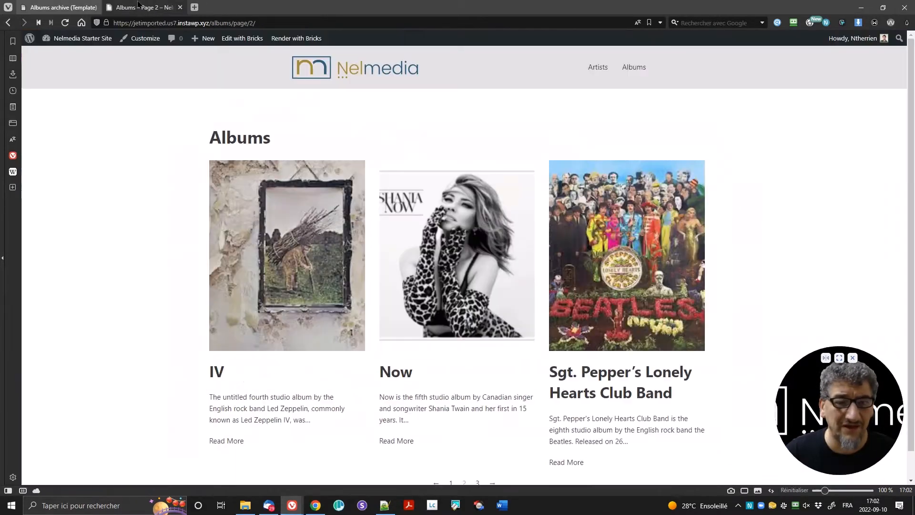
left_click(67, 24)
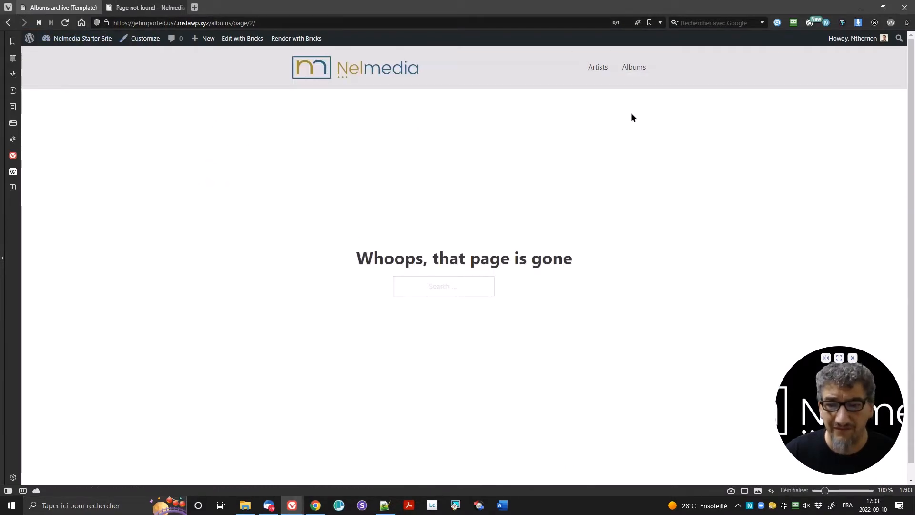
left_click(634, 67)
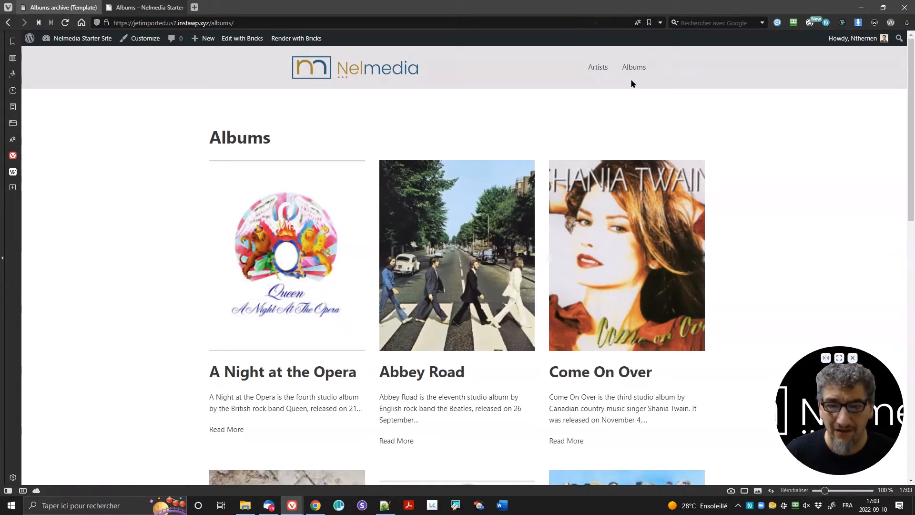
scroll(431, 322, "down", 10)
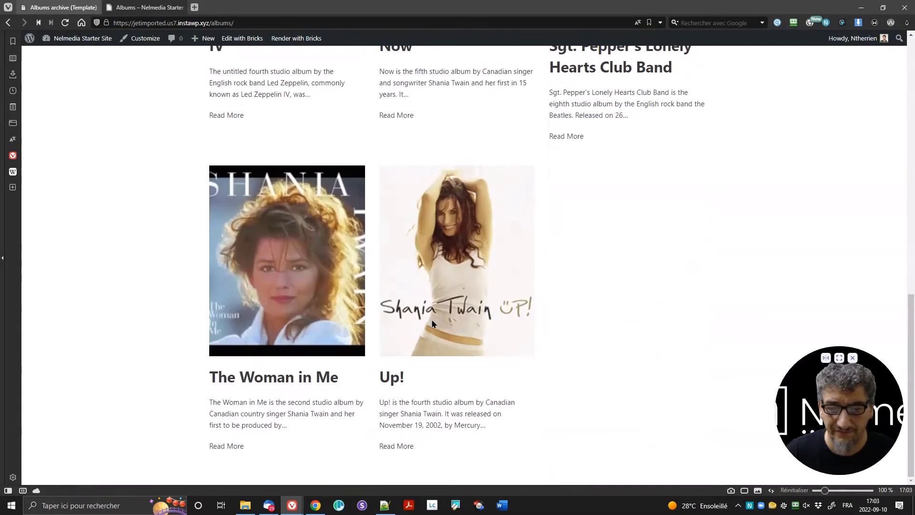
scroll(432, 324, "up", 5)
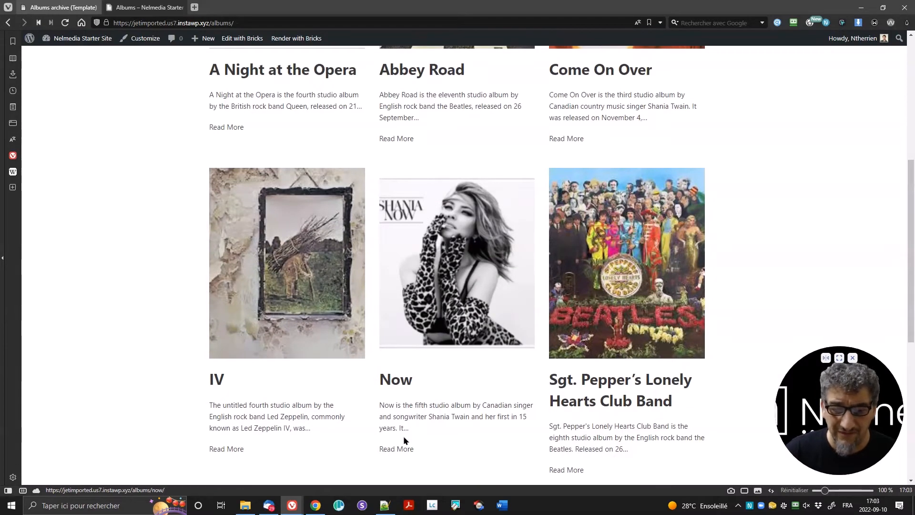
Step: Open the 'Now' album's page, return to the archive, then back to the builder
left_click(394, 449)
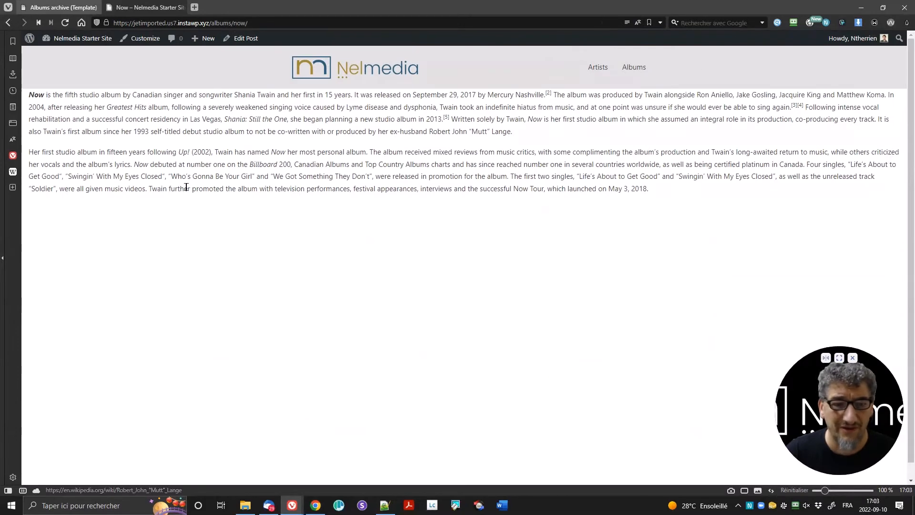
left_click_drag(26, 94, 709, 199)
left_click(455, 173)
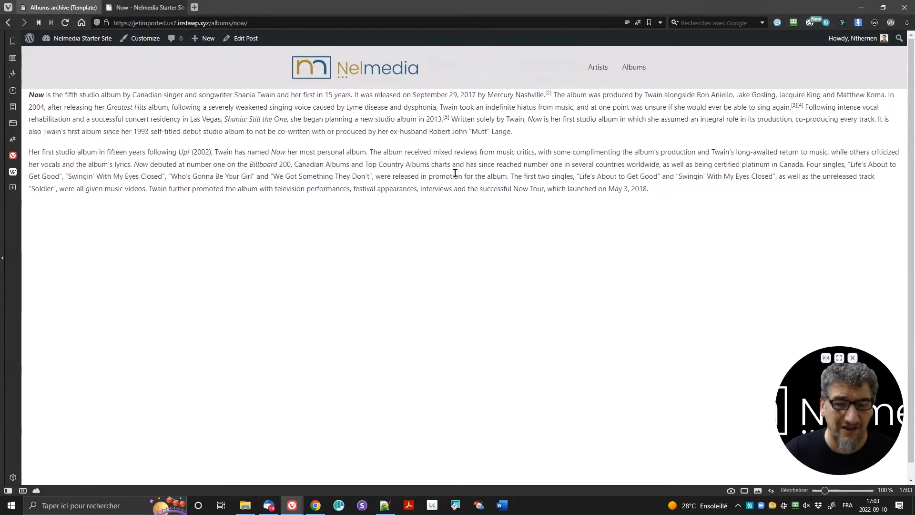
key("alt+Left")
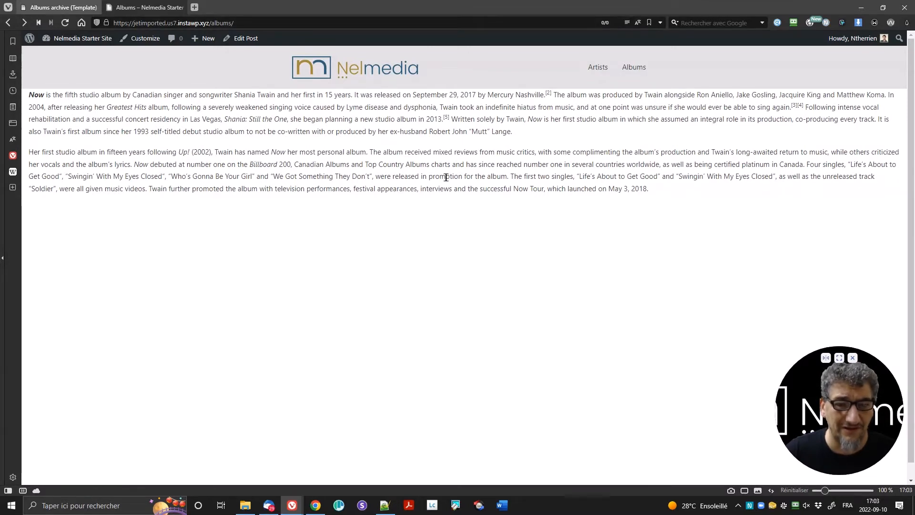
scroll(719, 190, "up", 6)
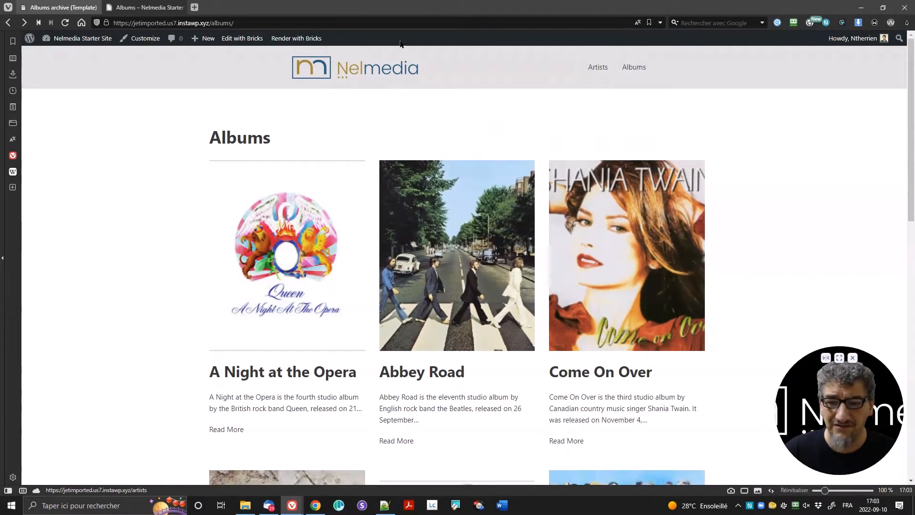
key("ctrl+Tab")
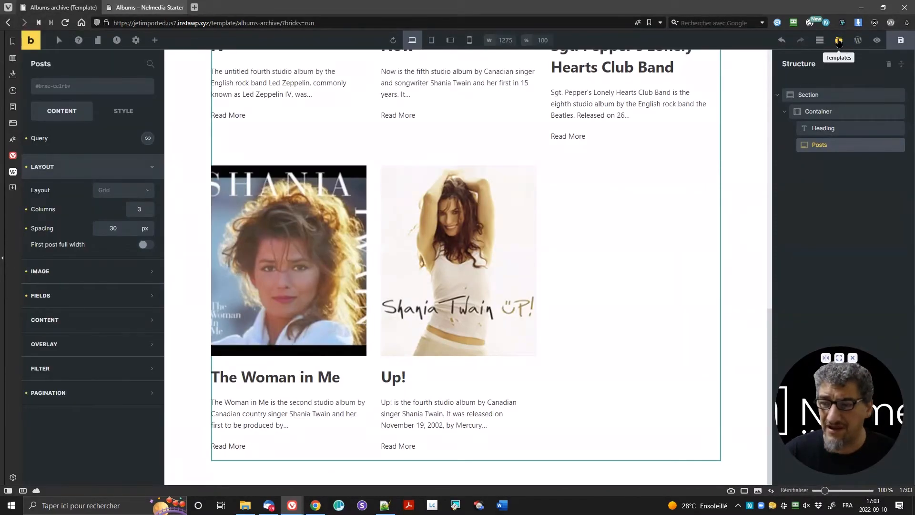
Step: Start a new Archive-type template titled 'Artists' from the templates library
left_click(838, 41)
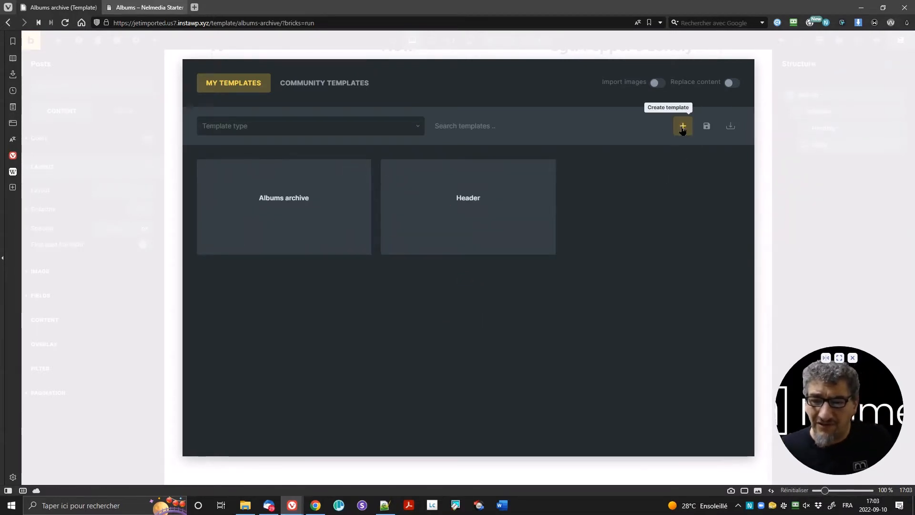
left_click(682, 127)
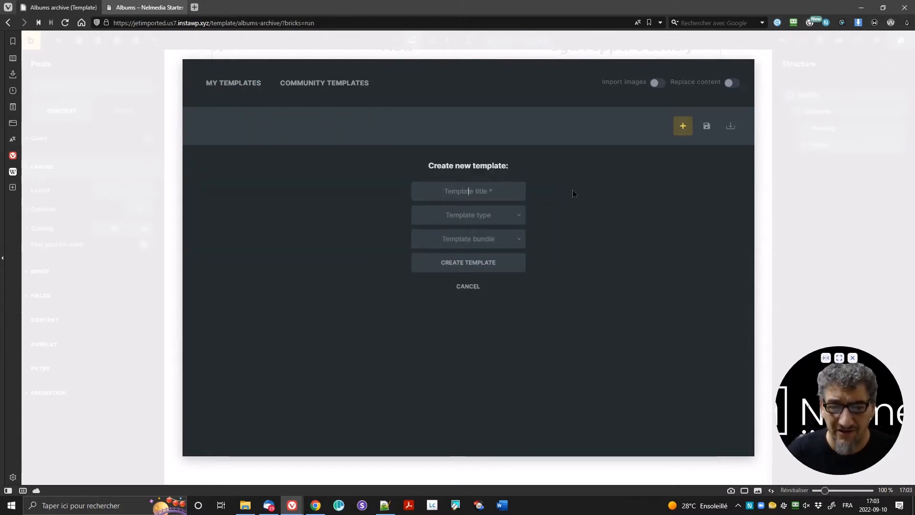
type("Artists")
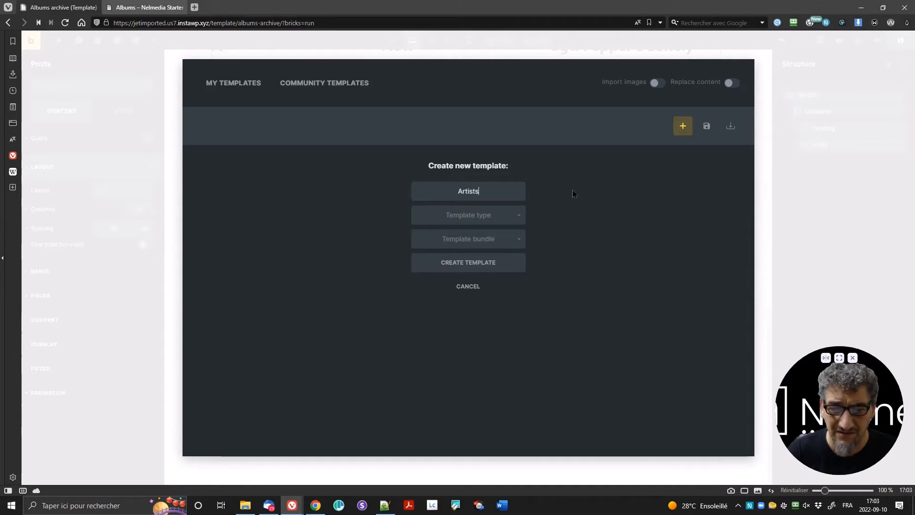
type(" archive")
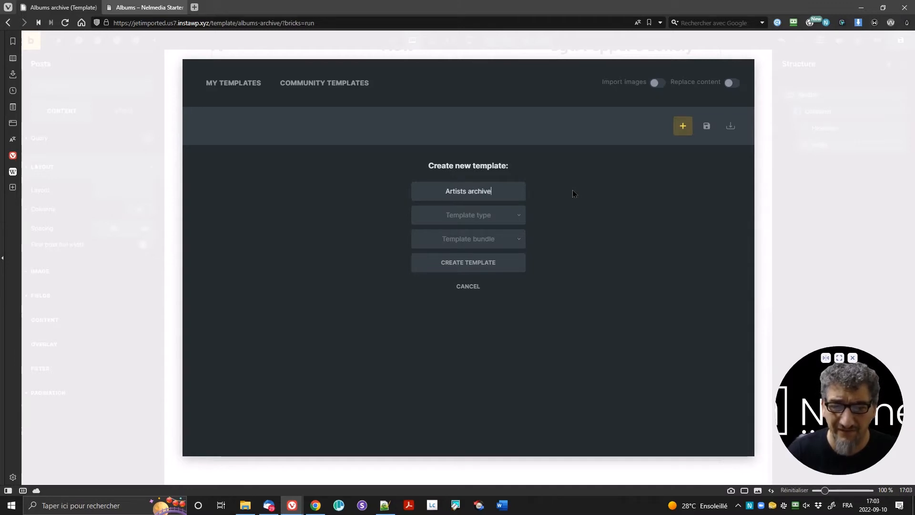
key("ctrl+shift+Left")
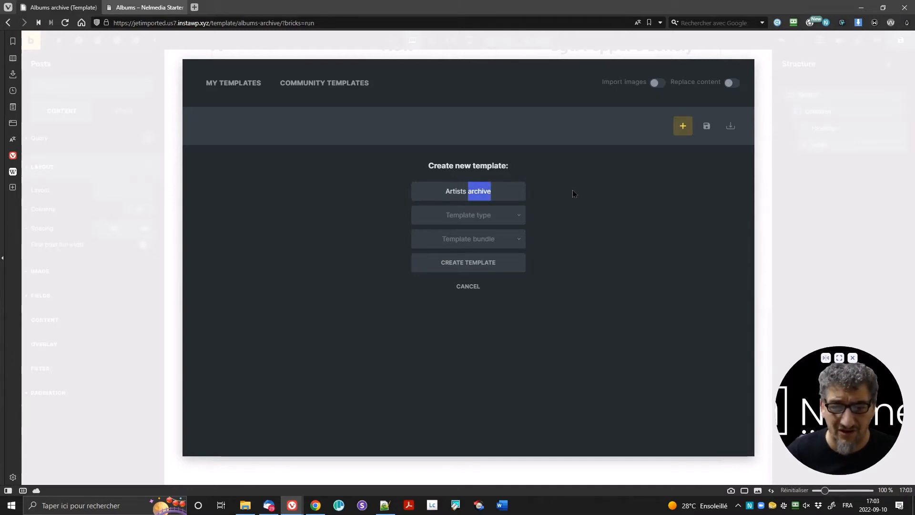
key("BackSpace")
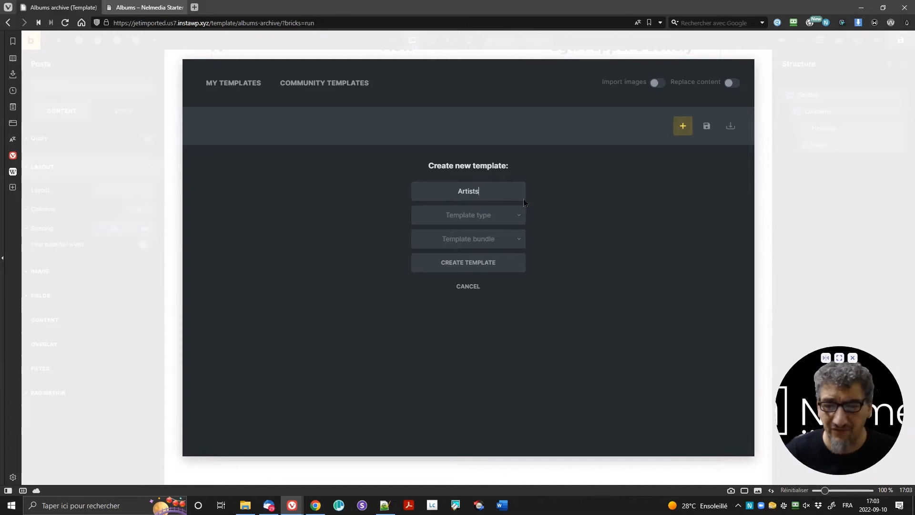
left_click(506, 222)
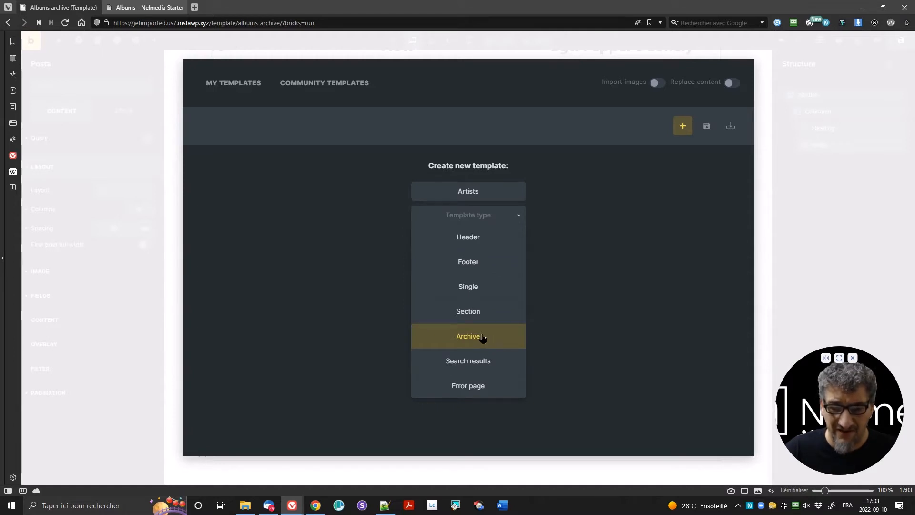
left_click(483, 336)
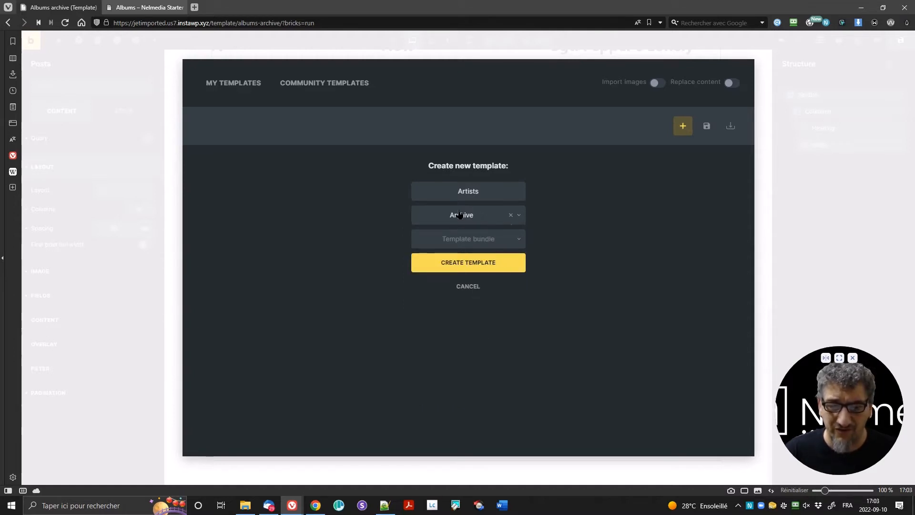
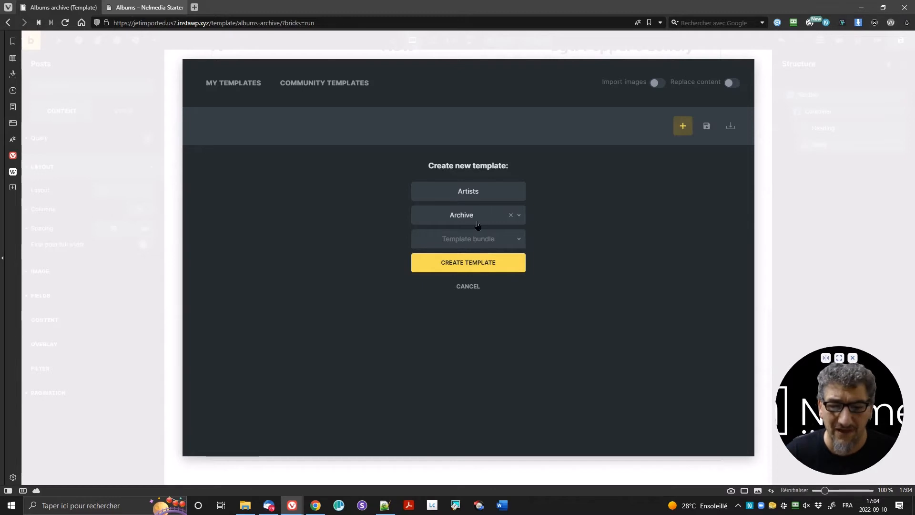
Step: Cancel the new-template form and open the Artists template from My Templates for editing
left_click(491, 271)
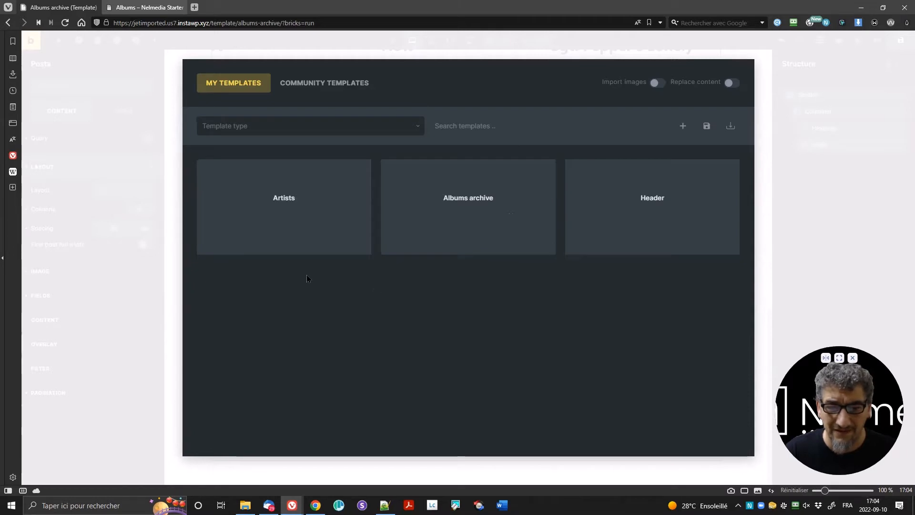
mouse_move(288, 194)
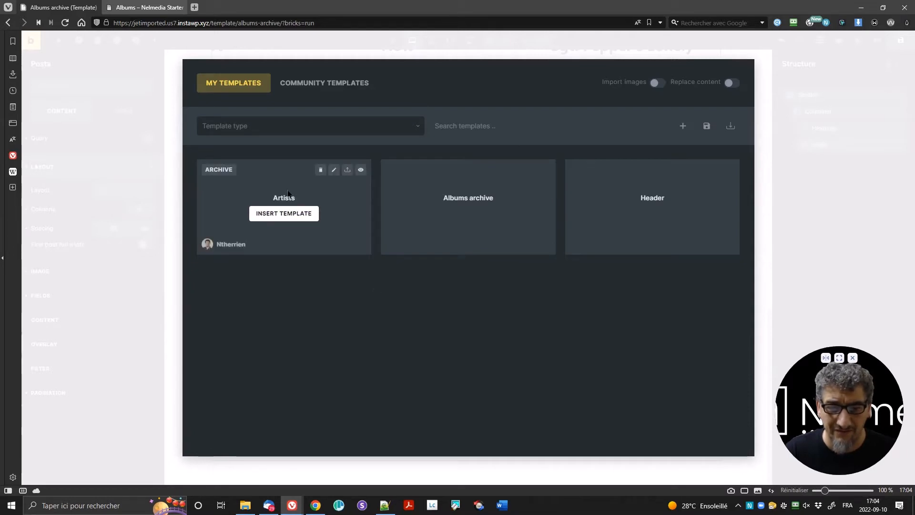
left_click(334, 172)
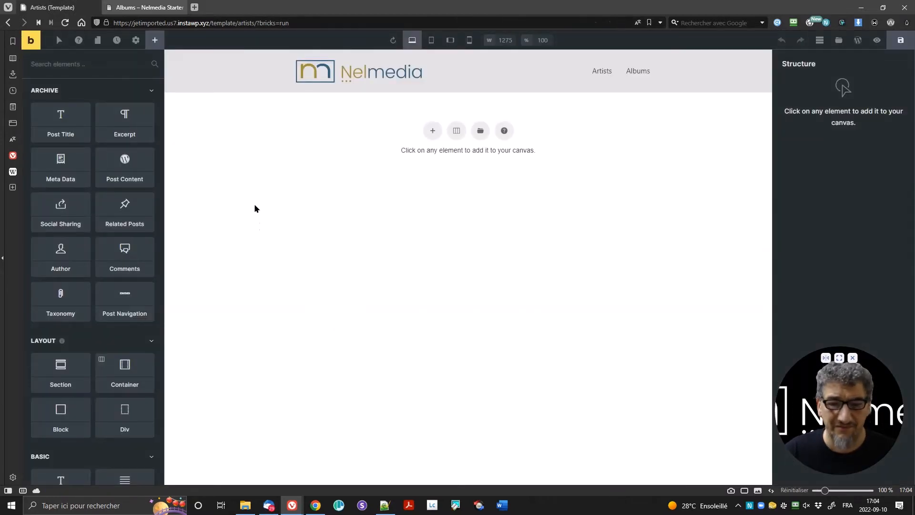
Step: Add a single-block section and place a Post Title element inside it
left_click(456, 130)
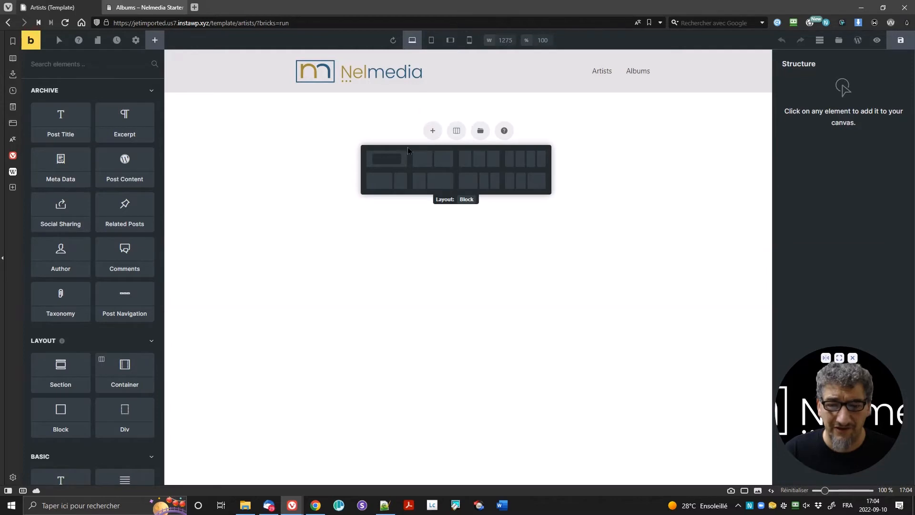
left_click(394, 156)
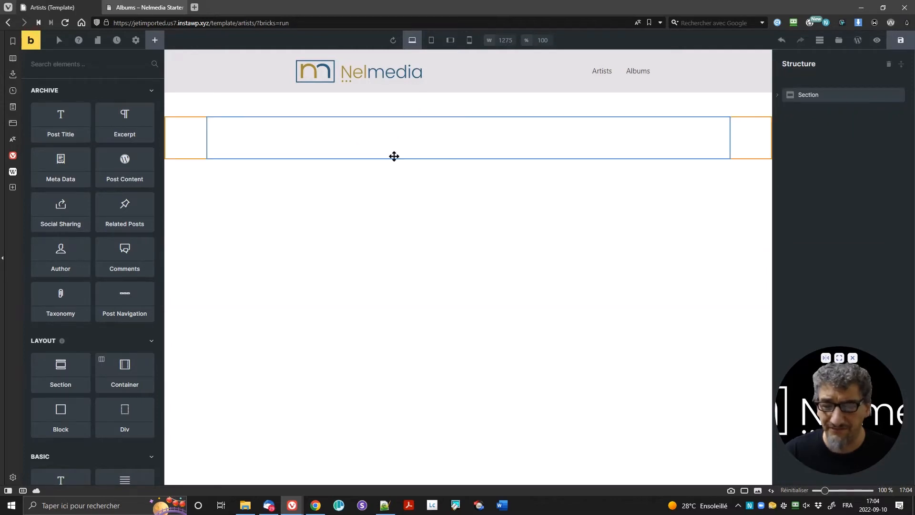
left_click_drag(58, 126, 248, 131)
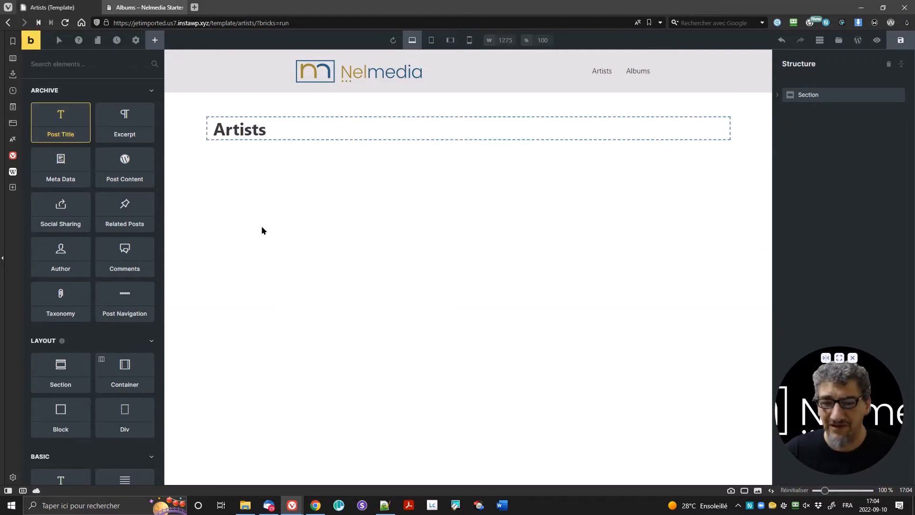
Step: Give the Artists title heading a 25 px top and bottom margin
left_click(234, 130)
left_click(141, 113)
left_click(71, 139)
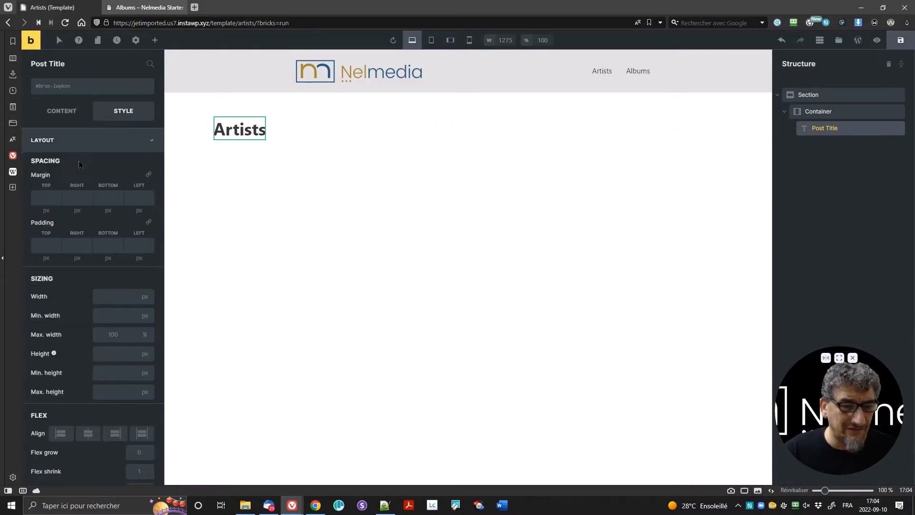
left_click(76, 195)
key("shift+Tab")
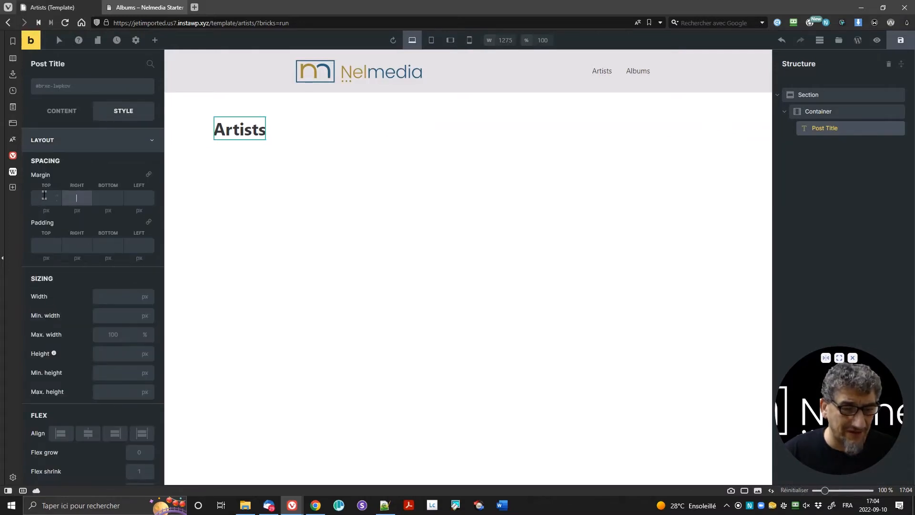
type("25")
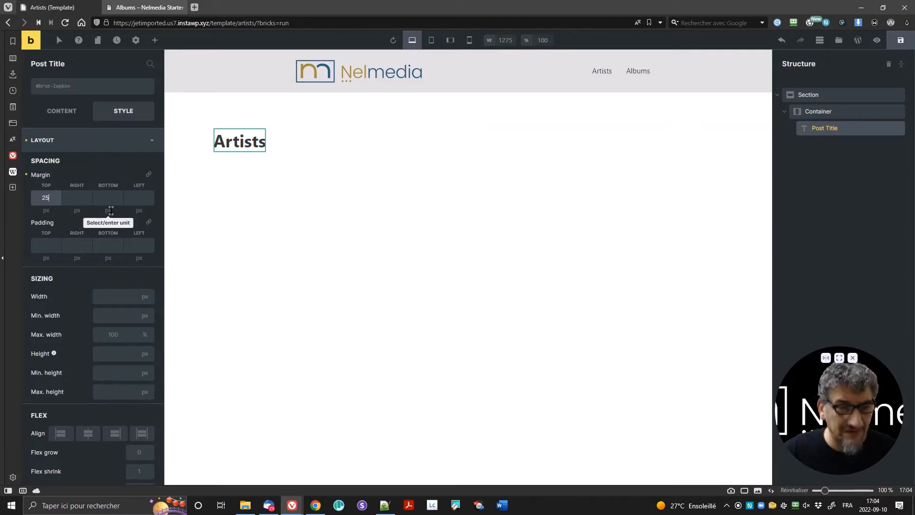
left_click(108, 197)
type("25")
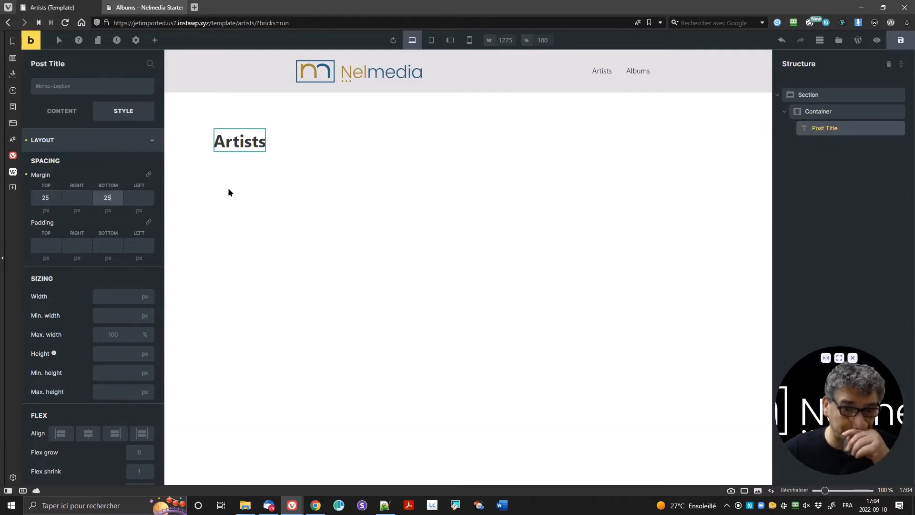
left_click(154, 40)
scroll(127, 313, "down", 15)
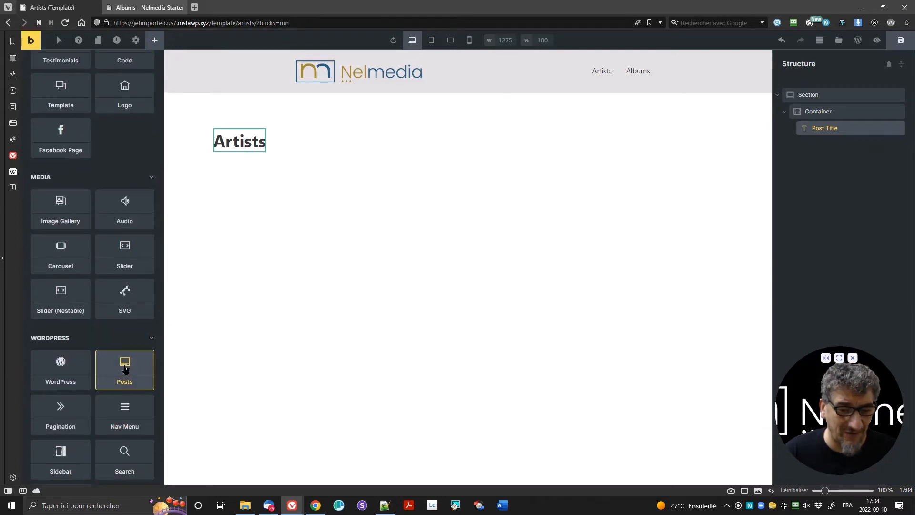
Step: Add a Posts element below the title and set its query post type to Artists
left_click(131, 382)
left_click(834, 144)
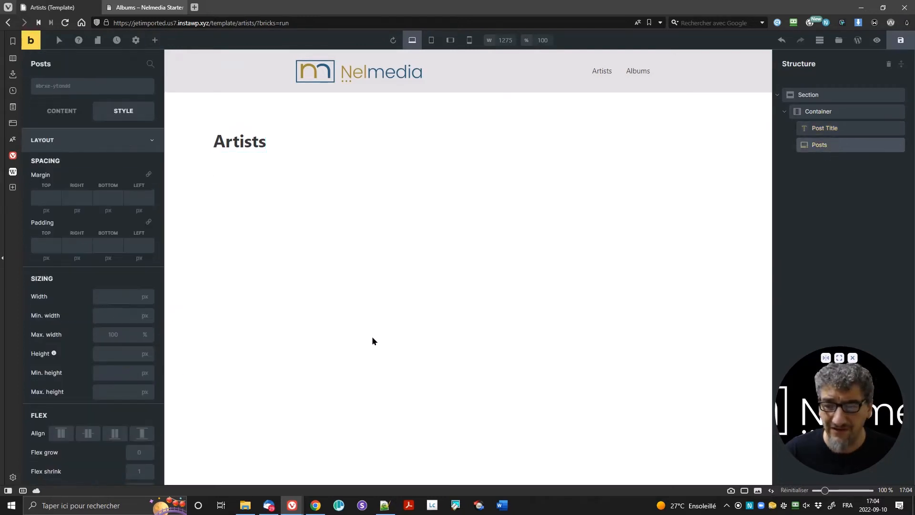
left_click(77, 115)
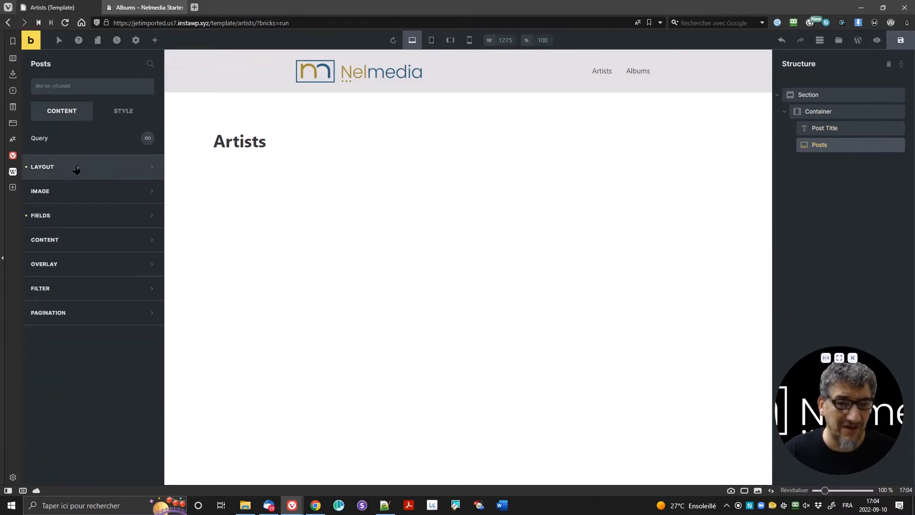
left_click(147, 139)
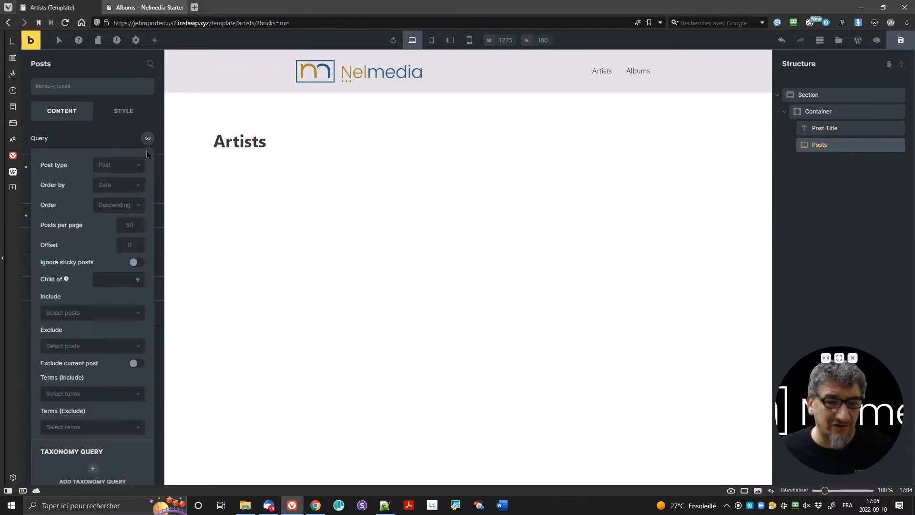
left_click(126, 167)
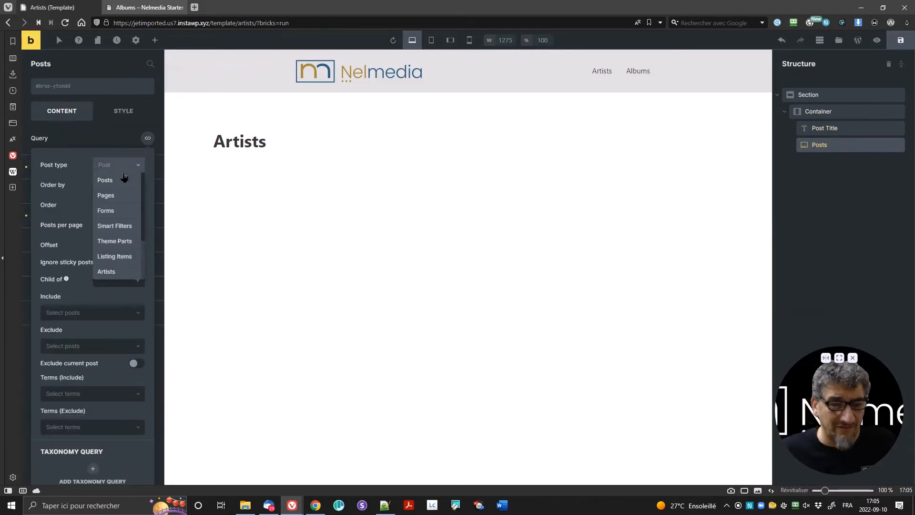
left_click(119, 272)
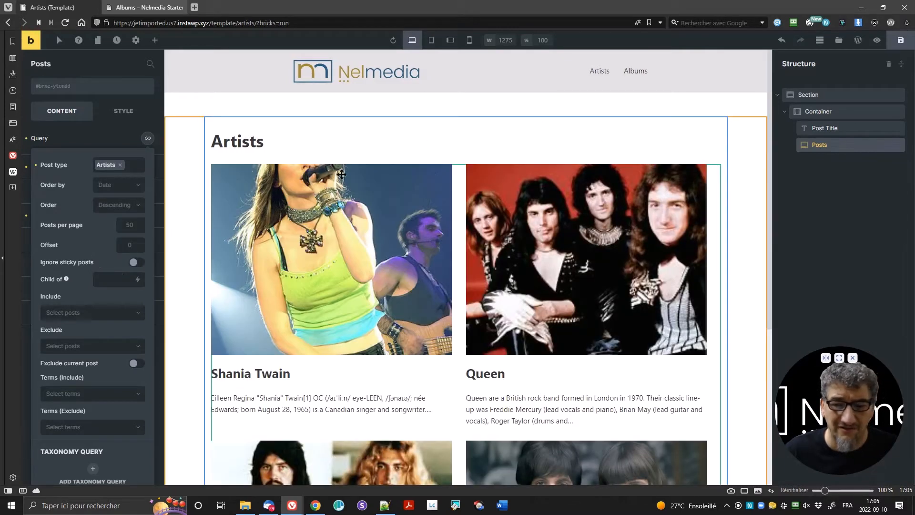
Step: Sort the Artists query by Title in ascending order and save the template
left_click(106, 187)
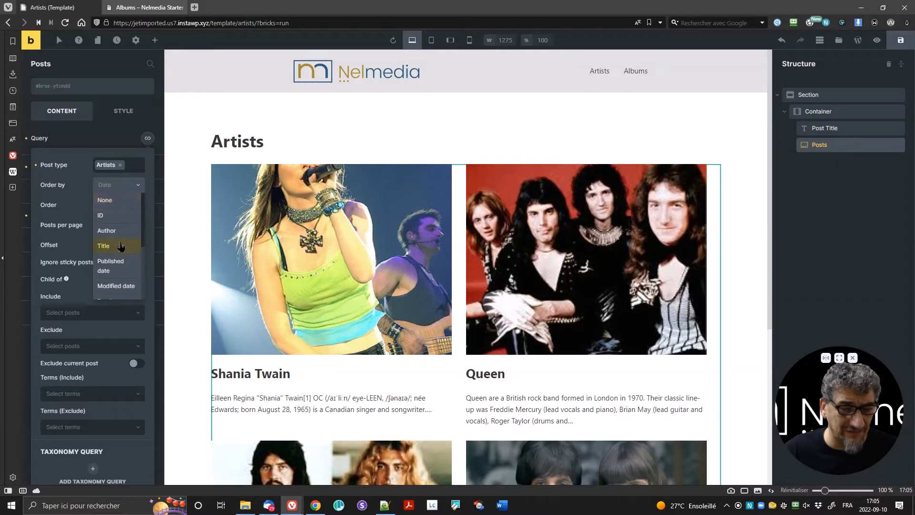
left_click(121, 246)
left_click(114, 206)
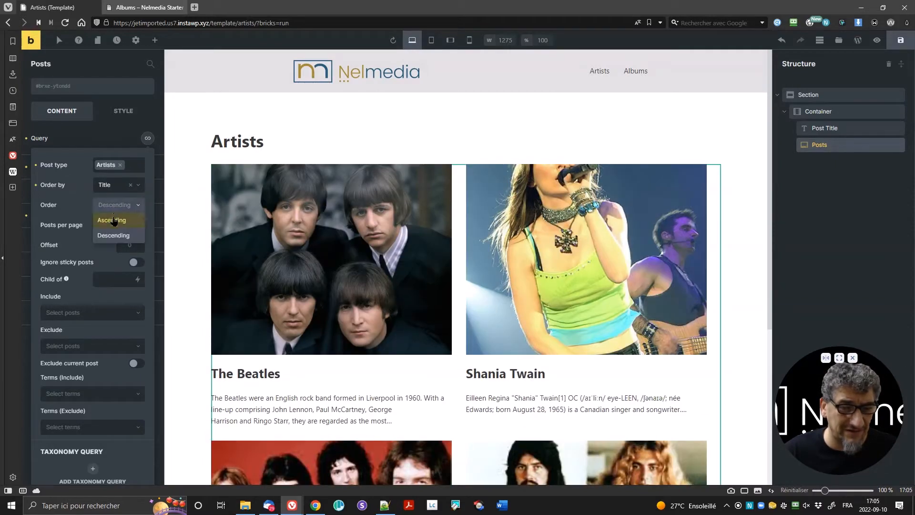
left_click(113, 219)
scroll(306, 240, "down", 5)
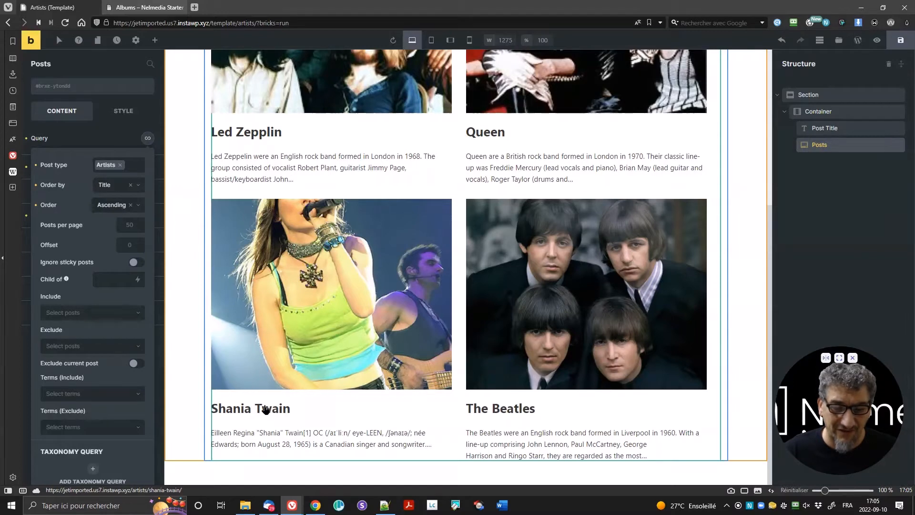
key("ctrl+s")
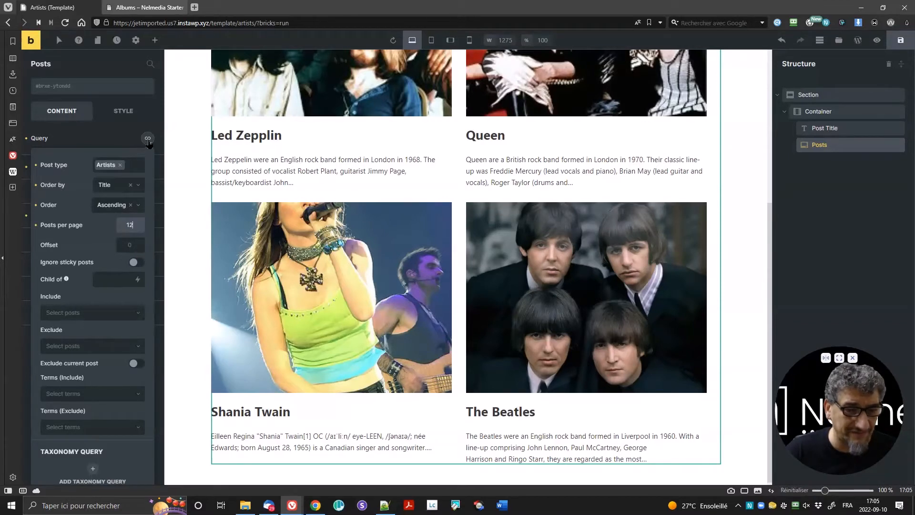
left_click(148, 141)
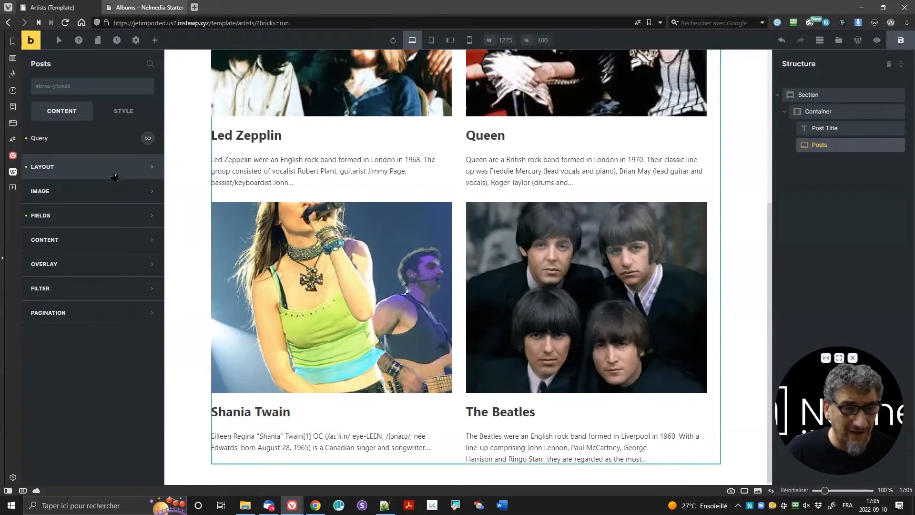
Step: Link each grid image to its post at Medium (300×300) size and switch pagination on
left_click(114, 196)
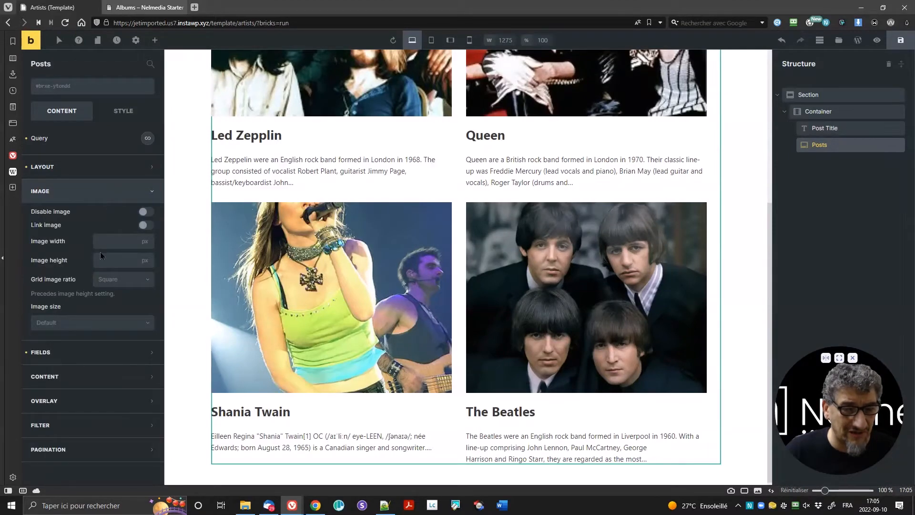
left_click(146, 226)
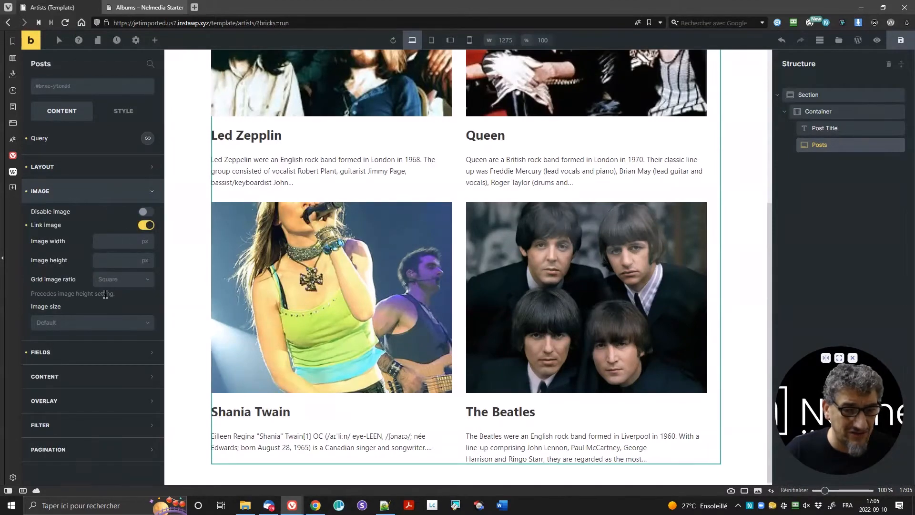
left_click(80, 328)
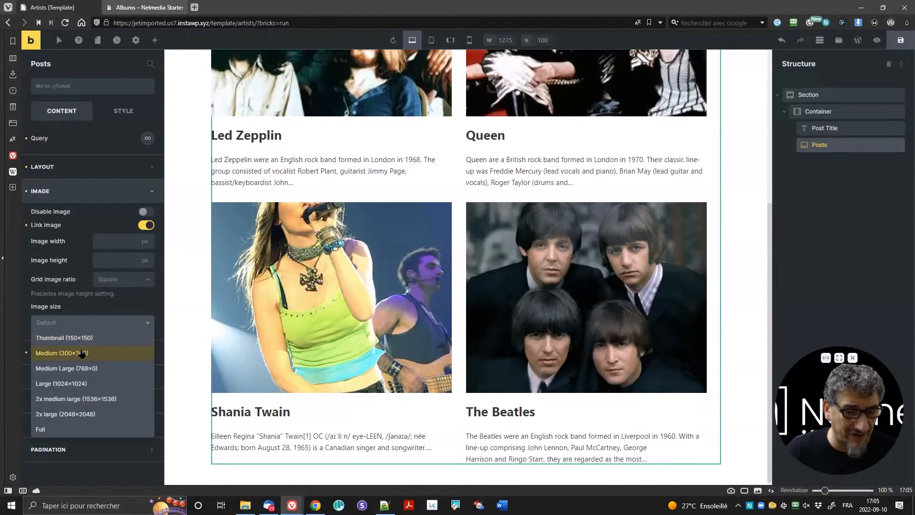
left_click(83, 353)
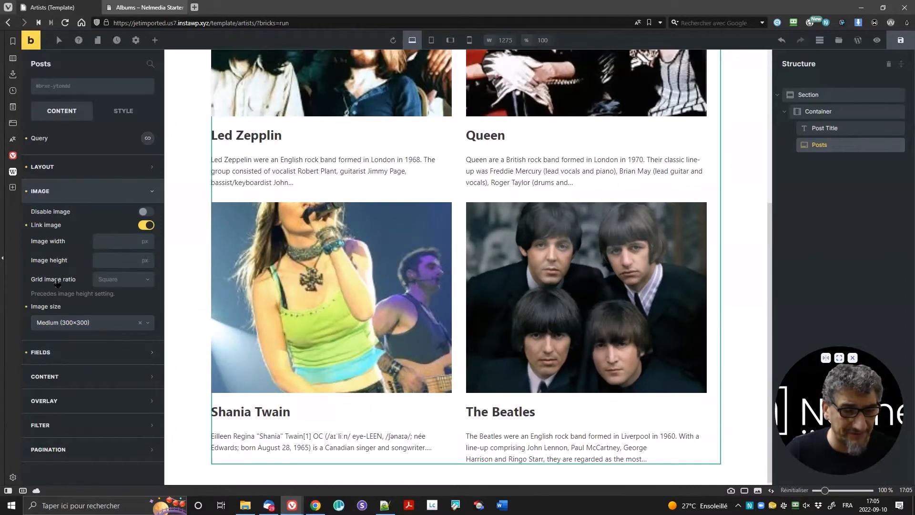
left_click(65, 357)
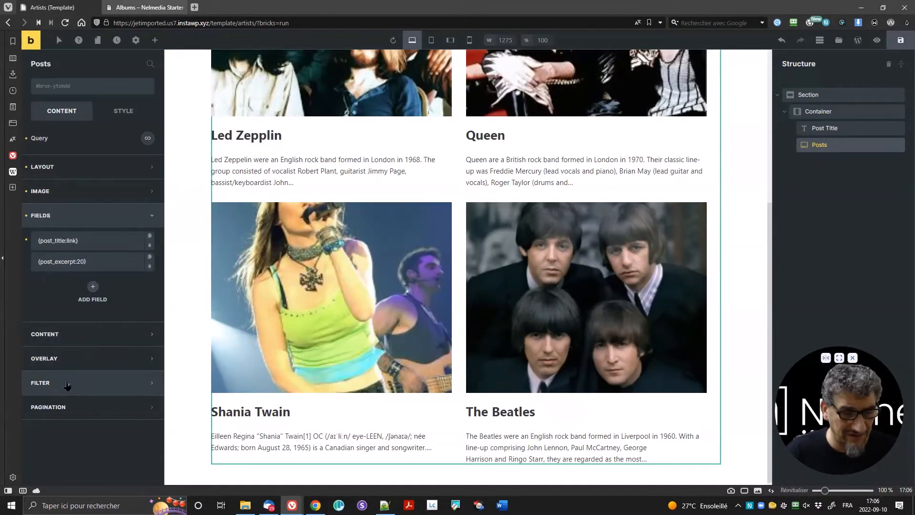
left_click(79, 407)
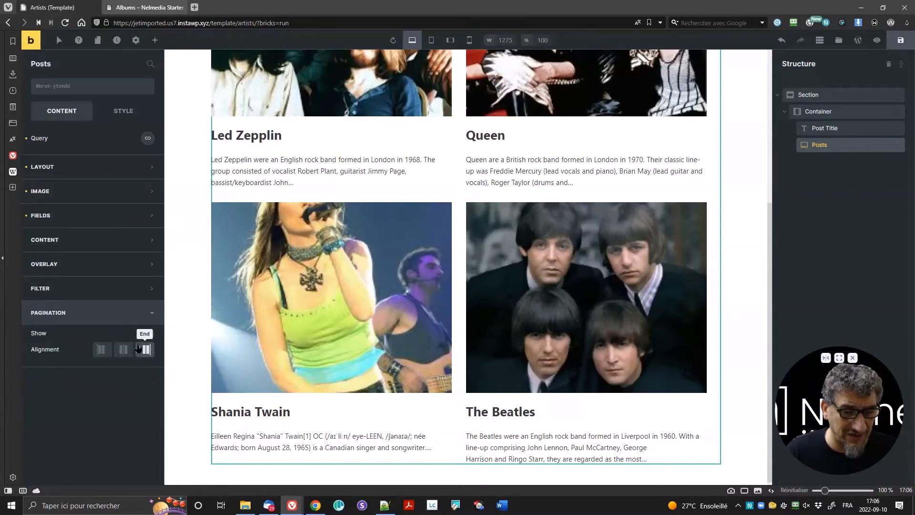
left_click(146, 333)
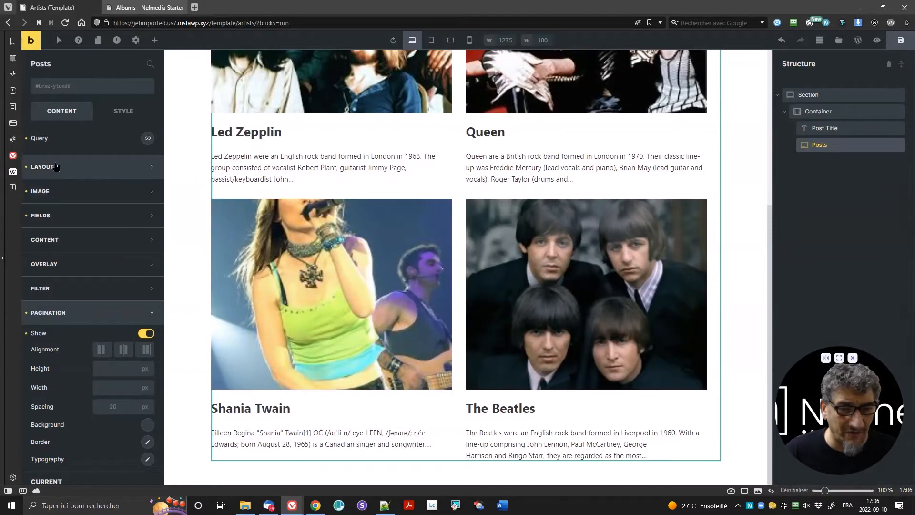
Step: Set the posts grid to 3 columns on desktop
left_click(86, 167)
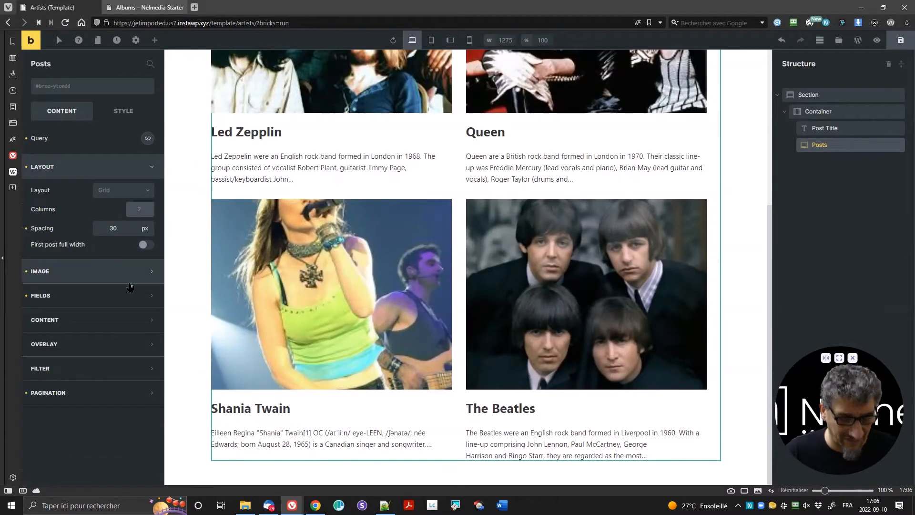
type("3")
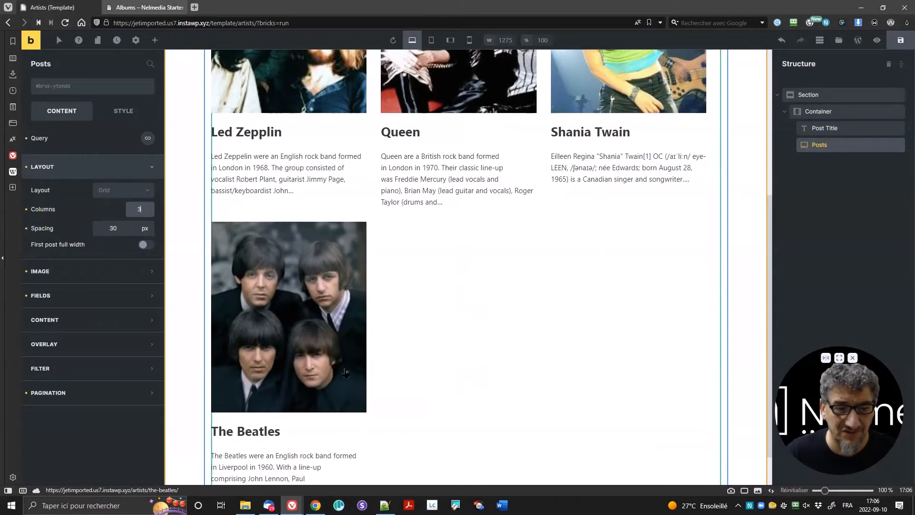
scroll(434, 300, "up", 5)
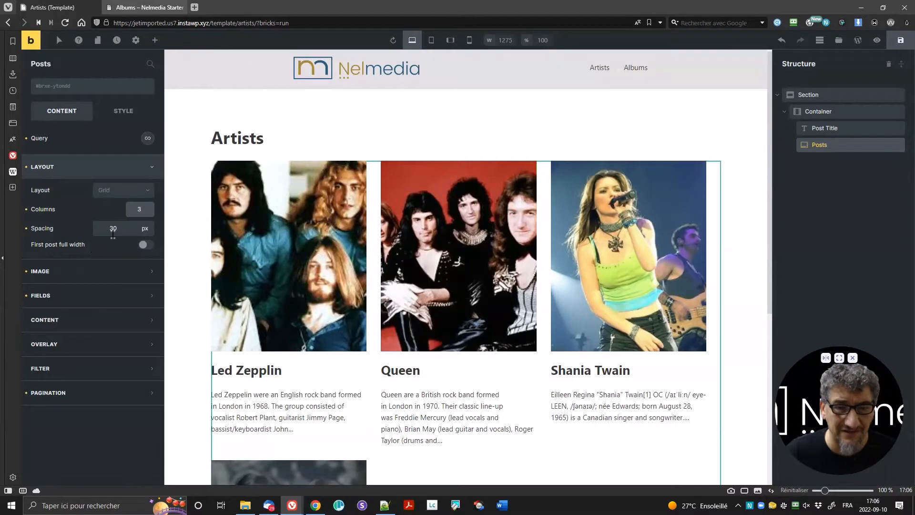
Step: At the mobile portrait breakpoint, set the grid to 1 column with 0 spacing, then return to desktop
left_click(427, 46)
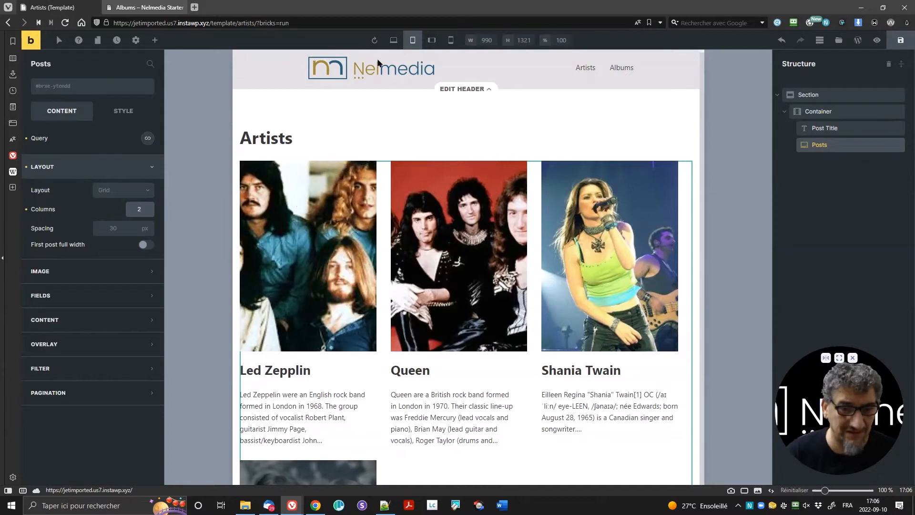
left_click(432, 40)
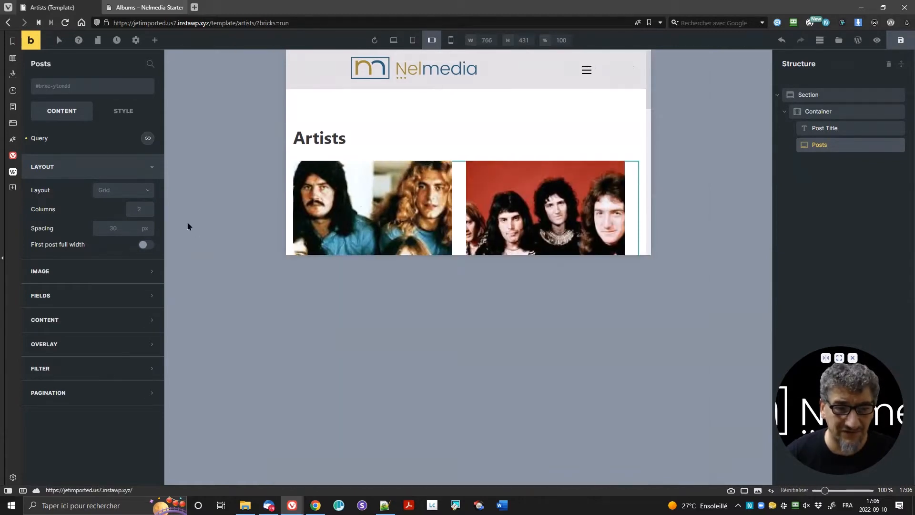
left_click(451, 40)
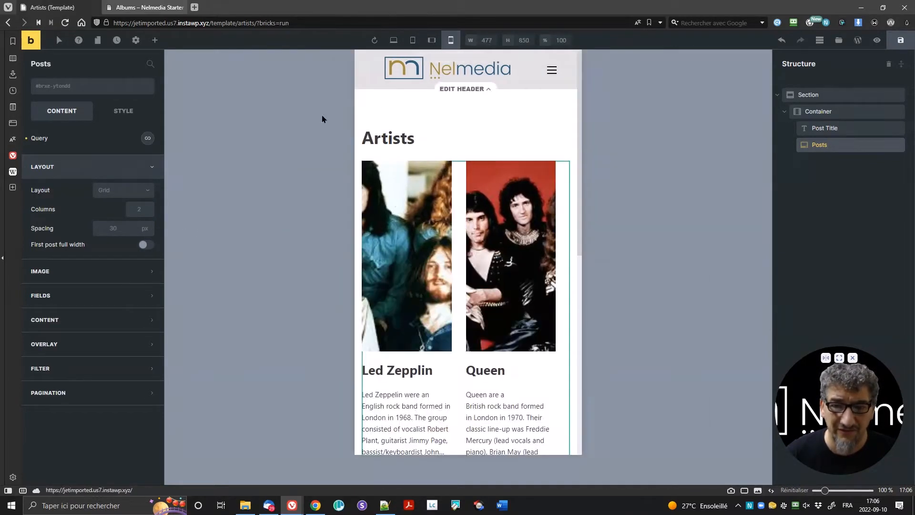
double_click(136, 209)
type("1")
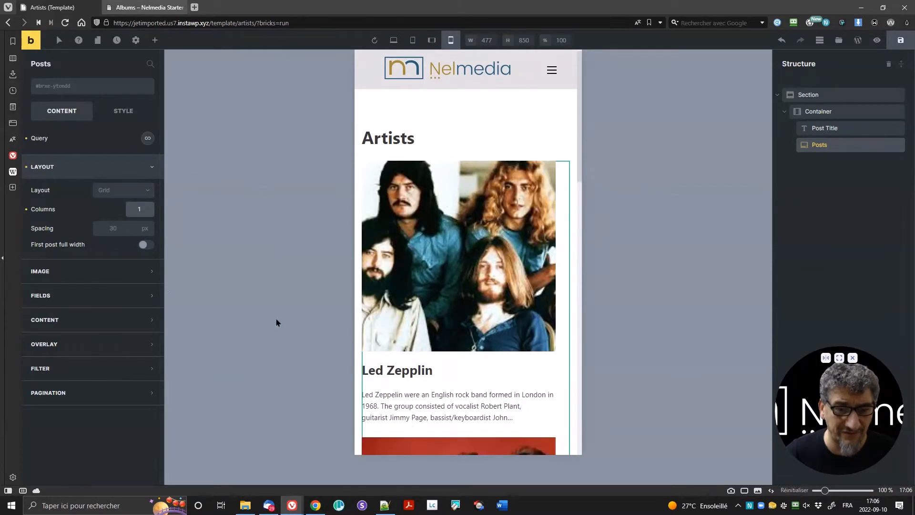
scroll(458, 242, "down", 10)
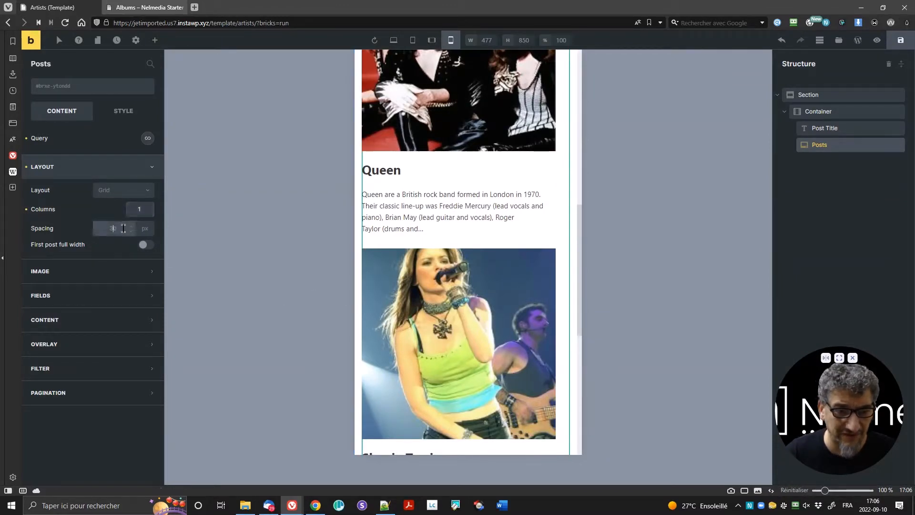
type("0")
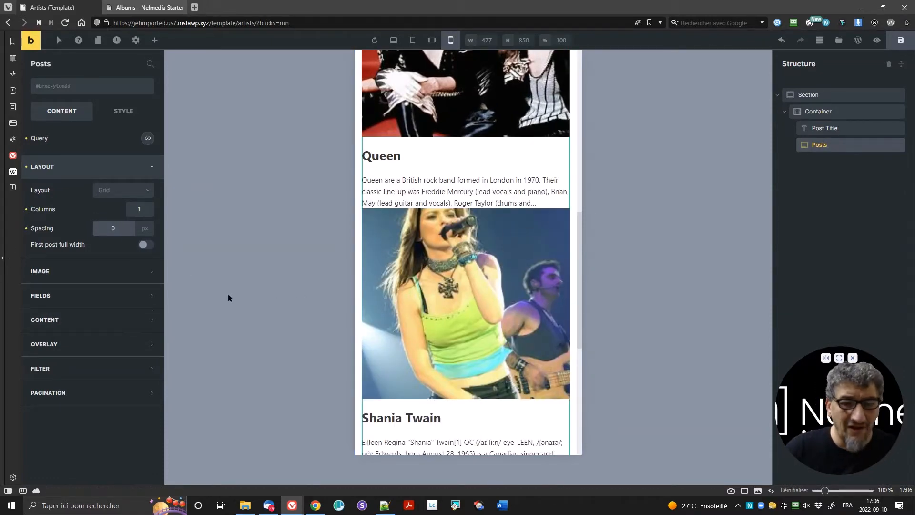
scroll(464, 300, "up", 6)
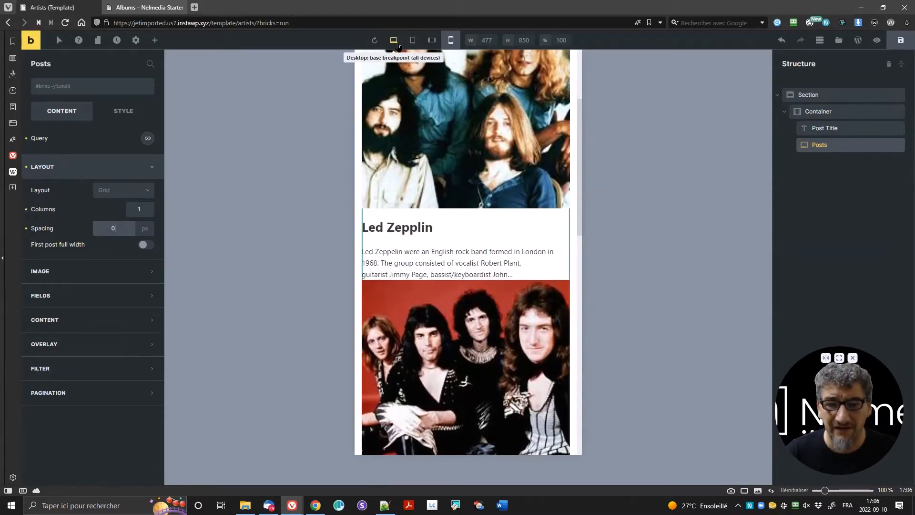
left_click(399, 44)
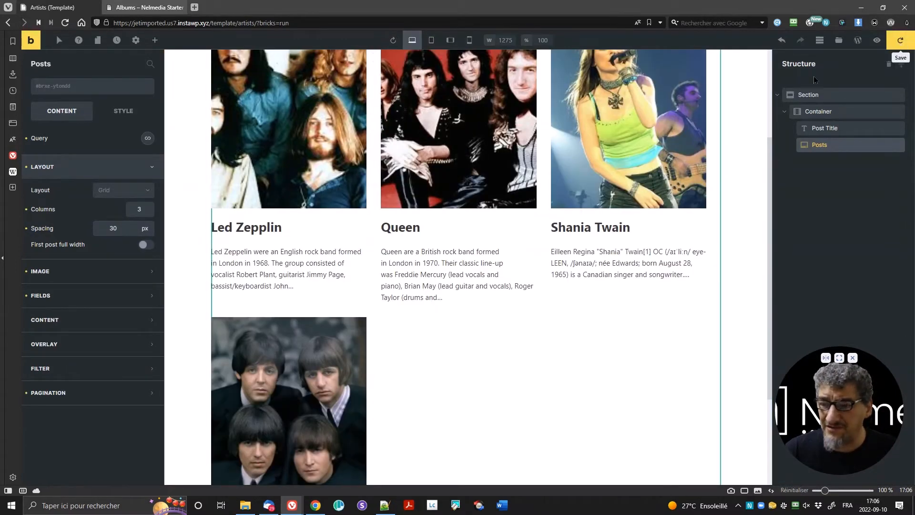
Step: Save the template and open the display conditions in Template Settings
left_click(143, 7)
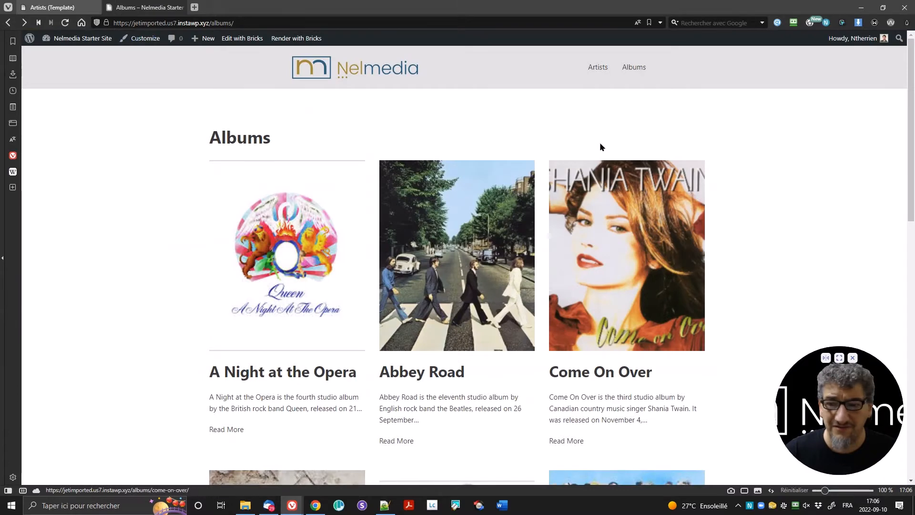
left_click(52, 7)
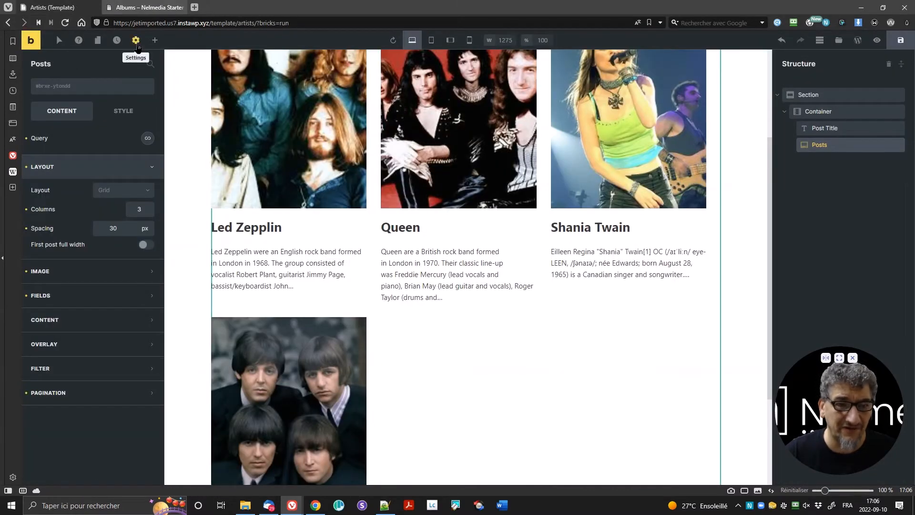
left_click(137, 44)
left_click(71, 136)
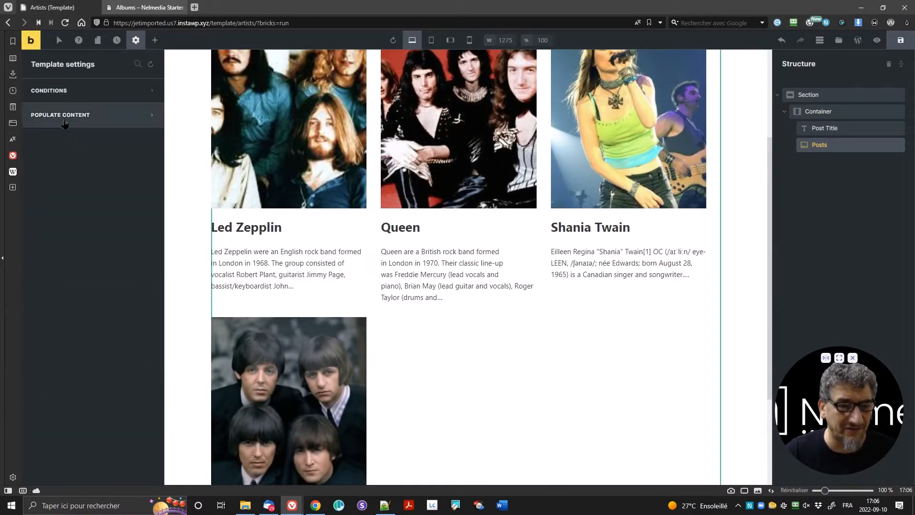
left_click(64, 91)
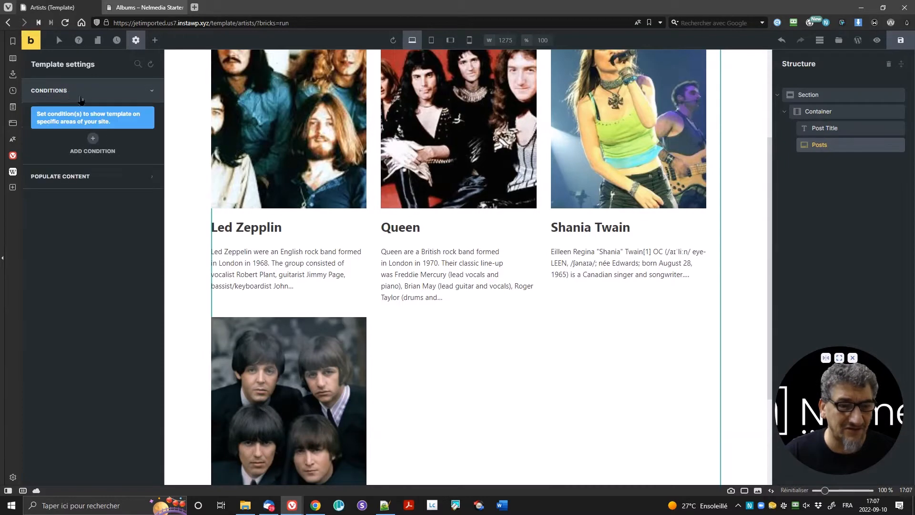
Step: Add an Archive condition of post type Artists and save the template
left_click(93, 139)
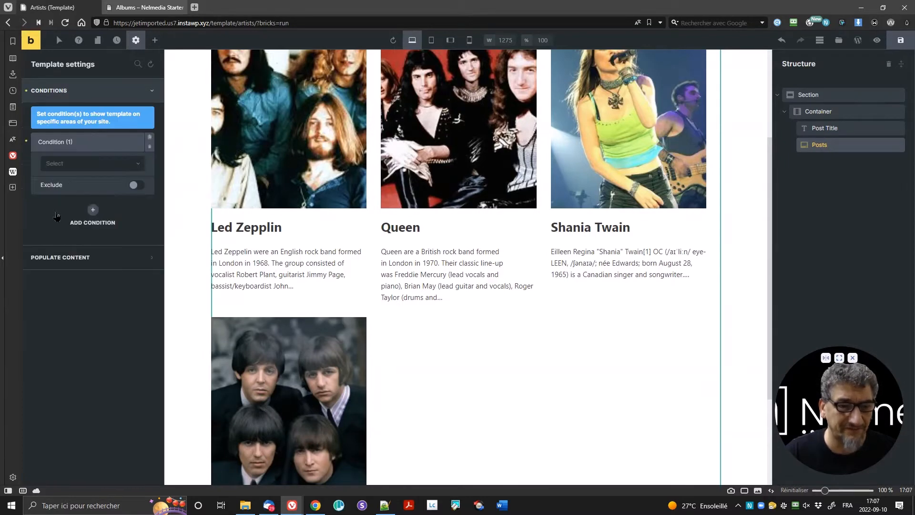
left_click(72, 163)
scroll(84, 264, "down", 1)
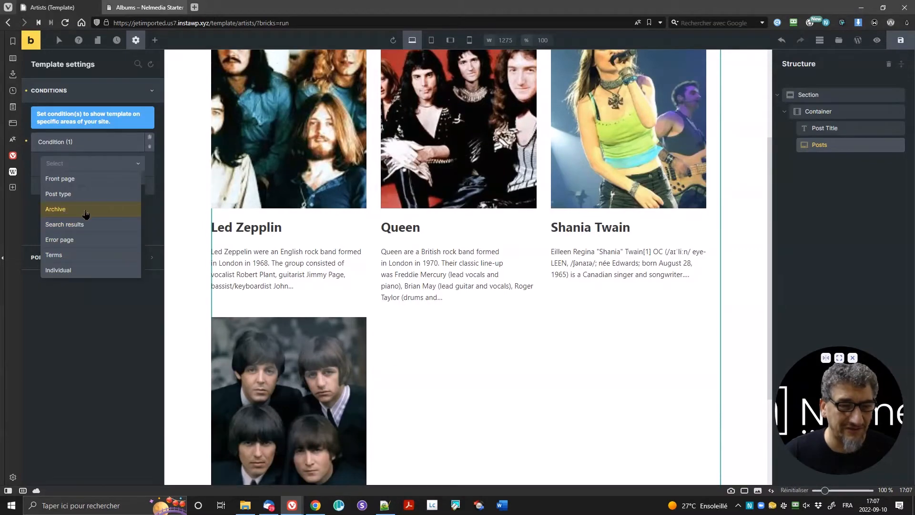
left_click(55, 212)
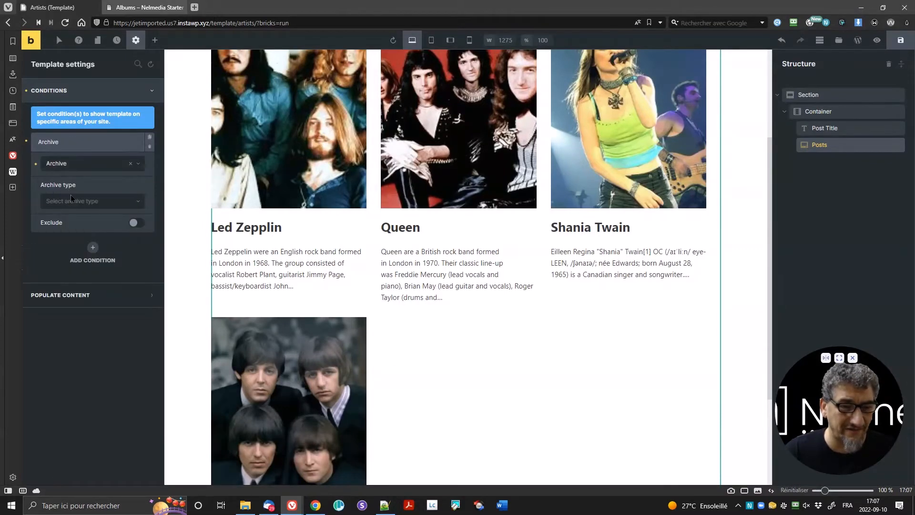
left_click(72, 201)
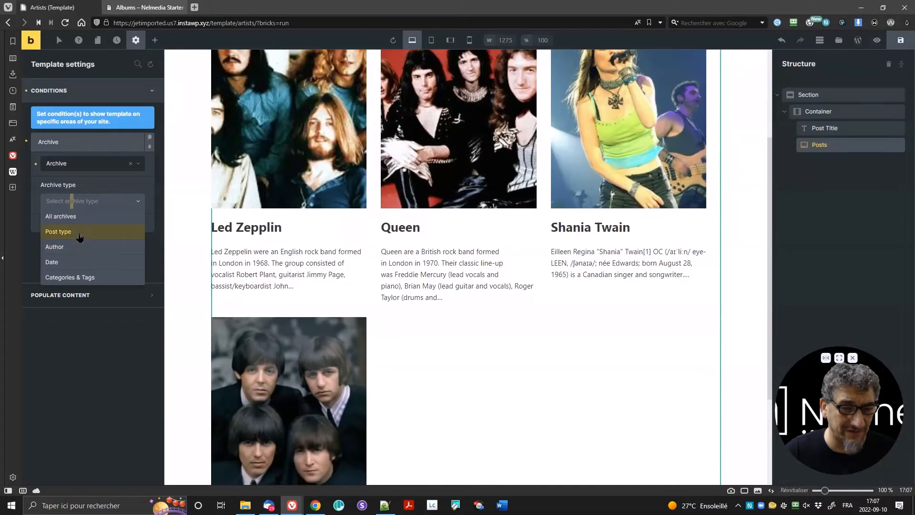
left_click(79, 231)
left_click(81, 240)
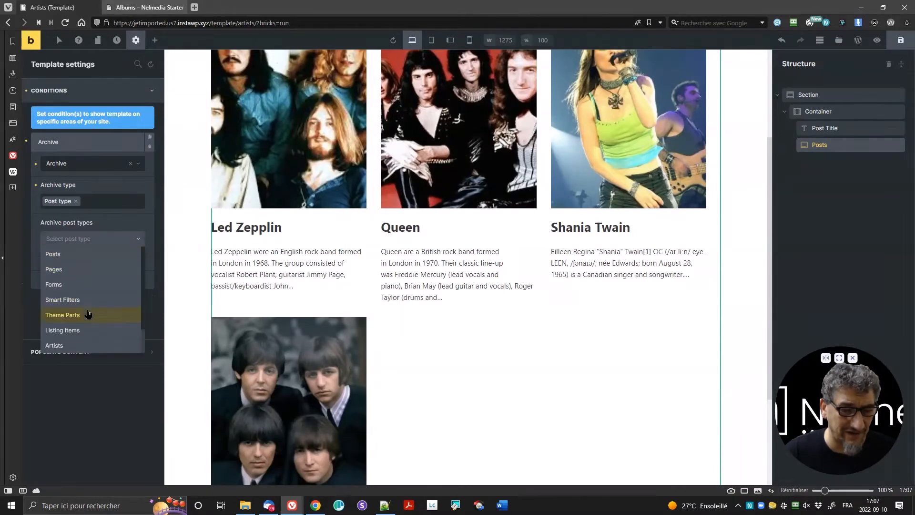
left_click(84, 345)
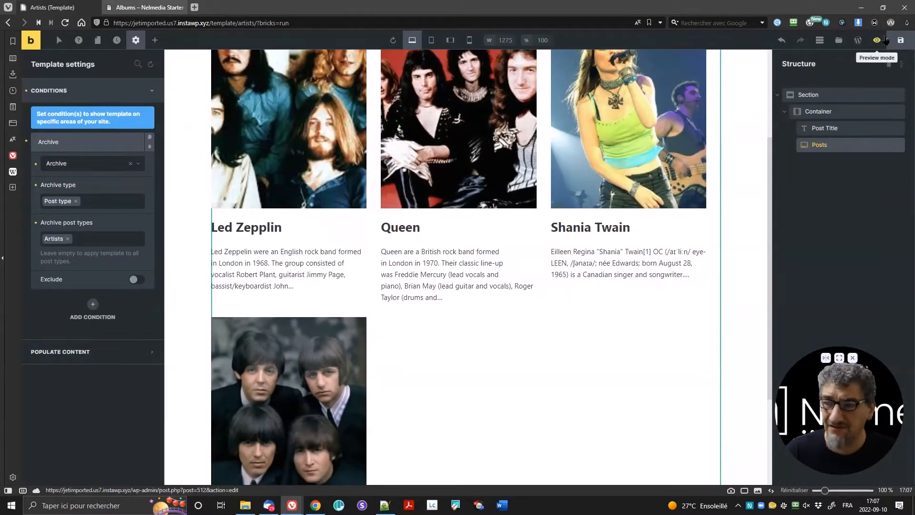
left_click(900, 40)
left_click(143, 7)
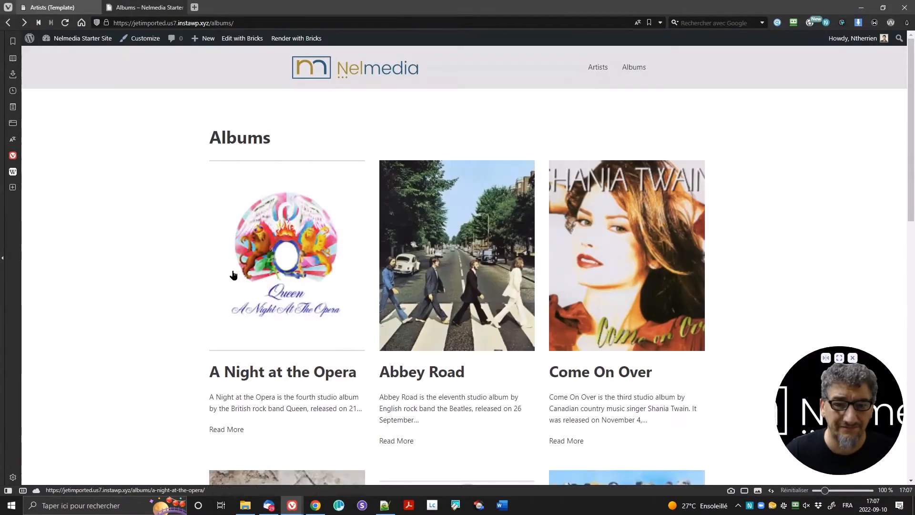
left_click(599, 71)
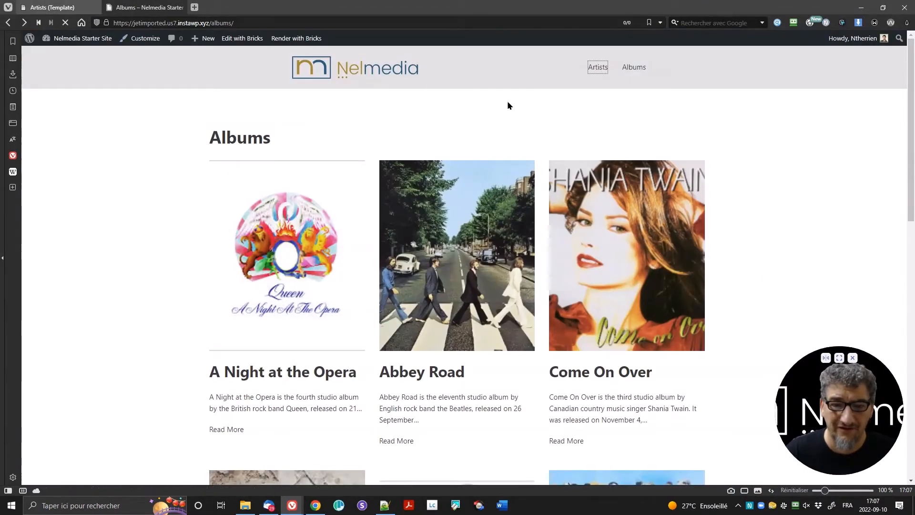
scroll(480, 210, "down", 3)
scroll(474, 220, "down", 3)
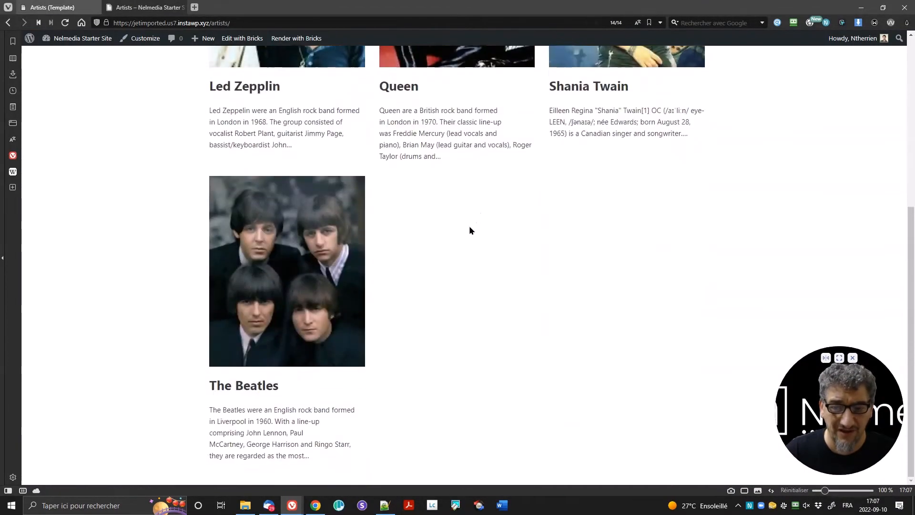
scroll(469, 229, "up", 5)
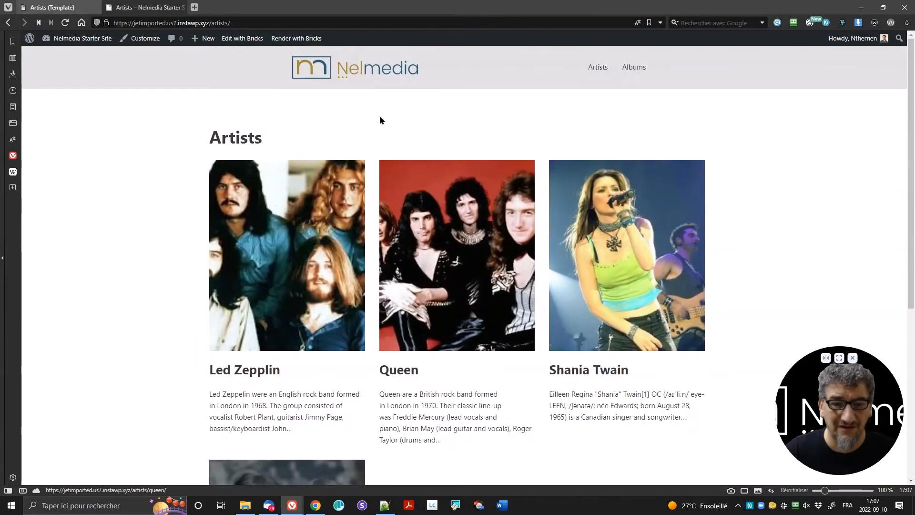
left_click(469, 220)
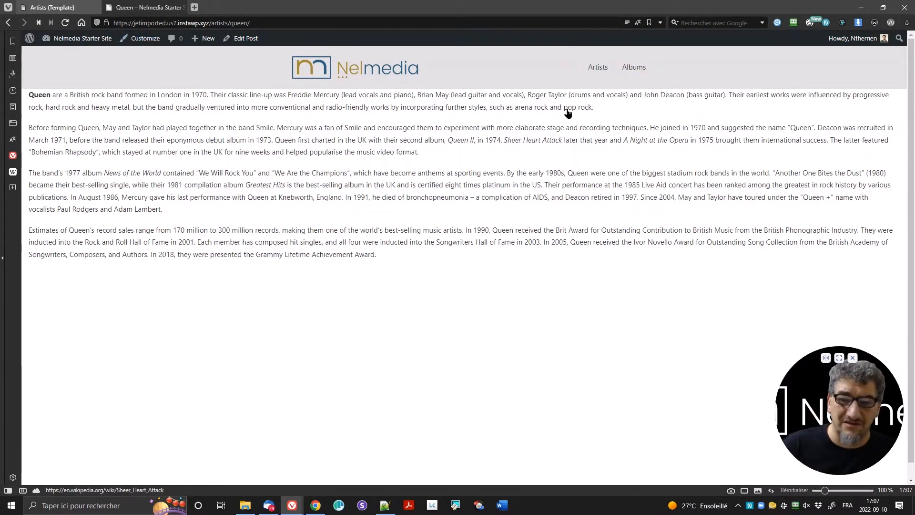
left_click(598, 70)
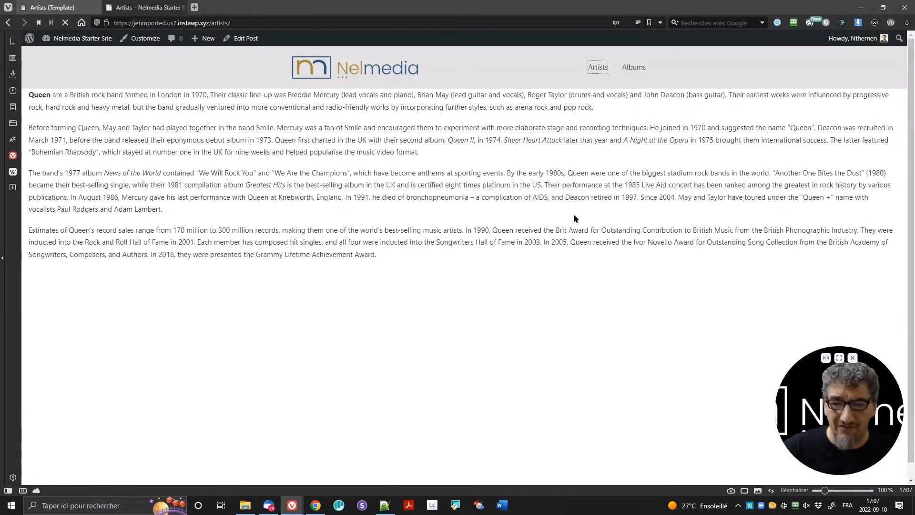
left_click(575, 244)
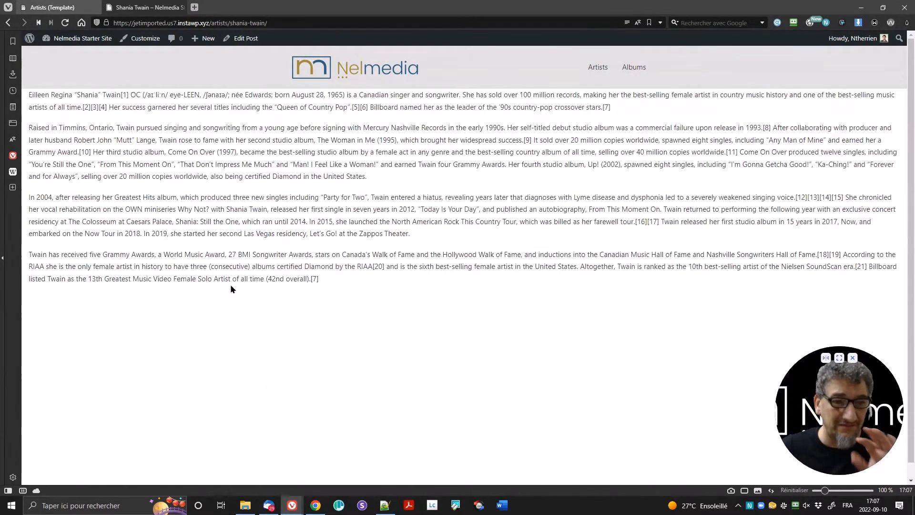
left_click(72, 7)
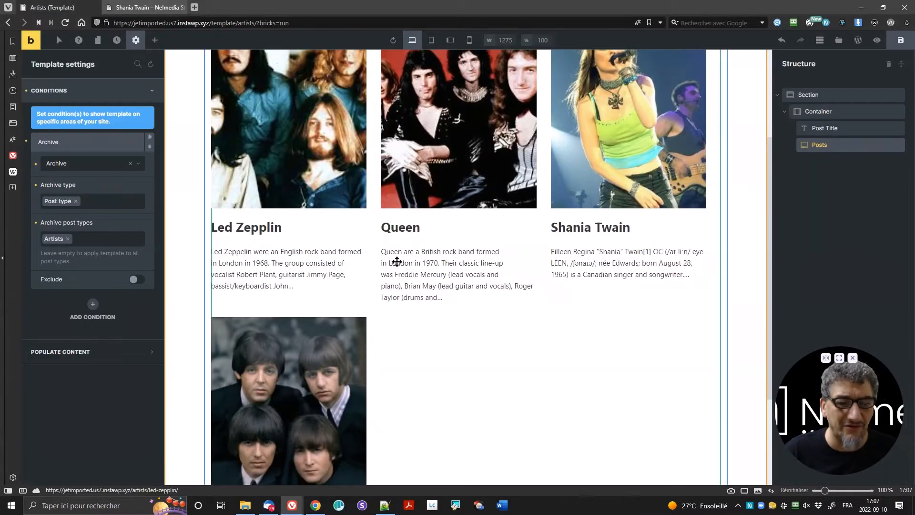
scroll(613, 269, "up", 3)
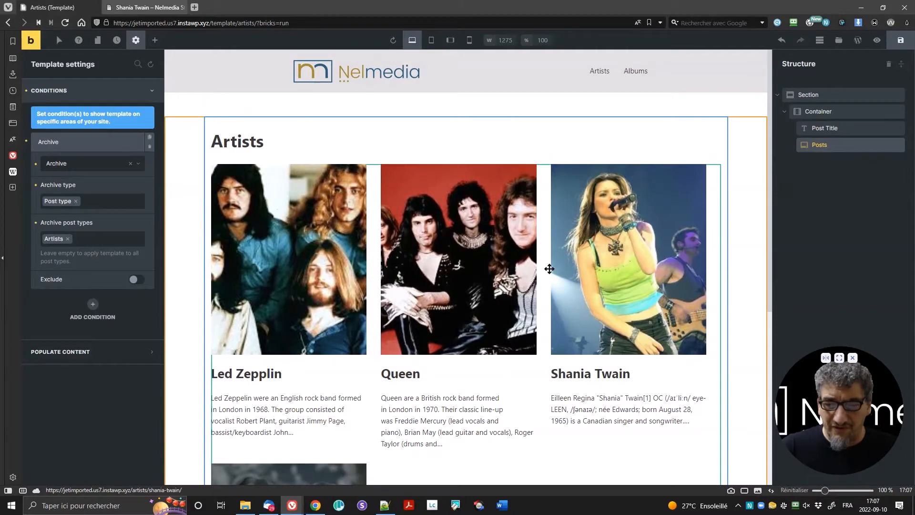
scroll(518, 267, "down", 1)
scroll(517, 266, "down", 2)
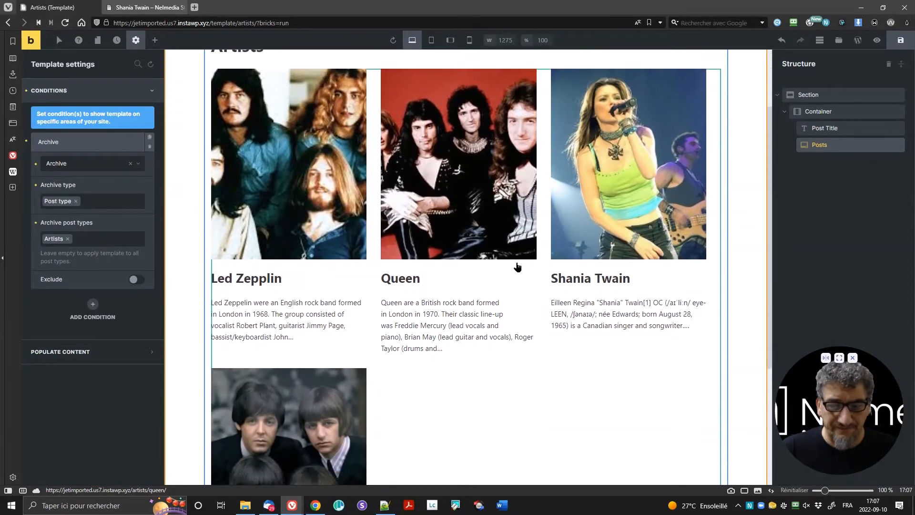
scroll(513, 260, "up", 3)
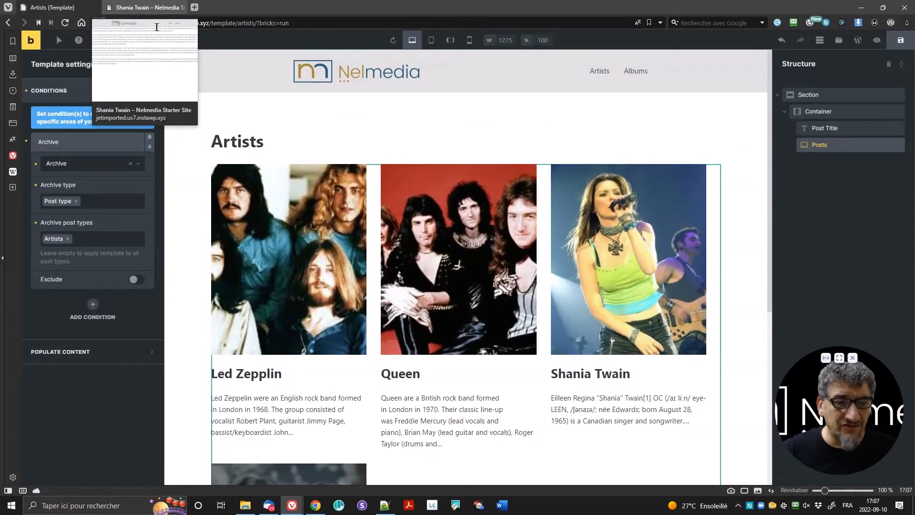
left_click(140, 7)
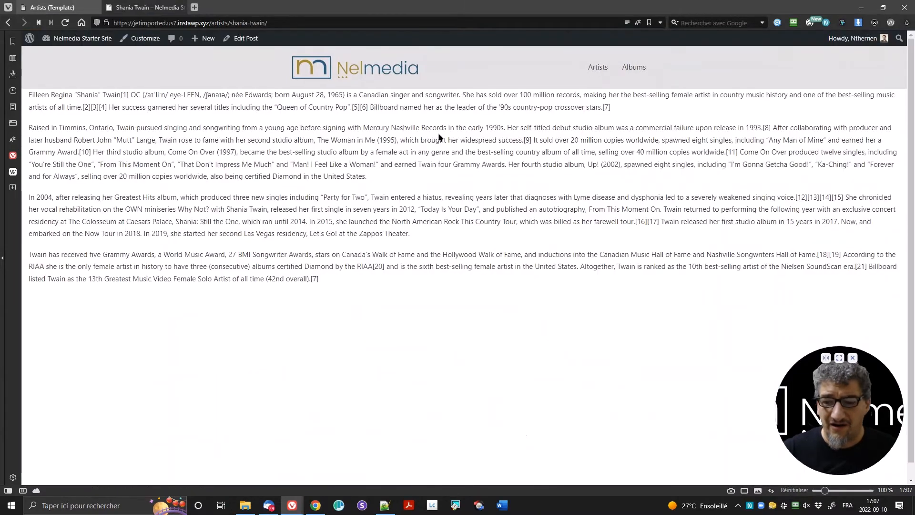
left_click(48, 7)
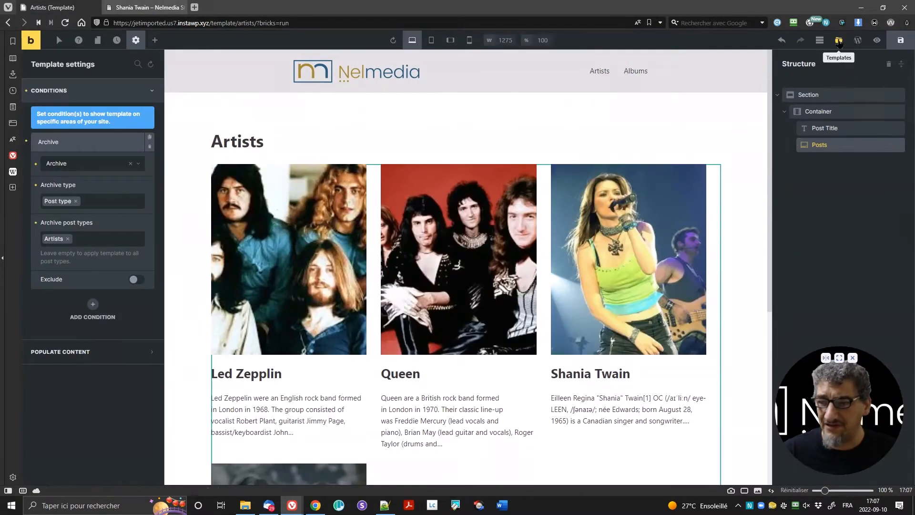
Step: Create a Single-type template titled 'Single Artist' and open it for editing
left_click(838, 41)
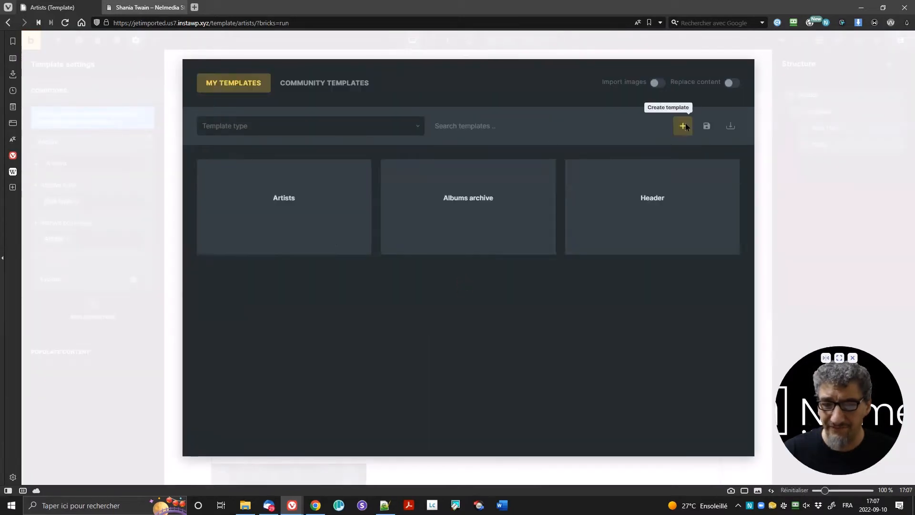
left_click(683, 128)
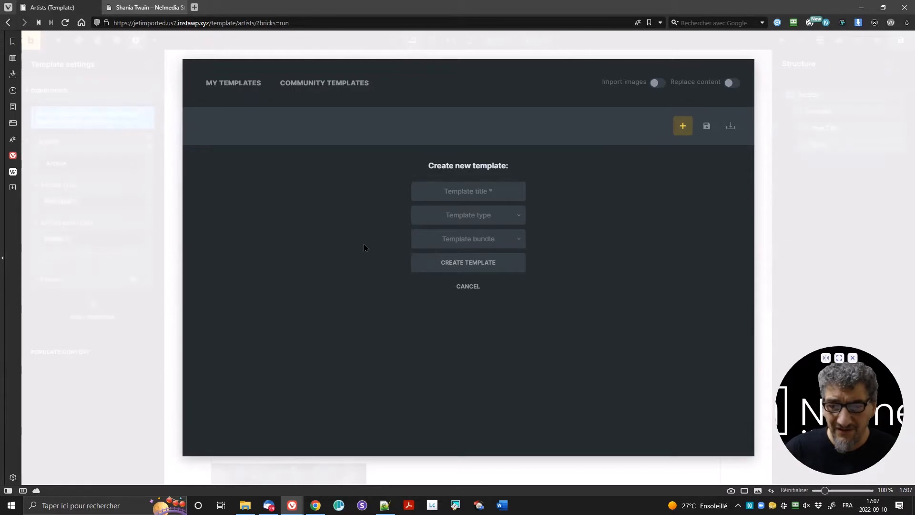
type("Singl")
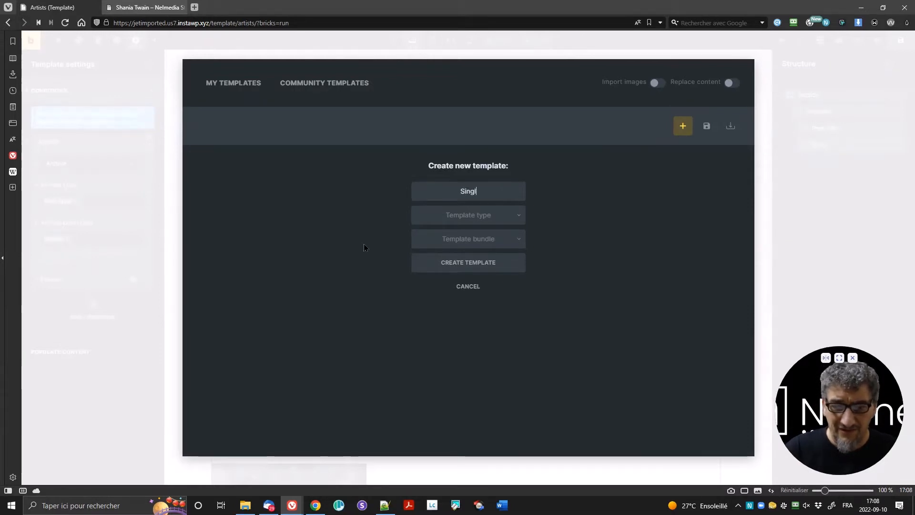
type("e Artist")
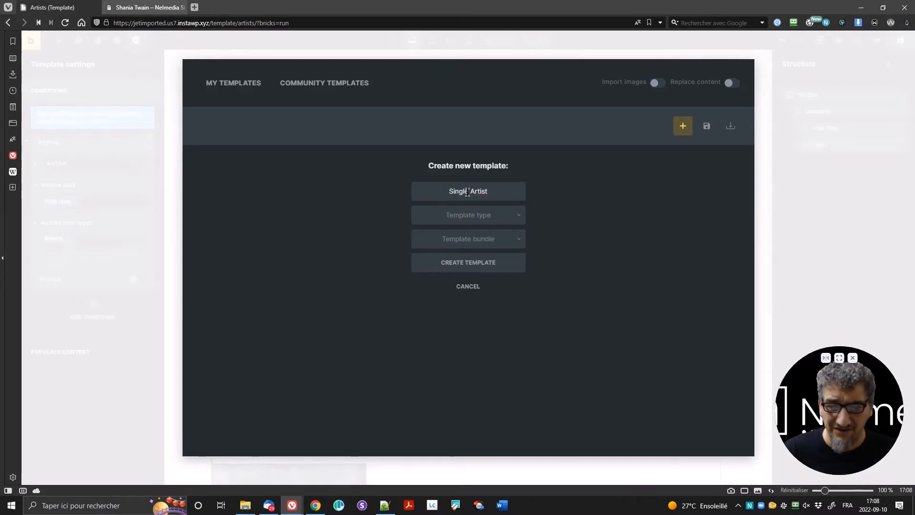
left_click(489, 222)
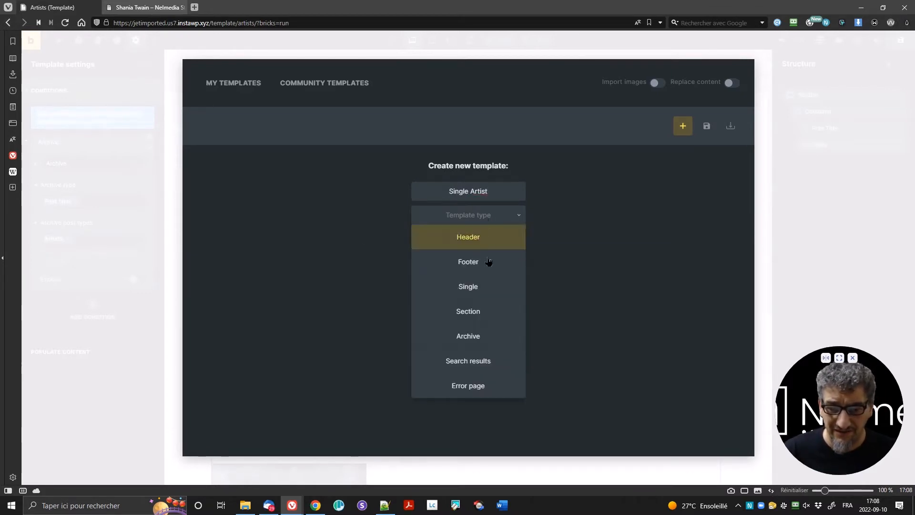
left_click(486, 289)
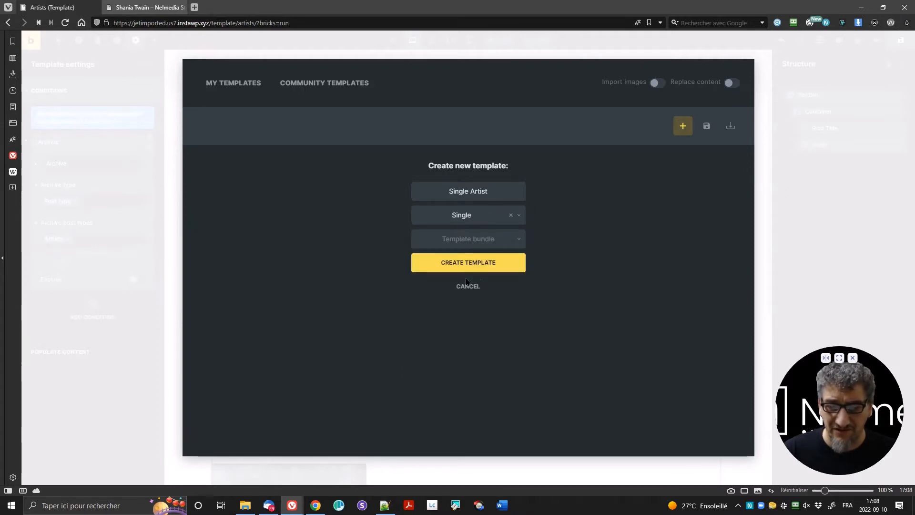
left_click(479, 264)
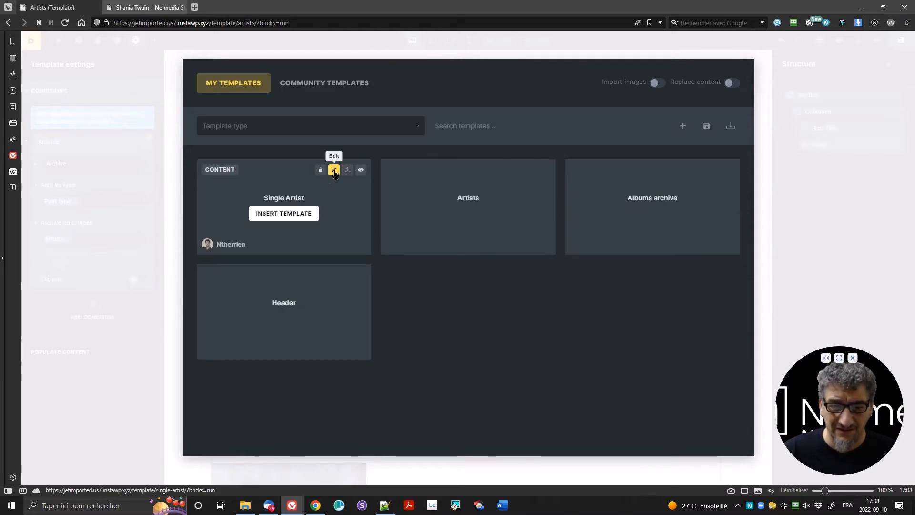
left_click(334, 170)
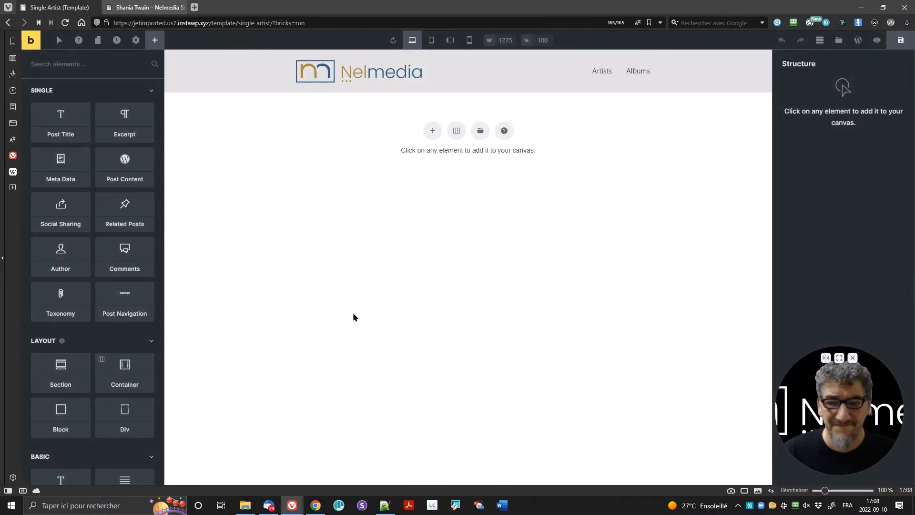
Step: Add a single-block section and place a Heading element inside it
left_click(454, 136)
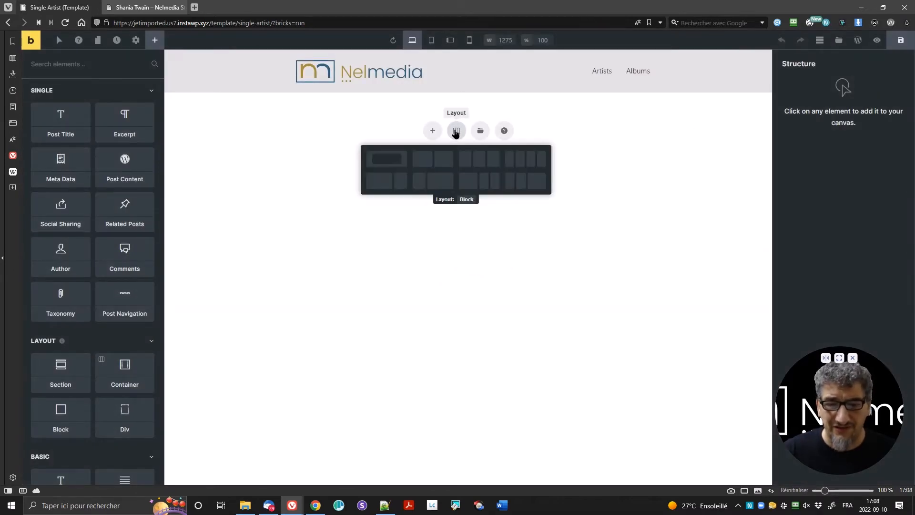
left_click(388, 158)
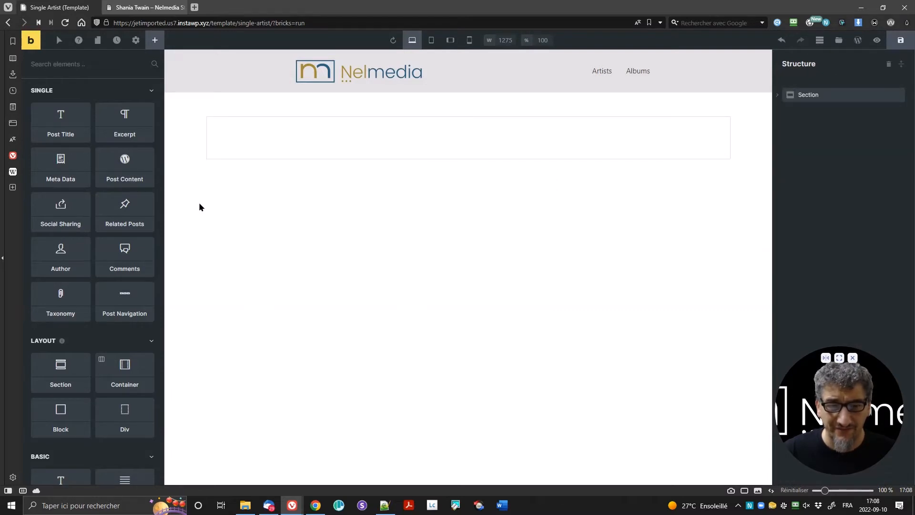
scroll(60, 367, "down", 5)
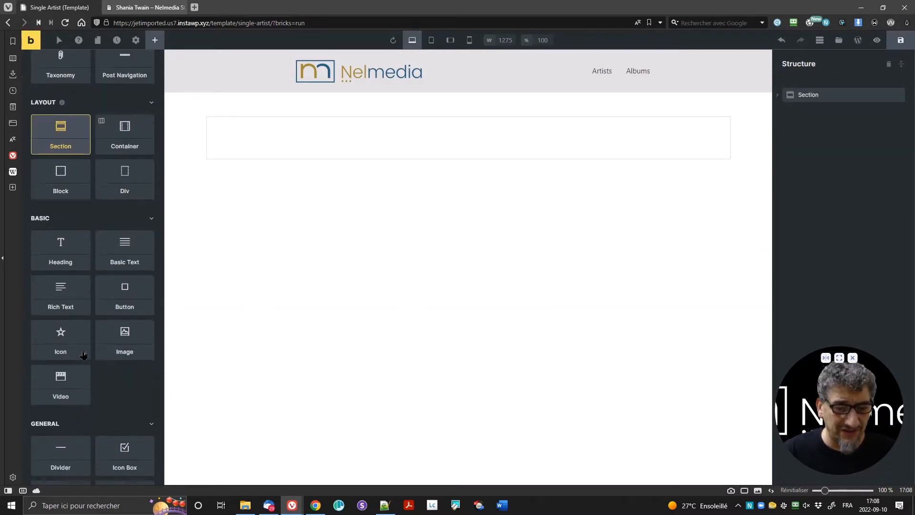
left_click_drag(60, 254, 266, 134)
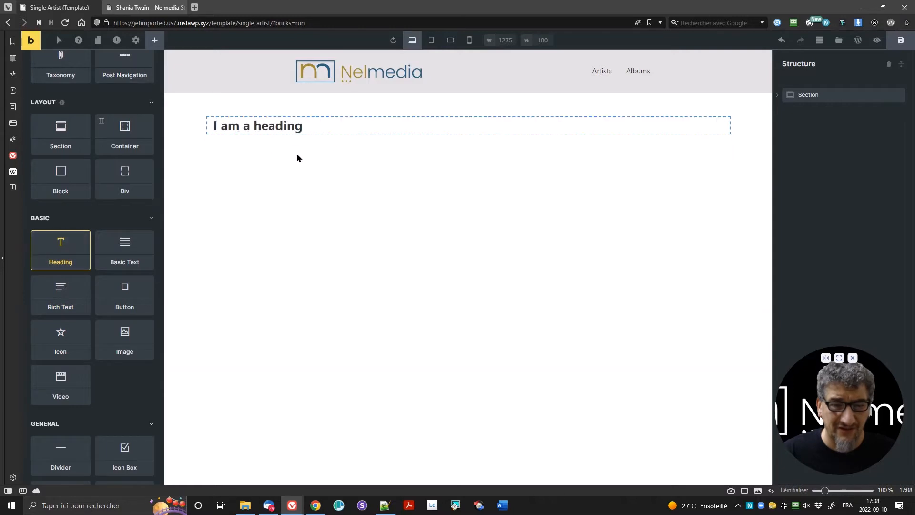
left_click(250, 126)
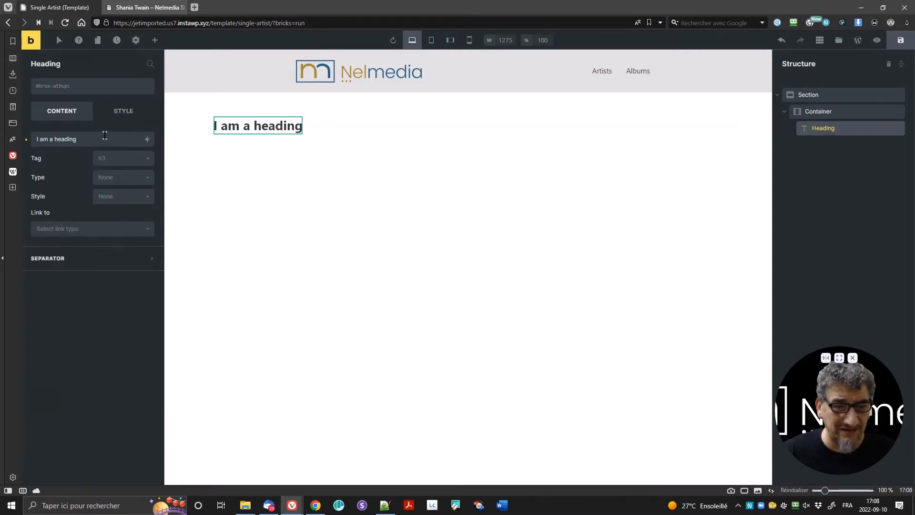
left_click_drag(105, 139, 14, 142)
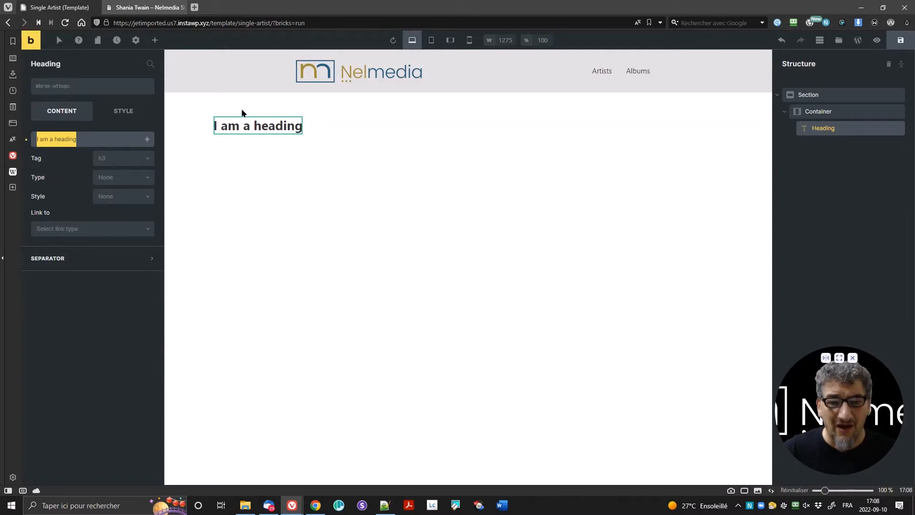
Step: Delete the placeholder heading and drop a Post Title element into the section
left_click(138, 7)
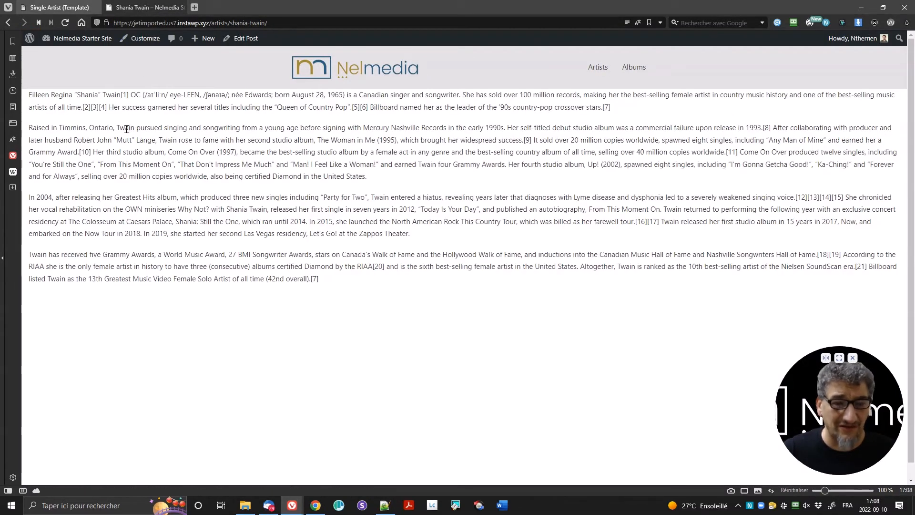
left_click(52, 7)
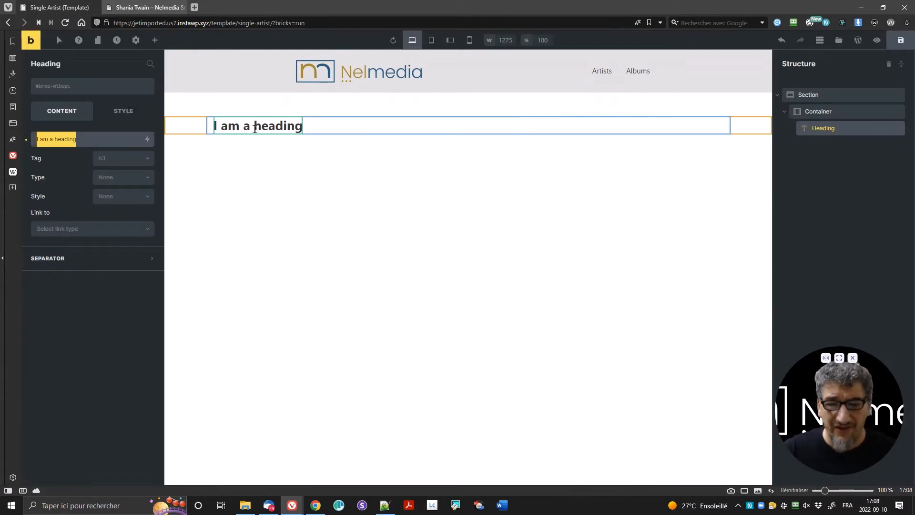
left_click(154, 40)
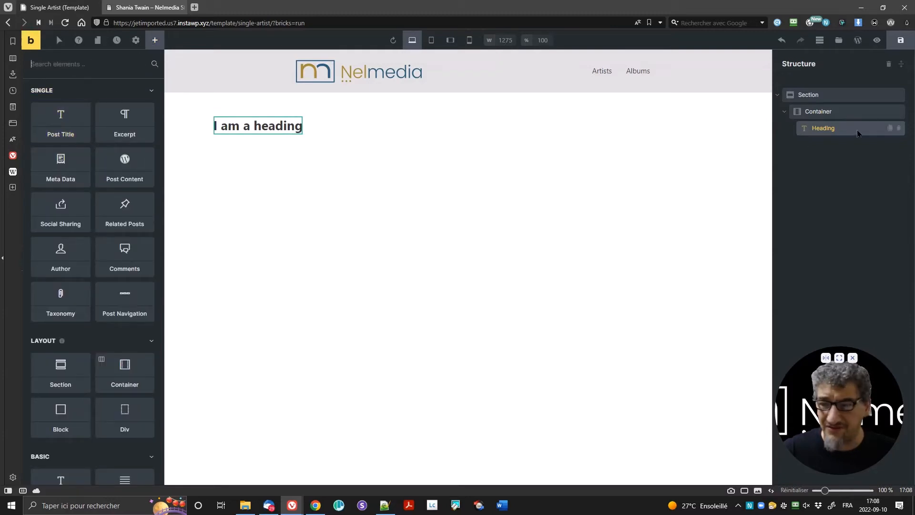
left_click(899, 129)
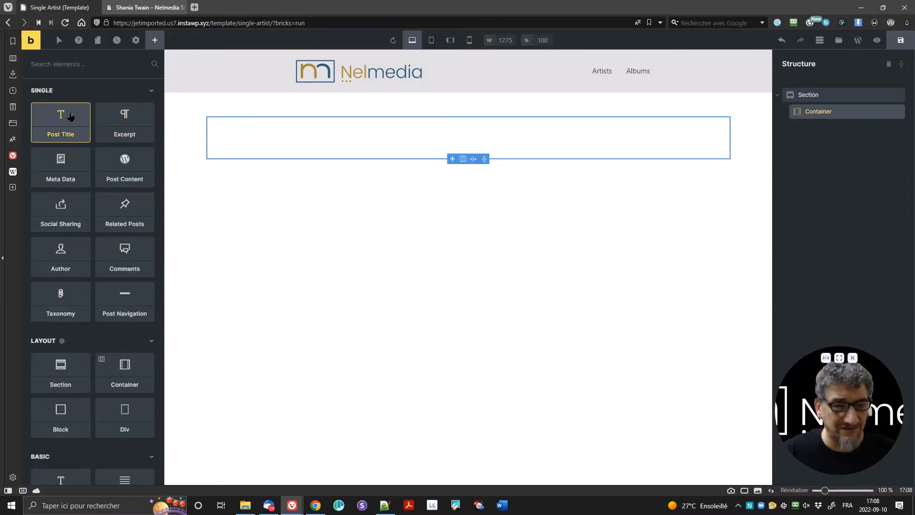
left_click_drag(67, 116, 625, 133)
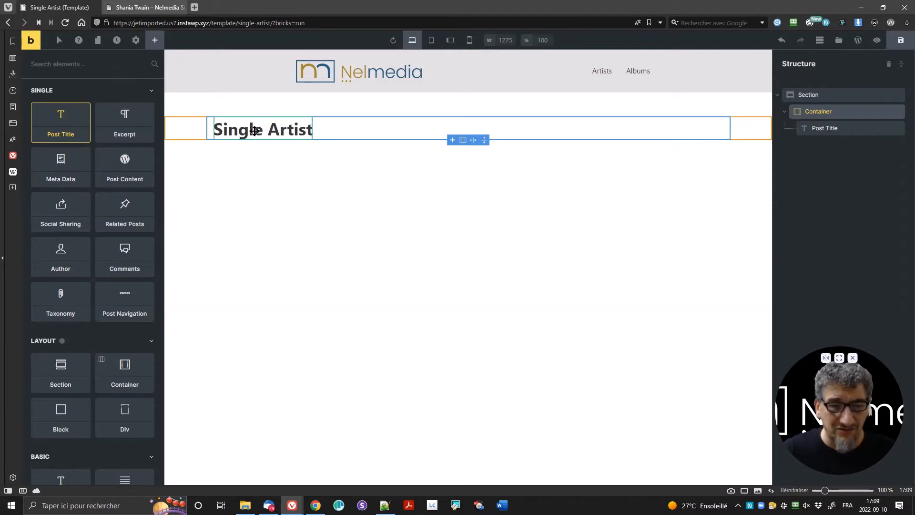
Step: Add a display condition of type Post type set to Artists in Template Settings
left_click(136, 41)
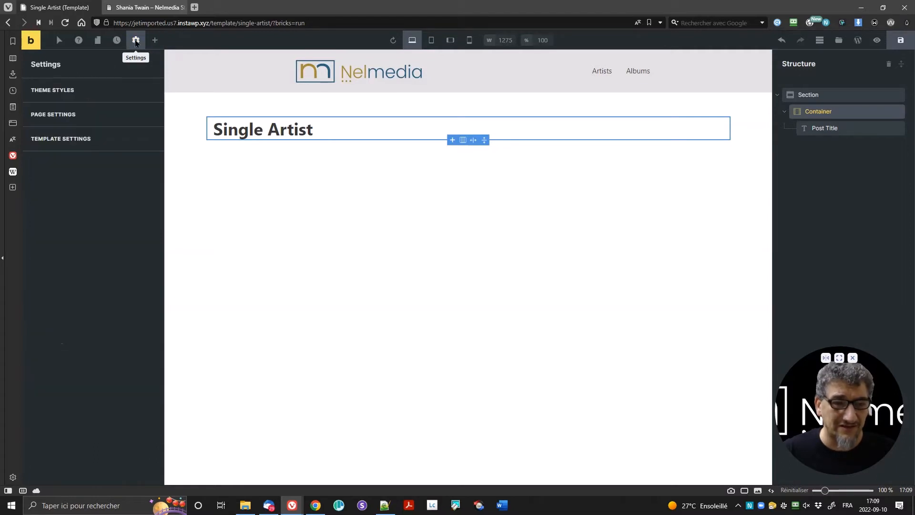
left_click(85, 142)
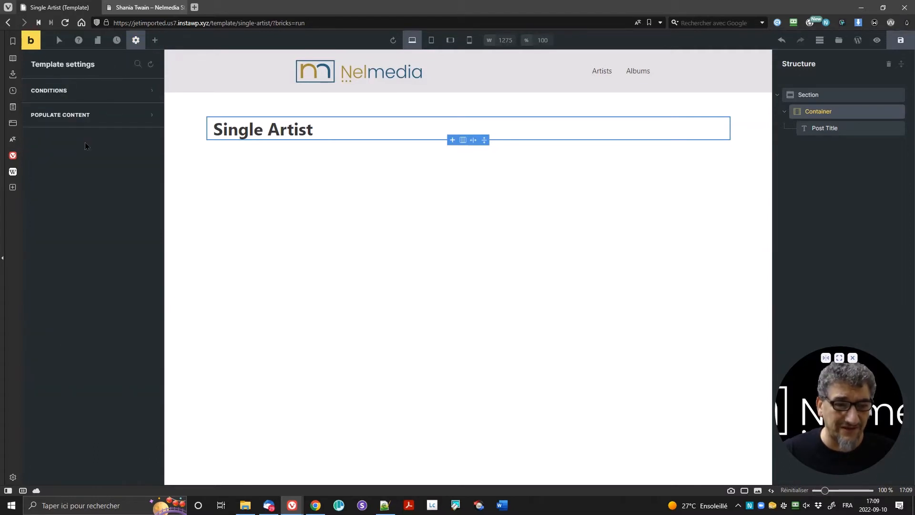
left_click(75, 92)
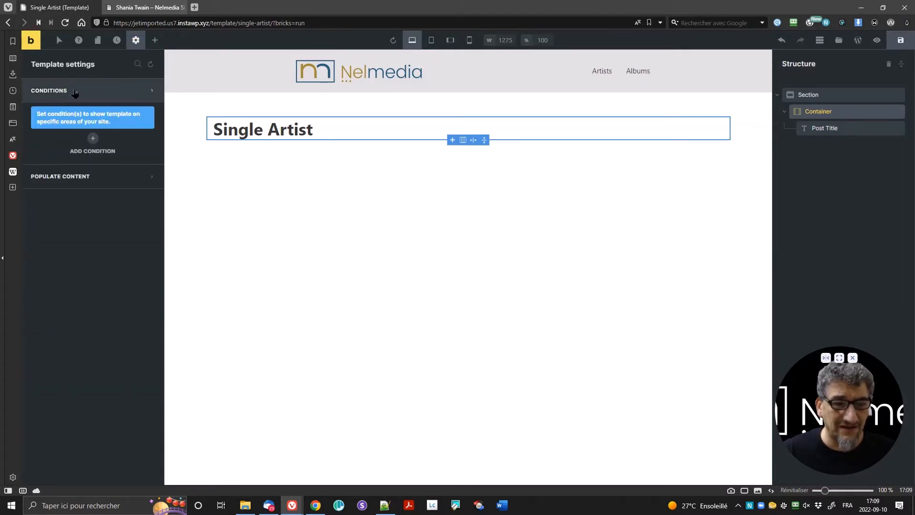
left_click(93, 139)
left_click(80, 167)
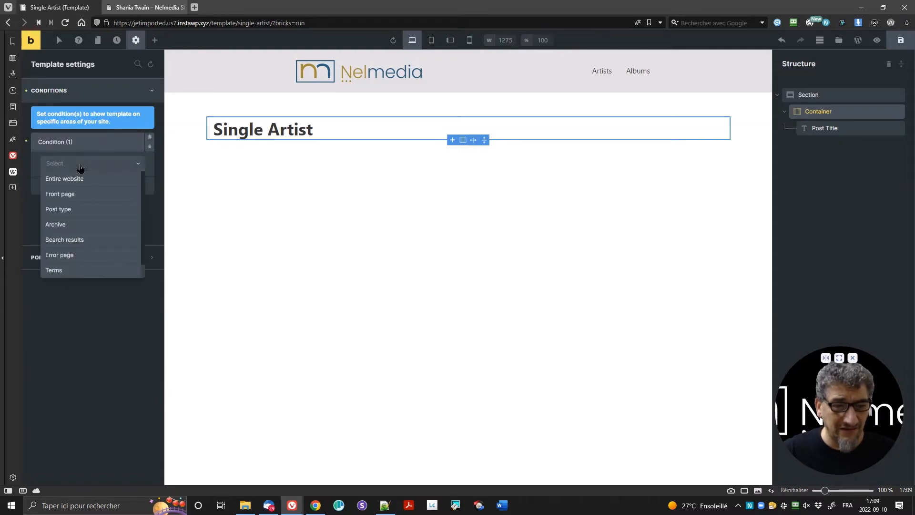
left_click(90, 210)
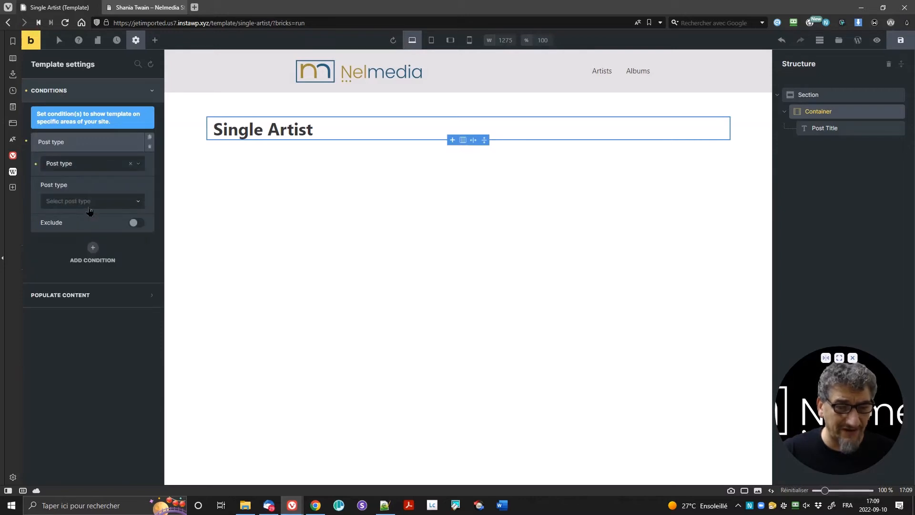
left_click(90, 205)
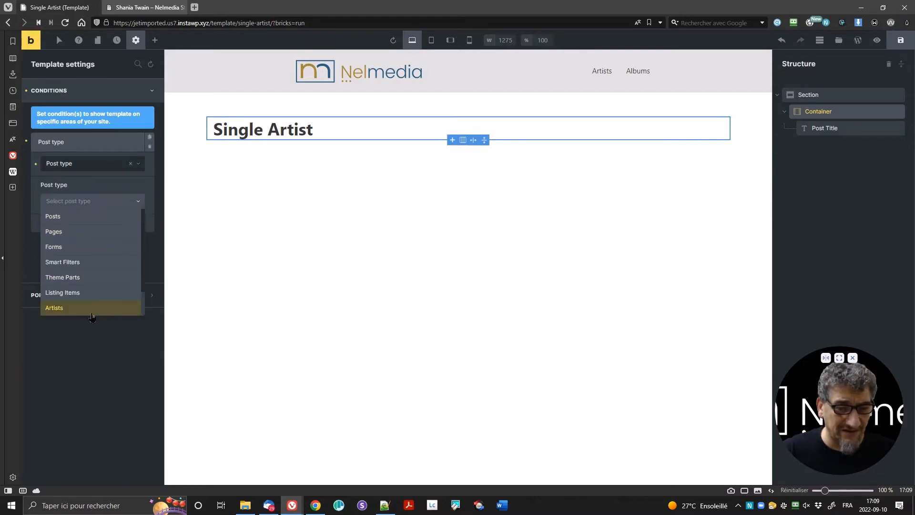
left_click(92, 309)
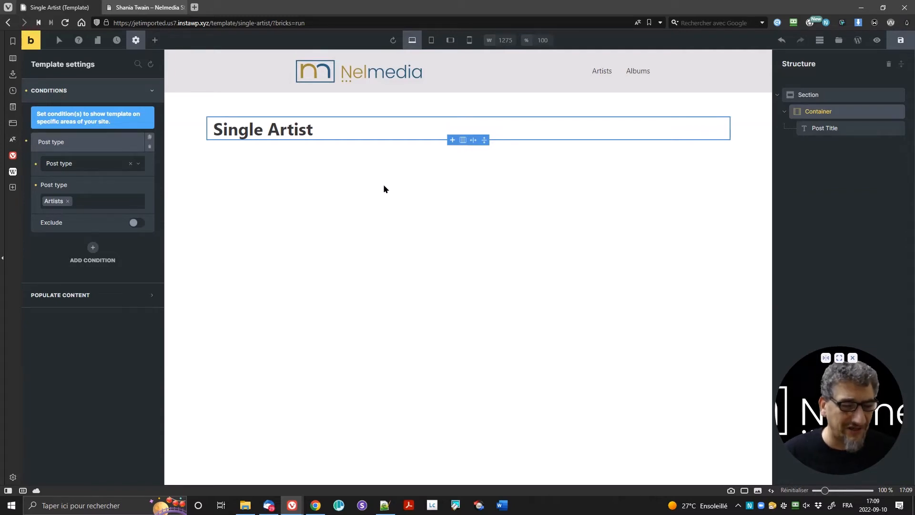
left_click(115, 290)
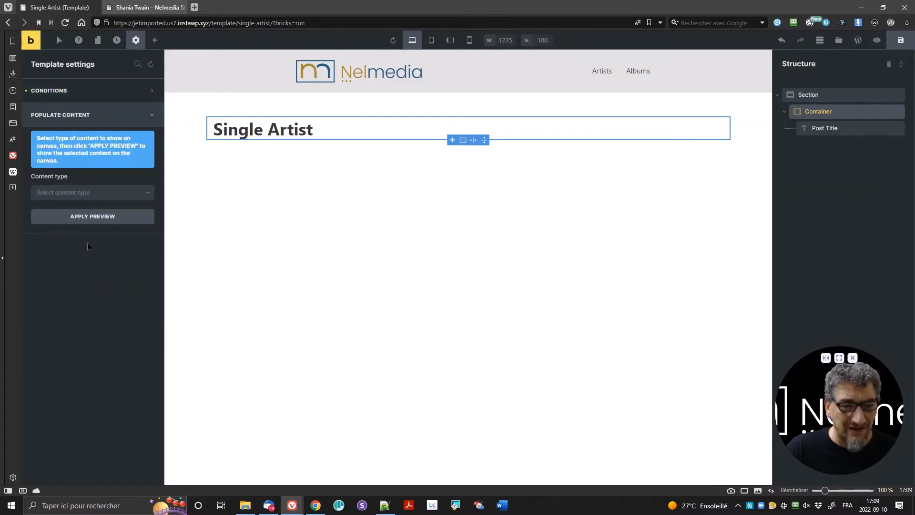
Step: Populate the preview with Single post/page content 'Shania Twain (Artist)' and apply it
left_click(59, 191)
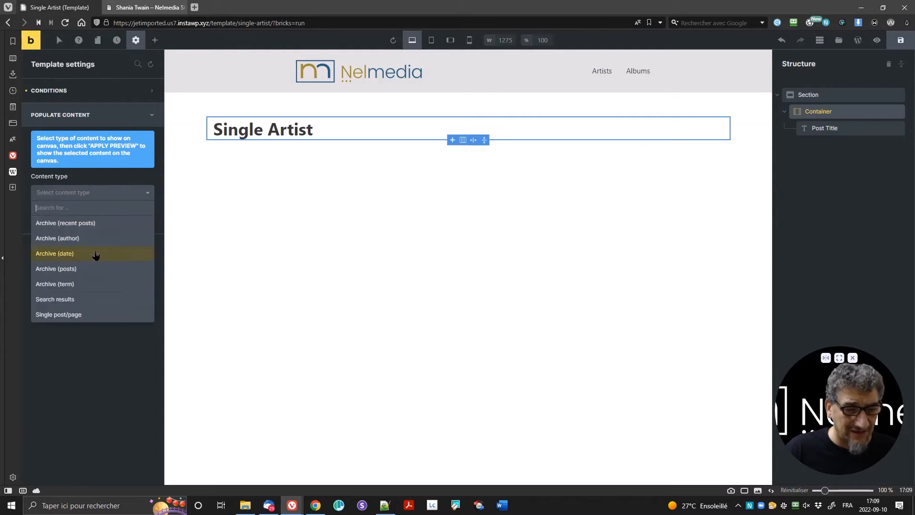
left_click(85, 317)
left_click(71, 228)
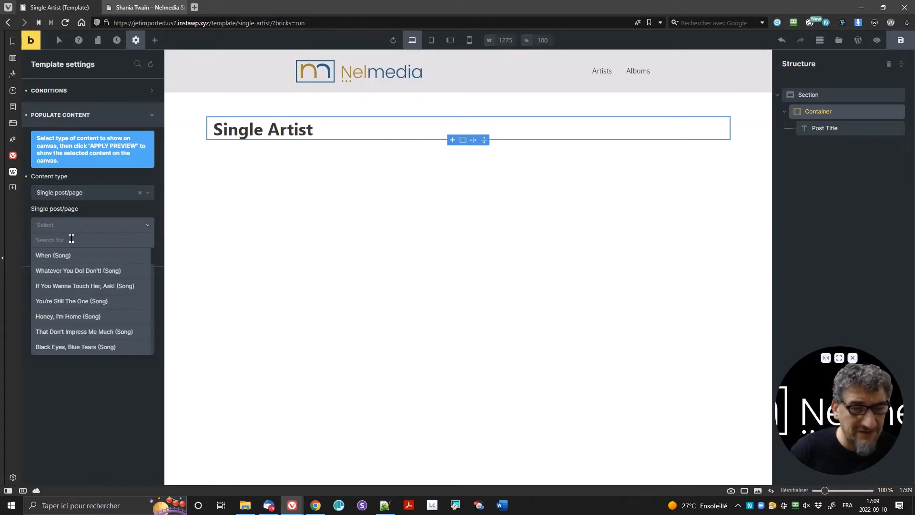
type("sha")
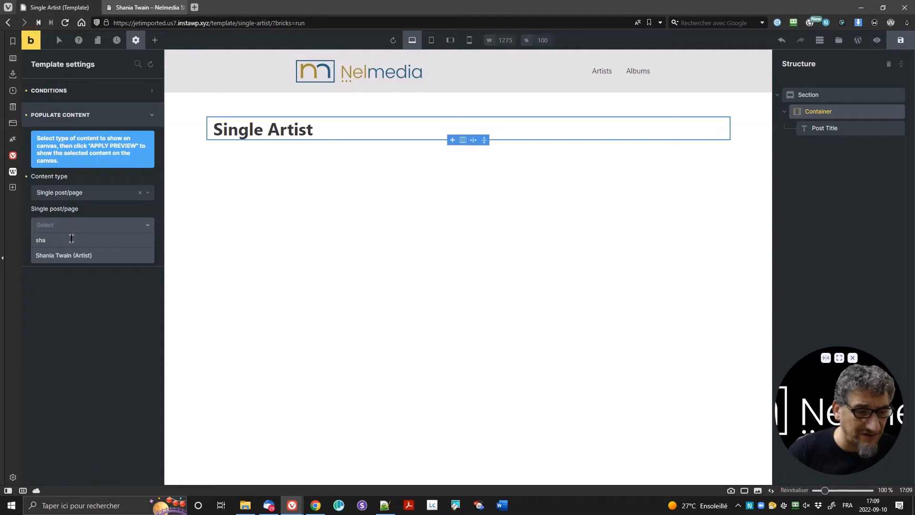
left_click(74, 262)
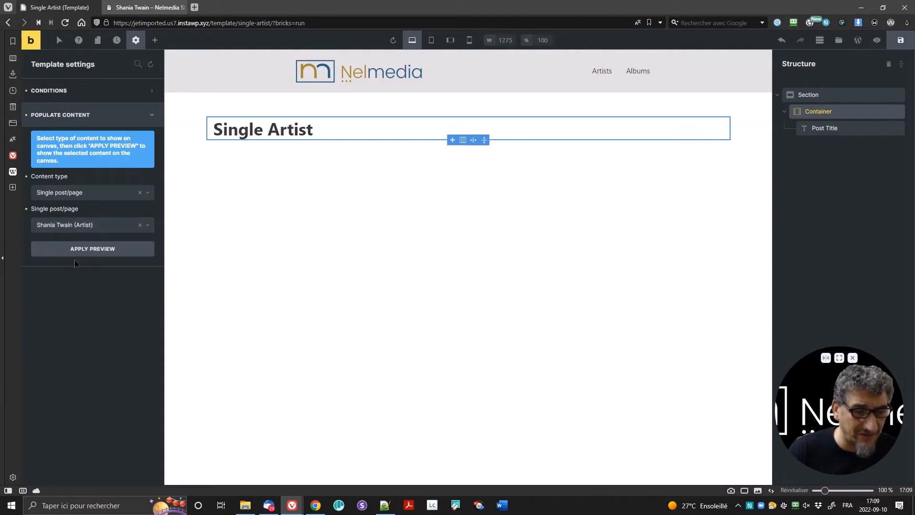
left_click(91, 248)
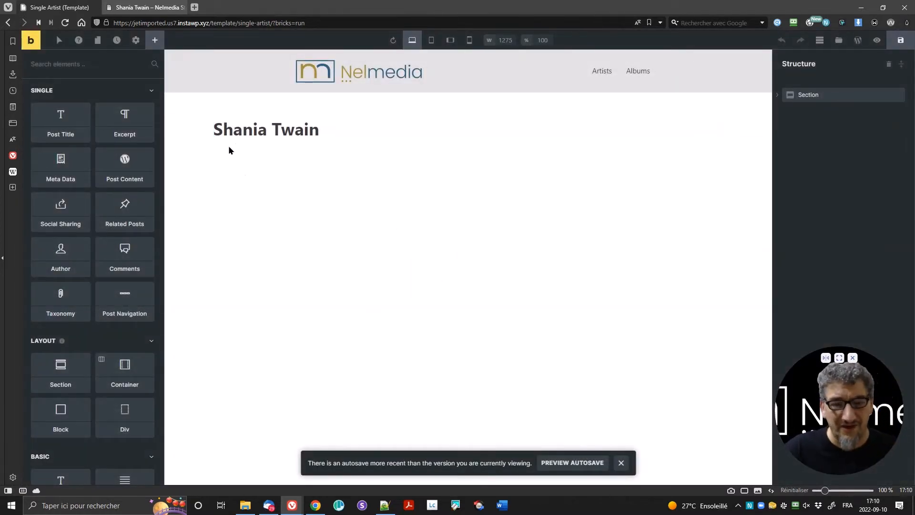
Step: Add a new Heading element into the container below the artist title
left_click(777, 95)
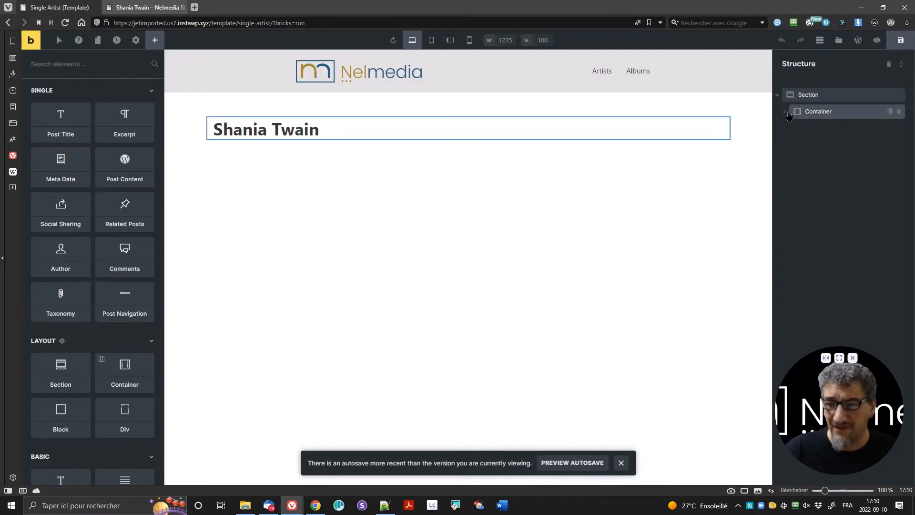
left_click(787, 114)
left_click(784, 112)
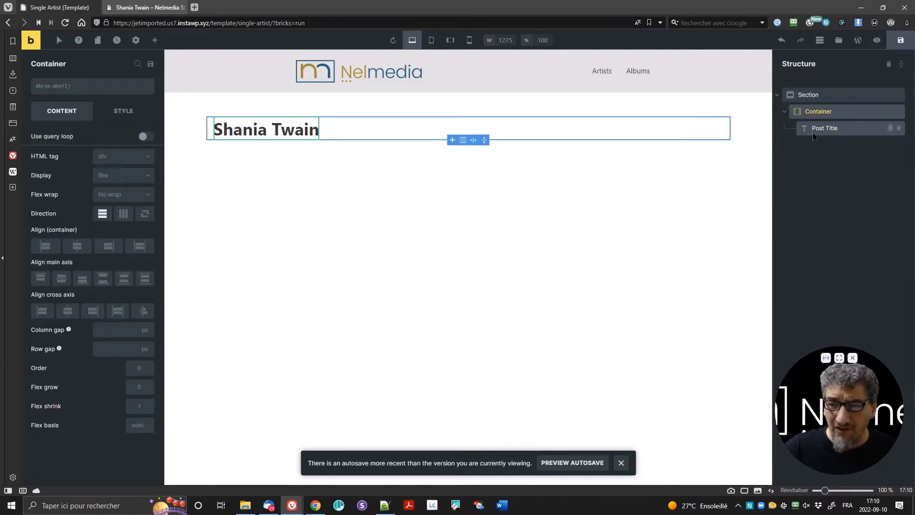
left_click(154, 40)
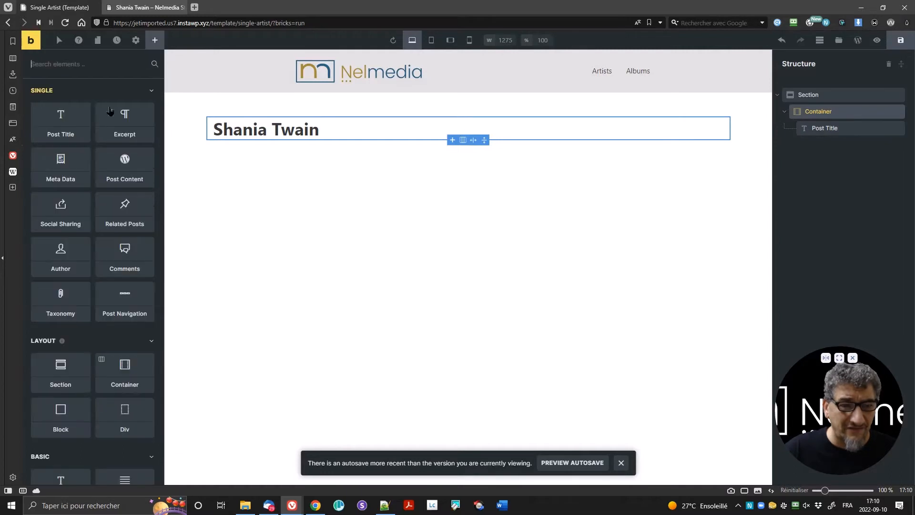
scroll(72, 381, "down", 4)
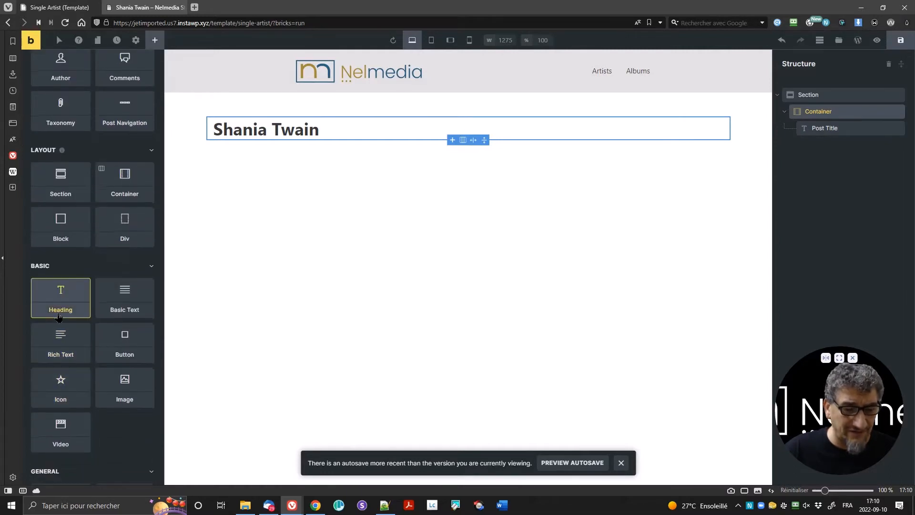
left_click_drag(59, 309, 288, 127)
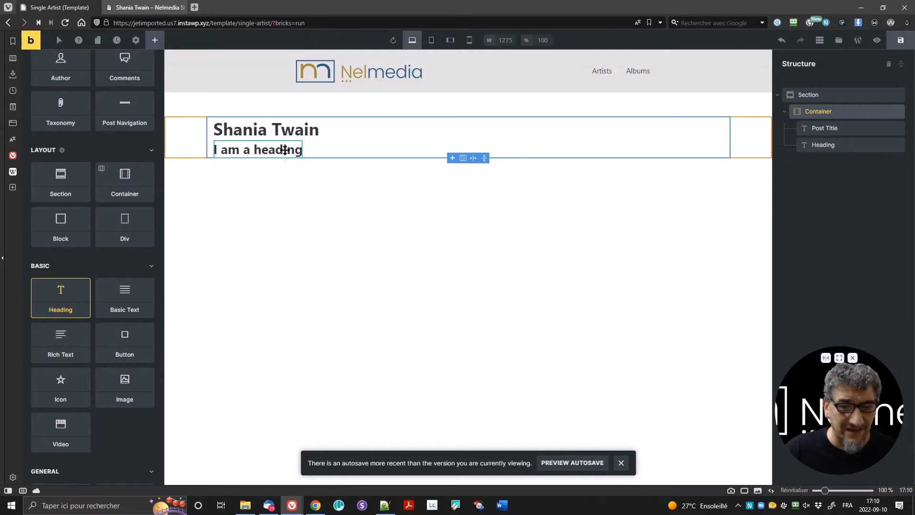
left_click(286, 147)
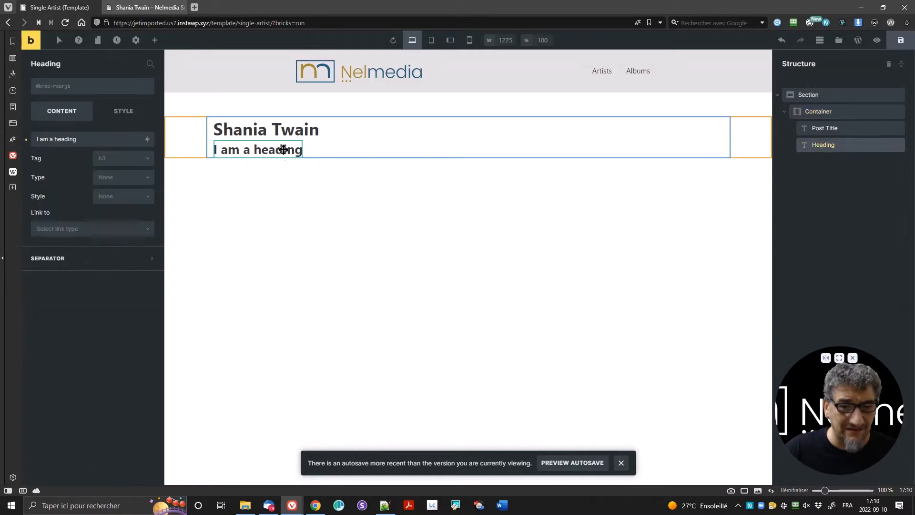
Step: Insert the Post title dynamic tag into the heading and delete the 'I am a heading' placeholder
left_click(148, 142)
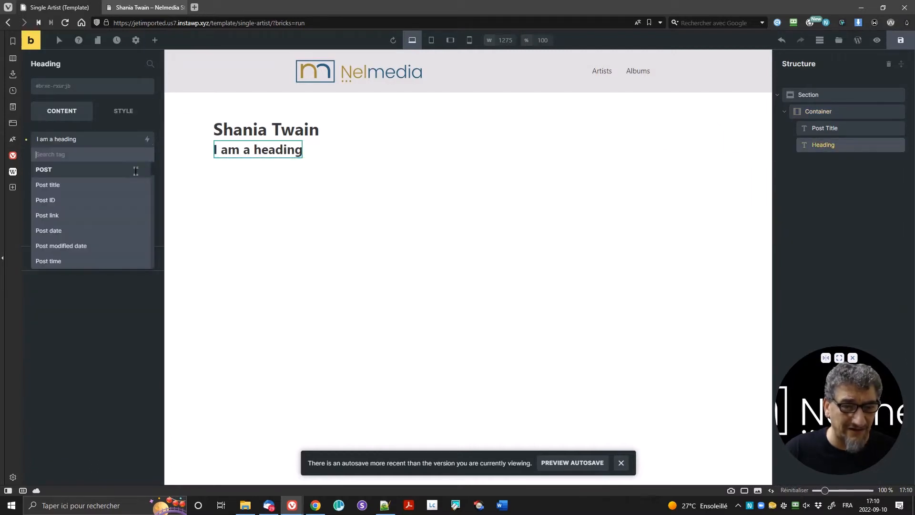
left_click(82, 191)
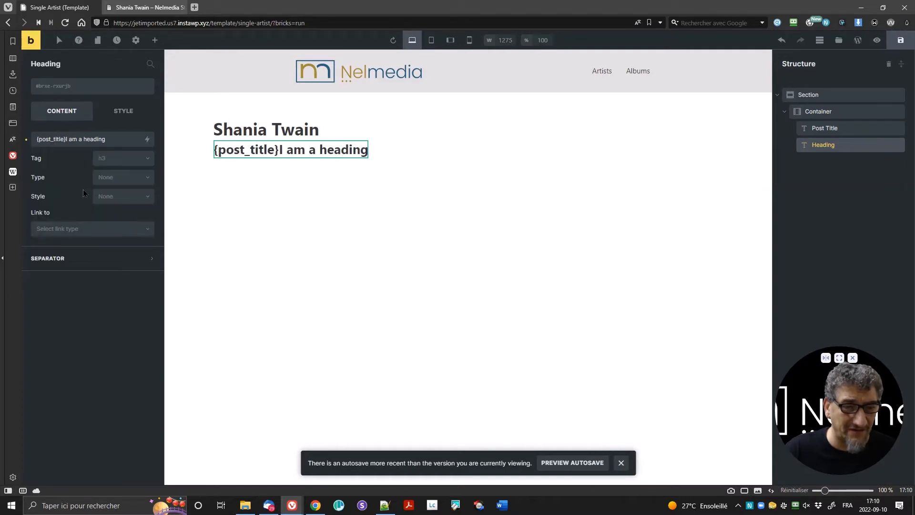
left_click(281, 149)
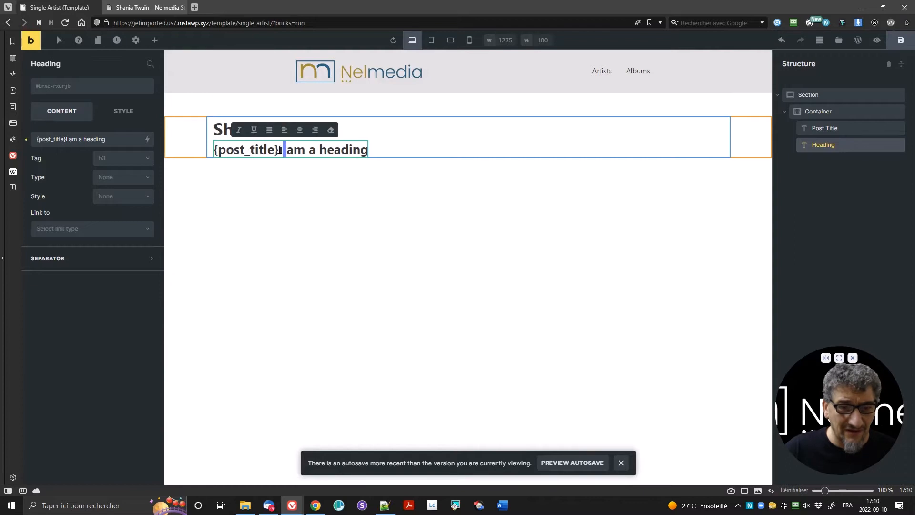
left_click(284, 161)
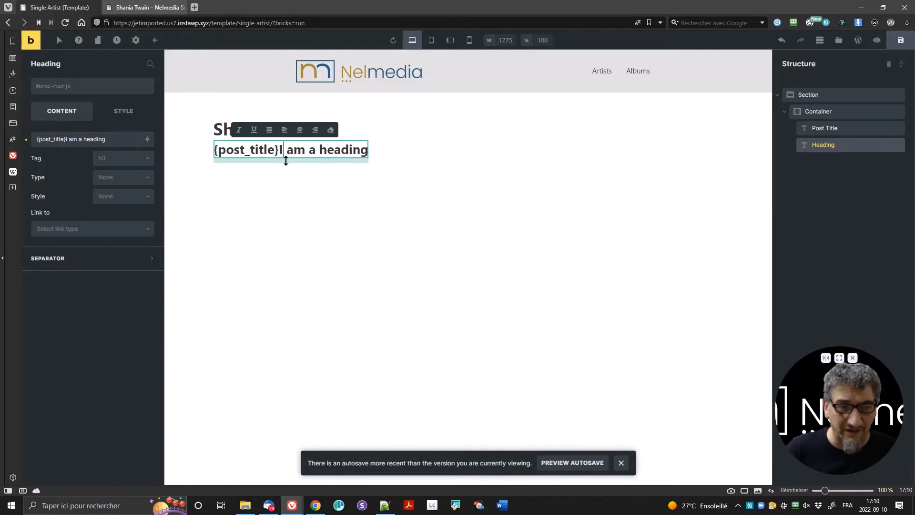
key("shift+End")
key("Delete")
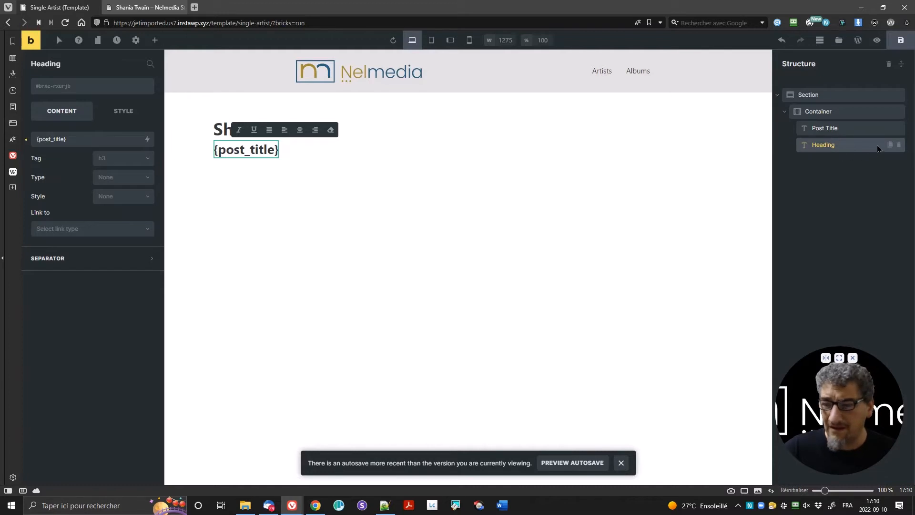
Step: Delete the extra heading, then set Post Title's top and bottom margins to 25 px
left_click(899, 146)
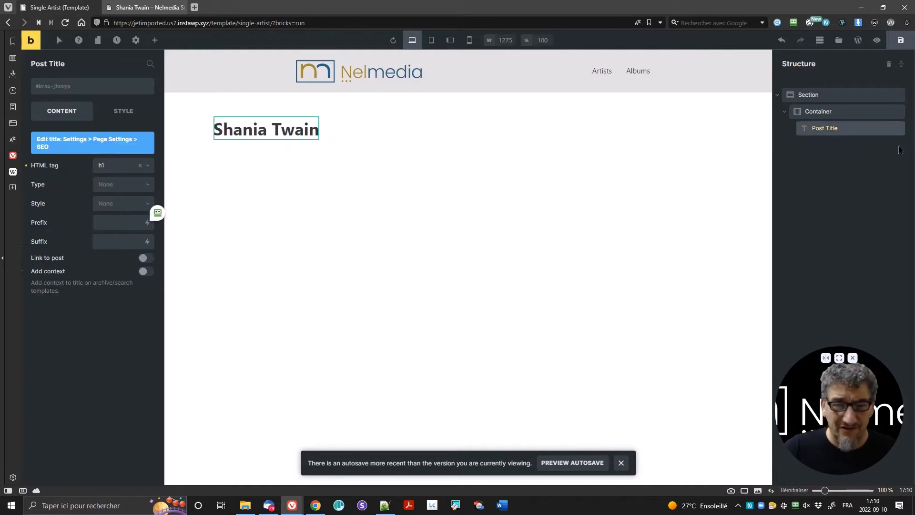
left_click(116, 113)
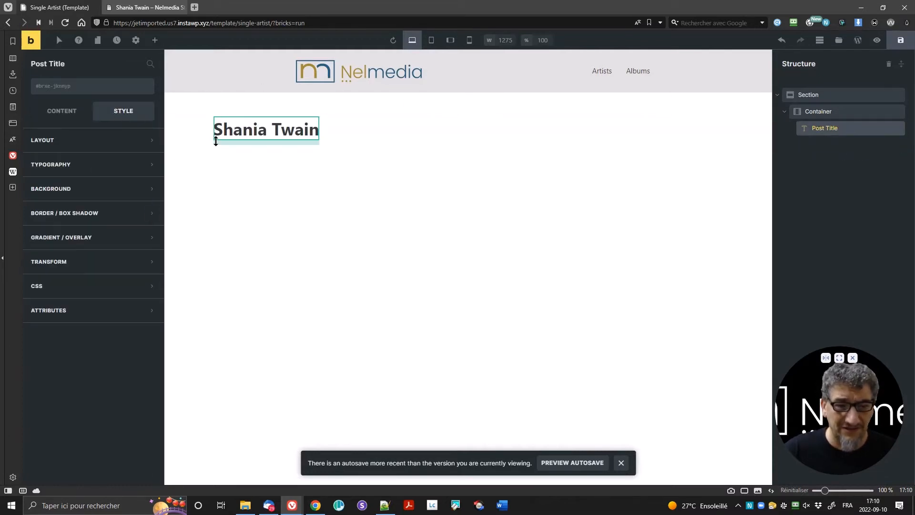
left_click(99, 140)
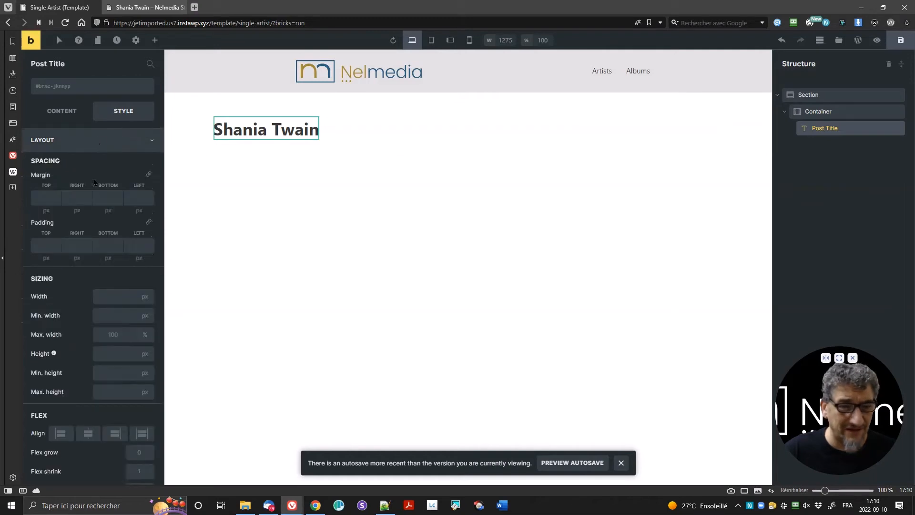
left_click(42, 193)
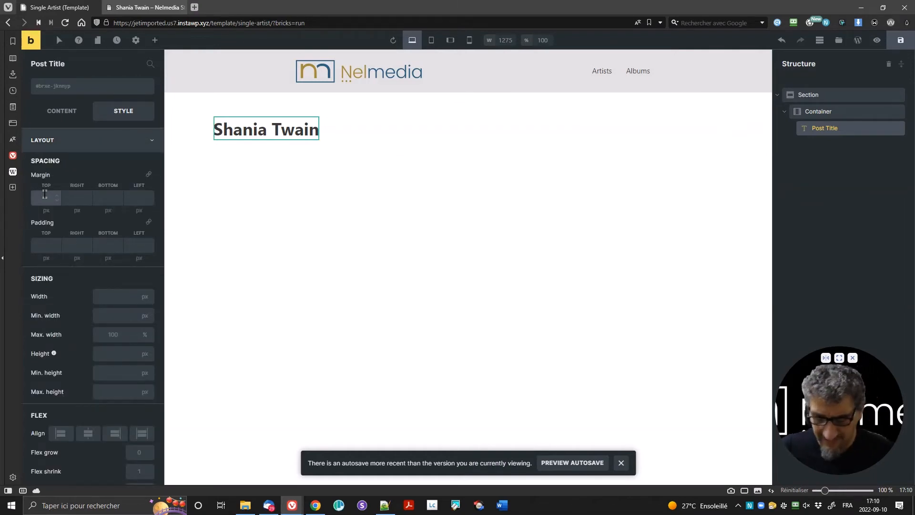
type("25")
left_click(105, 197)
type("25")
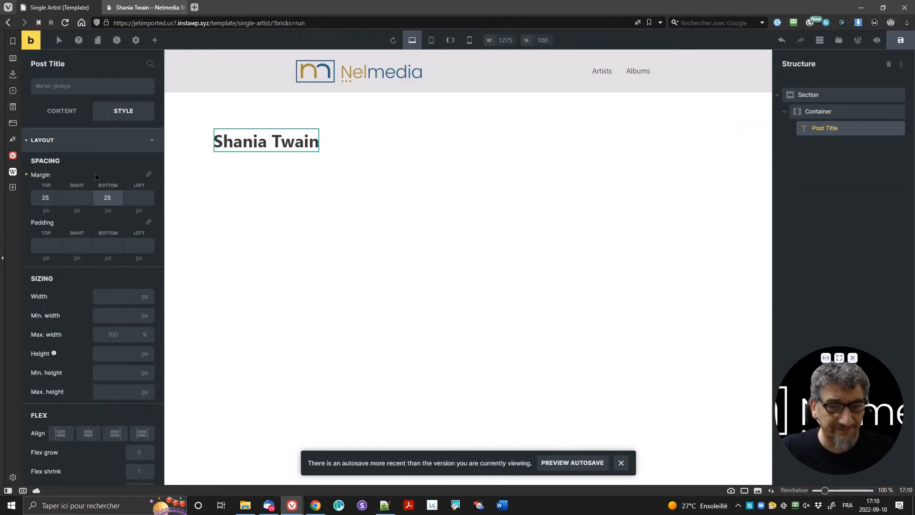
left_click(64, 117)
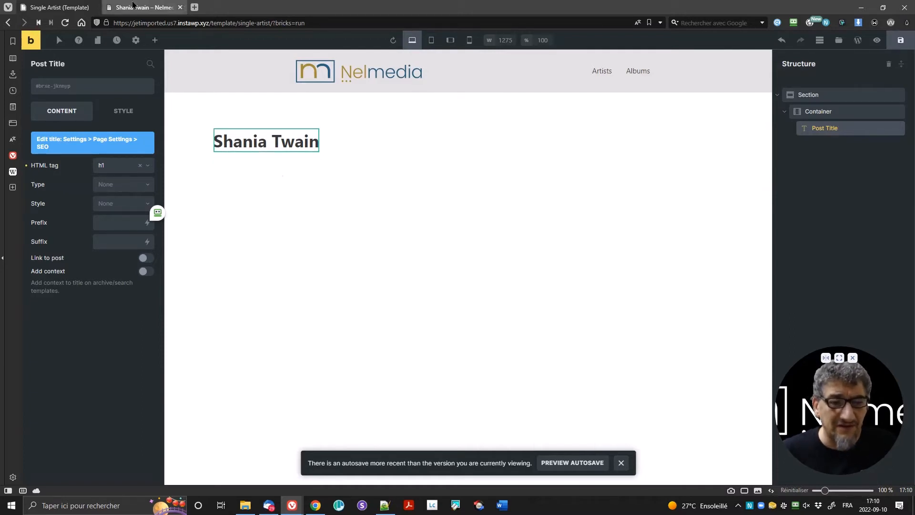
Step: Add an Image element below the title using the post's featured image
left_click(154, 40)
scroll(102, 260, "down", 5)
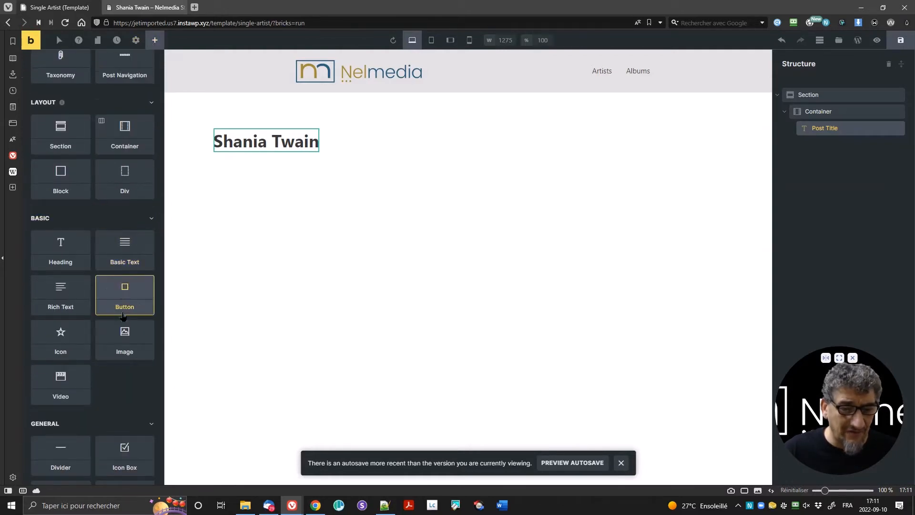
left_click_drag(121, 342, 238, 160)
scroll(116, 172, "up", 5)
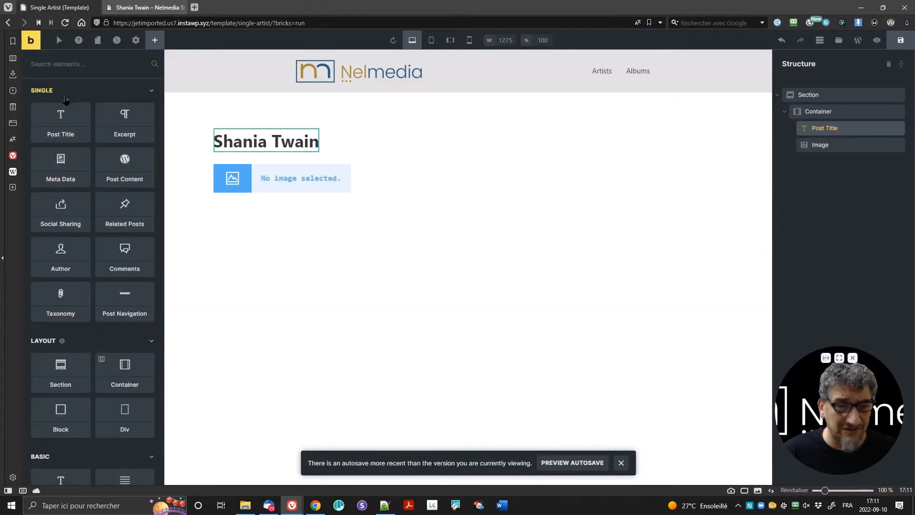
left_click(280, 180)
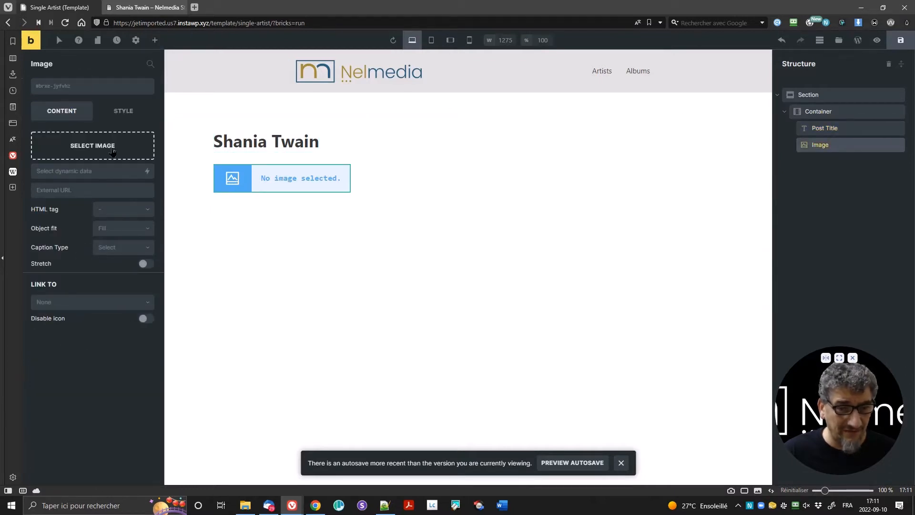
left_click(148, 175)
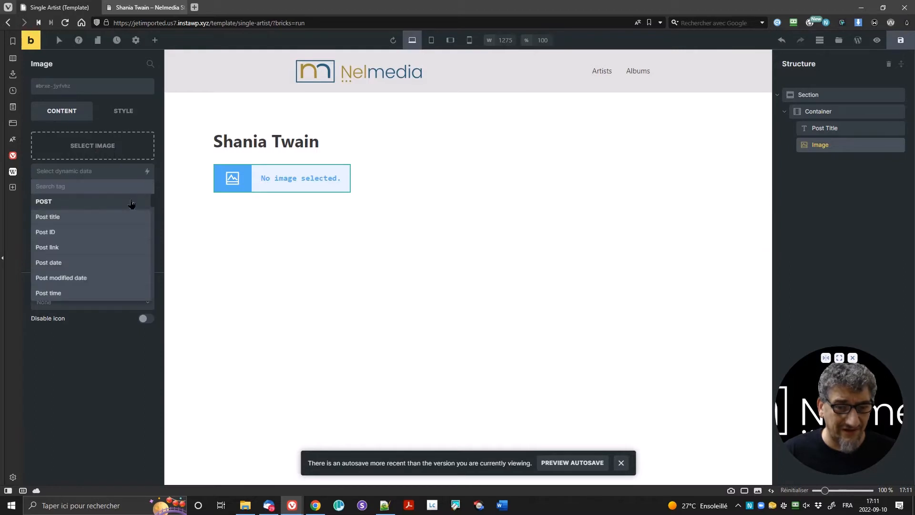
scroll(91, 281, "down", 3)
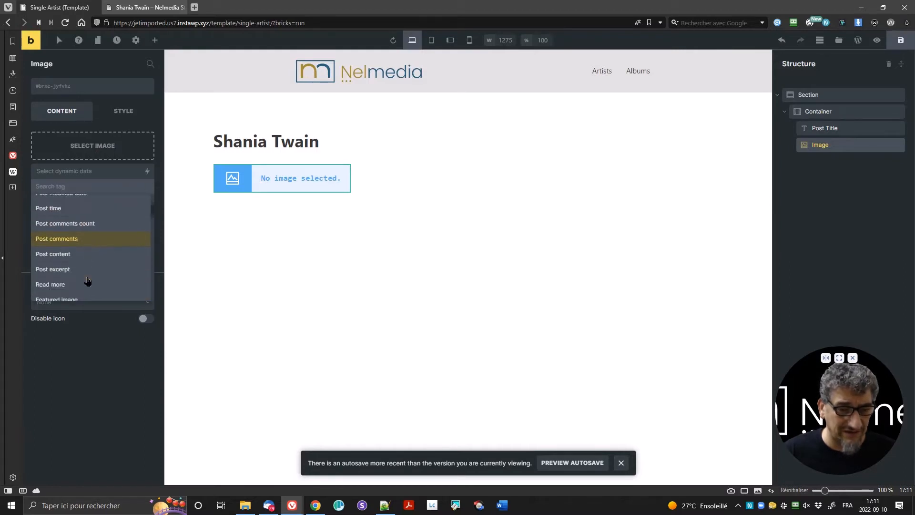
left_click(86, 289)
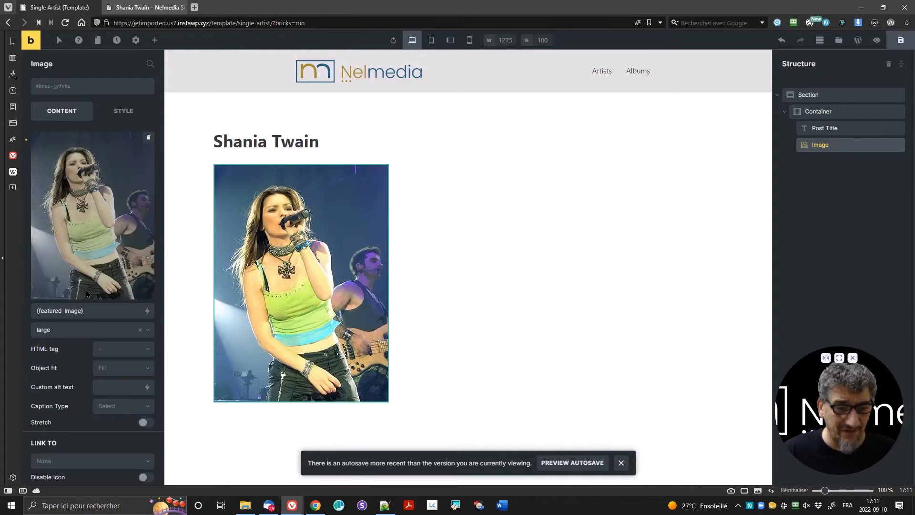
Step: Set the featured image size to Medium (221×300)
scroll(92, 204, "down", 1)
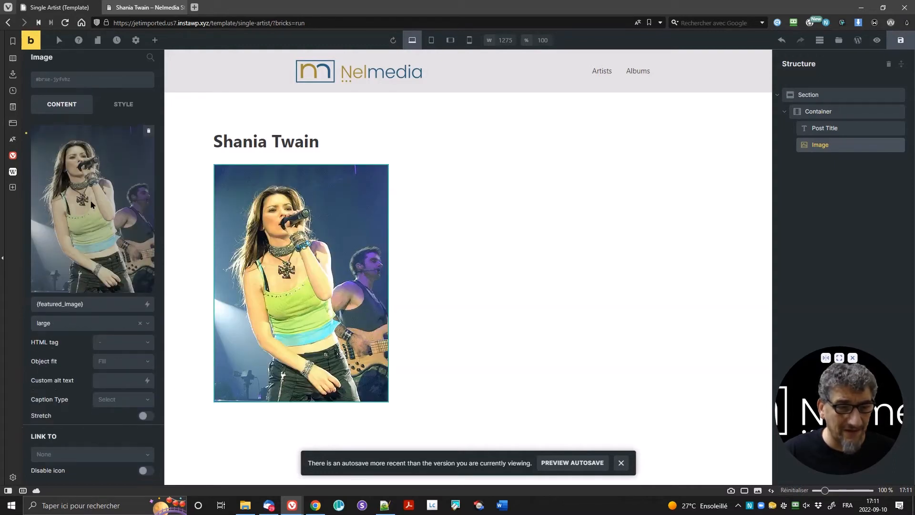
left_click(53, 326)
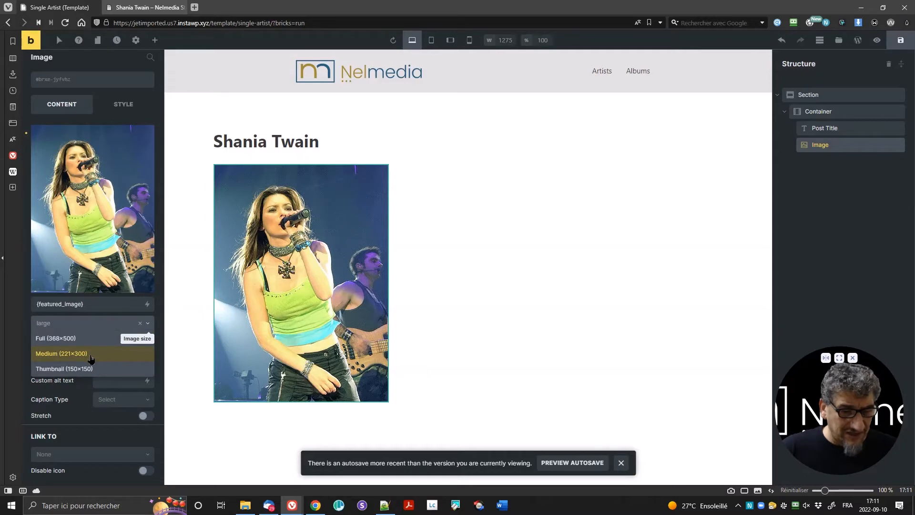
left_click(102, 358)
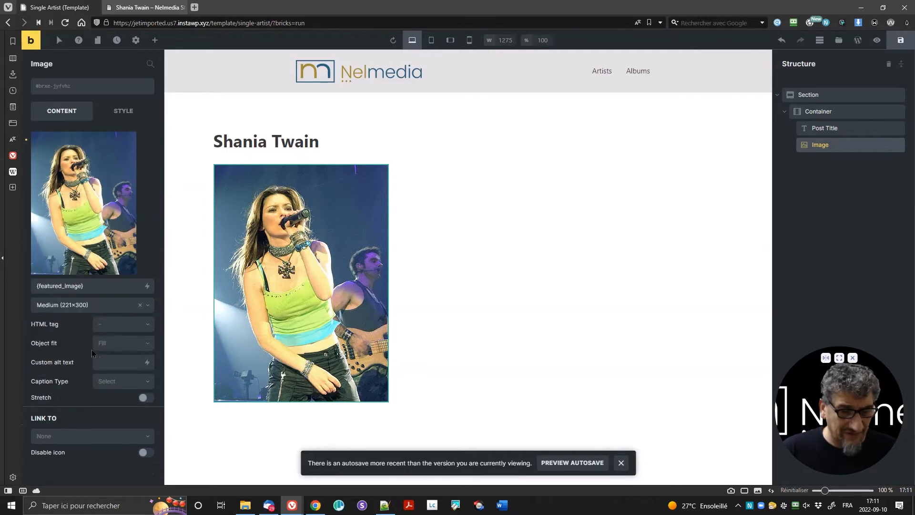
left_click(110, 311)
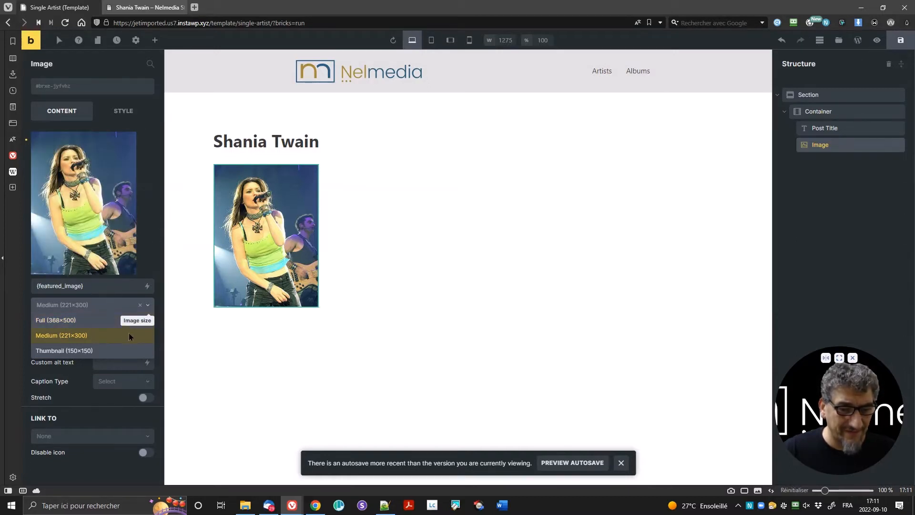
left_click(105, 414)
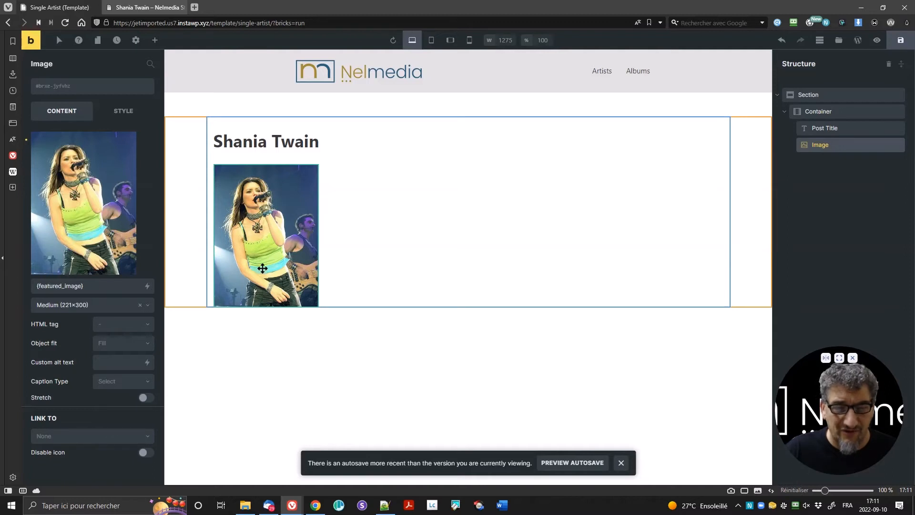
Step: Set the image's Link To option to Media File
left_click(86, 436)
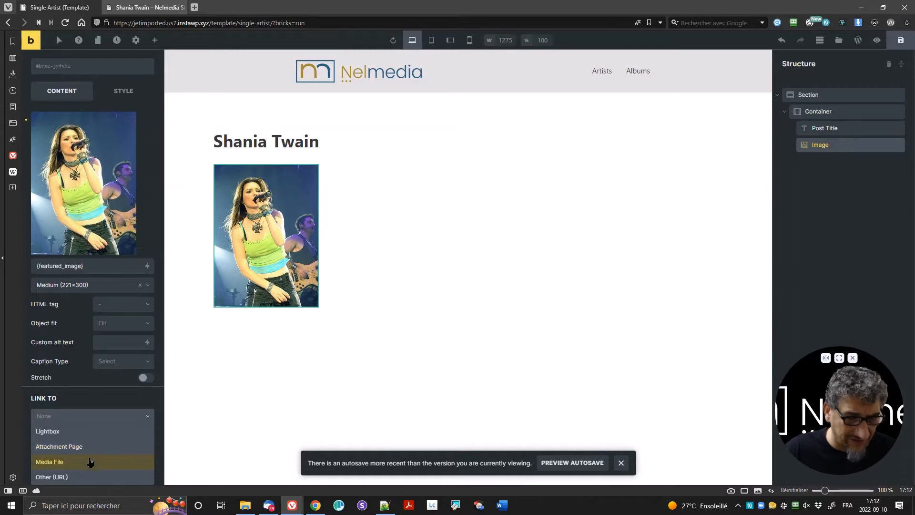
left_click(90, 462)
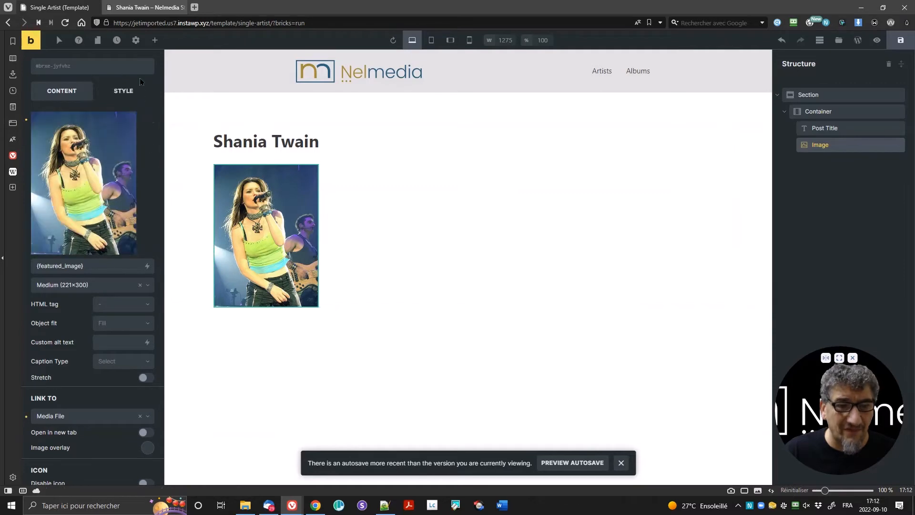
left_click(154, 41)
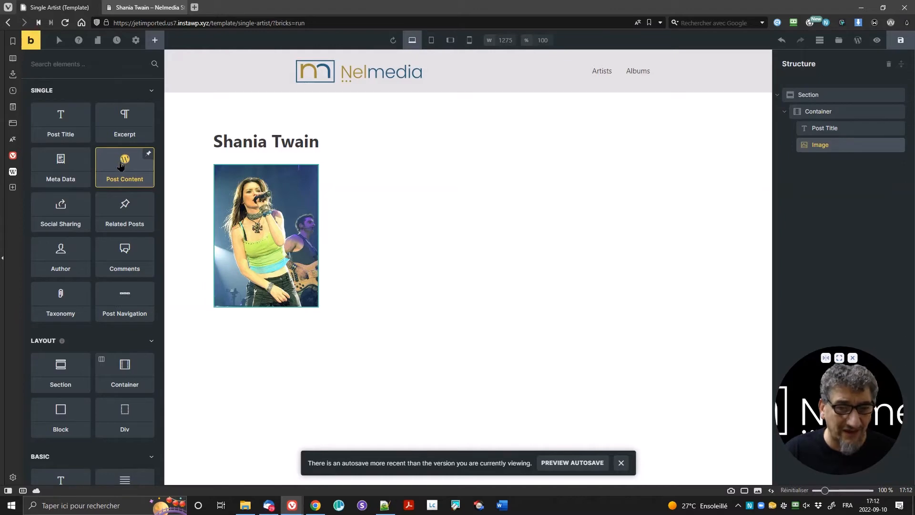
Step: Place a Post Content element below the image with 50px top and bottom margins
left_click_drag(121, 166, 320, 305)
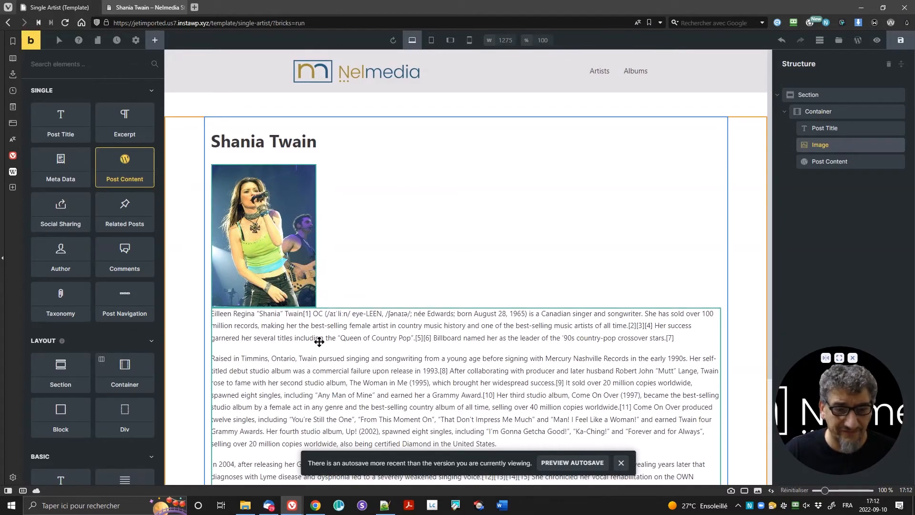
left_click(853, 162)
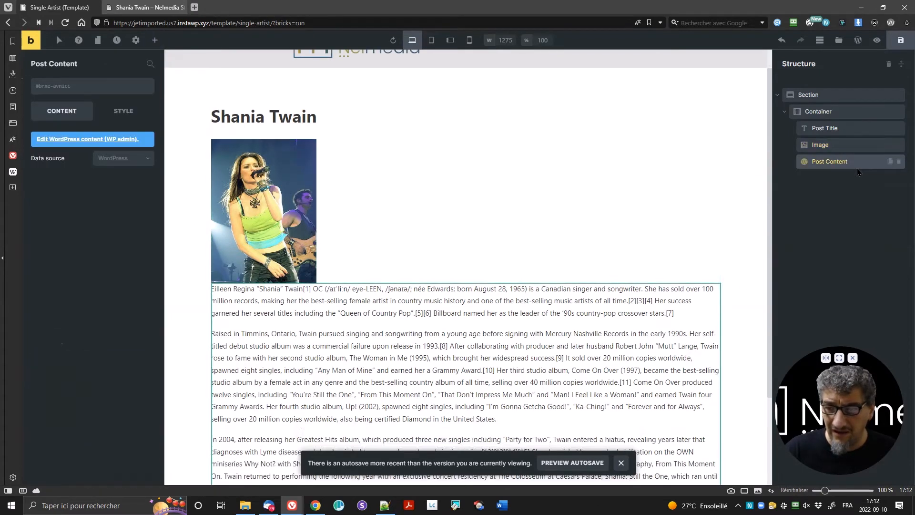
left_click(123, 111)
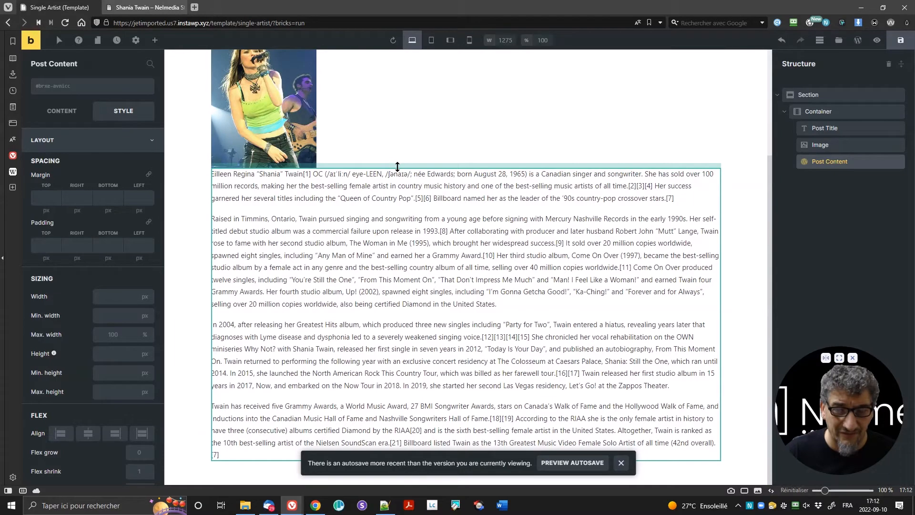
left_click_drag(397, 167, 399, 188)
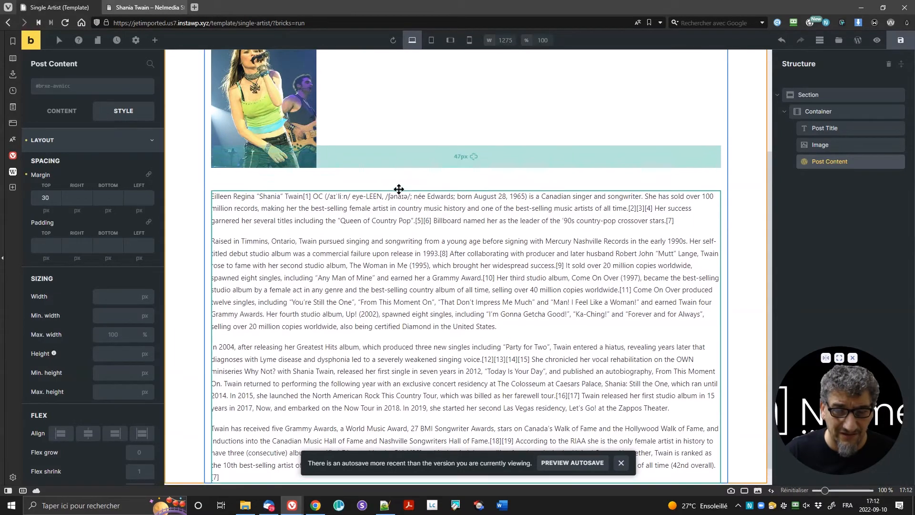
left_click(474, 179)
left_click_drag(486, 179, 488, 182)
scroll(382, 336, "down", 1)
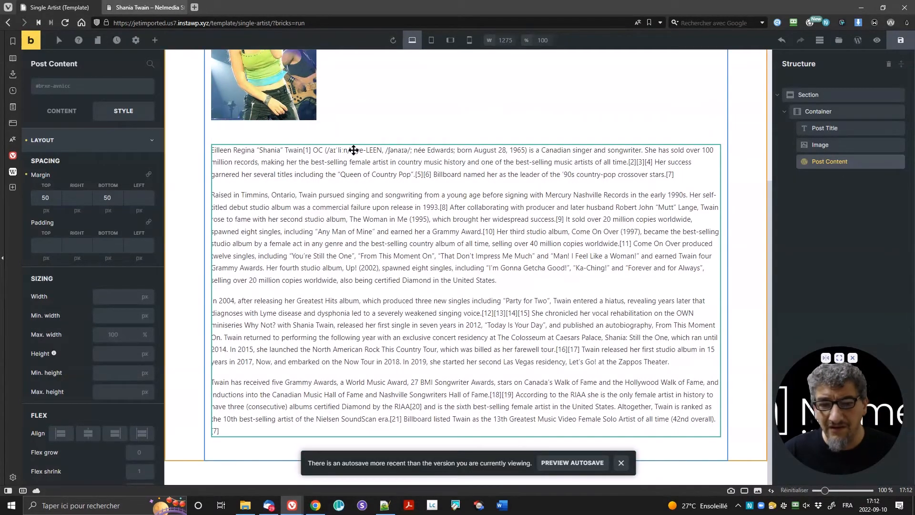
scroll(287, 172, "up", 4)
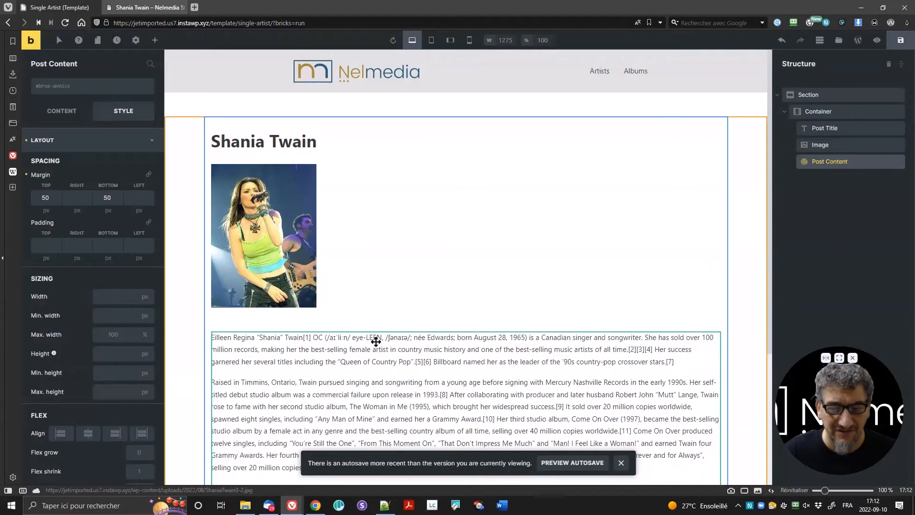
scroll(371, 342, "down", 4)
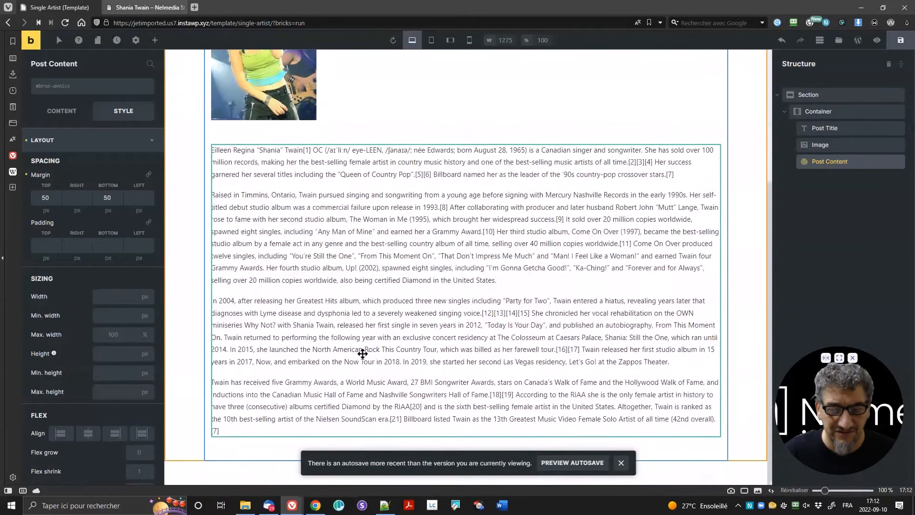
Step: Dismiss the autosave notice and save the Single Artist template
left_click(621, 462)
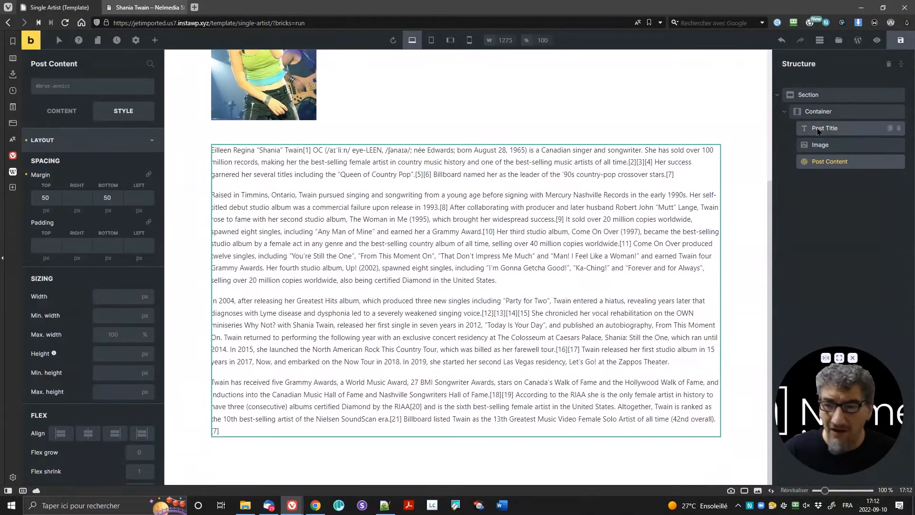
left_click(889, 48)
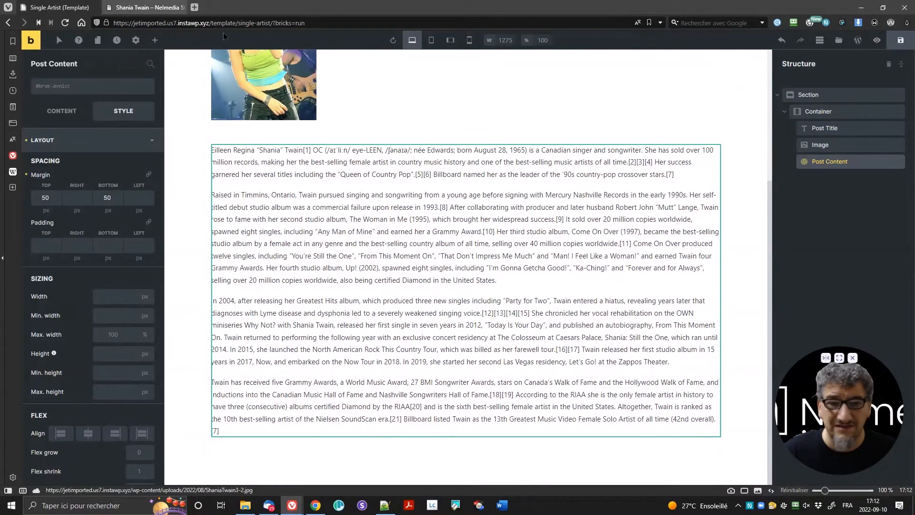
left_click(143, 7)
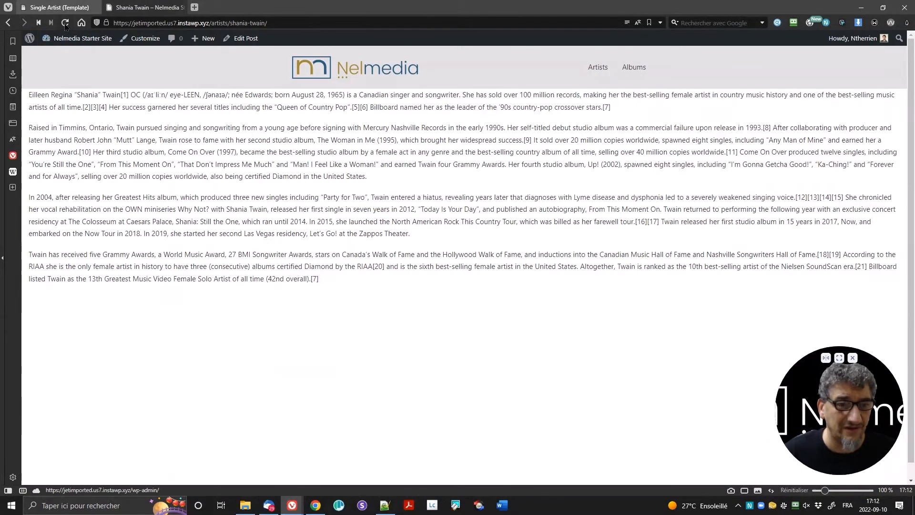
key("F5")
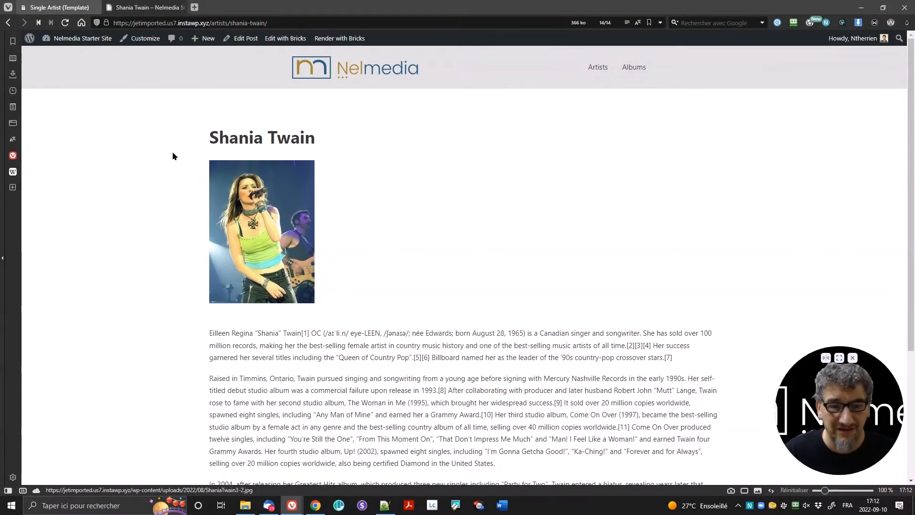
scroll(326, 286, "down", 3)
scroll(296, 259, "up", 4)
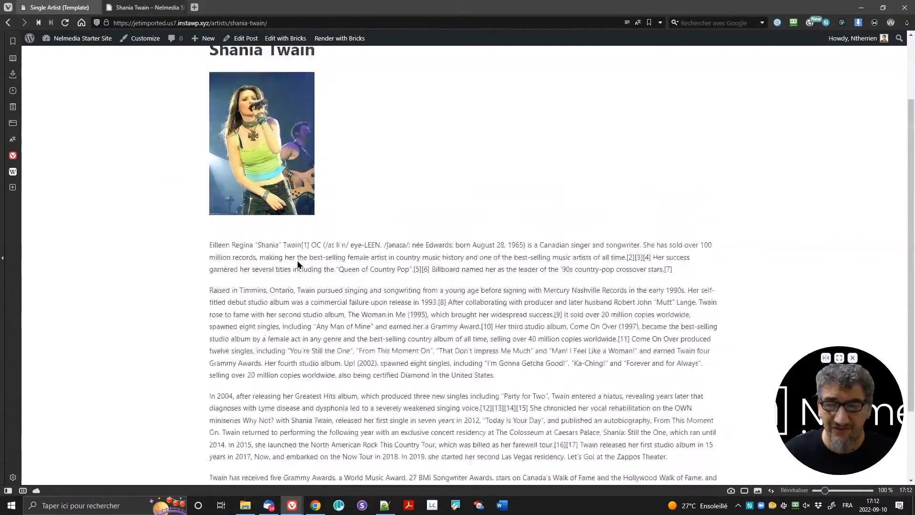
left_click(606, 70)
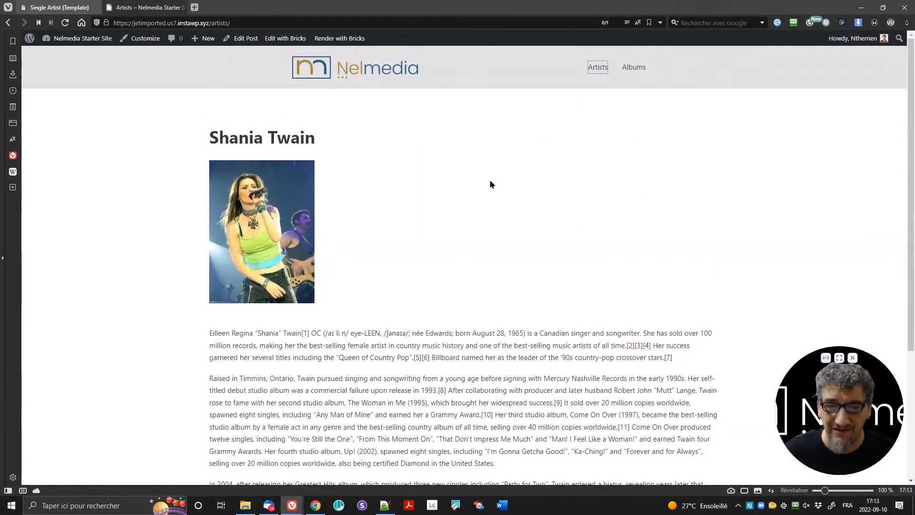
scroll(290, 325, "down", 5)
left_click(289, 325)
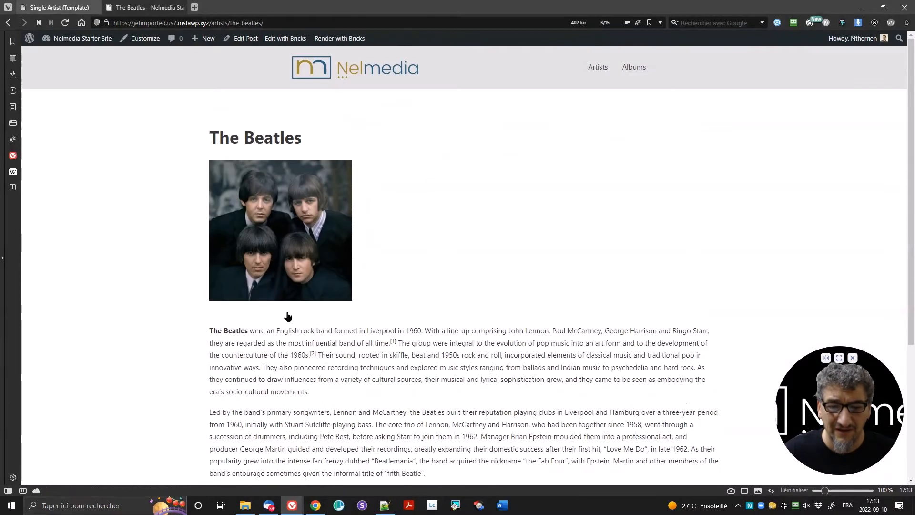
scroll(181, 314, "down", 4)
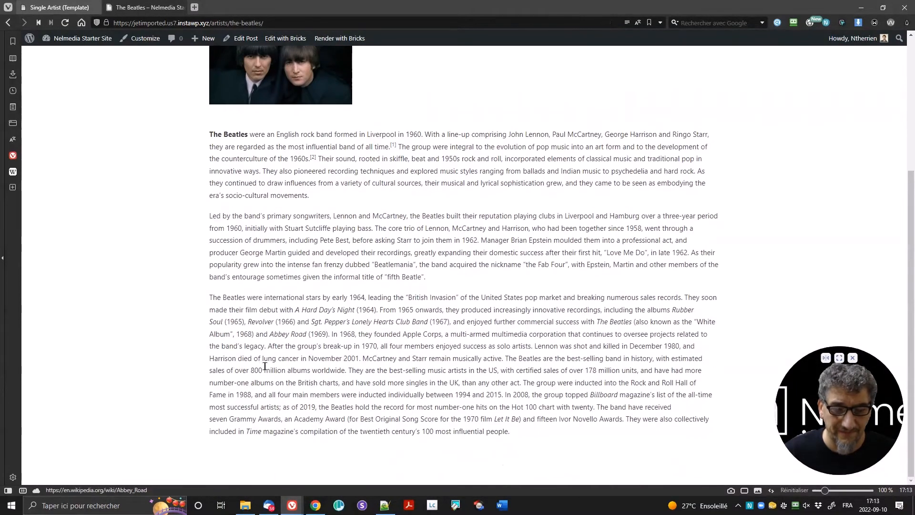
scroll(594, 311, "up", 3)
scroll(567, 210, "up", 2)
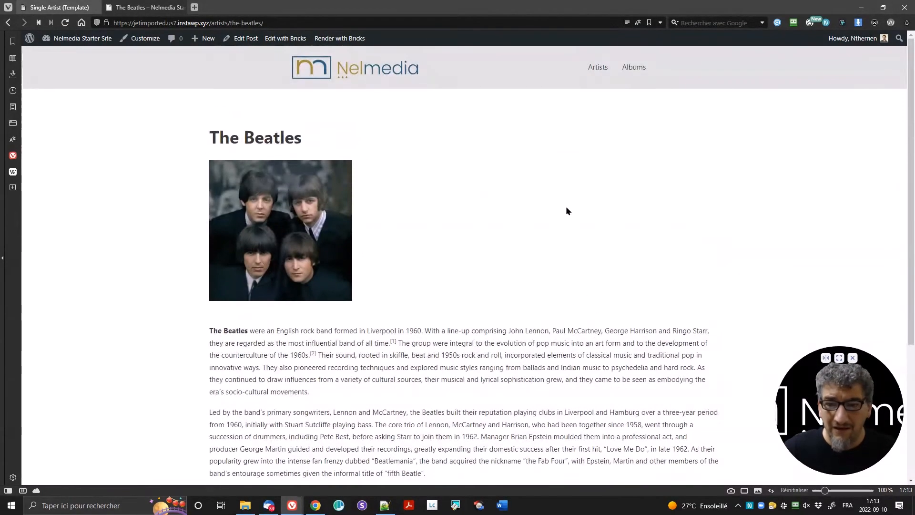
left_click(603, 70)
scroll(627, 133, "down", 3)
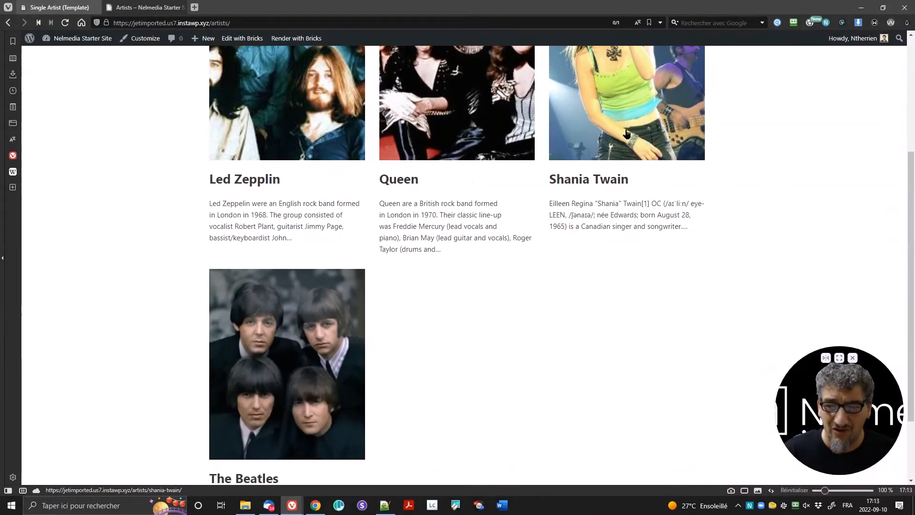
left_click(627, 133)
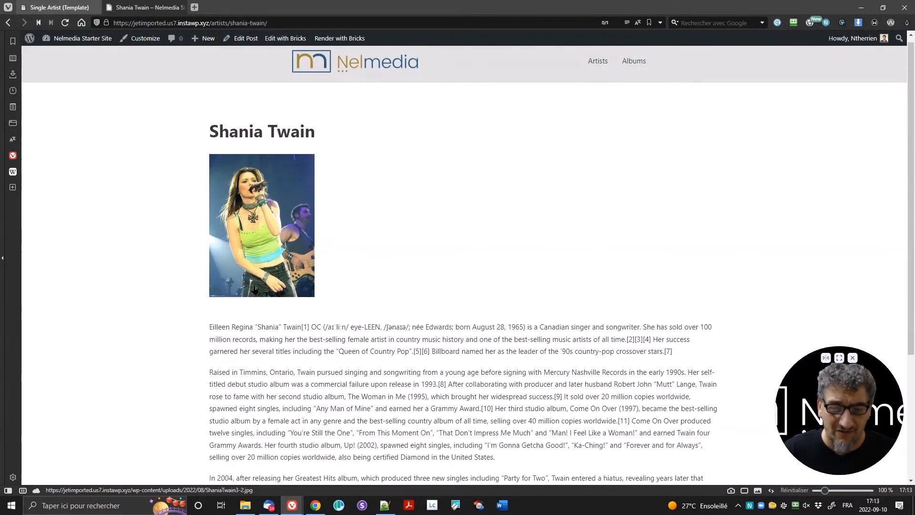
scroll(254, 289, "down", 4)
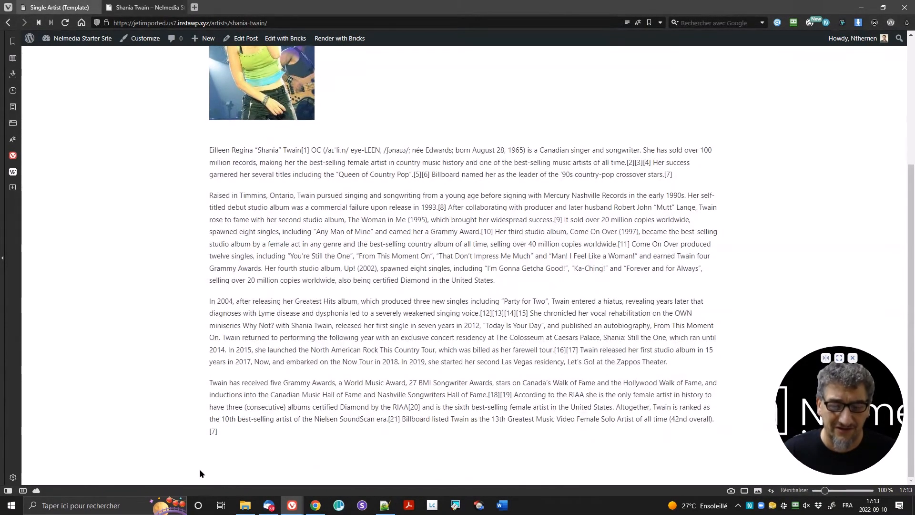
left_click(59, 7)
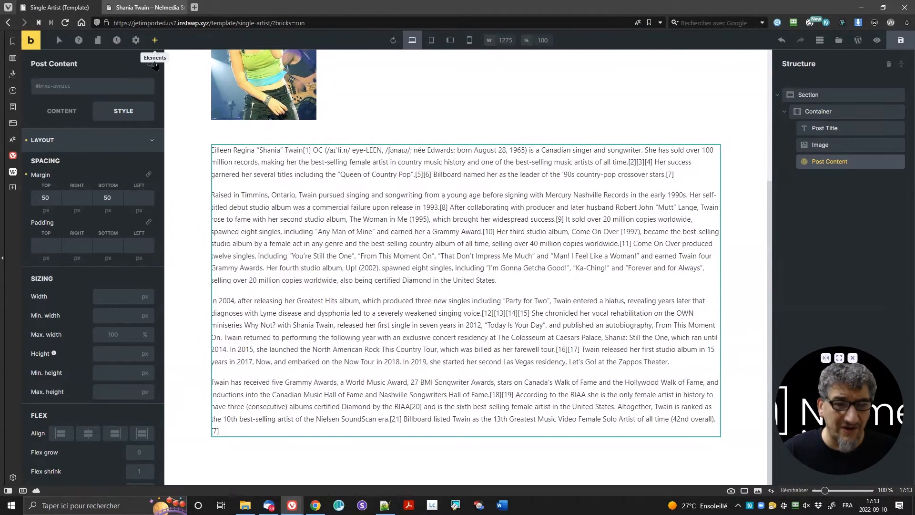
Step: Place a Posts element from the WordPress group below Post Content and show its Content settings
left_click(155, 41)
scroll(125, 334, "down", 10)
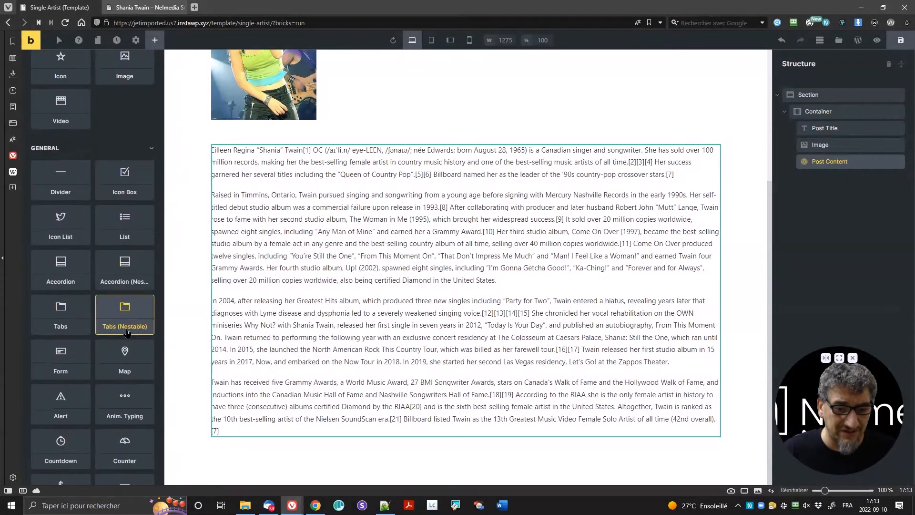
scroll(125, 364, "down", 3)
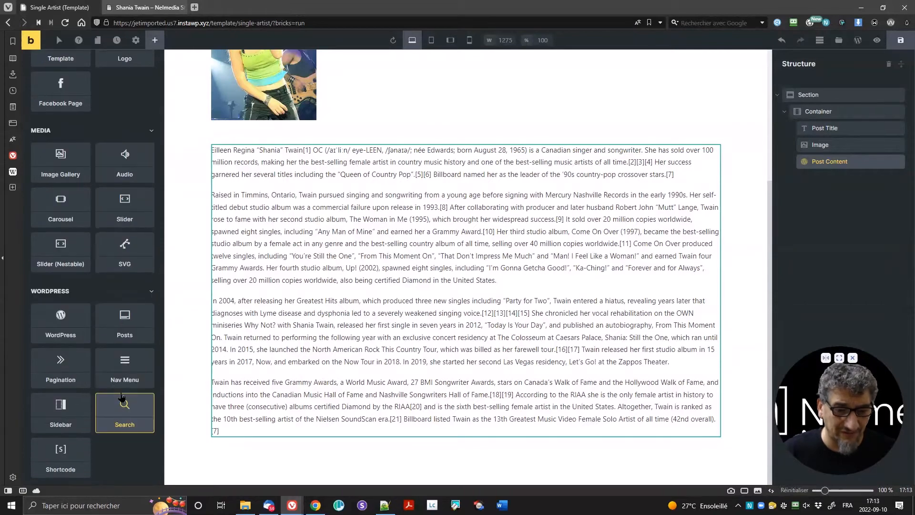
left_click_drag(123, 320, 248, 448)
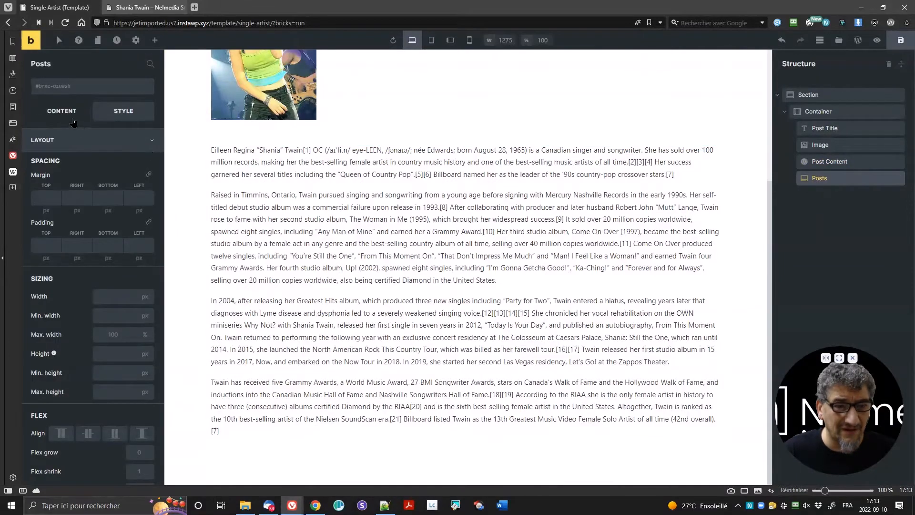
left_click(67, 112)
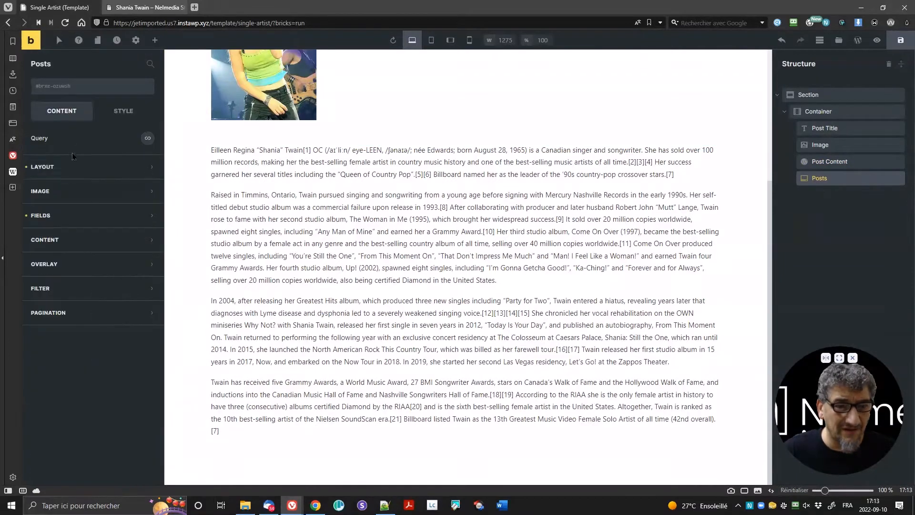
Step: Set the Posts query's post type to Albums so cards like Now, Up! and The Woman in Me appear
left_click(147, 139)
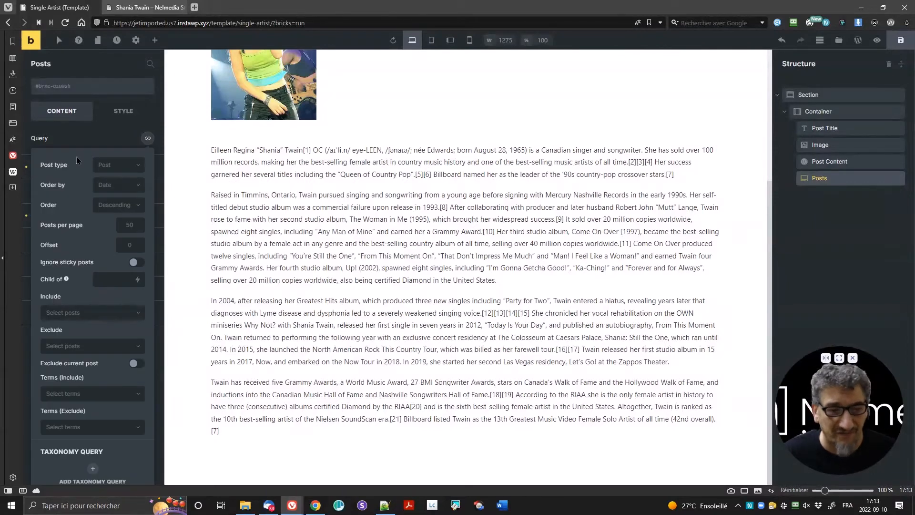
scroll(65, 173, "down", 2)
scroll(79, 215, "up", 2)
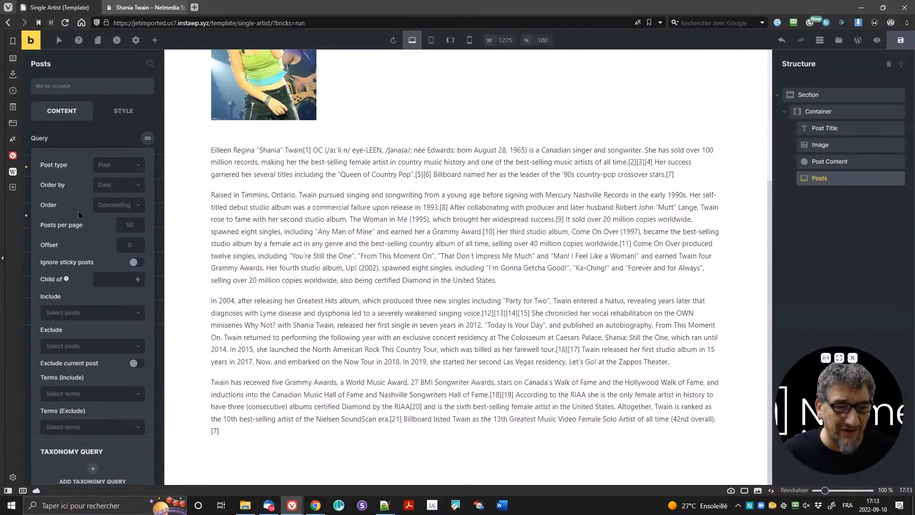
left_click(125, 167)
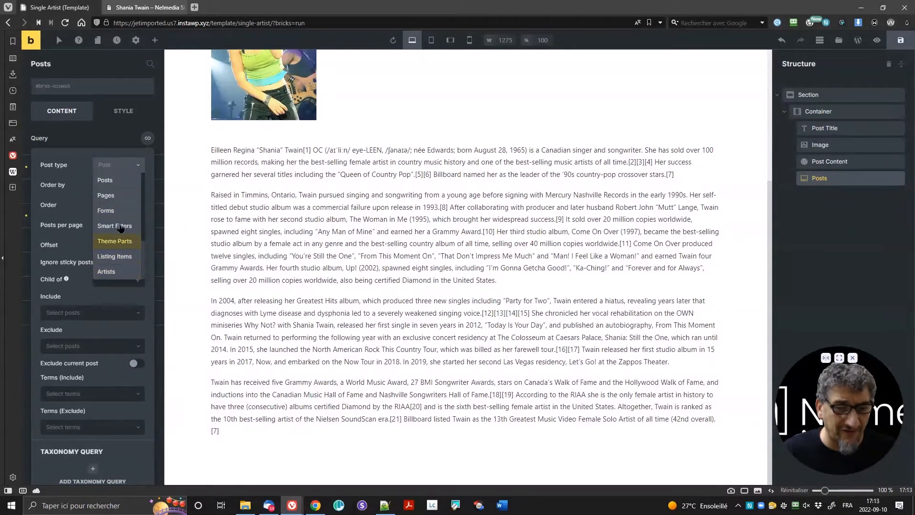
scroll(122, 243, "down", 2)
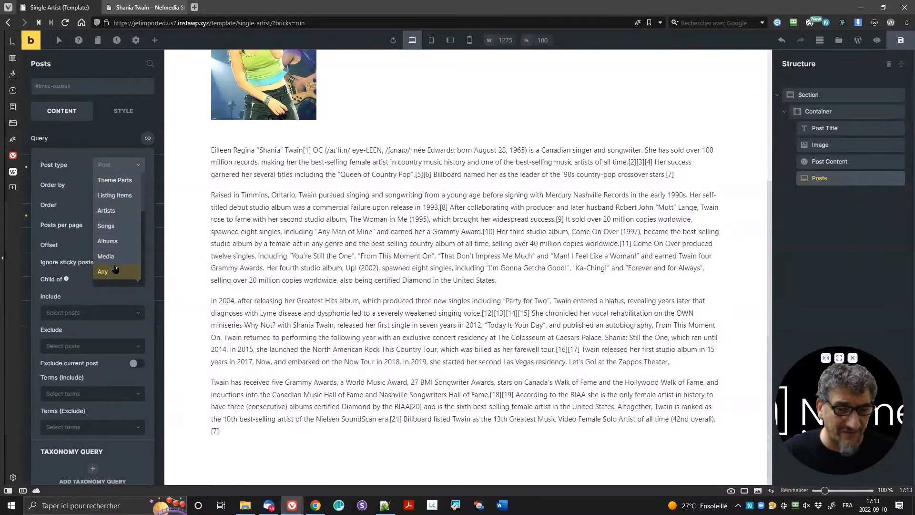
left_click(112, 241)
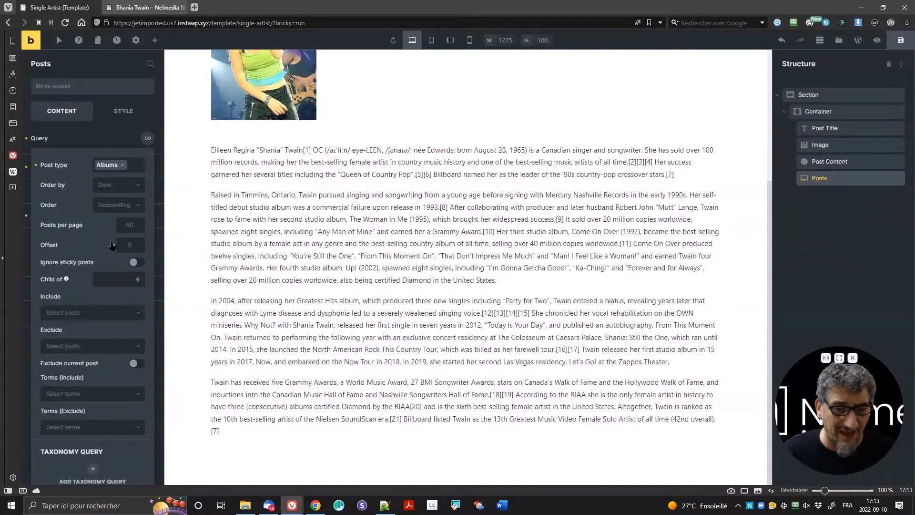
scroll(368, 210, "down", 10)
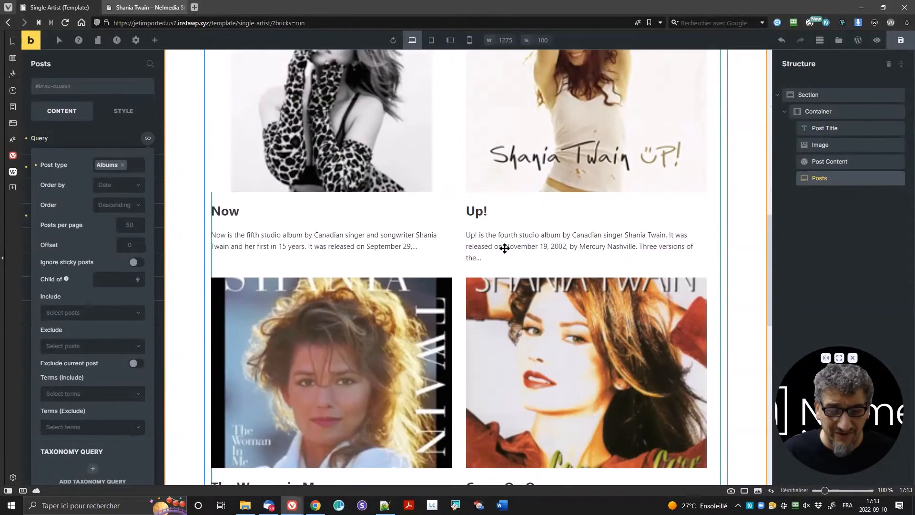
scroll(436, 265, "down", 10)
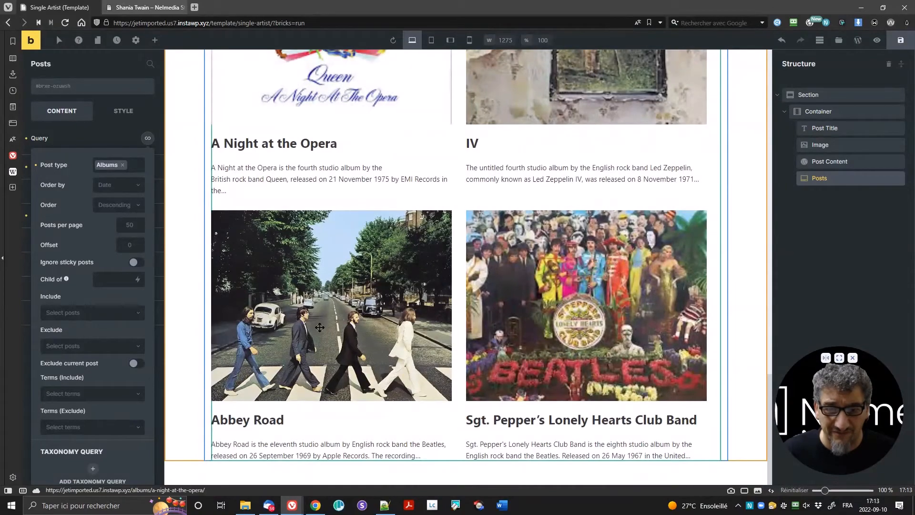
scroll(448, 242, "up", 15)
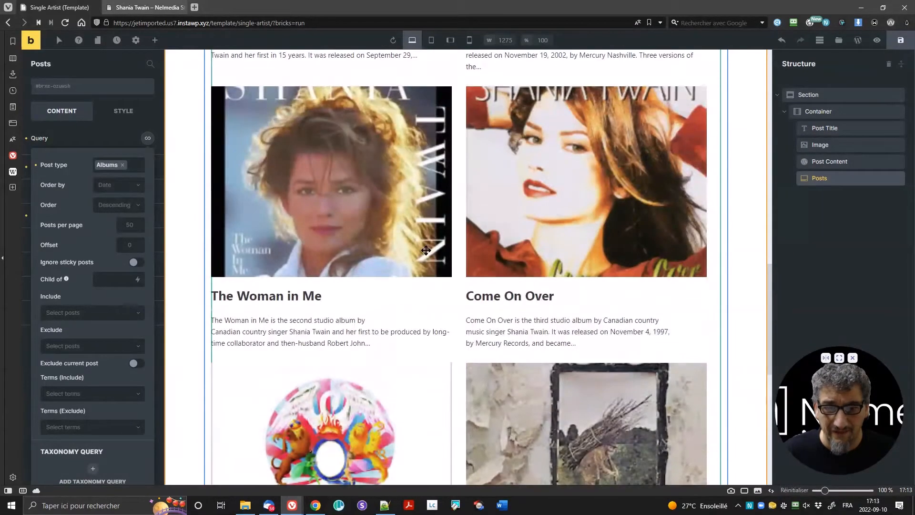
scroll(426, 250, "up", 8)
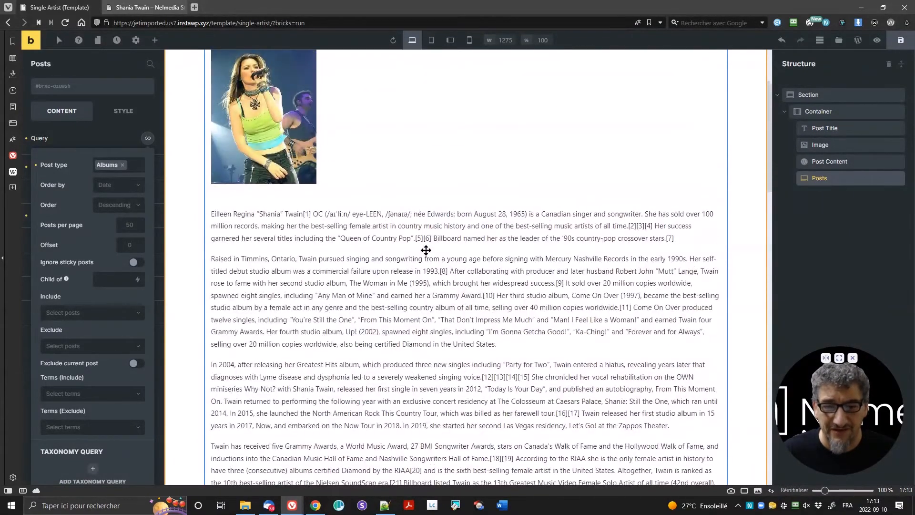
scroll(406, 244, "down", 8)
scroll(405, 244, "down", 5)
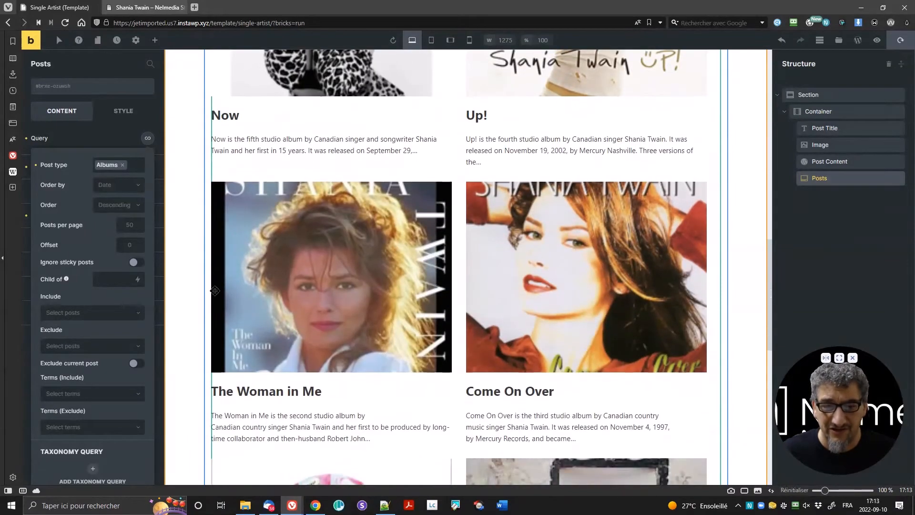
scroll(334, 267, "up", 4)
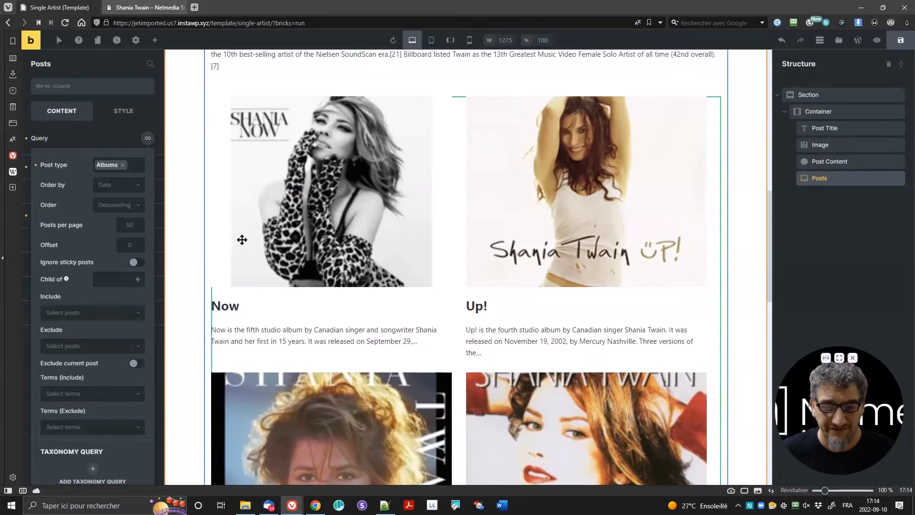
scroll(326, 250, "down", 3)
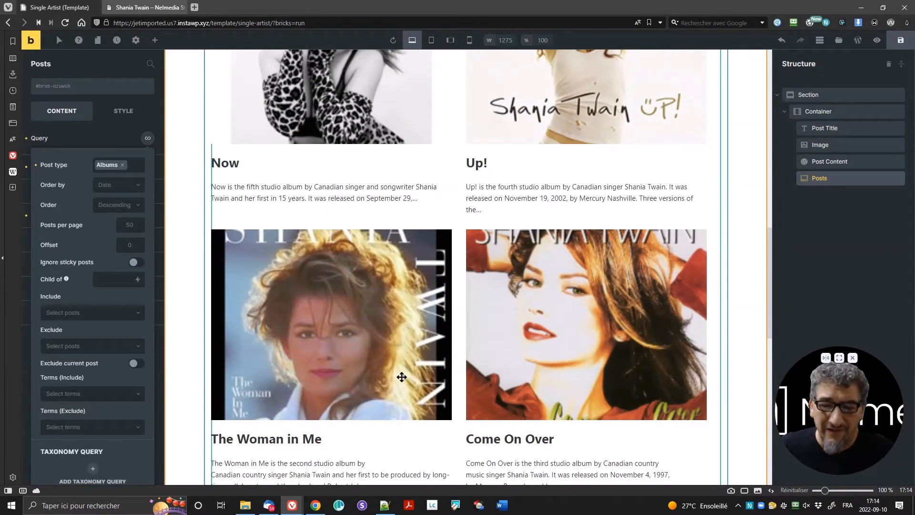
scroll(404, 166, "up", 3)
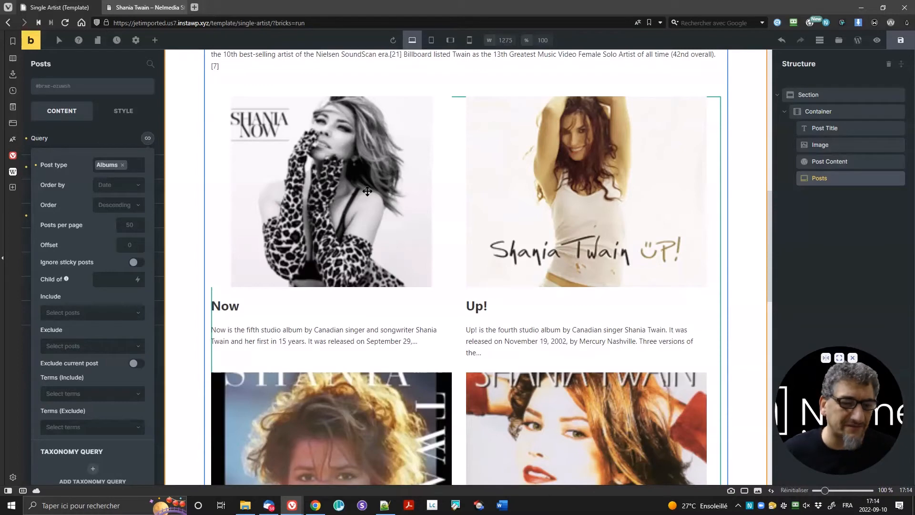
left_click(127, 147)
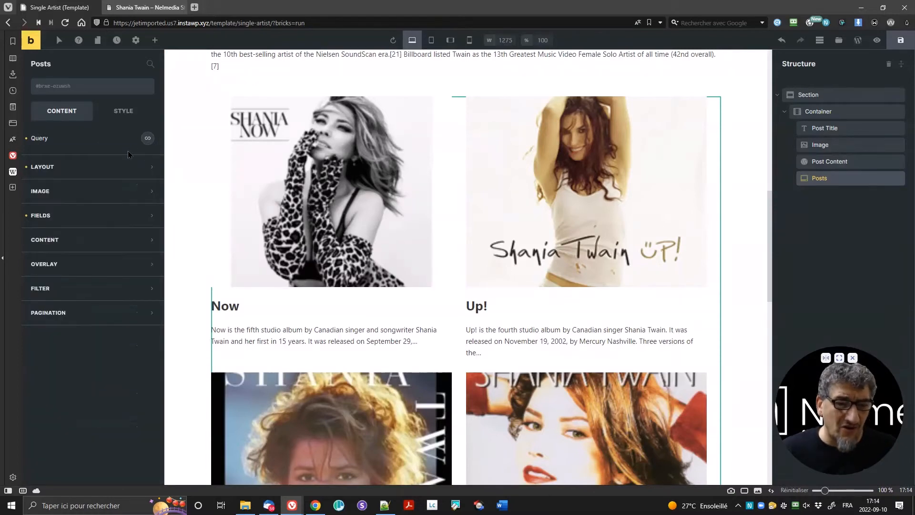
left_click(141, 150)
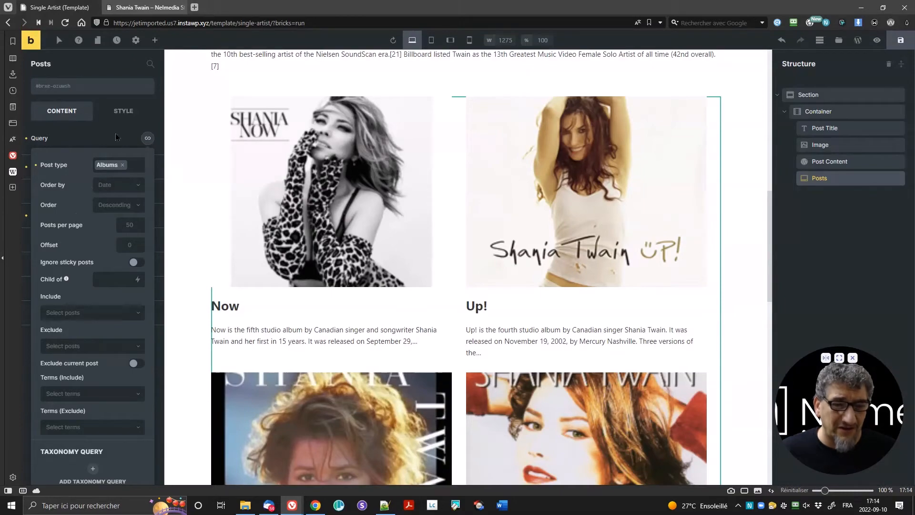
scroll(451, 330, "down", 14)
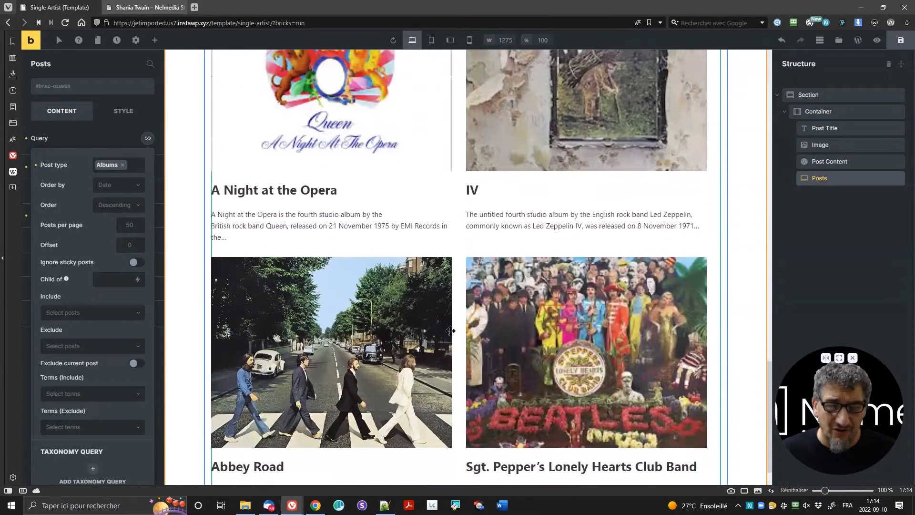
scroll(451, 330, "down", 1)
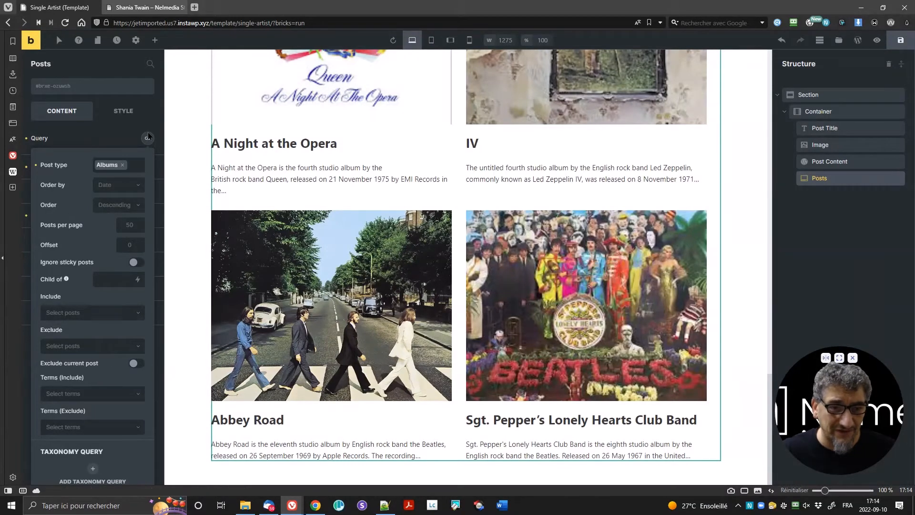
left_click(148, 140)
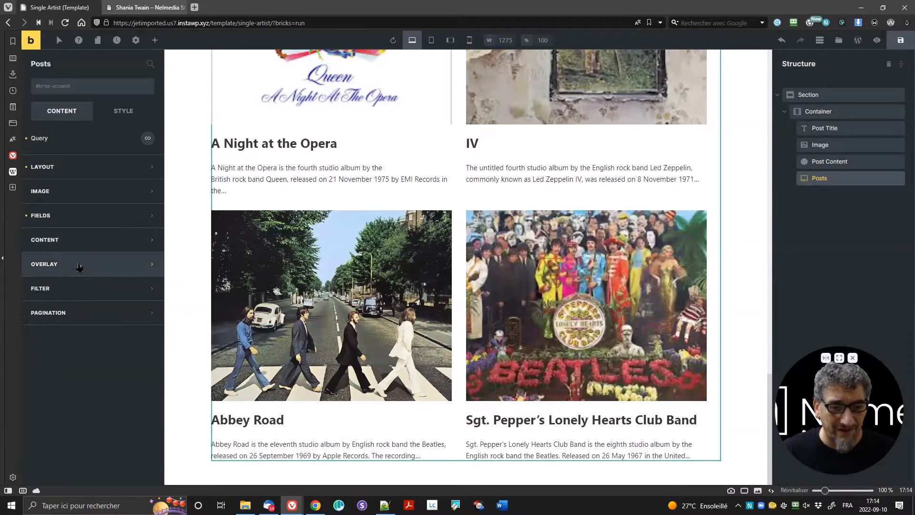
left_click(80, 289)
left_click(75, 328)
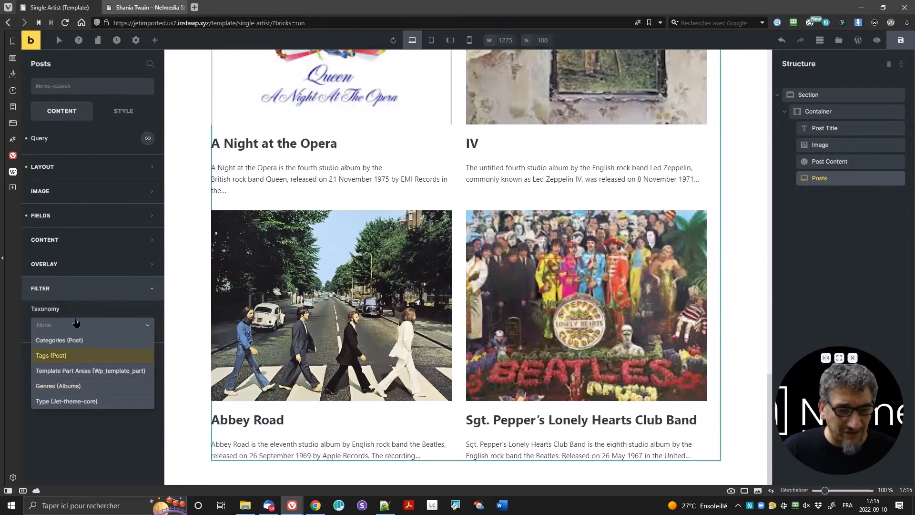
left_click(55, 436)
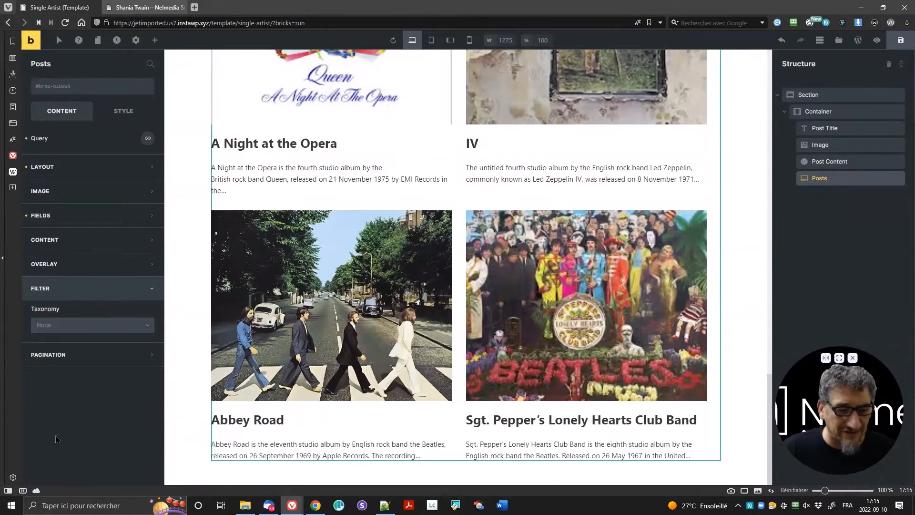
left_click(82, 291)
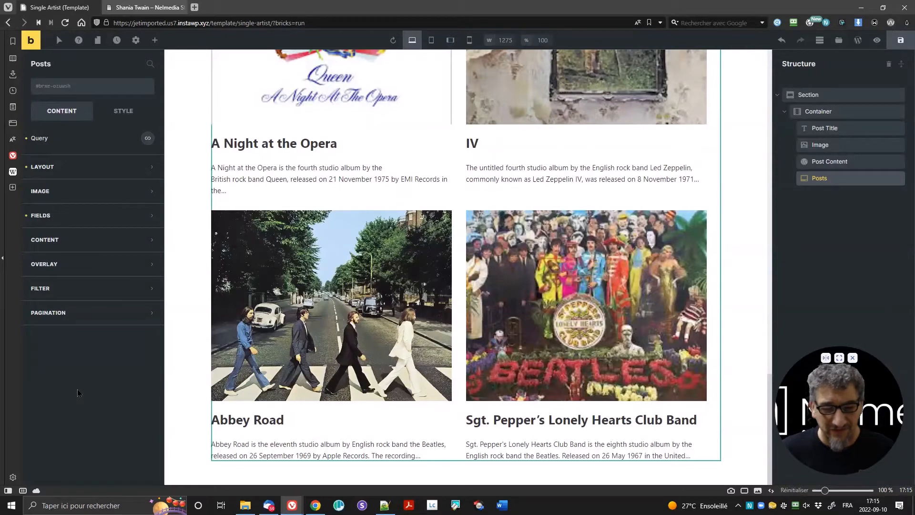
left_click(145, 7)
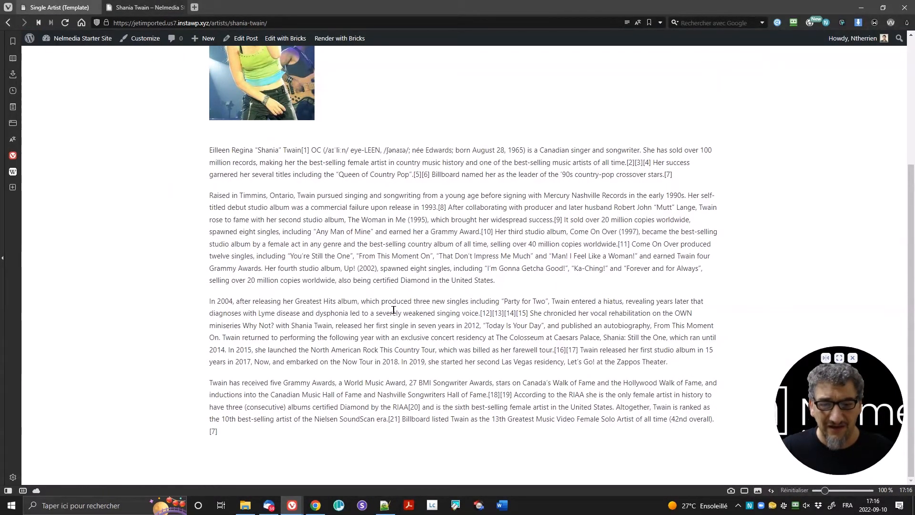
scroll(392, 306, "up", 4)
scroll(383, 279, "down", 3)
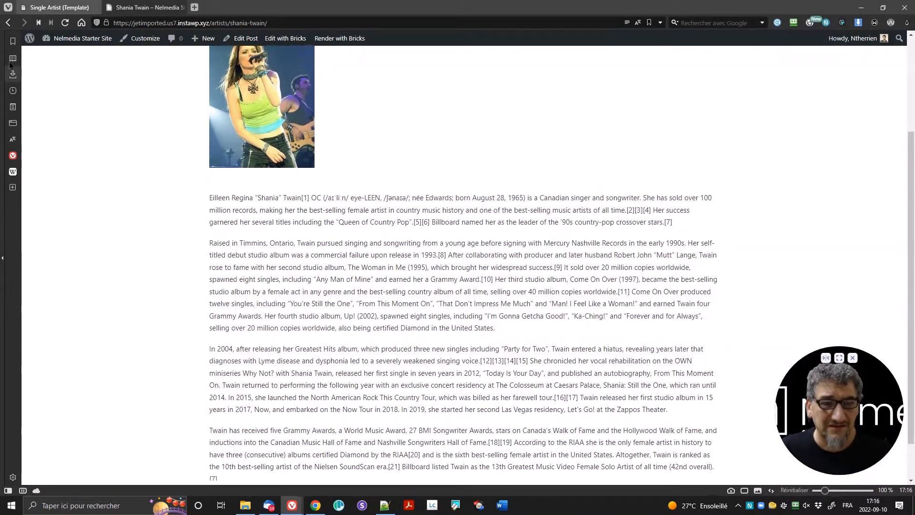
left_click(39, 4)
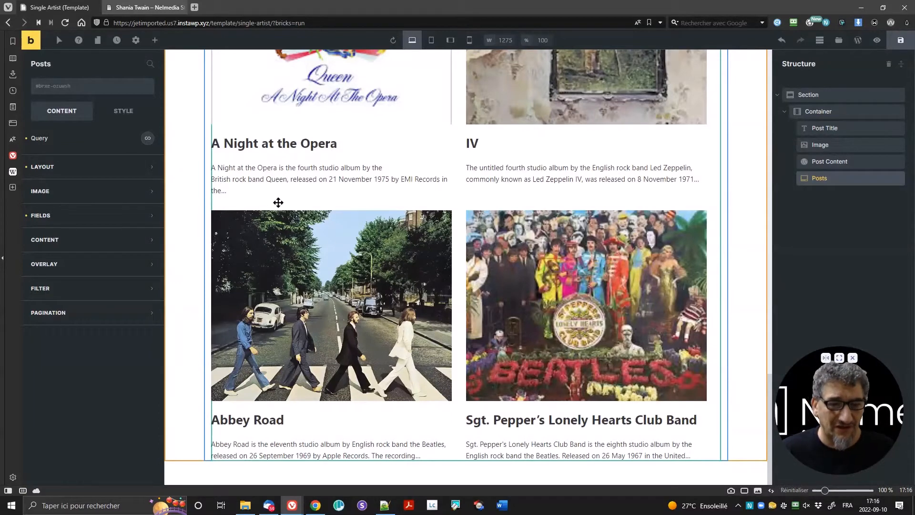
Step: Add Any as an extra post type in the Posts grid's query
left_click(148, 139)
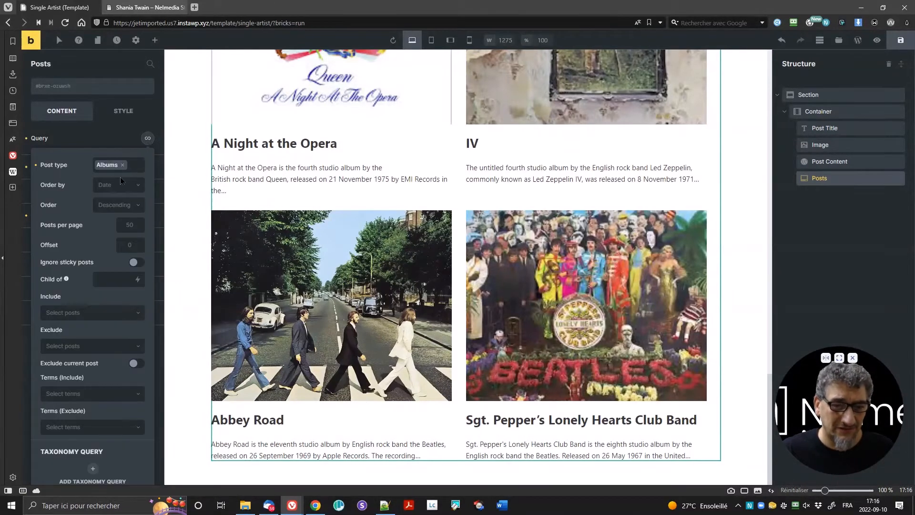
left_click(140, 166)
scroll(117, 238, "down", 2)
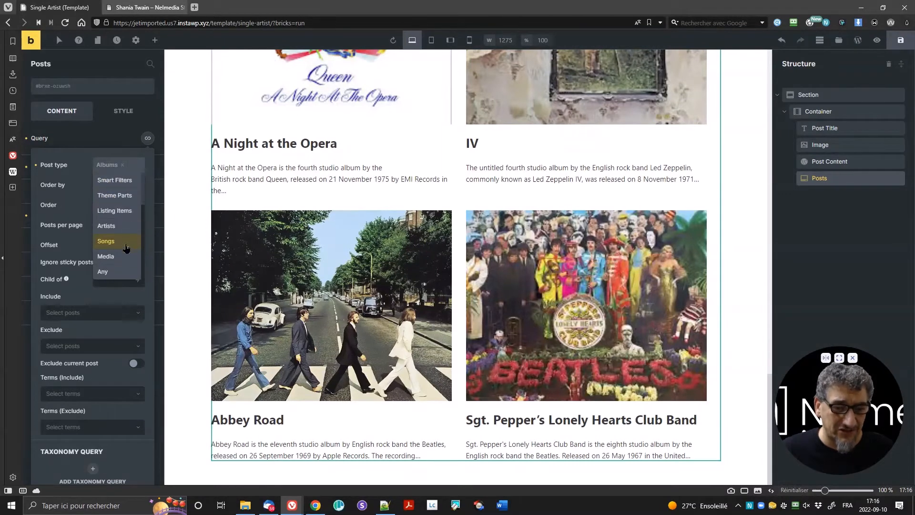
left_click(117, 271)
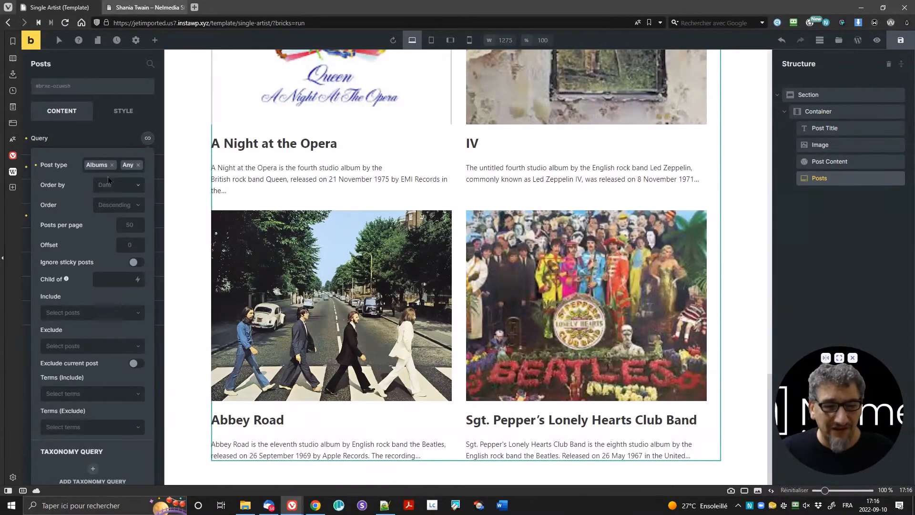
Step: Delete the Posts grid from the template, keeping Post Title, Image and Post Content
left_click(90, 140)
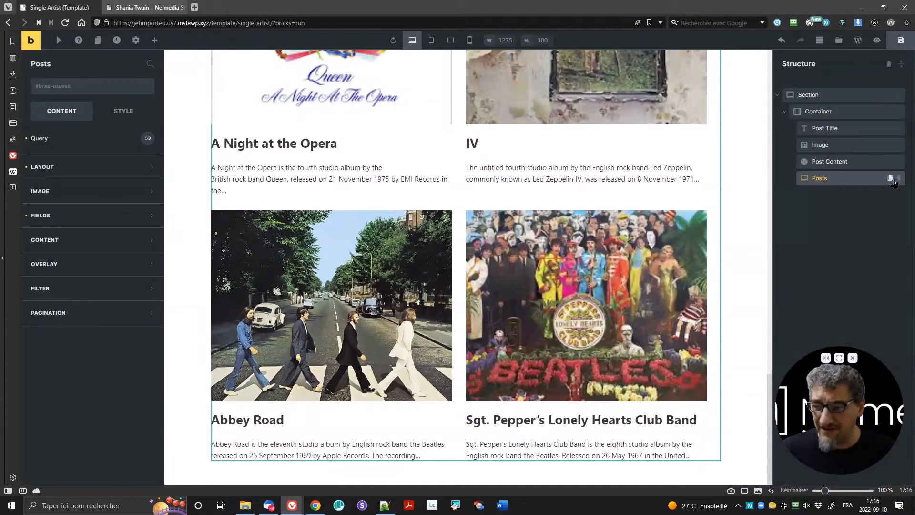
left_click(899, 180)
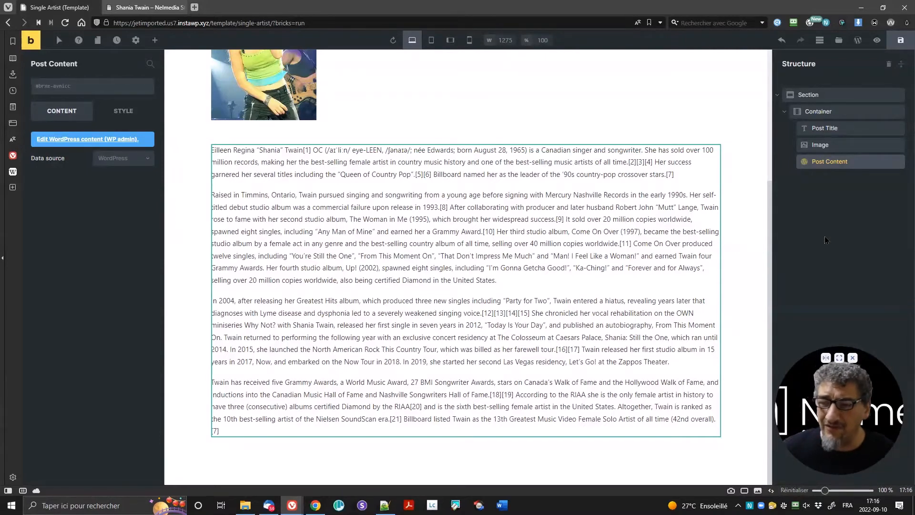
right_click(850, 164)
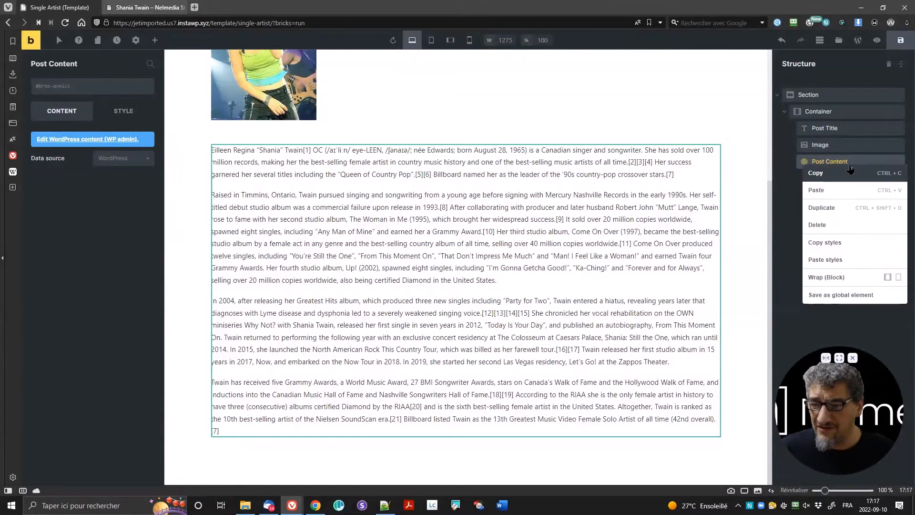
Step: Insert a Block into the container with Horizontal (row) direction, and nest a child Block inside it
left_click(830, 112)
right_click(830, 113)
left_click(832, 110)
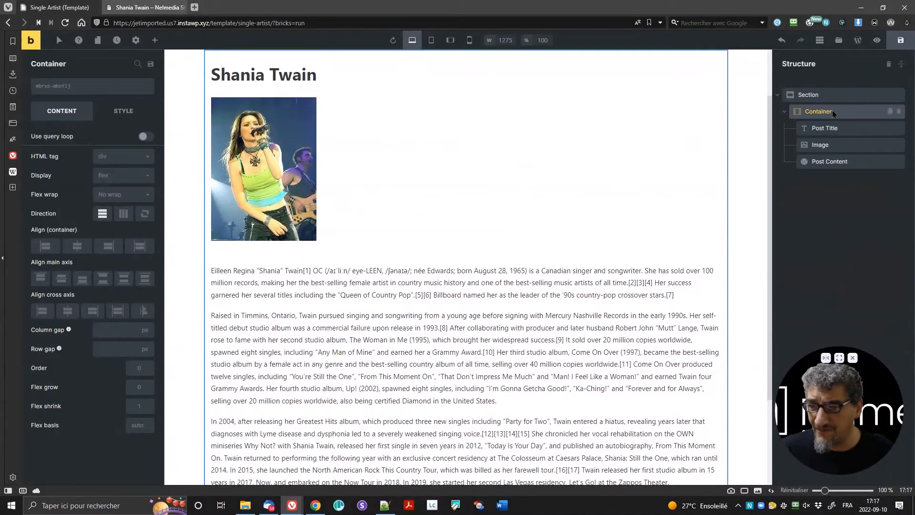
right_click(833, 113)
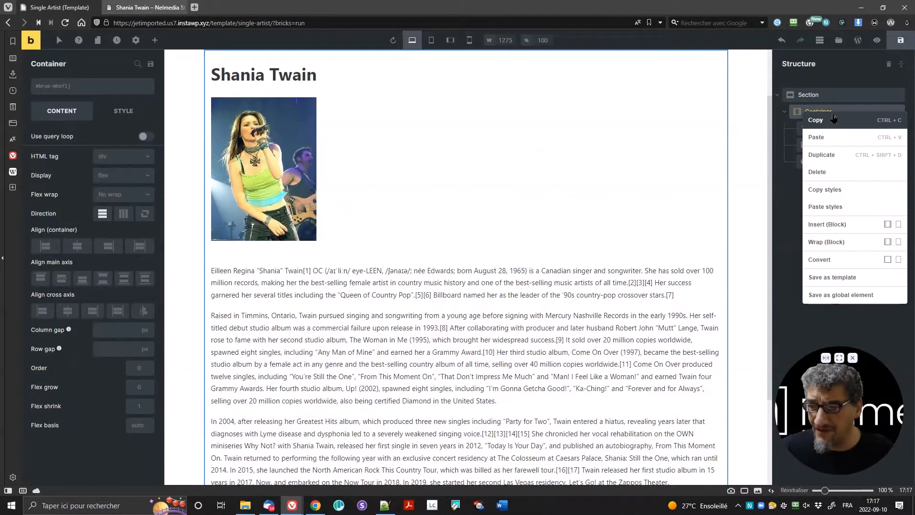
left_click(840, 225)
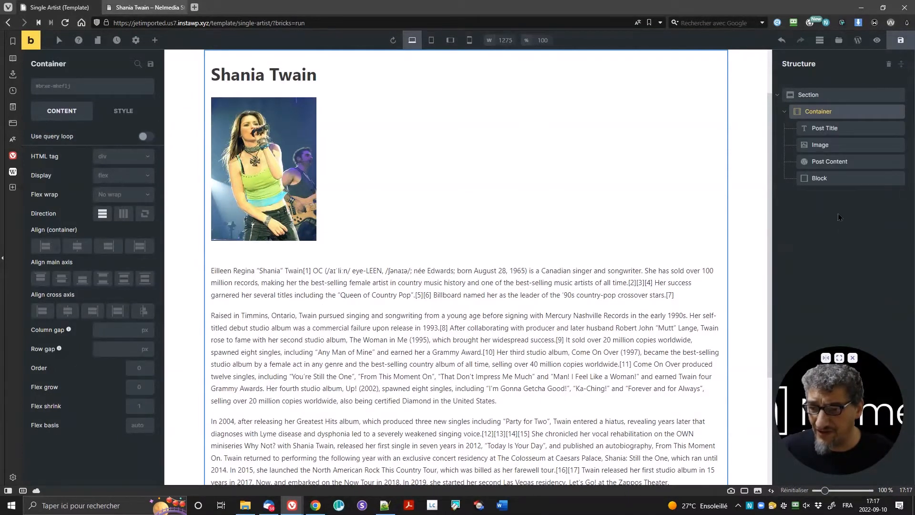
left_click(839, 179)
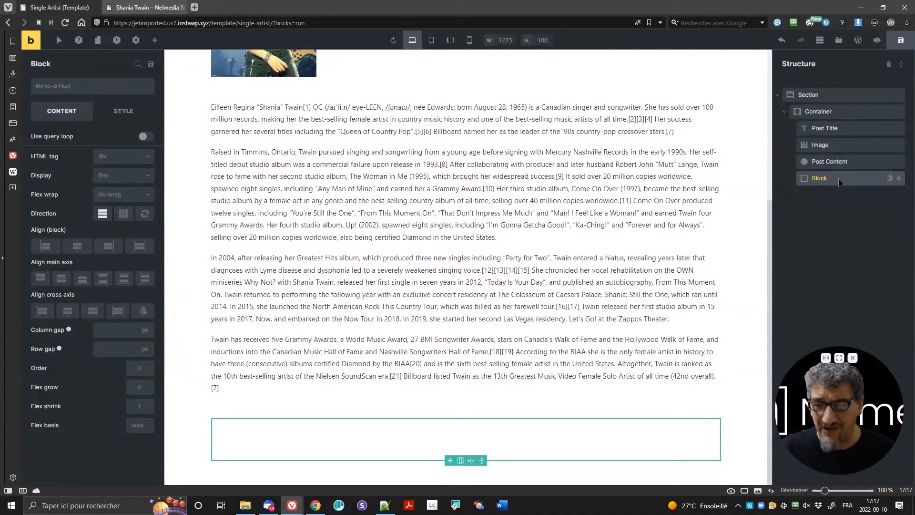
left_click(123, 214)
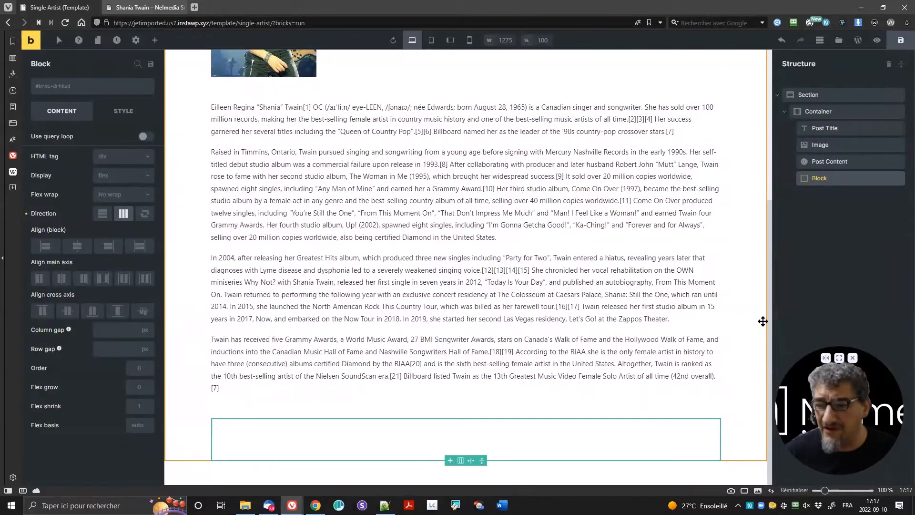
right_click(855, 183)
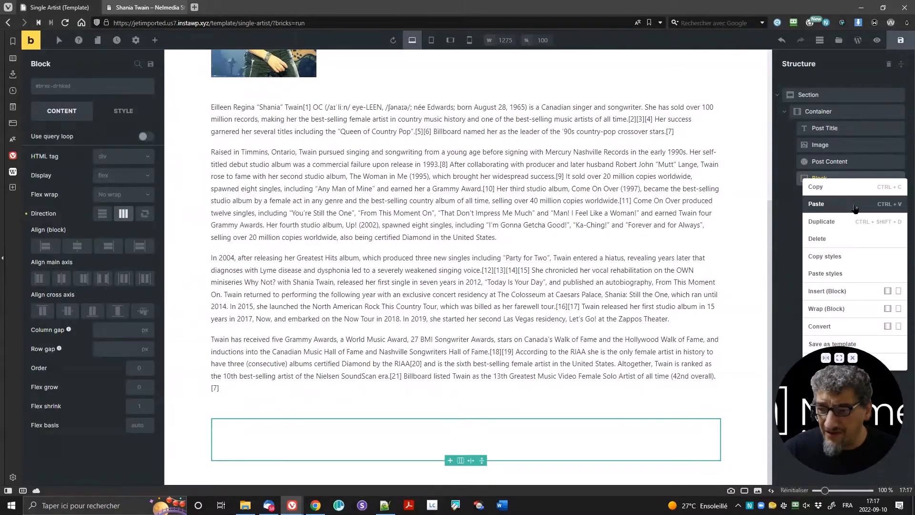
left_click(856, 292)
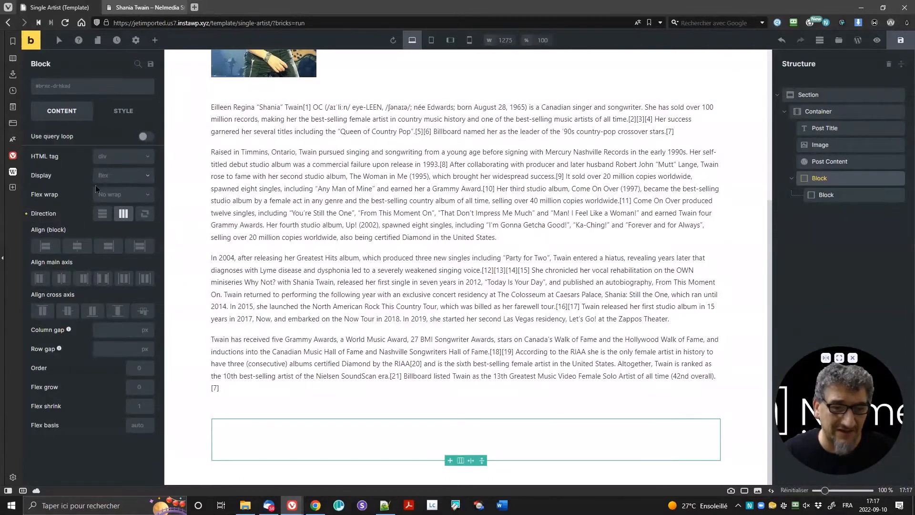
Step: Turn on Use query loop for the nested child Block and open its Query settings
left_click(831, 195)
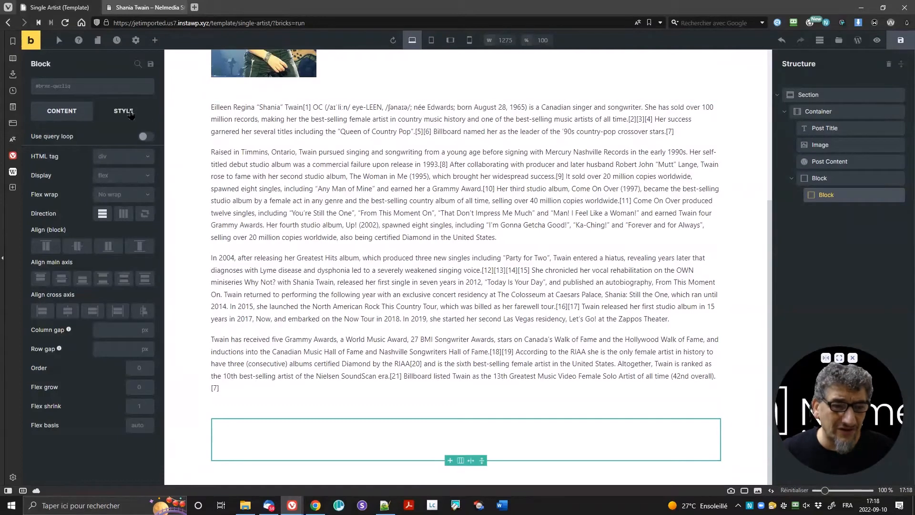
left_click(145, 136)
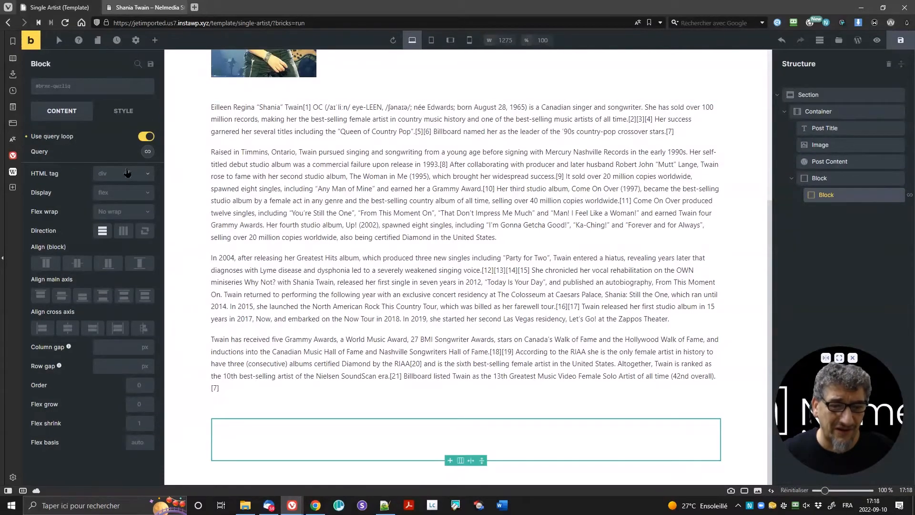
left_click(148, 153)
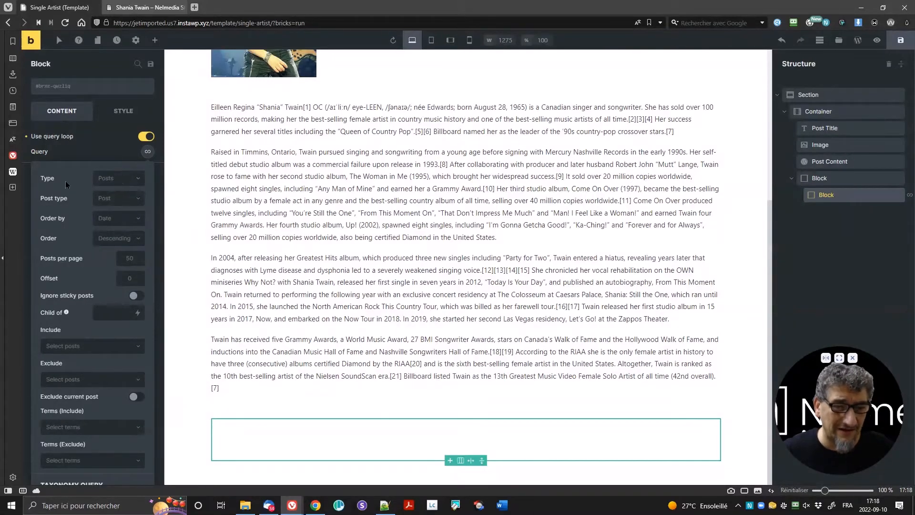
Step: Set the loop query type to JE Relation: Artists-Albums with a no-results message saying the artist has no album yet
left_click(116, 181)
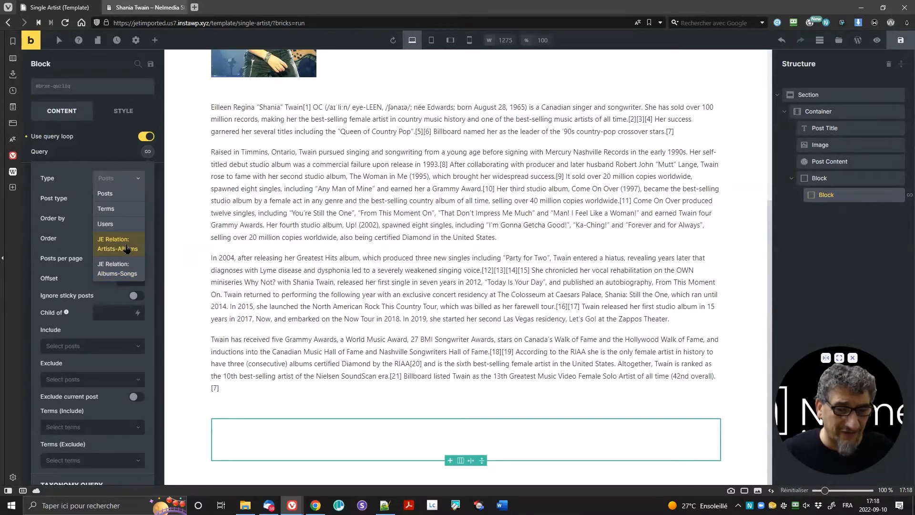
left_click(126, 248)
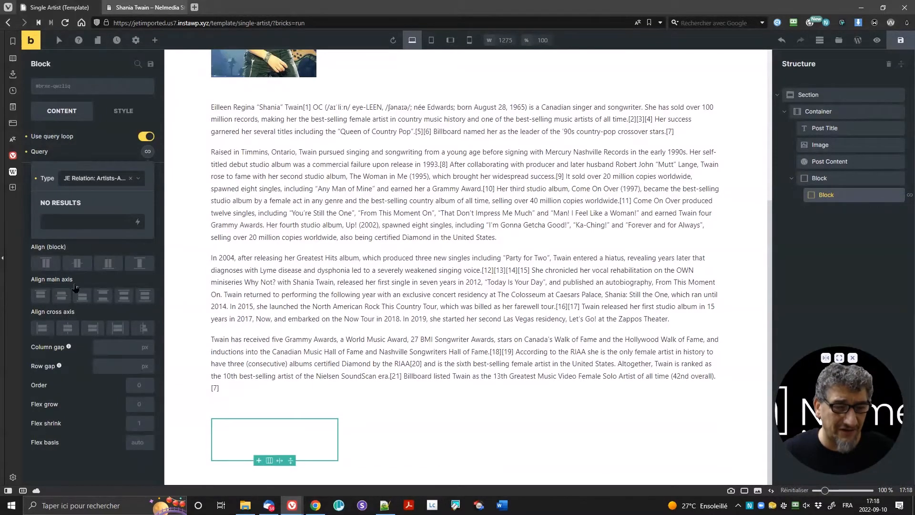
left_click(99, 222)
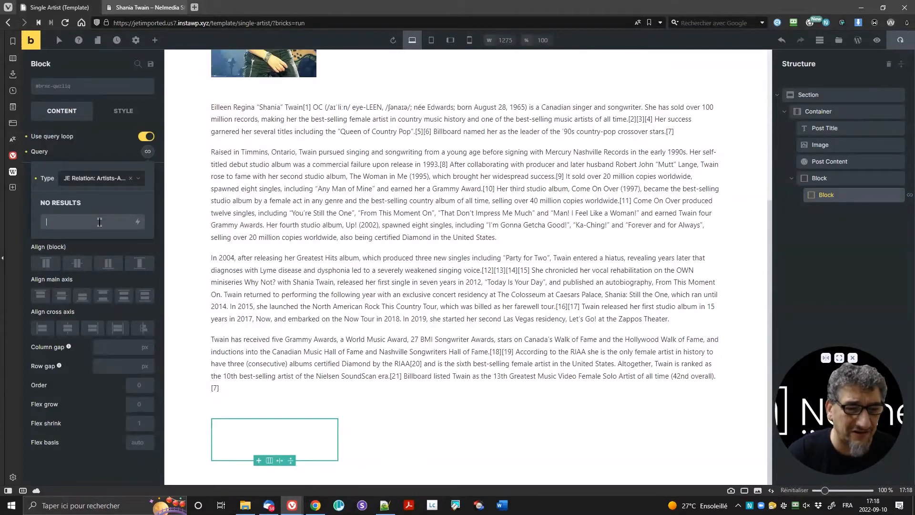
type("THis artist hasn't create")
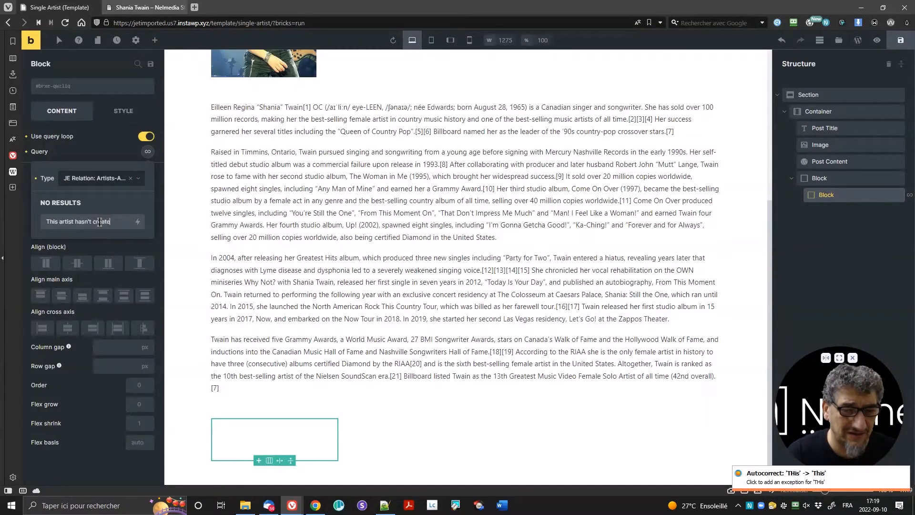
type("lbum y")
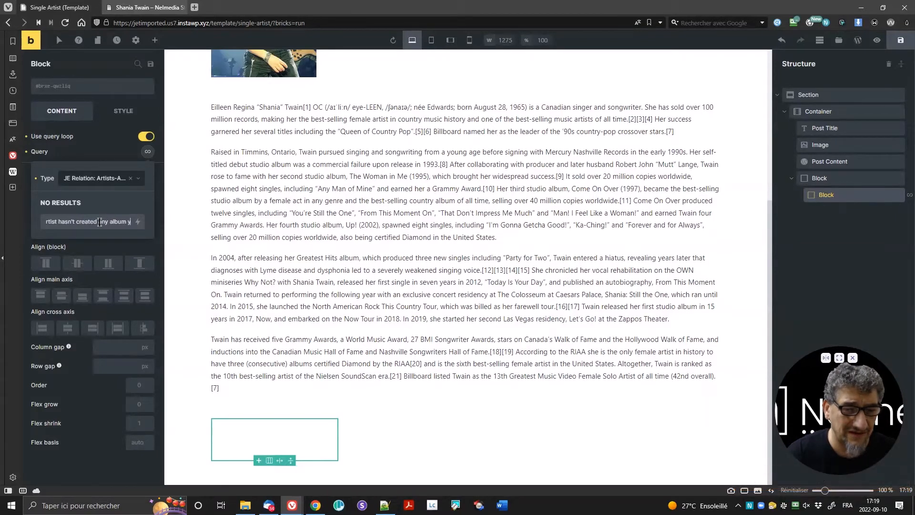
type("et.")
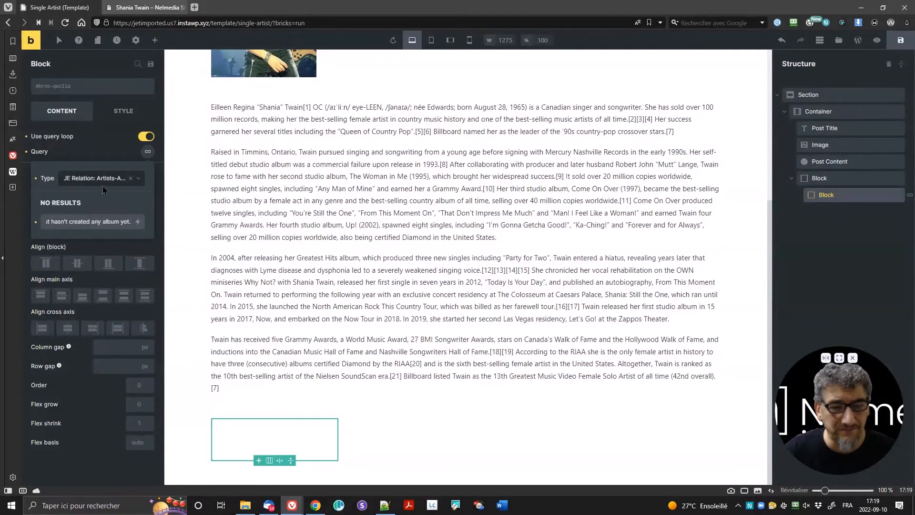
left_click(90, 149)
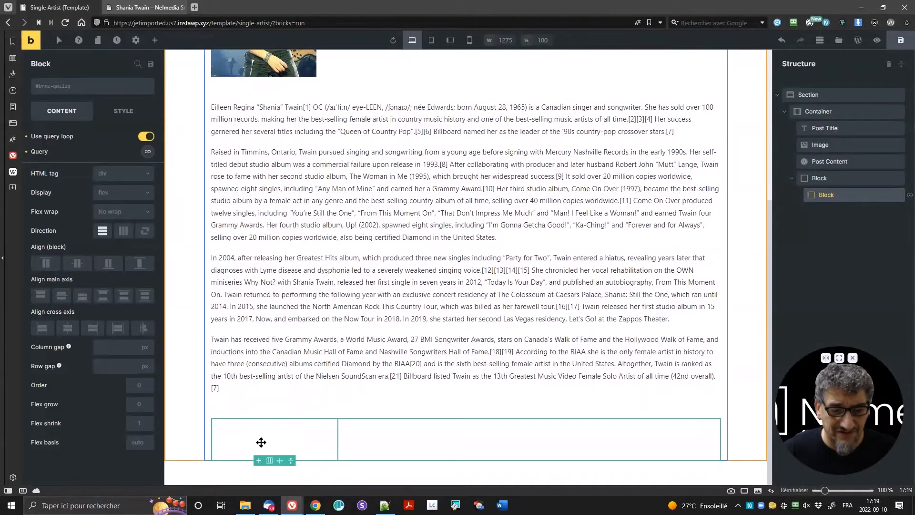
Step: Open the Add Elements panel and scroll down through the available elements
left_click(154, 41)
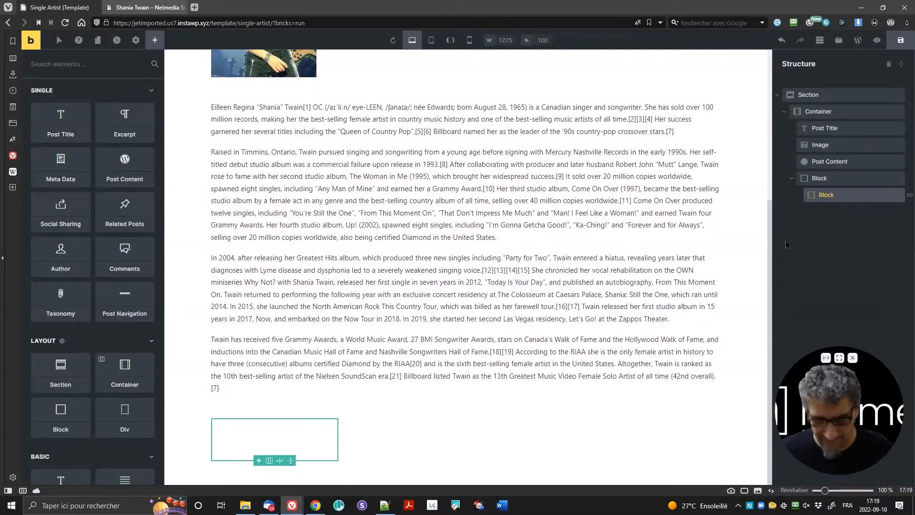
left_click(304, 435)
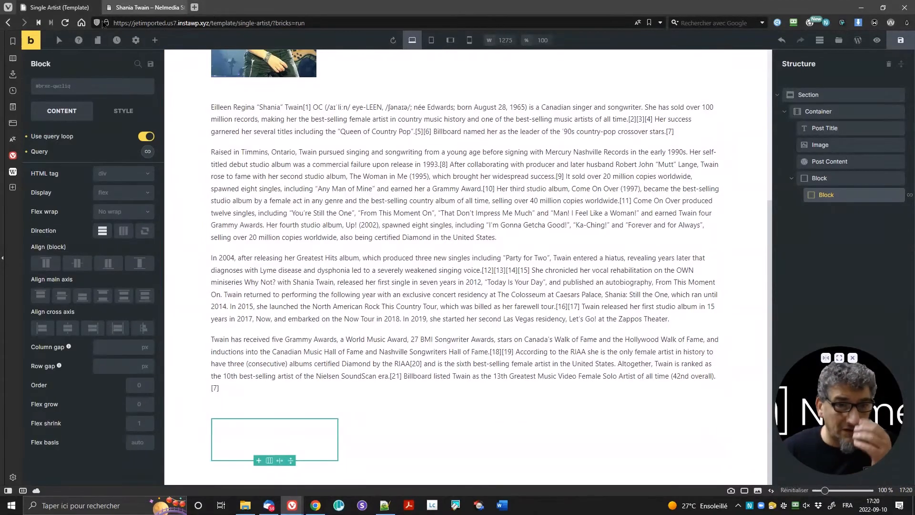
left_click(153, 41)
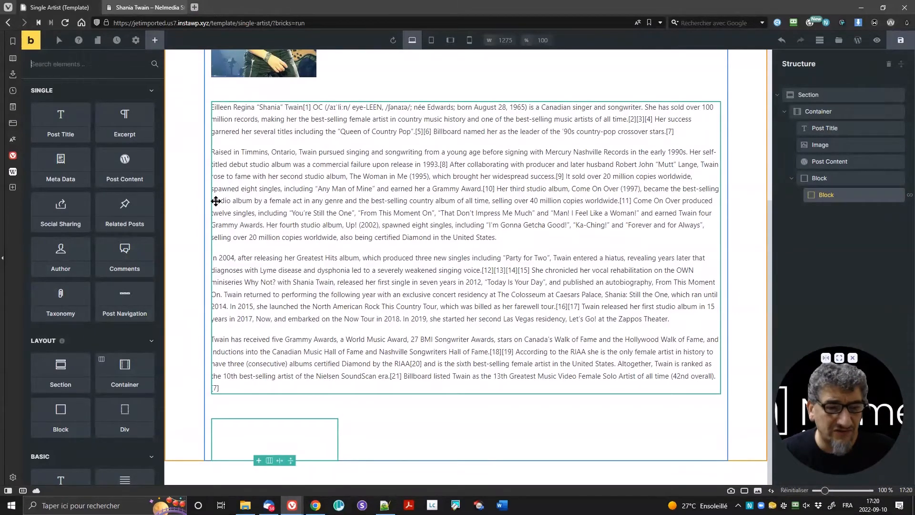
scroll(120, 278, "down", 3)
scroll(121, 277, "down", 3)
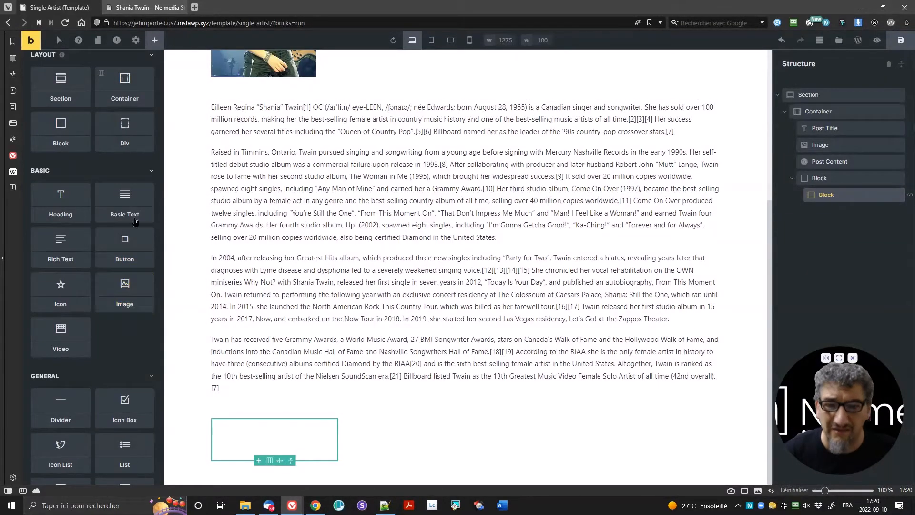
left_click(145, 7)
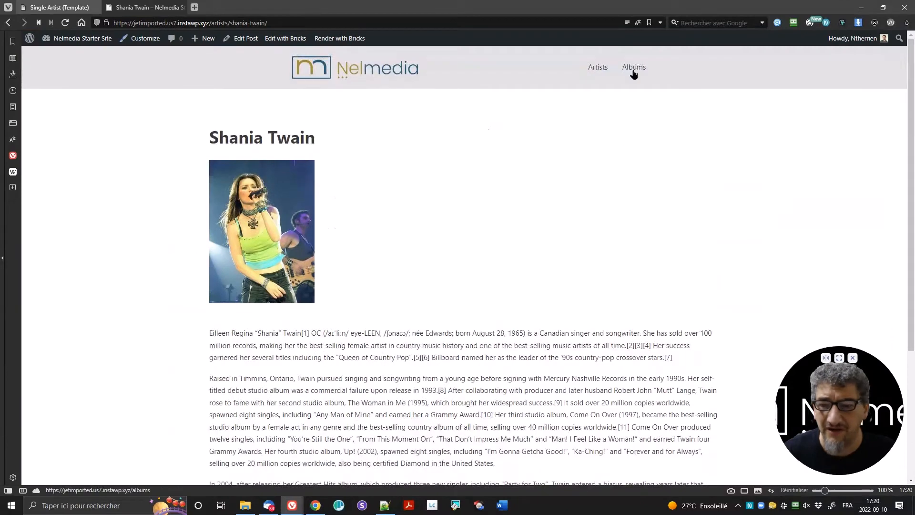
left_click(634, 67)
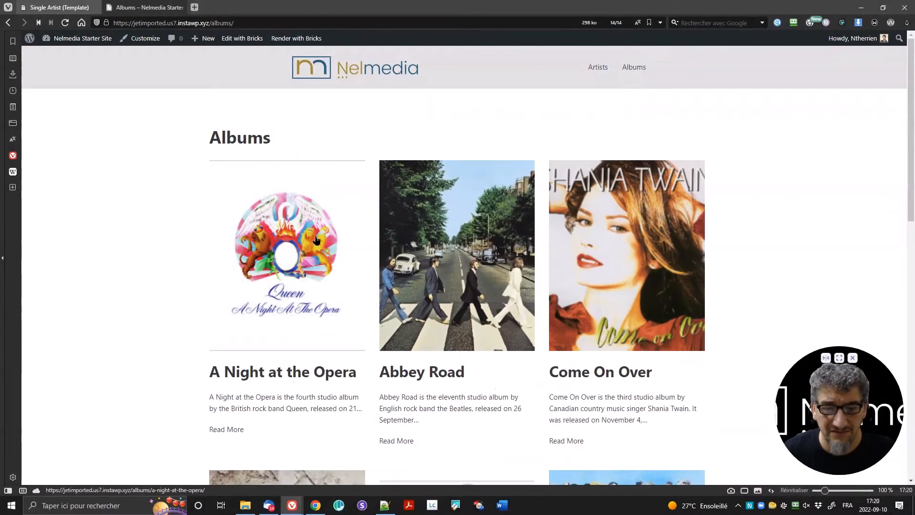
left_click(600, 68)
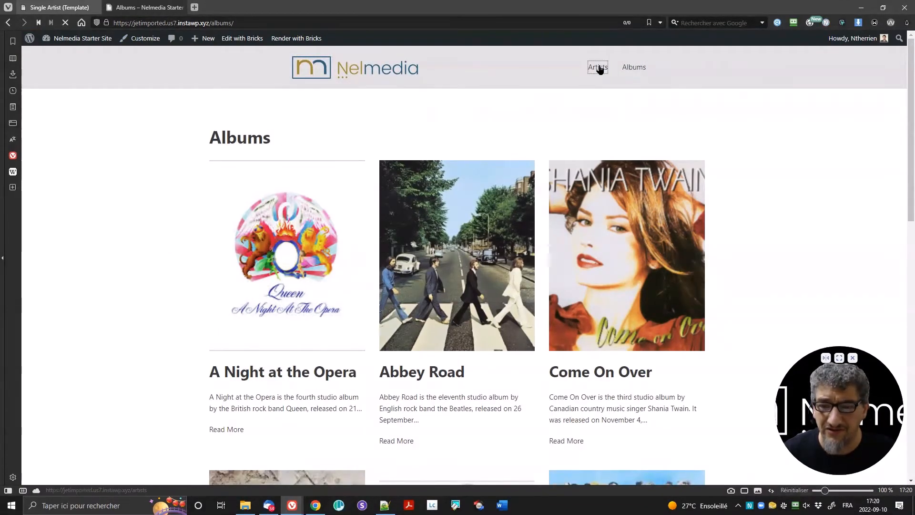
left_click(60, 7)
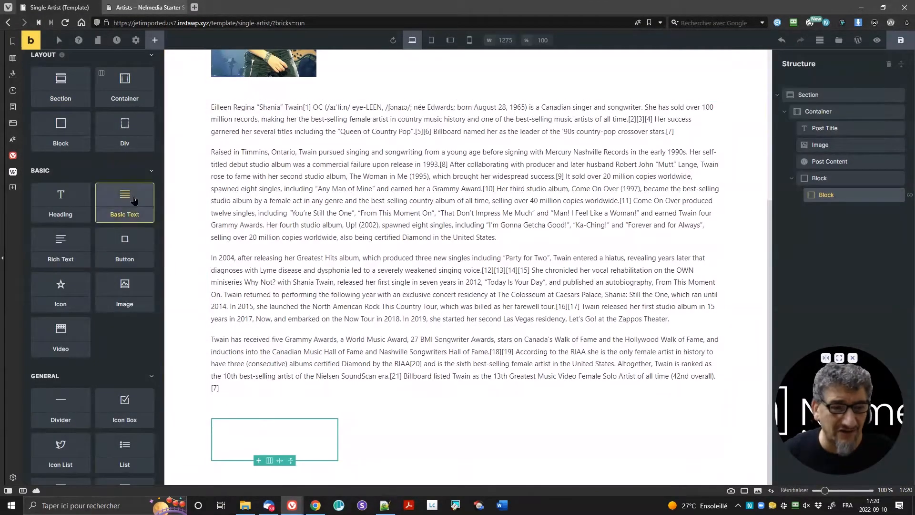
Step: Drag Post Title and Excerpt elements into the query-loop Block, then select the outer Block
scroll(125, 257, "up", 5)
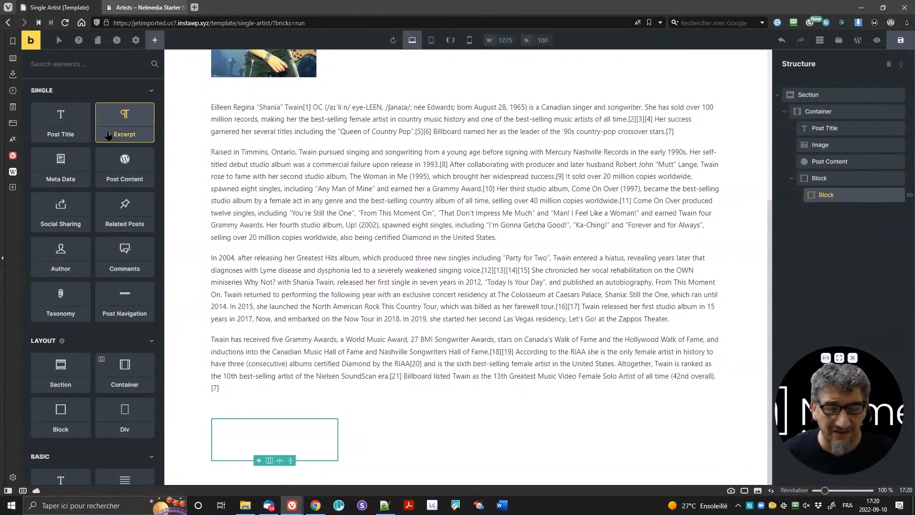
left_click_drag(61, 120, 237, 431)
scroll(317, 357, "down", 2)
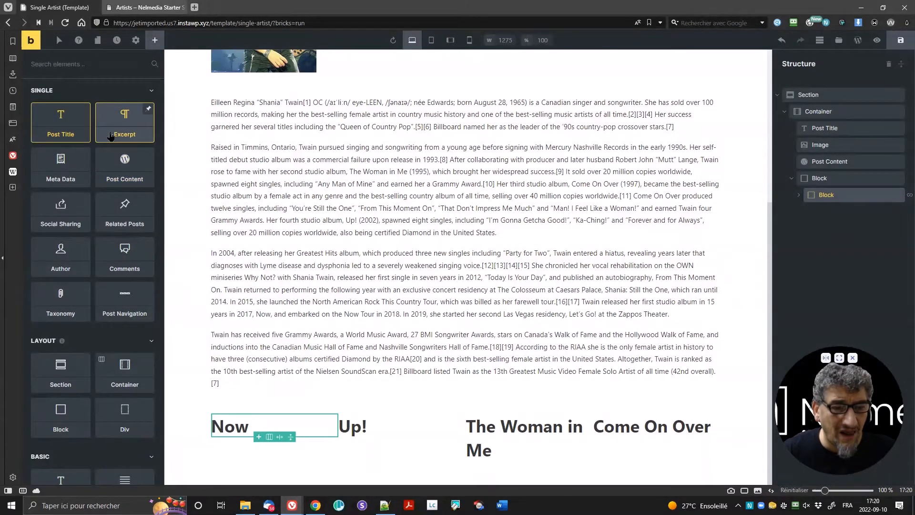
left_click_drag(110, 135, 816, 204)
left_click(819, 178)
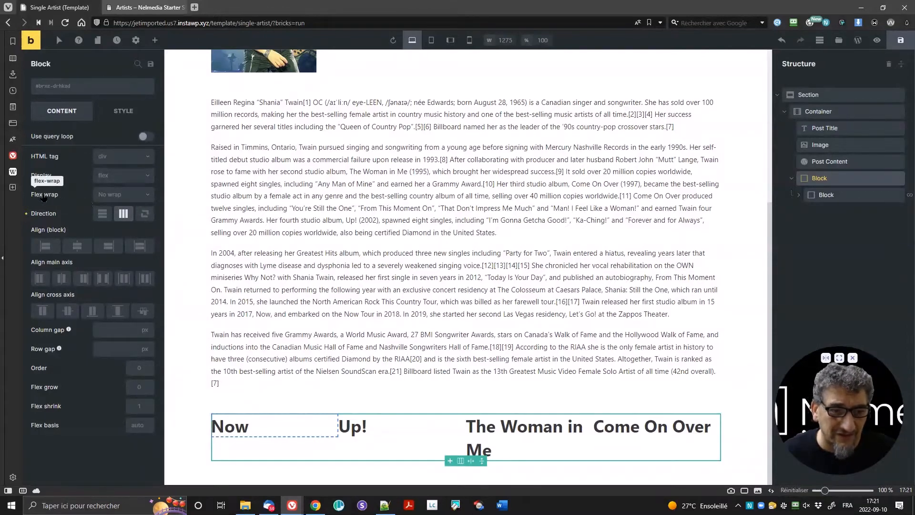
Step: Set the outer Block's Flex wrap to Wrap, then select the inner looping Block
left_click(117, 195)
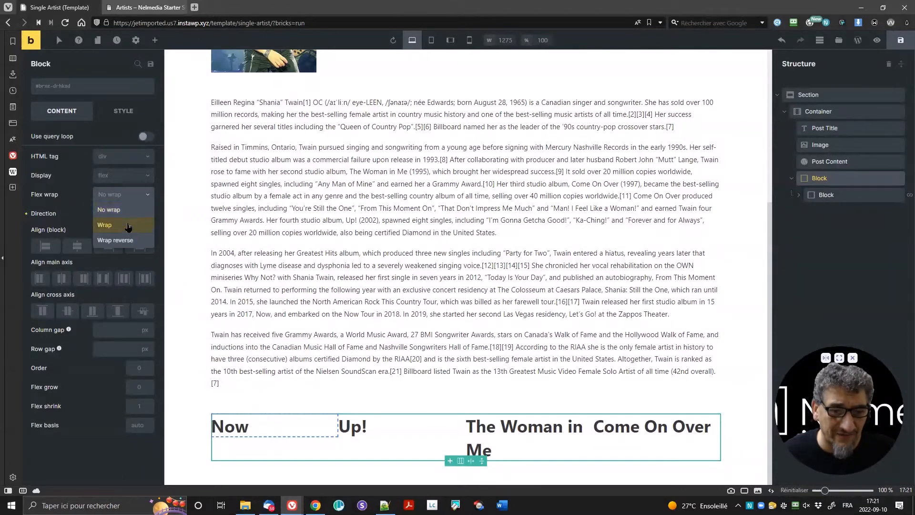
left_click(127, 225)
scroll(310, 256, "down", 1)
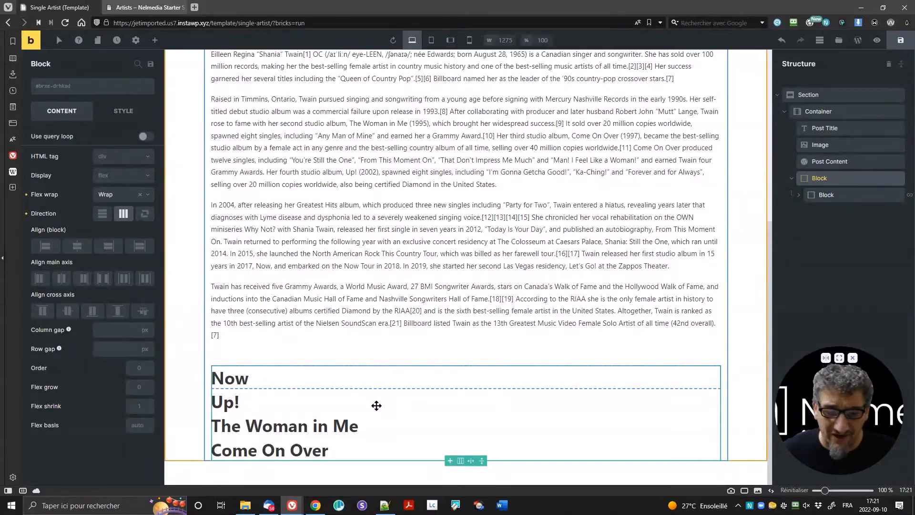
left_click(140, 194)
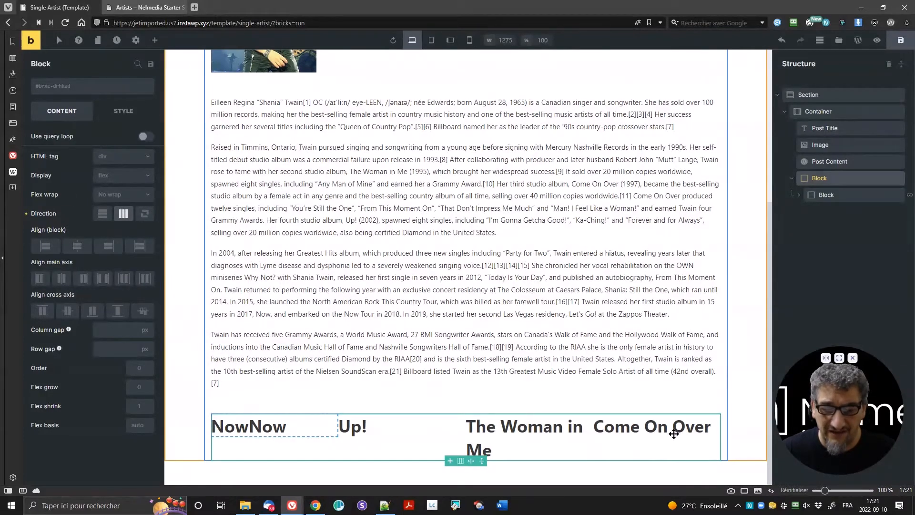
left_click(122, 195)
left_click(121, 222)
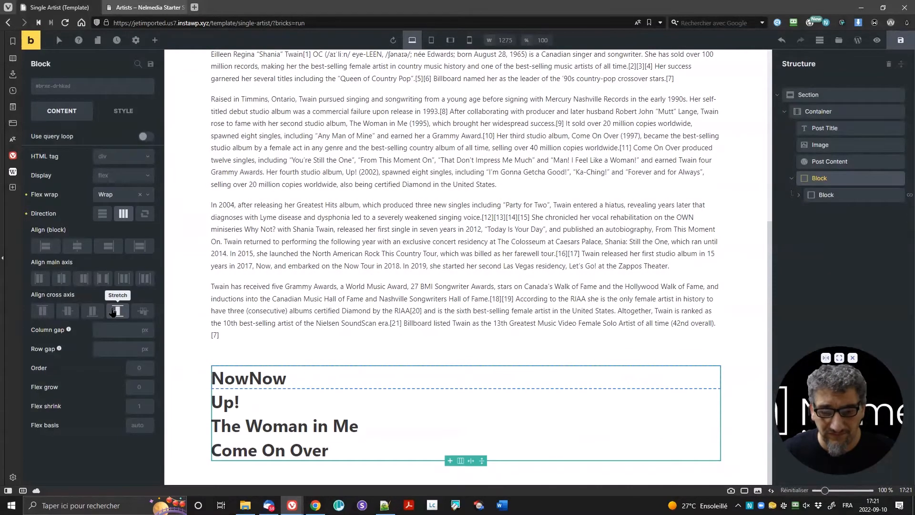
left_click(855, 195)
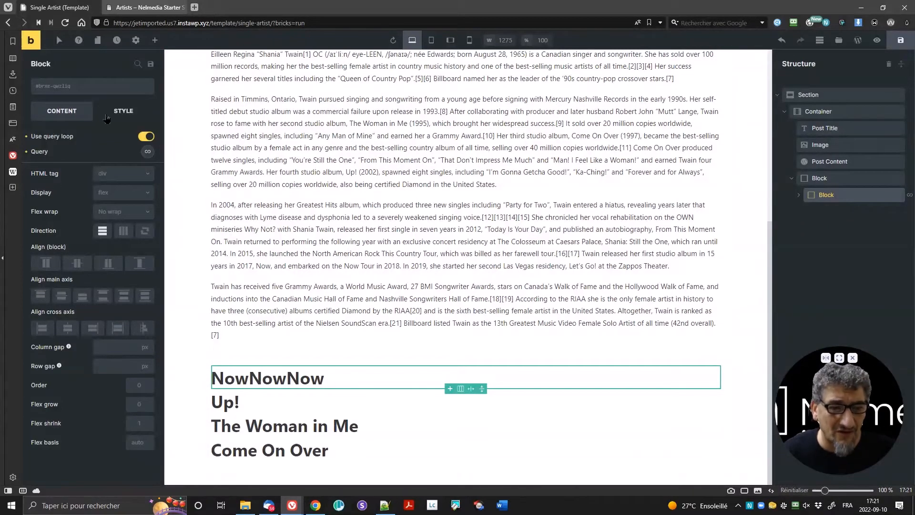
Step: Set the inner looping Block's Style > Layout width to 33%
left_click(123, 110)
left_click(95, 140)
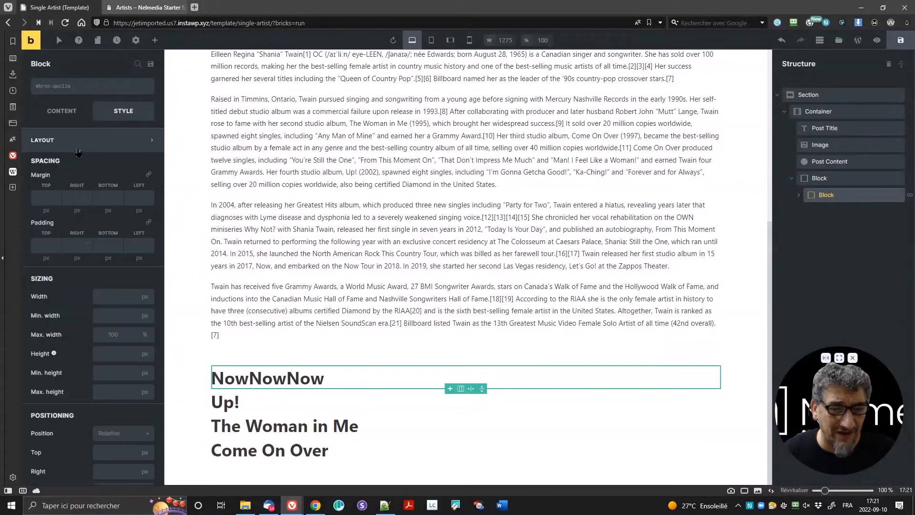
left_click(97, 297)
type("33")
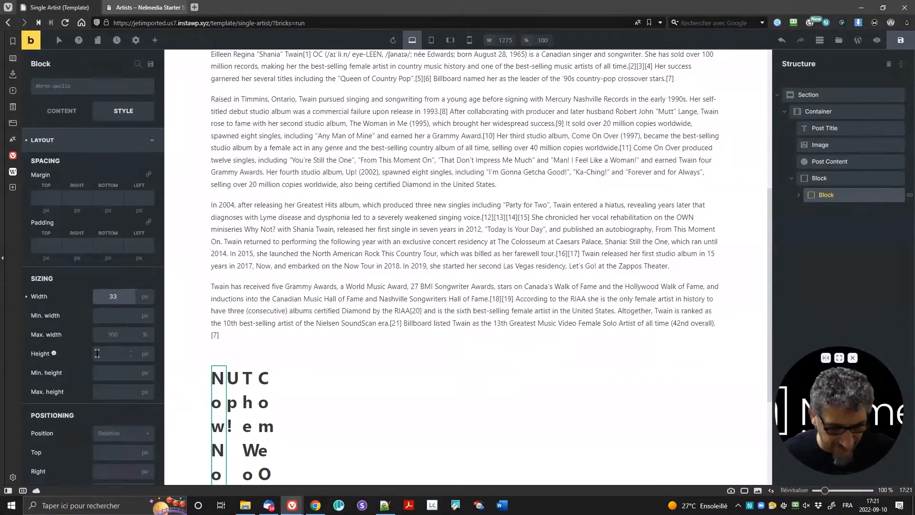
type("%")
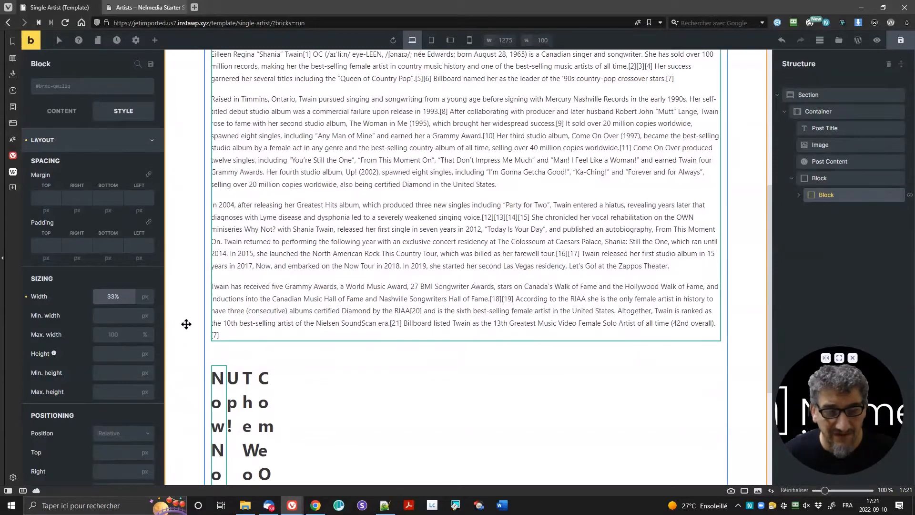
left_click(107, 317)
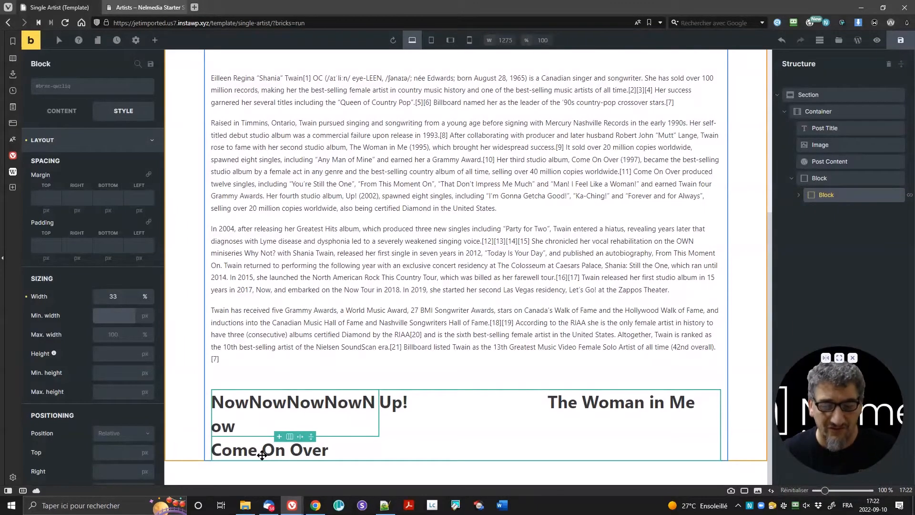
Step: Select the outer parent Block and show its flex layout settings
left_click(799, 195)
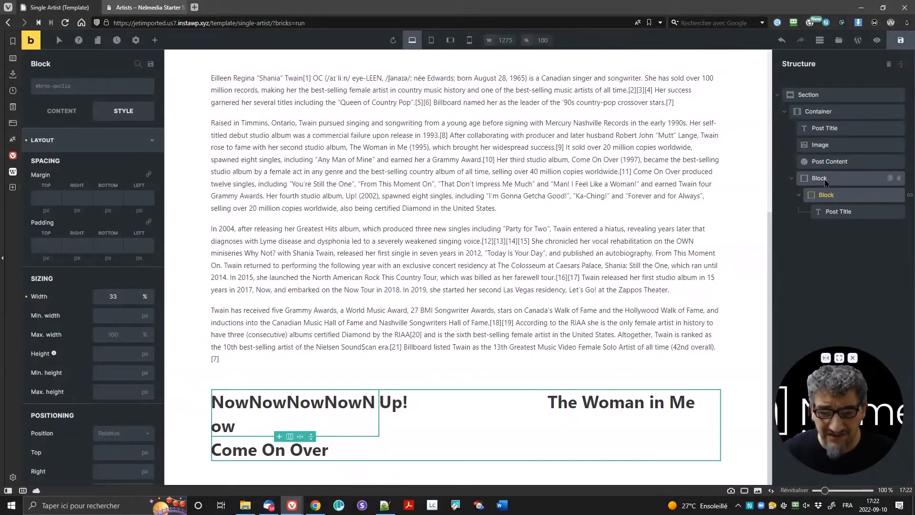
left_click(826, 183)
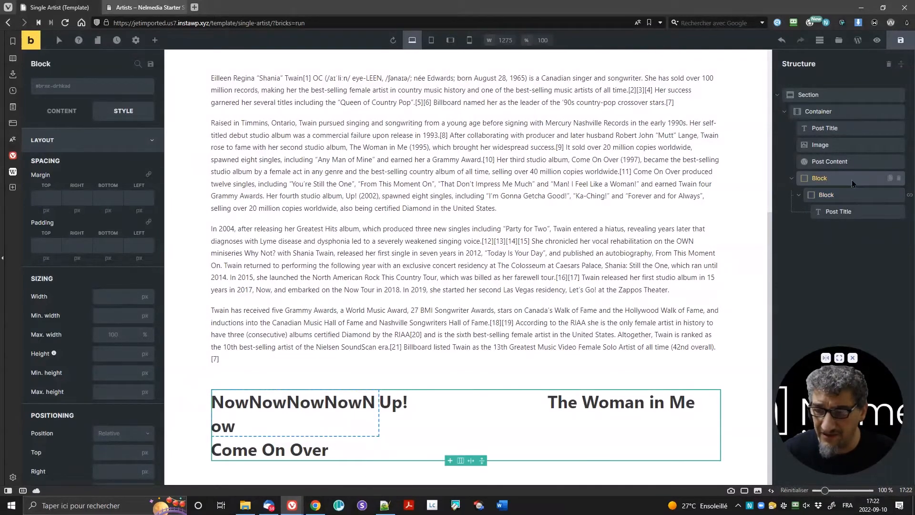
left_click(69, 114)
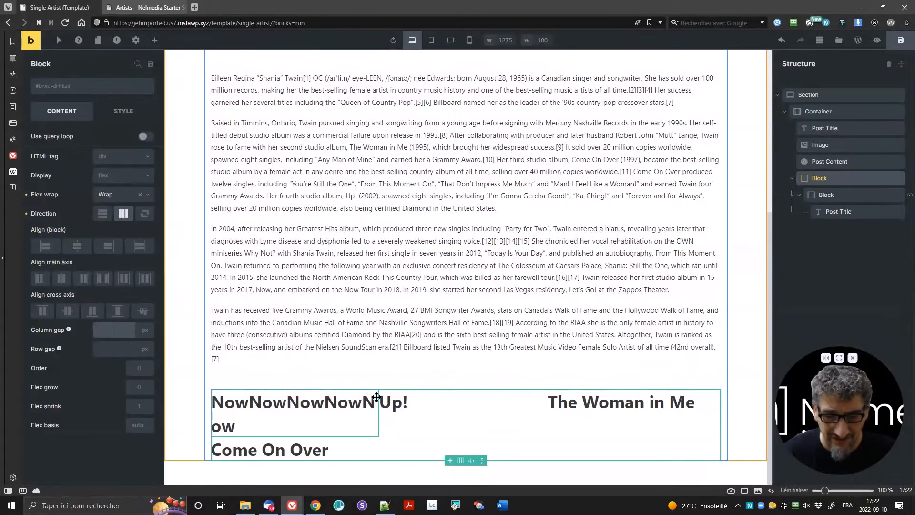
Step: Enter 30 for the outer Block's column gap and row gap
type("30")
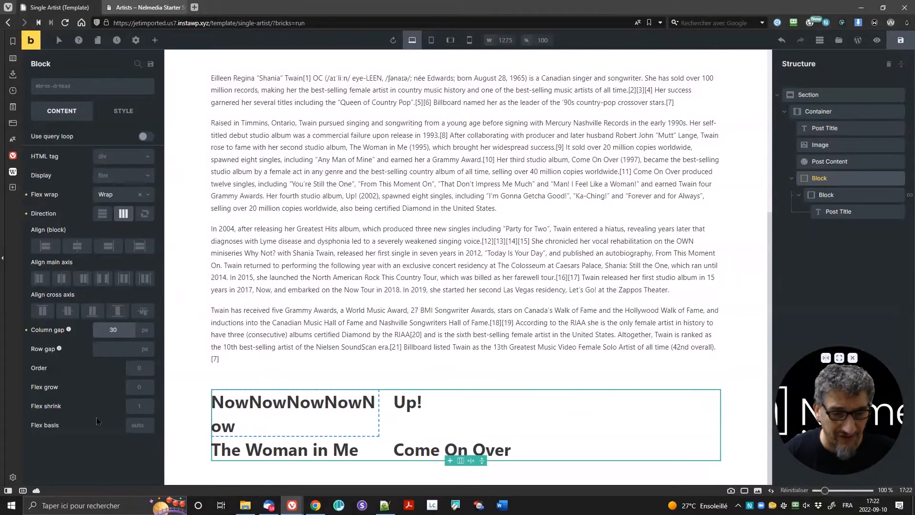
key("Tab")
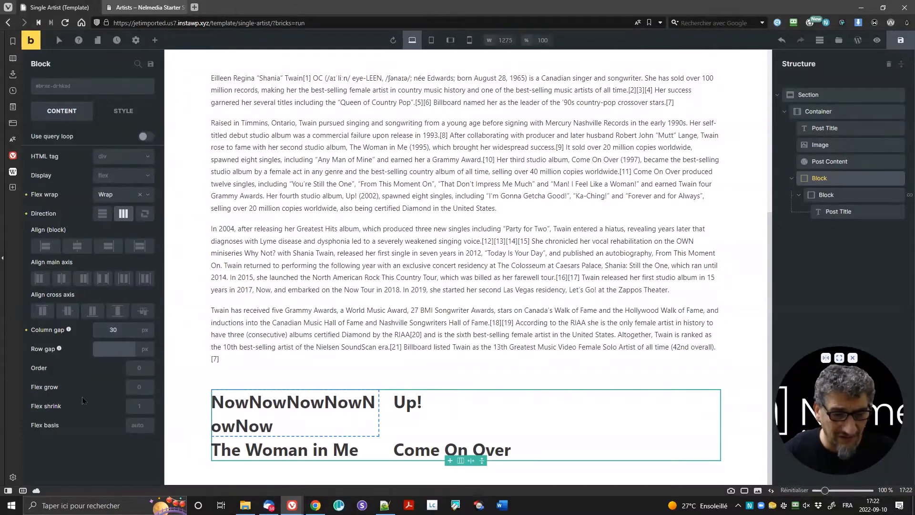
type("30")
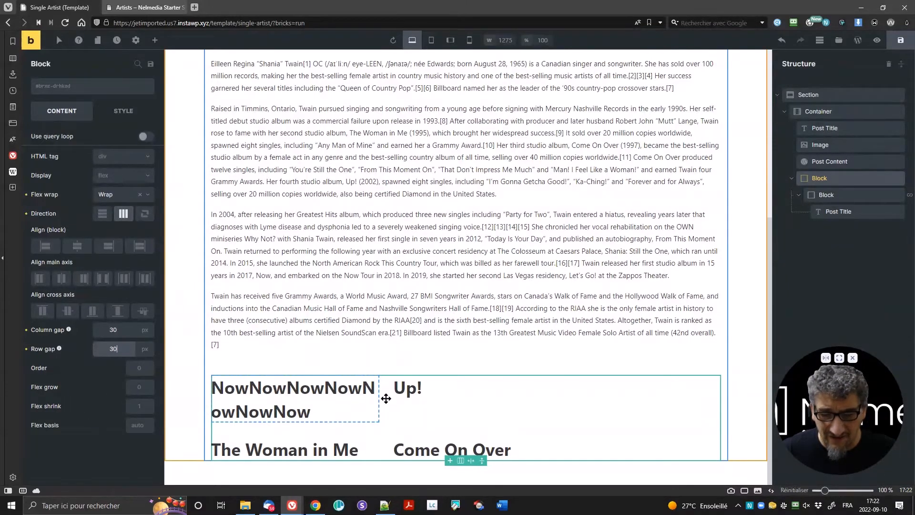
Step: Reselect the inner looping Block and edit its width in the Style tab
left_click(837, 200)
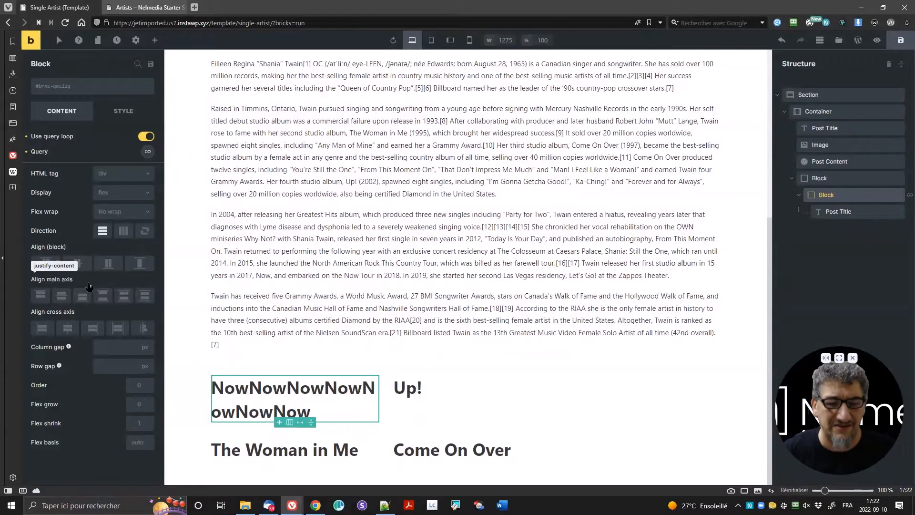
left_click(123, 111)
left_click(118, 291)
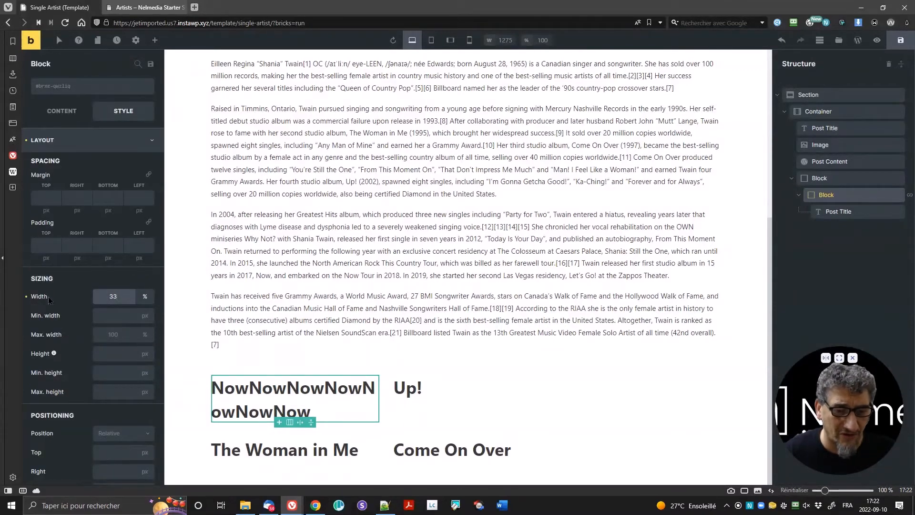
Step: Lower the desktop album width to 31% and set tablet portrait width to 48%
key("Down")
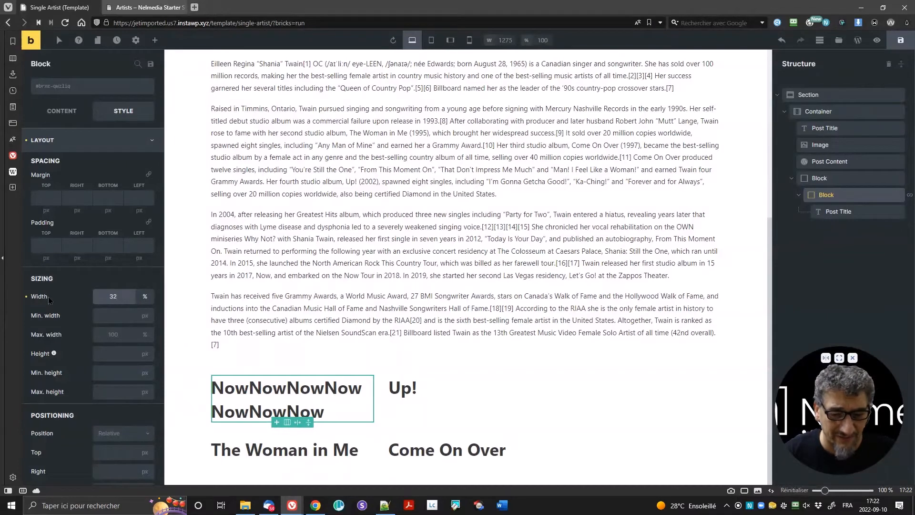
key("Down")
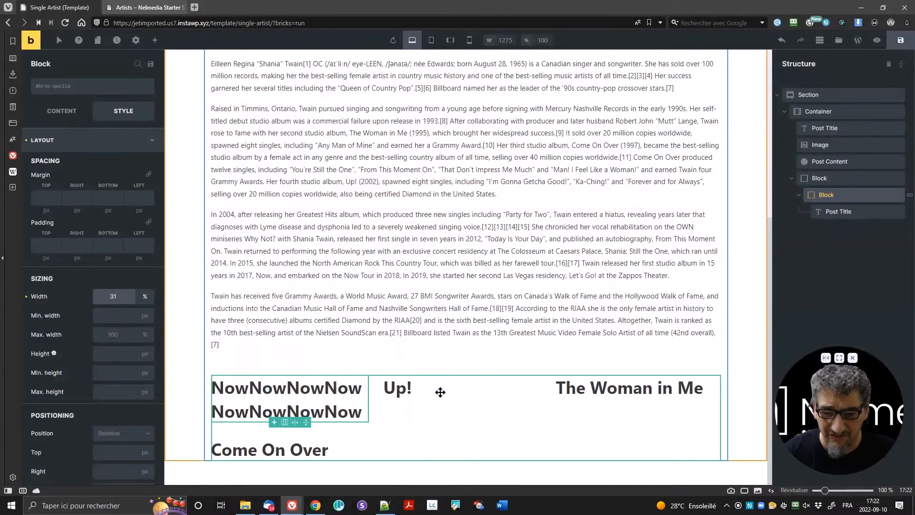
left_click(433, 39)
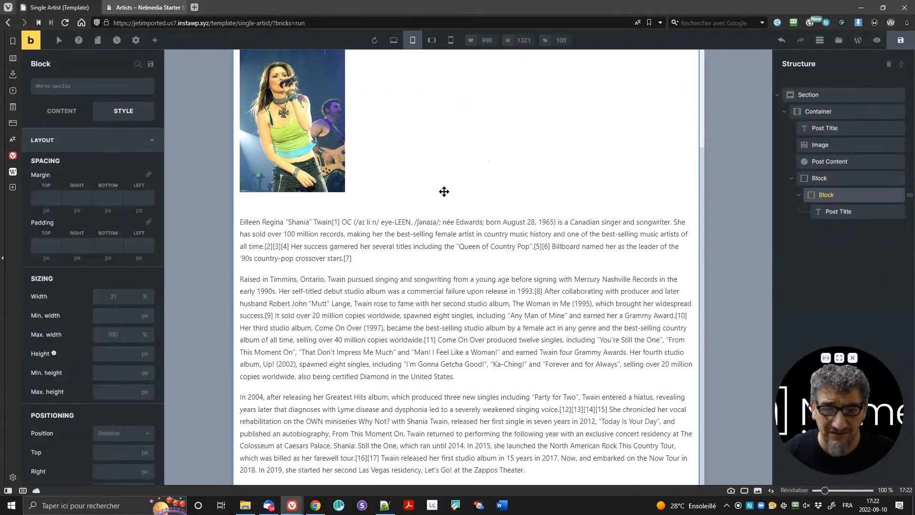
scroll(432, 249, "down", 4)
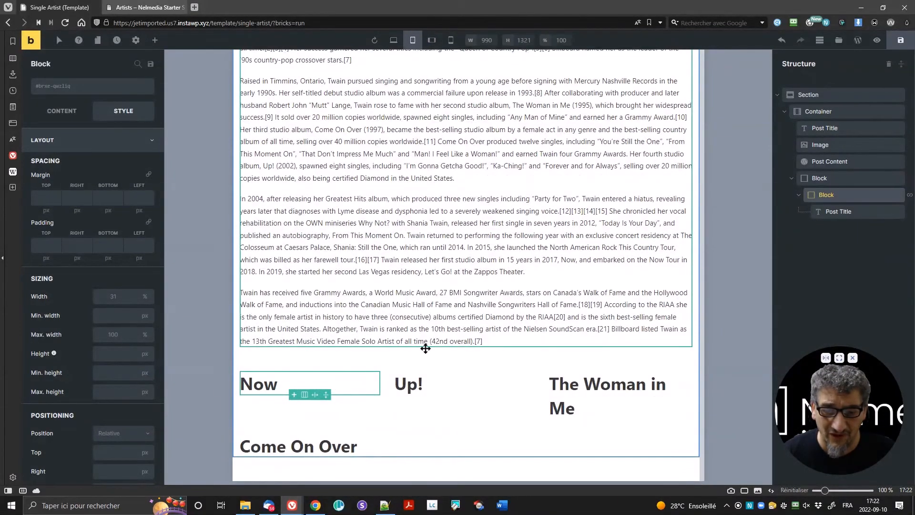
left_click(112, 298)
type("50")
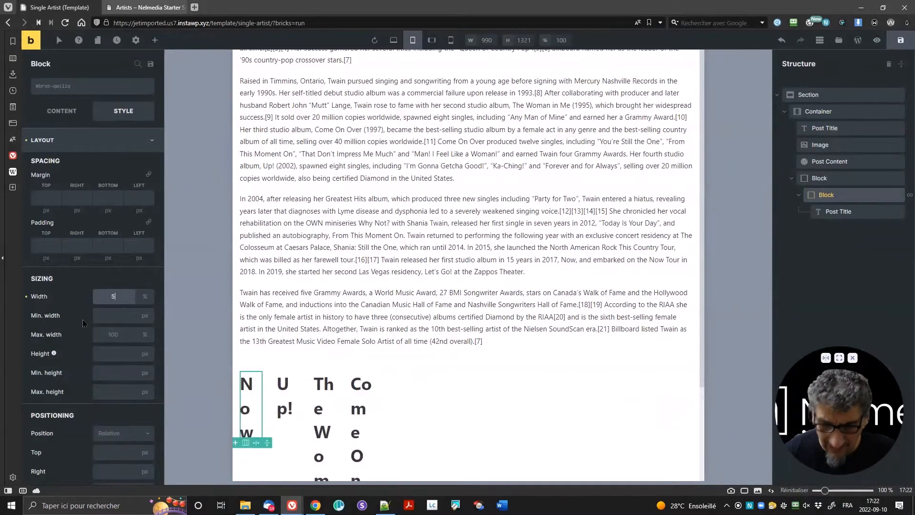
key("Down")
key("Down")
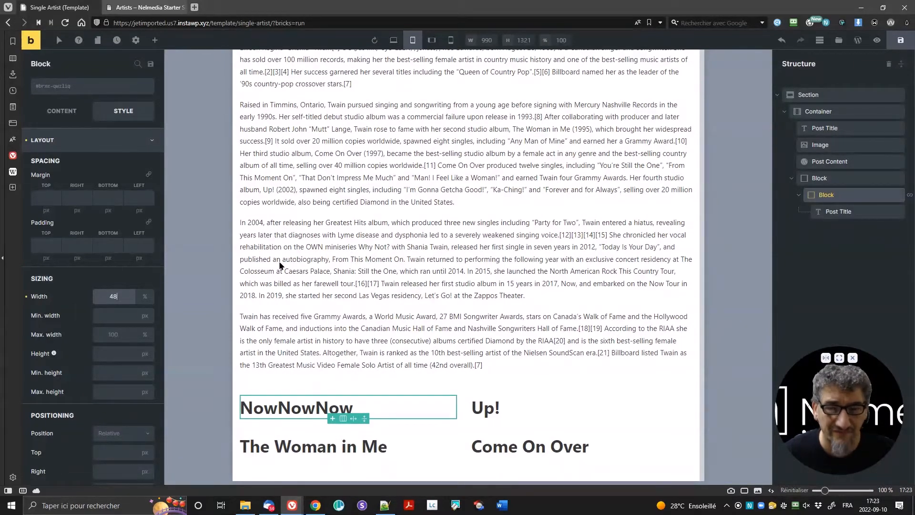
Step: Set the album item width to 47% at the tablet landscape breakpoint
left_click(431, 40)
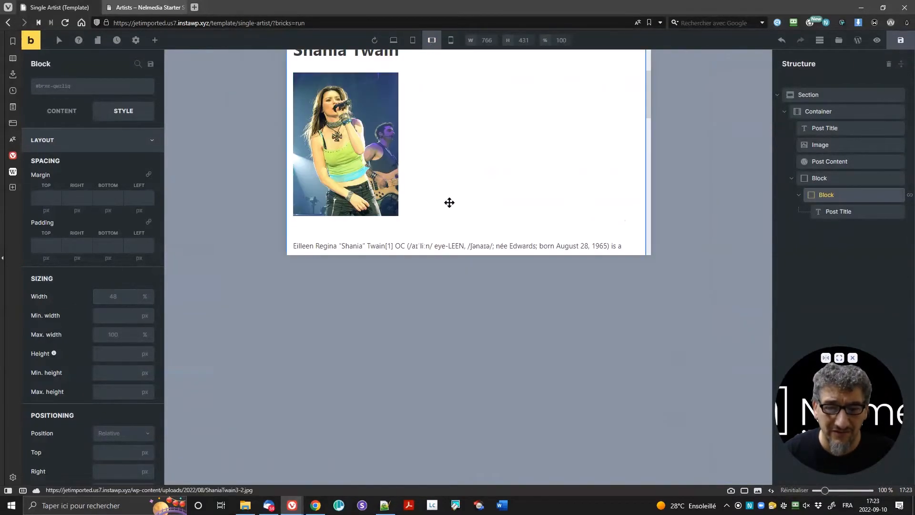
scroll(495, 188, "down", 10)
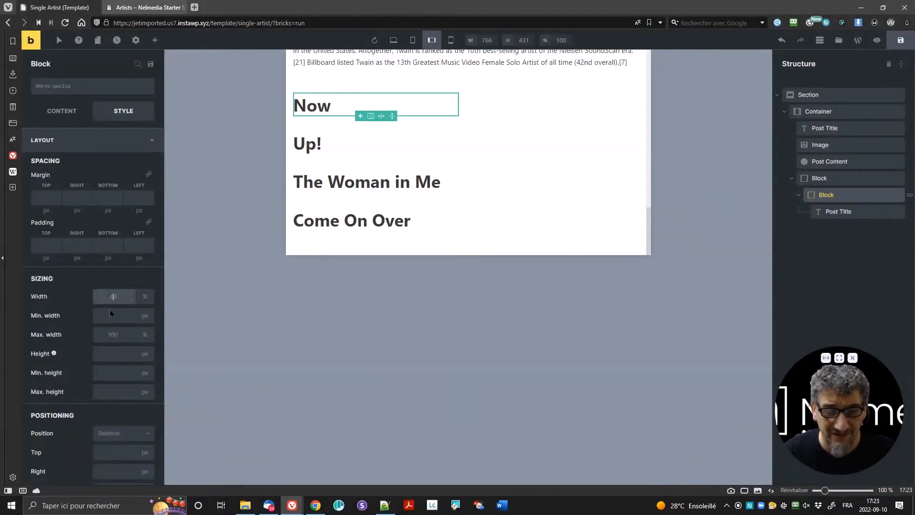
type("47")
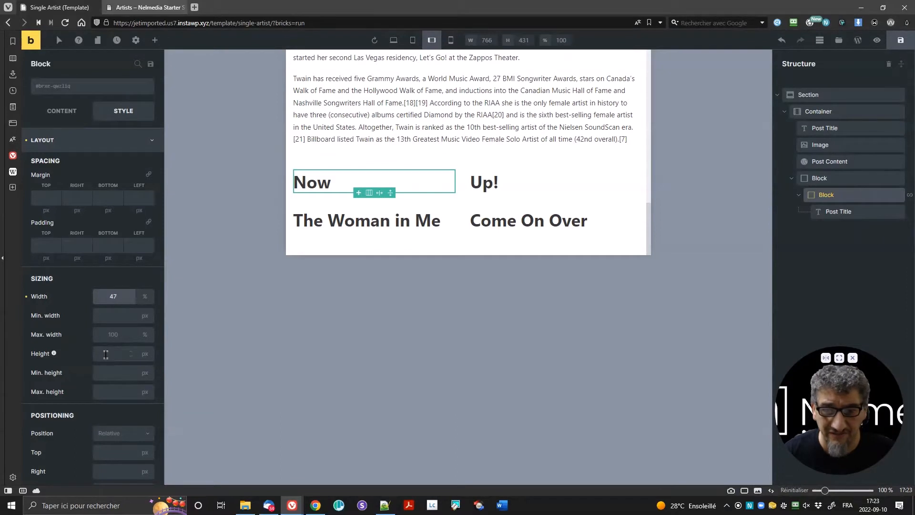
key("Down")
key("Down")
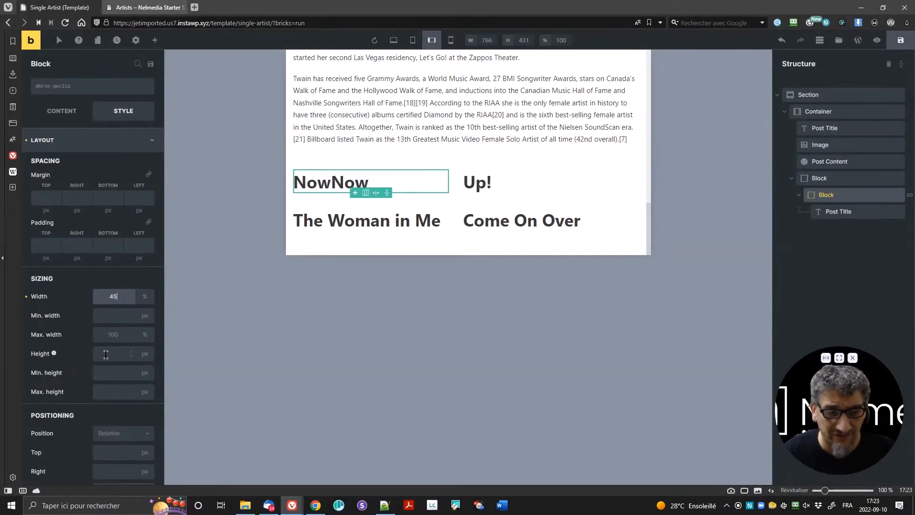
key("Up")
key("Up")
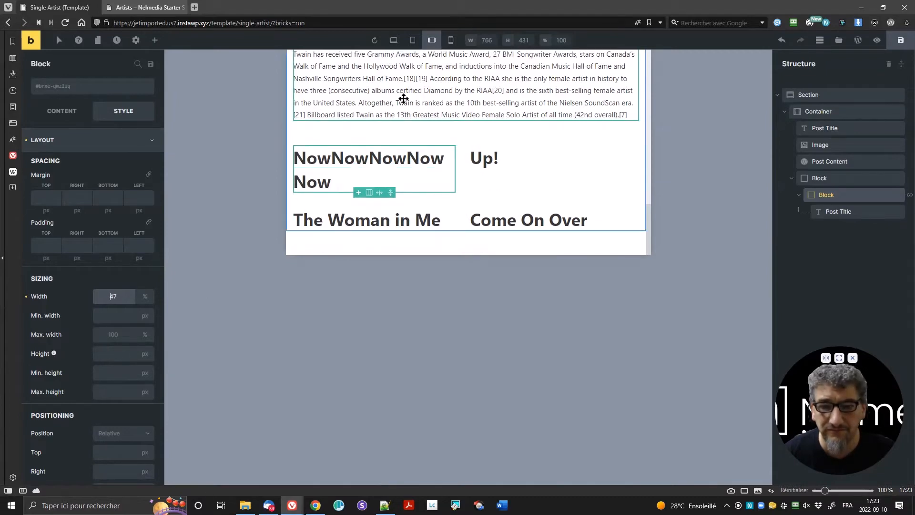
Step: Set the mobile album item width to 100% and return to the desktop preview
left_click(451, 41)
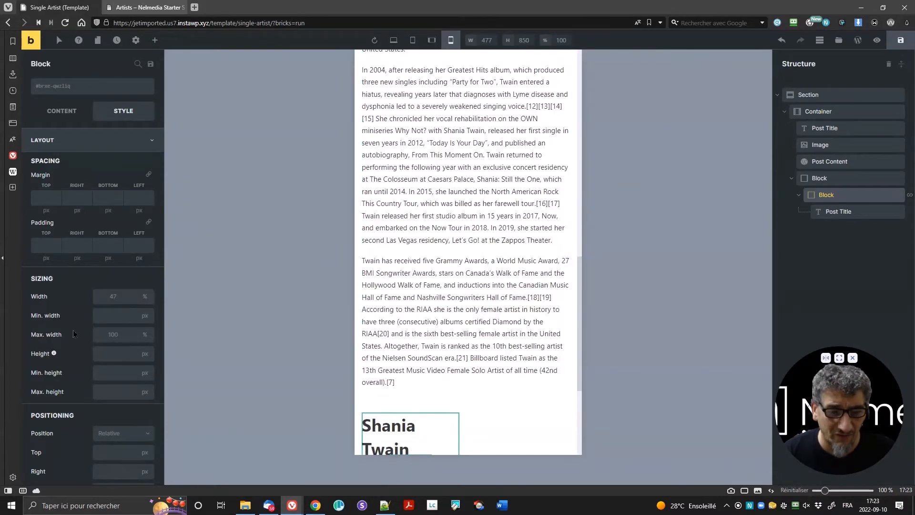
left_click(114, 295)
type("100")
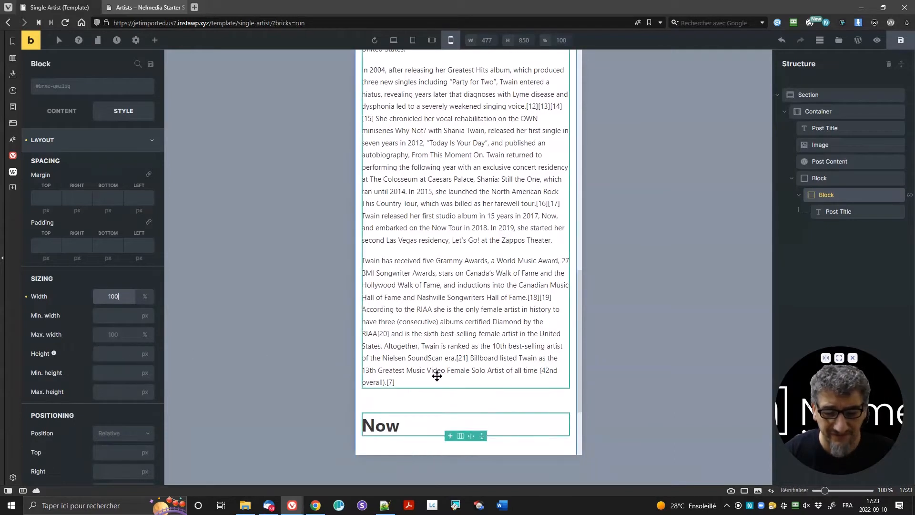
scroll(467, 425, "down", 3)
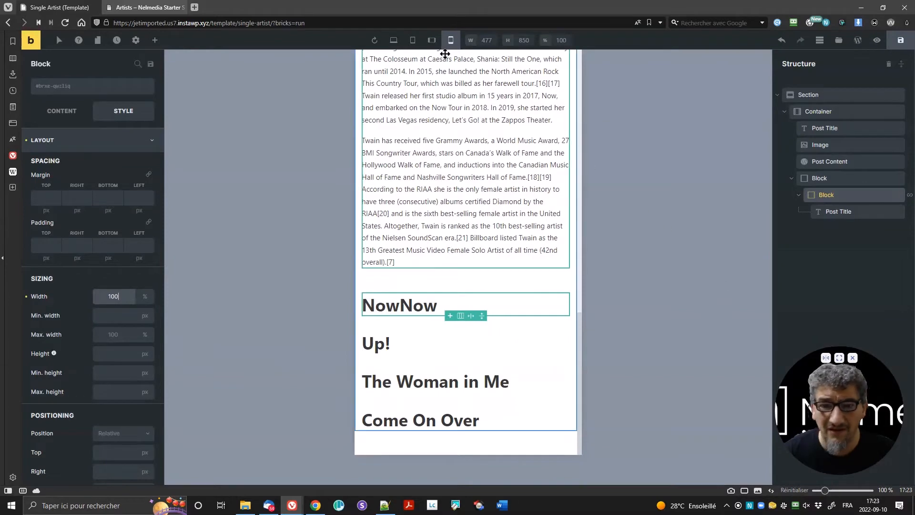
left_click(393, 40)
left_click(393, 41)
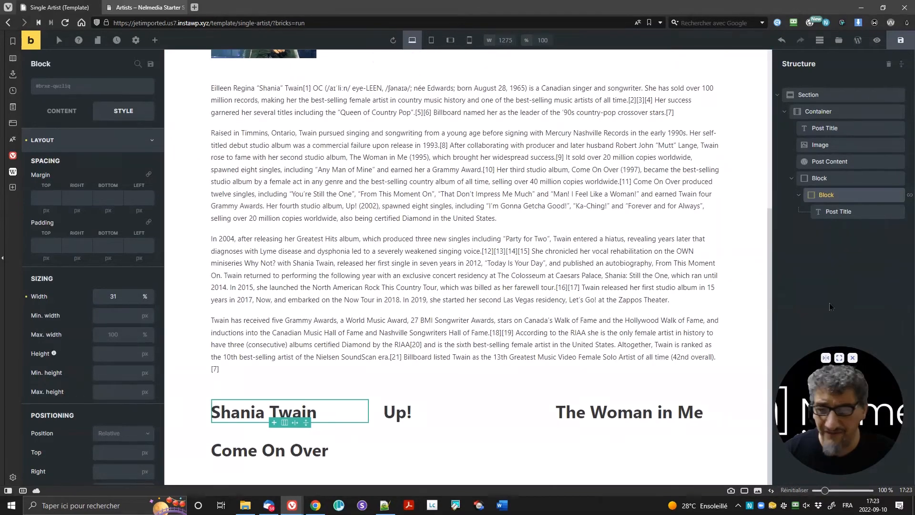
Step: Drag an Image element below the Post Title and open its dynamic data options
left_click(834, 211)
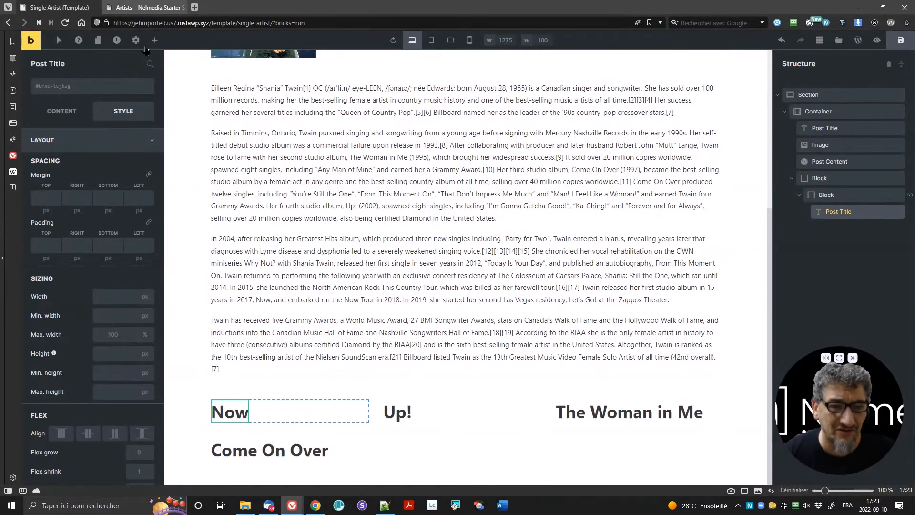
left_click(64, 119)
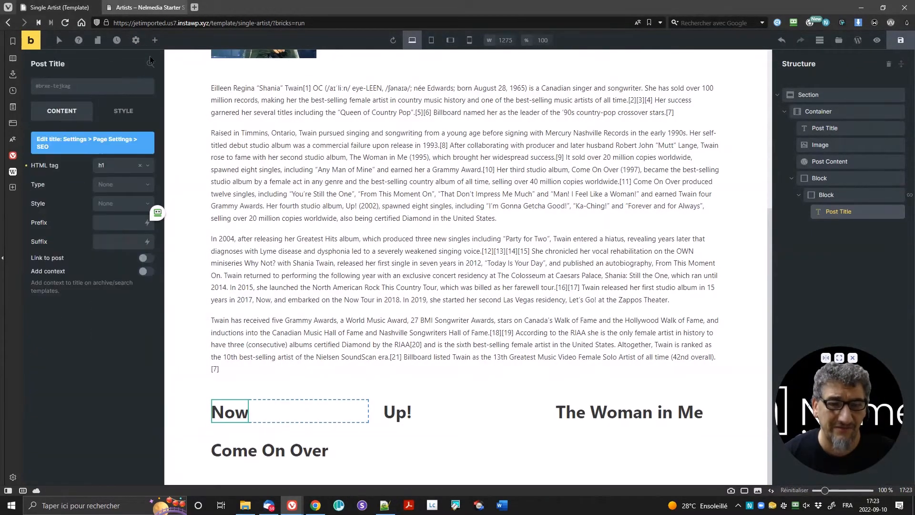
left_click(155, 40)
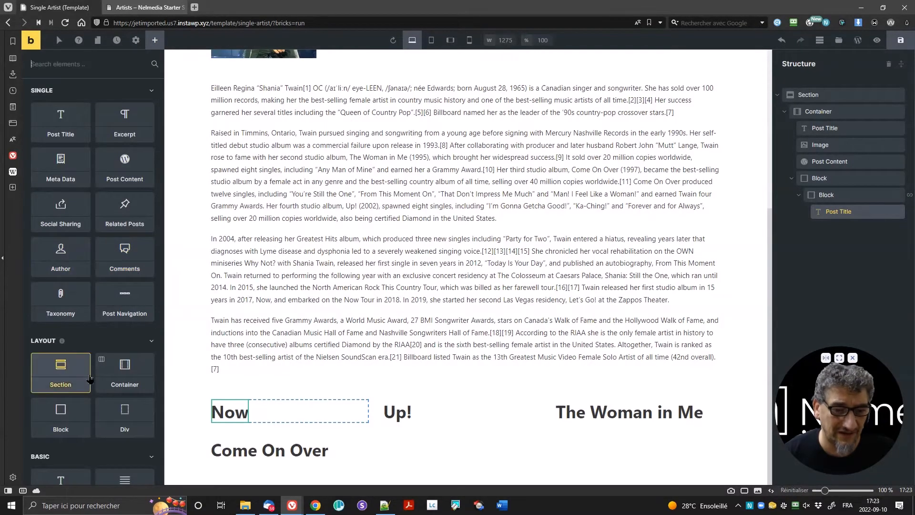
scroll(71, 367, "down", 5)
left_click_drag(106, 332, 353, 409)
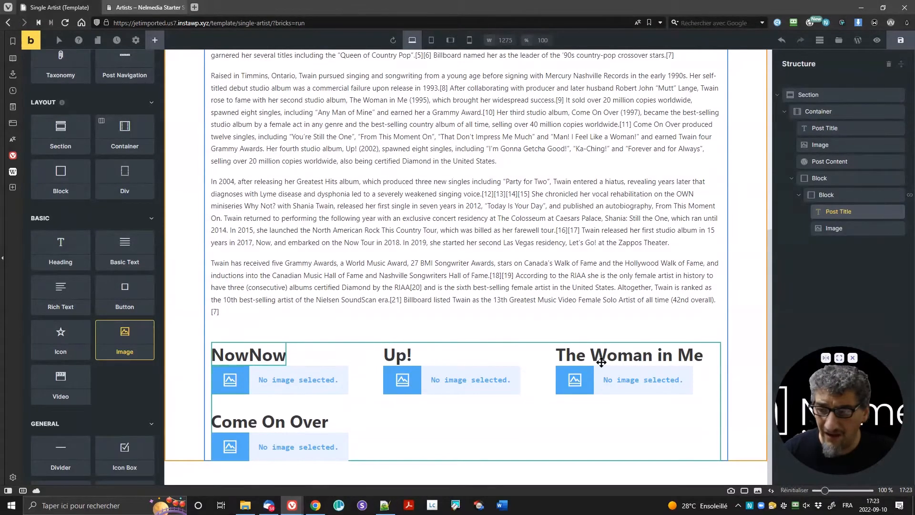
left_click(295, 380)
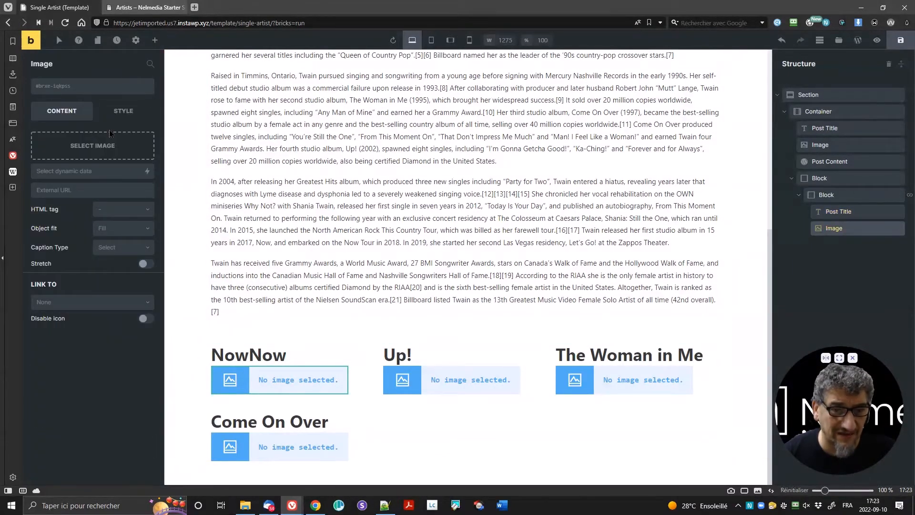
left_click(147, 173)
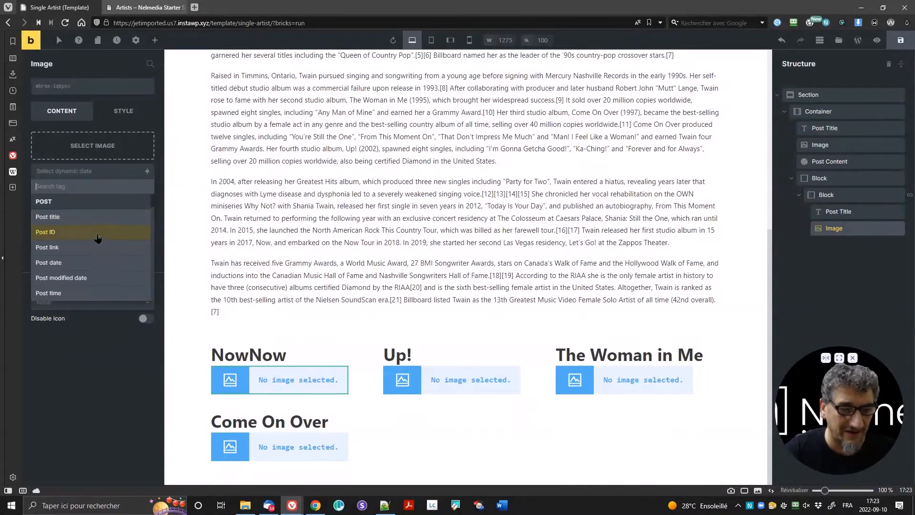
scroll(95, 238, "down", 3)
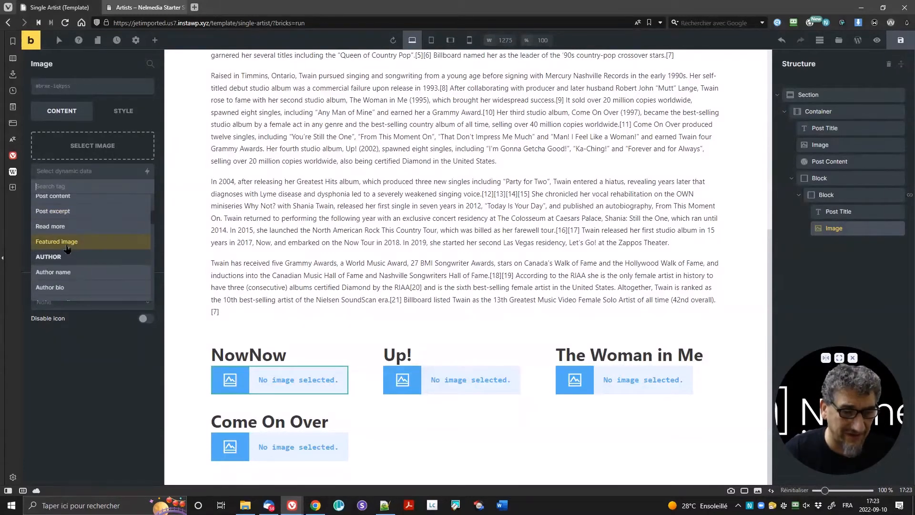
Step: Use the featured image as the Image source at Medium (300×300) size
left_click(67, 244)
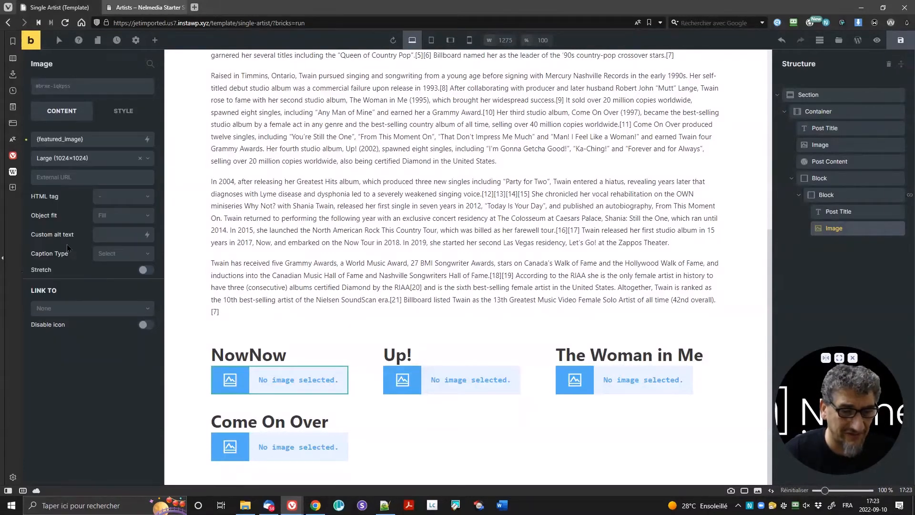
left_click(69, 159)
left_click(74, 190)
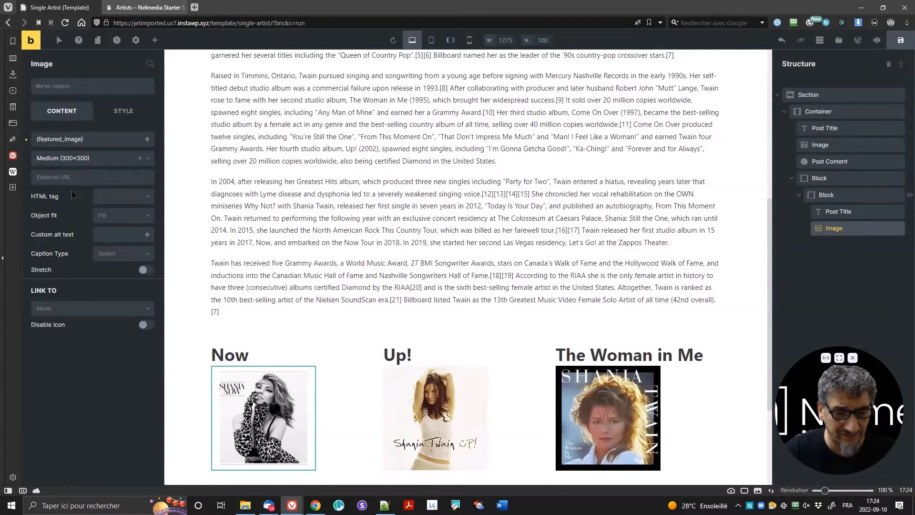
Step: Link each image to its album via Other (URL) > Dynamic Data > Post link
left_click(66, 313)
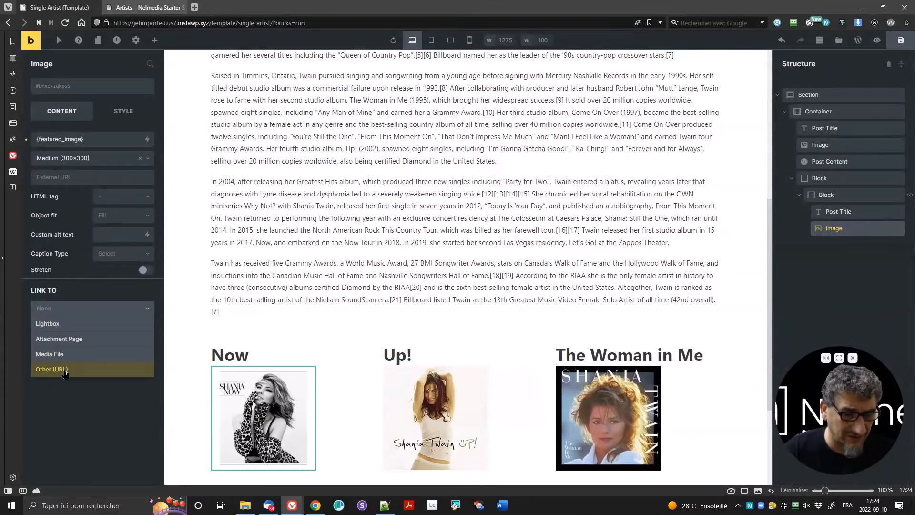
left_click(66, 373)
left_click(76, 327)
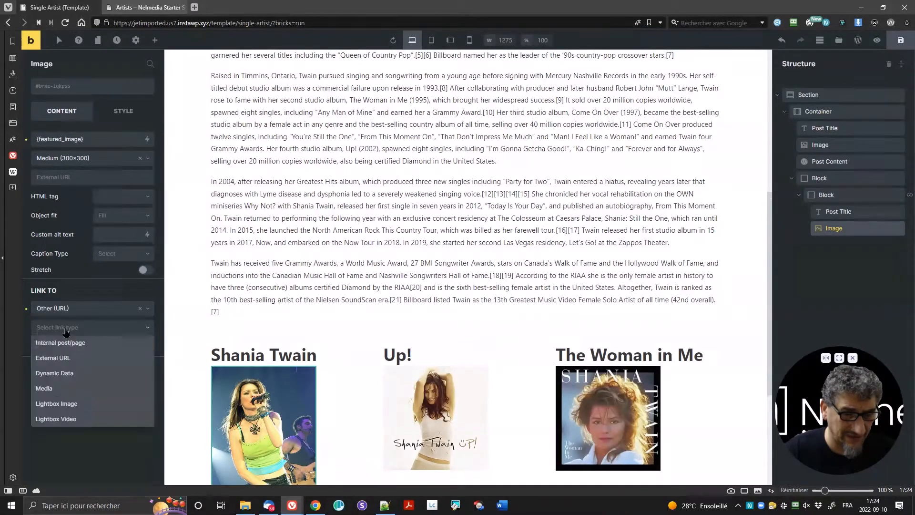
left_click(81, 375)
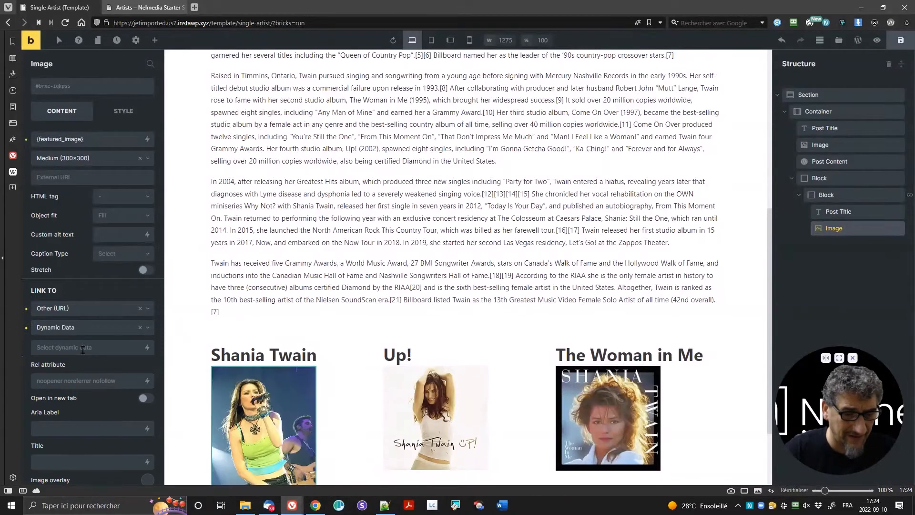
left_click(148, 348)
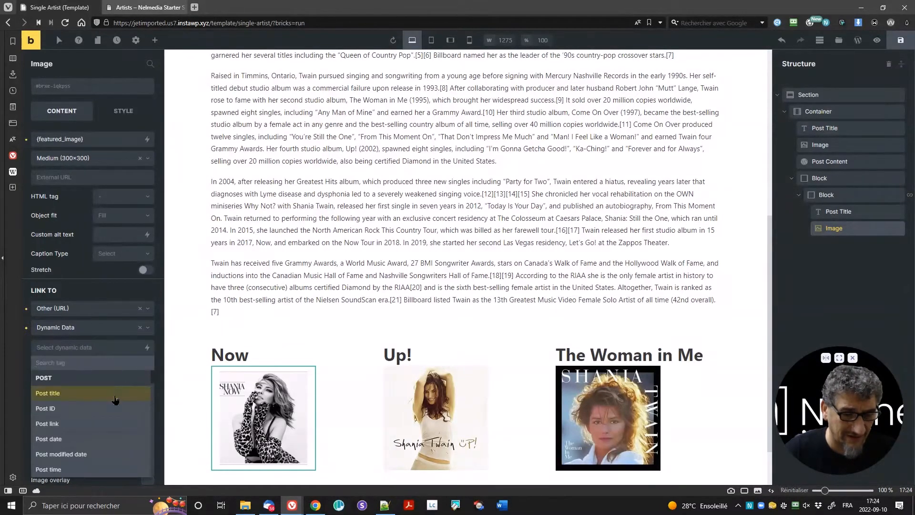
left_click(92, 427)
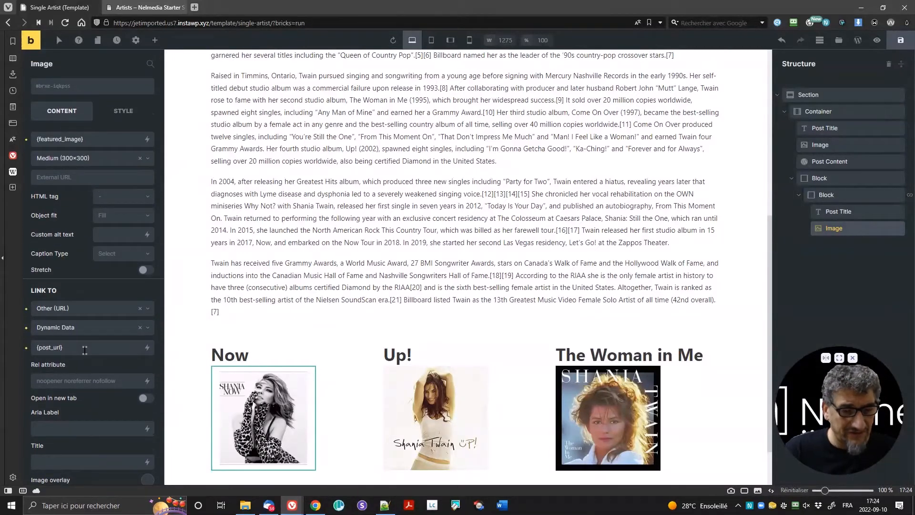
scroll(321, 357, "down", 3)
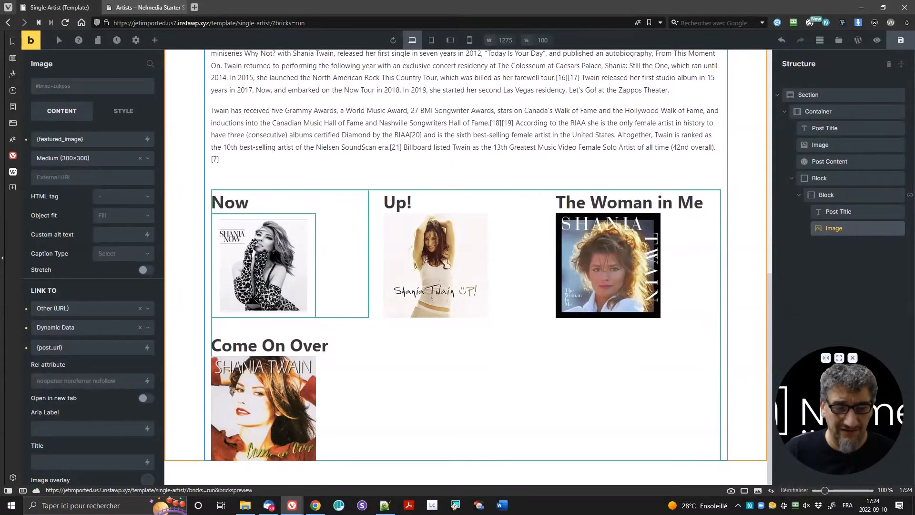
Step: Drag an Excerpt element below the album image and review its More text setting
left_click(155, 40)
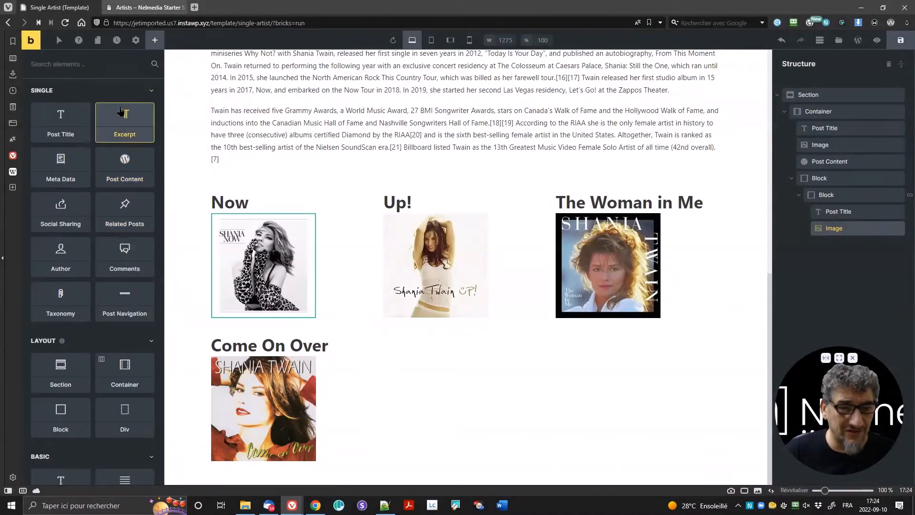
left_click_drag(132, 134, 268, 314)
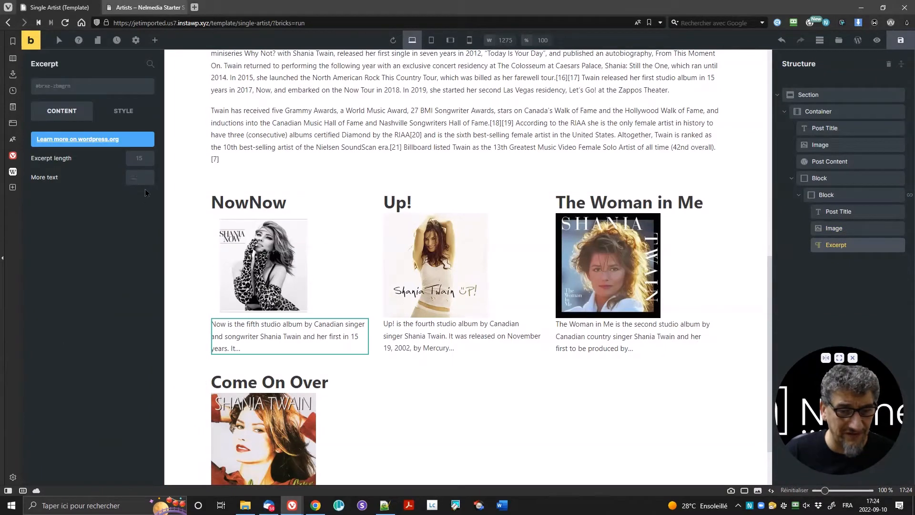
left_click(138, 179)
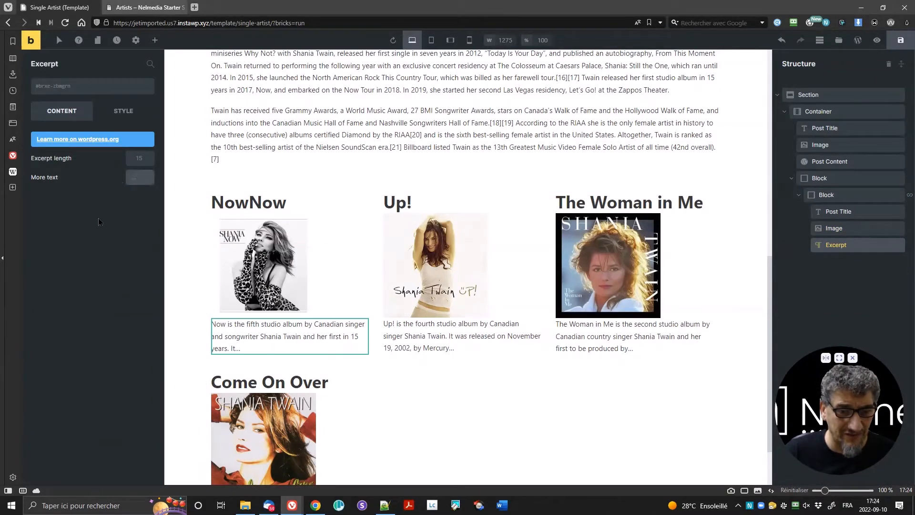
left_click(270, 340)
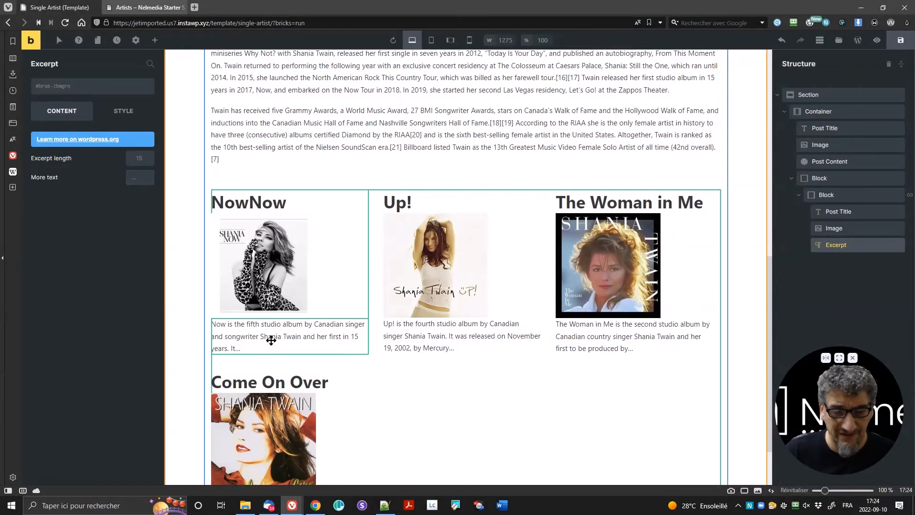
Step: Select the title, image and excerpt elements in turn, ending on the image
left_click(275, 208)
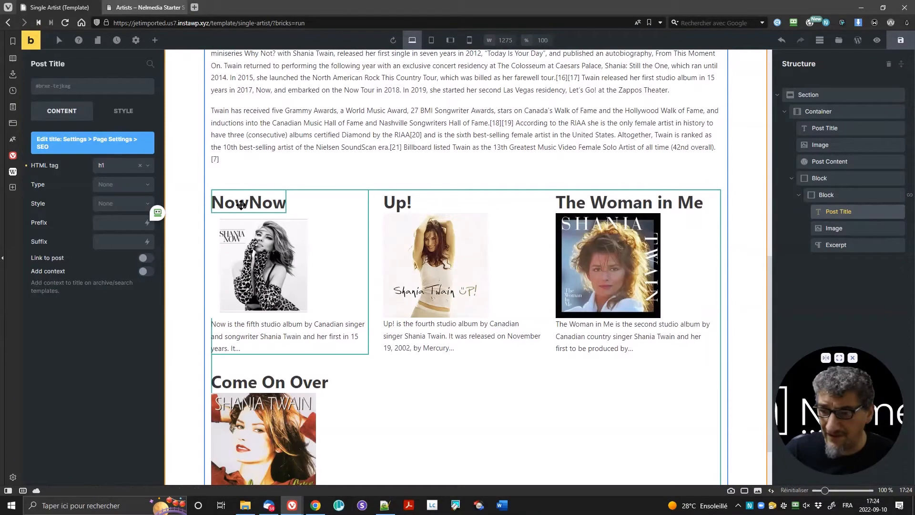
left_click(264, 306)
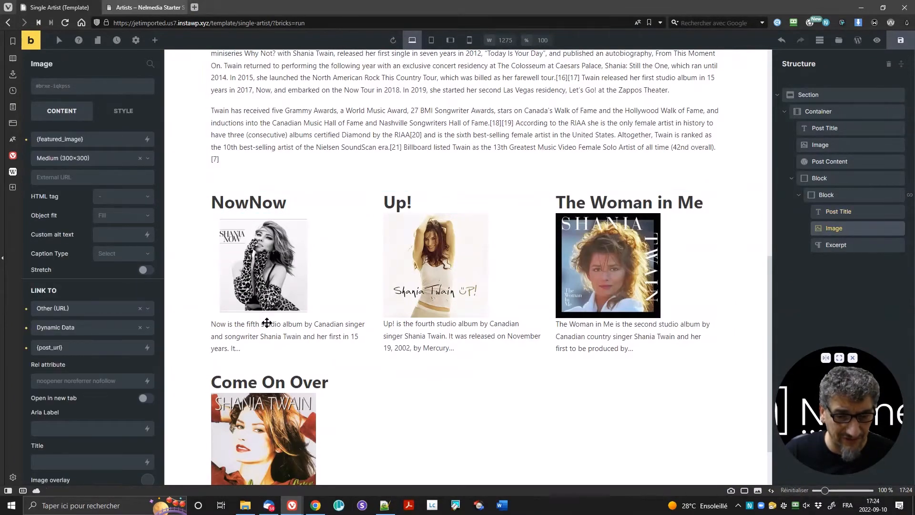
left_click(267, 324)
left_click(257, 286)
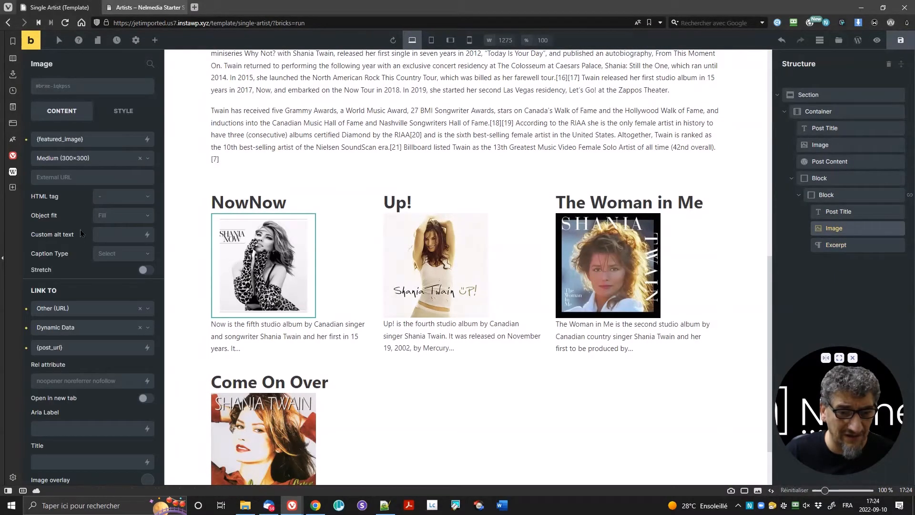
Step: Set the album image's top and bottom margins to 10 px, then select the Post Title
left_click(123, 115)
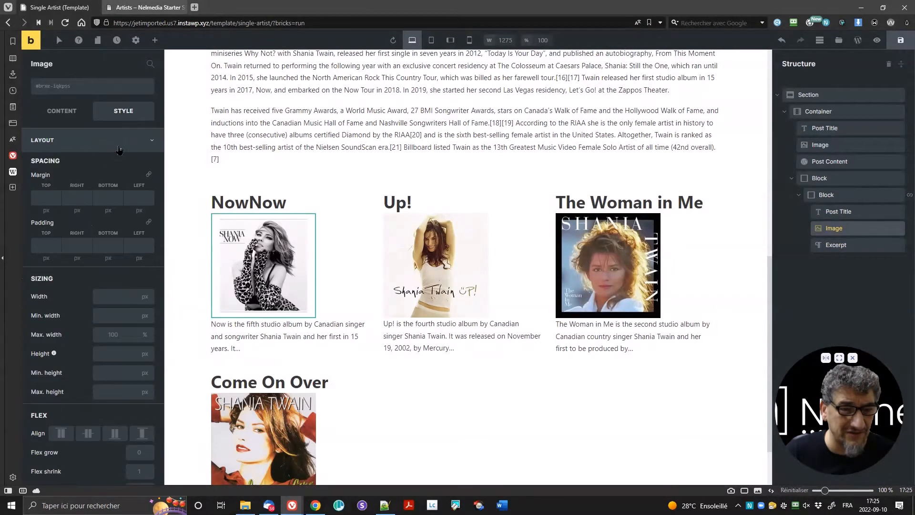
left_click(48, 197)
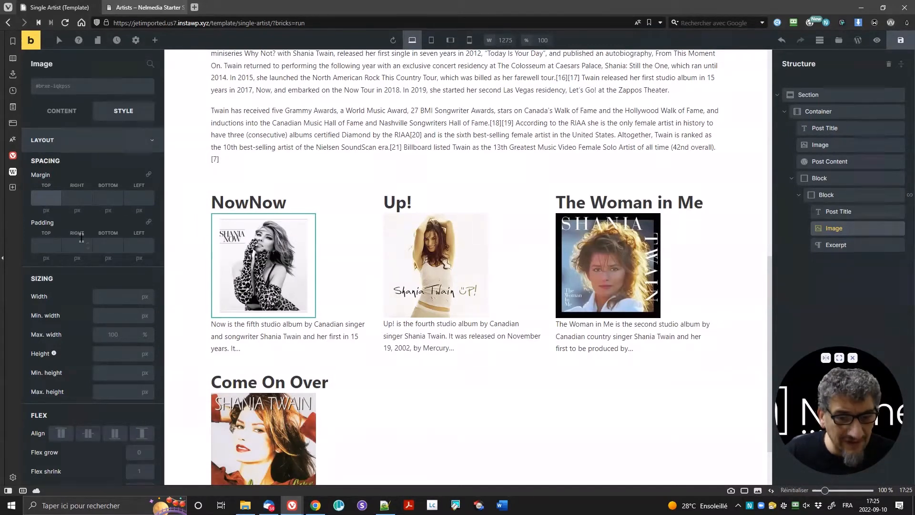
type("10")
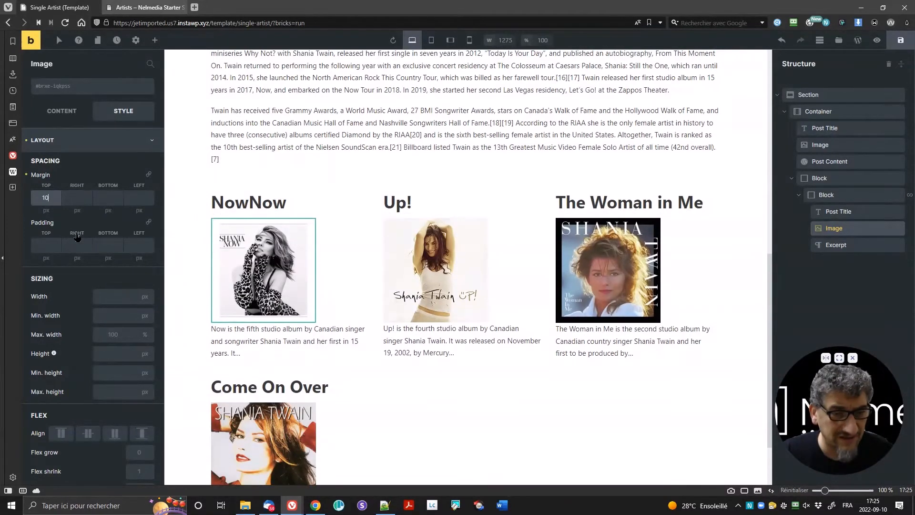
key("Tab")
key("Tab")
type("10")
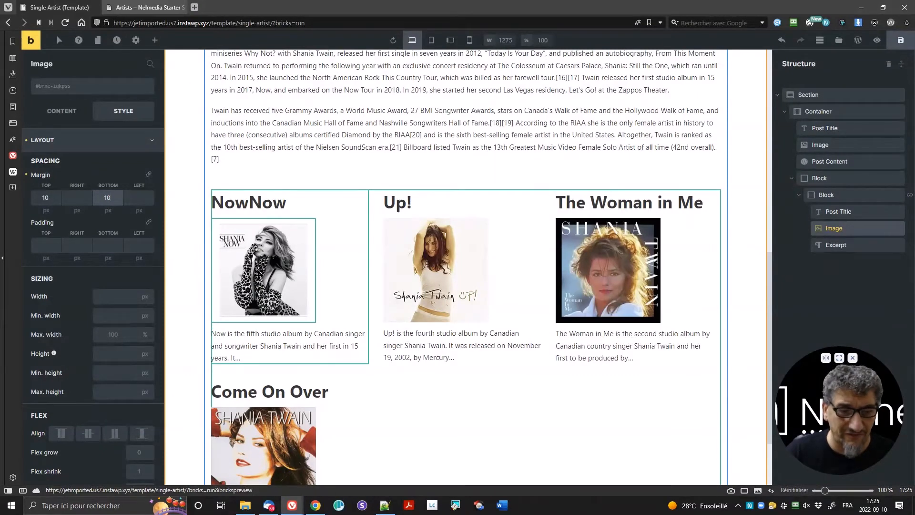
left_click(257, 206)
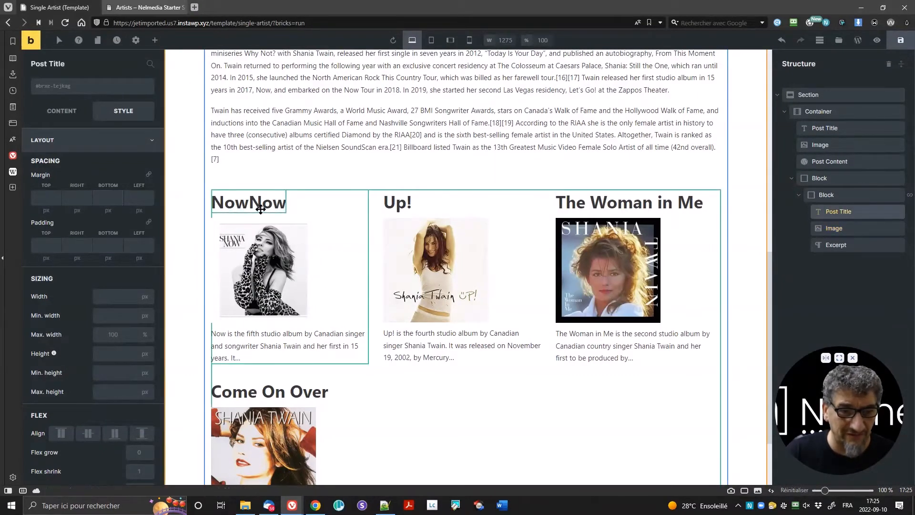
left_click(65, 111)
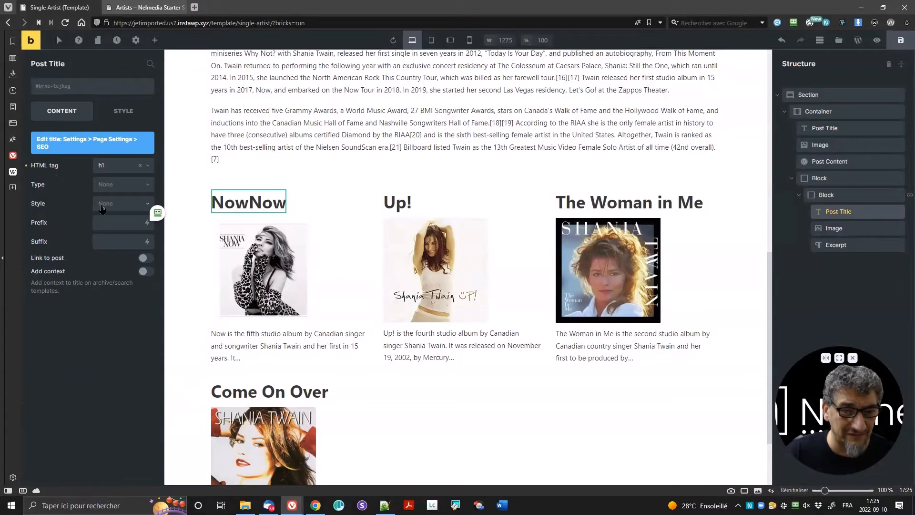
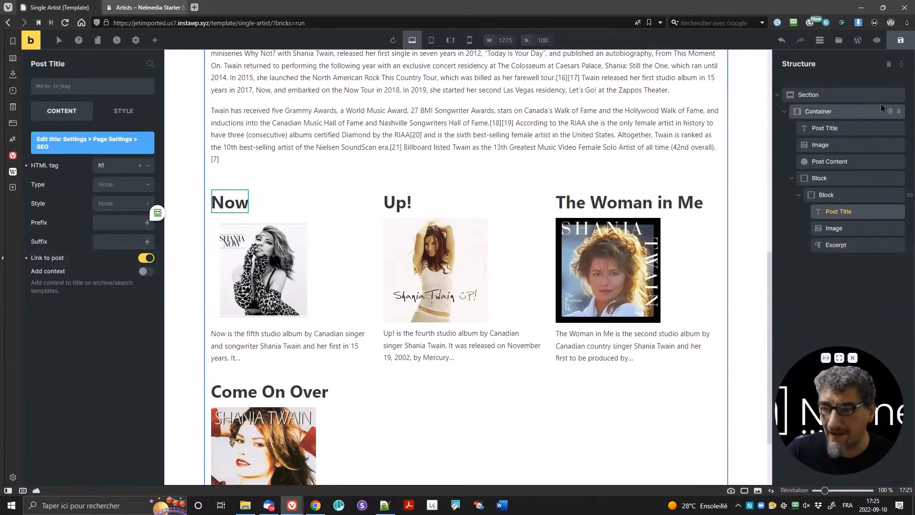
Step: Save the Single Artist template and switch to the browser tab with the live Artists page
left_click(895, 42)
scroll(567, 253, "down", 2)
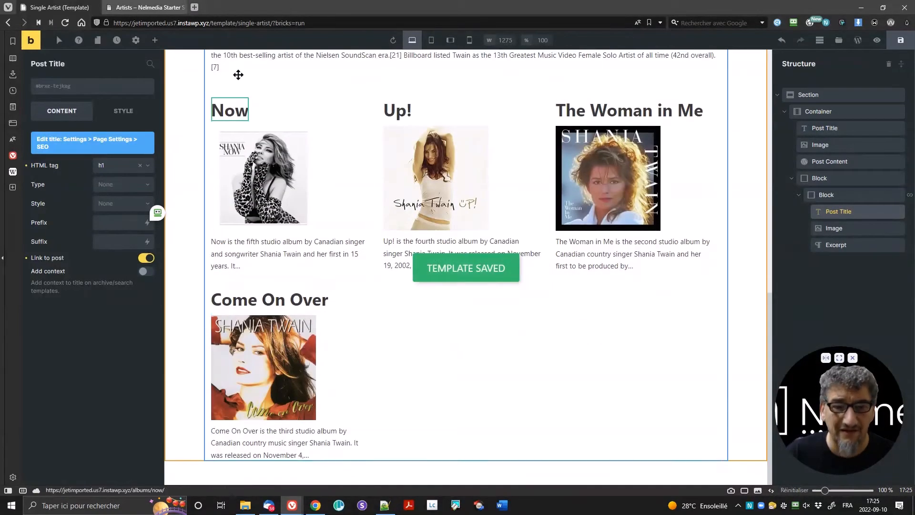
left_click(143, 7)
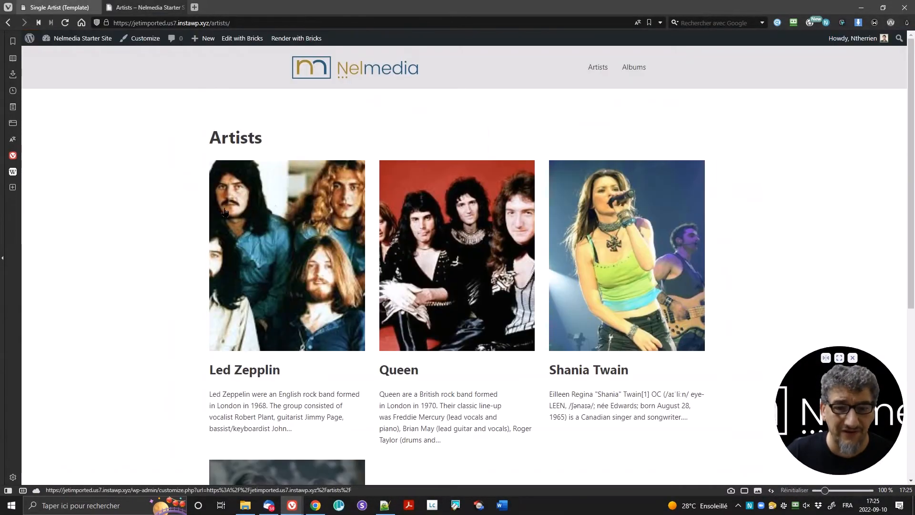
Step: Open Shania Twain's artist page and check the Come On Over and Up! album links
left_click(608, 235)
scroll(525, 276, "down", 10)
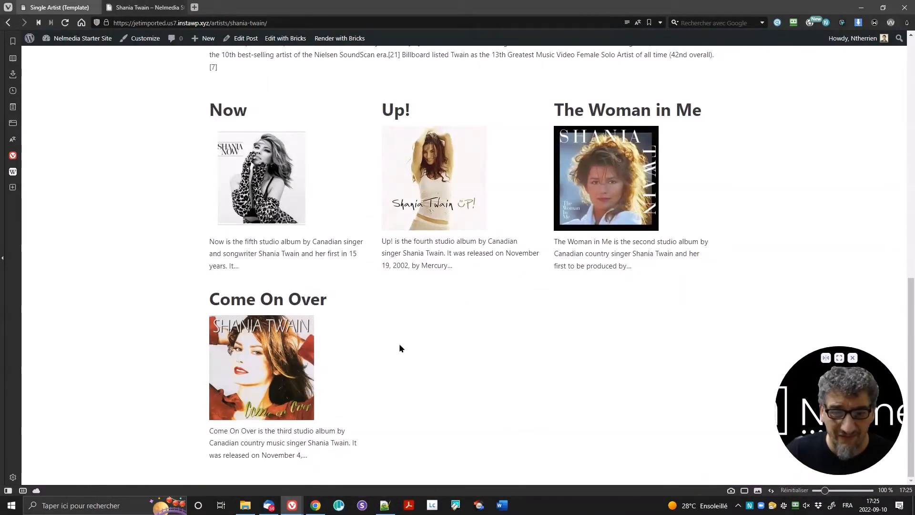
left_click(281, 364)
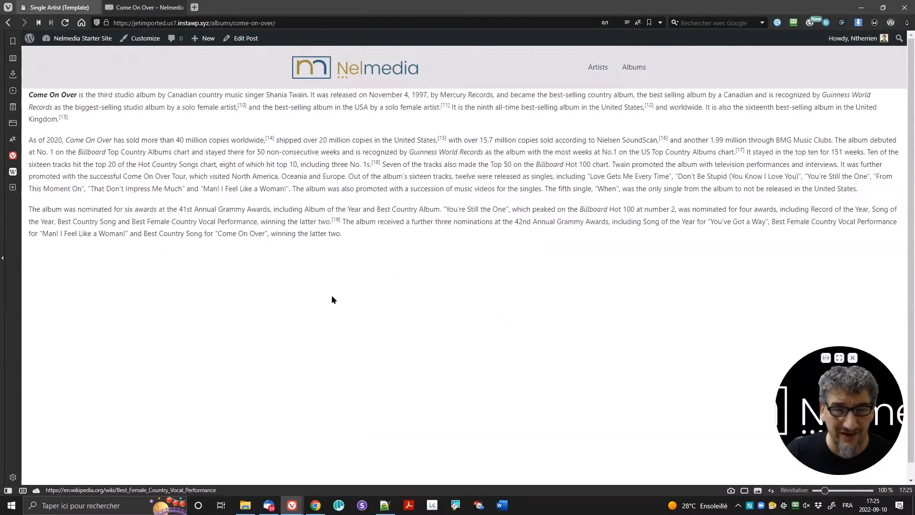
key("alt+Left")
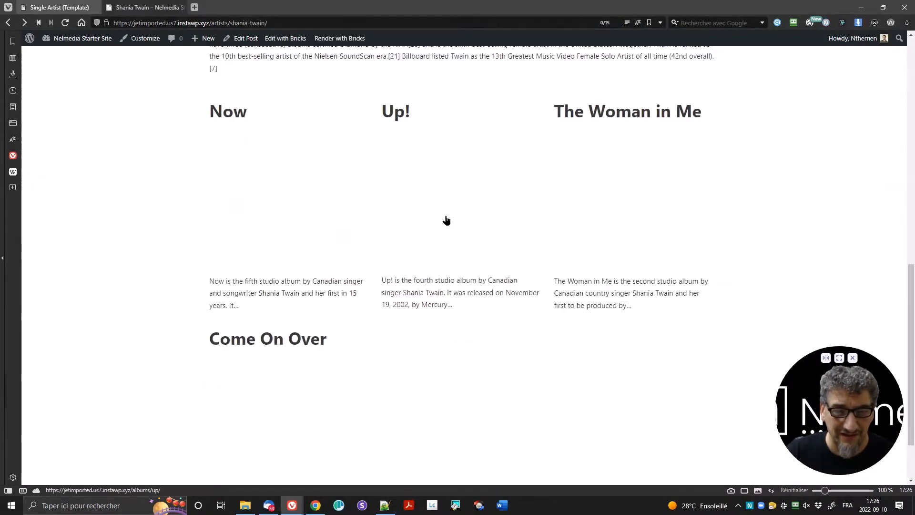
left_click(474, 157)
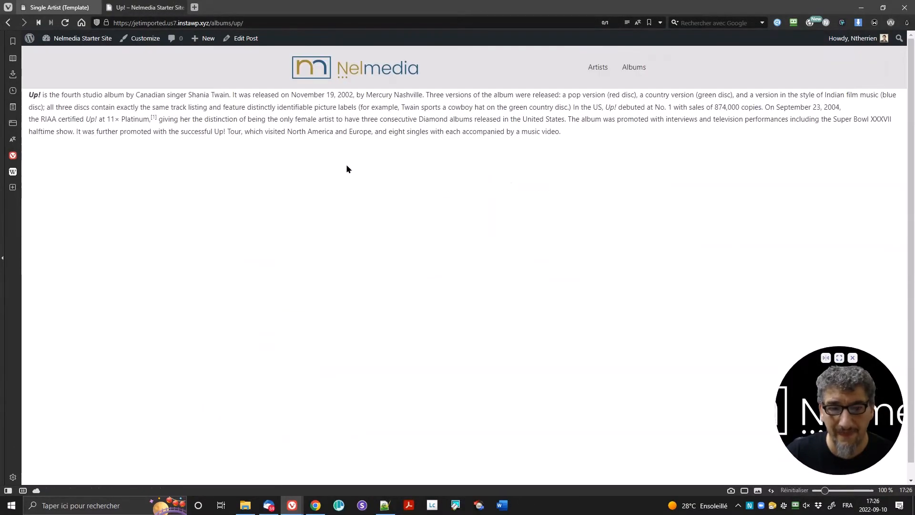
key("alt+Left")
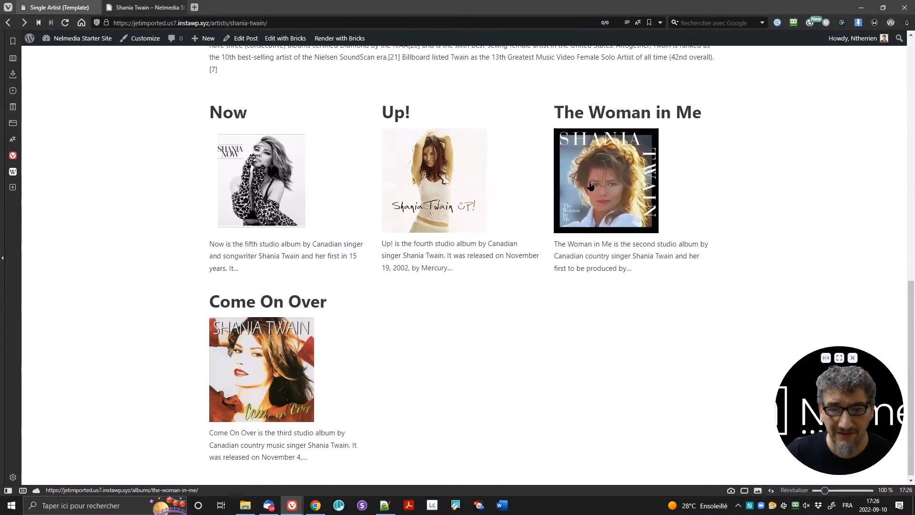
scroll(601, 172, "up", 15)
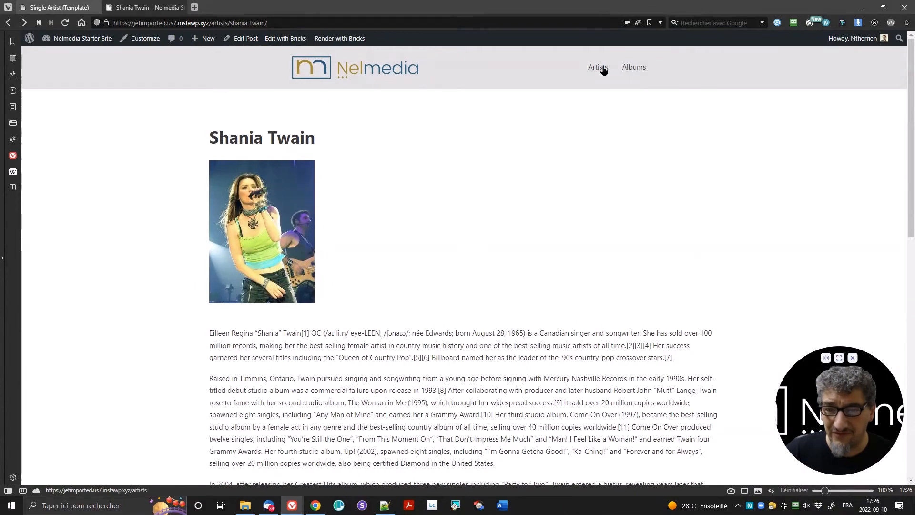
Step: Go to the Artists listing and review The Beatles' artist page and related albums
left_click(604, 70)
scroll(334, 418, "down", 2)
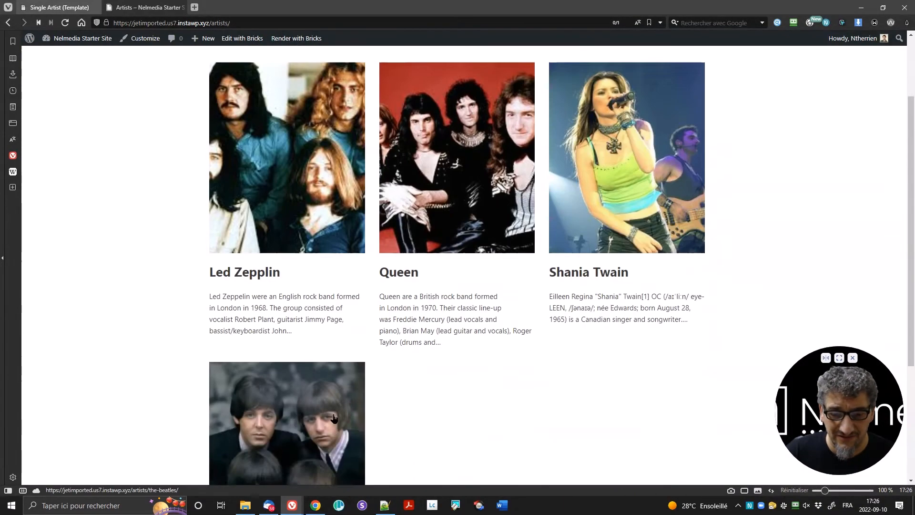
scroll(334, 418, "down", 3)
left_click(295, 324)
scroll(559, 262, "down", 10)
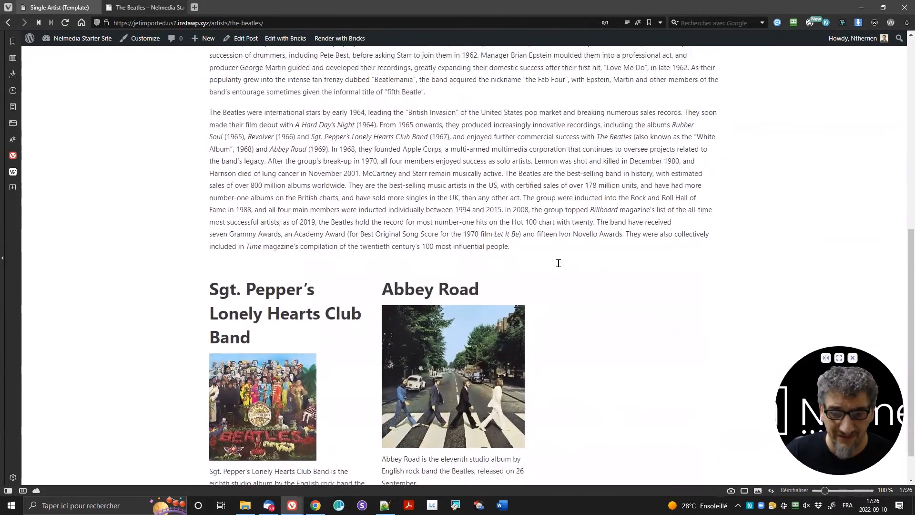
scroll(559, 263, "down", 1)
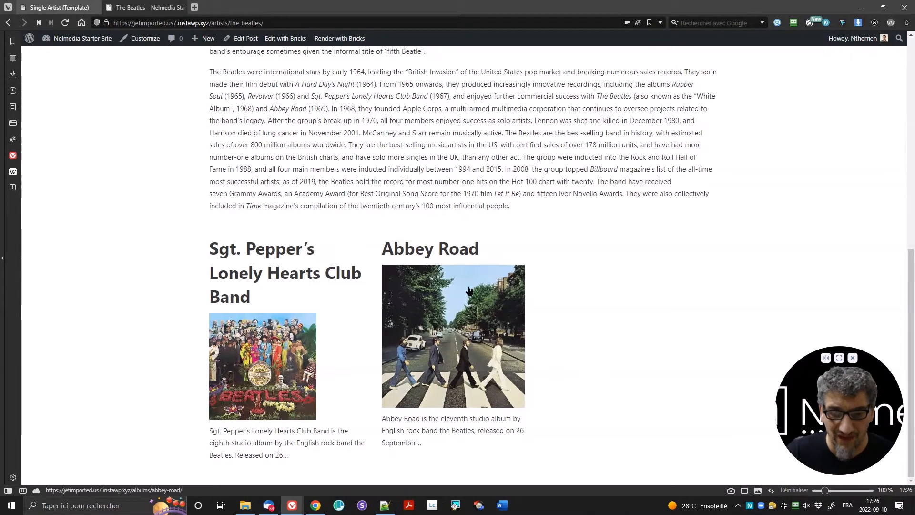
scroll(482, 308, "up", 10)
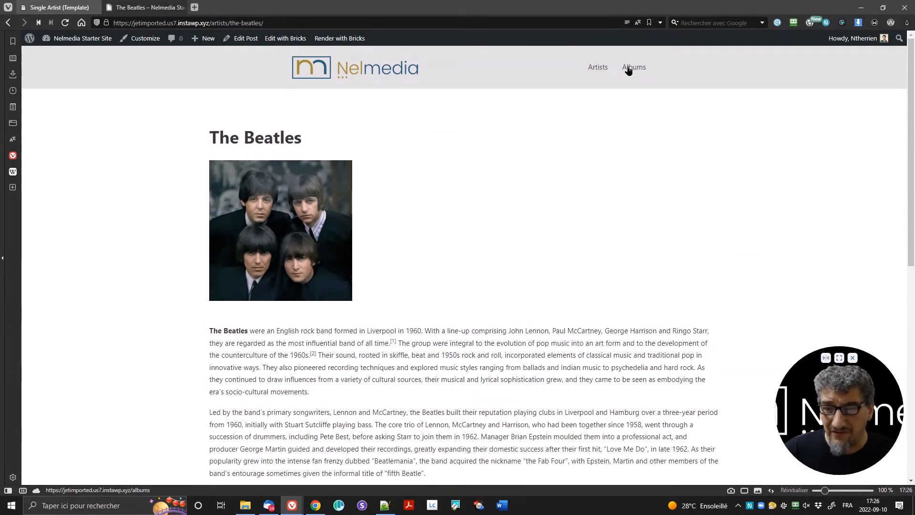
left_click_drag(626, 68, 555, 55)
Step: Reopen Shania Twain's artist page from the listing, then return to the Bricks template editor
left_click(598, 67)
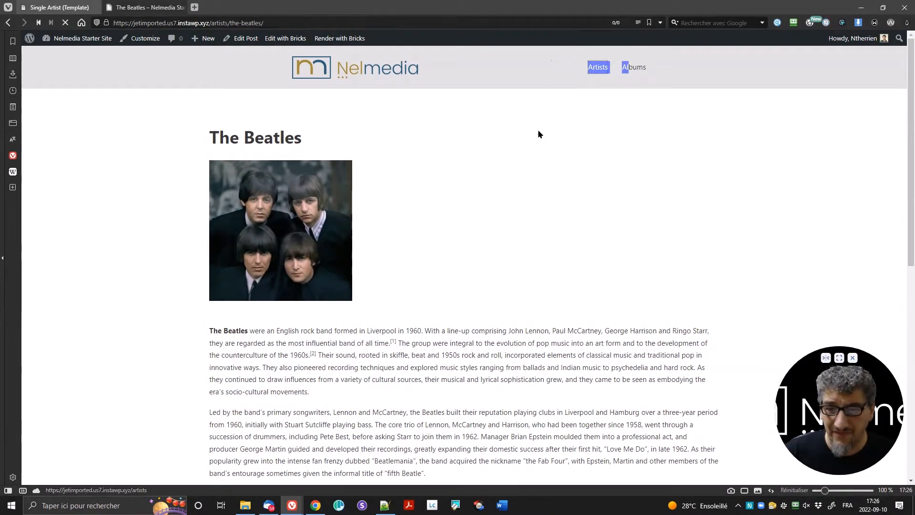
scroll(479, 224, "down", 6)
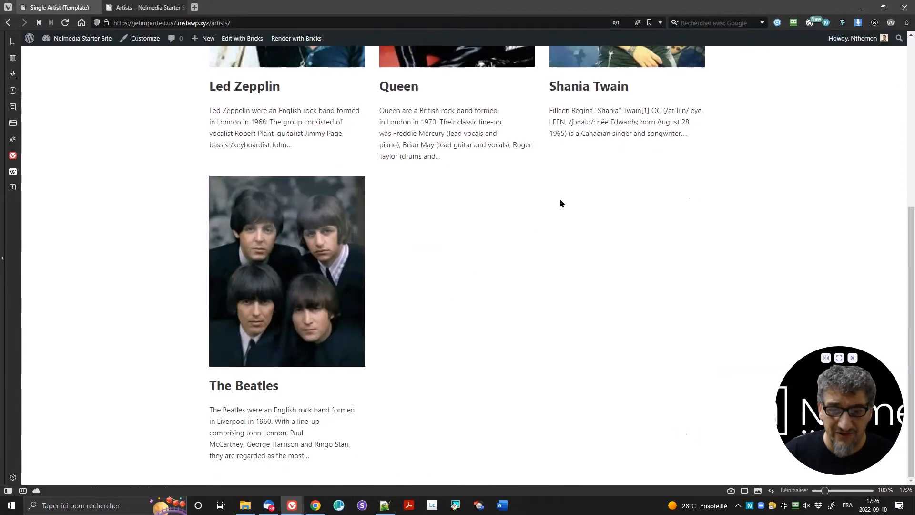
left_click(581, 96)
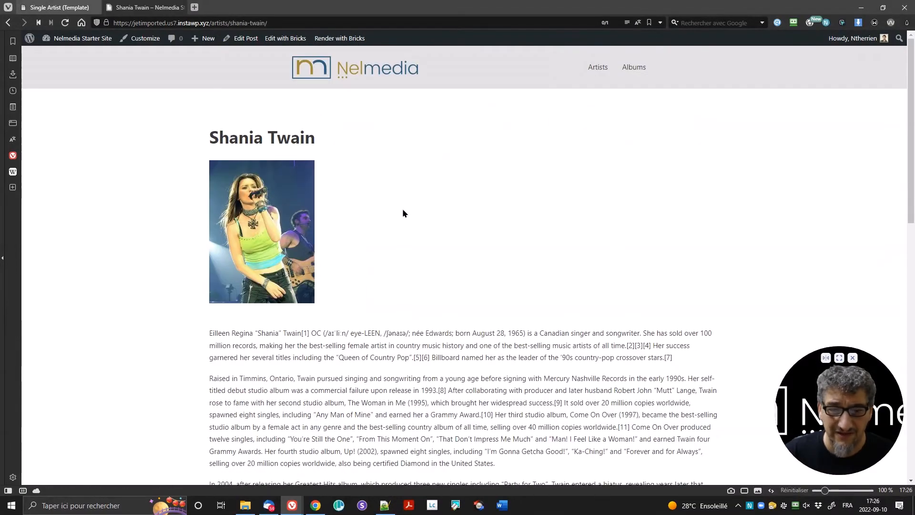
scroll(404, 213, "down", 10)
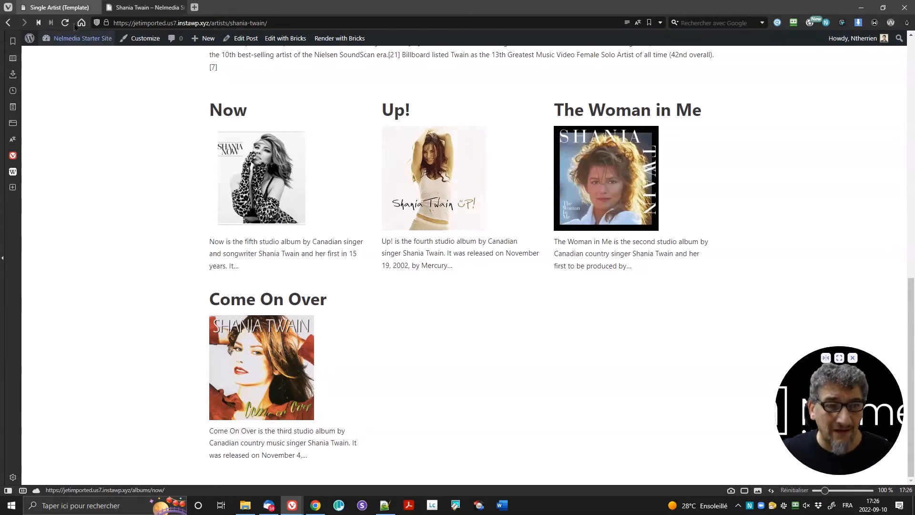
left_click(59, 7)
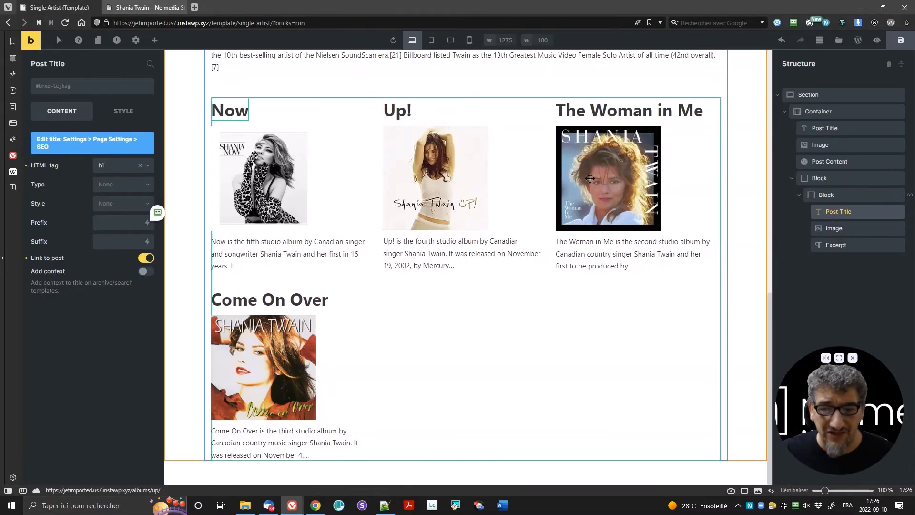
Step: Select the inner album loop block and review its JE Relation query settings
left_click(705, 135)
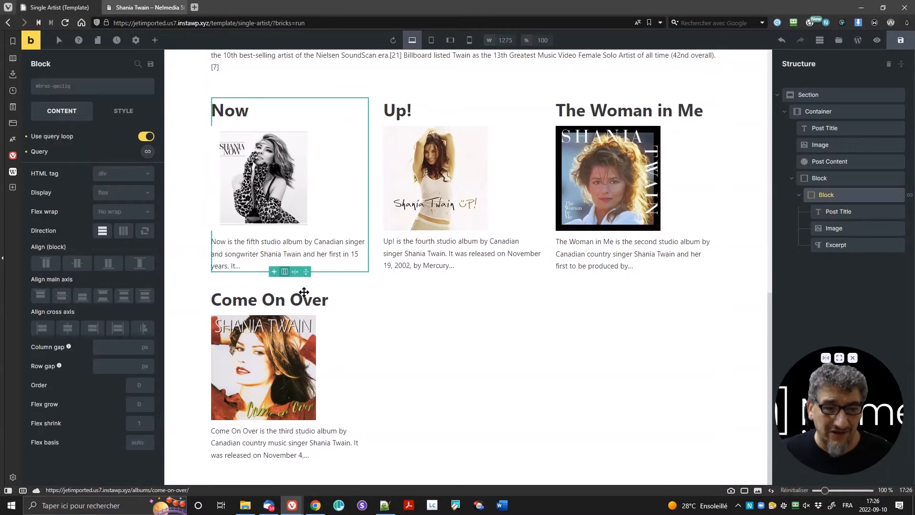
left_click(148, 152)
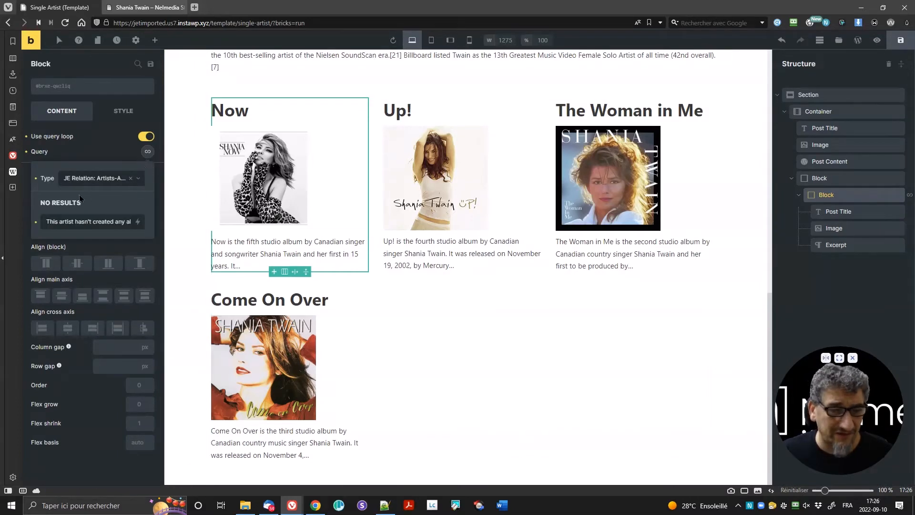
left_click(112, 153)
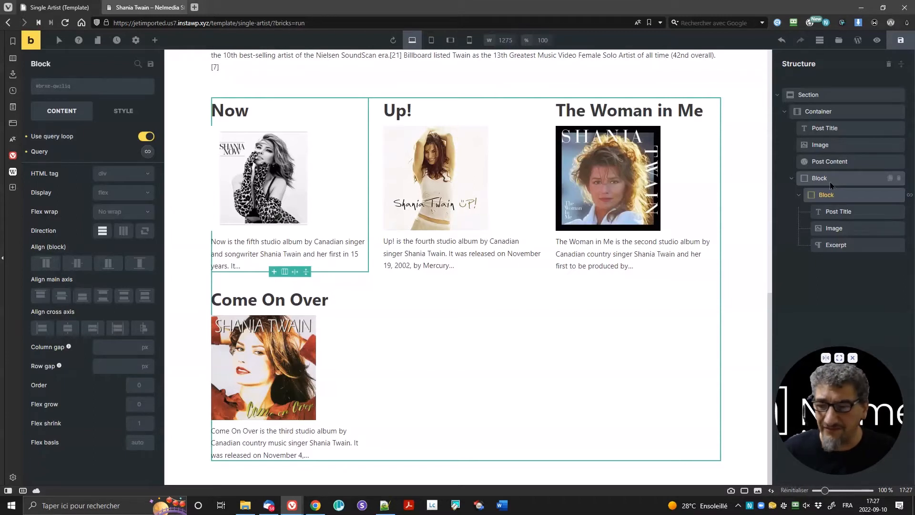
Step: Give the outer albums wrapper block the sr-only CSS class and save the template
left_click(830, 182)
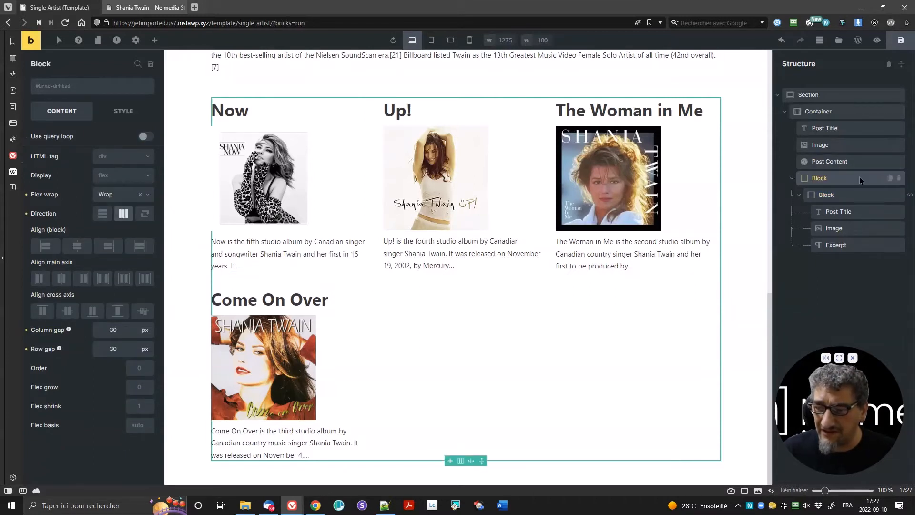
left_click(120, 119)
scroll(73, 329, "down", 10)
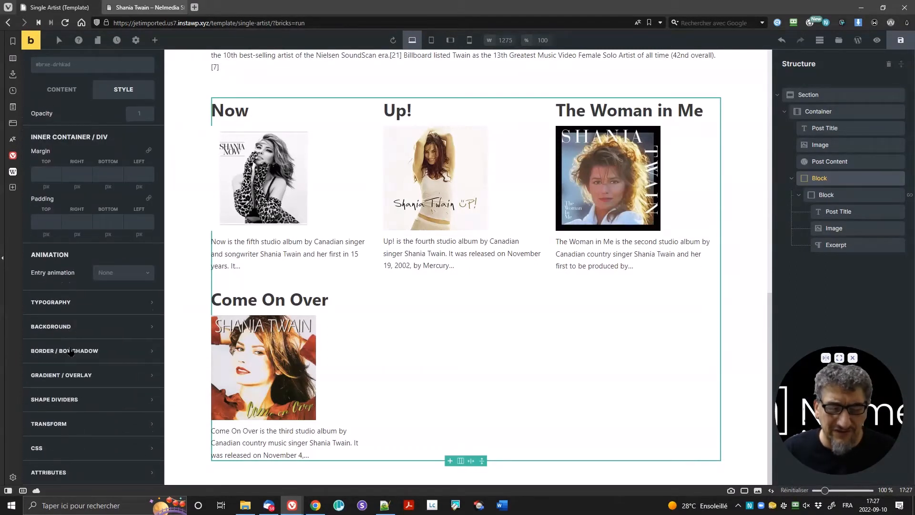
left_click(71, 448)
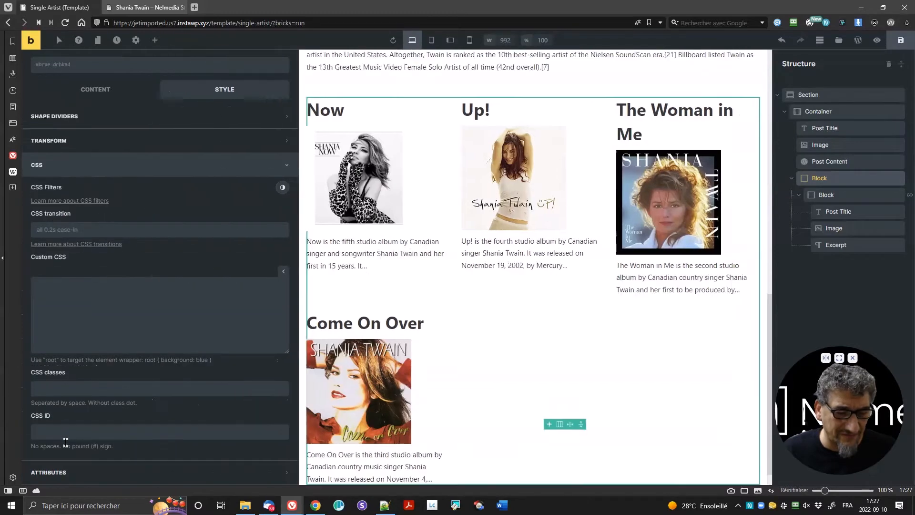
left_click(62, 388)
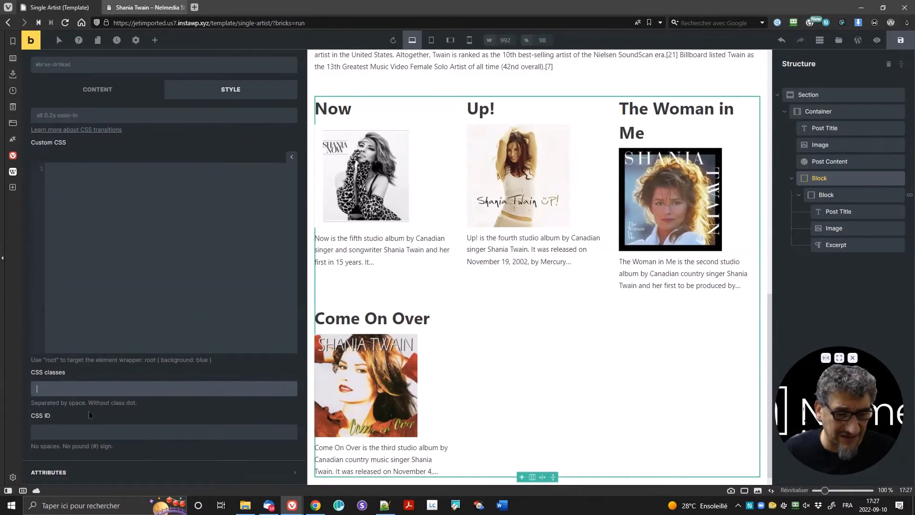
type("sh-only")
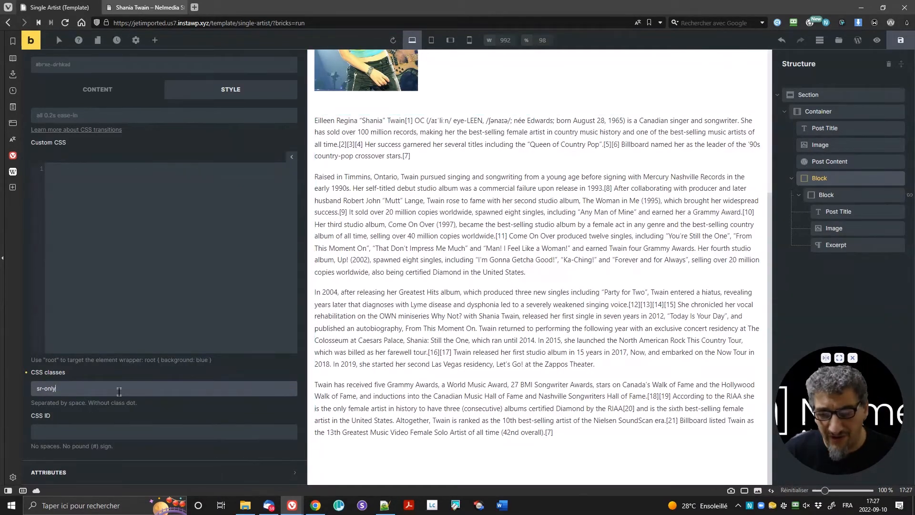
left_click_drag(106, 391, 27, 396)
key("ctrl+s")
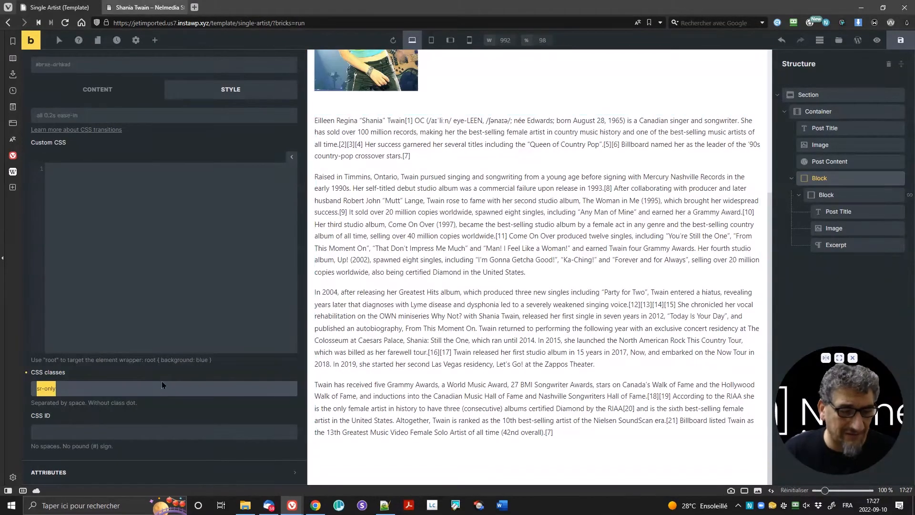
Step: Return to the block's Content settings and collapse the albums block in the structure tree
left_click(50, 391)
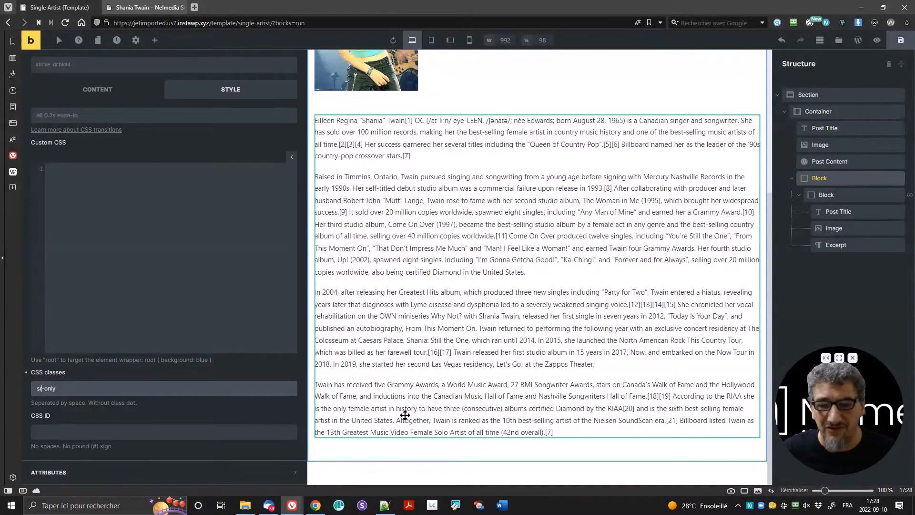
left_click(97, 89)
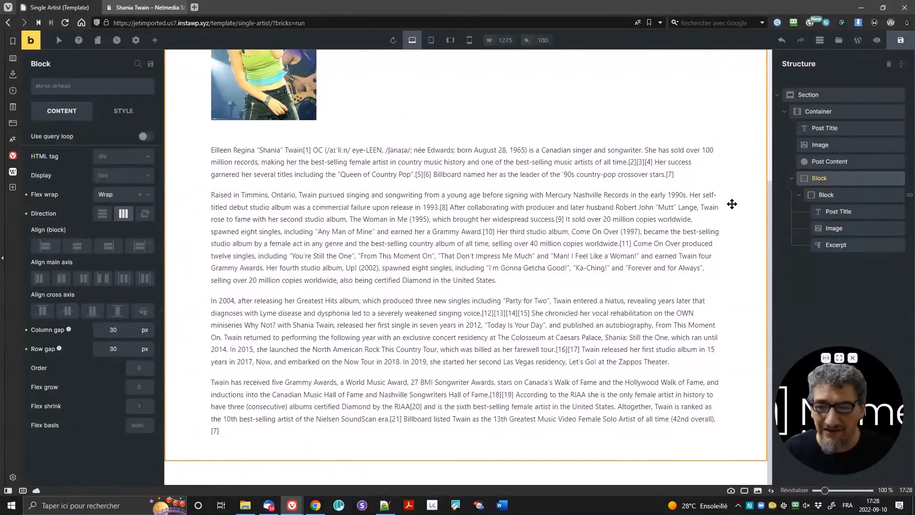
left_click(791, 178)
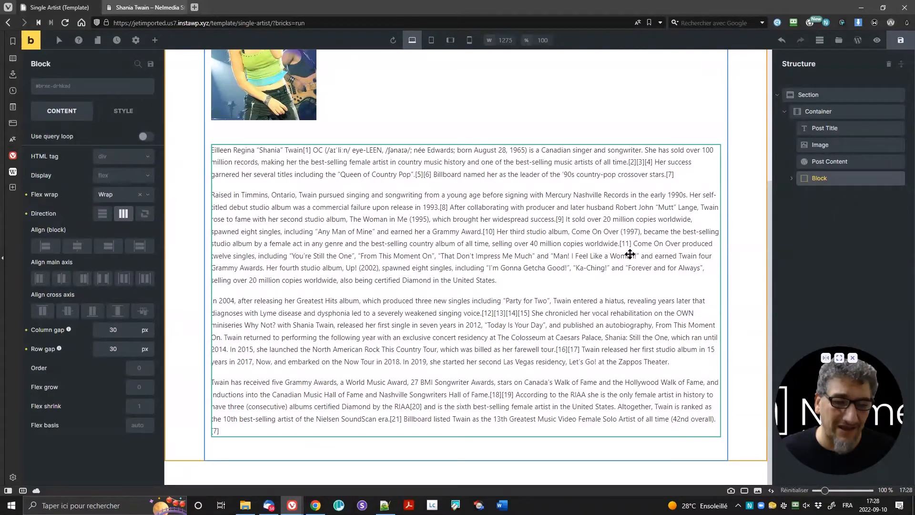
left_click(832, 162)
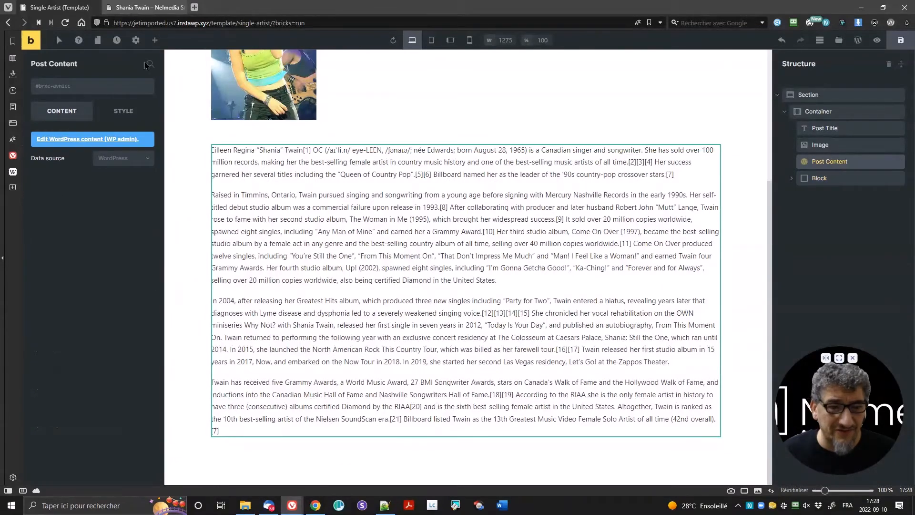
left_click(155, 40)
scroll(119, 277, "down", 6)
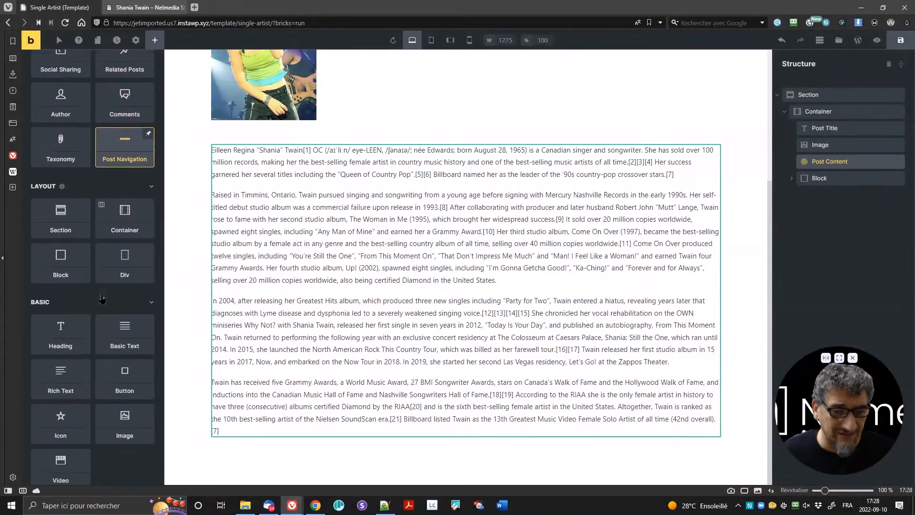
scroll(107, 302, "down", 3)
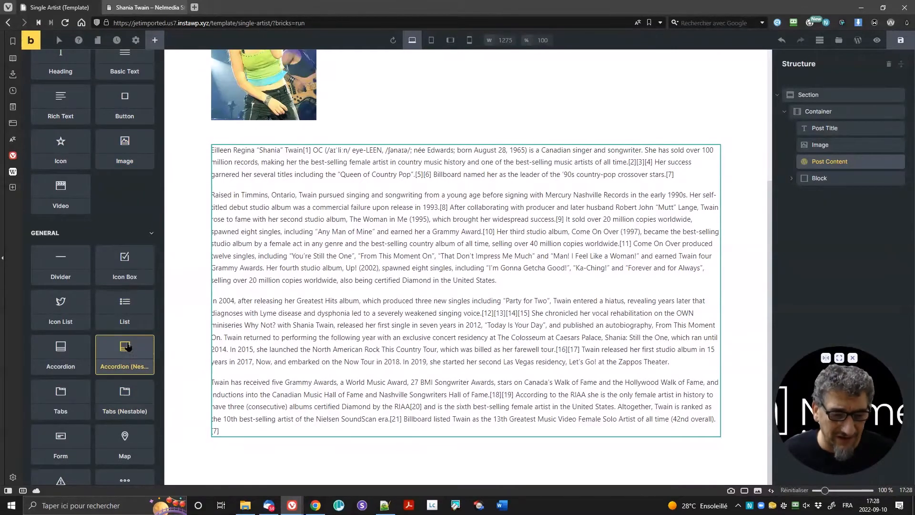
left_click_drag(126, 352, 286, 457)
scroll(362, 334, "down", 1)
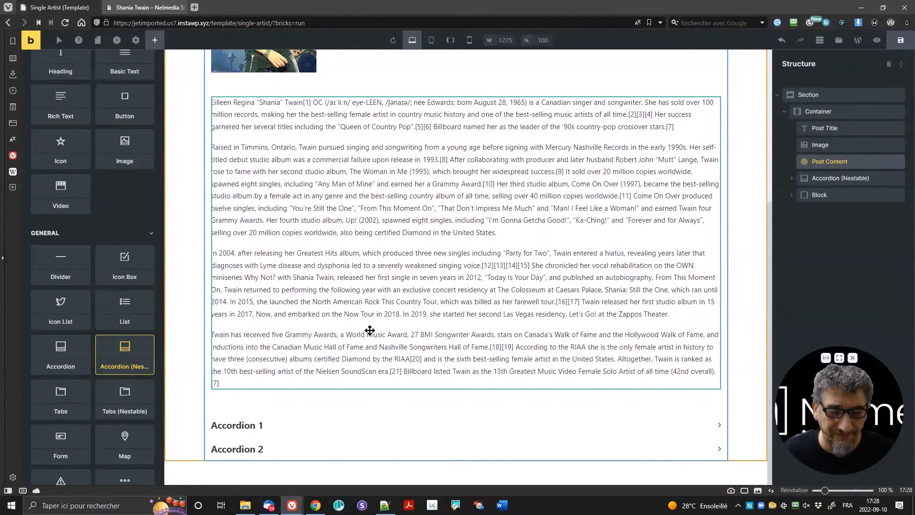
left_click(825, 179)
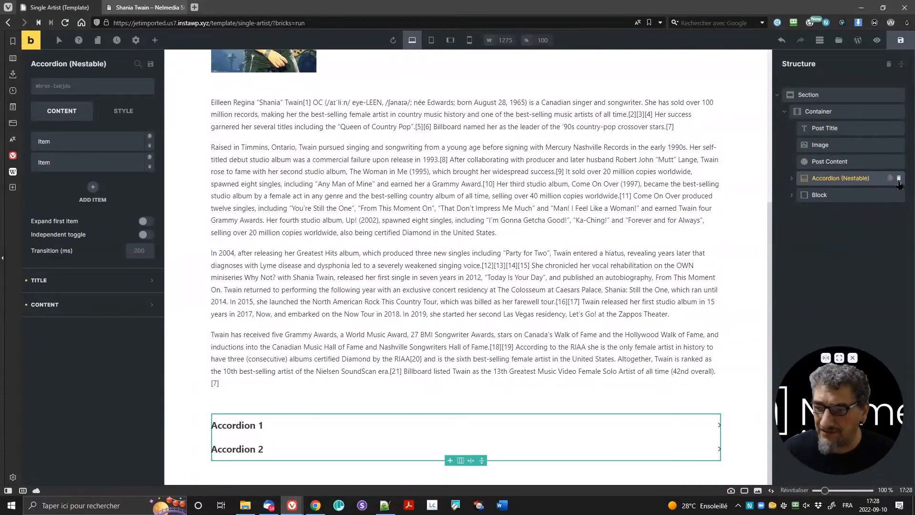
left_click(899, 179)
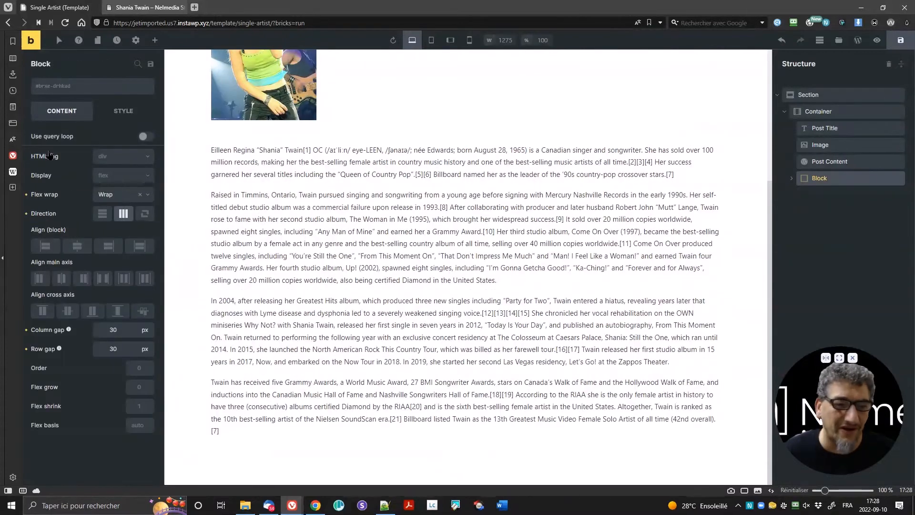
Step: Drag a Slider (Nestable) from the Media elements below the biography and select it
left_click(155, 40)
scroll(79, 267, "down", 4)
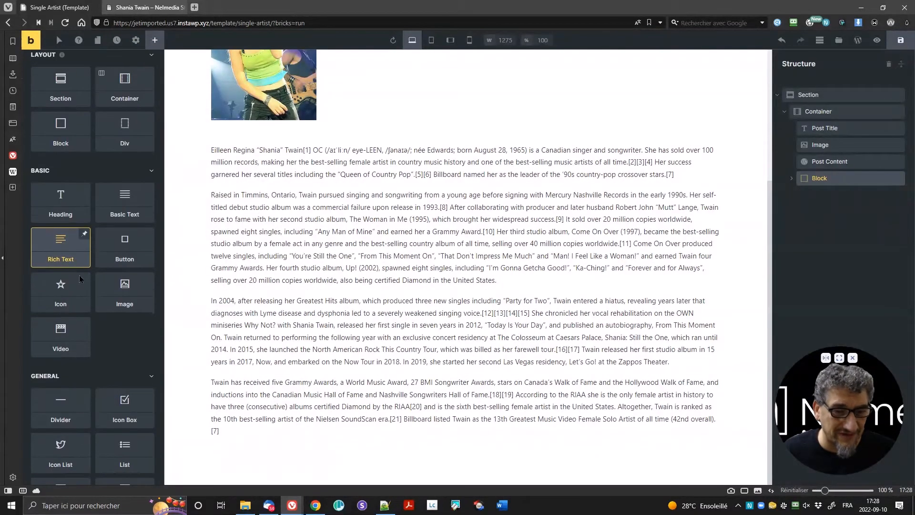
scroll(95, 330, "down", 12)
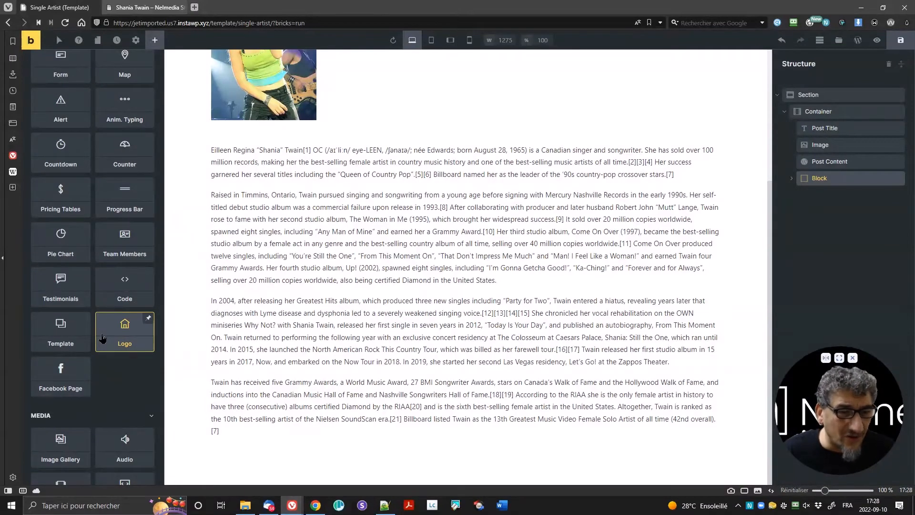
scroll(102, 332, "down", 4)
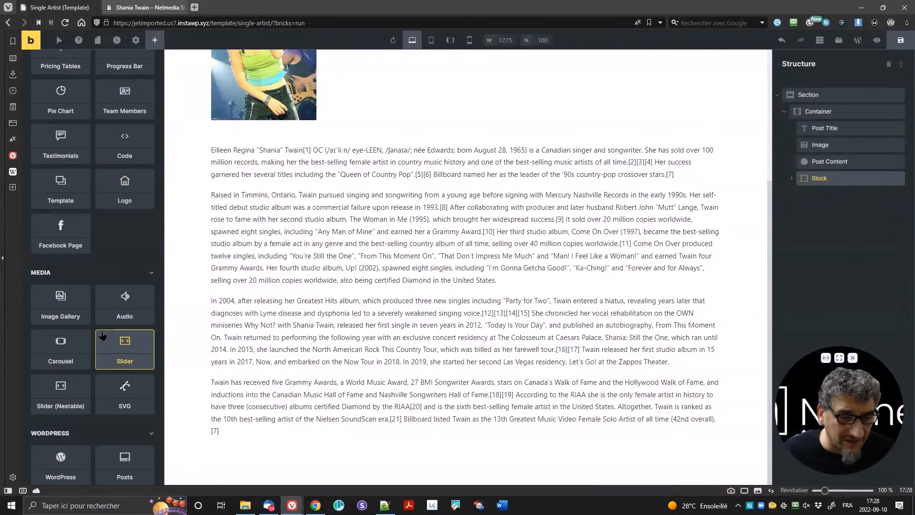
left_click_drag(68, 343, 259, 456)
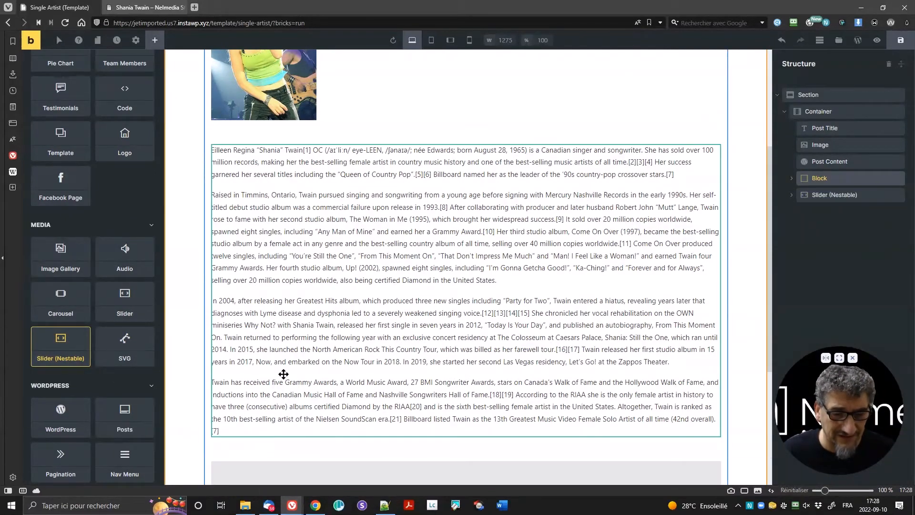
scroll(283, 371, "down", 5)
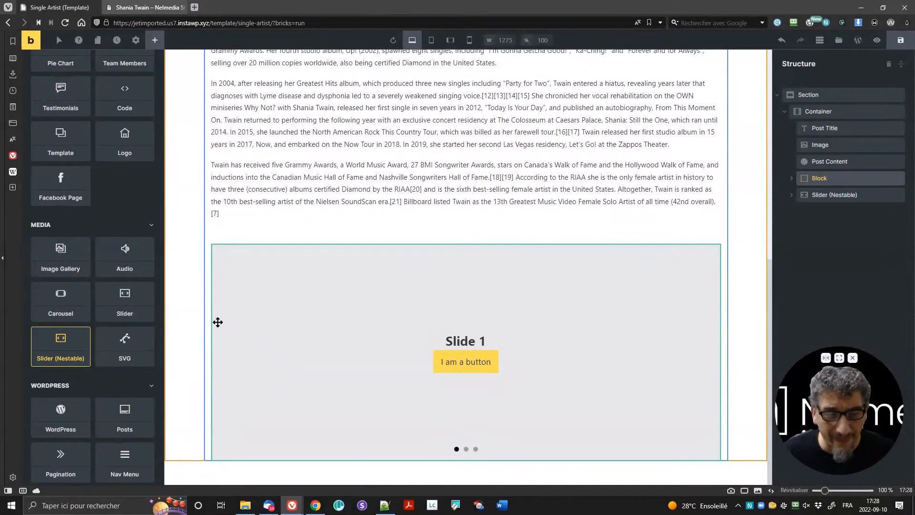
left_click(822, 195)
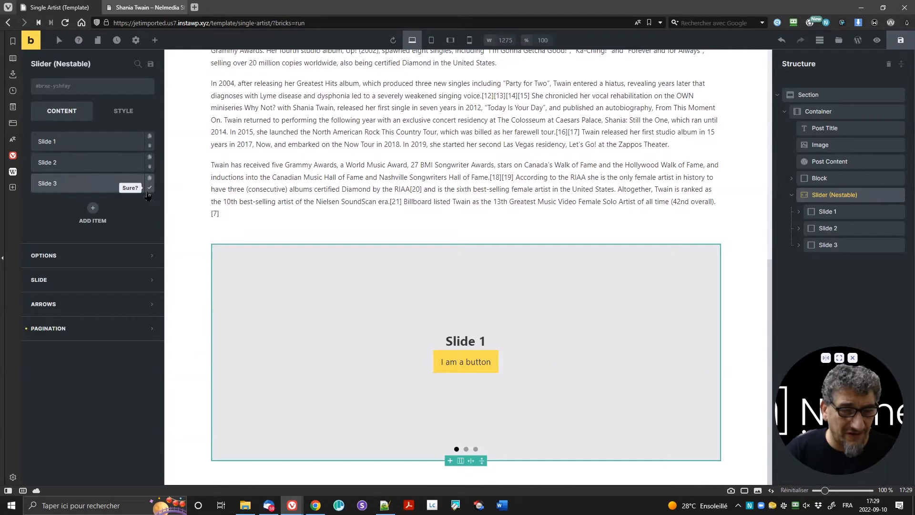
Step: Delete Slide 3 and Slide 2 so the slider keeps only Slide 1
left_click(150, 189)
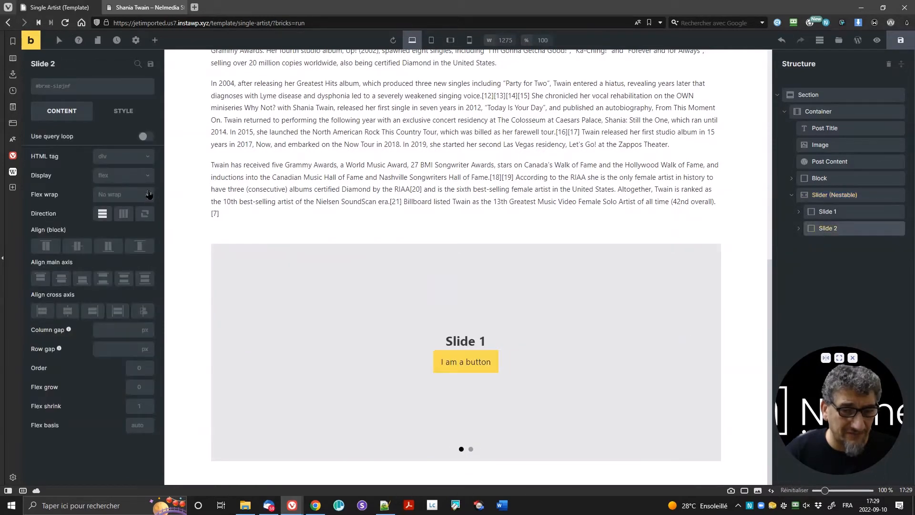
left_click(813, 196)
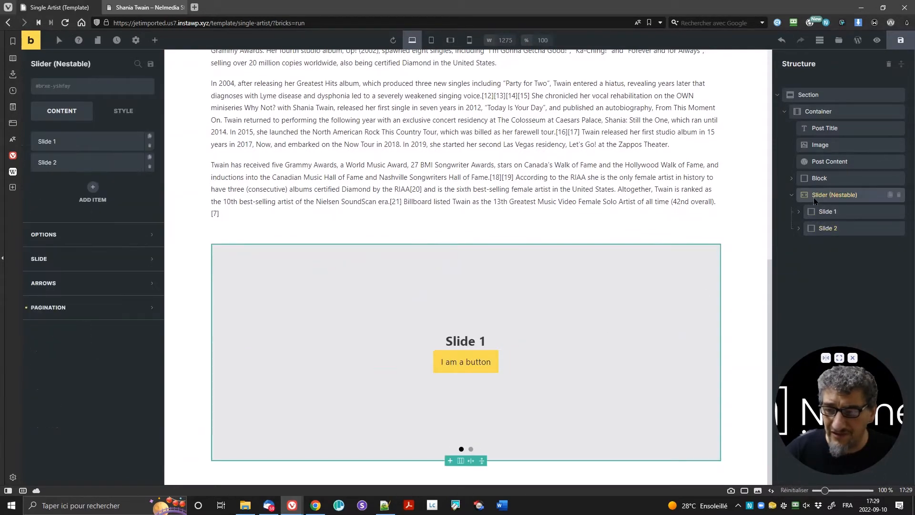
left_click(150, 167)
left_click(149, 168)
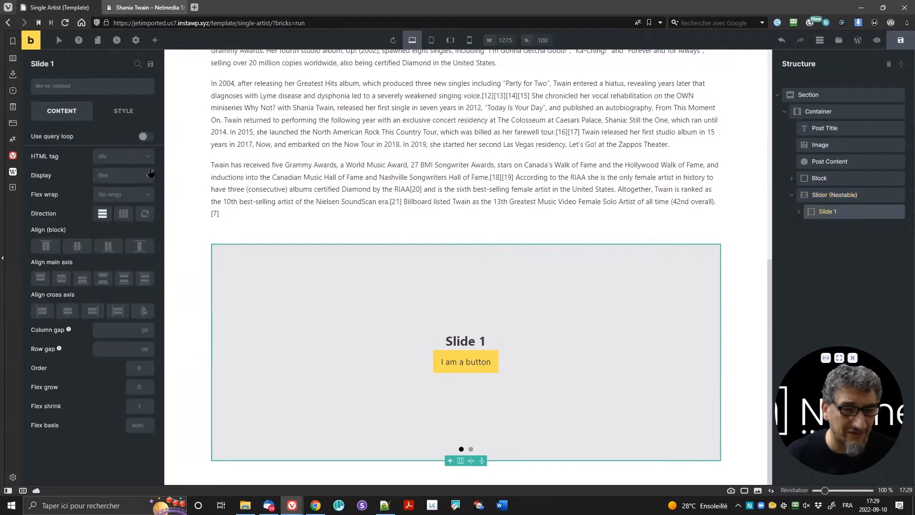
Step: Set the slider's Items to show to 3 in its Options
left_click(831, 198)
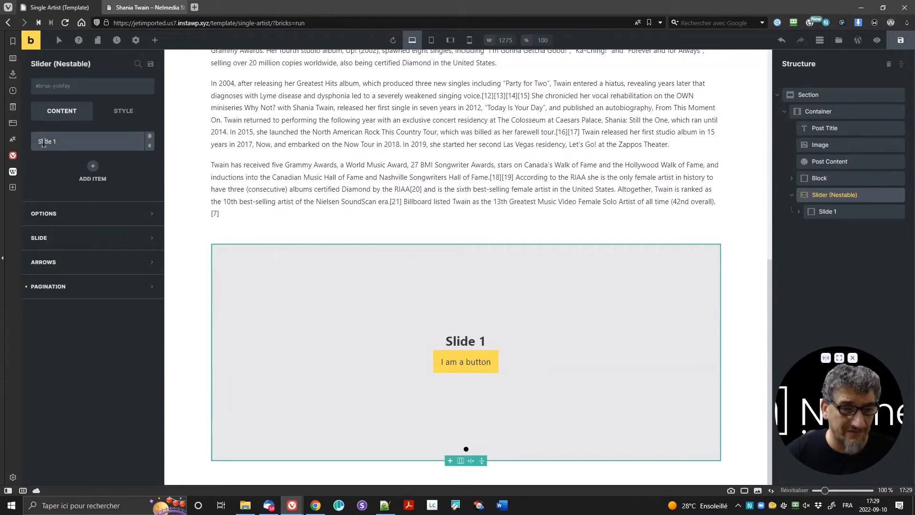
left_click(67, 215)
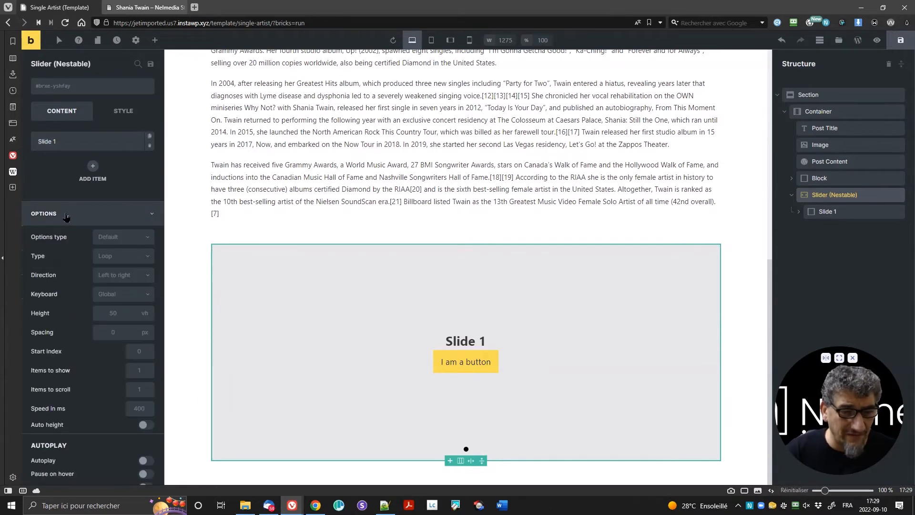
scroll(71, 250, "down", 1)
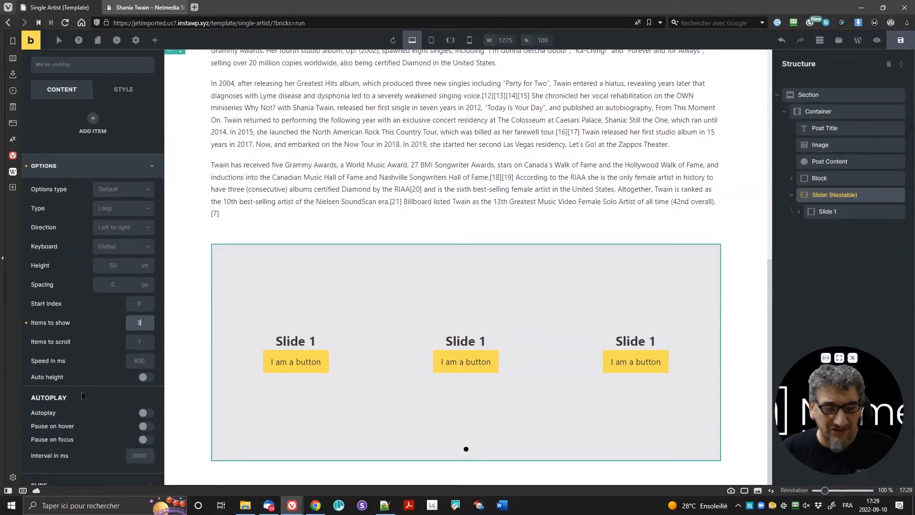
Step: Set Items to show to 2 on tablet portrait and 1 on mobile portrait, then return to desktop
left_click(431, 40)
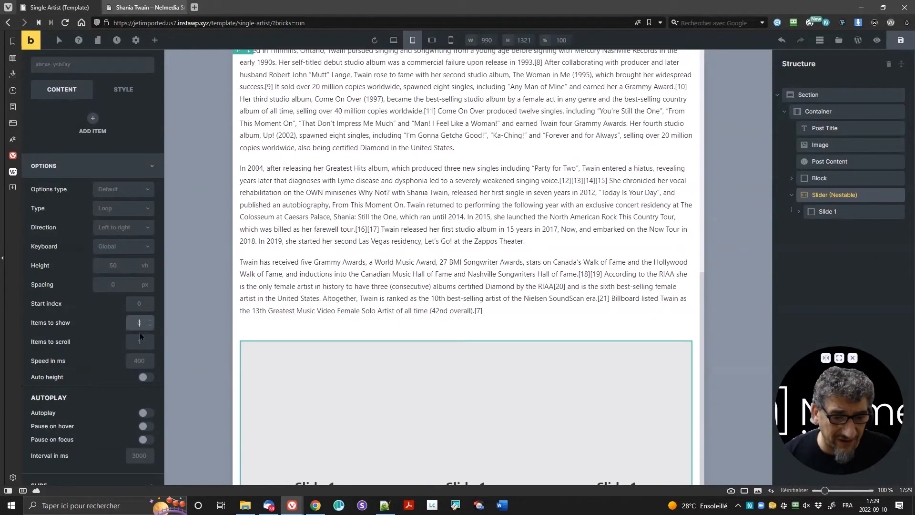
key("BackSpace")
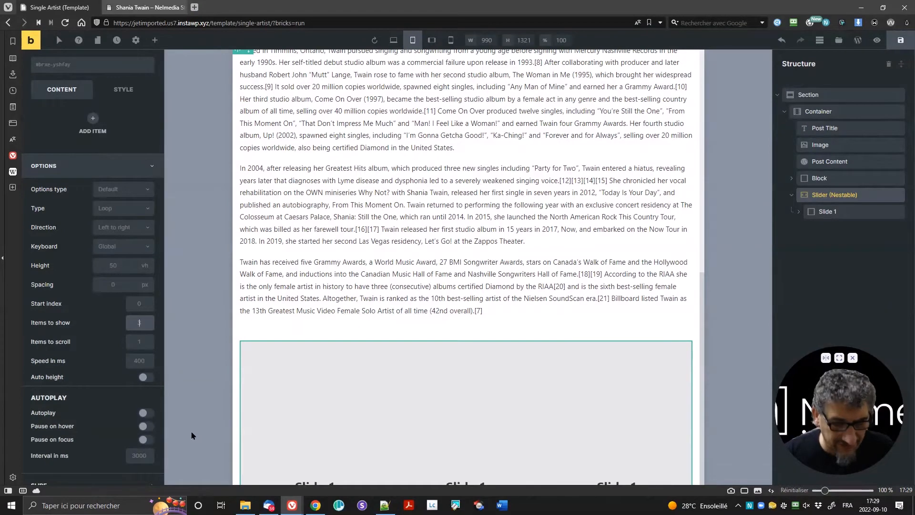
scroll(453, 243, "down", 4)
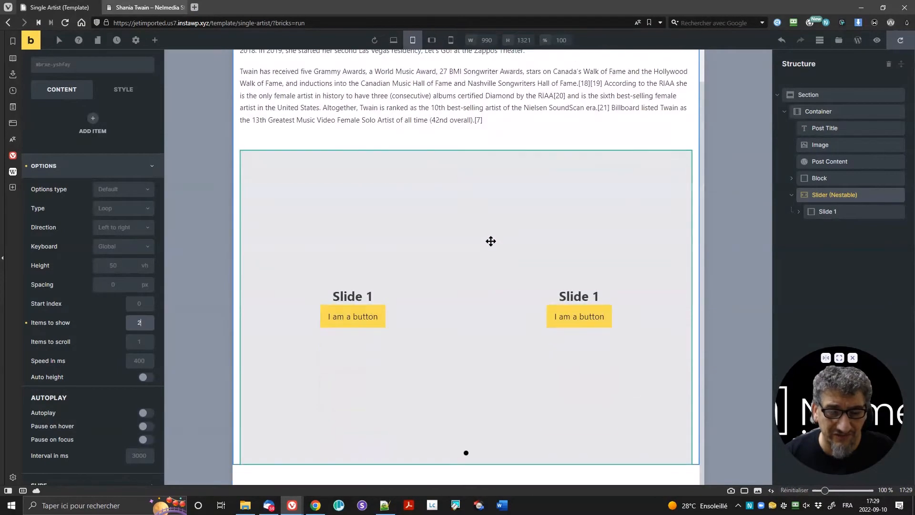
left_click(431, 41)
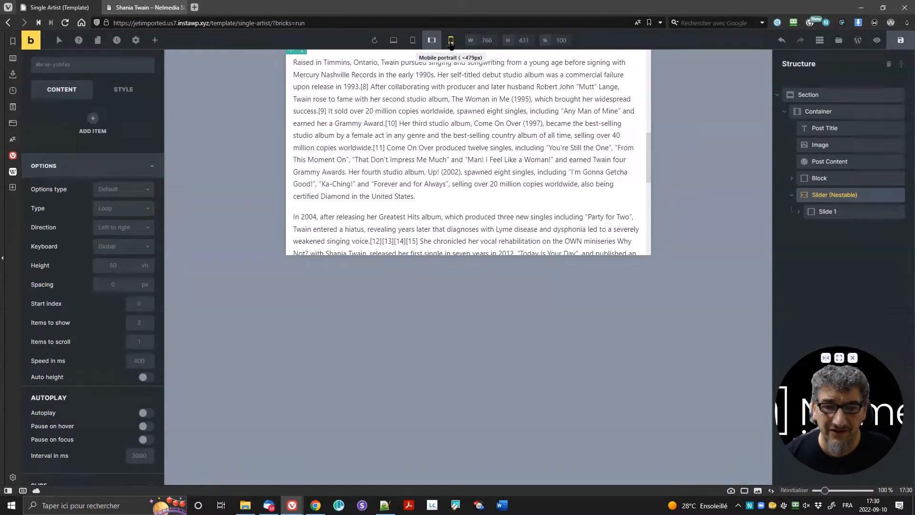
scroll(484, 165, "down", 5)
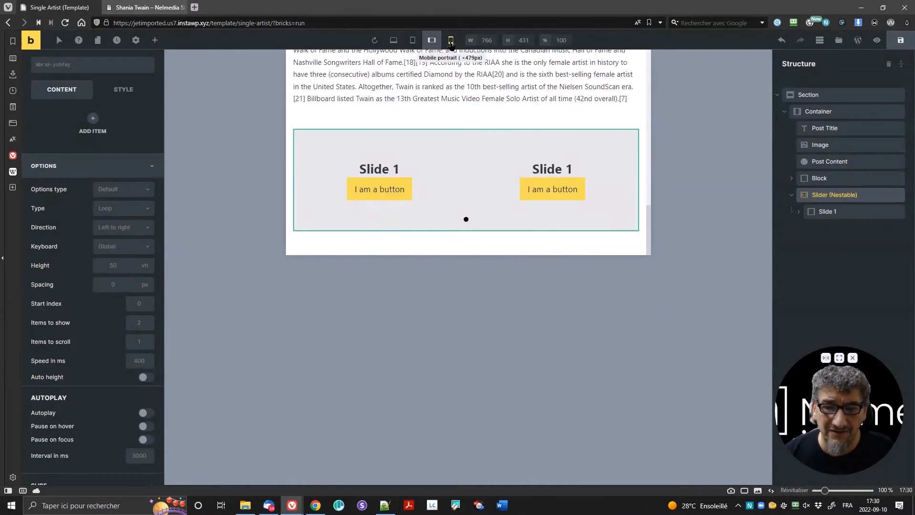
left_click(451, 40)
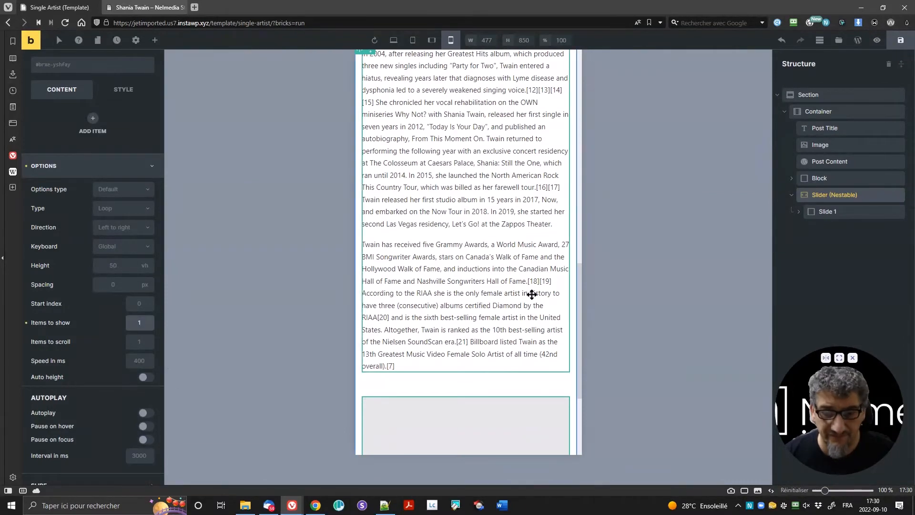
scroll(528, 297, "down", 4)
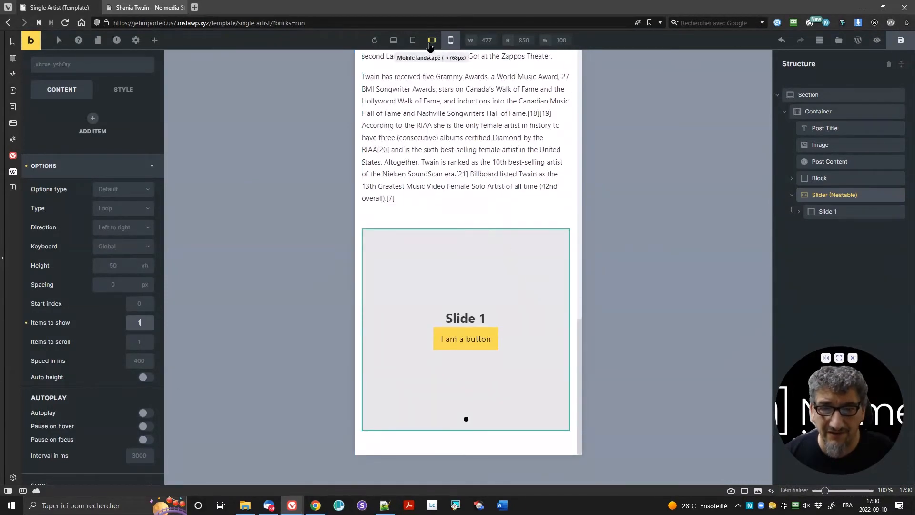
left_click(393, 40)
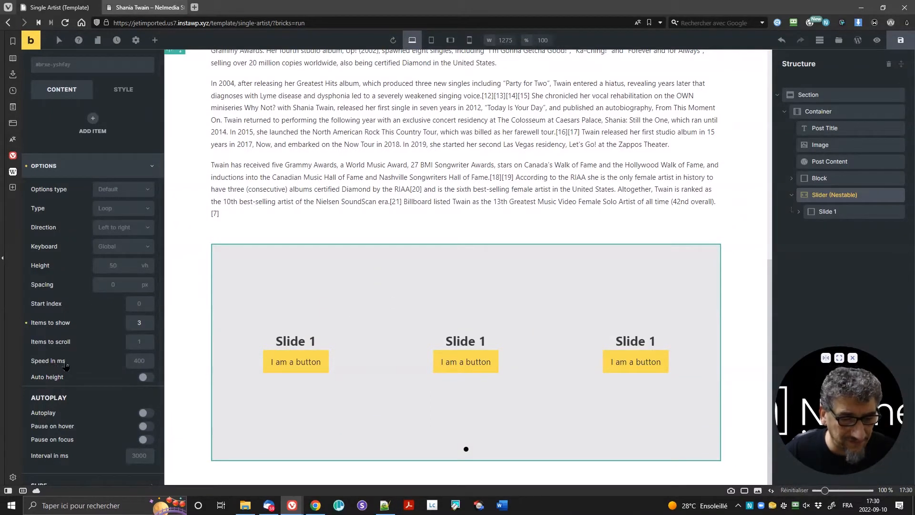
Step: Enable slider Autoplay and Pause on hover in the Options section
scroll(52, 369, "down", 2)
left_click(144, 352)
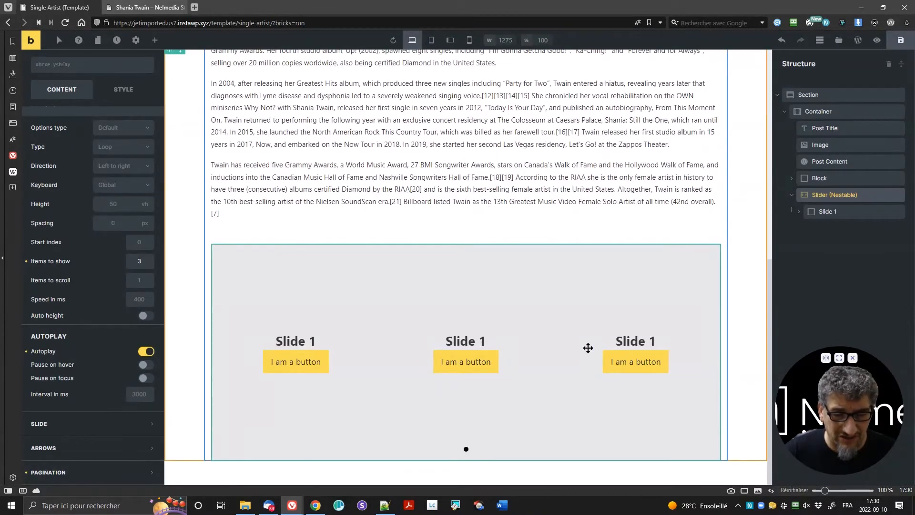
left_click(146, 364)
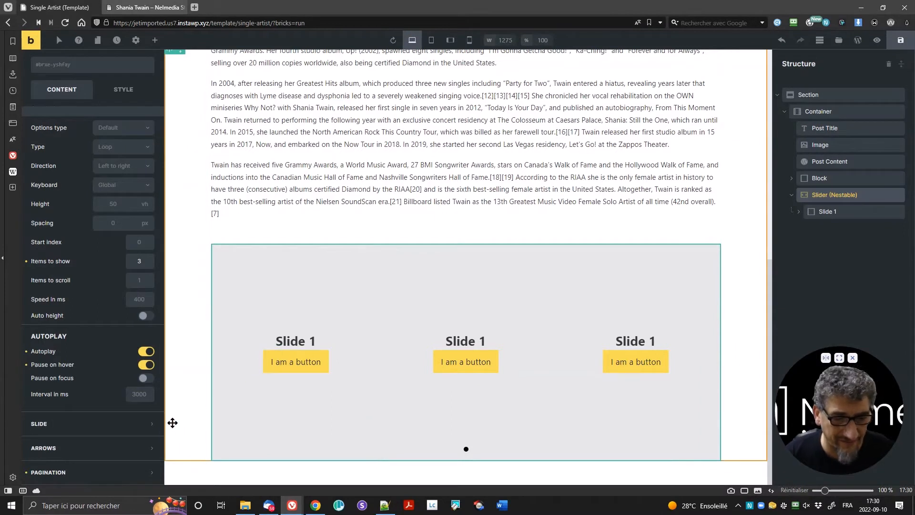
left_click(105, 424)
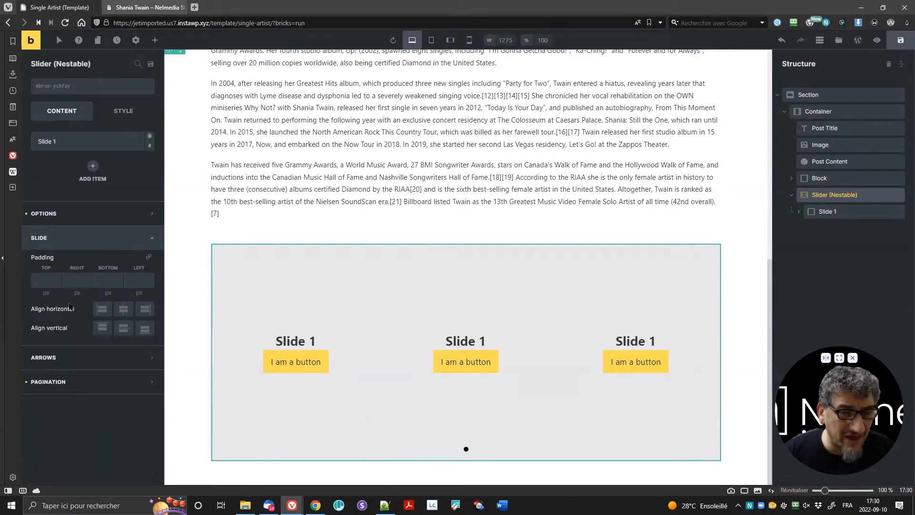
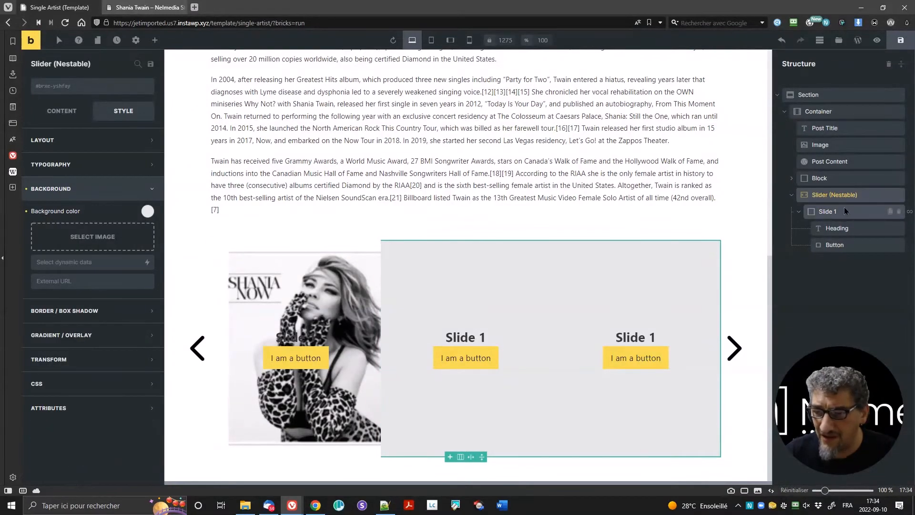
Step: Switch Slide 1's featured-image background size from Large to Medium (300×300)
left_click(846, 211)
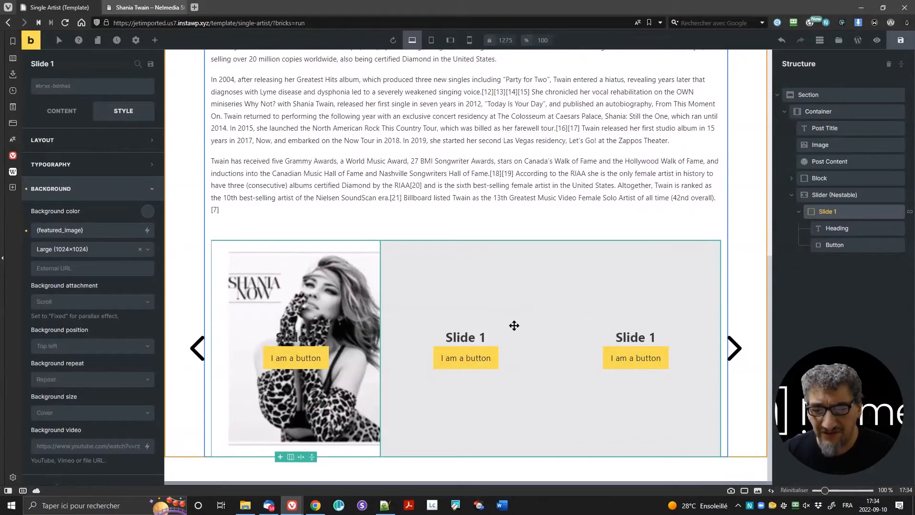
left_click(845, 233)
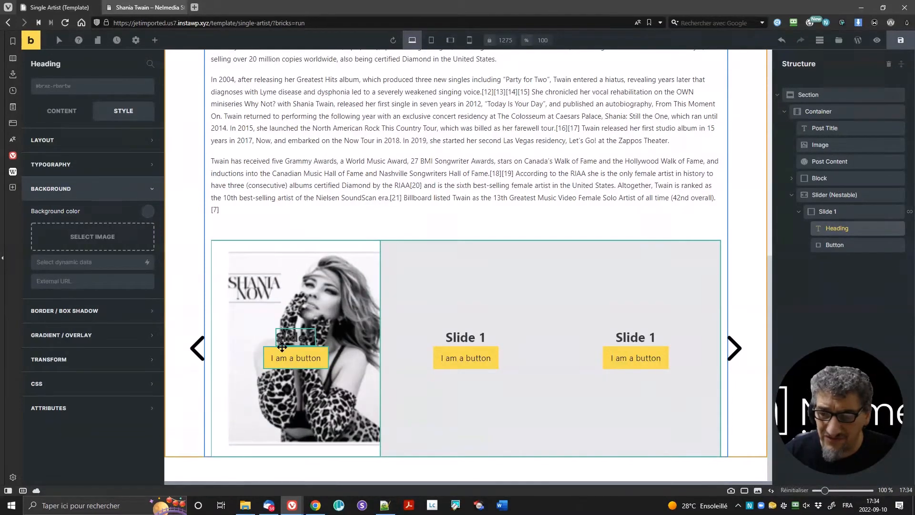
left_click(838, 213)
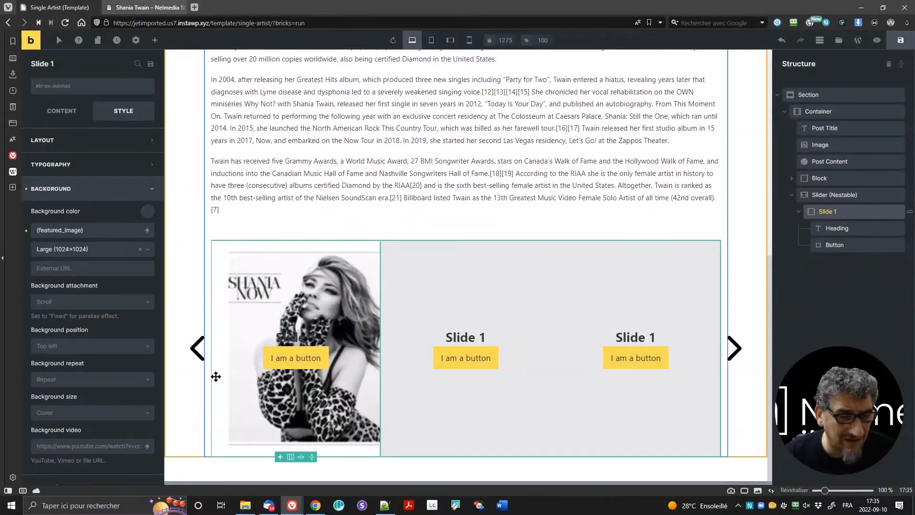
left_click(76, 249)
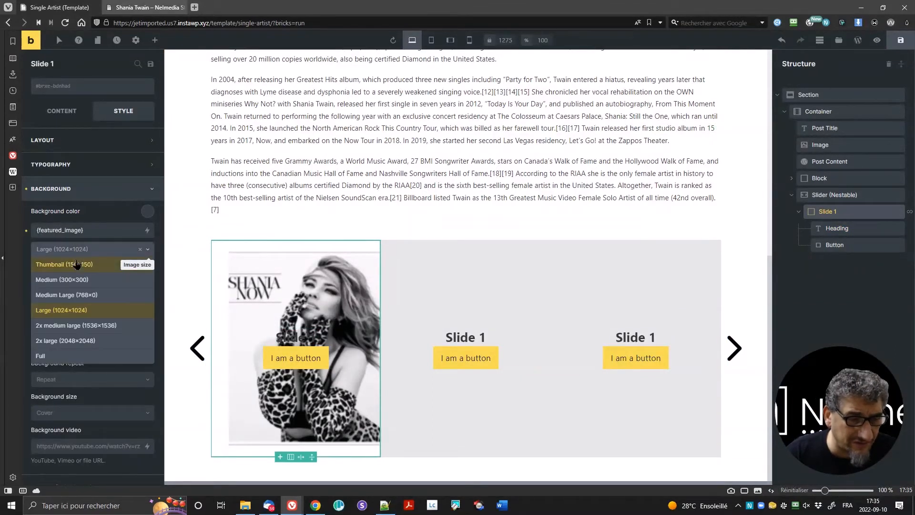
left_click(80, 282)
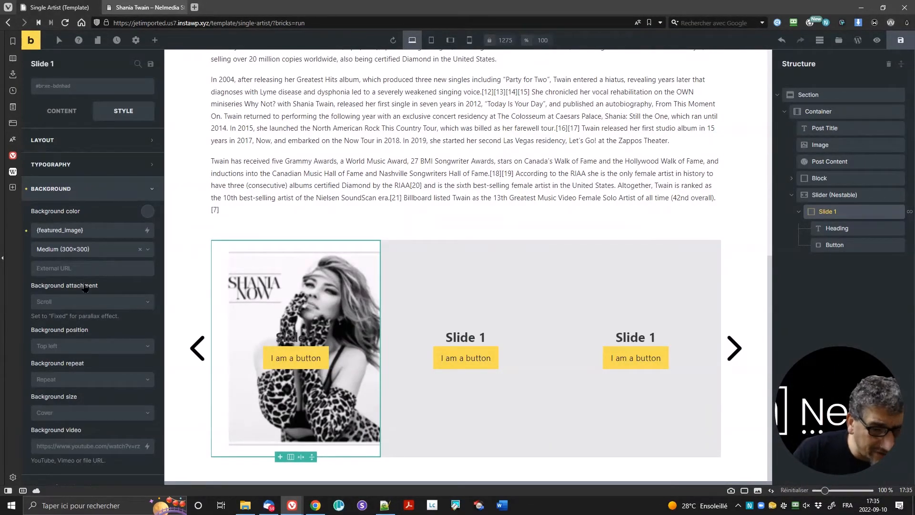
scroll(109, 305, "down", 2)
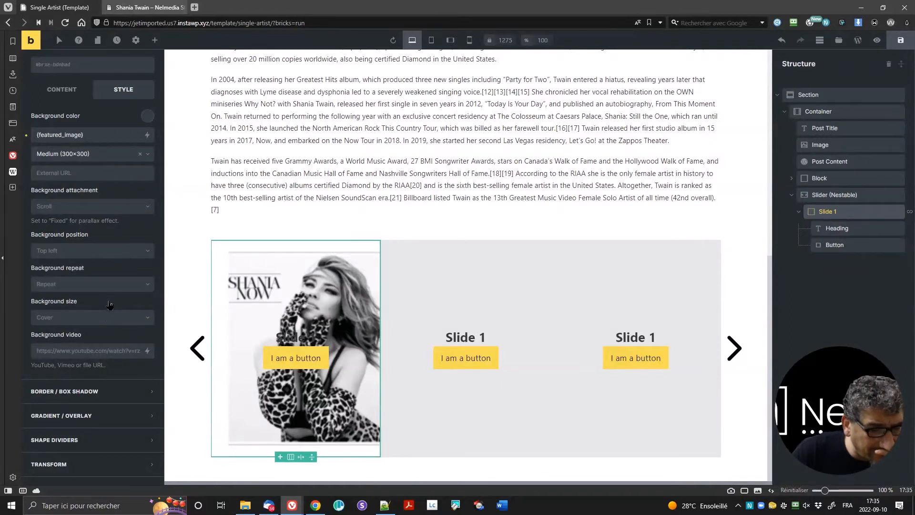
Step: Add a dark grey #212121 colour to Slide 1's gradient overlay
left_click(110, 415)
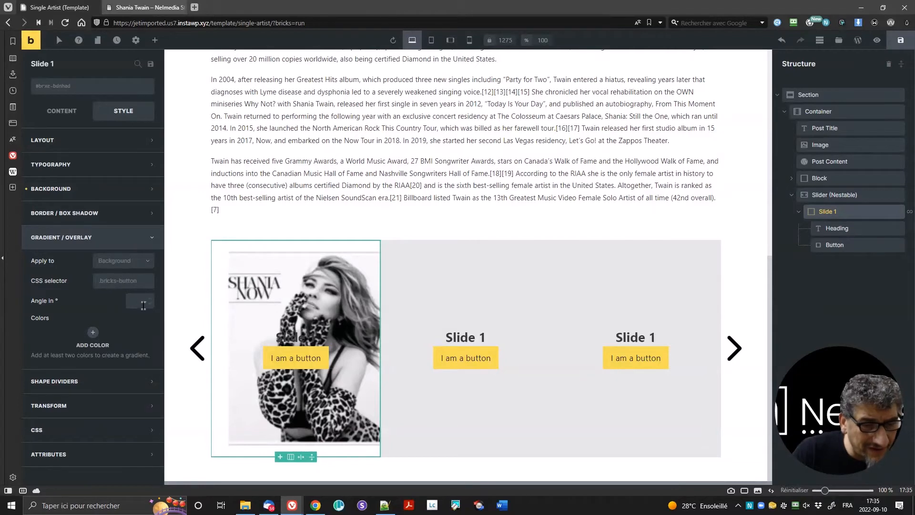
left_click(94, 332)
left_click(138, 359)
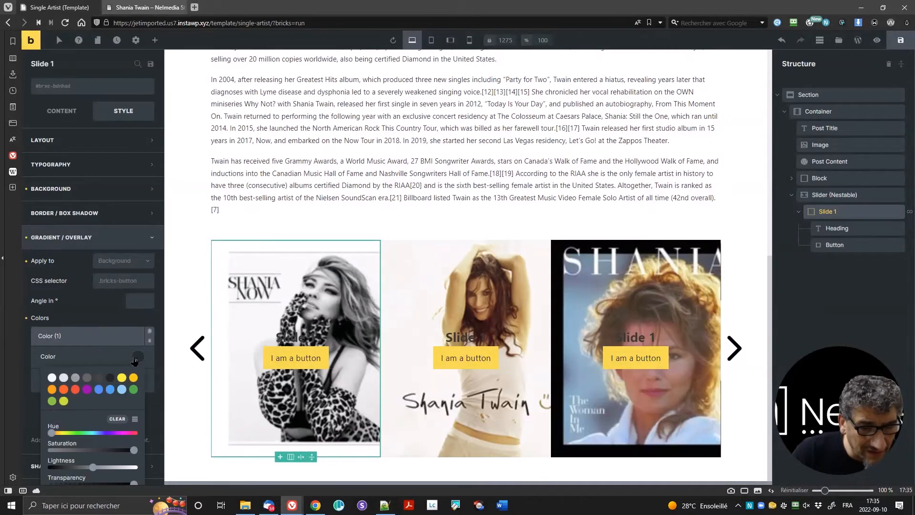
left_click(110, 377)
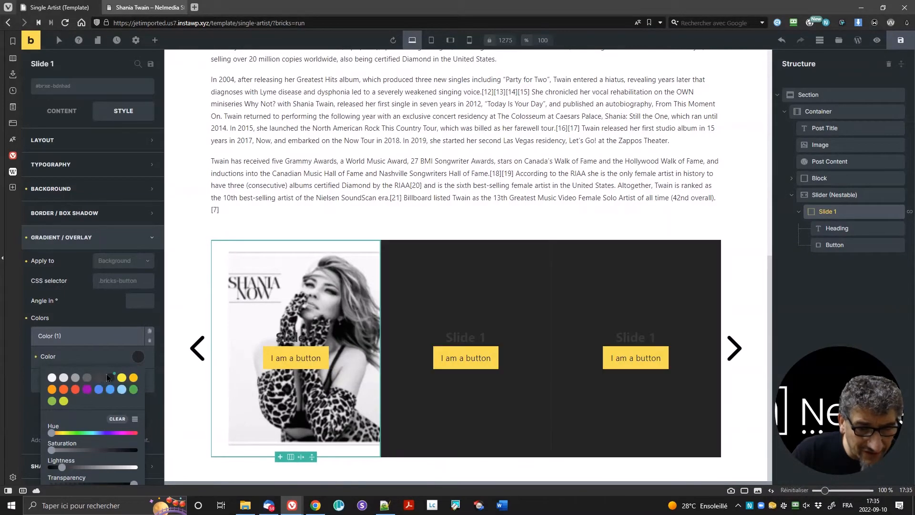
left_click(105, 315)
scroll(107, 310, "down", 2)
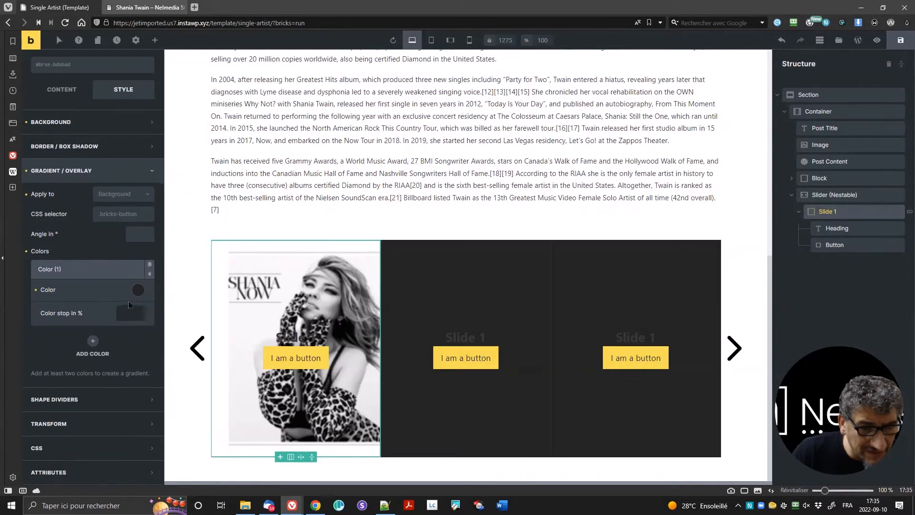
Step: Set the overlay colour's transparency to 0.5
left_click(136, 293)
scroll(96, 429, "down", 1)
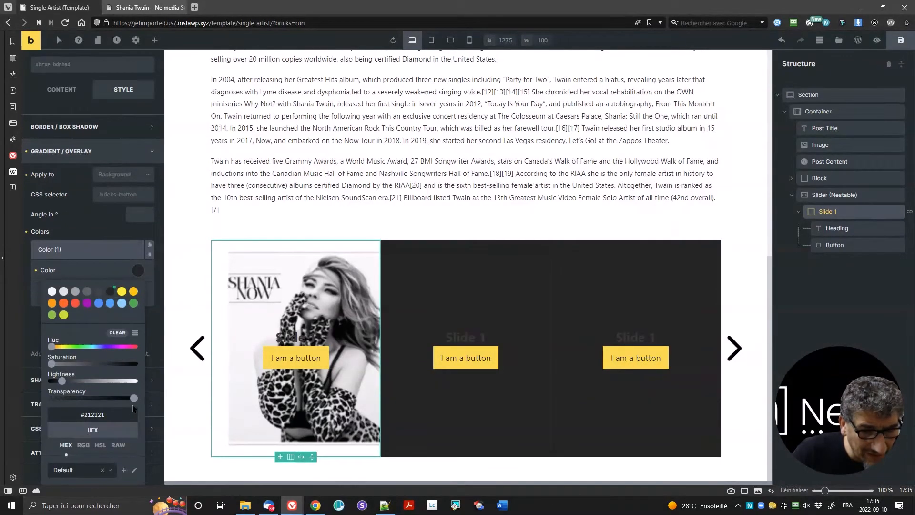
left_click_drag(133, 403, 103, 408)
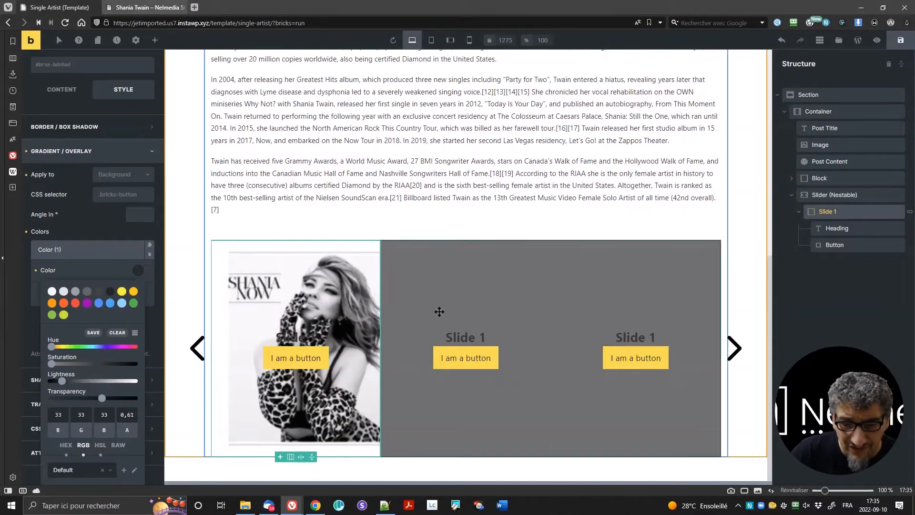
left_click(92, 398)
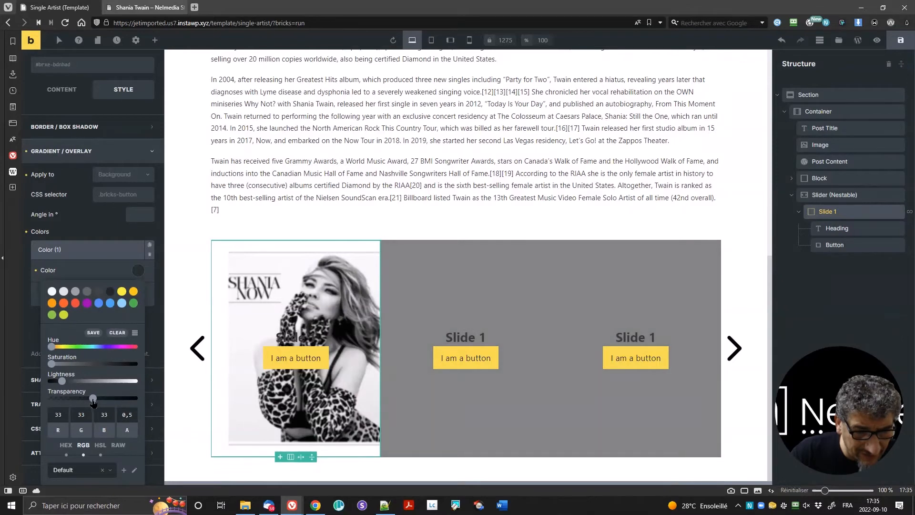
left_click(131, 273)
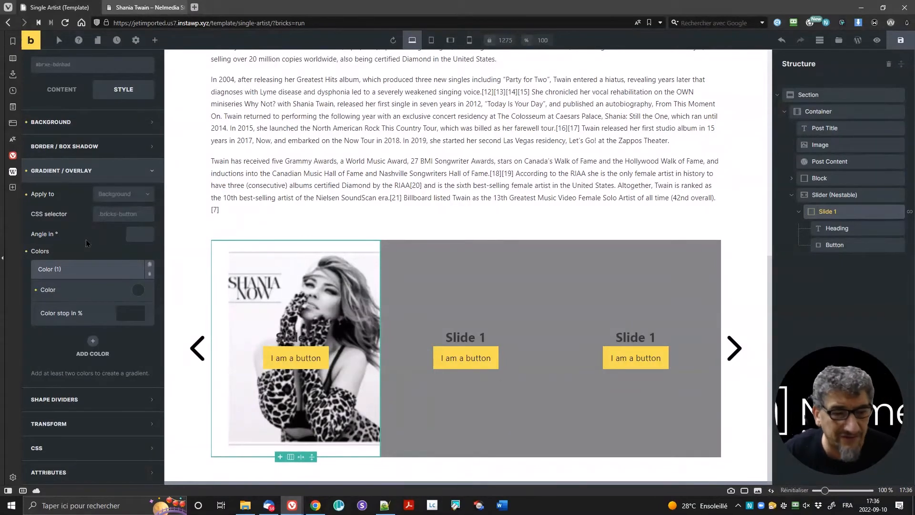
scroll(87, 218, "up", 2)
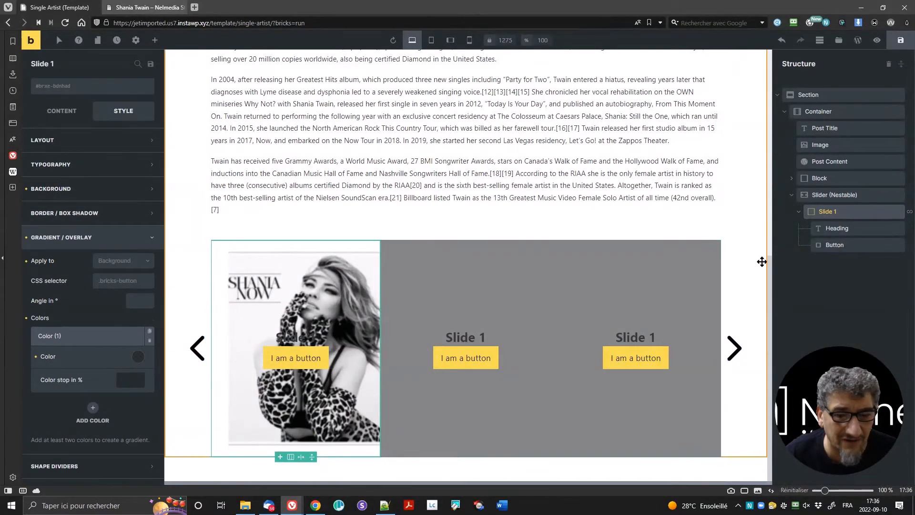
Step: Add a Post Title under the slide heading, then delete it again
left_click(842, 230)
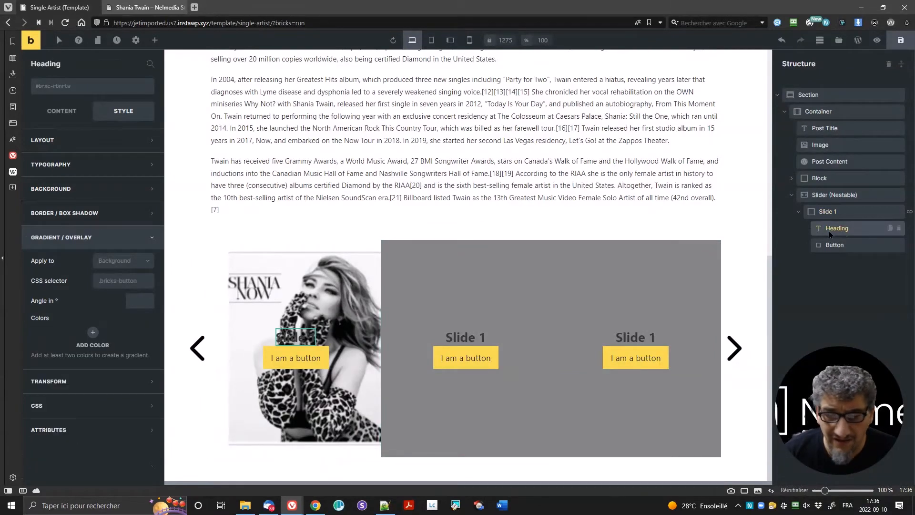
left_click(58, 118)
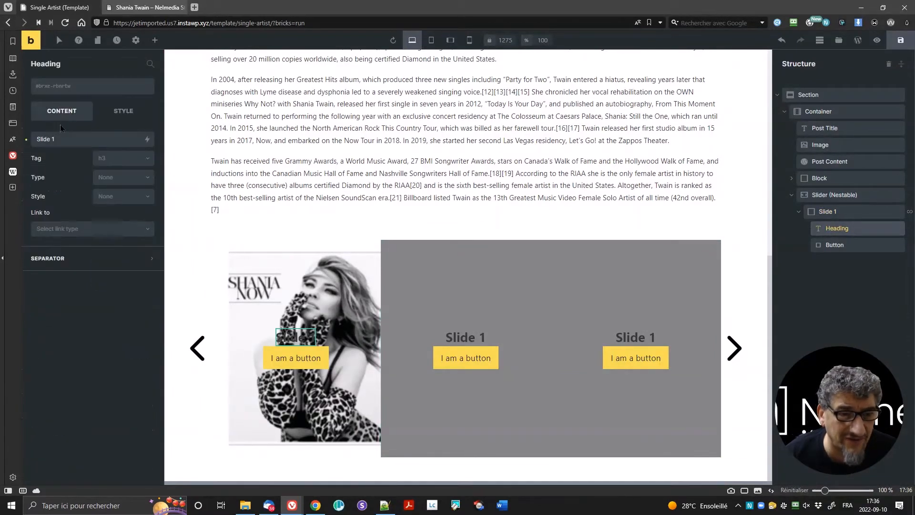
left_click(154, 40)
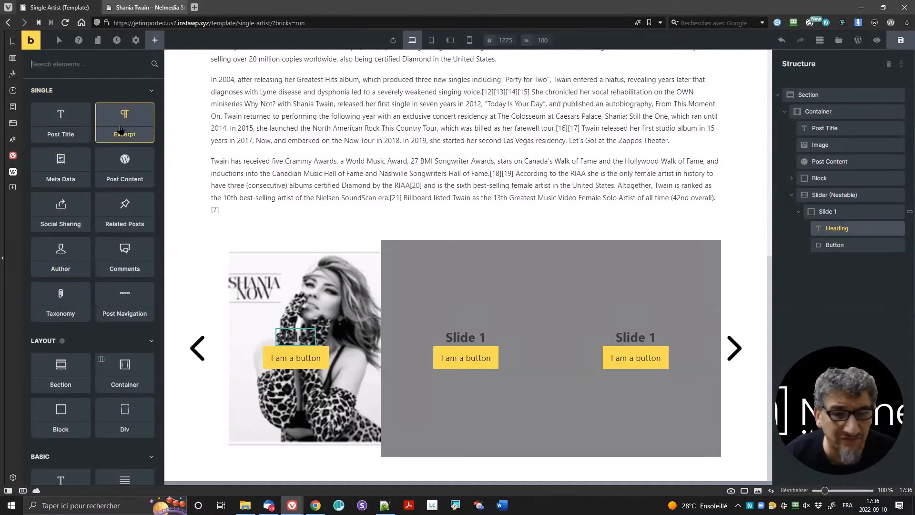
left_click_drag(64, 123, 850, 238)
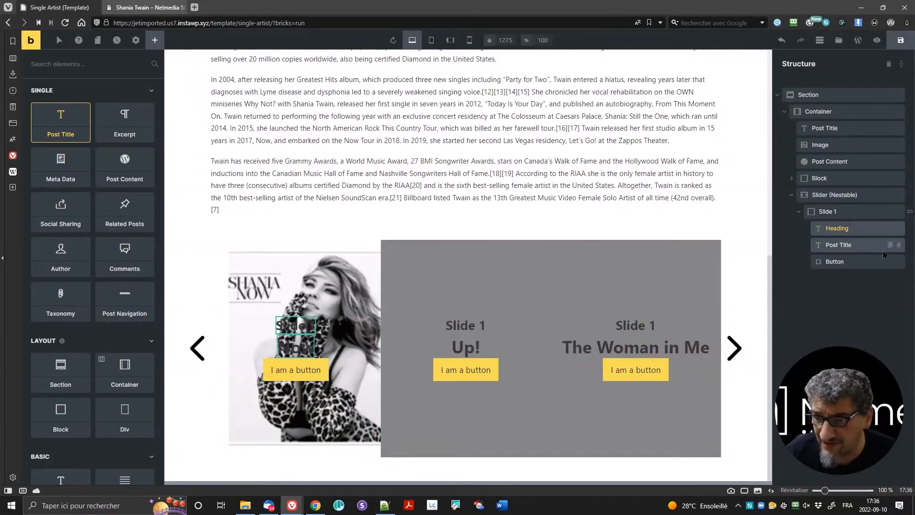
left_click(899, 245)
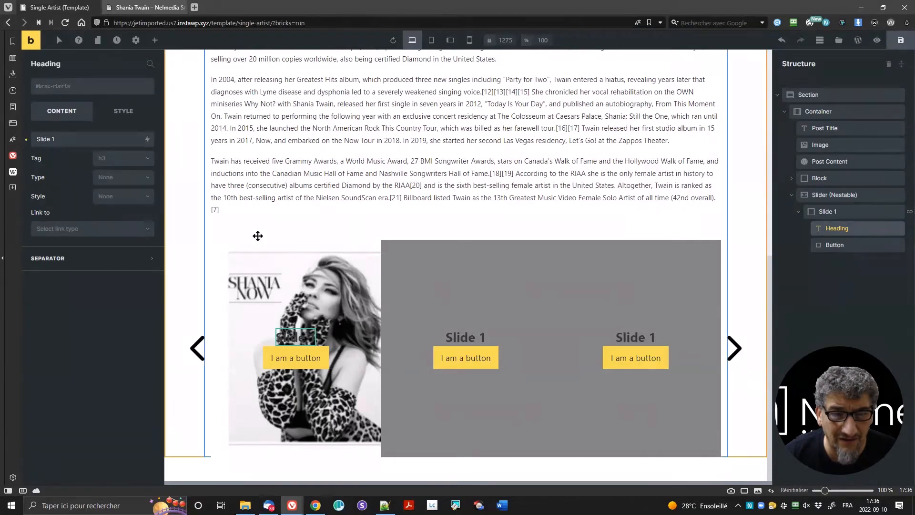
scroll(255, 235, "up", 8)
scroll(282, 325, "down", 8)
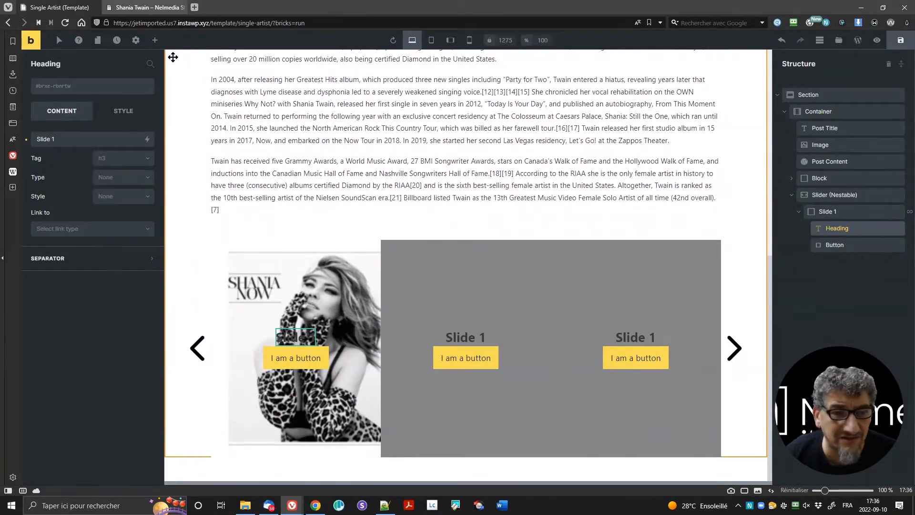
Step: Place a Basic Heading element in the container above the slider and select it
left_click(155, 41)
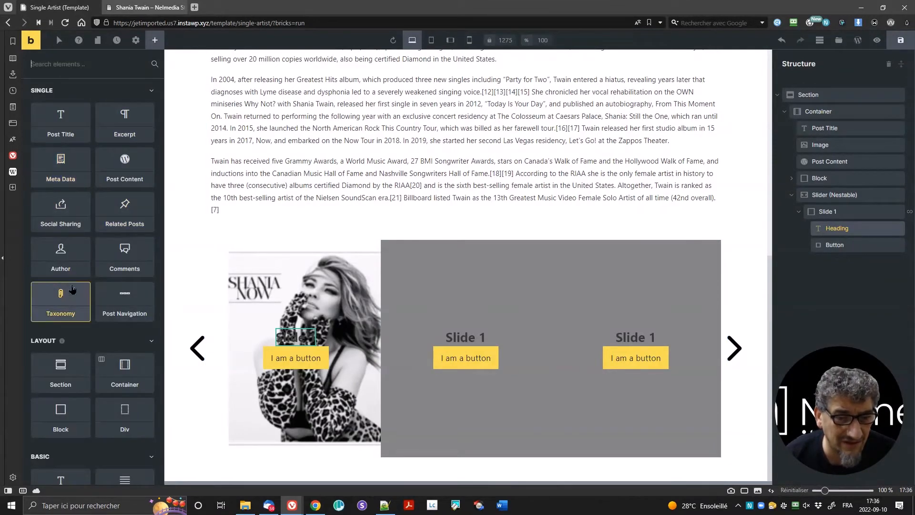
scroll(61, 267, "down", 5)
left_click_drag(58, 253, 310, 210)
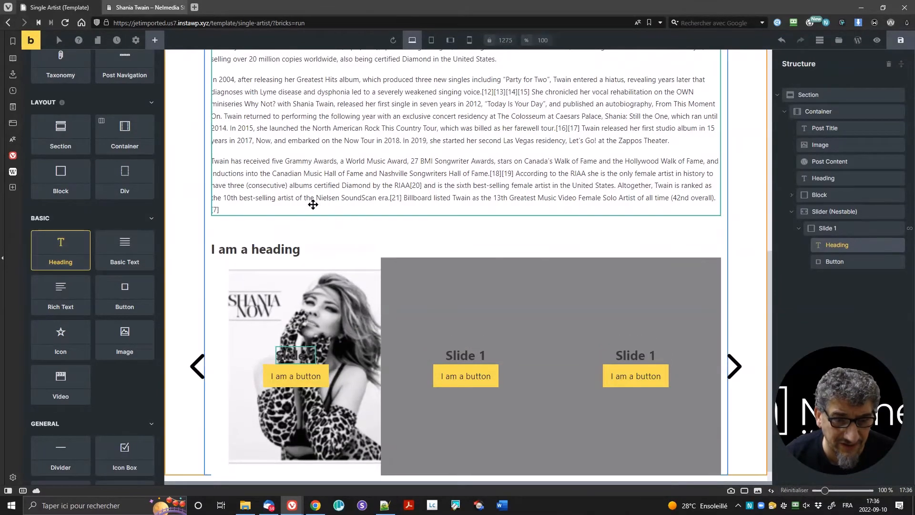
left_click(268, 256)
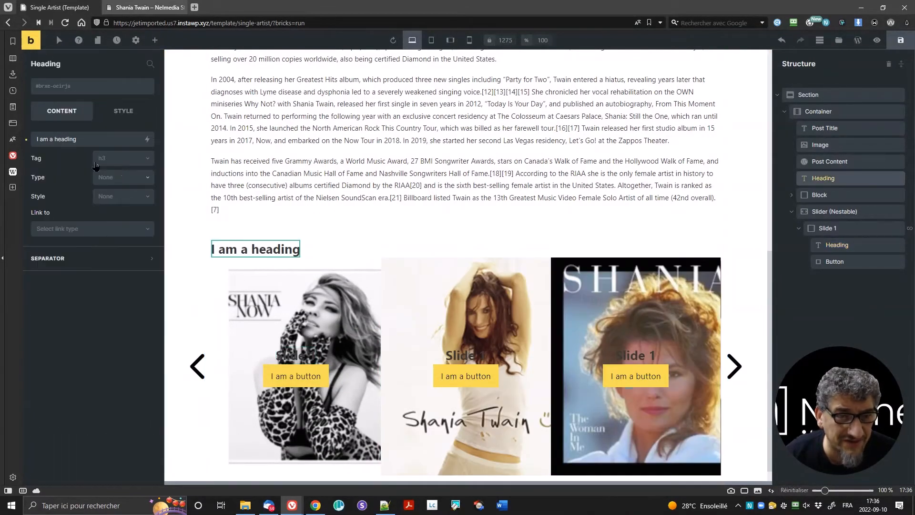
Step: Change the heading text to 'Artist's albums' as an h2, fixing the typo
left_click_drag(85, 139, 4, 140)
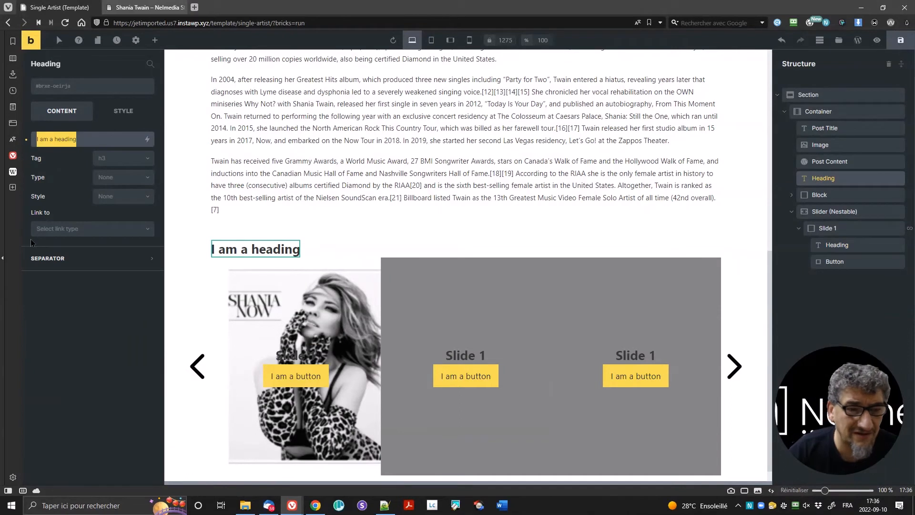
type("Aritst's albums")
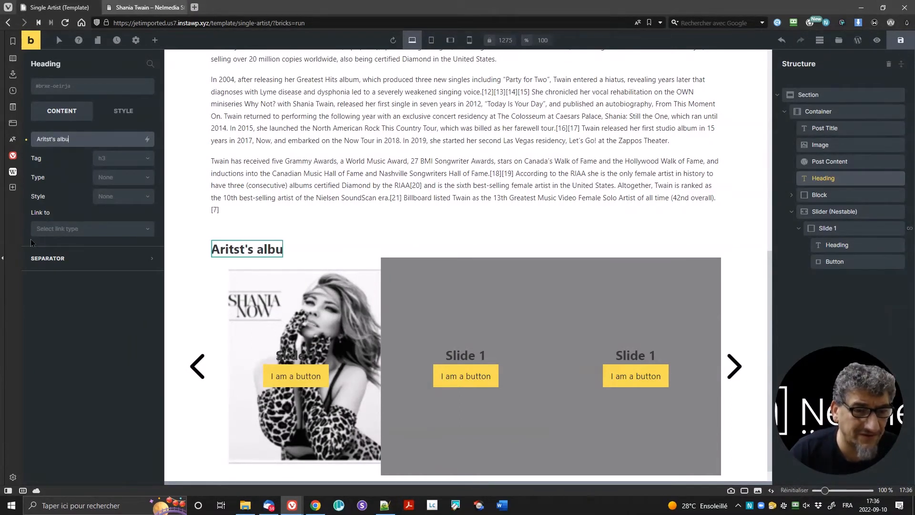
left_click(119, 159)
left_click(122, 185)
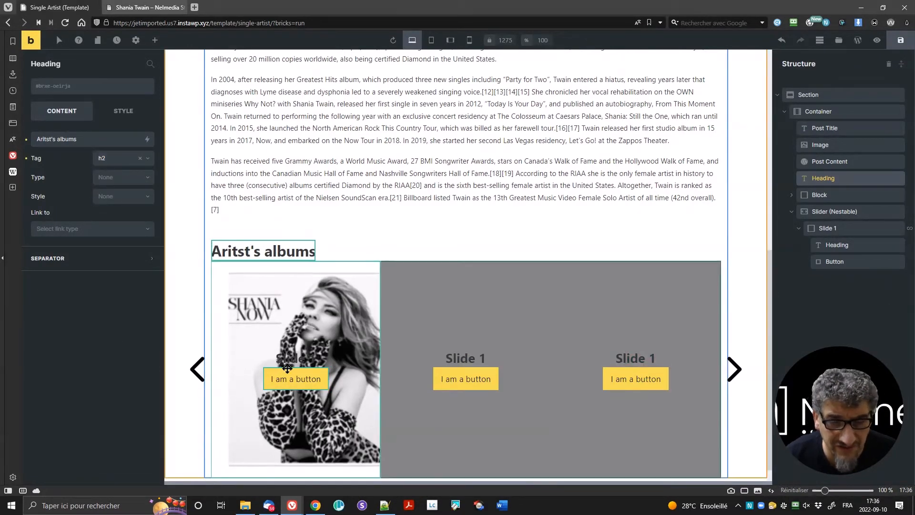
left_click(287, 361)
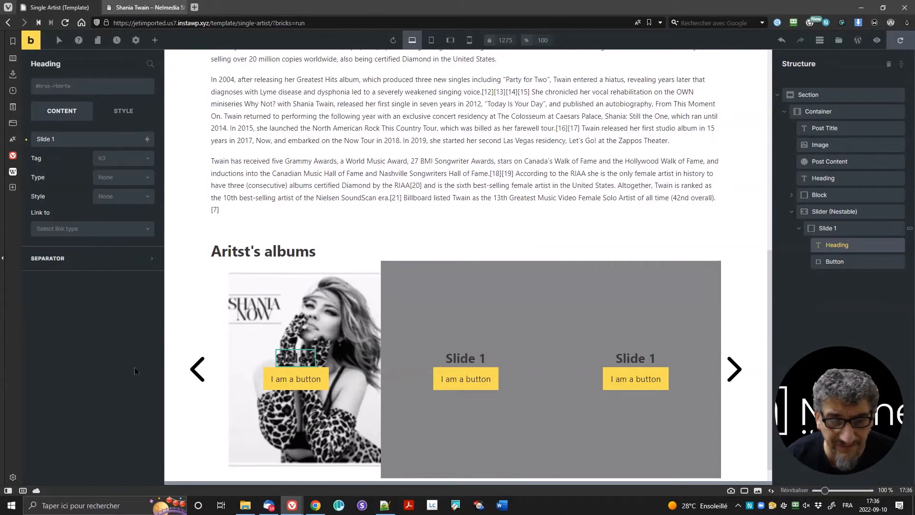
left_click(250, 252)
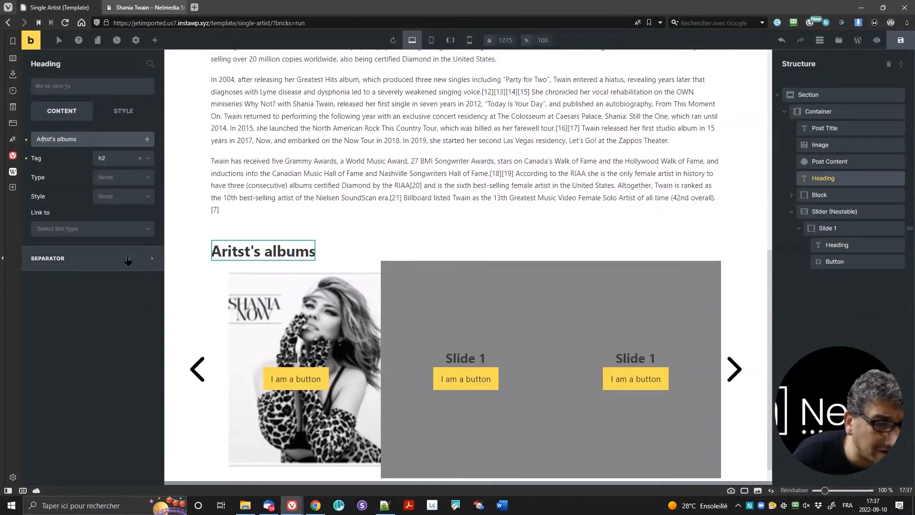
key("BackSpace")
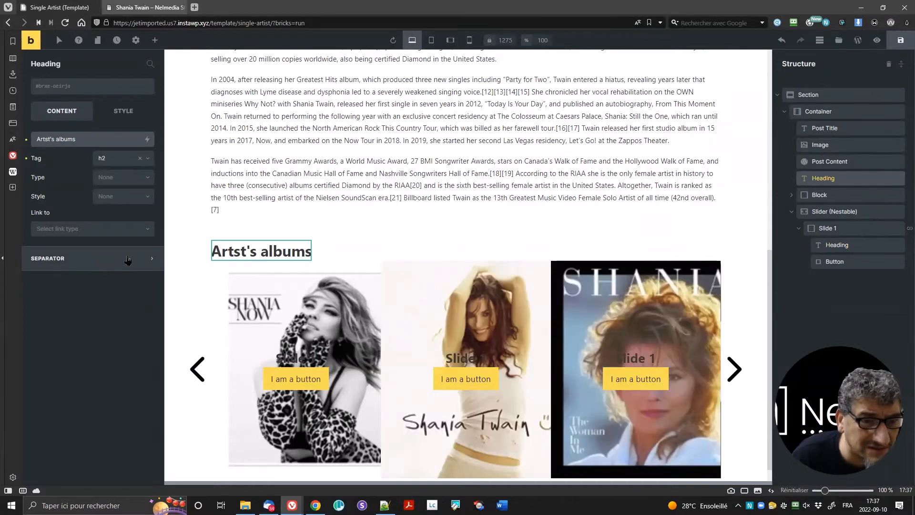
type("i")
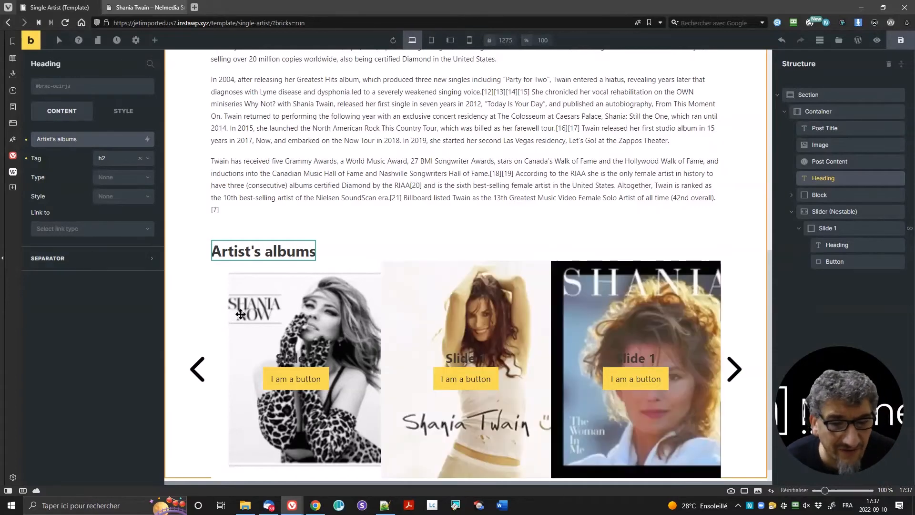
Step: Give the heading a 25 px bottom margin under Layout spacing
left_click(123, 111)
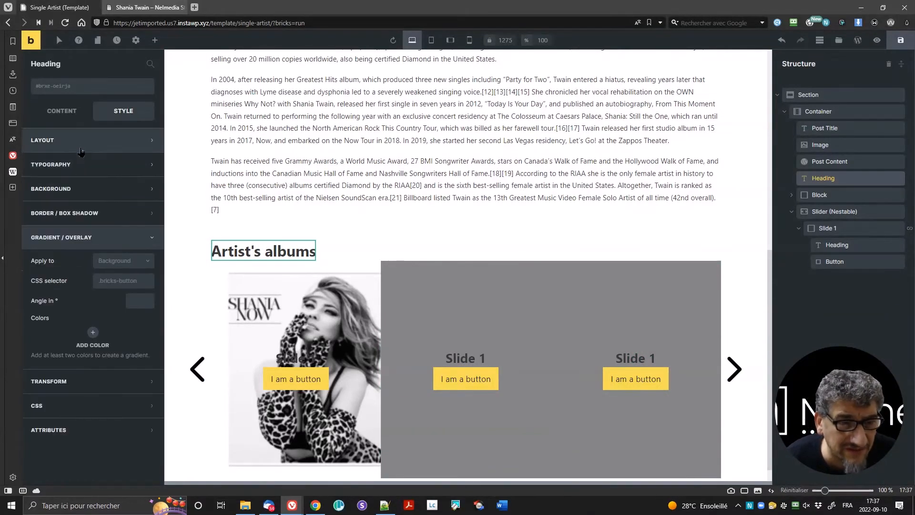
left_click(81, 145)
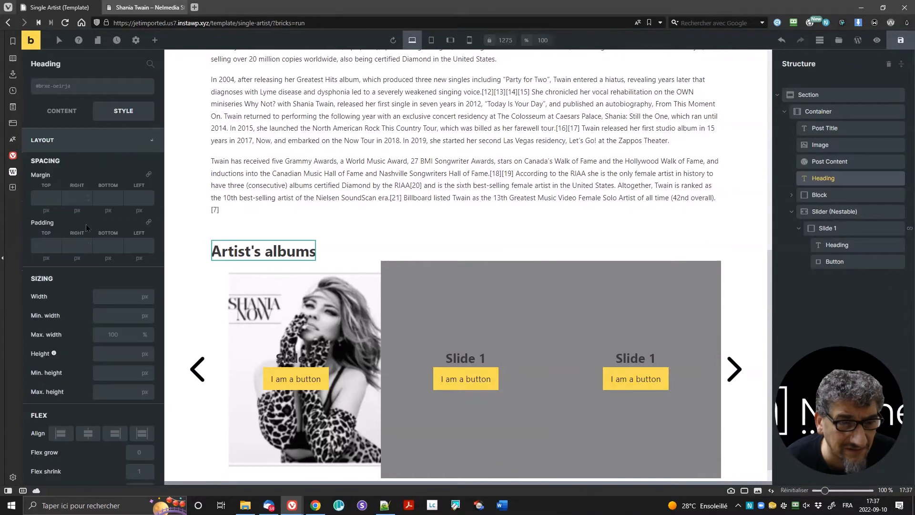
left_click(43, 195)
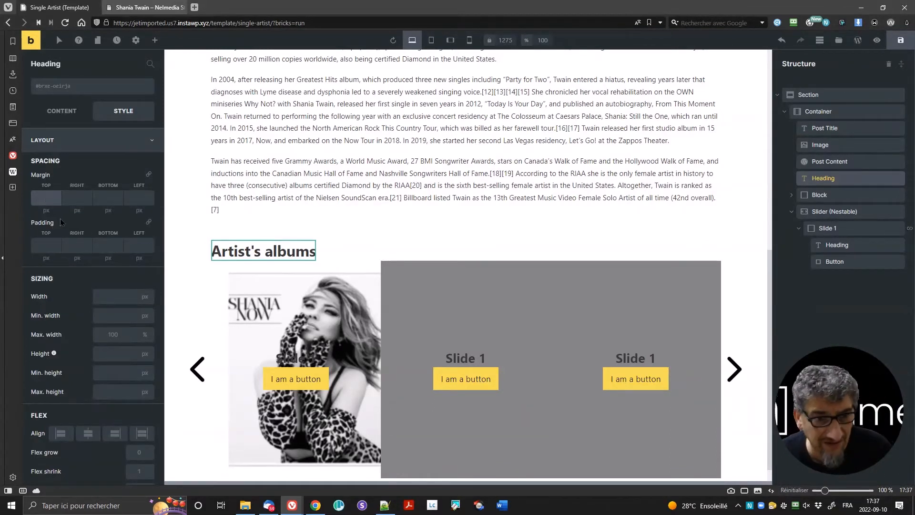
left_click(111, 196)
type("25")
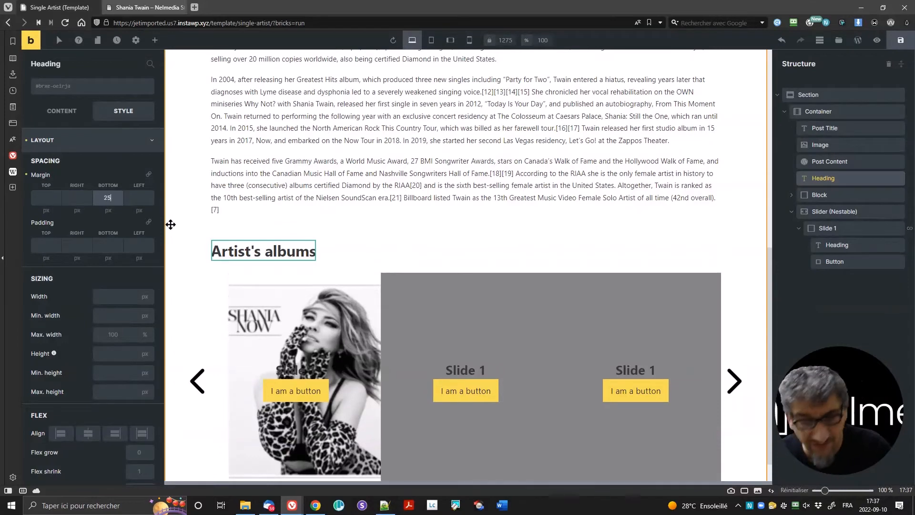
scroll(388, 255, "down", 1)
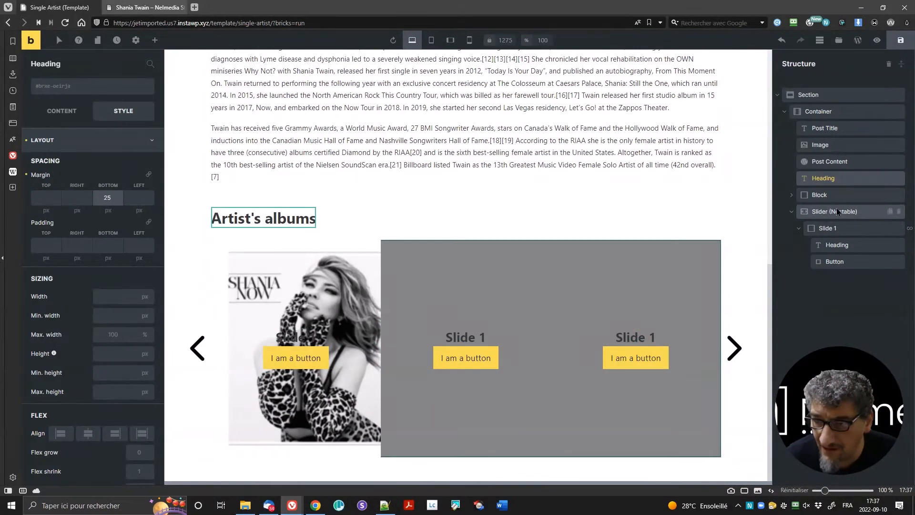
Step: Set Slide 1's heading typography colour to white #ffffff
left_click(840, 230)
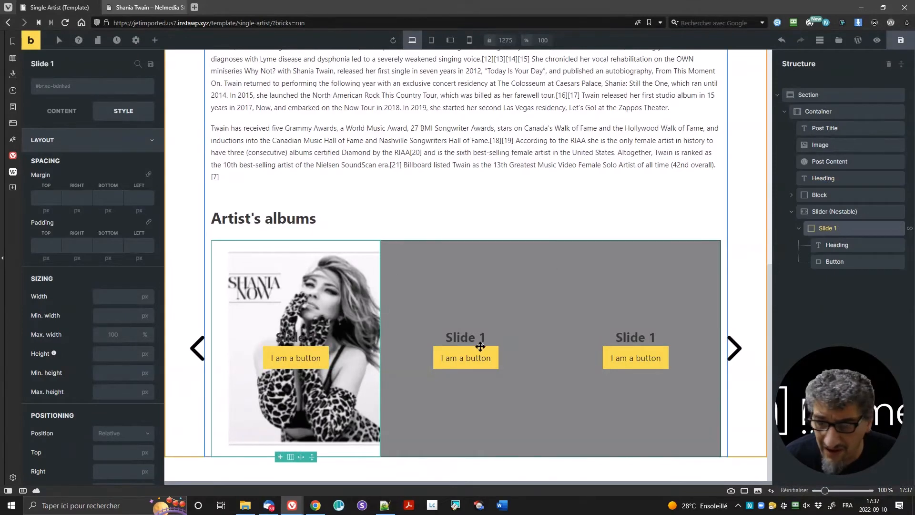
left_click(832, 246)
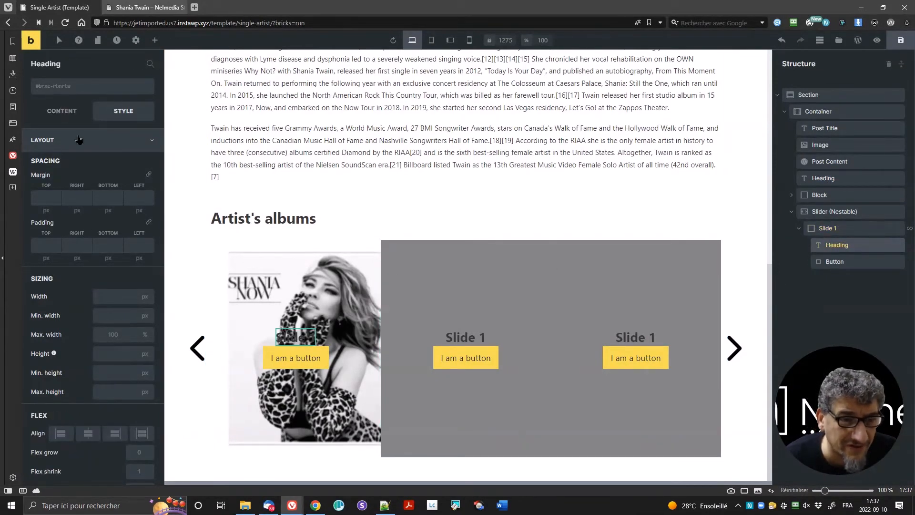
scroll(90, 286, "down", 5)
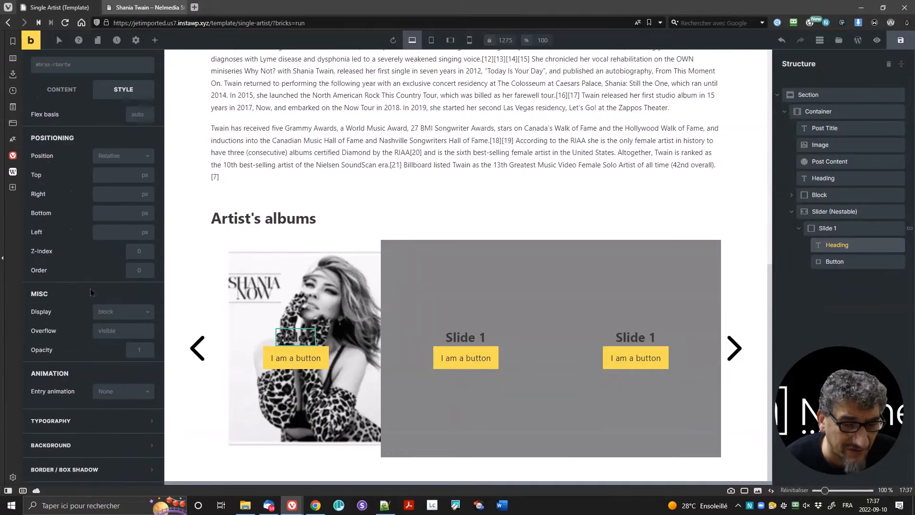
scroll(78, 143, "up", 5)
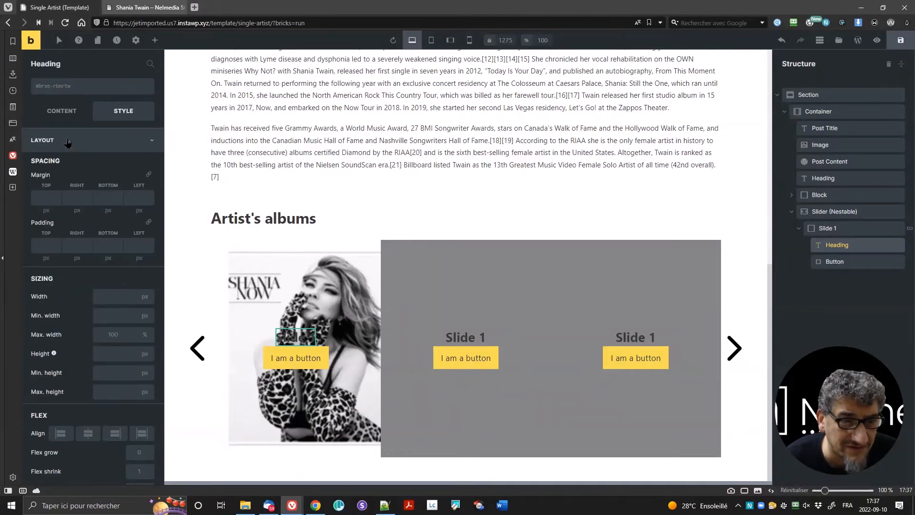
left_click(69, 141)
left_click(76, 165)
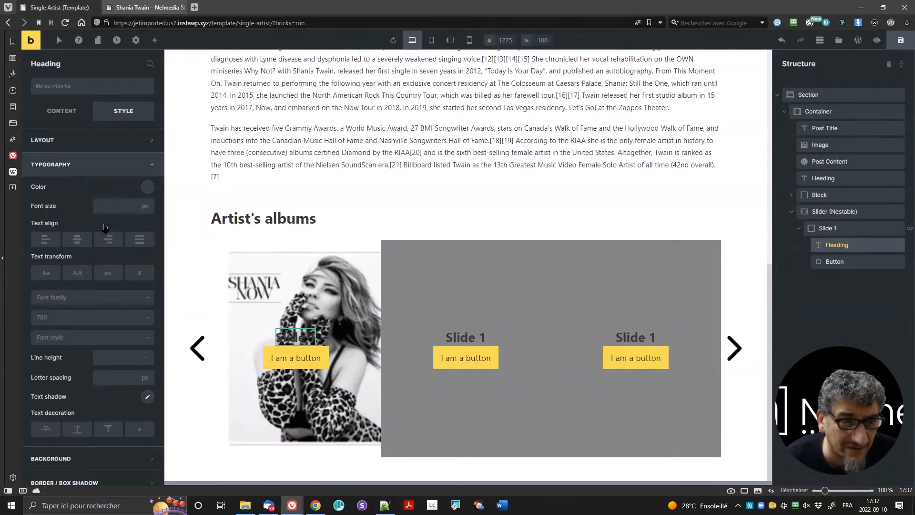
left_click(148, 187)
left_click(42, 208)
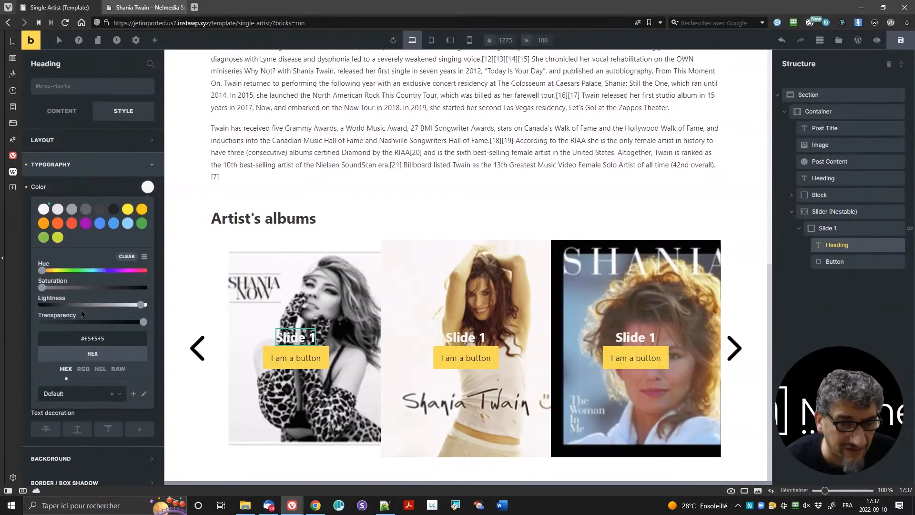
left_click(146, 306)
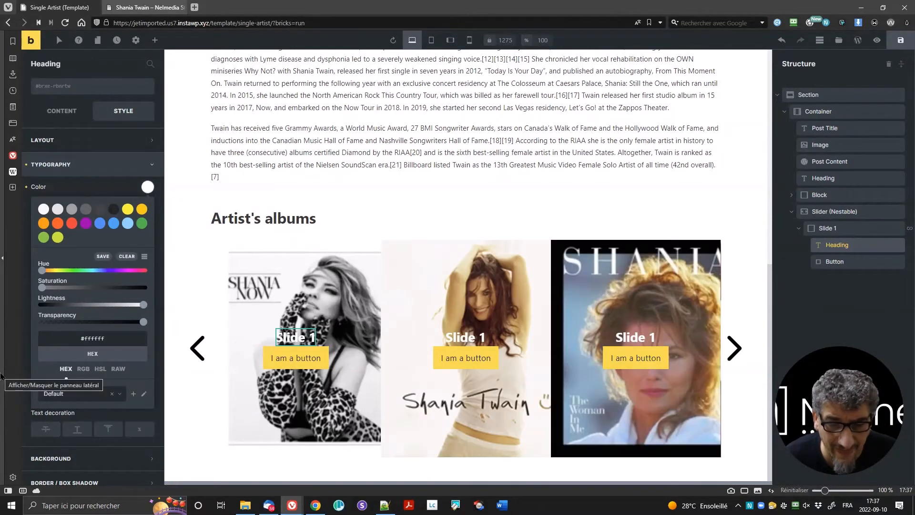
left_click(94, 181)
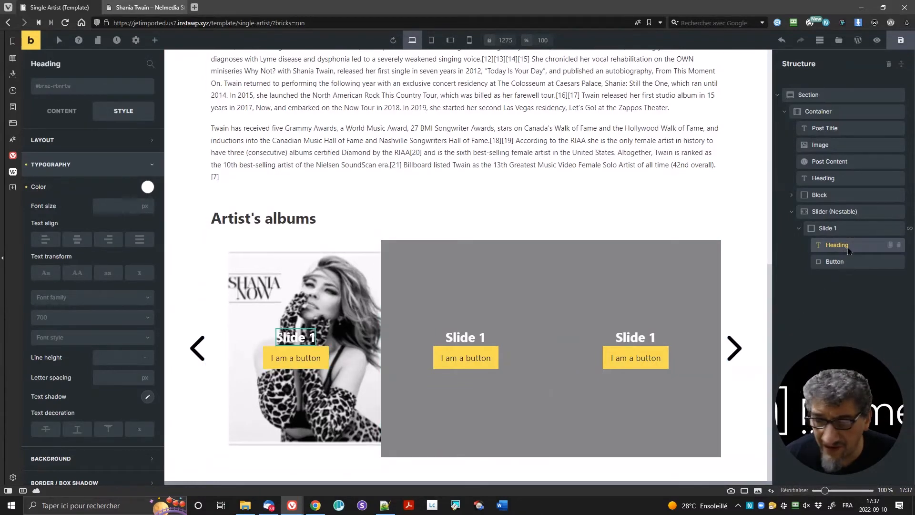
left_click(63, 114)
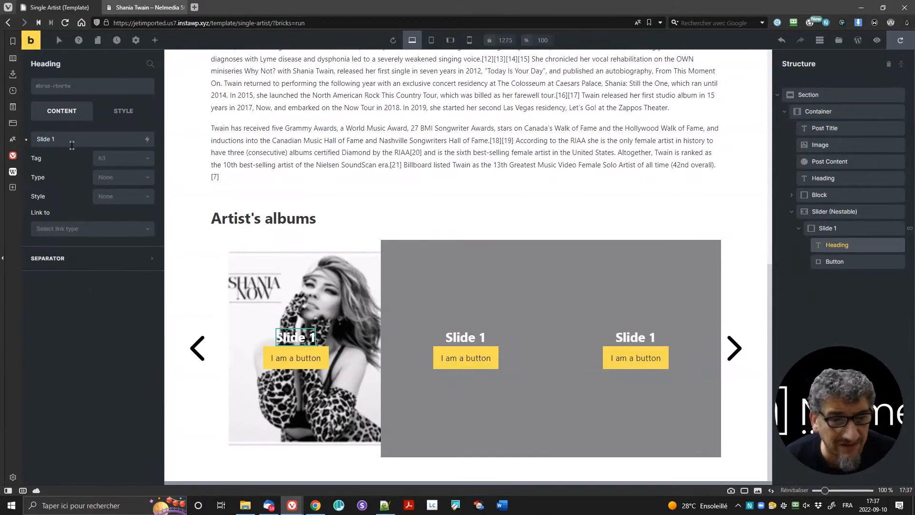
Step: Replace Slide 1's placeholder heading with an h3 Post Title above the button
left_click(155, 40)
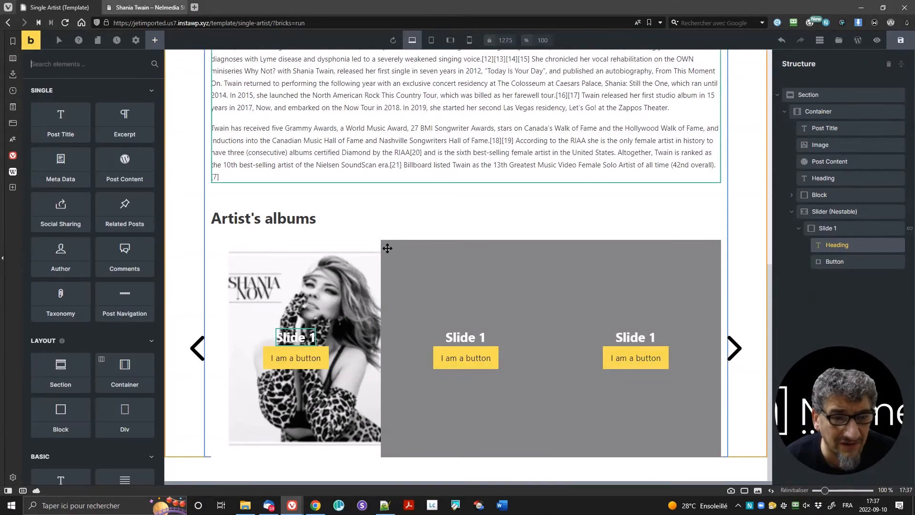
left_click(899, 245)
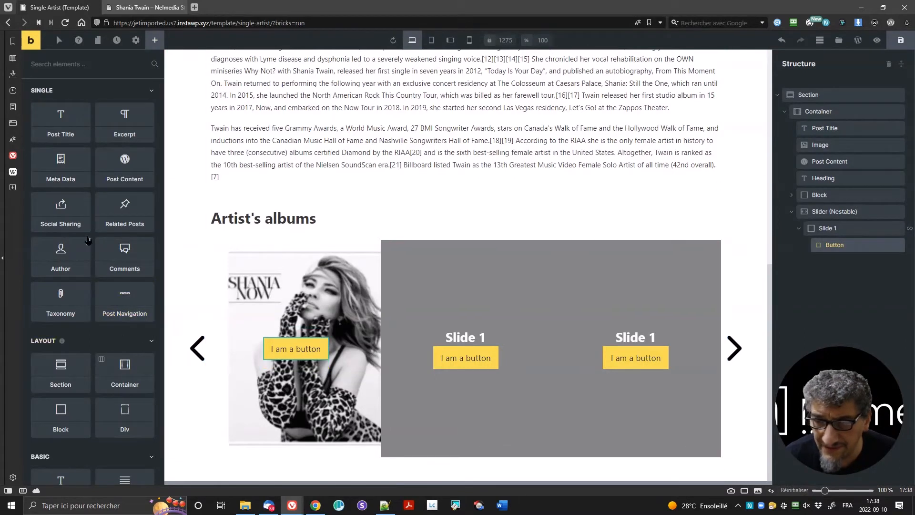
left_click_drag(62, 120, 295, 337)
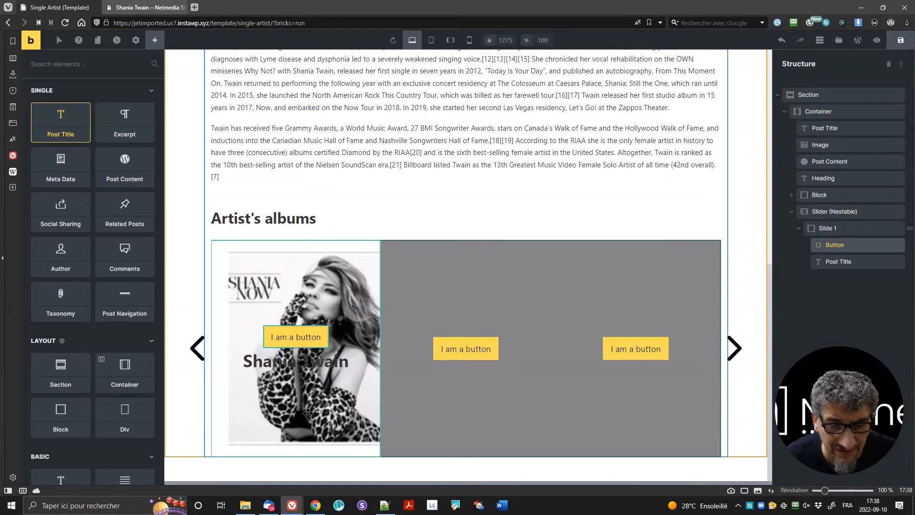
left_click(846, 267)
left_click_drag(846, 265, 846, 241)
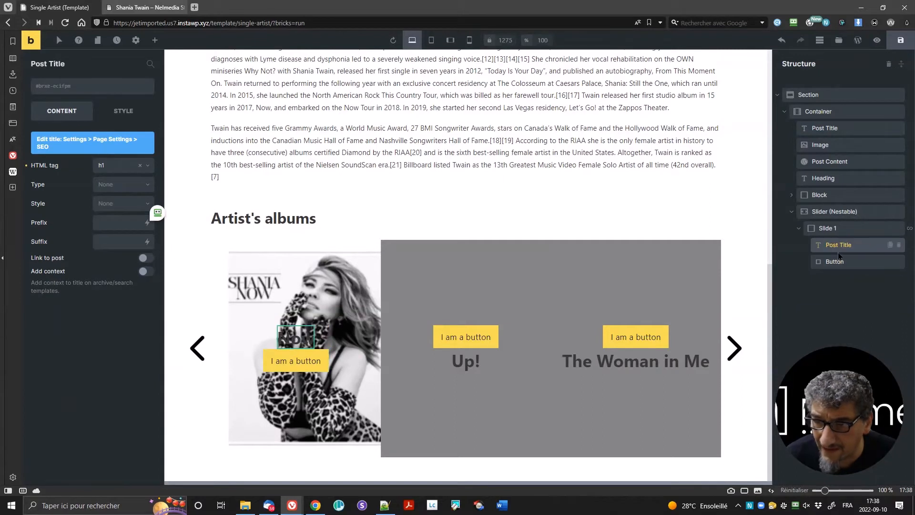
left_click(115, 171)
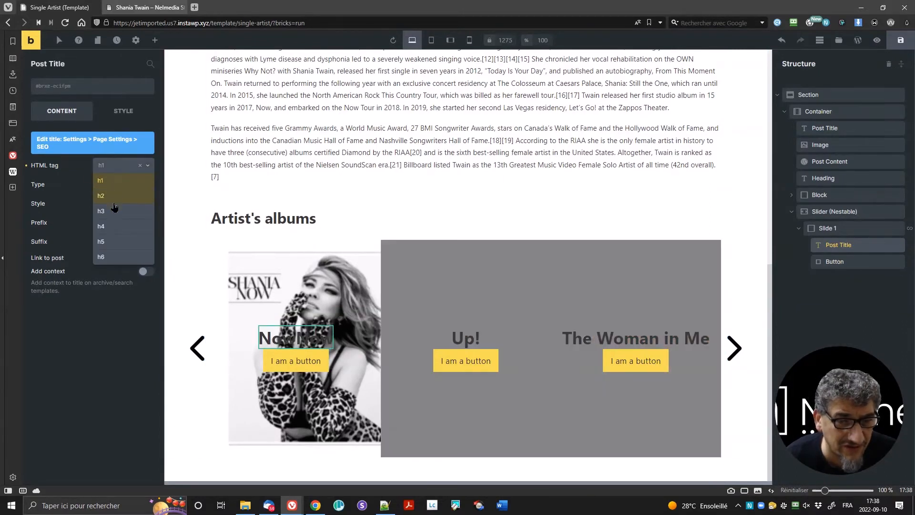
left_click(114, 211)
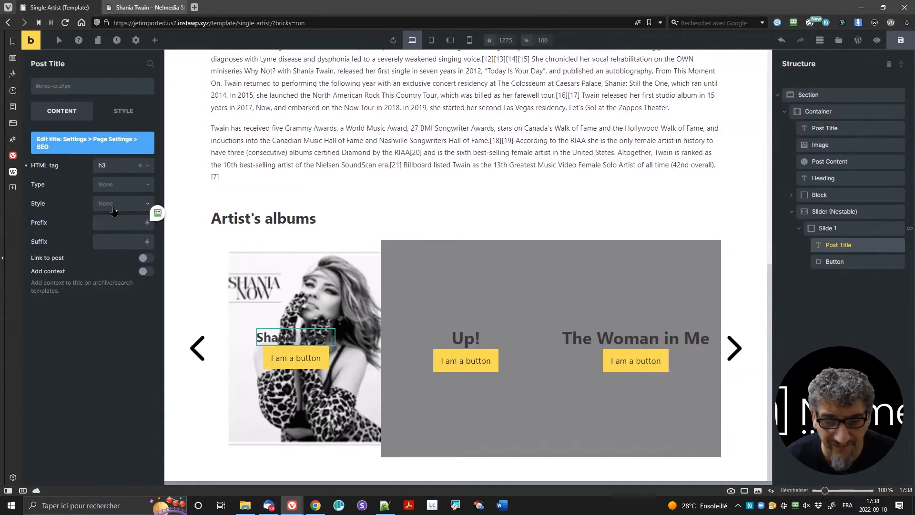
Step: Make the post title text white and delete the slide's button
left_click(123, 111)
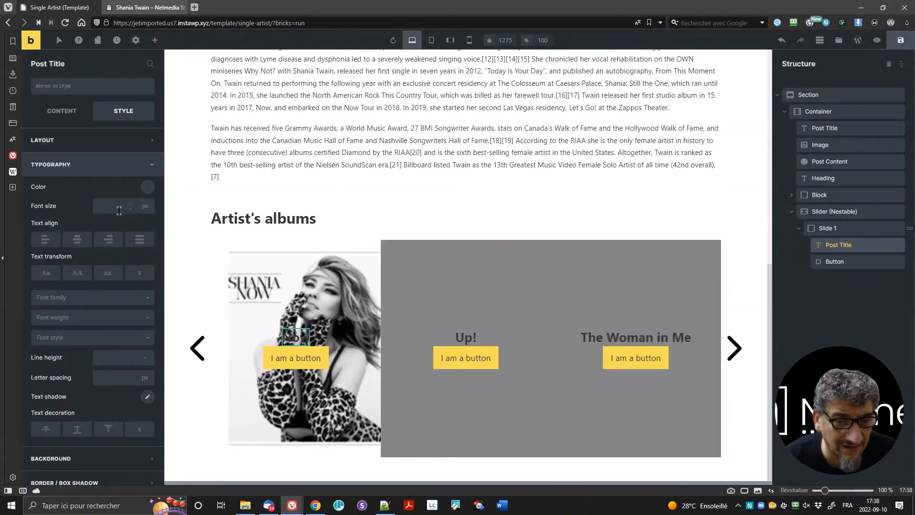
left_click(147, 188)
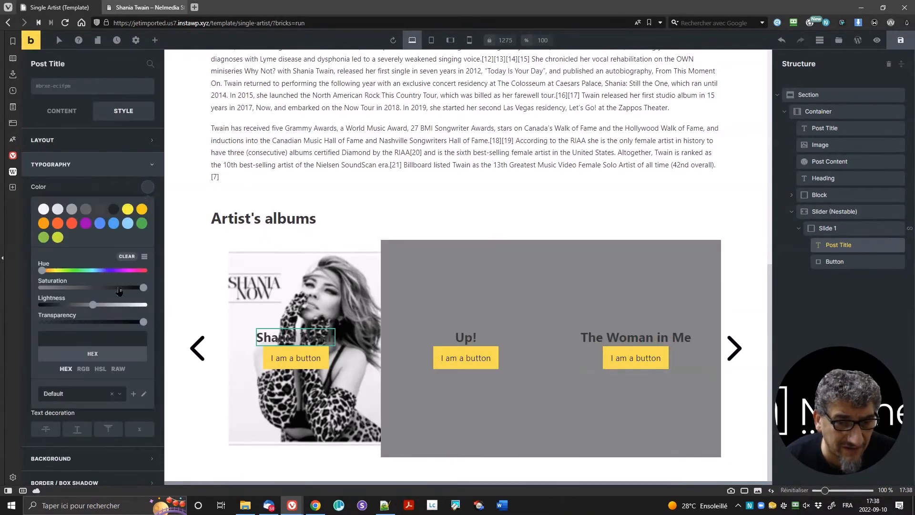
left_click_drag(93, 304, 170, 299)
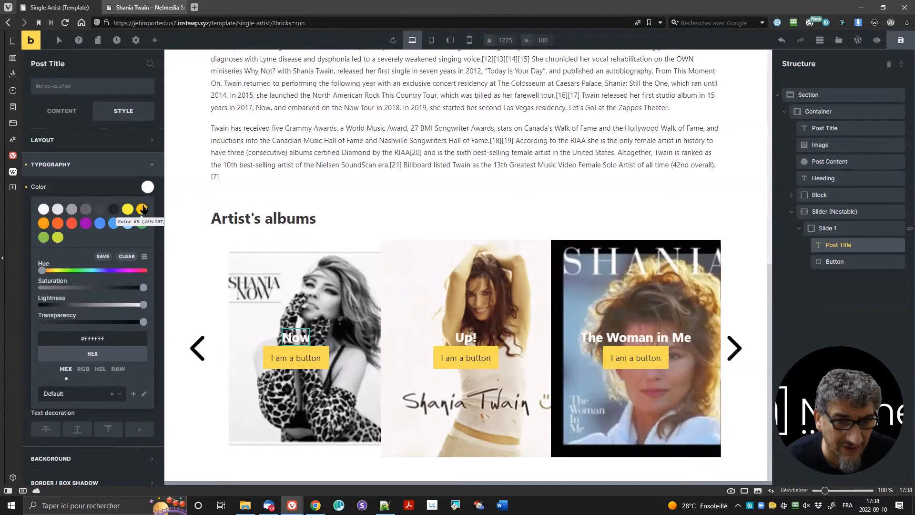
left_click(146, 188)
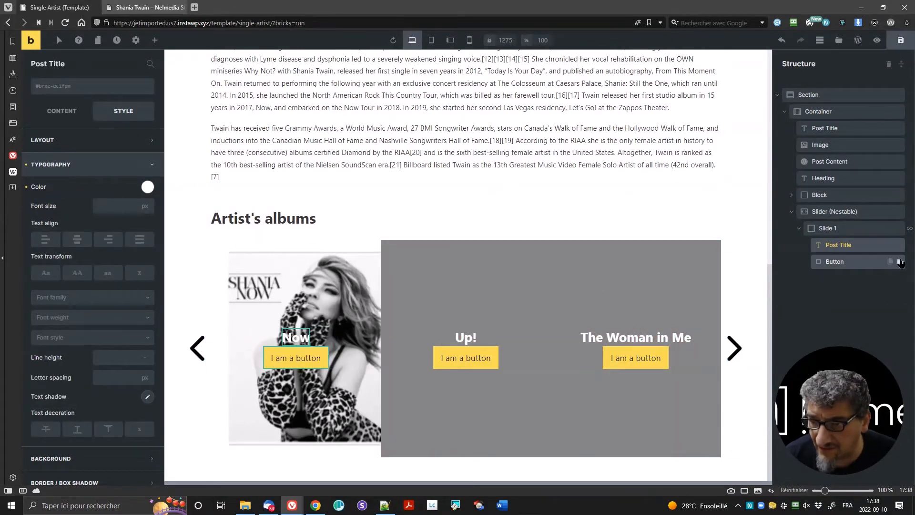
left_click(899, 261)
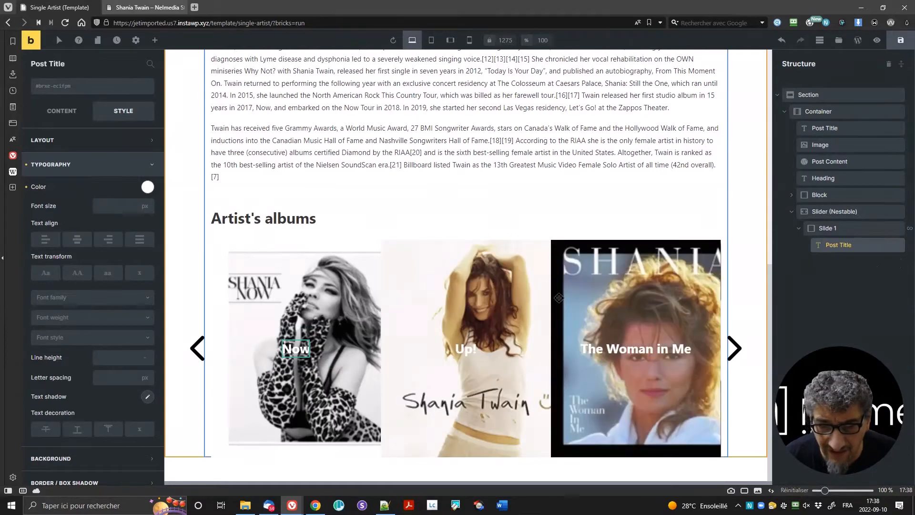
left_click(155, 40)
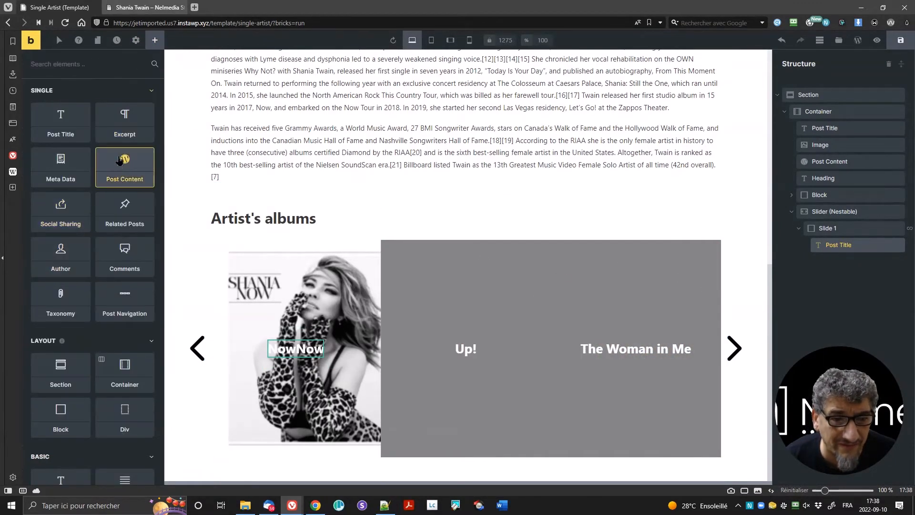
Step: Add an Excerpt under the album title and set its text colour to white
left_click_drag(114, 123, 295, 359)
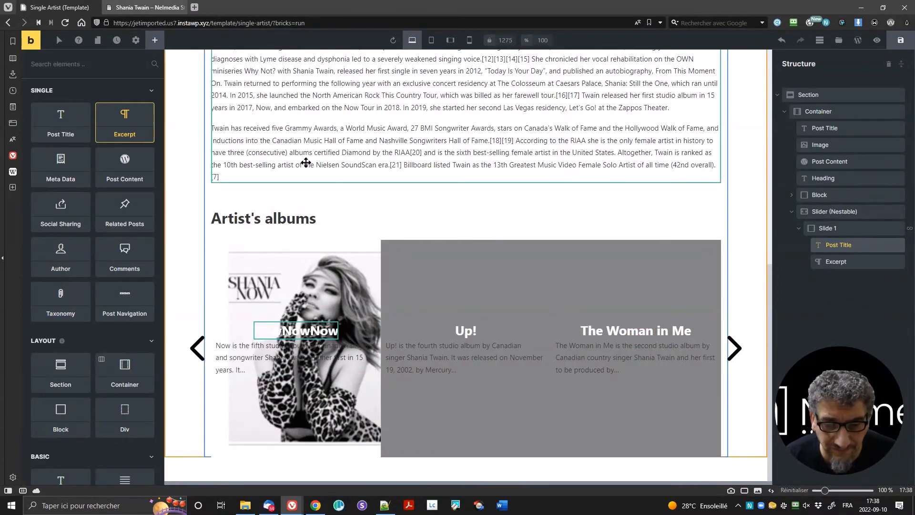
left_click(857, 268)
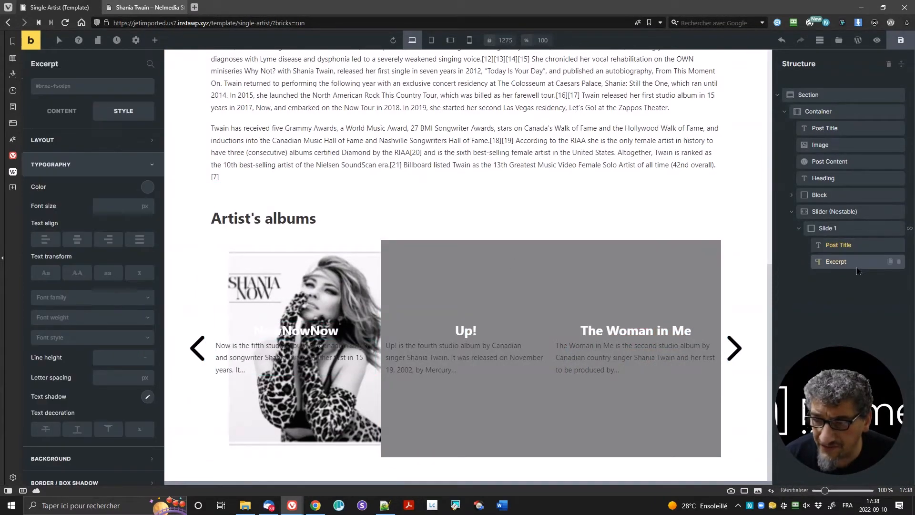
left_click(147, 187)
left_click_drag(93, 305, 145, 304)
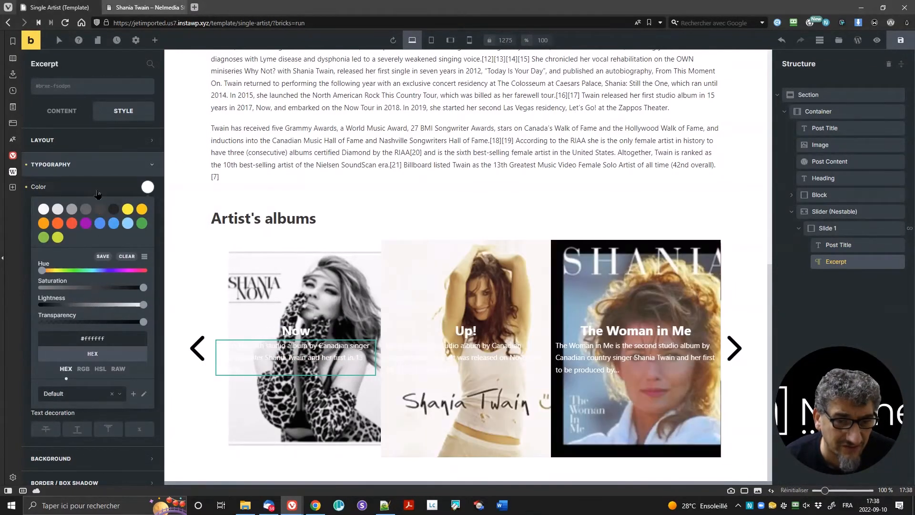
left_click(97, 191)
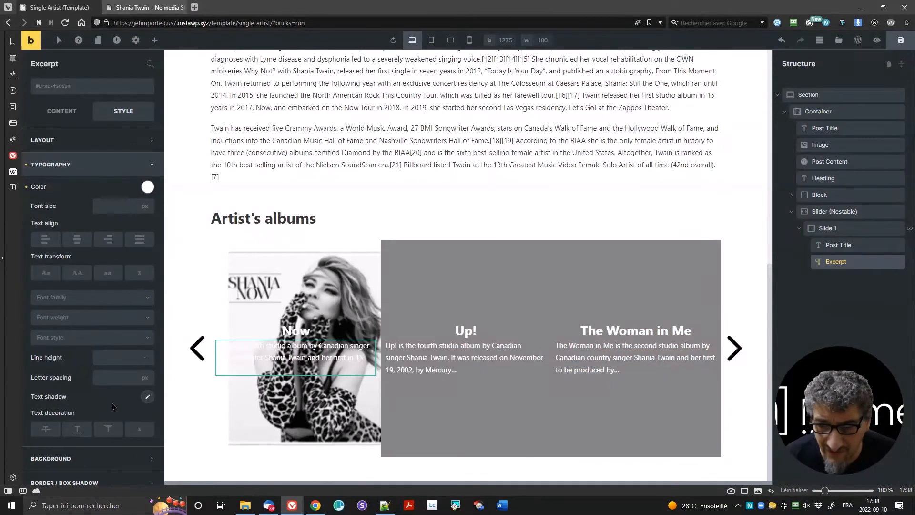
left_click(298, 330)
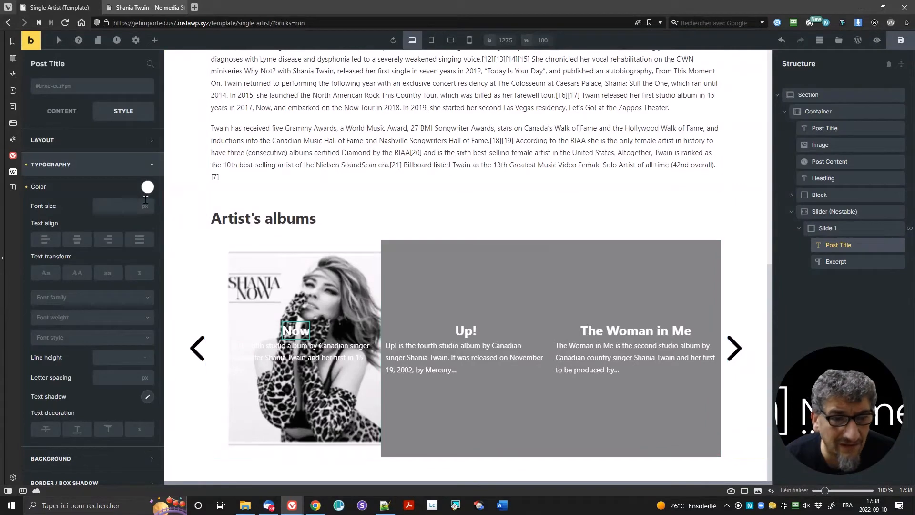
left_click(853, 229)
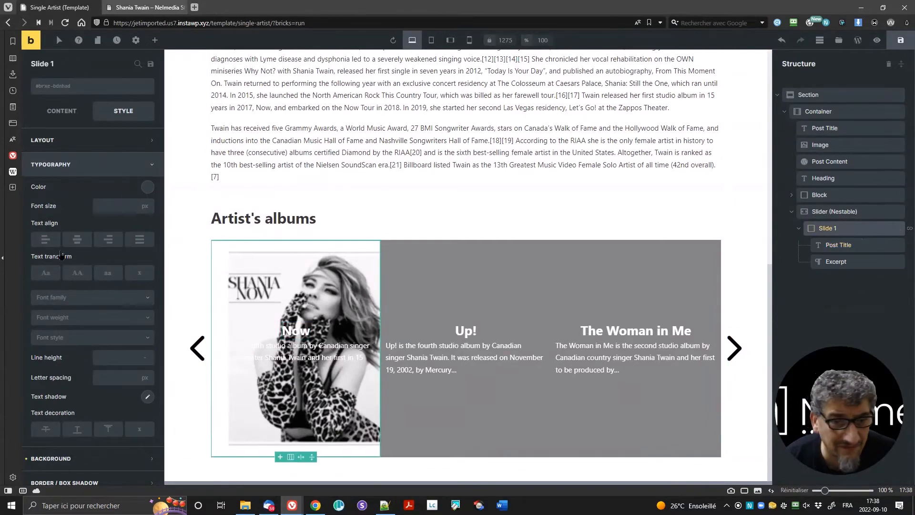
Step: Set Slide 1's main-axis alignment to Space evenly and save the template
left_click(72, 118)
mouse_move(70, 347)
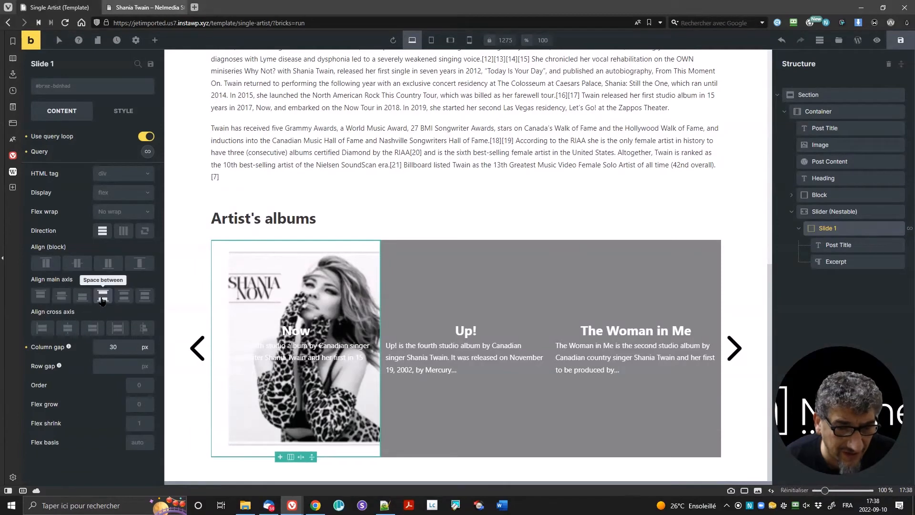
left_click(124, 296)
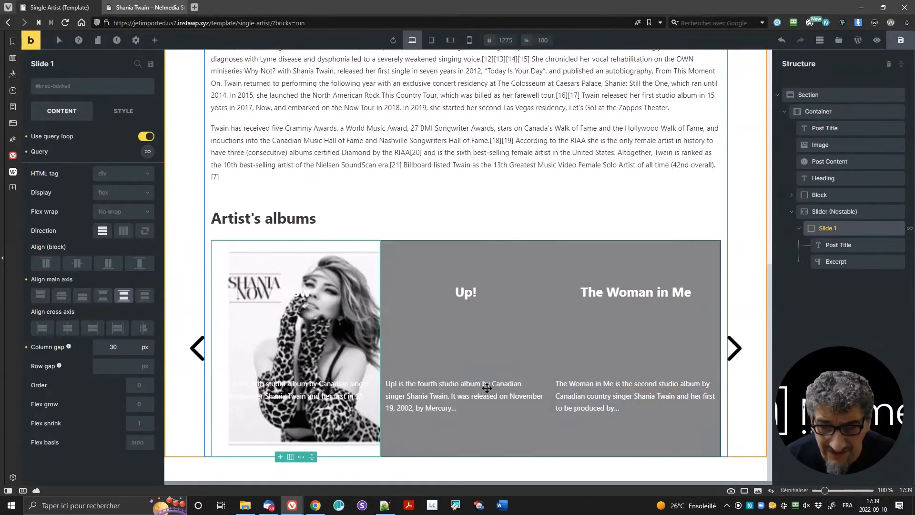
left_click(139, 299)
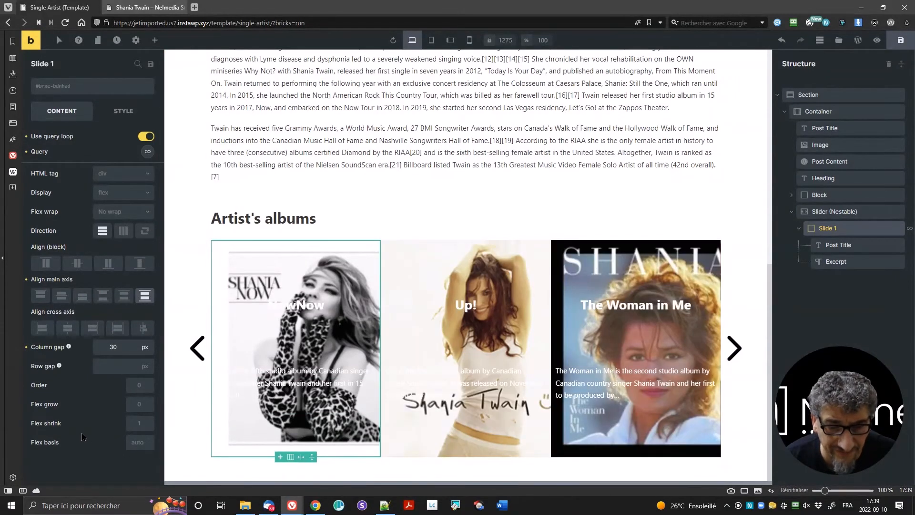
key("ctrl+s")
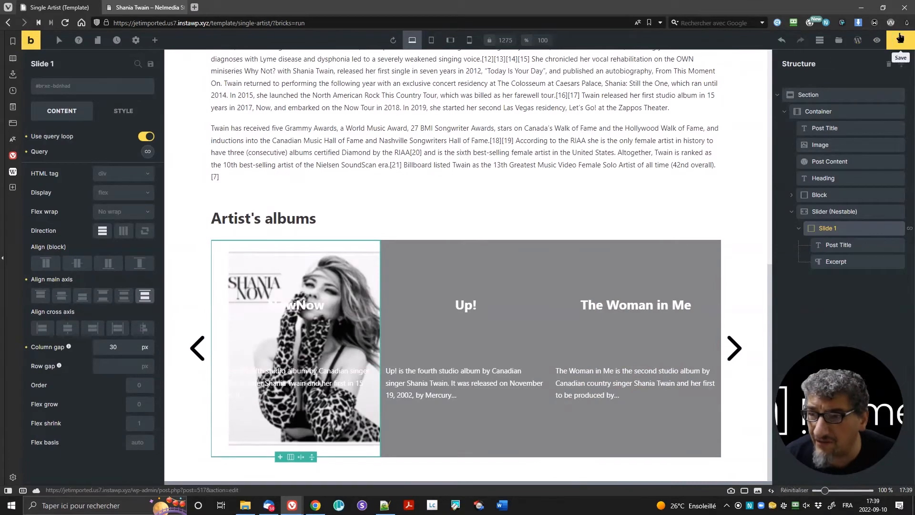
Step: On the live Shania Twain page, advance the album slider six times
left_click(138, 8)
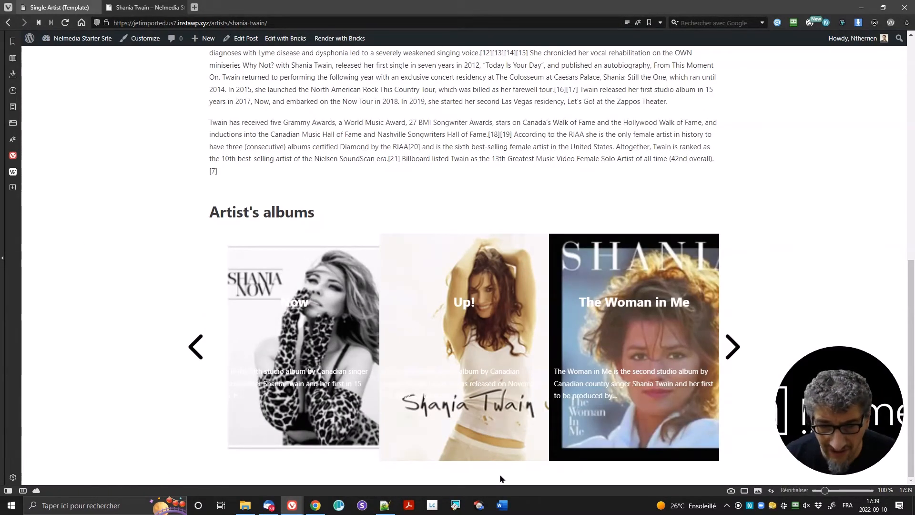
left_click(733, 347)
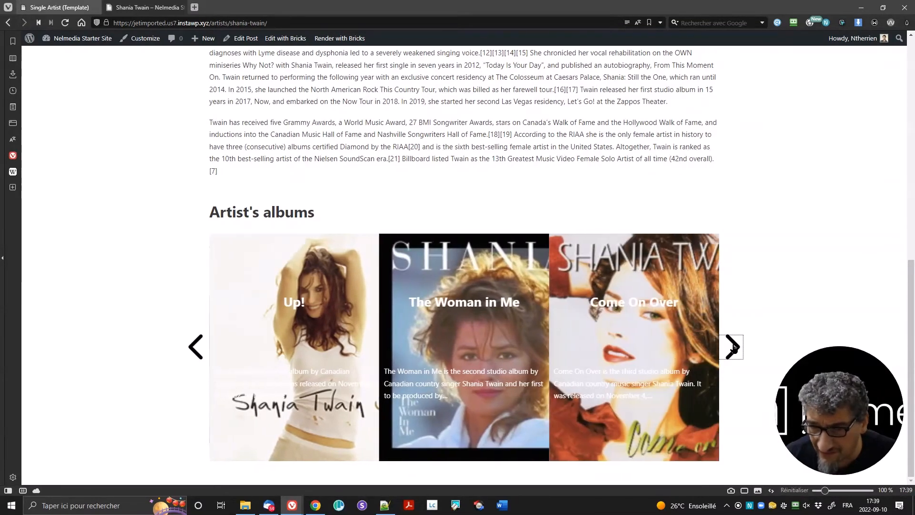
left_click(733, 347)
left_click(732, 347)
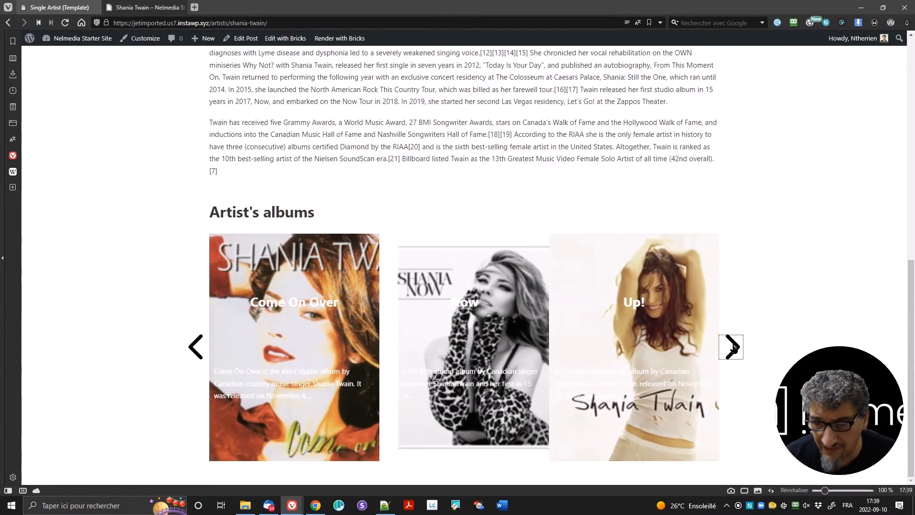
left_click(733, 347)
left_click(733, 347)
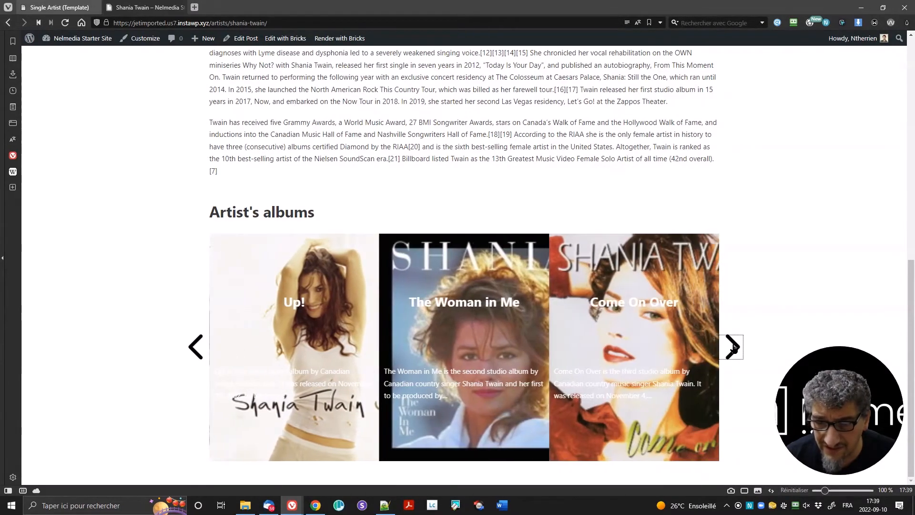
left_click(733, 347)
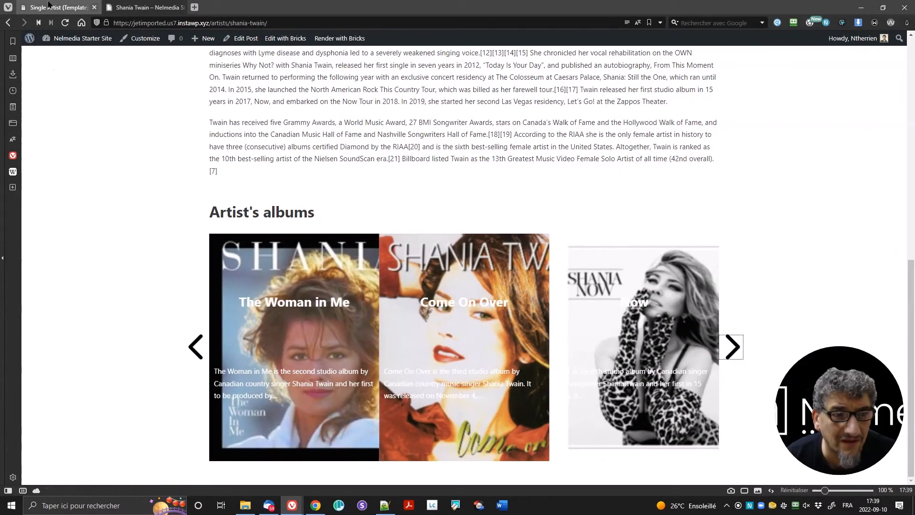
mouse_move(49, 4)
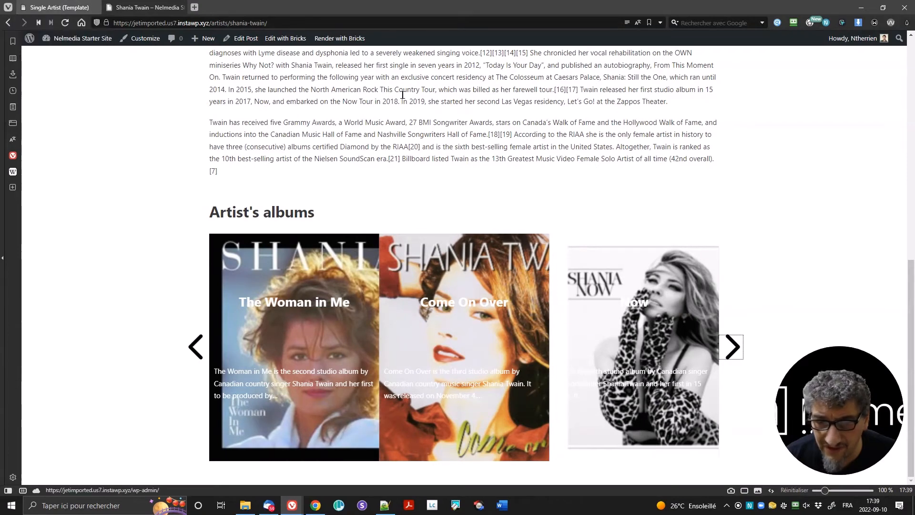
Step: Raise the slide overlay colour's transparency to 0.74, save, and view the live artist page
left_click(36, 8)
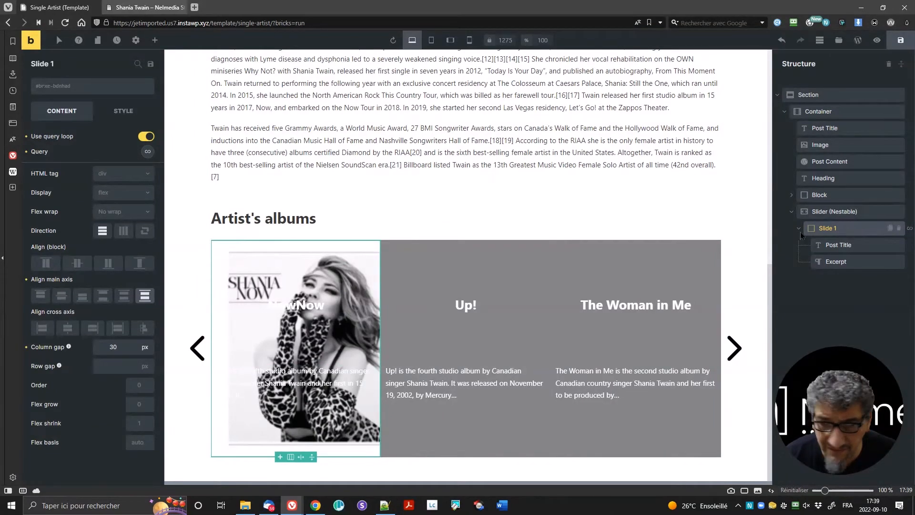
left_click(121, 111)
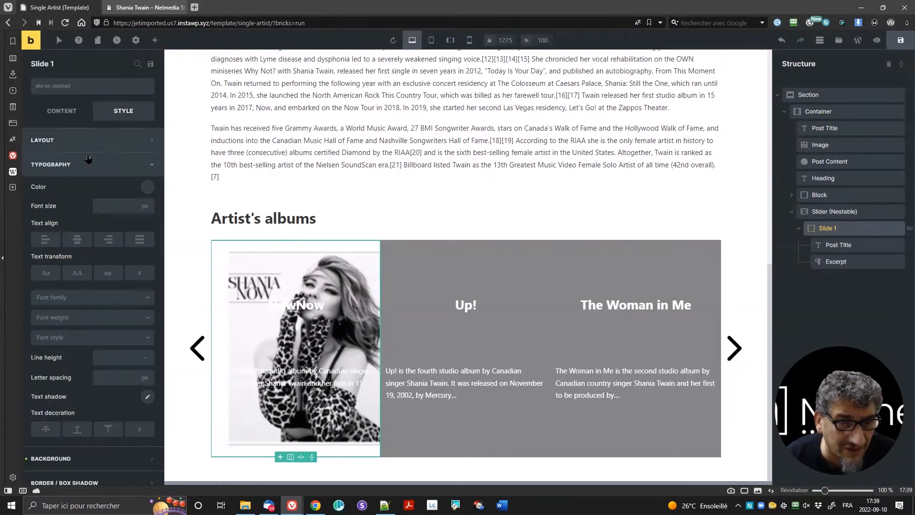
scroll(69, 380, "down", 3)
left_click(66, 386)
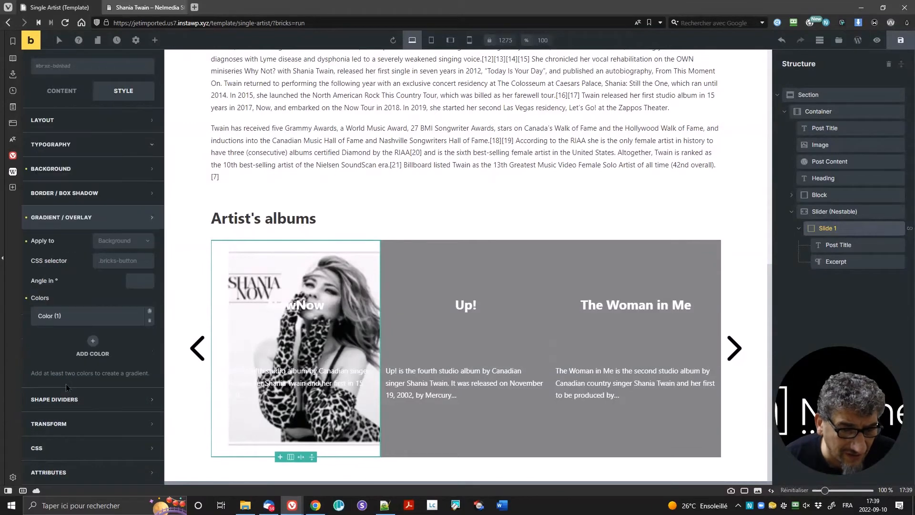
left_click(77, 317)
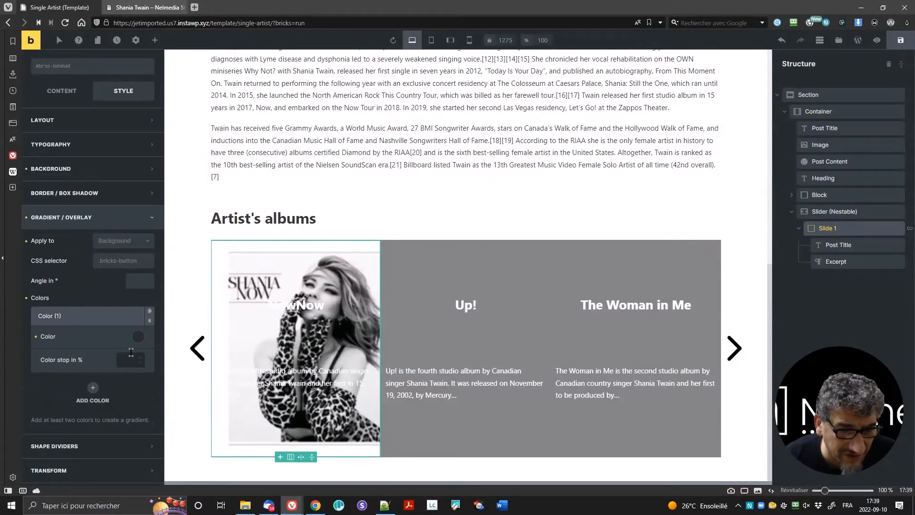
left_click(136, 347)
scroll(83, 426, "down", 1)
left_click_drag(92, 400, 112, 402)
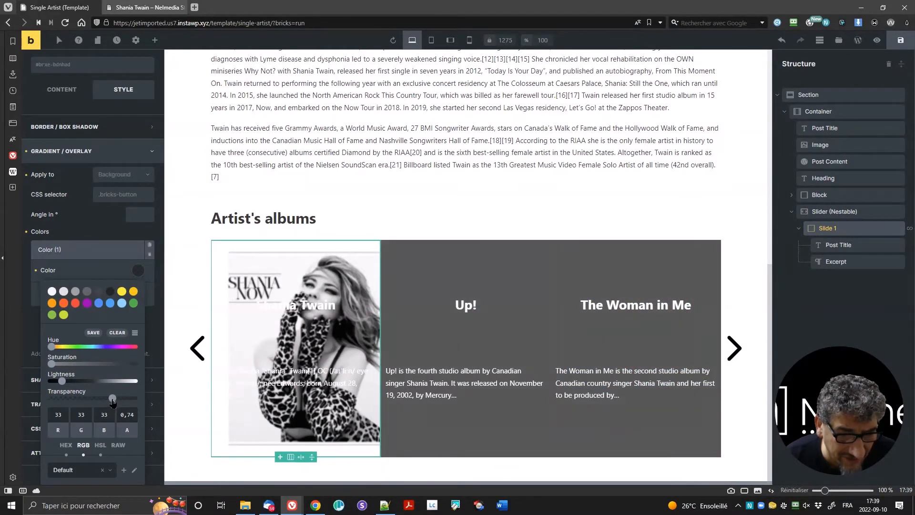
left_click(129, 267)
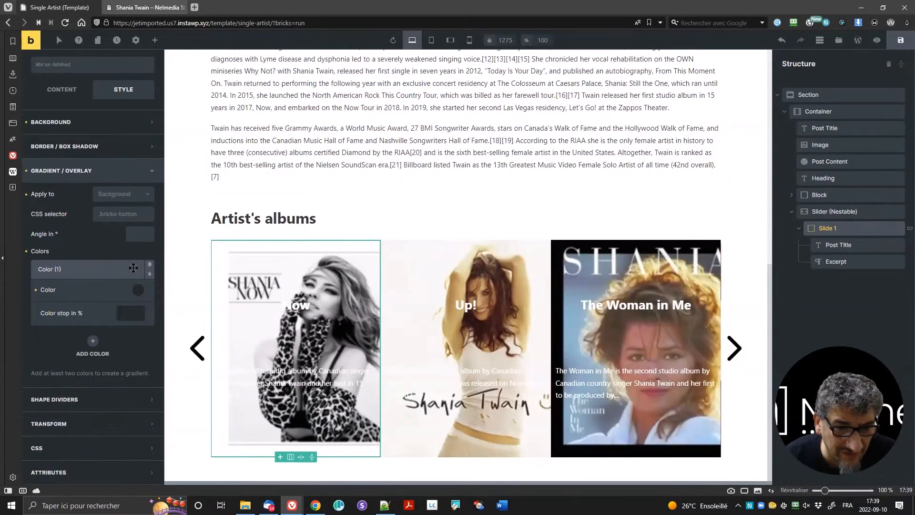
key("ctrl+s")
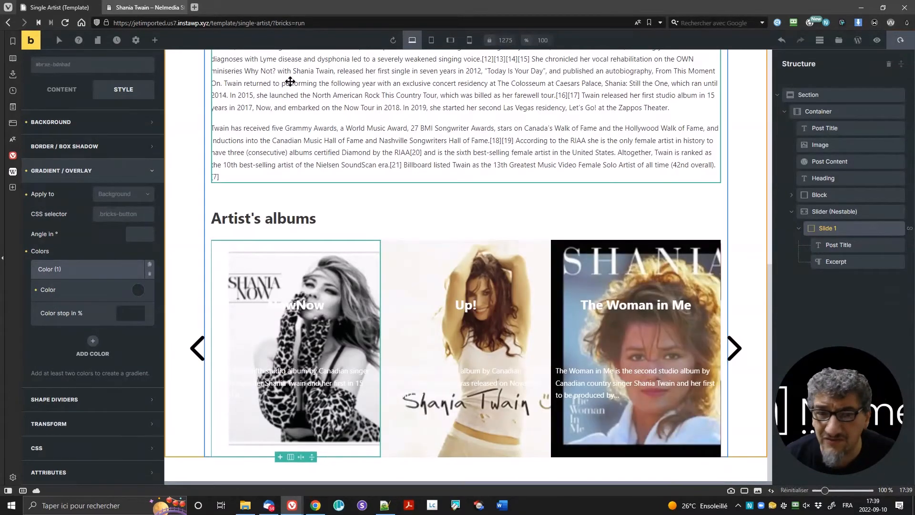
left_click(163, 7)
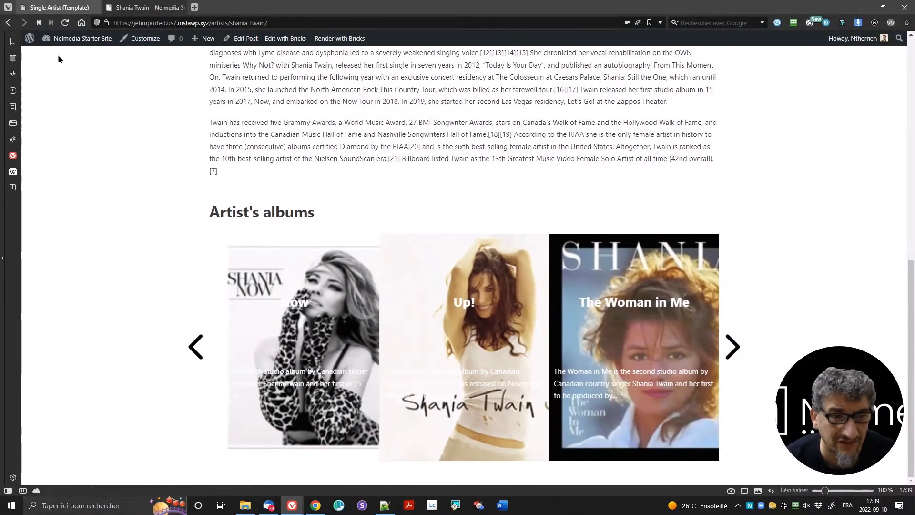
Step: Reload the Shania Twain artist page and scroll through it to check the album slider
left_click(63, 25)
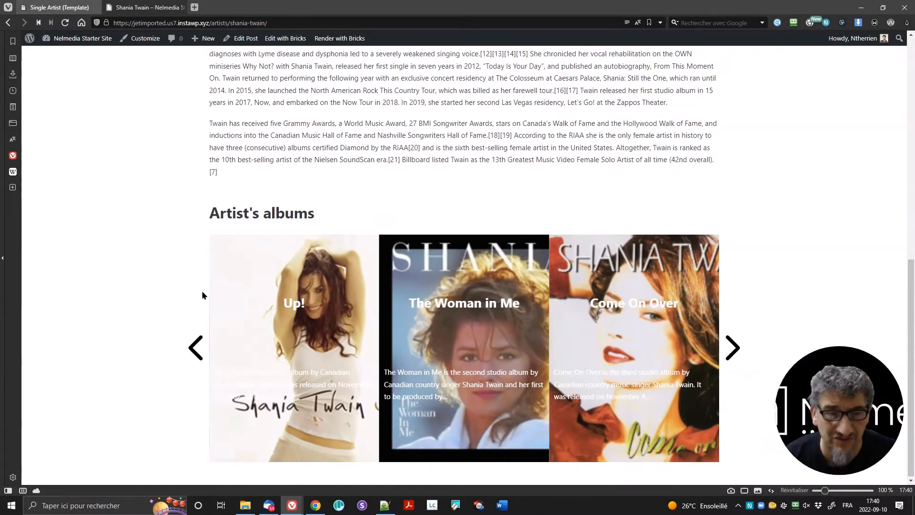
left_click(58, 10)
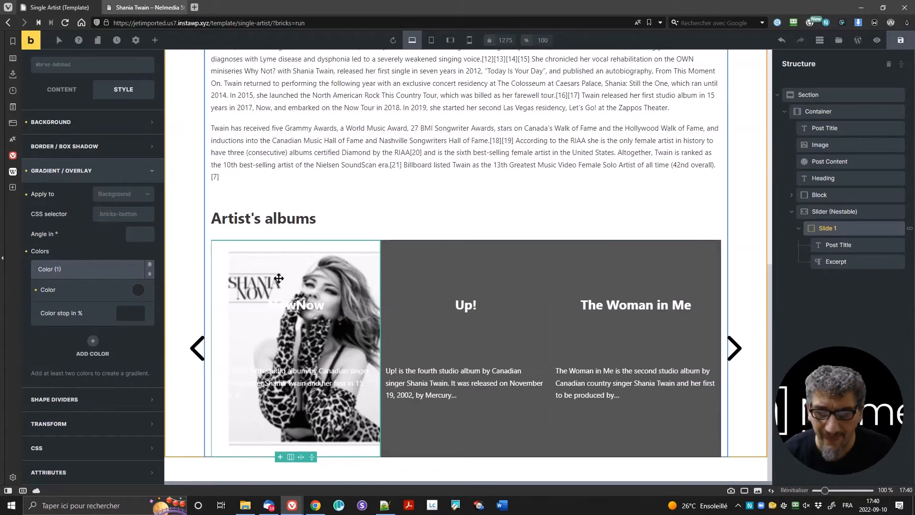
scroll(409, 224, "up", 4)
scroll(408, 226, "up", 6)
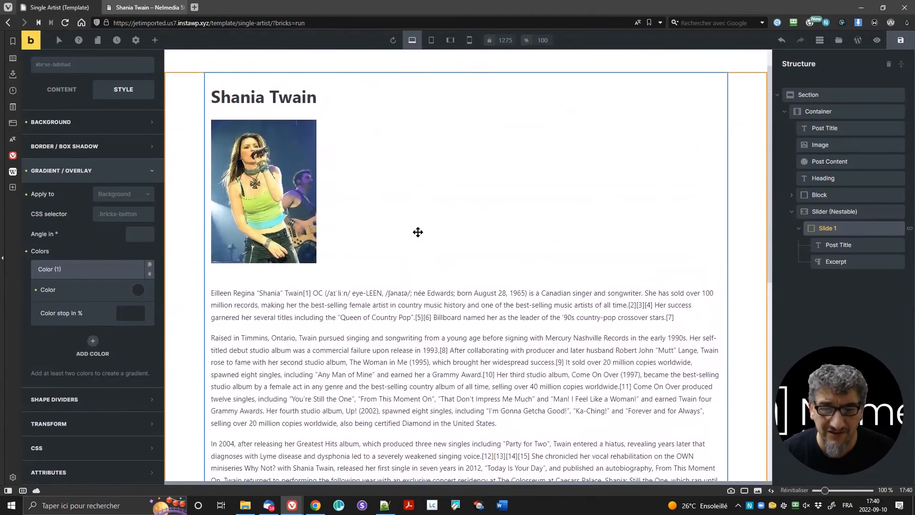
left_click(117, 9)
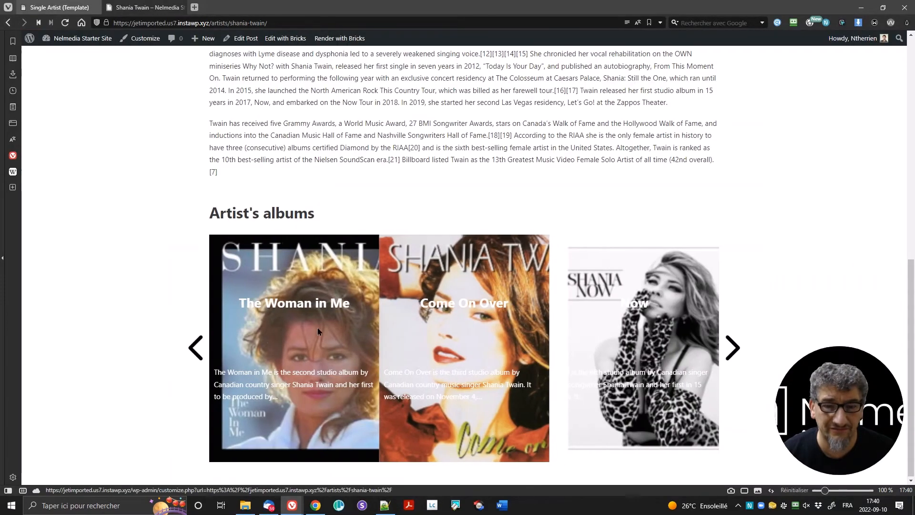
scroll(617, 183, "up", 10)
Step: Go from the site's Albums archive to the Abbey Road album page
scroll(511, 225, "down", 10)
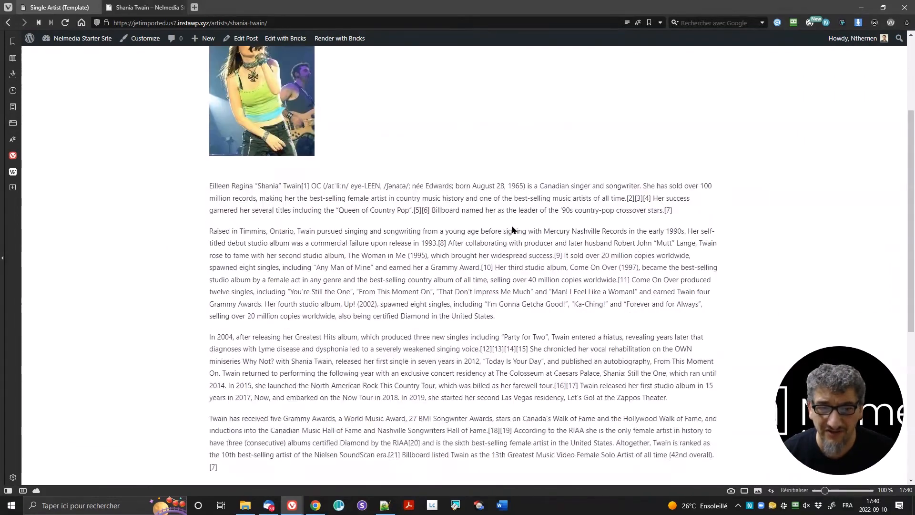
scroll(511, 225, "up", 10)
left_click(634, 67)
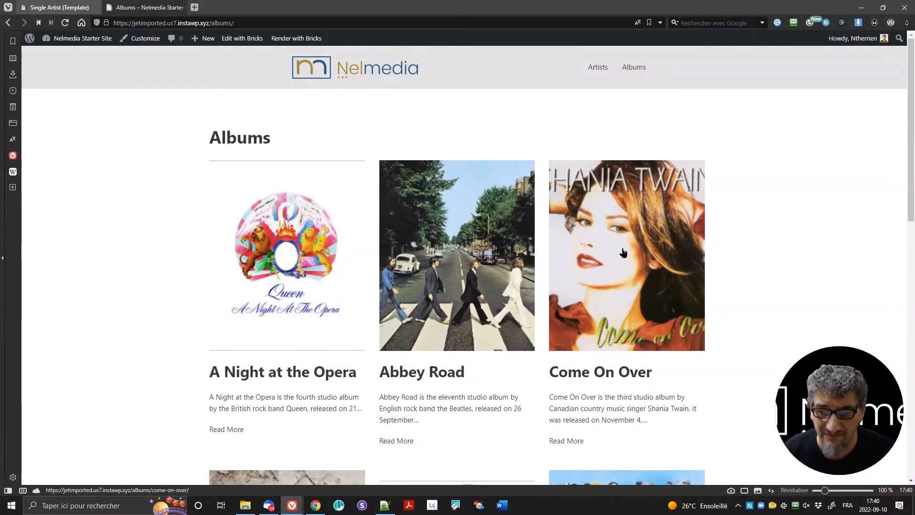
left_click(450, 270)
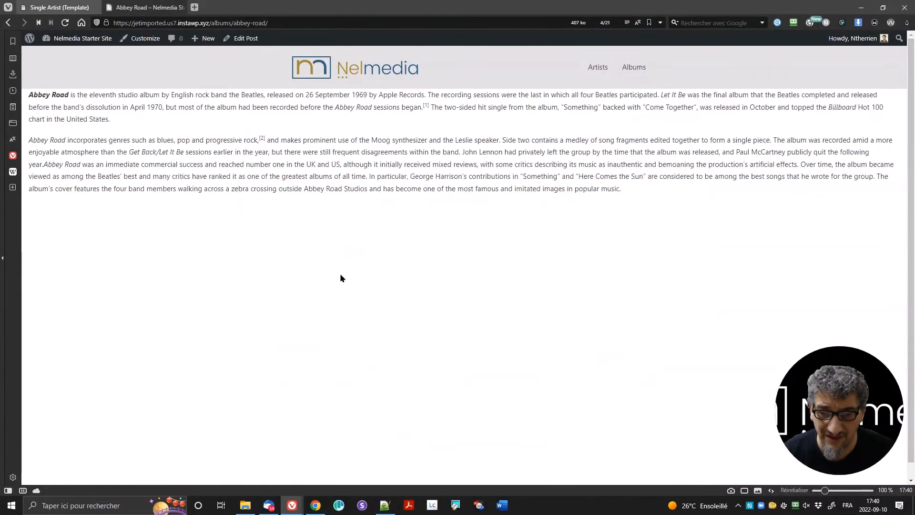
Step: Add a template titled 'Single Album' of type Single in the templates library and edit it
left_click(58, 7)
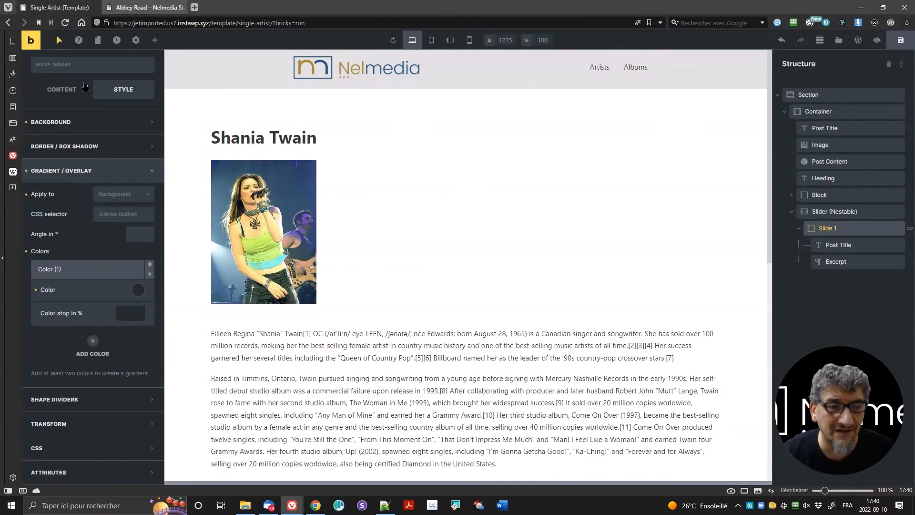
left_click(834, 44)
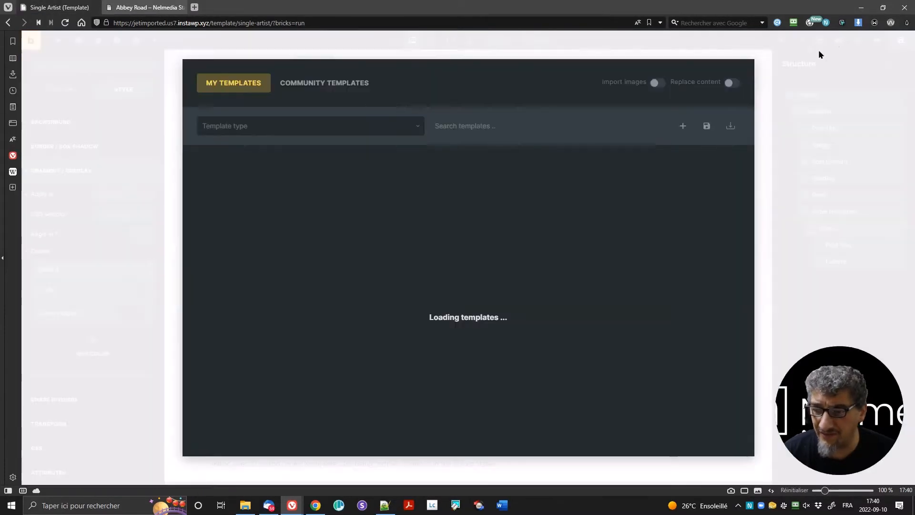
left_click(682, 126)
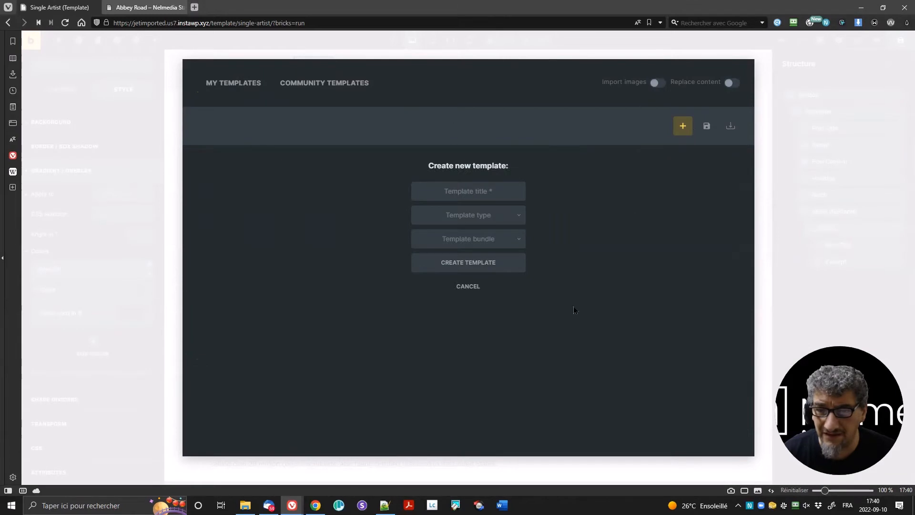
left_click(468, 195)
type("Single Album")
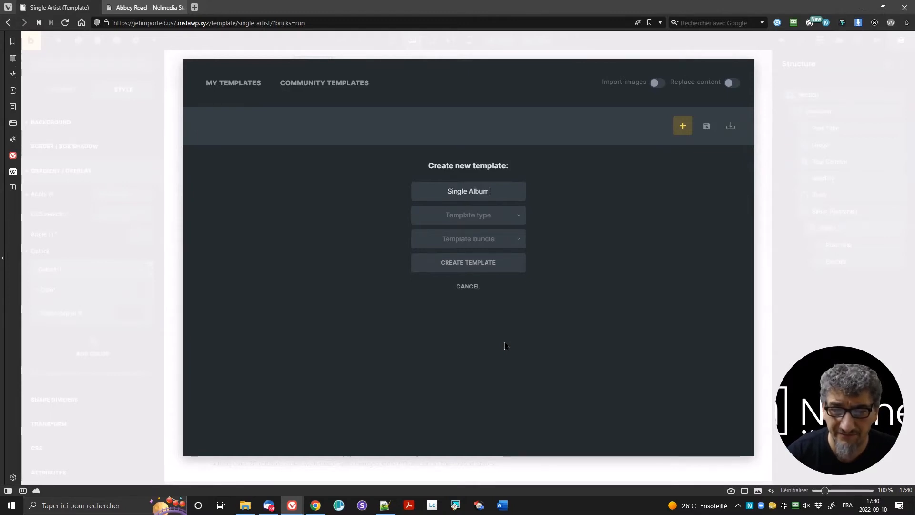
left_click(490, 223)
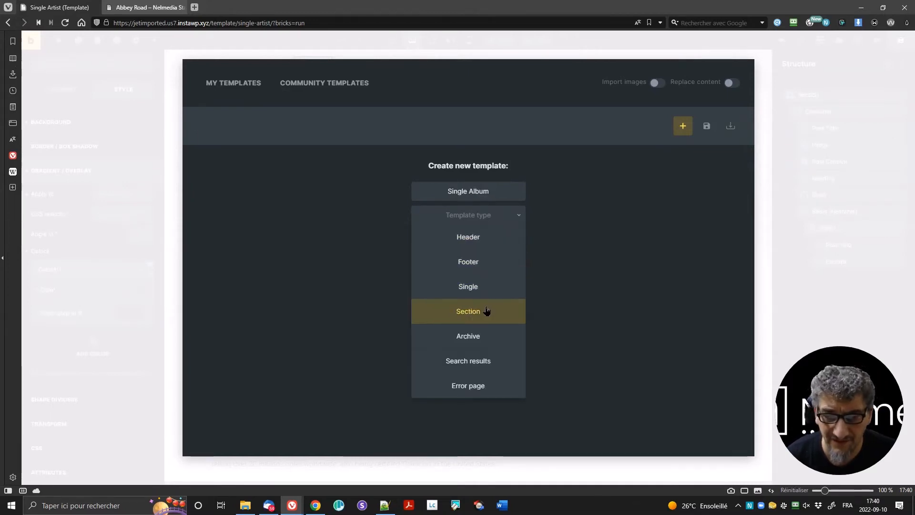
left_click(479, 286)
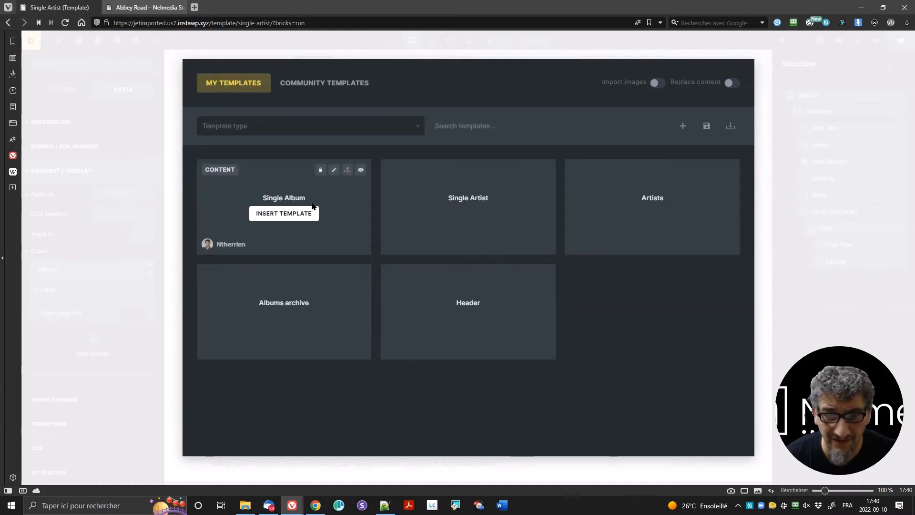
left_click(333, 169)
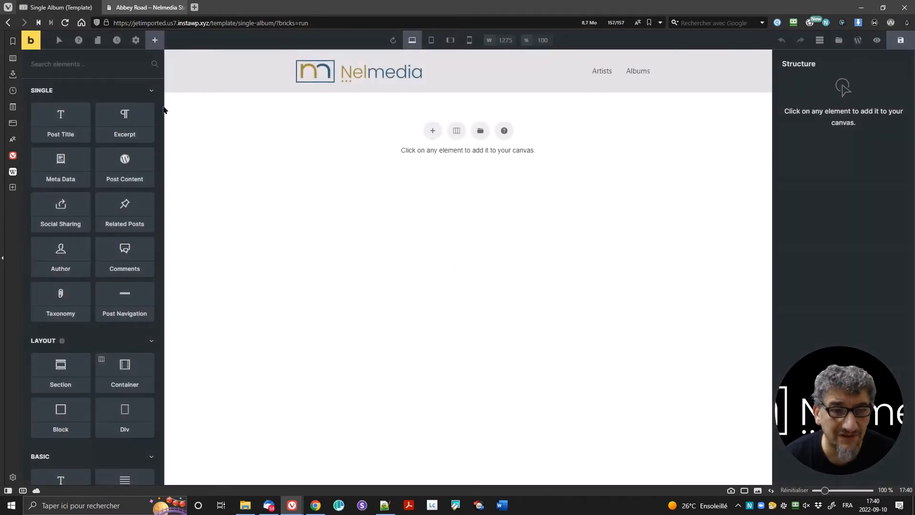
Step: Add a template condition restricting Single Album to the Albums post type
left_click(136, 40)
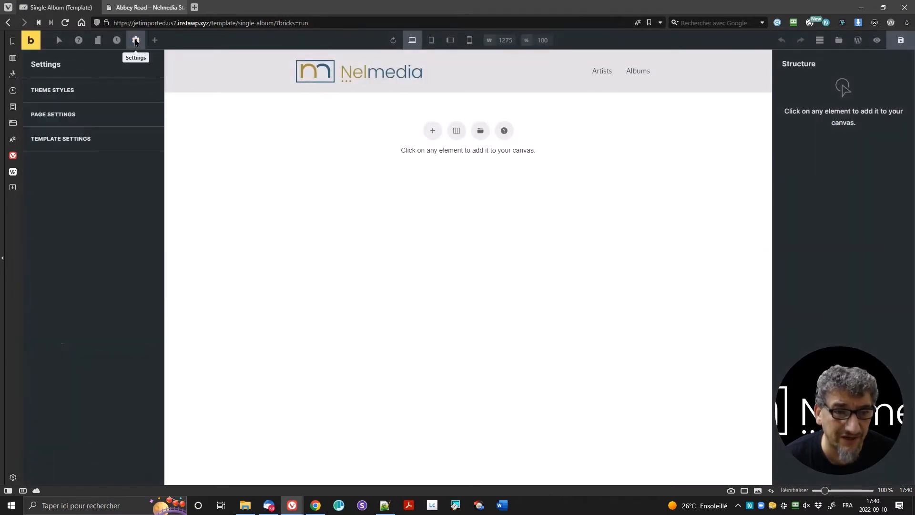
left_click(74, 139)
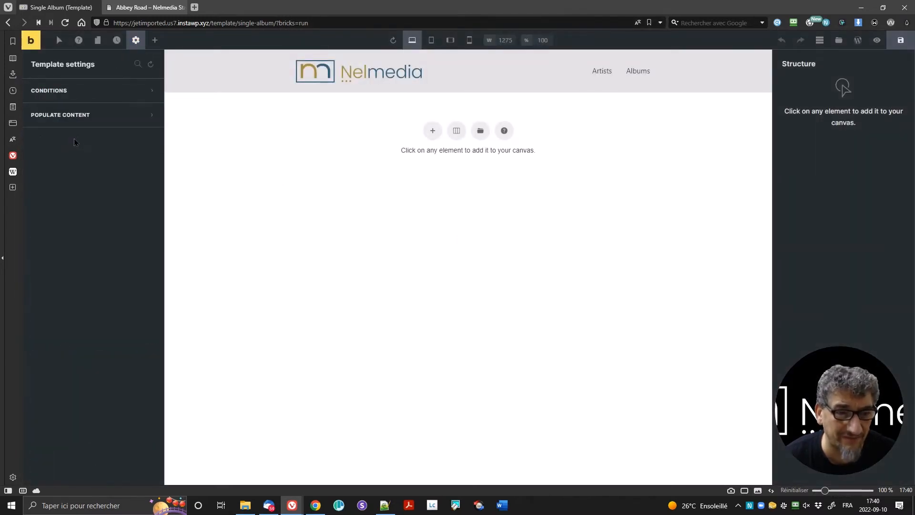
left_click(72, 98)
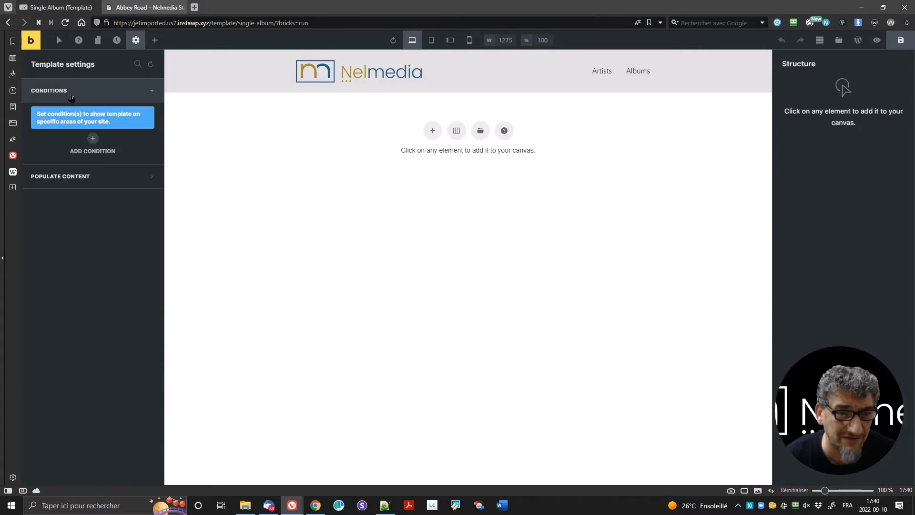
left_click(94, 141)
left_click(86, 165)
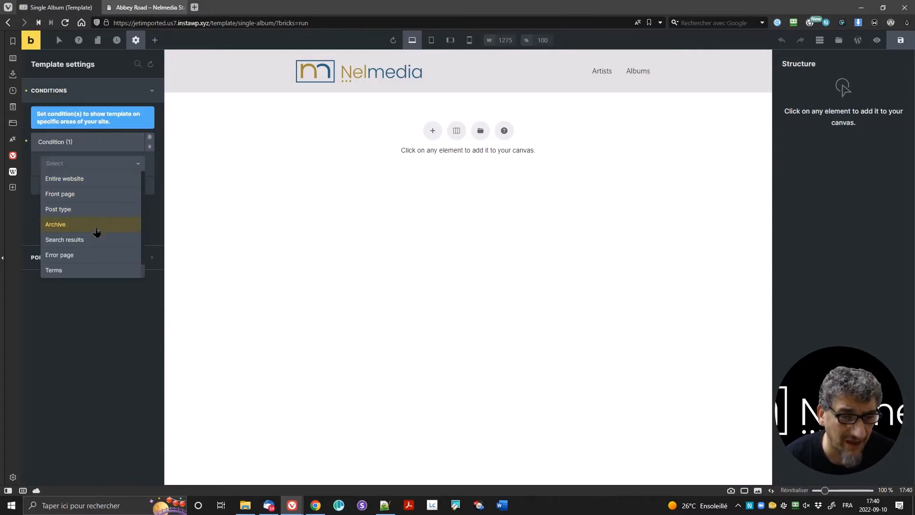
left_click(86, 209)
left_click(85, 208)
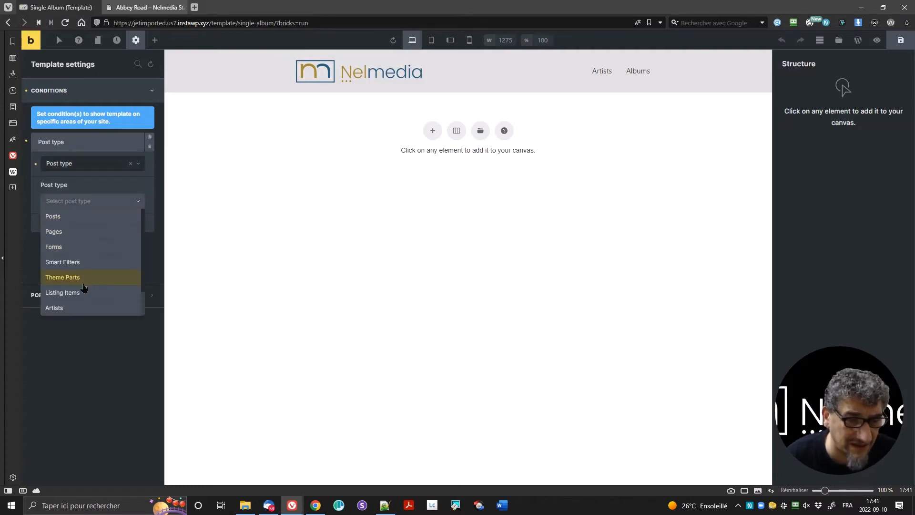
scroll(83, 307, "down", 1)
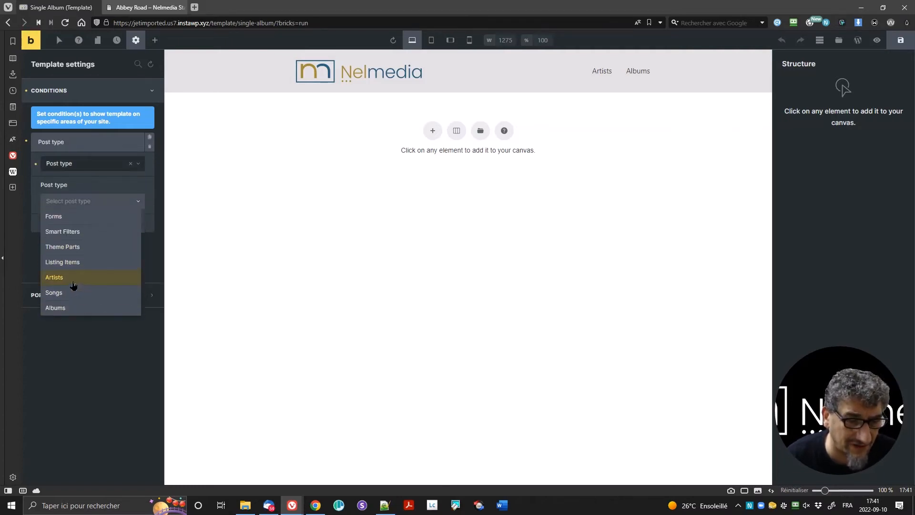
left_click(73, 308)
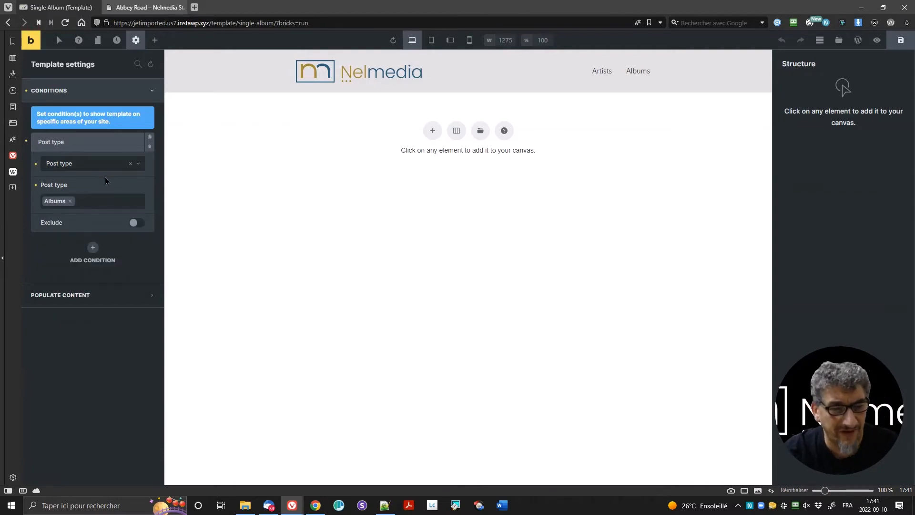
Step: Populate the preview with the single post Abbey Road (Album) and apply it
left_click(79, 304)
left_click(86, 200)
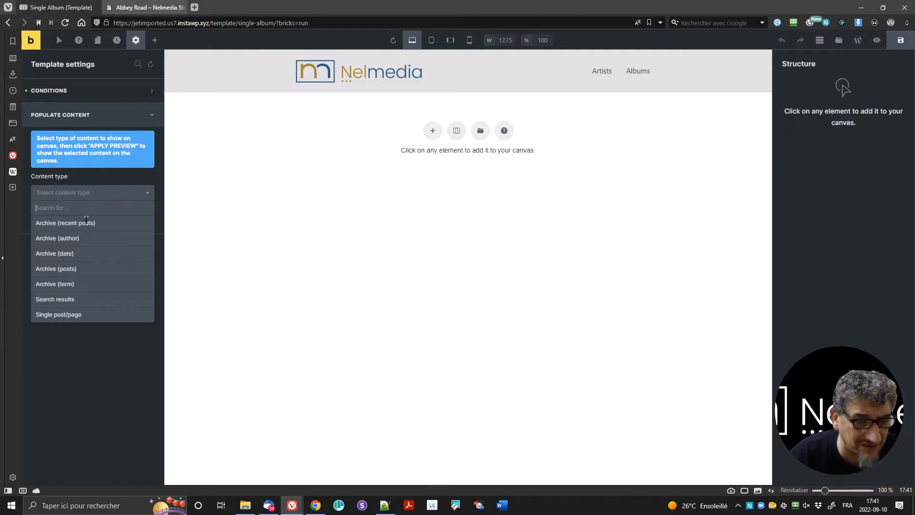
left_click(86, 316)
left_click(75, 231)
type("ab")
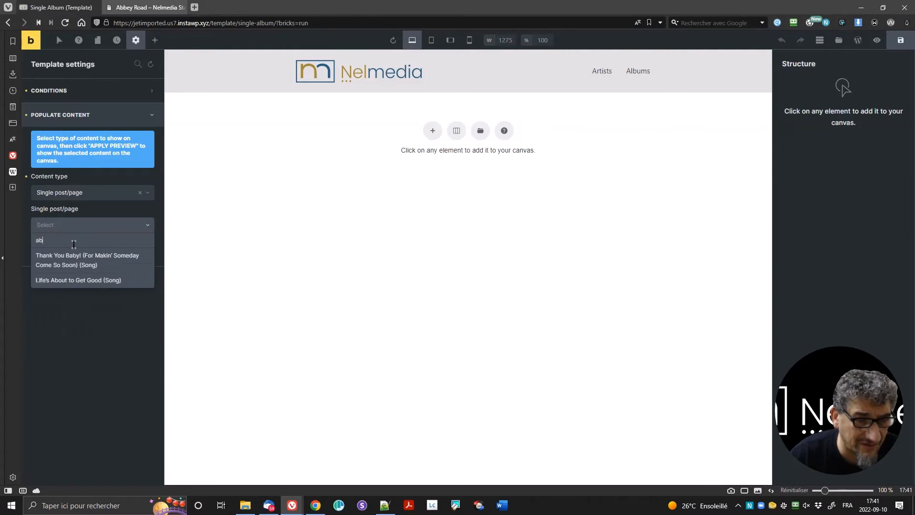
type("b")
left_click(67, 256)
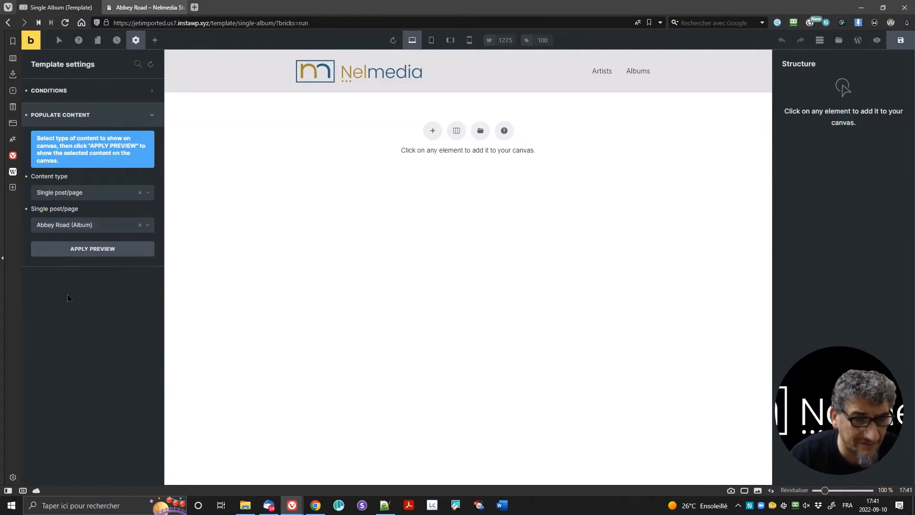
left_click(79, 253)
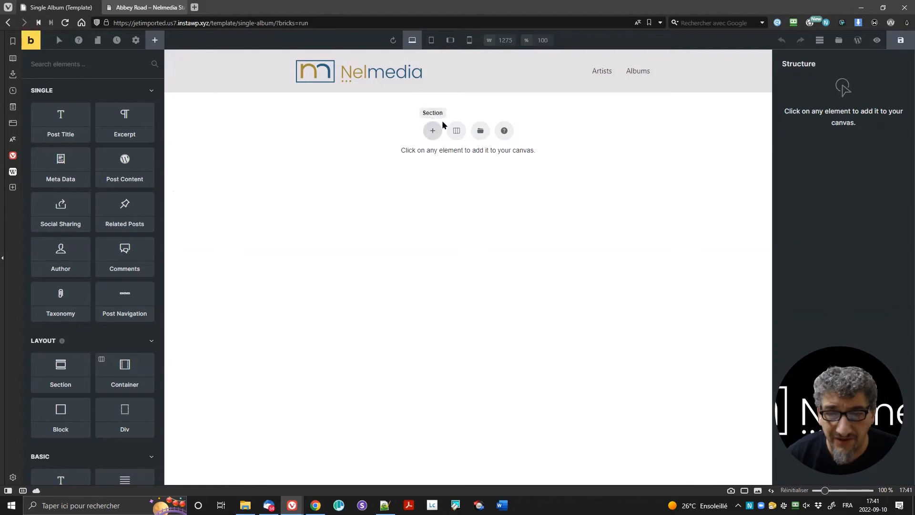
Step: Add a single-column section and place a Post Title element, showing 'Abbey Road', inside it
left_click(456, 131)
left_click(374, 155)
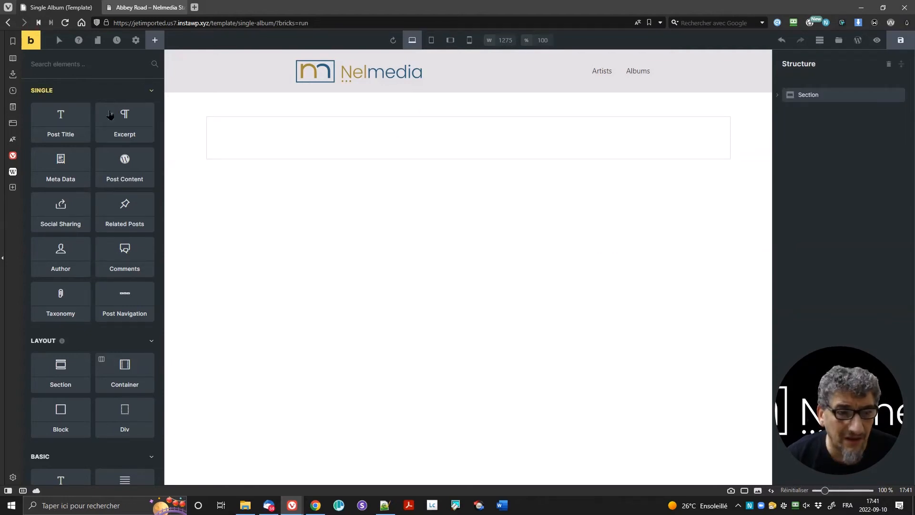
left_click_drag(63, 119, 306, 138)
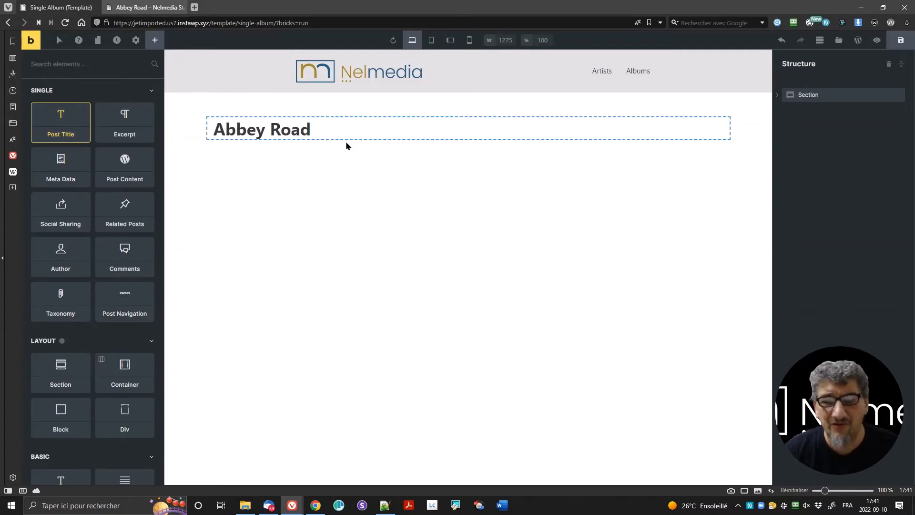
left_click(239, 136)
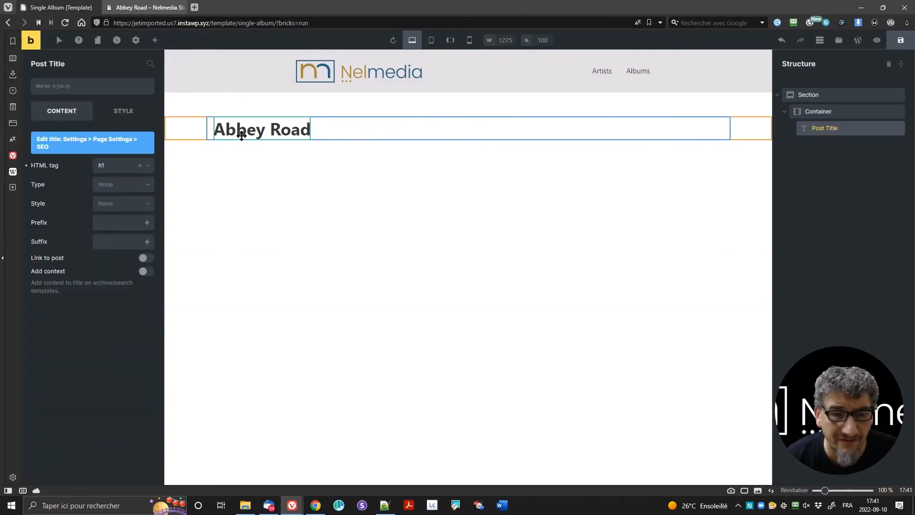
Step: Give the title 25 px top and bottom margins
left_click(125, 112)
left_click(62, 143)
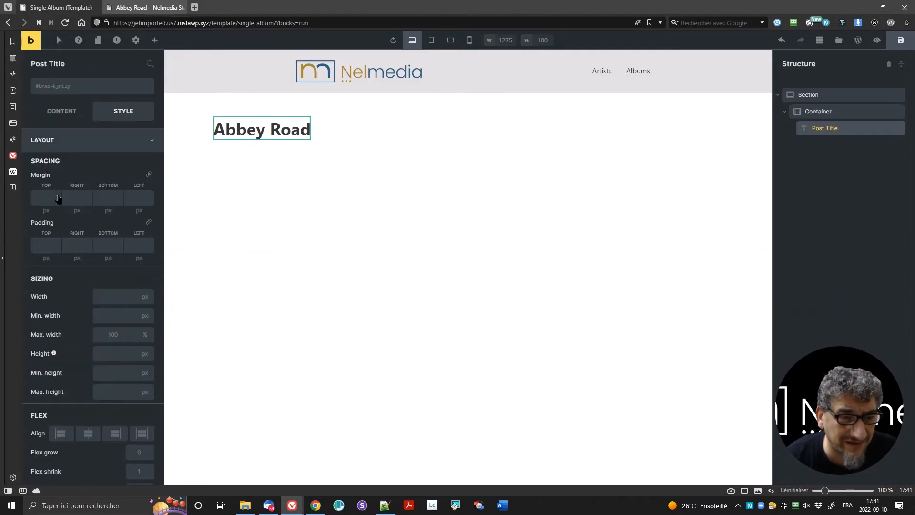
left_click(48, 193)
type("25")
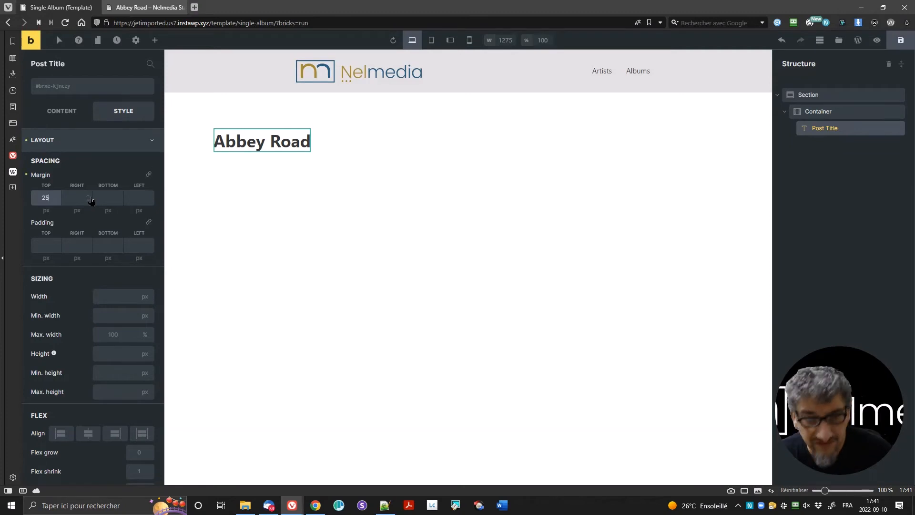
left_click(108, 193)
type("25")
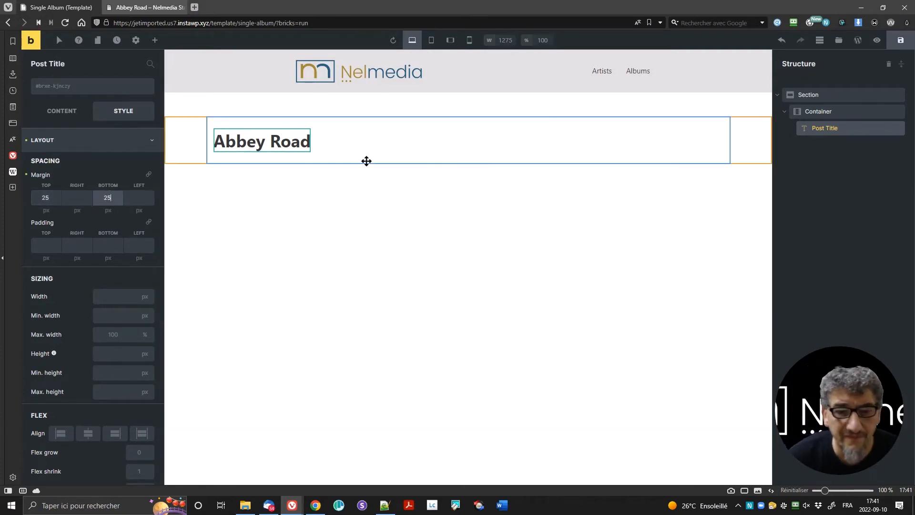
left_click(369, 149)
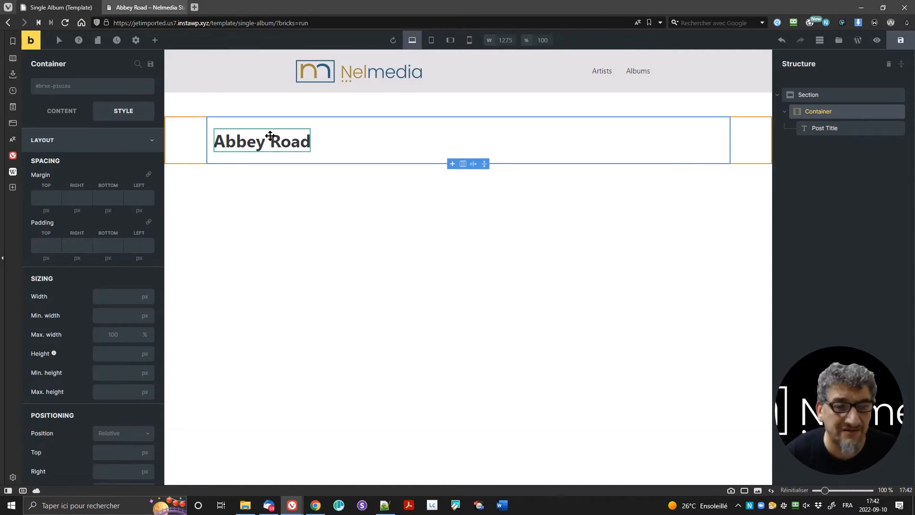
left_click(153, 42)
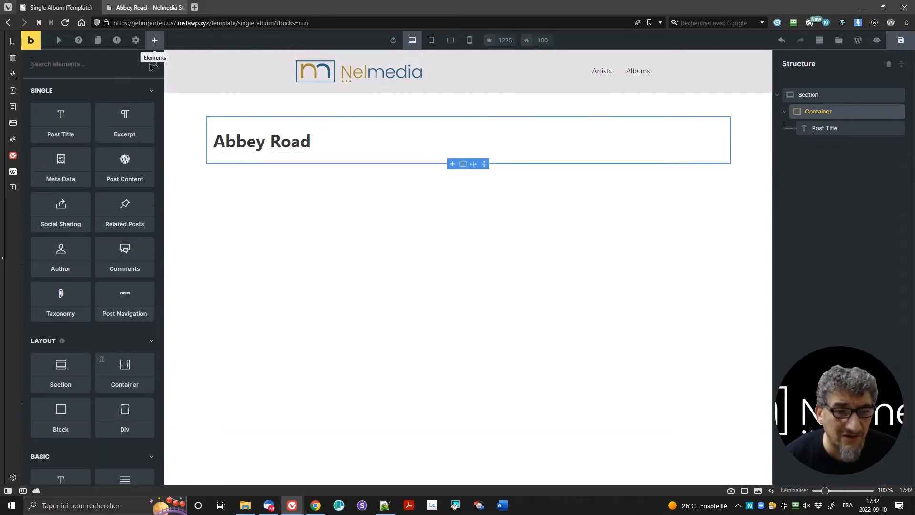
scroll(83, 333, "down", 5)
scroll(83, 334, "down", 1)
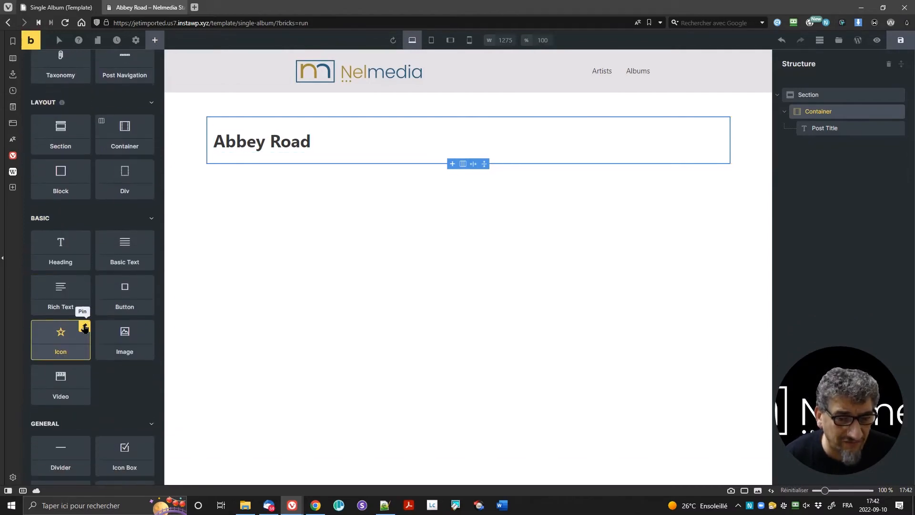
left_click_drag(126, 258, 251, 150)
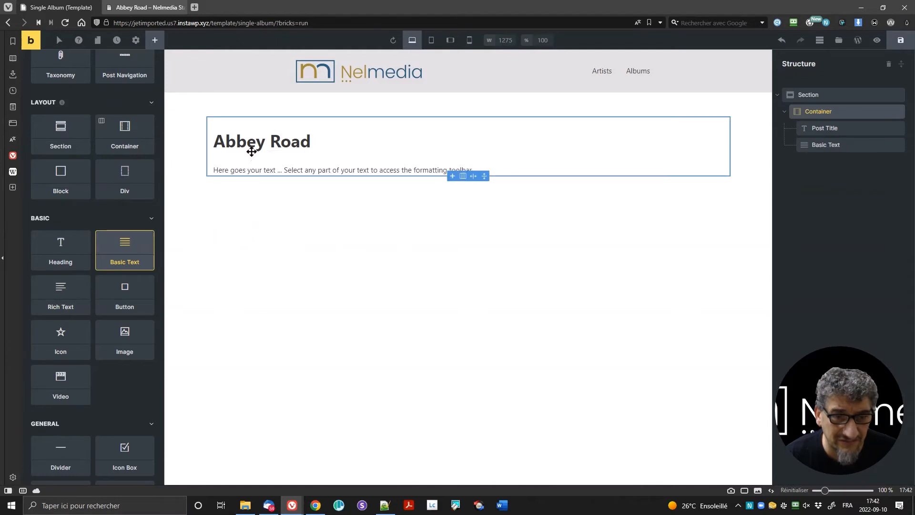
left_click(280, 169)
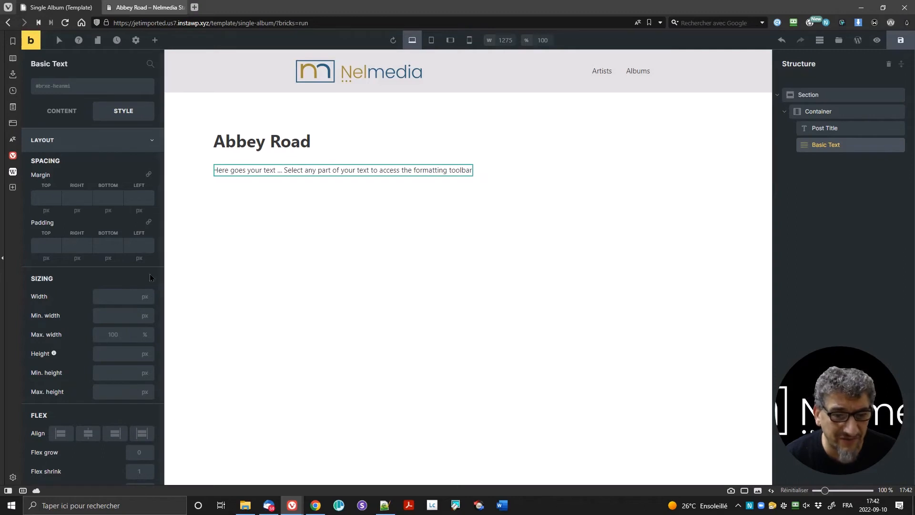
left_click(62, 121)
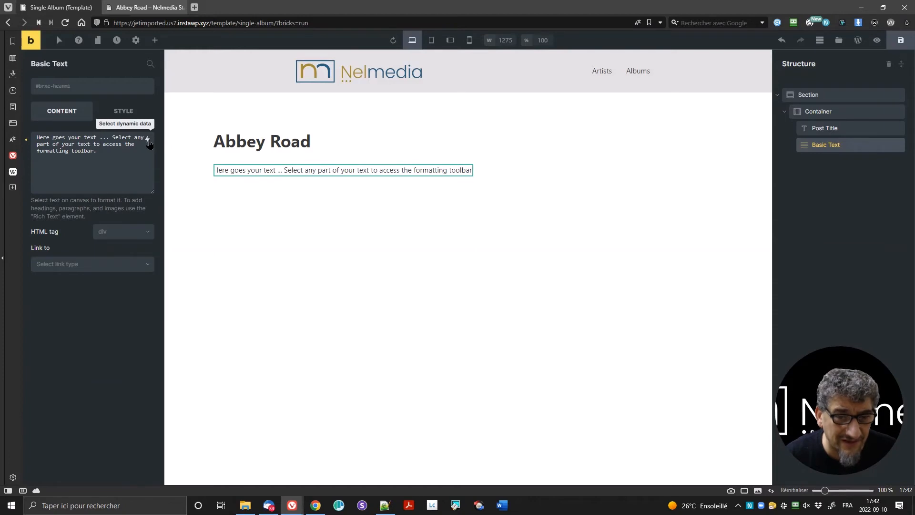
left_click_drag(129, 151, 10, 136)
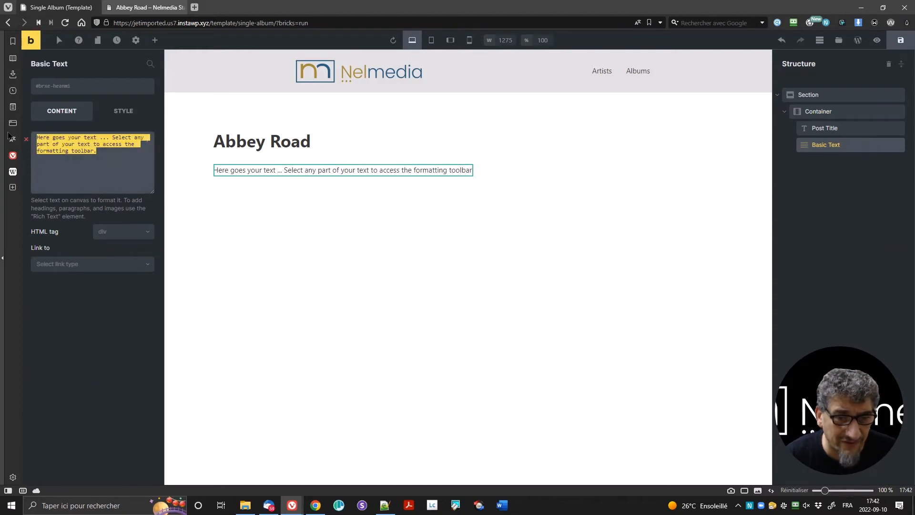
key("BackSpace")
type("By")
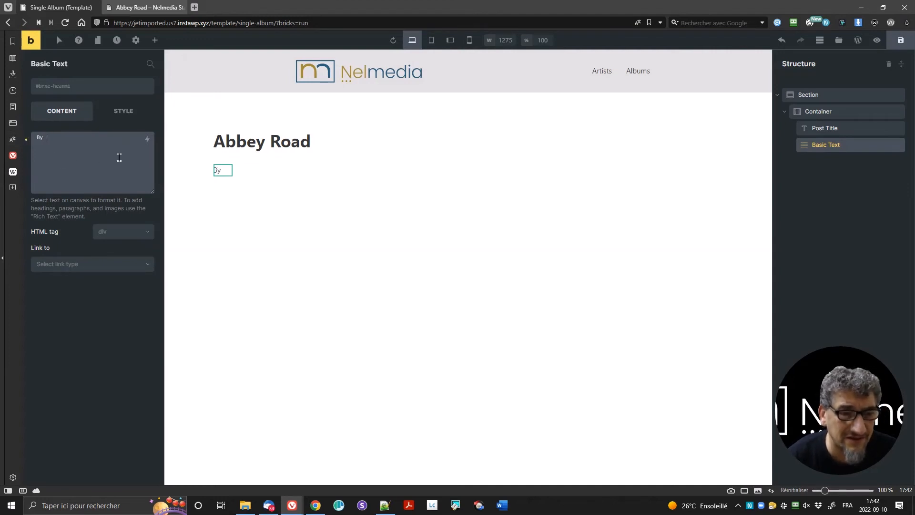
left_click(147, 141)
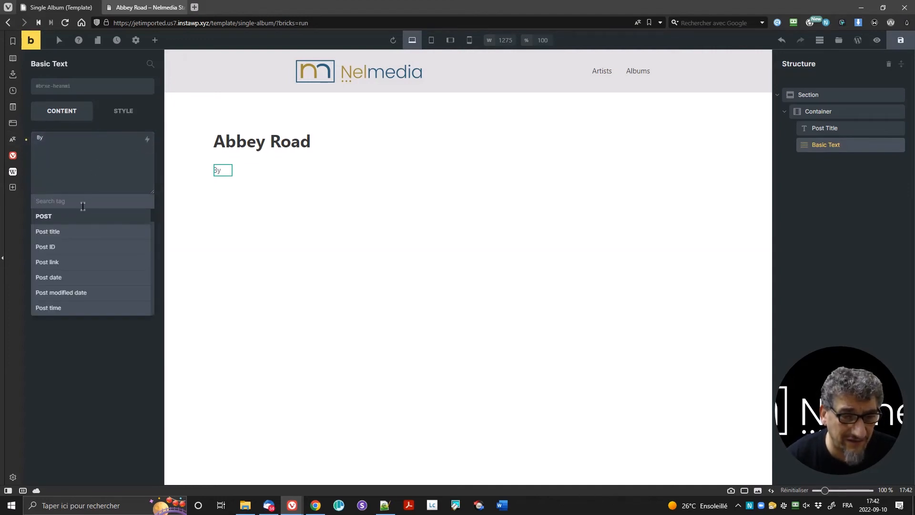
left_click(79, 233)
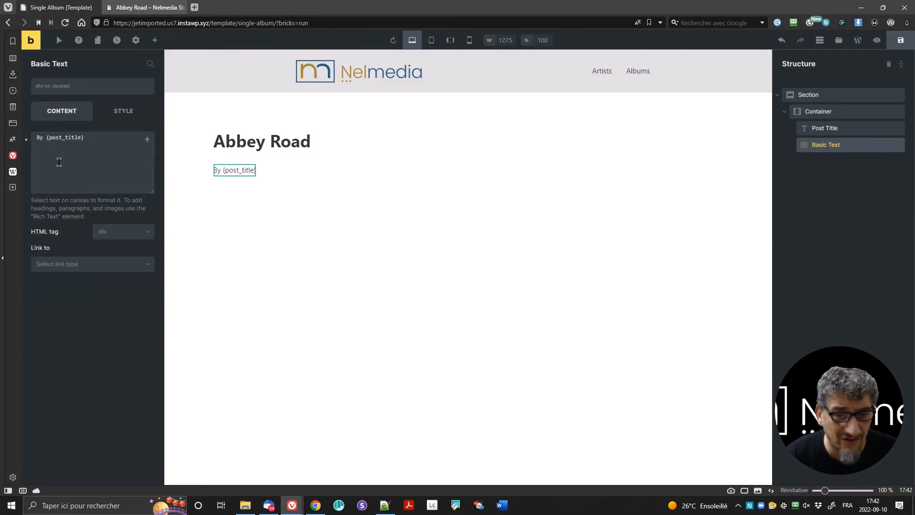
left_click(84, 170)
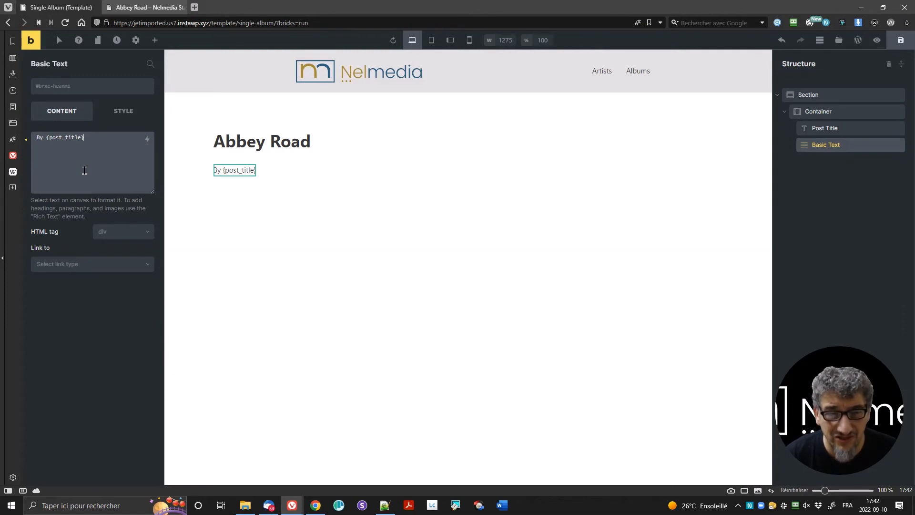
key("shift+Left")
key("shift+Left")
key("shift+Left")
key("shift+Left")
key("shift+Left")
key("shift+Left")
key("shift+Left")
key("shift+Left")
key("shift+Left")
key("shift+Left")
key("shift+Left")
key("shift+Left")
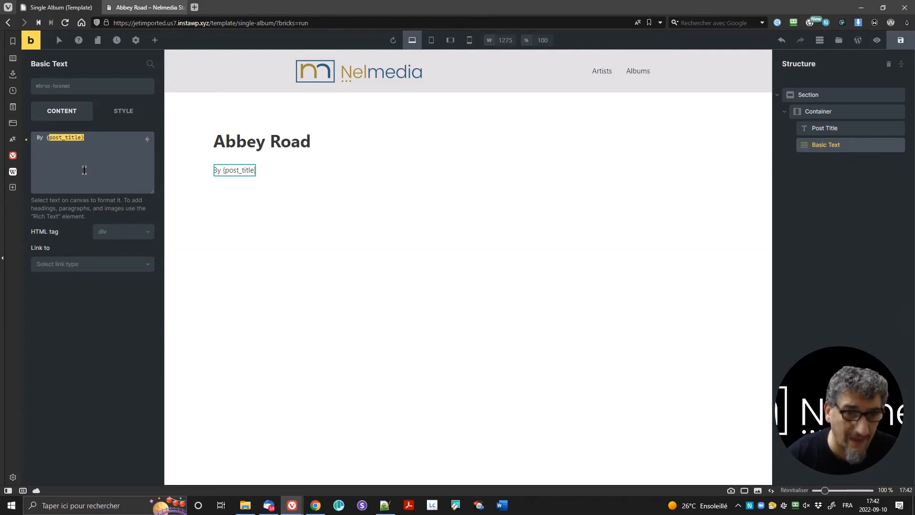
key("BackSpace")
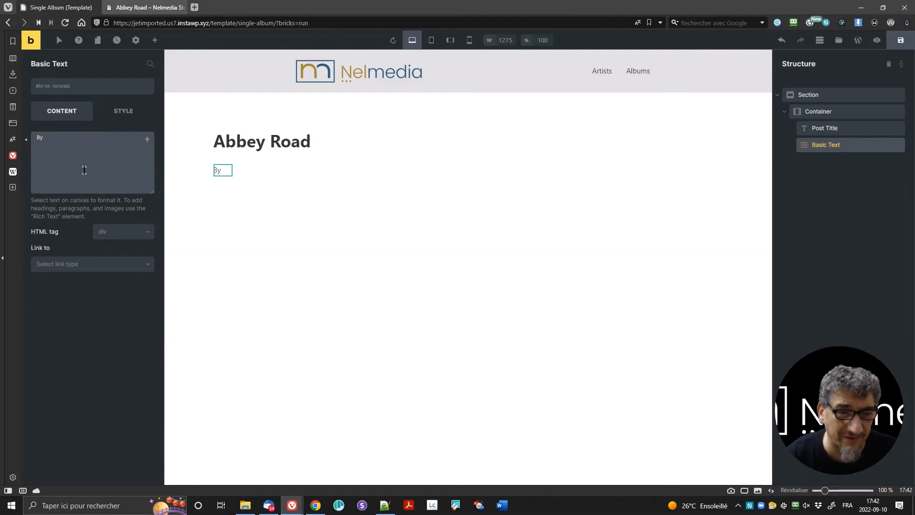
left_click(148, 139)
scroll(117, 267, "down", 4)
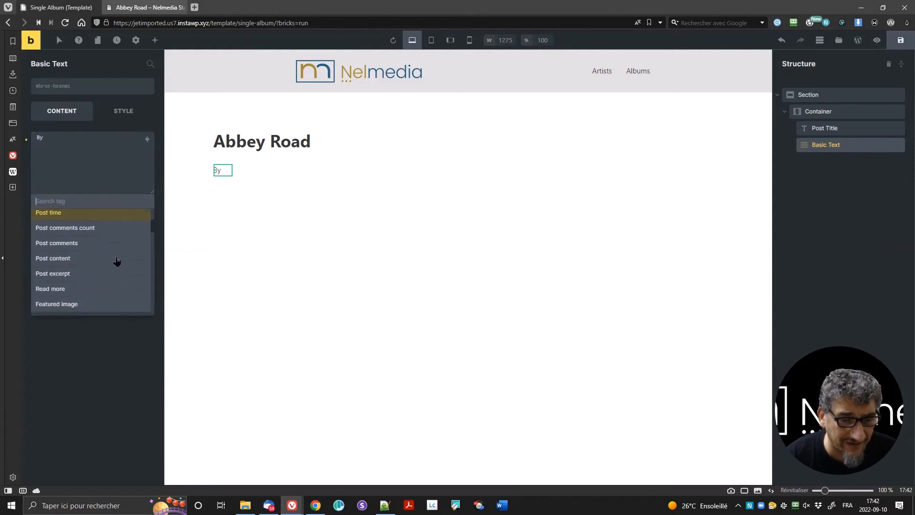
scroll(117, 272, "down", 5)
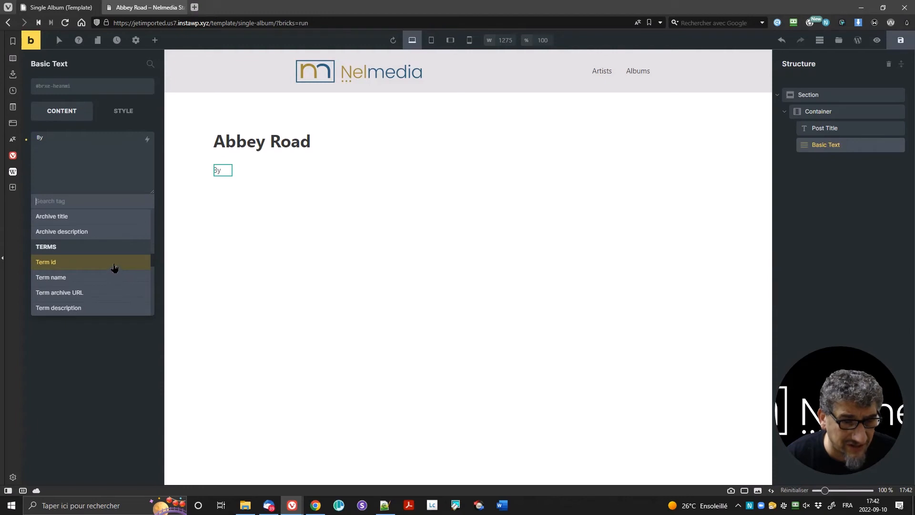
scroll(115, 267, "down", 4)
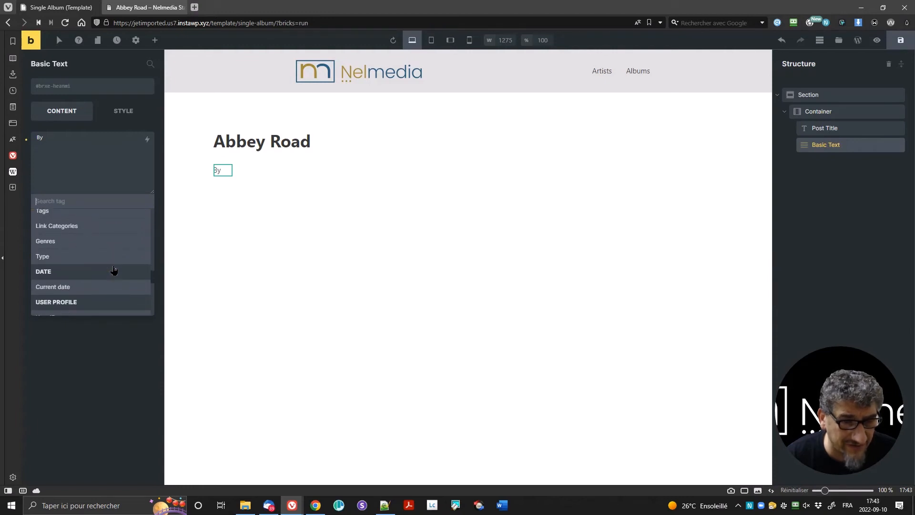
scroll(114, 270, "down", 3)
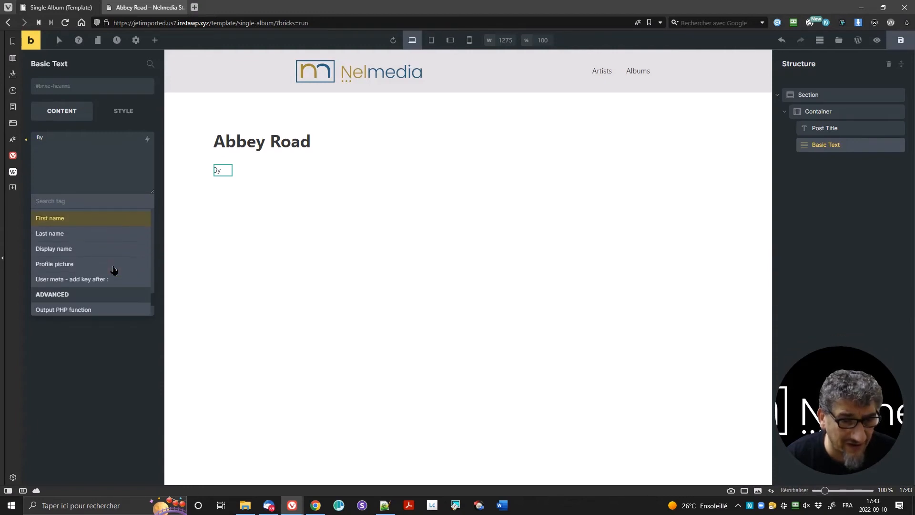
scroll(114, 270, "down", 3)
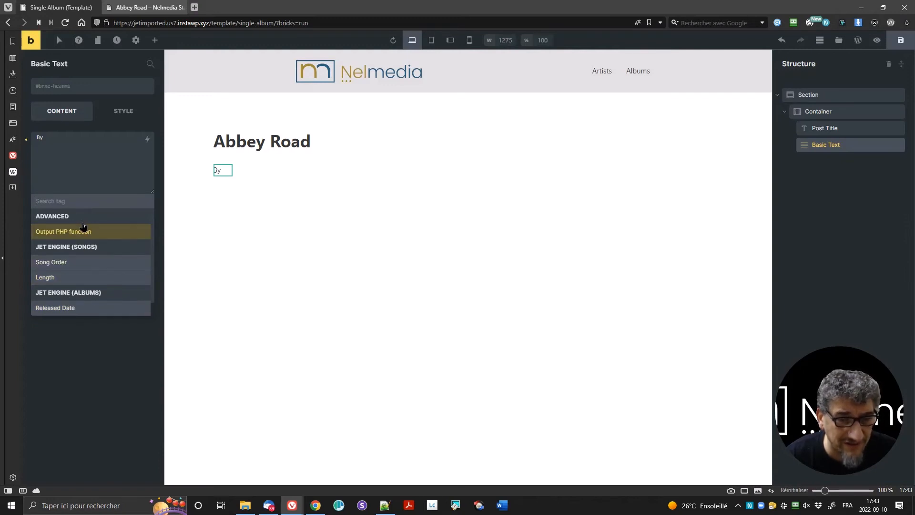
scroll(82, 224, "up", 3)
scroll(82, 252, "down", 1)
scroll(82, 251, "down", 1)
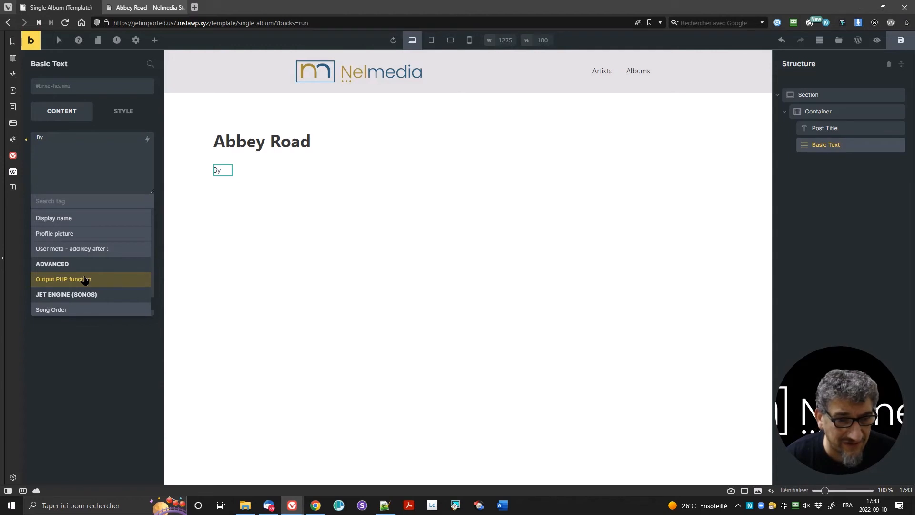
scroll(102, 260, "up", 5)
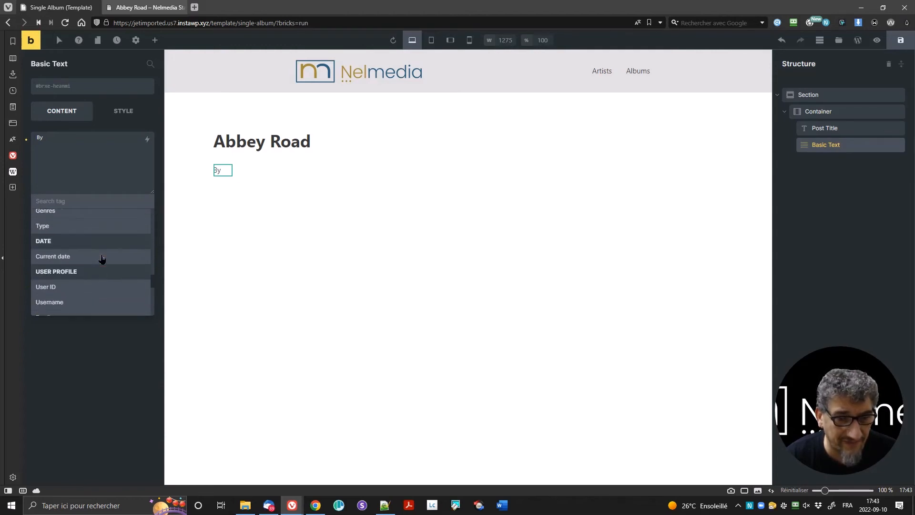
scroll(102, 258, "up", 3)
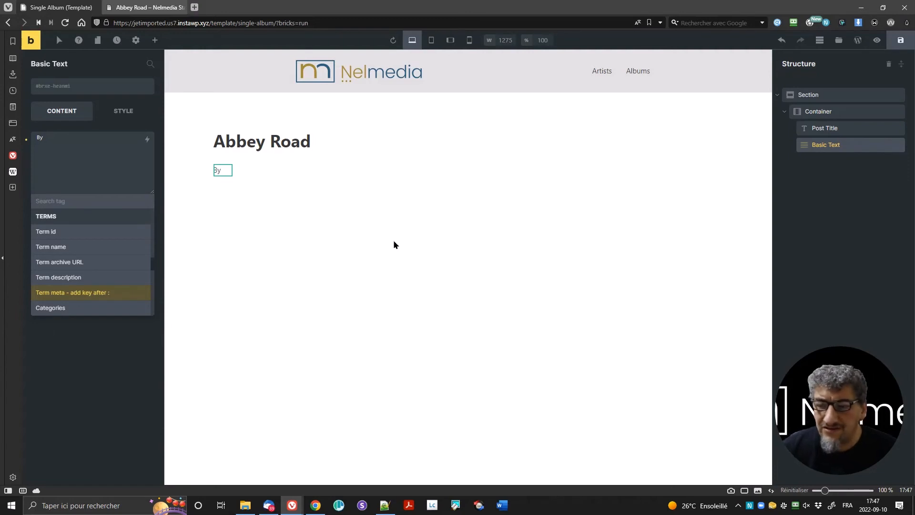
left_click(105, 145)
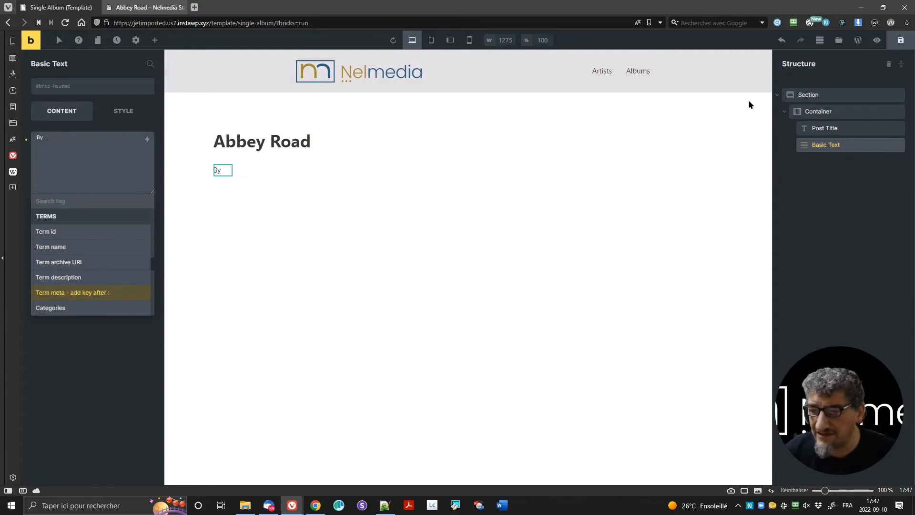
Step: Wrap the 'By' Basic Text in a Block, then convert that Block into a Div
right_click(822, 148)
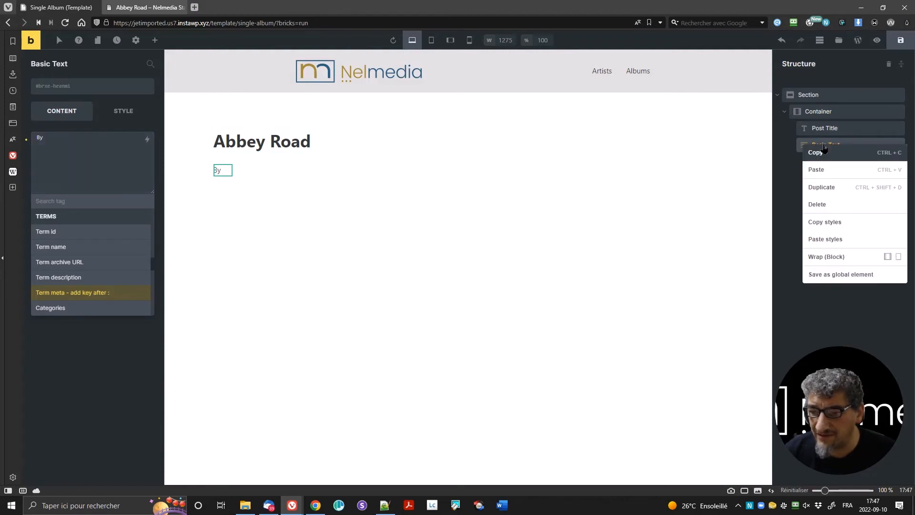
left_click(860, 262)
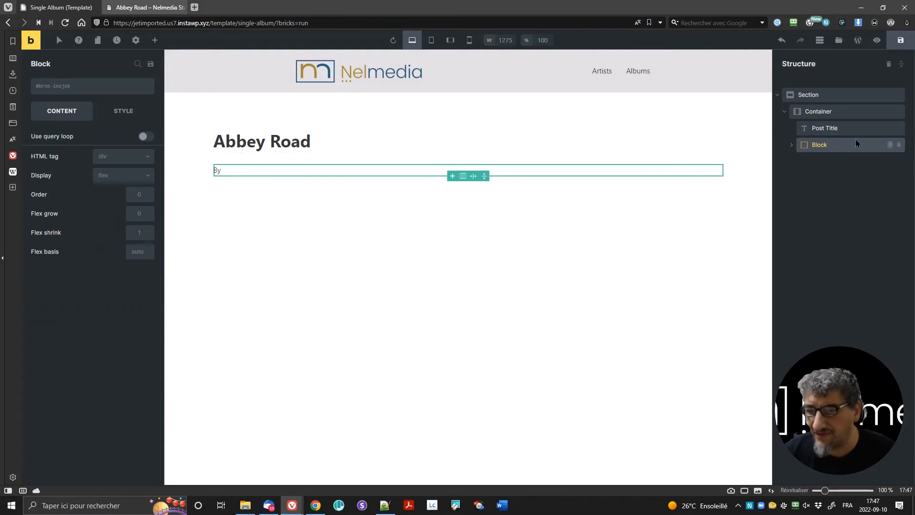
left_click(793, 145)
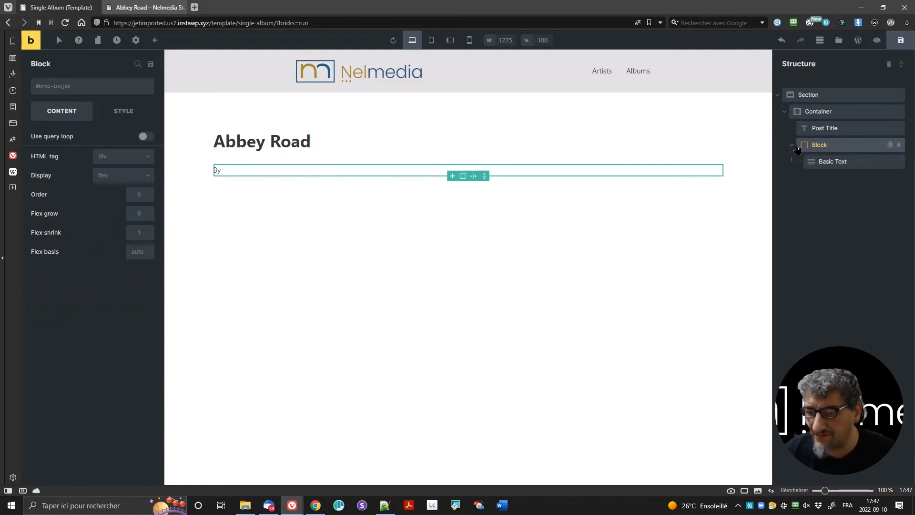
right_click(840, 143)
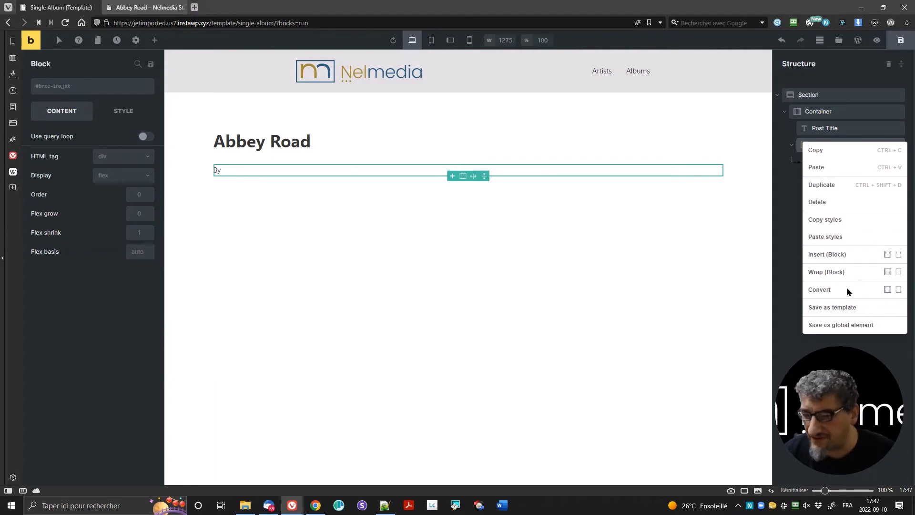
left_click(898, 289)
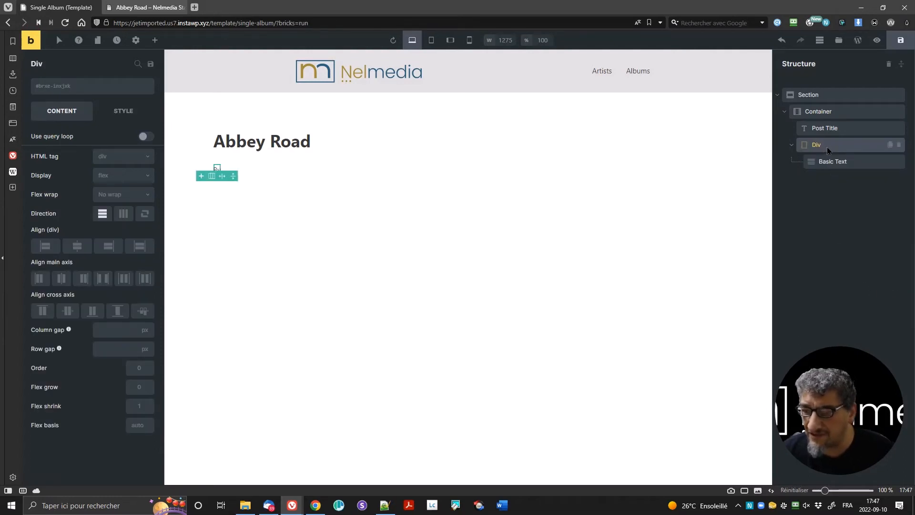
Step: Insert the {post_title:link} tag after 'By', keeping the text's HTML tag as div
left_click(842, 165)
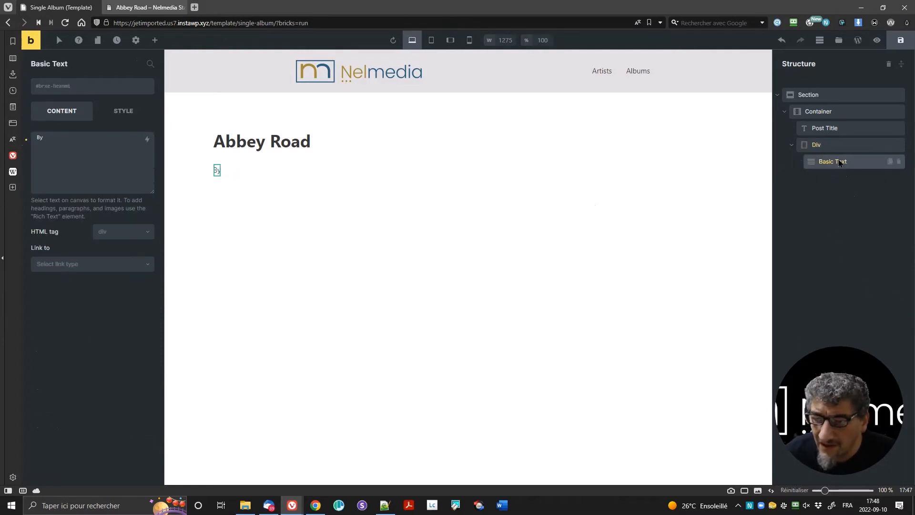
left_click(76, 139)
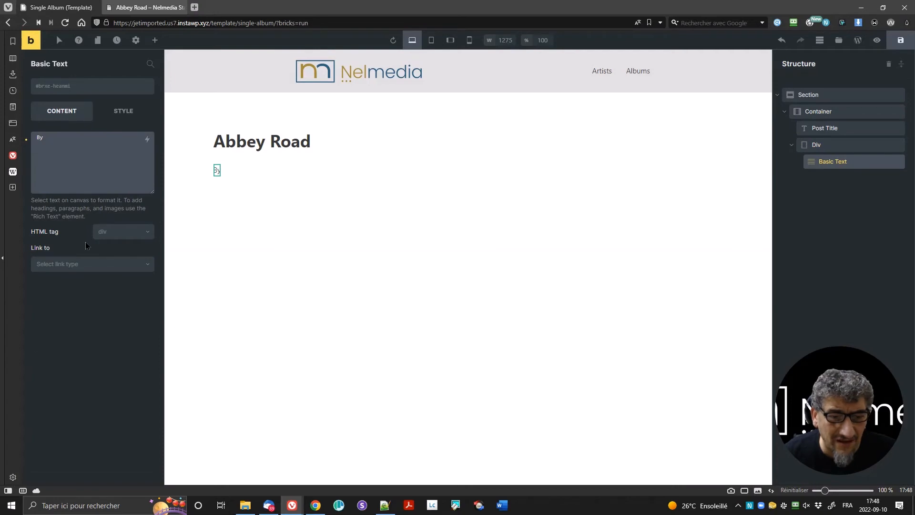
left_click(147, 139)
left_click(79, 235)
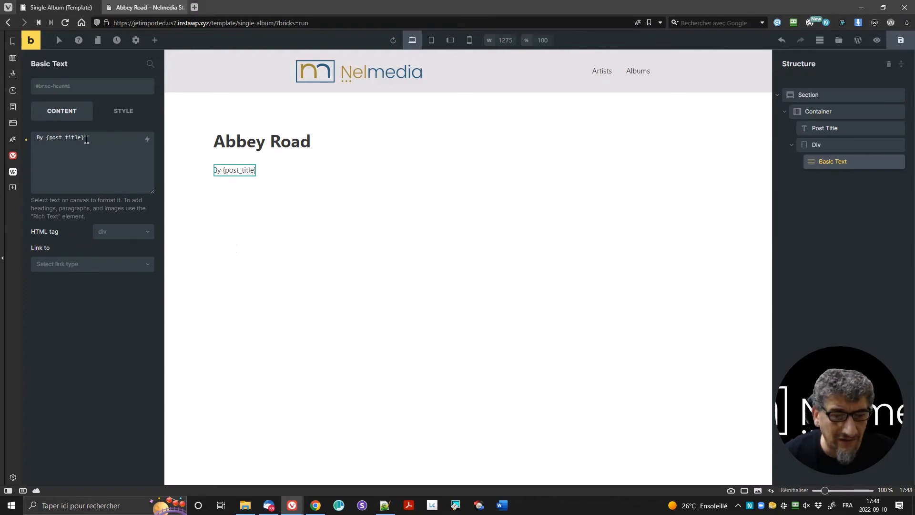
left_click(110, 189)
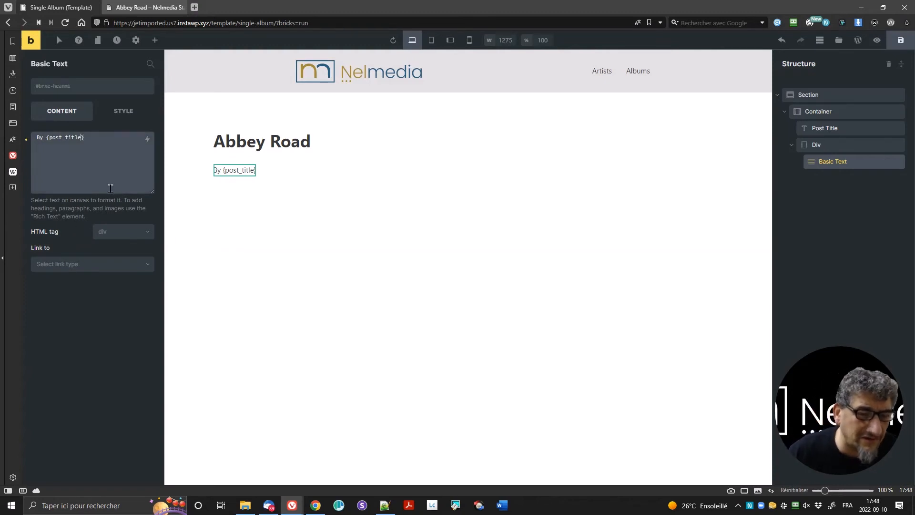
type(":link")
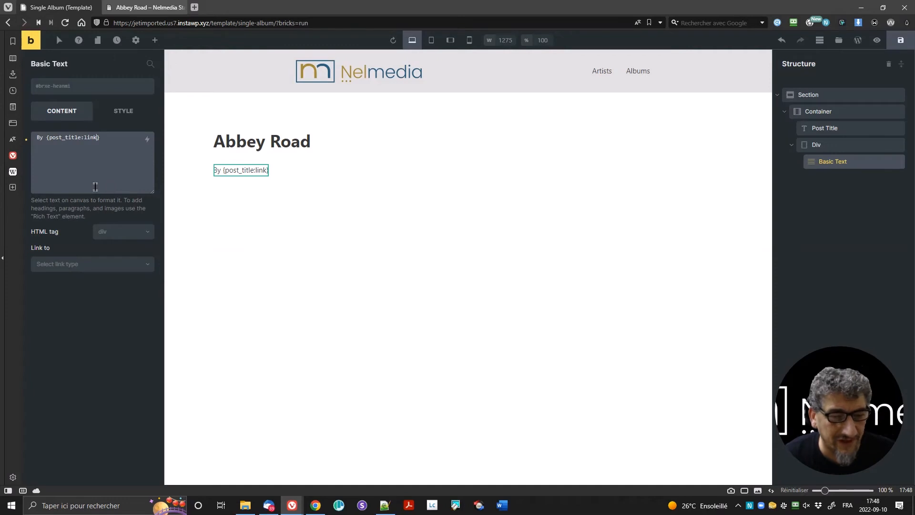
left_click(127, 234)
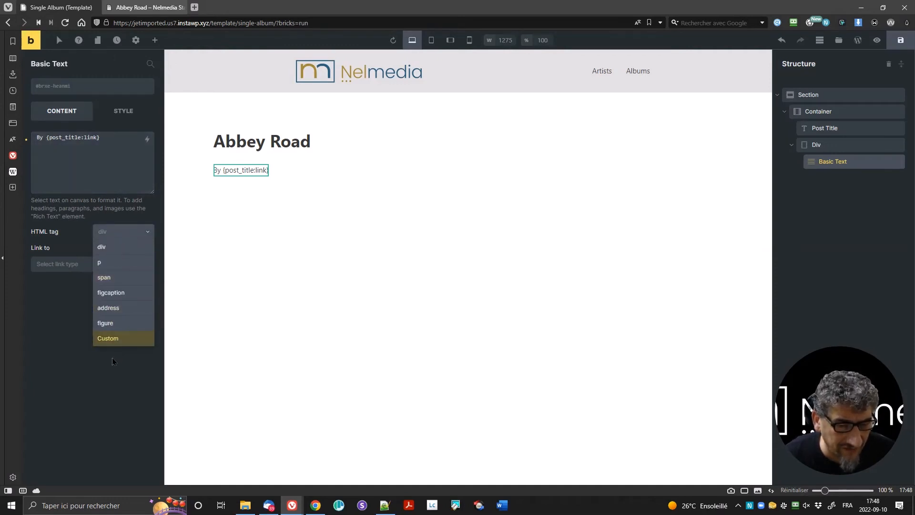
left_click(114, 339)
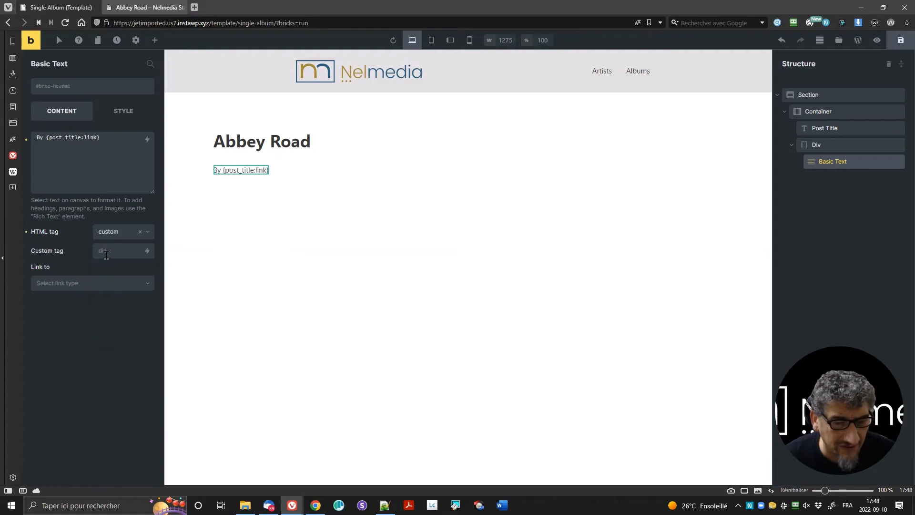
left_click(27, 232)
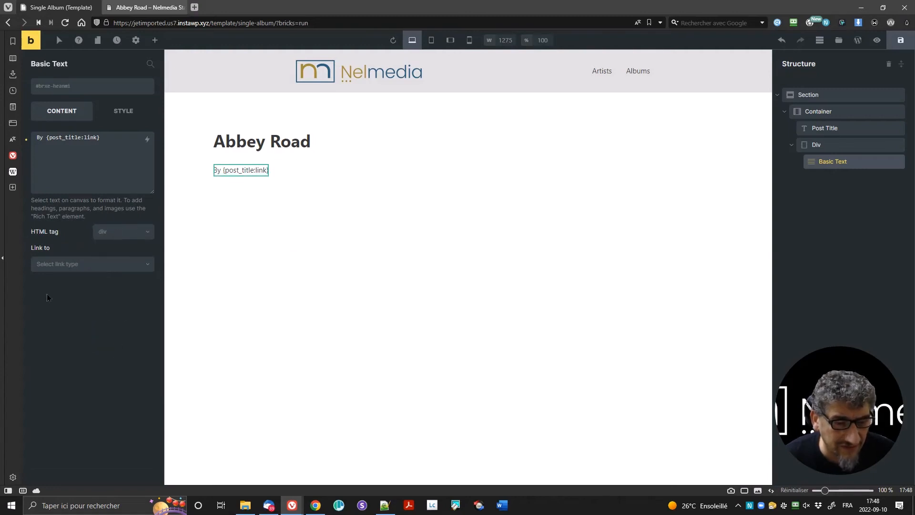
Step: Link the text to the dynamic post URL, {post_url}
left_click(86, 267)
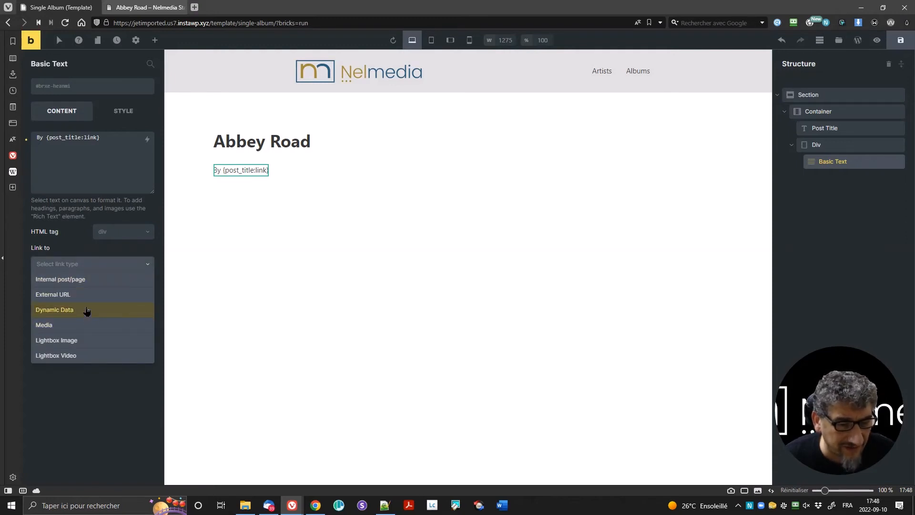
left_click(87, 311)
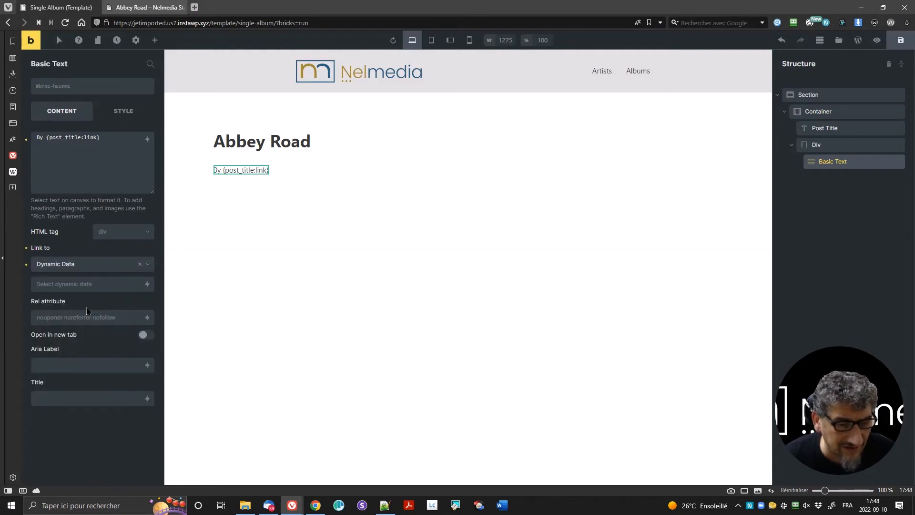
left_click(147, 284)
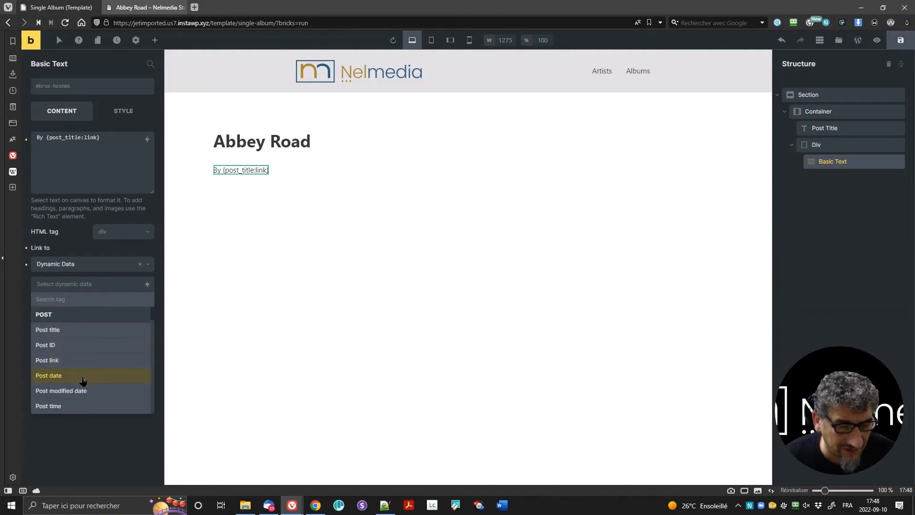
left_click(73, 360)
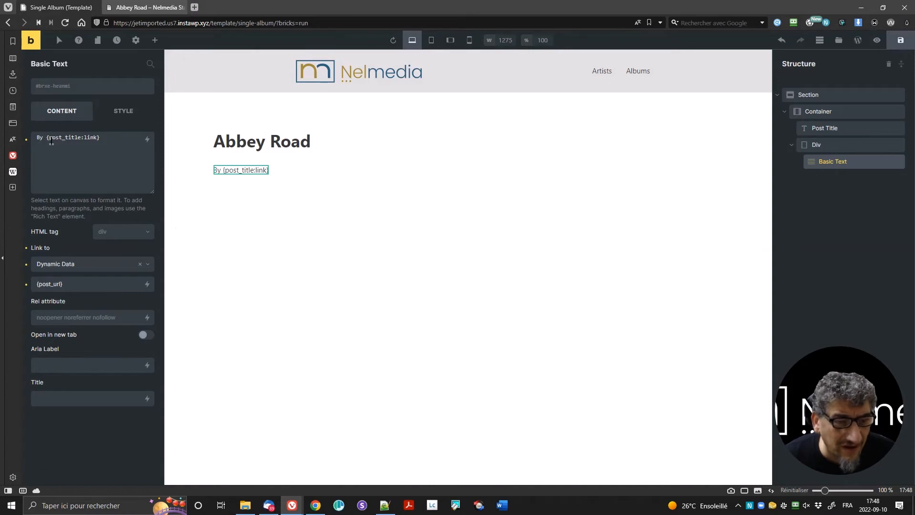
Step: Delete ':link' so the text reads 'By {post_title}', then save the template
left_click(84, 143)
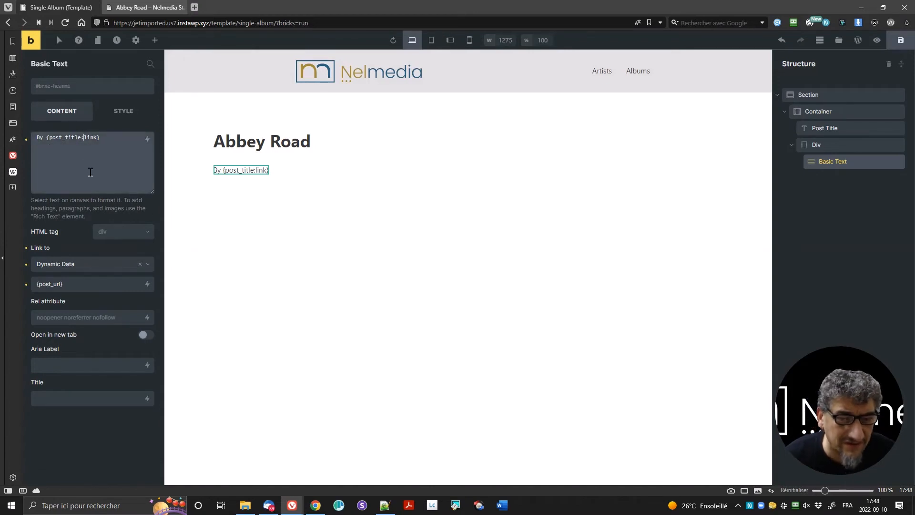
key("shift+Right")
key("shift+Right")
key("shift+Right")
key("shift+Right")
key("shift+Right")
key("BackSpace")
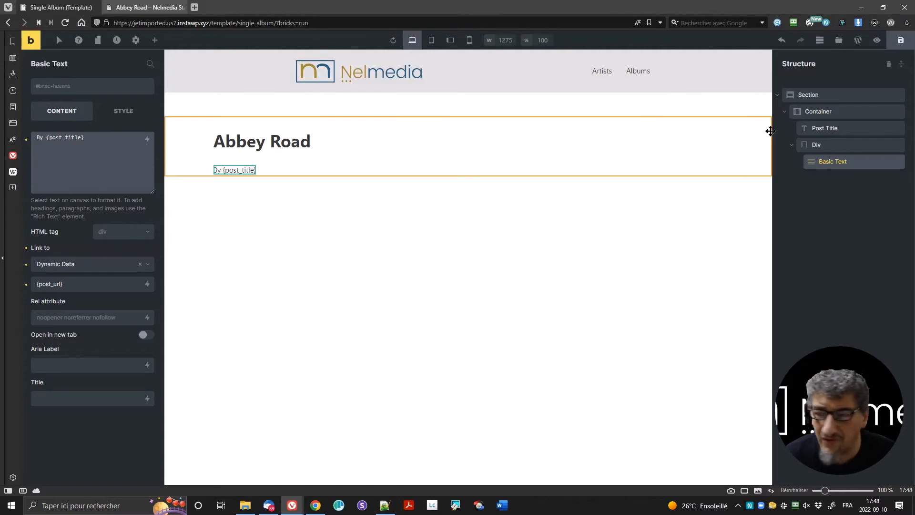
left_click(898, 42)
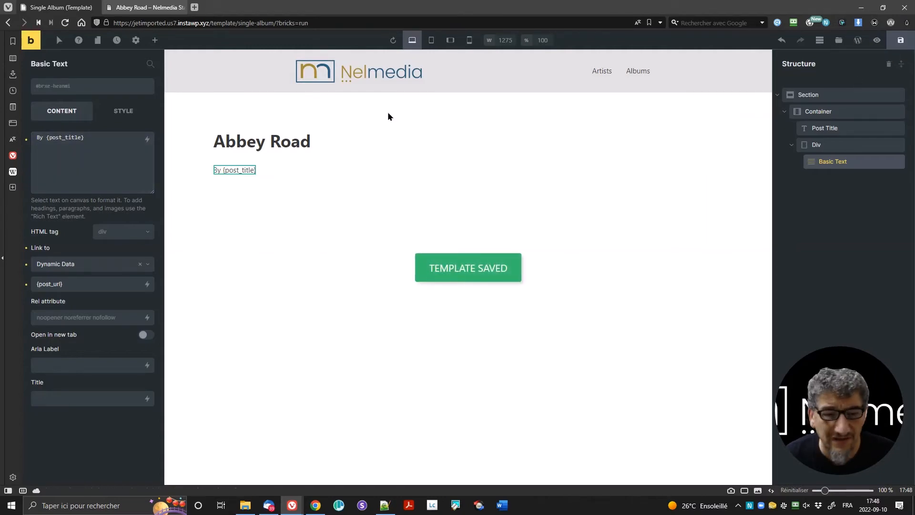
left_click(153, 5)
key("F5")
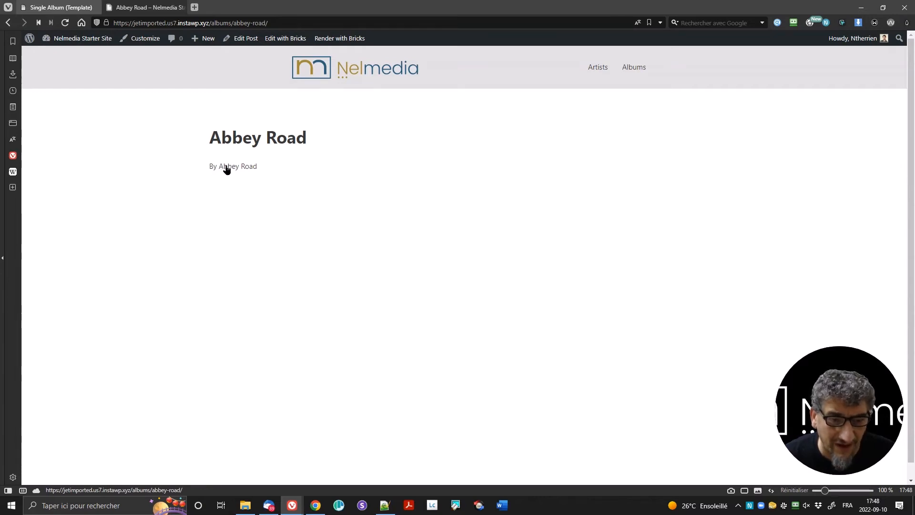
left_click(51, 10)
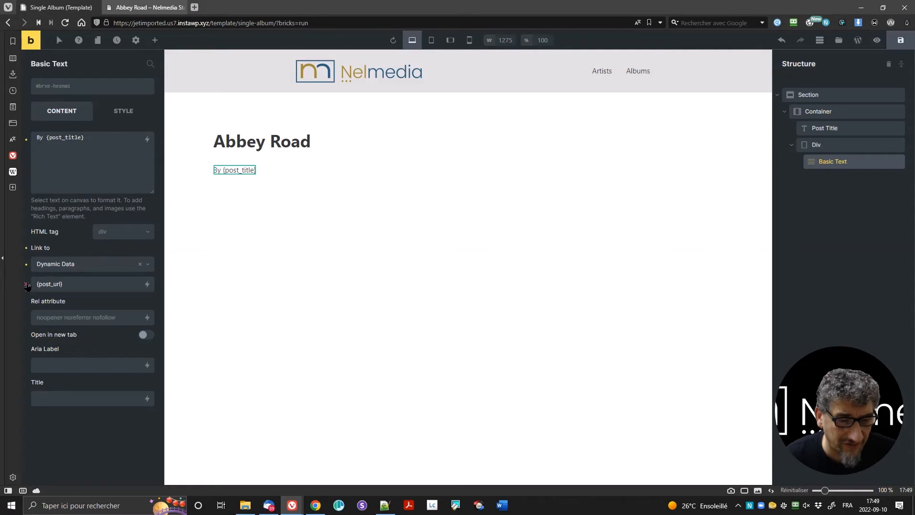
Step: Clear the text's Link to setting and change the text to 'By {post_title:link}'
left_click(26, 248)
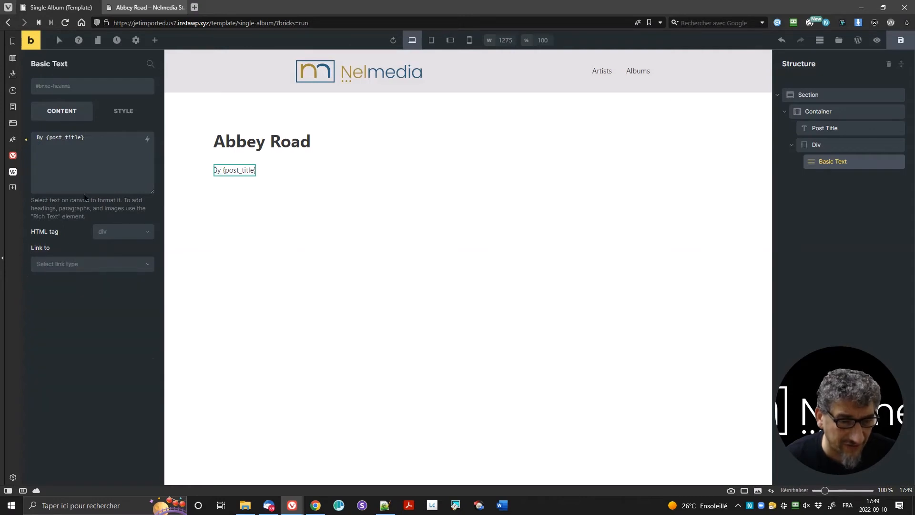
left_click(83, 137)
type(":link")
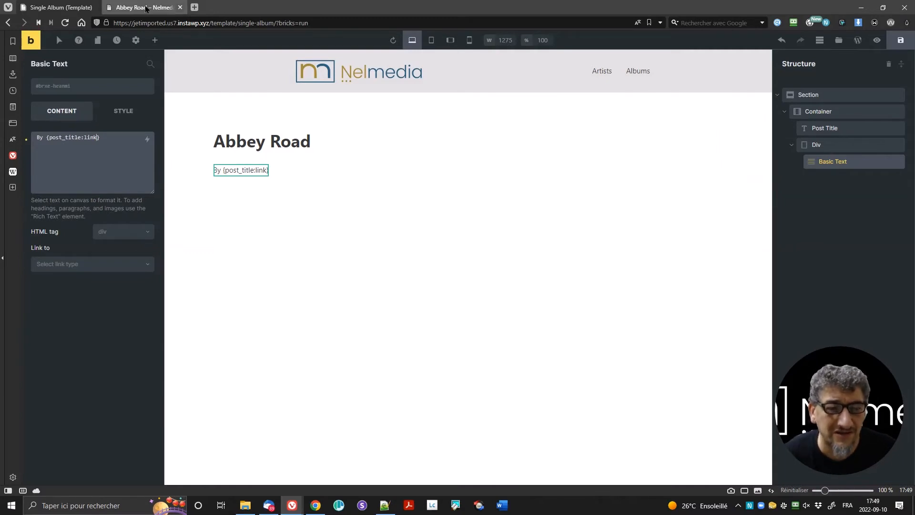
key("ctrl+Tab")
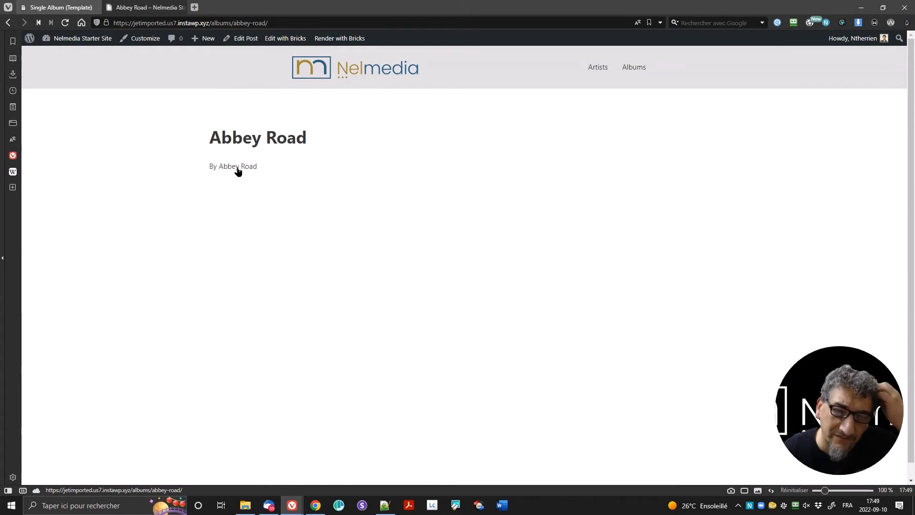
Step: Set the theme style's link typography colour to green #4caf50 and save
left_click(61, 7)
left_click(136, 40)
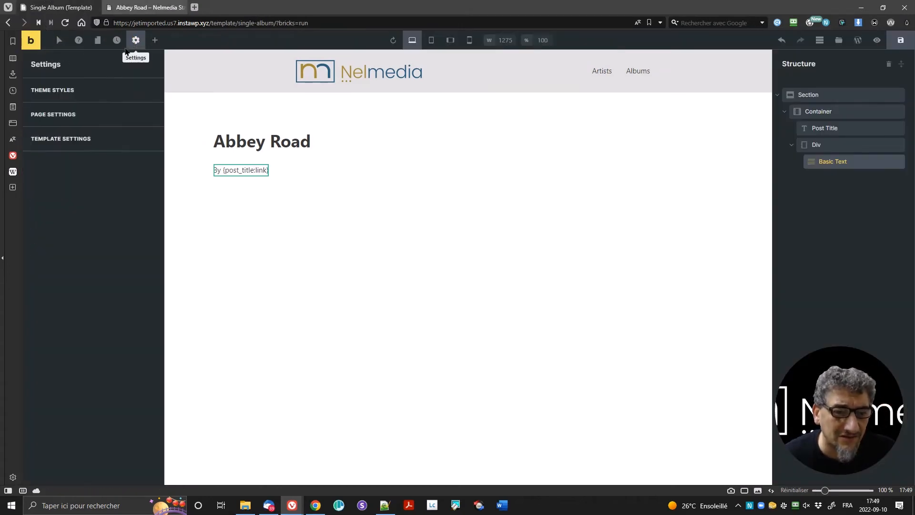
left_click(76, 99)
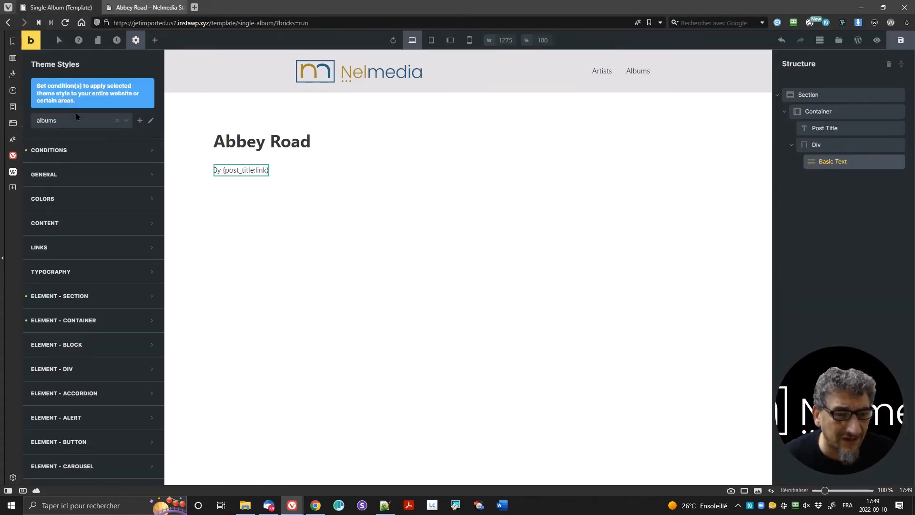
left_click(71, 250)
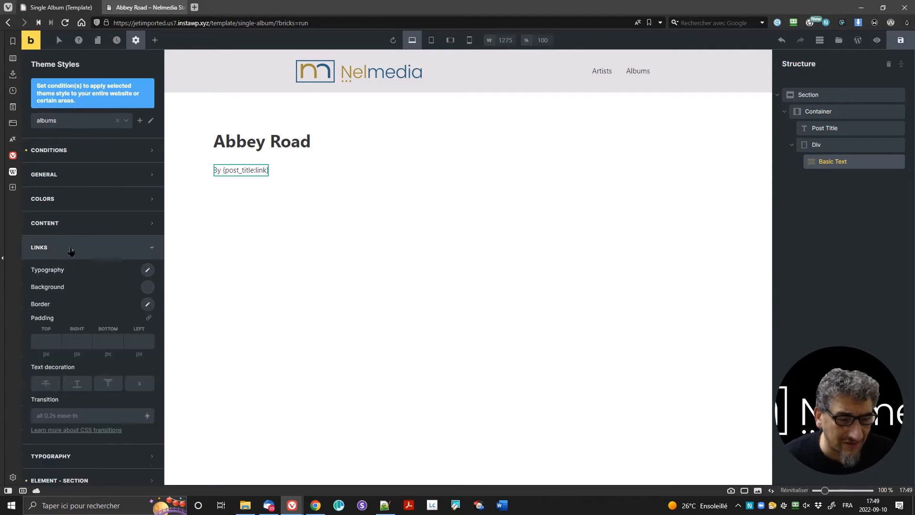
left_click(146, 274)
left_click(137, 296)
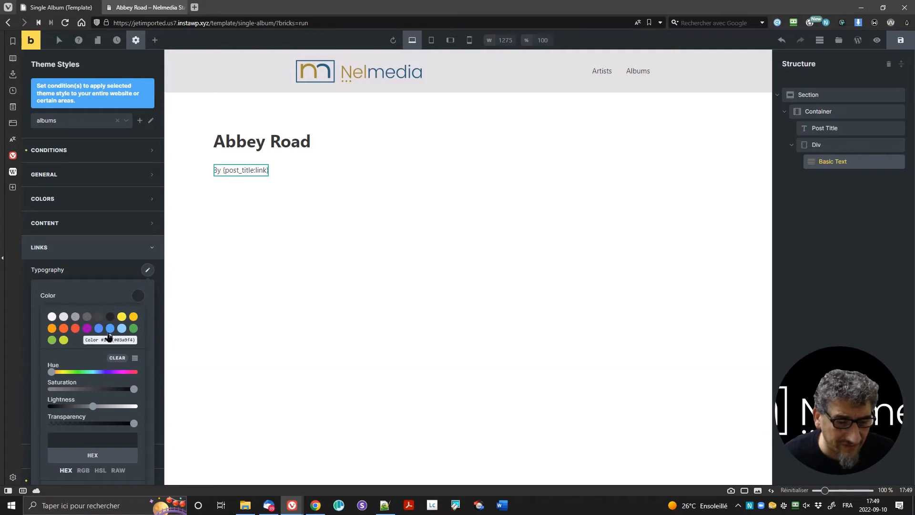
left_click(133, 328)
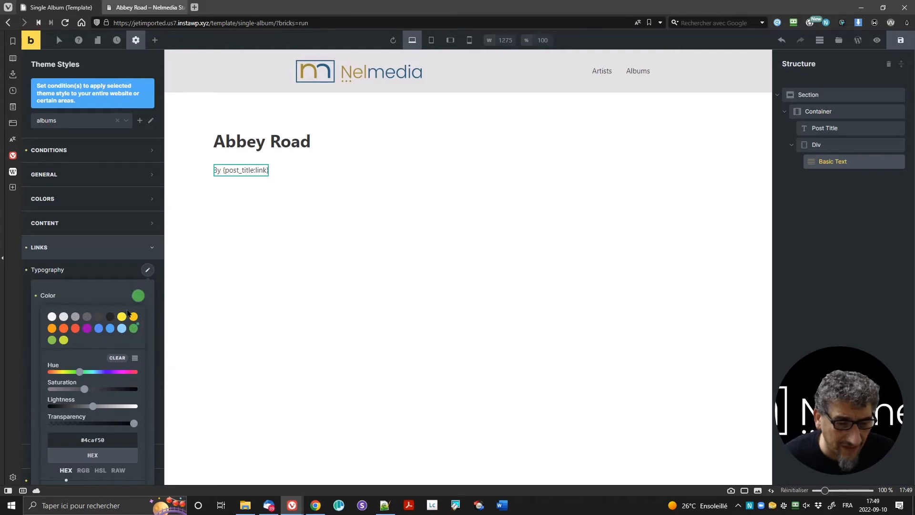
left_click(113, 276)
key("ctrl+s")
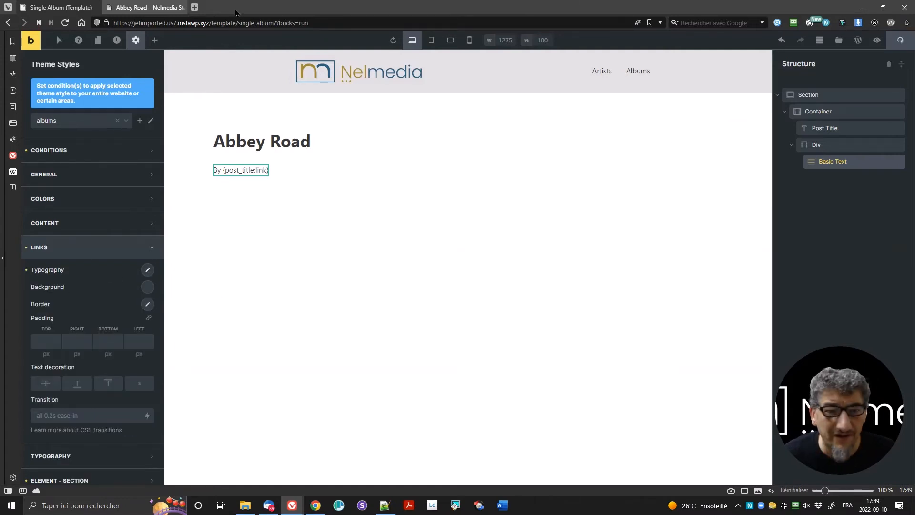
Step: Reload the Abbey Road front-end page to check the green link, then return to the builder
left_click(143, 8)
key("F5")
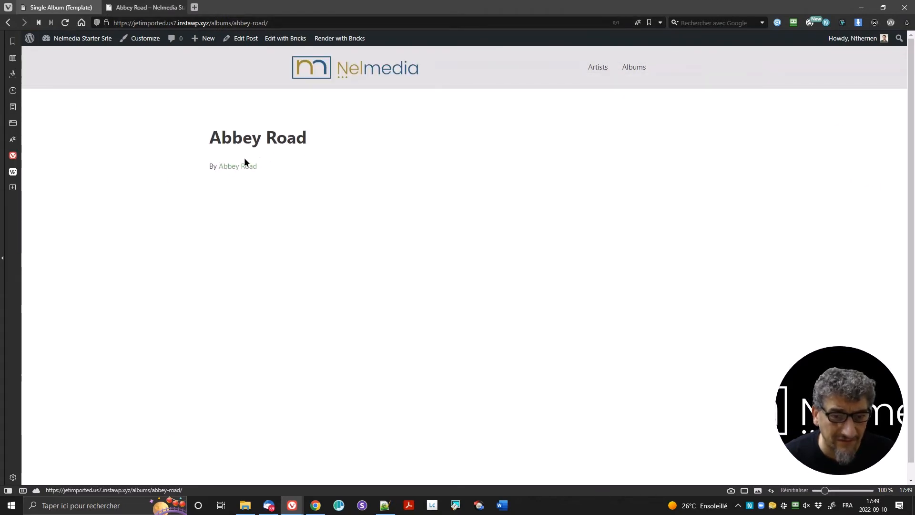
left_click(61, 7)
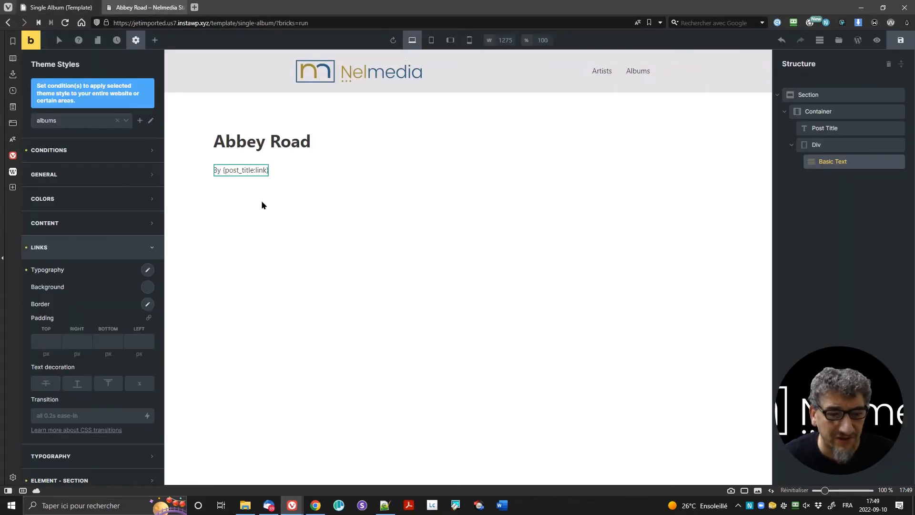
left_click(77, 252)
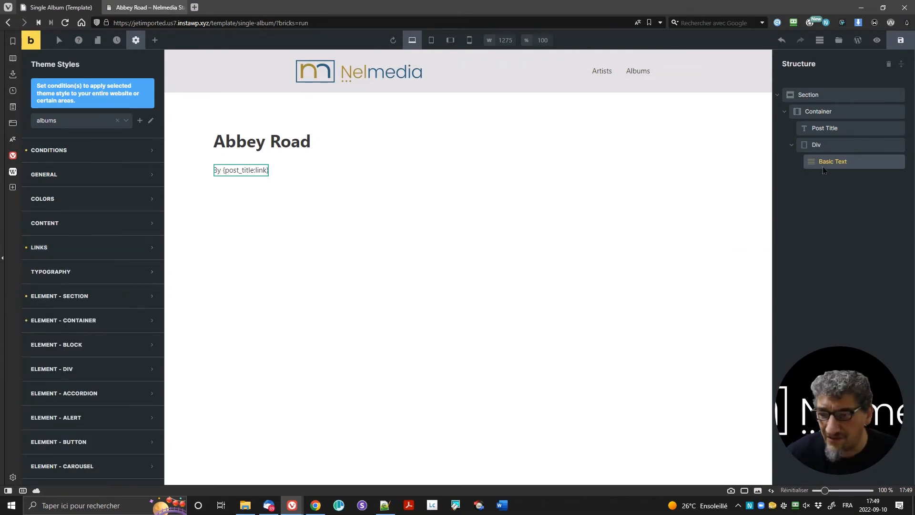
Step: Enable a query loop on the By-line Div using JE Relation: Artists-Albums, then save
left_click(868, 148)
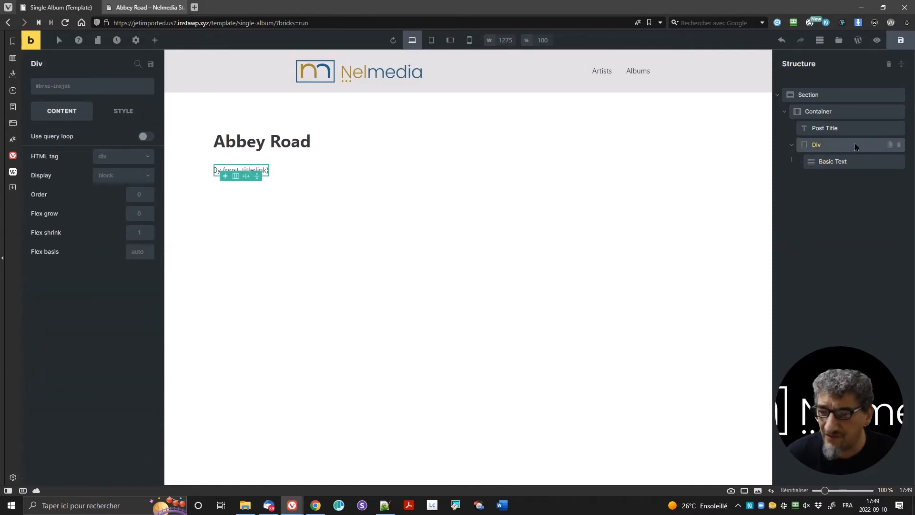
left_click(142, 139)
left_click(148, 152)
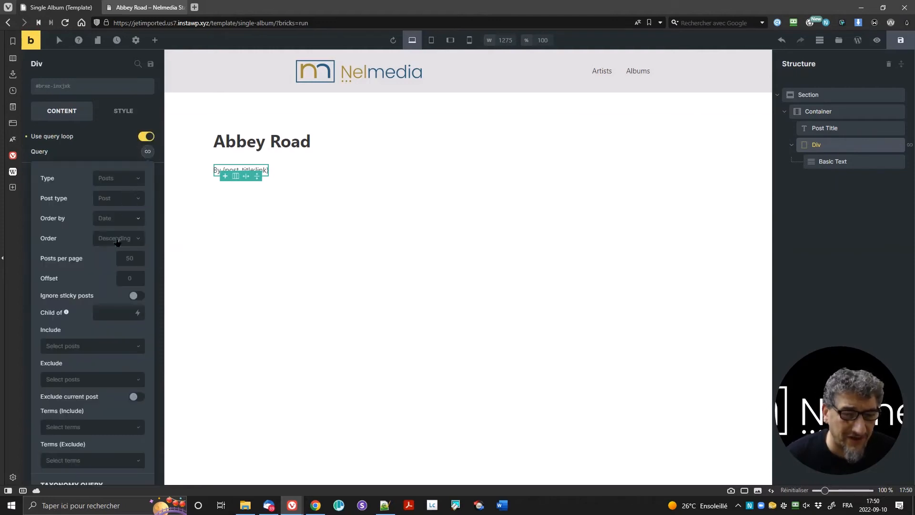
left_click(113, 181)
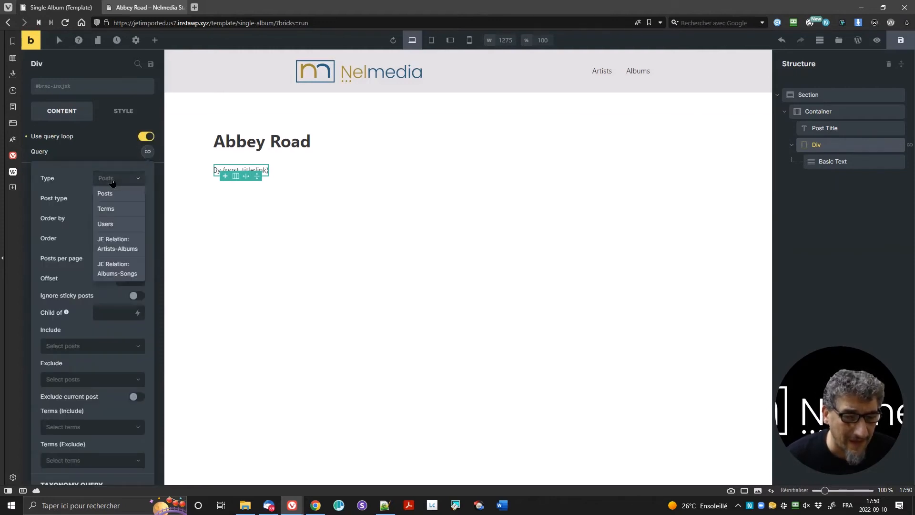
left_click(125, 250)
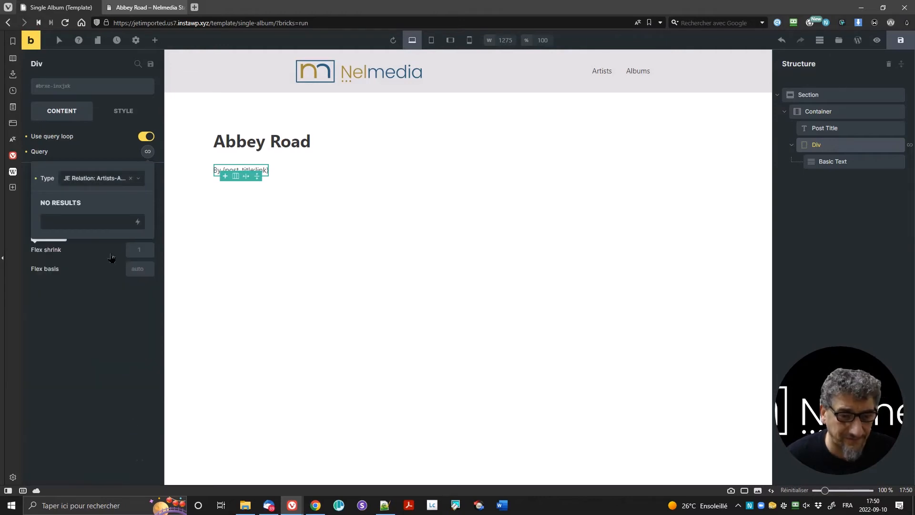
left_click(147, 152)
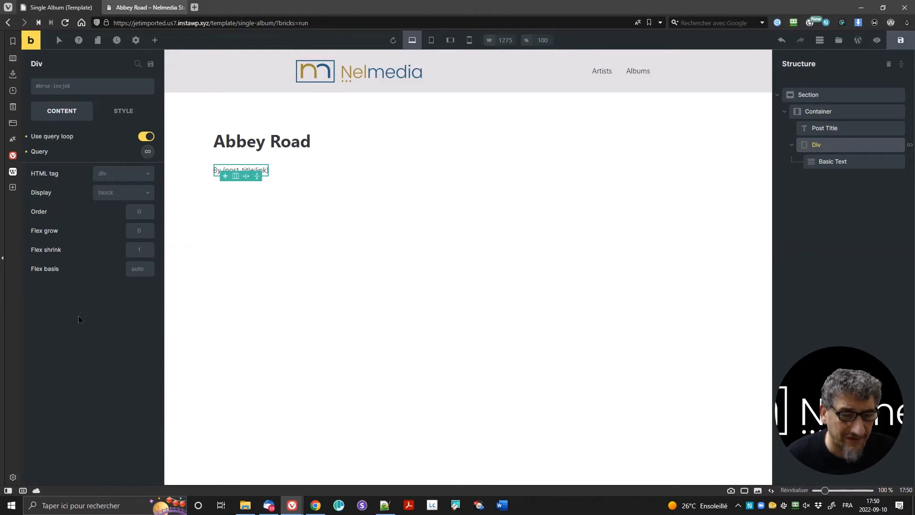
key("ctrl+s")
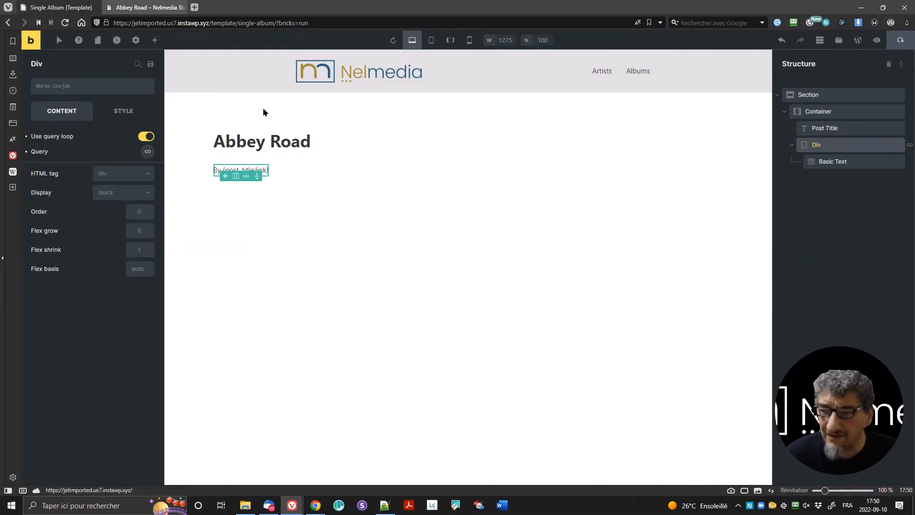
left_click(145, 7)
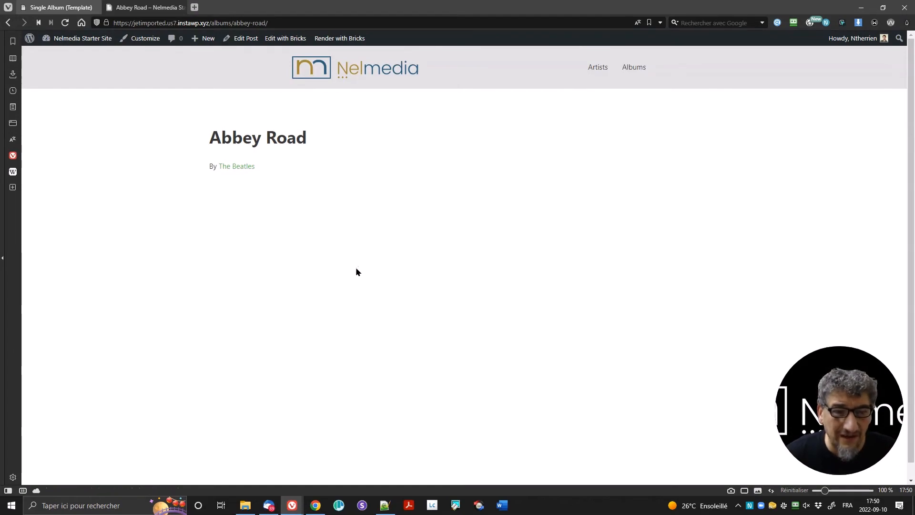
left_click(237, 166)
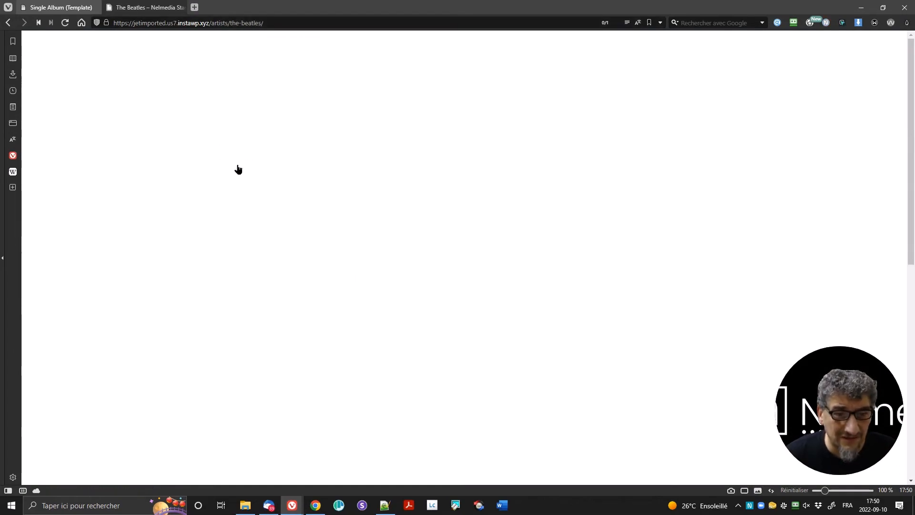
scroll(439, 300, "down", 8)
scroll(437, 299, "up", 8)
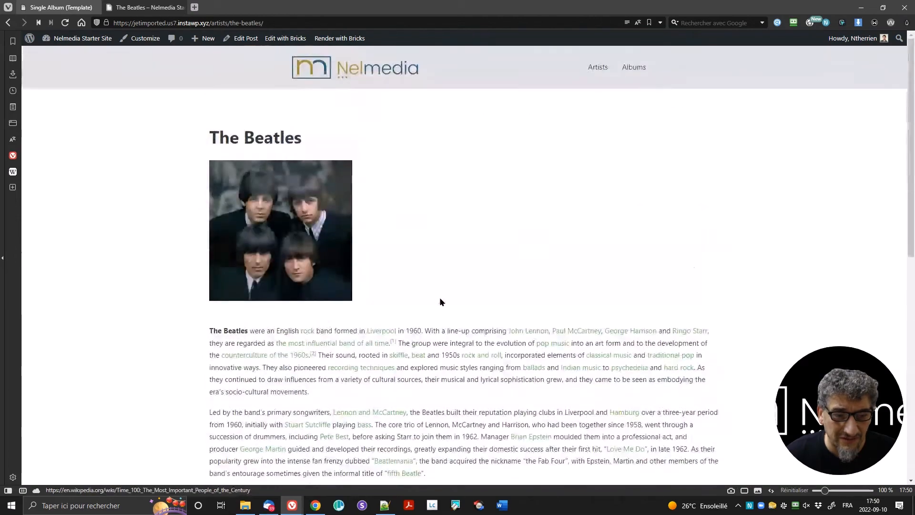
key("alt+Left")
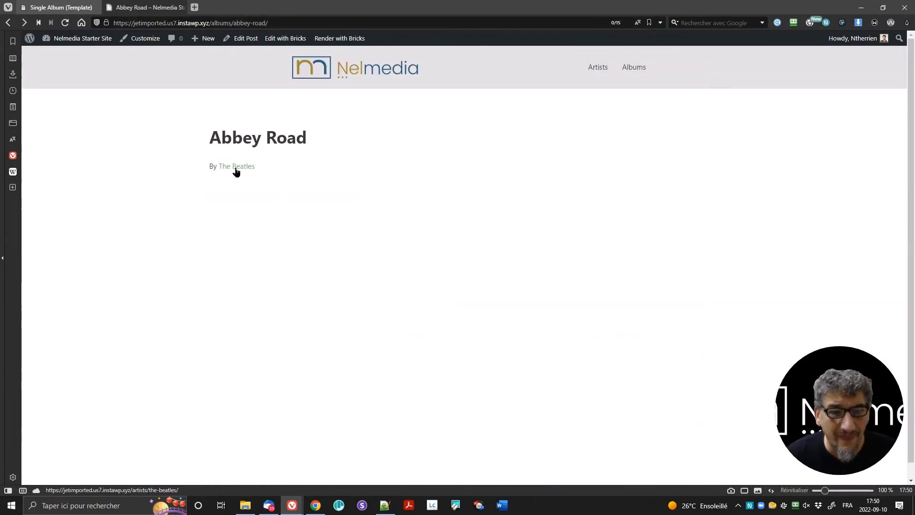
key("ctrl+Tab")
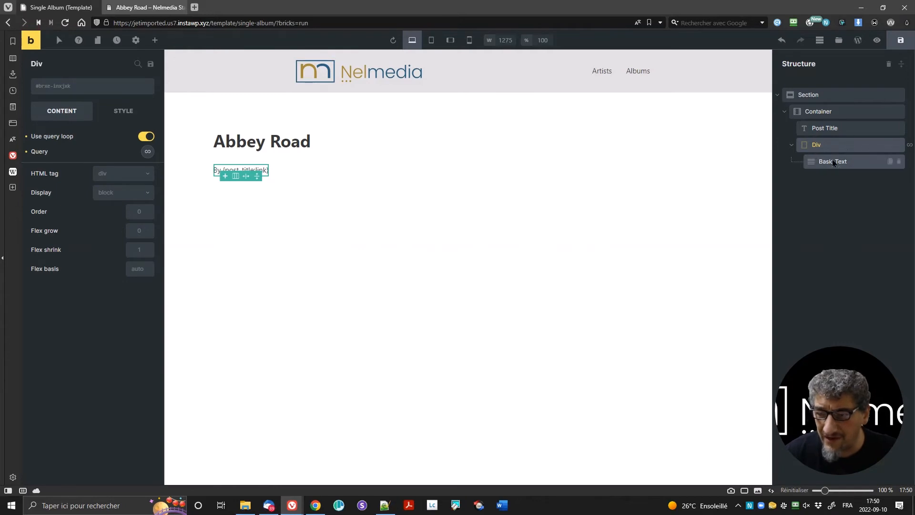
Step: Collapse the byline Div in the structure panel
left_click(792, 145)
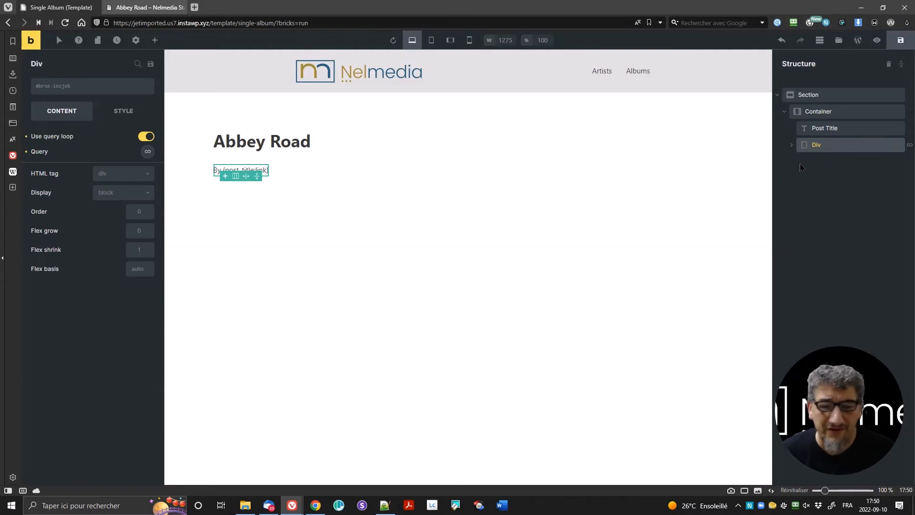
left_click(791, 145)
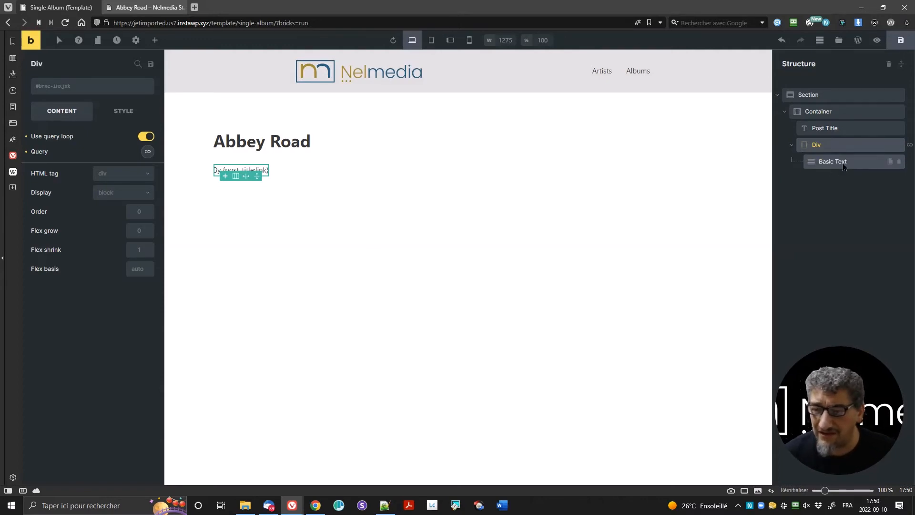
left_click(792, 144)
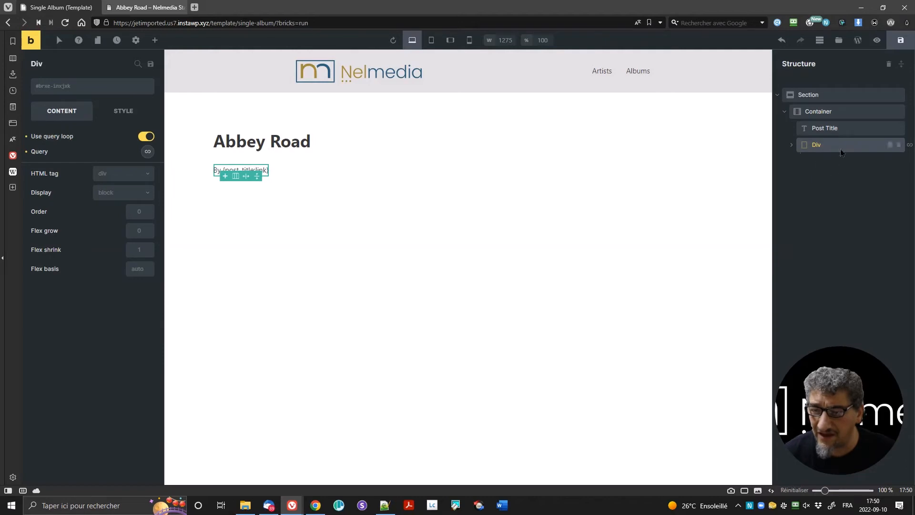
Step: Drag a Rich Text element from Basic onto the canvas below the 'By' byline
left_click(154, 40)
scroll(101, 286, "down", 6)
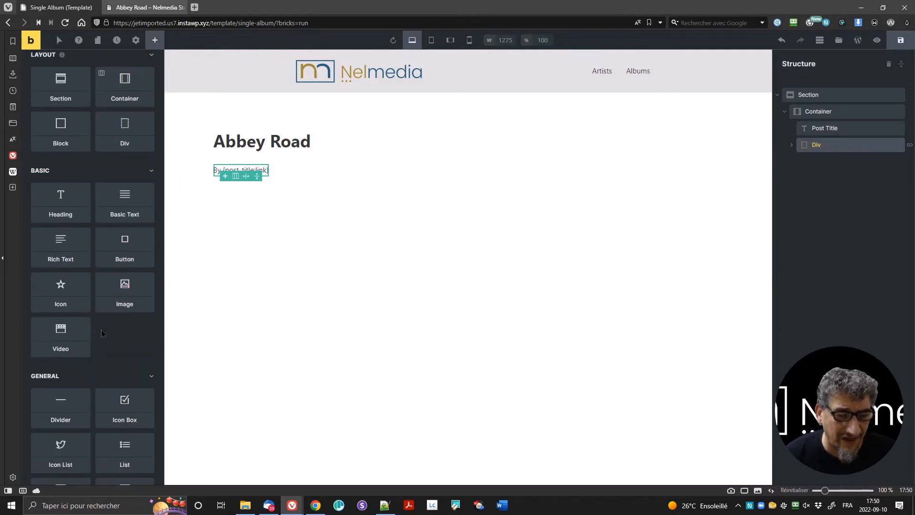
scroll(92, 295, "down", 4)
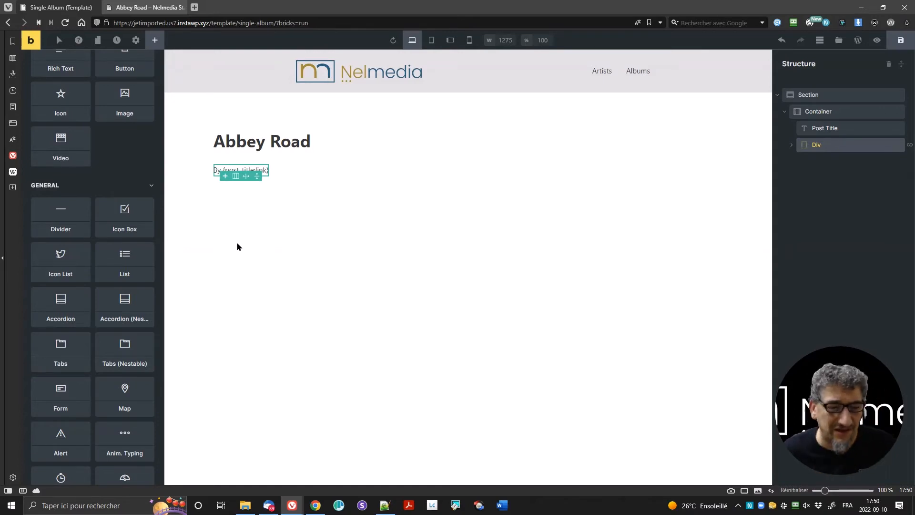
scroll(112, 288, "up", 9)
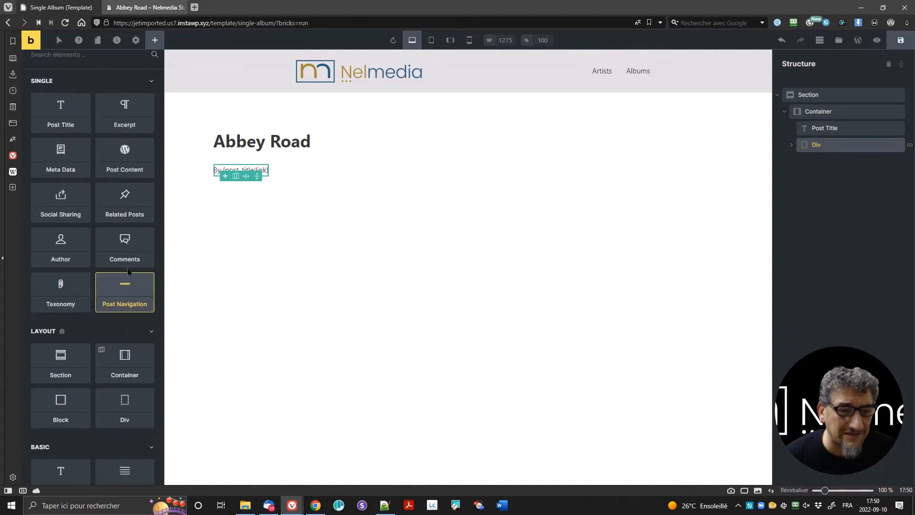
scroll(124, 286, "down", 2)
scroll(122, 370, "down", 3)
left_click_drag(72, 341, 276, 172)
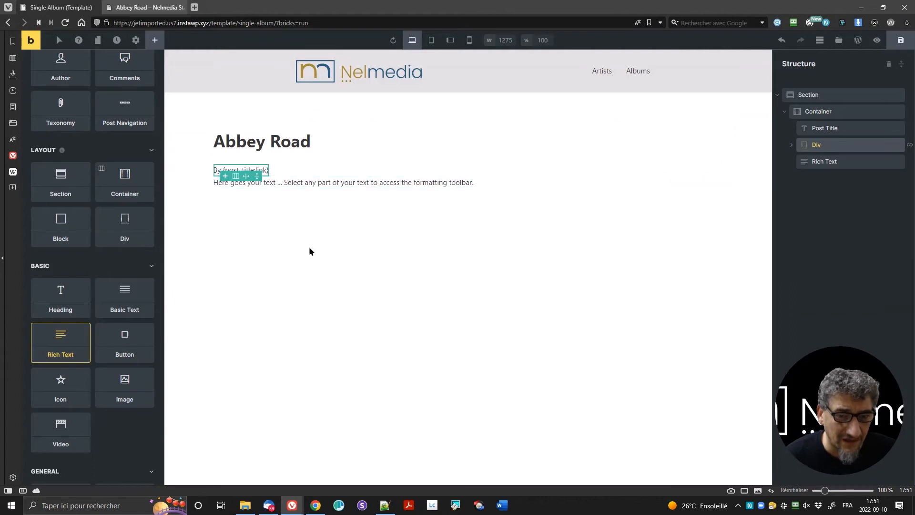
Step: Replace the Rich Text placeholder with a bold 'Release date:' label
left_click(325, 185)
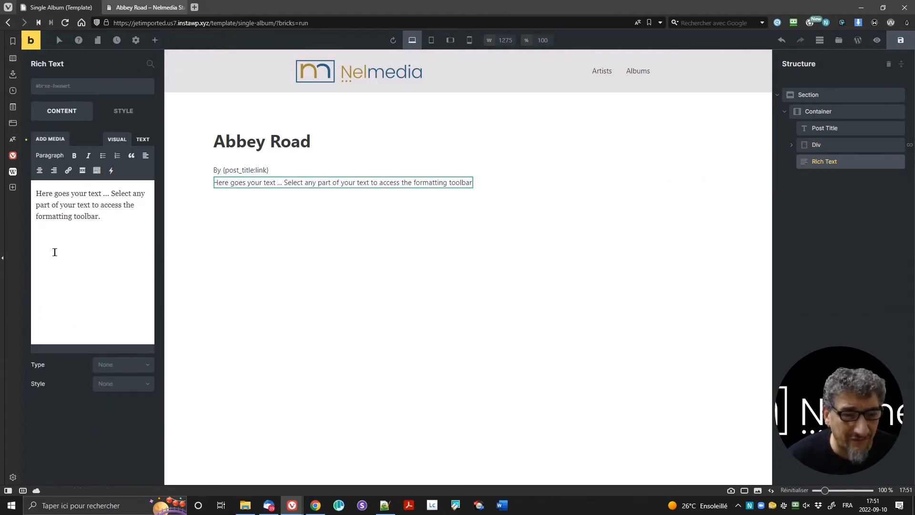
left_click_drag(106, 220, 26, 171)
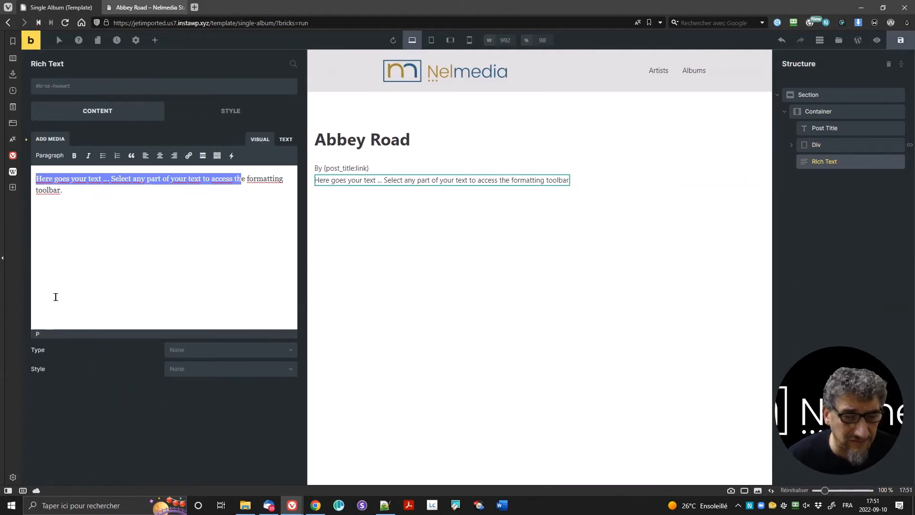
key("ctrl+a")
key("BackSpace")
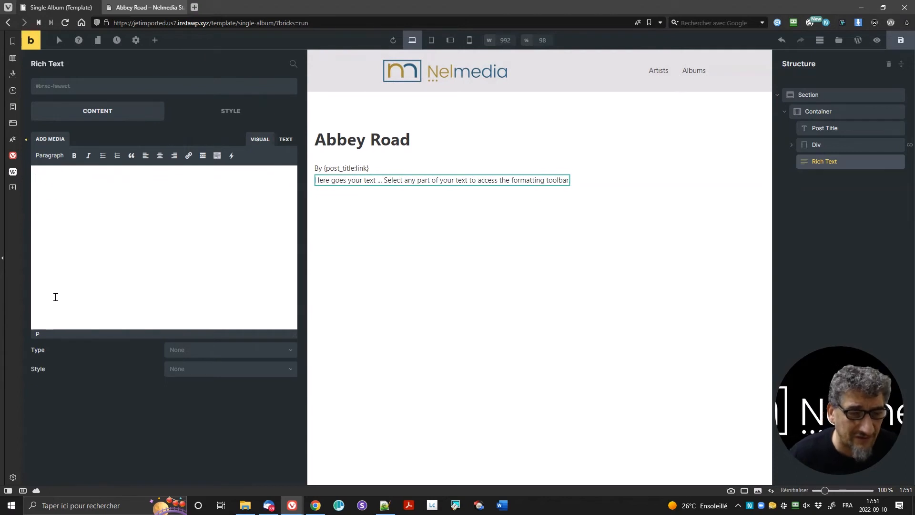
type("Rel")
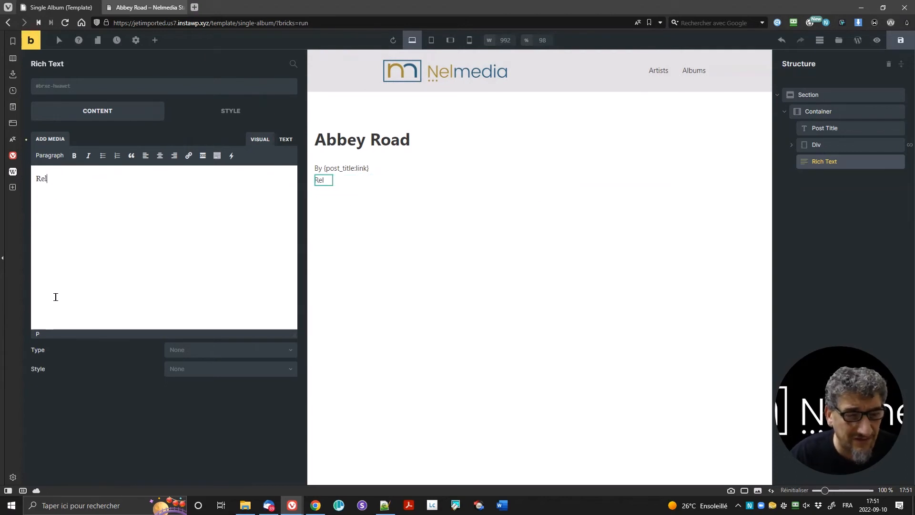
type("ease date")
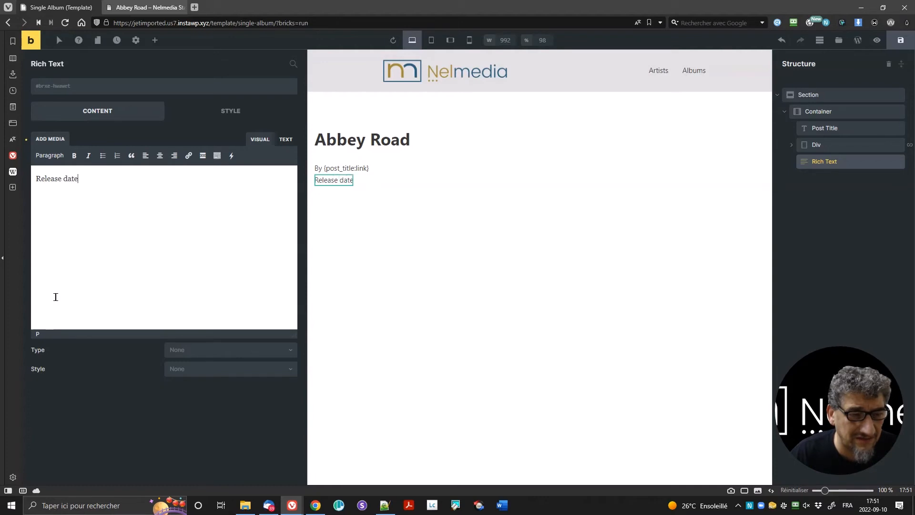
type(":")
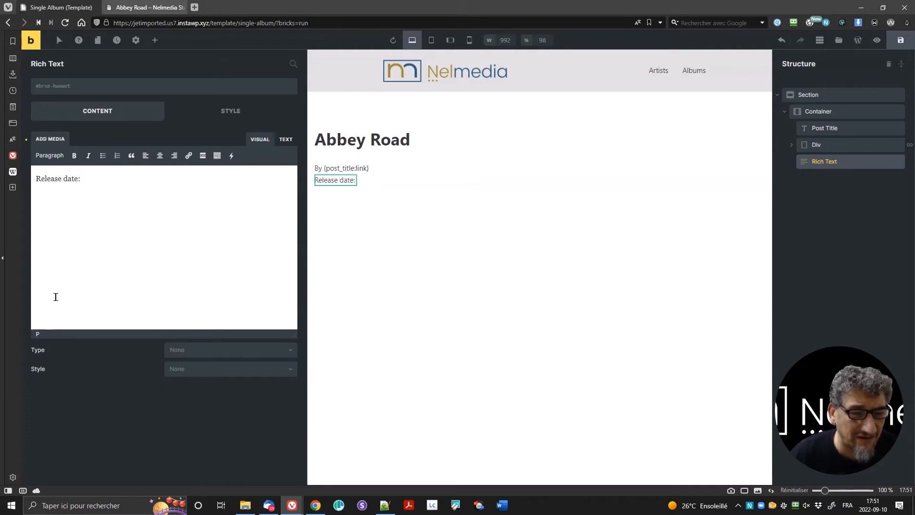
key("ctrl+a")
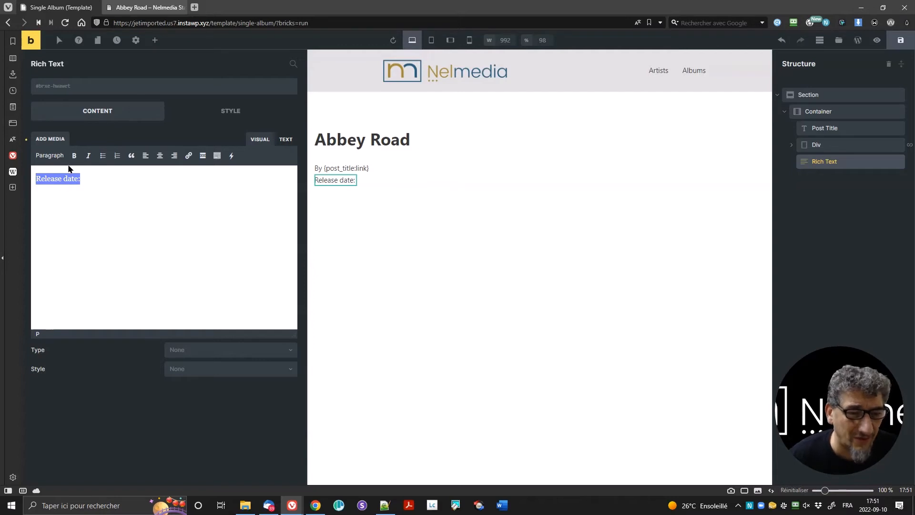
left_click(74, 156)
left_click(98, 178)
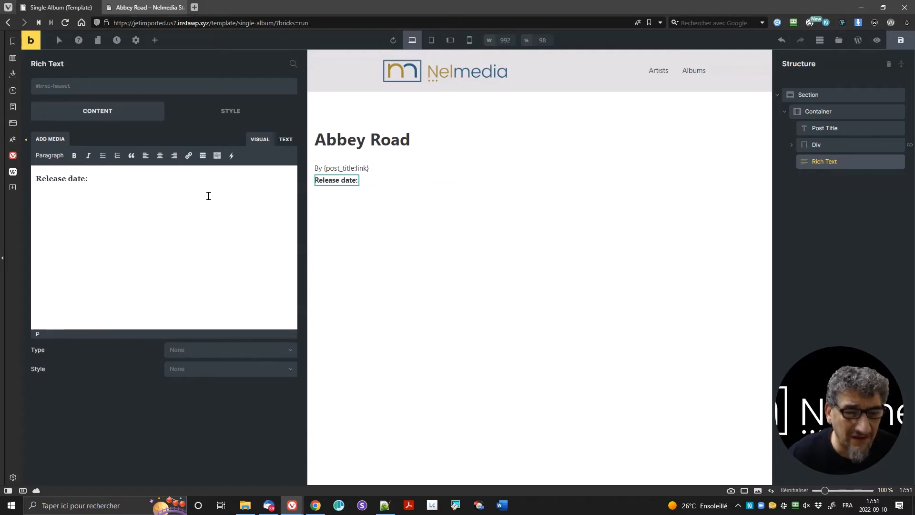
Step: Append the JetEngine Albums 'Released Date' dynamic field after the label
left_click(231, 157)
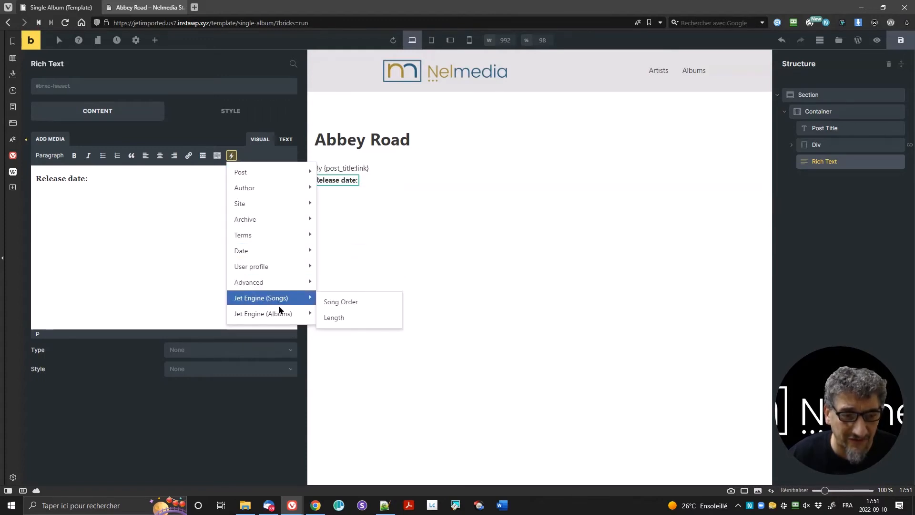
mouse_move(275, 266)
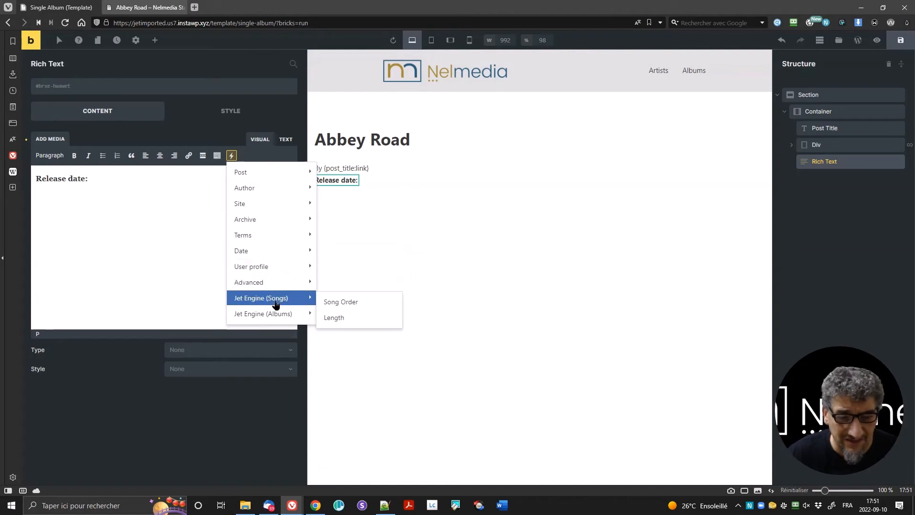
mouse_move(267, 314)
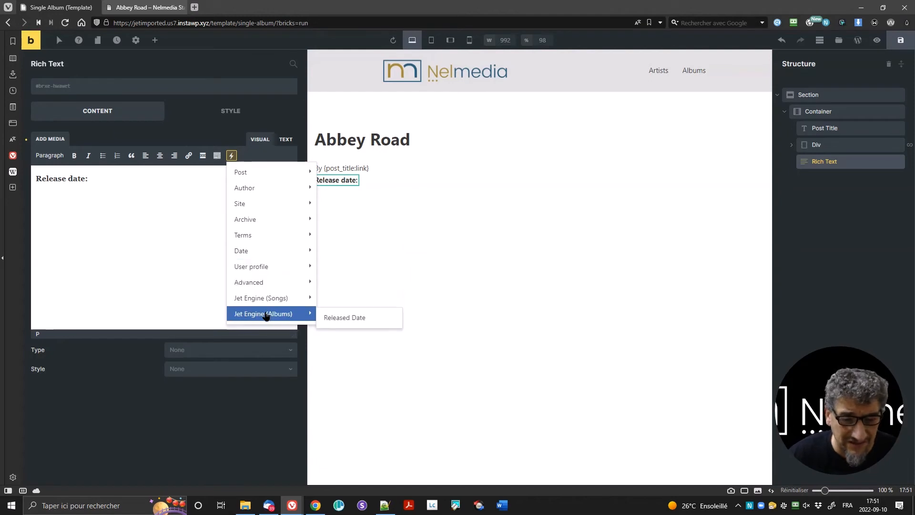
left_click(357, 318)
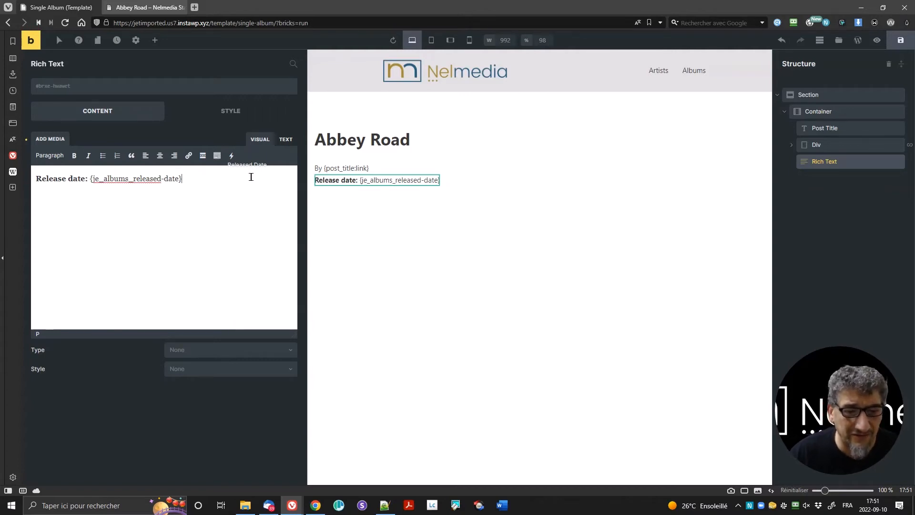
Step: Add a new bold 'Genre:' line below the release date
key("Return")
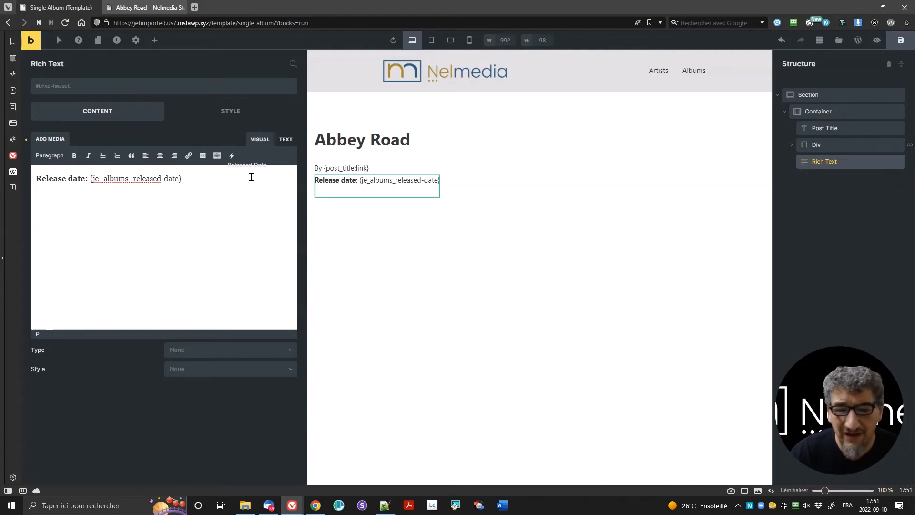
type("Genre:")
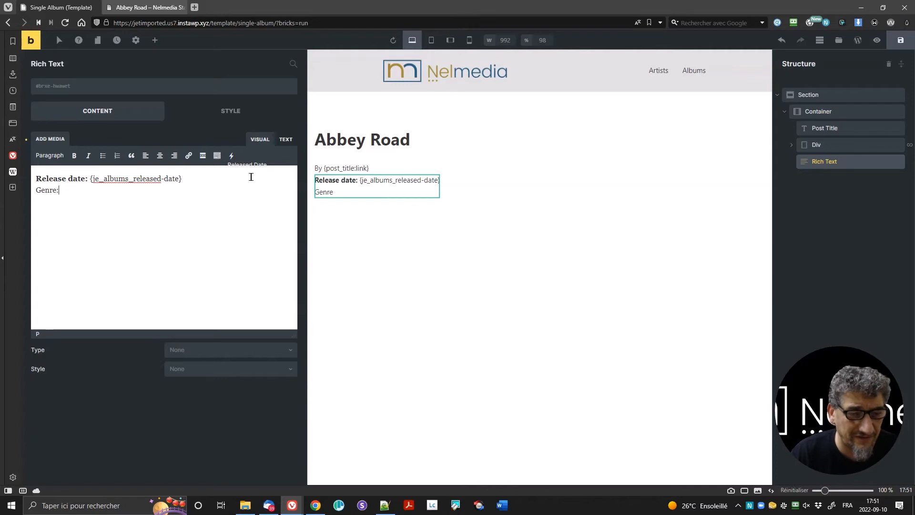
key("shift+Home")
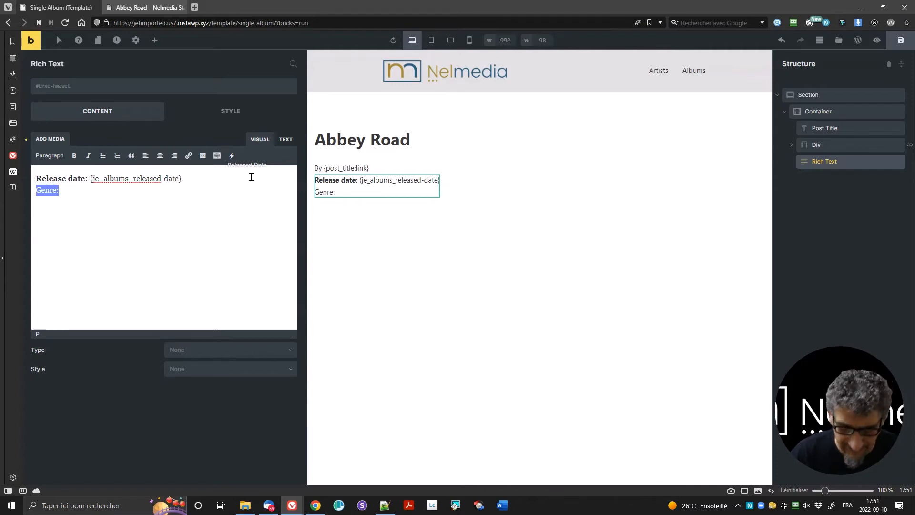
left_click(74, 155)
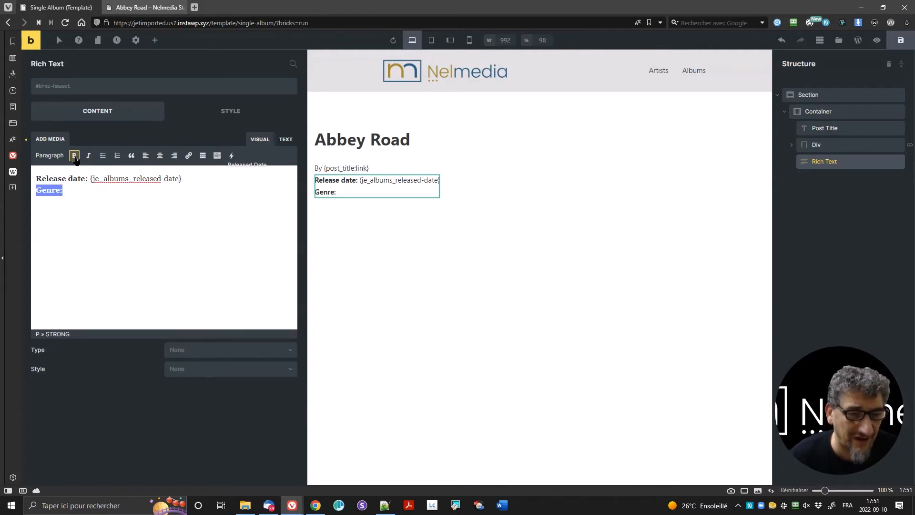
left_click(78, 190)
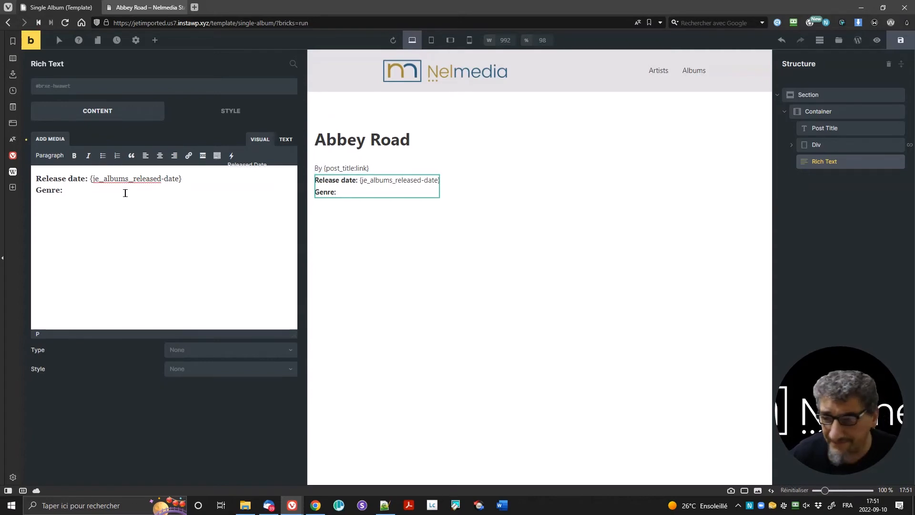
Step: Insert the post's Genres terms after 'Genre:' and save the template
left_click(232, 158)
mouse_move(245, 208)
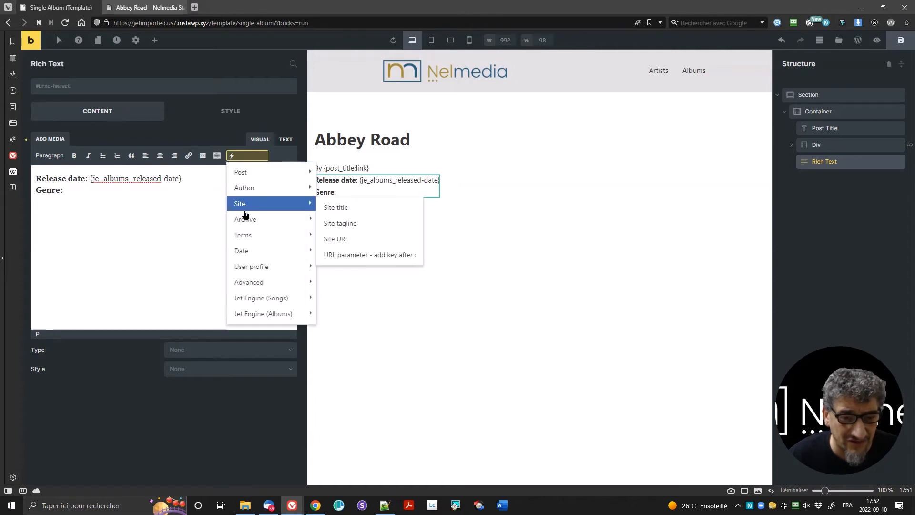
mouse_move(243, 238)
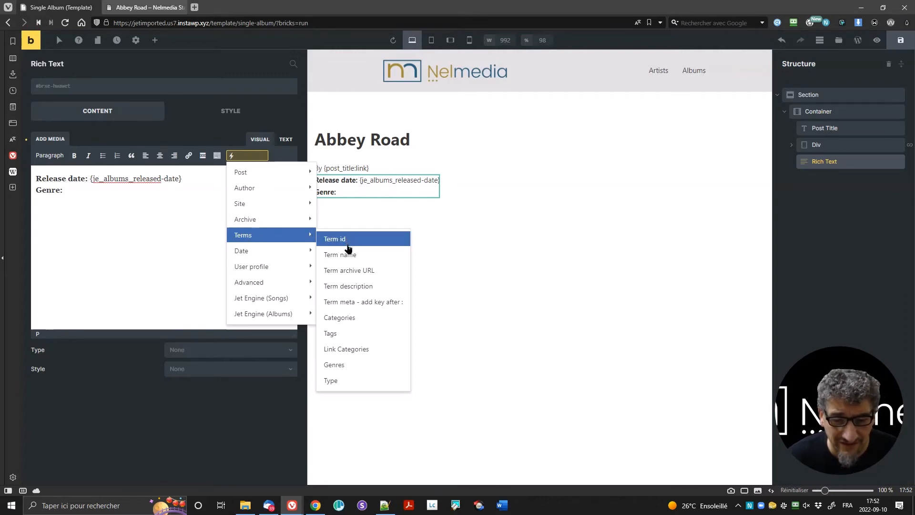
left_click(374, 365)
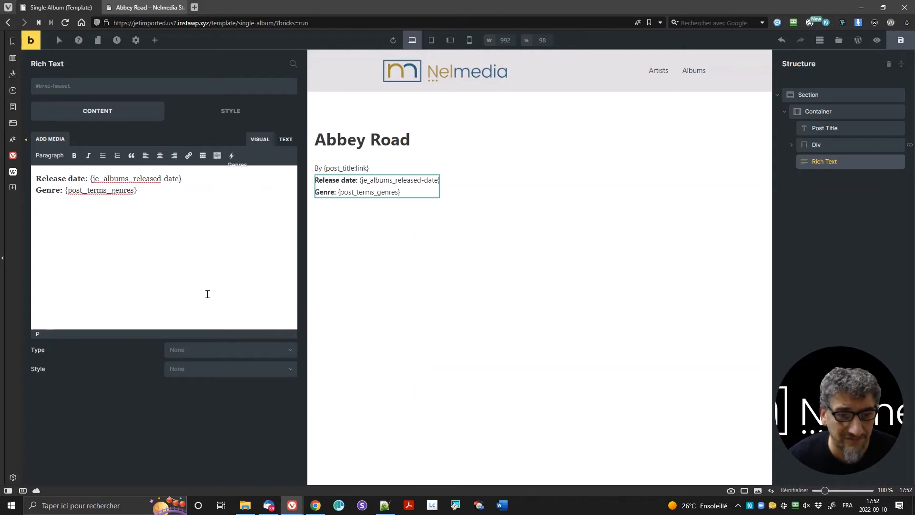
key("ctrl+s")
Step: Reload the Abbey Road page and inspect its release date, which shows September 10, 2022
left_click(146, 7)
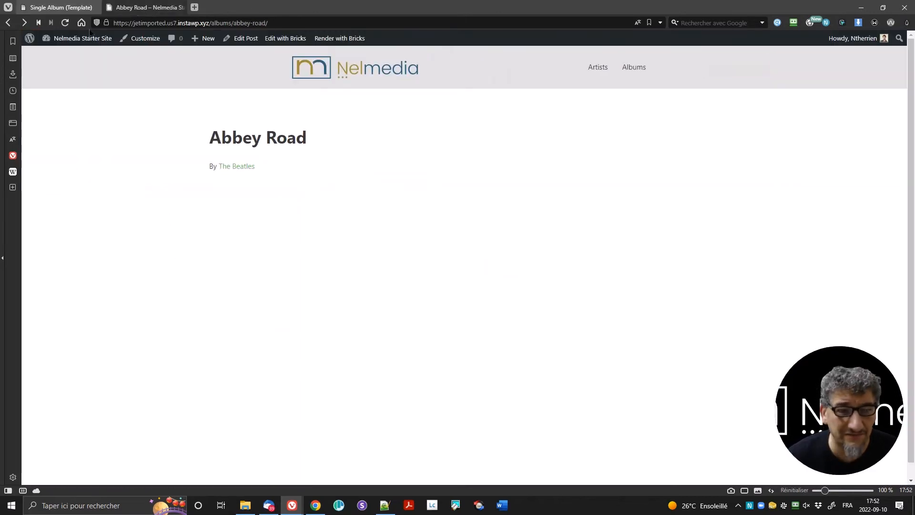
key("F5")
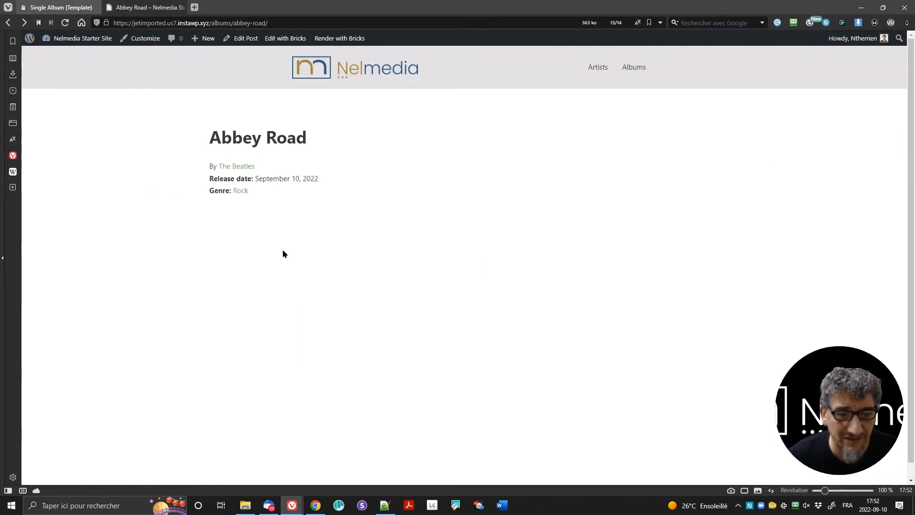
left_click_drag(253, 179, 330, 179)
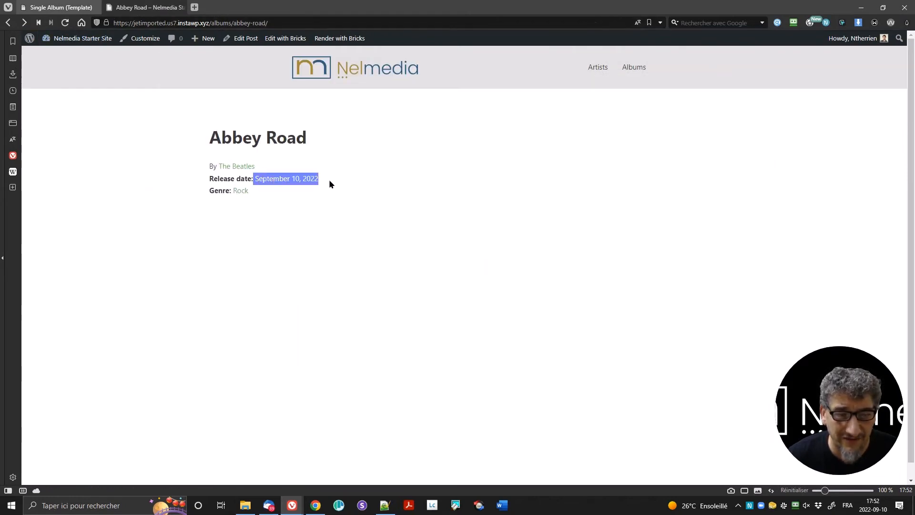
left_click(263, 192)
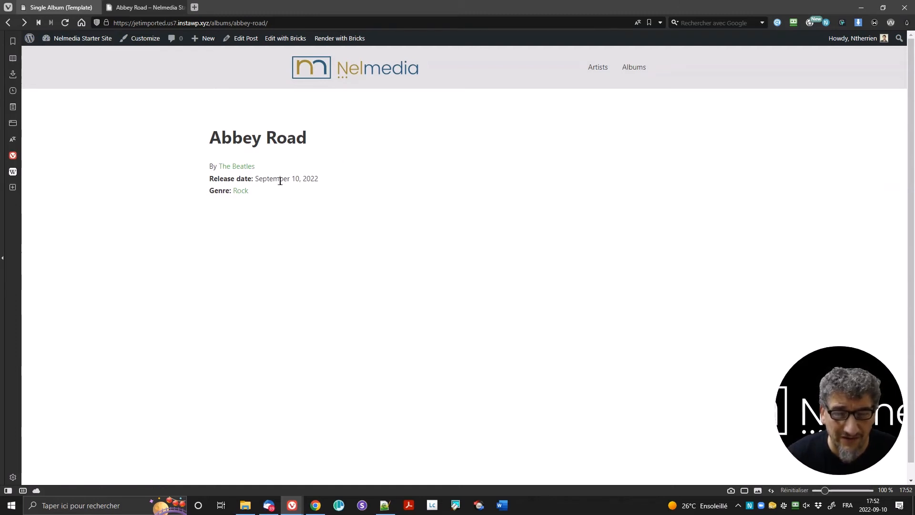
left_click_drag(256, 178, 335, 187)
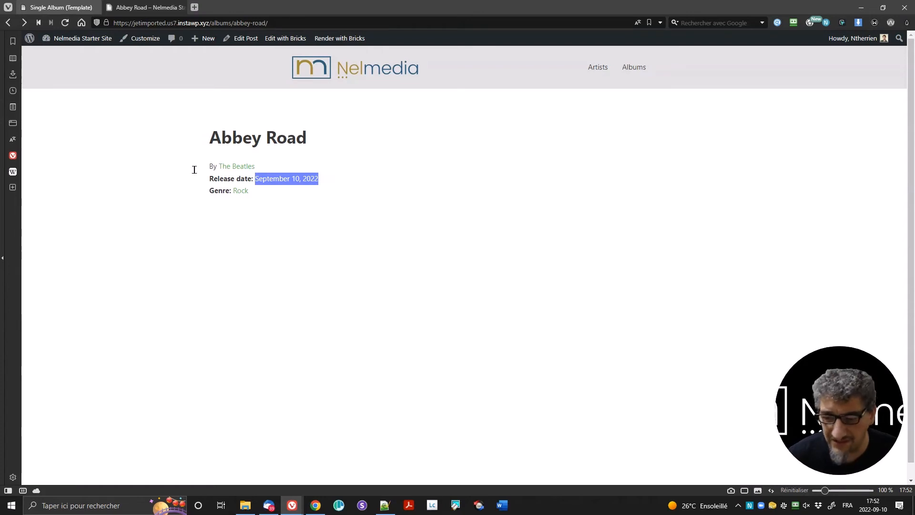
left_click(58, 7)
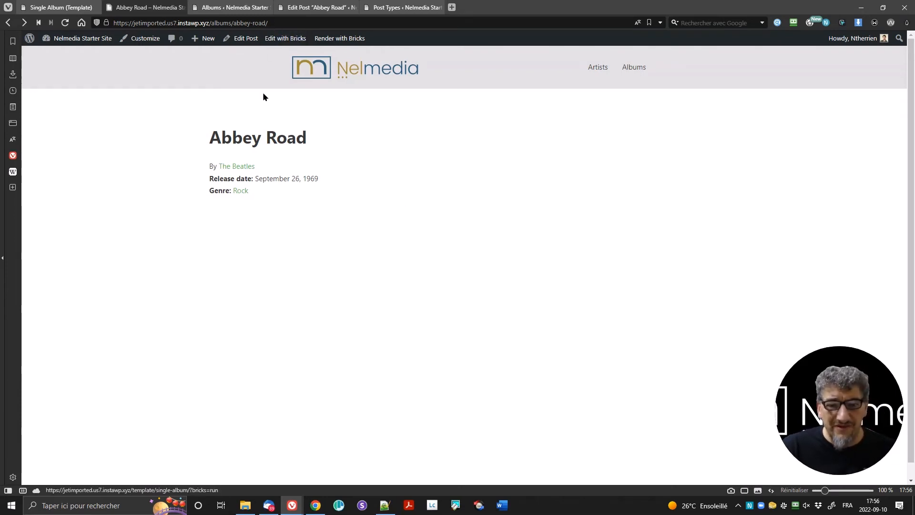
Step: Highlight the corrected Abbey Road release date, then go to the Albums post type settings
left_click_drag(255, 179, 331, 187)
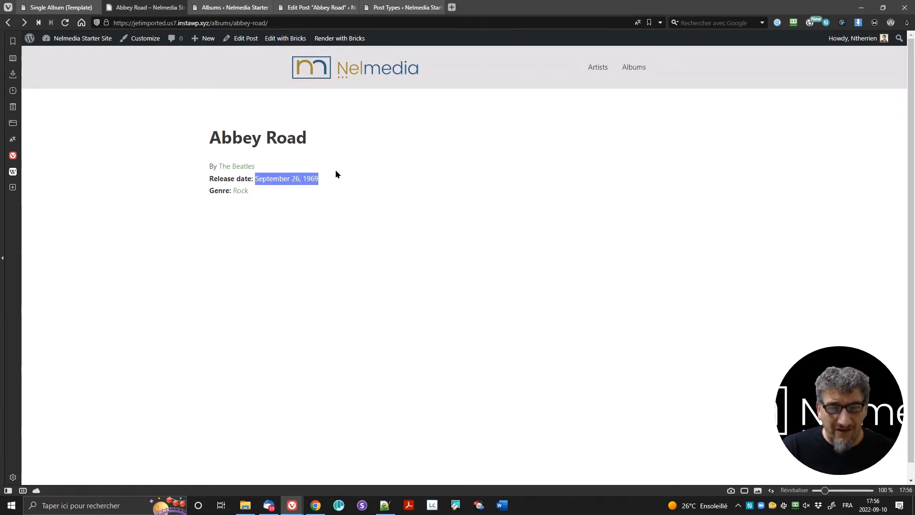
left_click(336, 170)
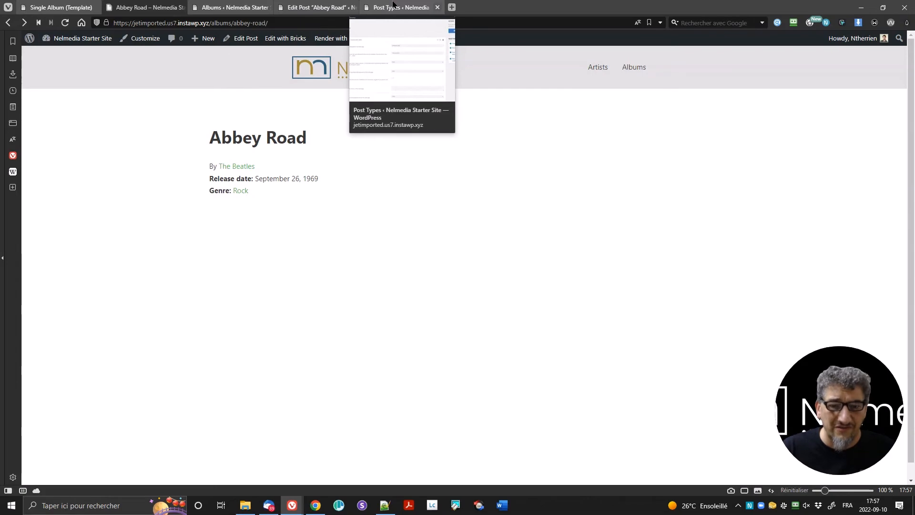
left_click(393, 5)
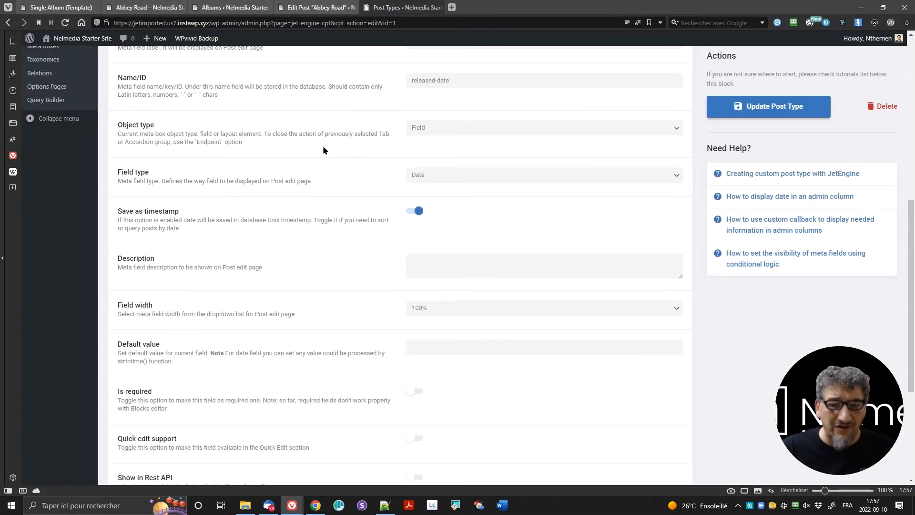
Step: Toggle the Released Date field's 'Save as timestamp' off and back on, leaving it enabled
scroll(312, 204, "up", 8)
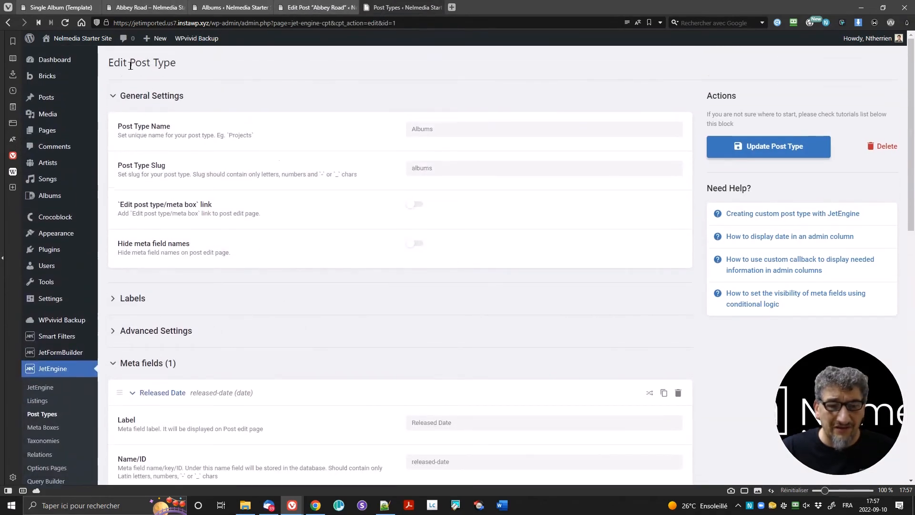
scroll(380, 153, "down", 6)
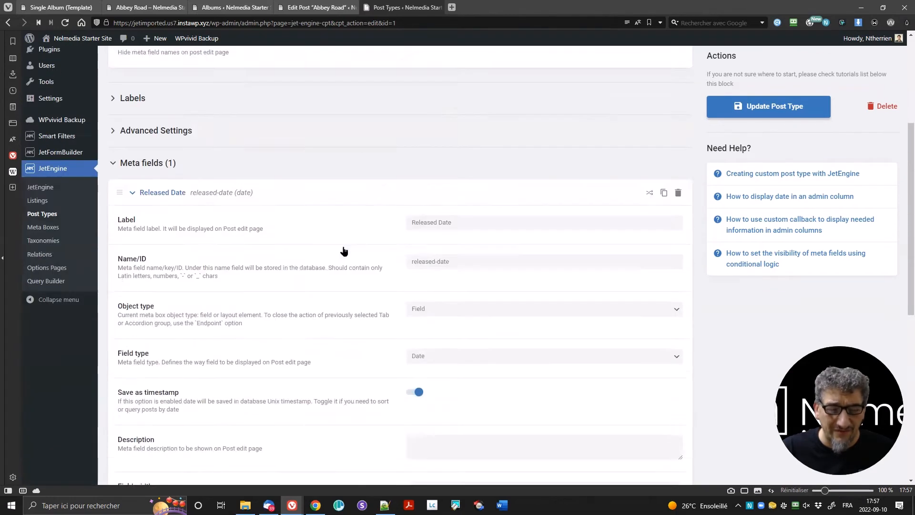
left_click(412, 310)
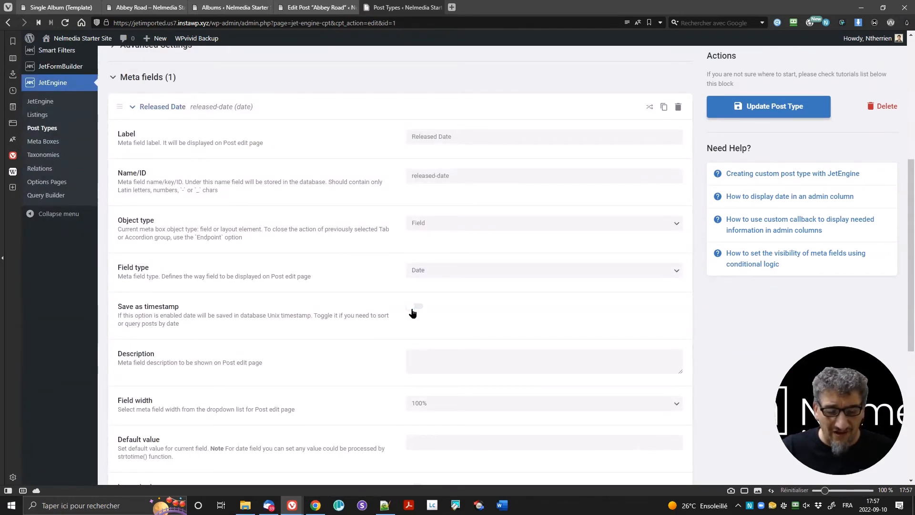
left_click(412, 309)
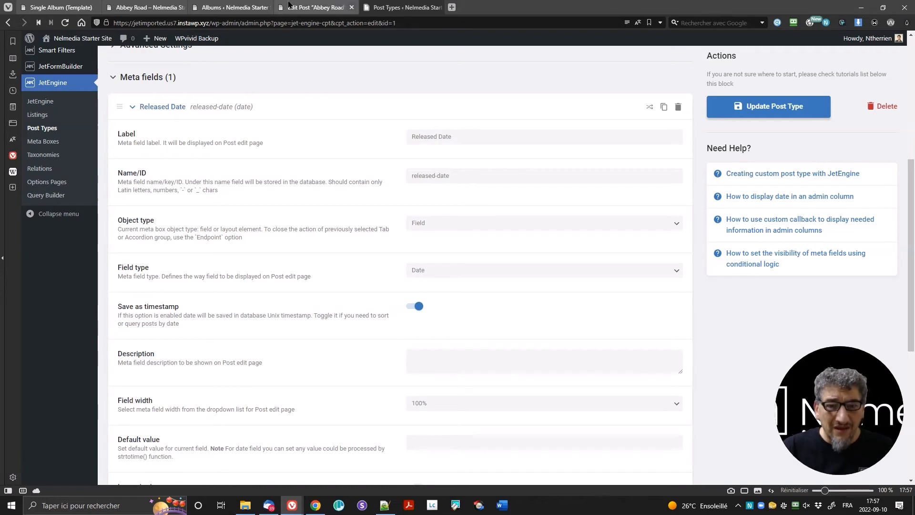
left_click(317, 7)
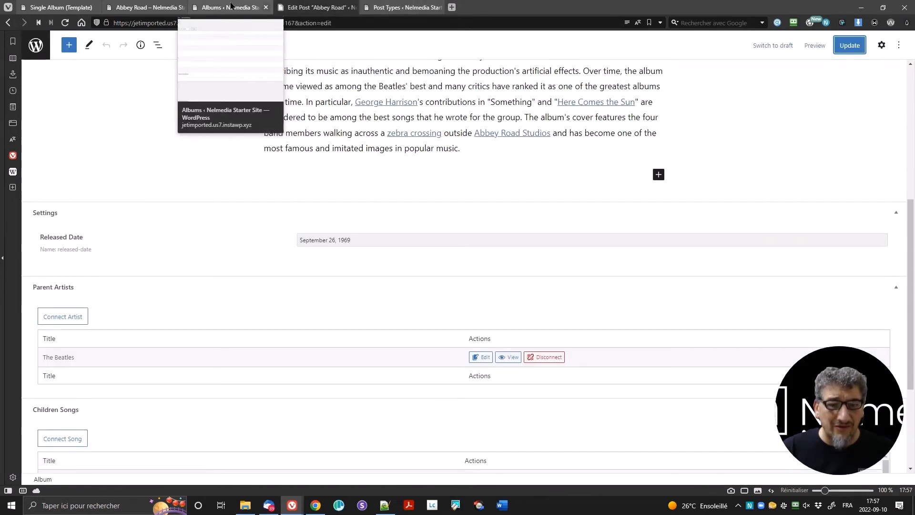
Step: From the Abbey Road page, open the albums archive and then the Come On Over page
left_click(127, 6)
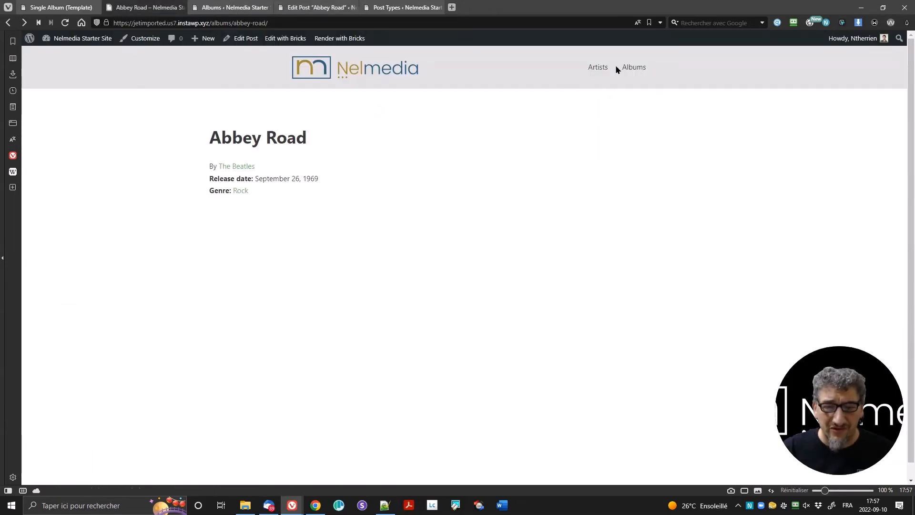
left_click(632, 68)
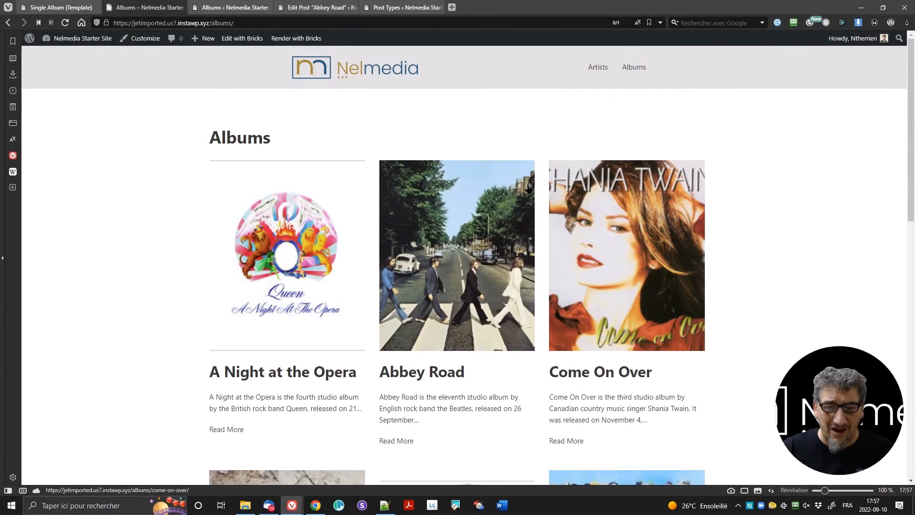
left_click(615, 256)
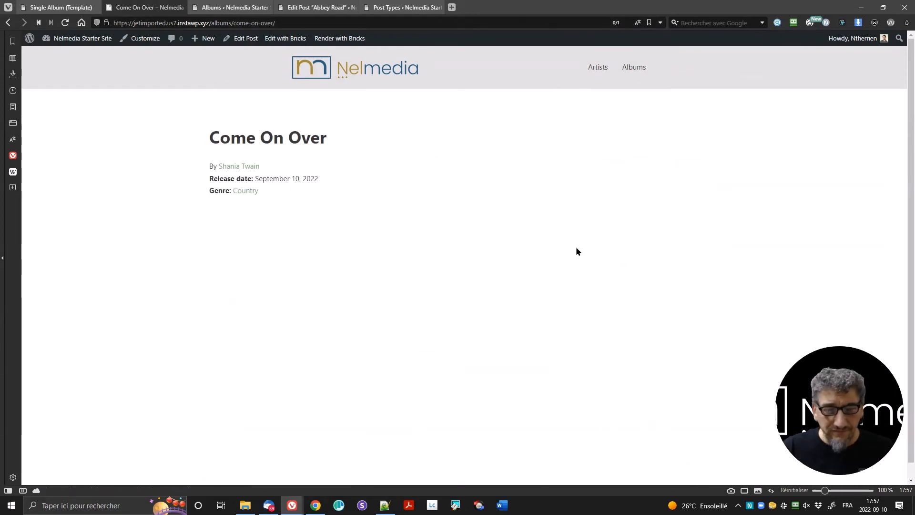
Step: Re-save the Come On Over album from its admin edit screen
key("ctrl+Tab")
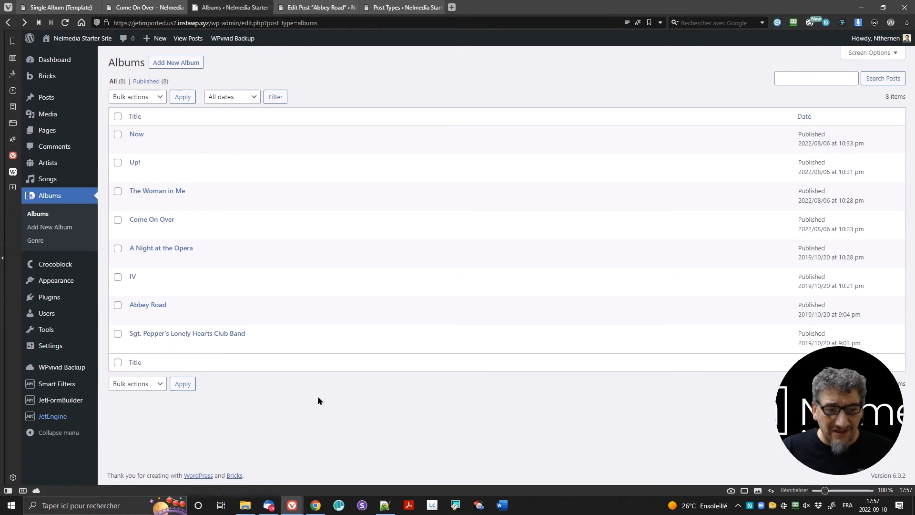
left_click(158, 221)
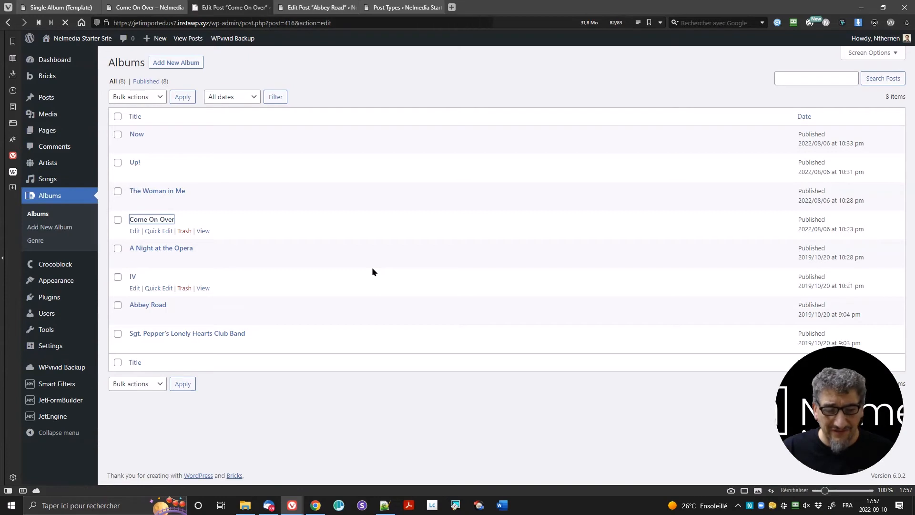
scroll(452, 286, "down", 8)
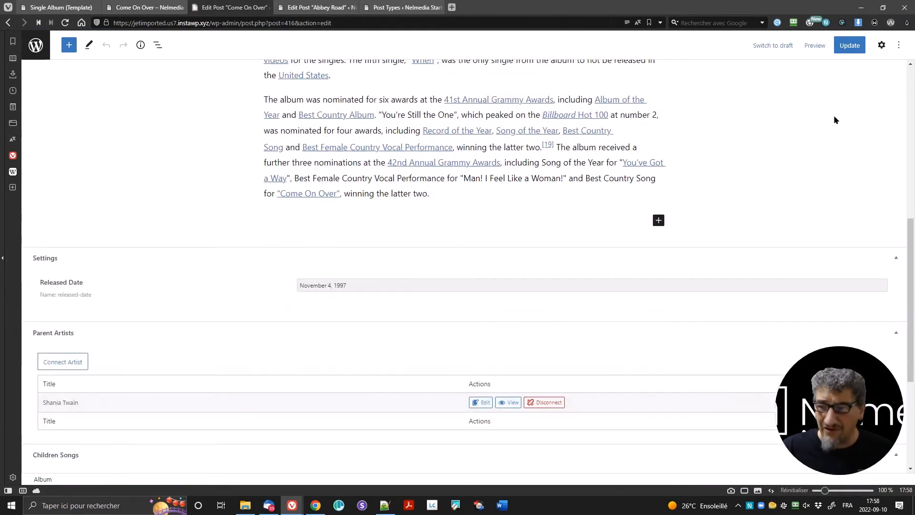
left_click(849, 45)
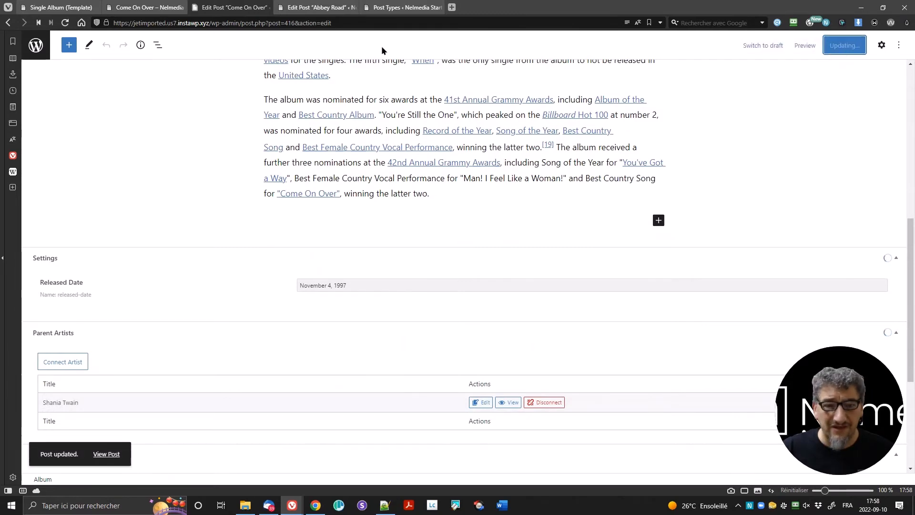
Step: Reload the Come On Over page to verify the date, then close the Abbey Road editor
left_click(400, 7)
left_click(317, 7)
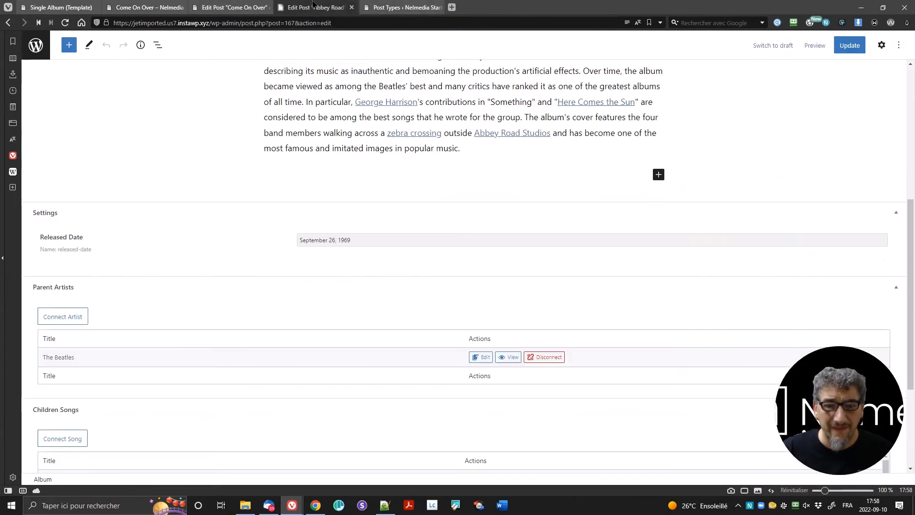
left_click(143, 7)
left_click(64, 22)
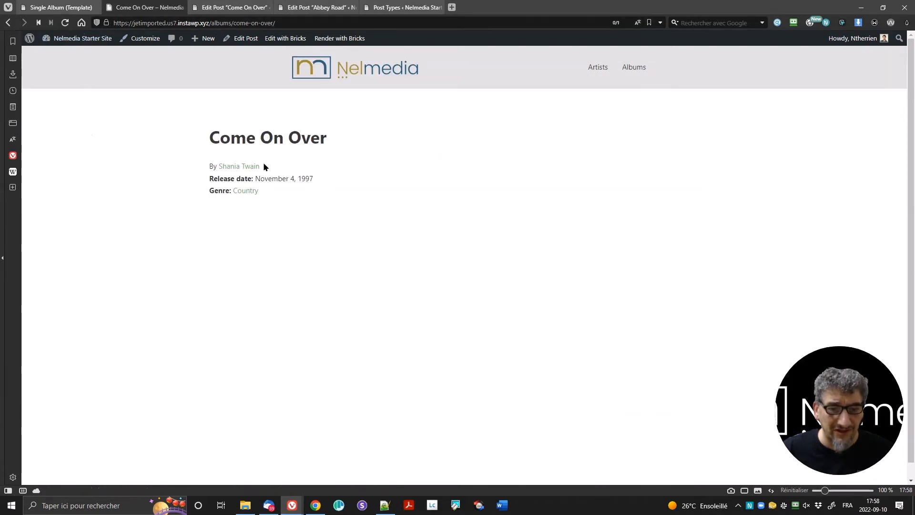
left_click(232, 7)
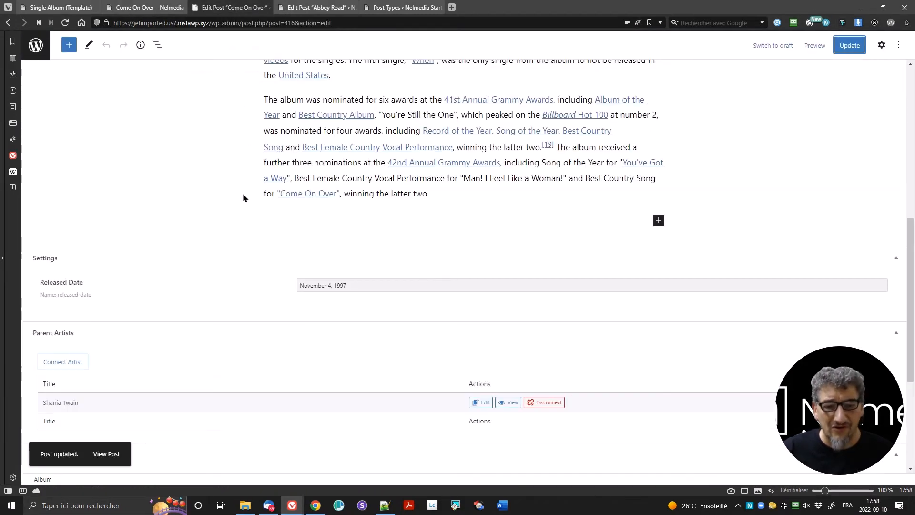
left_click(305, 7)
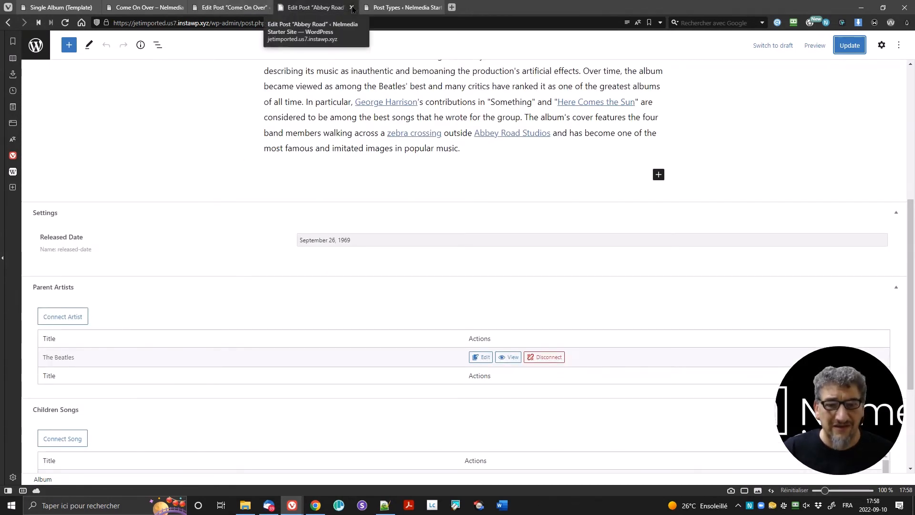
left_click(352, 7)
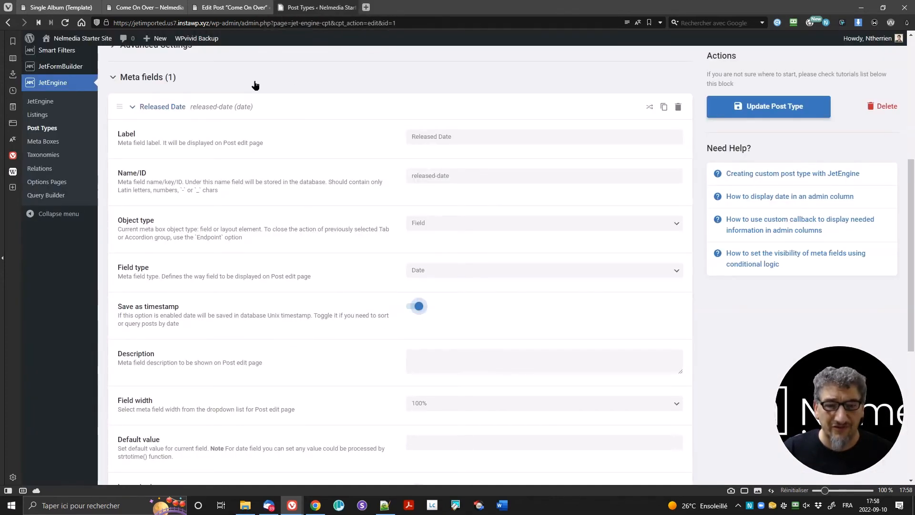
Step: Confirm Come On Over shows November 4, 1997, close the admin tabs, and return to the archive
left_click(145, 7)
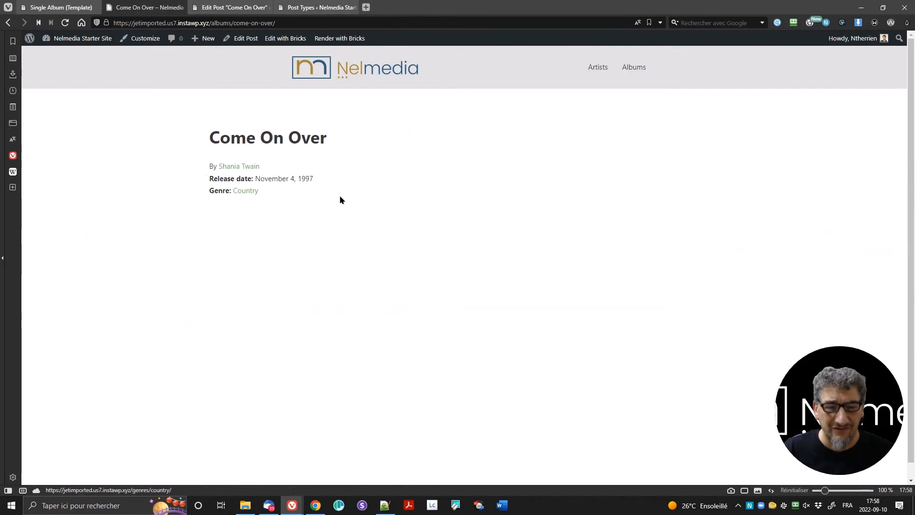
left_click_drag(255, 178, 334, 180)
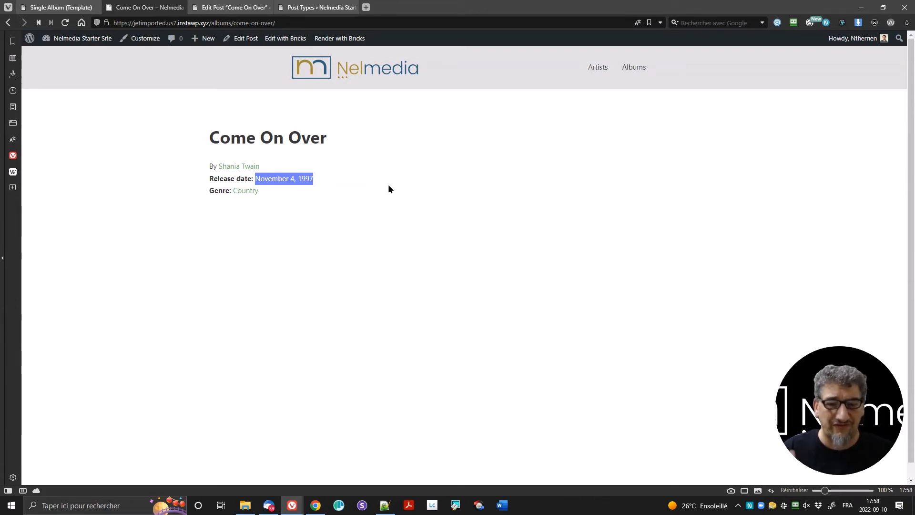
left_click(317, 7)
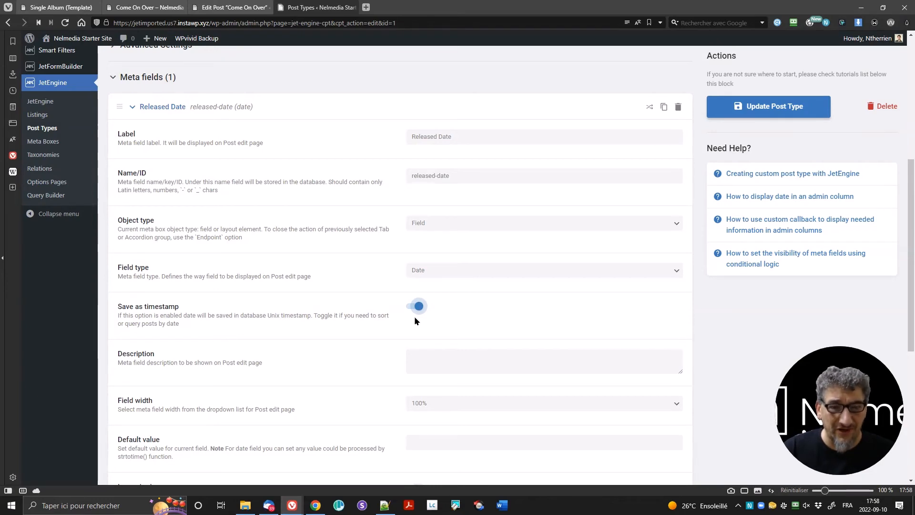
left_click(350, 7)
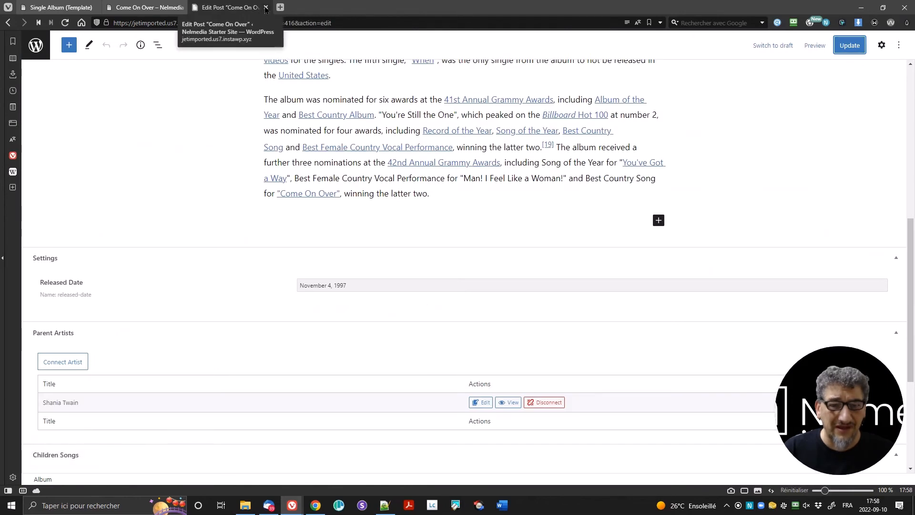
left_click(266, 7)
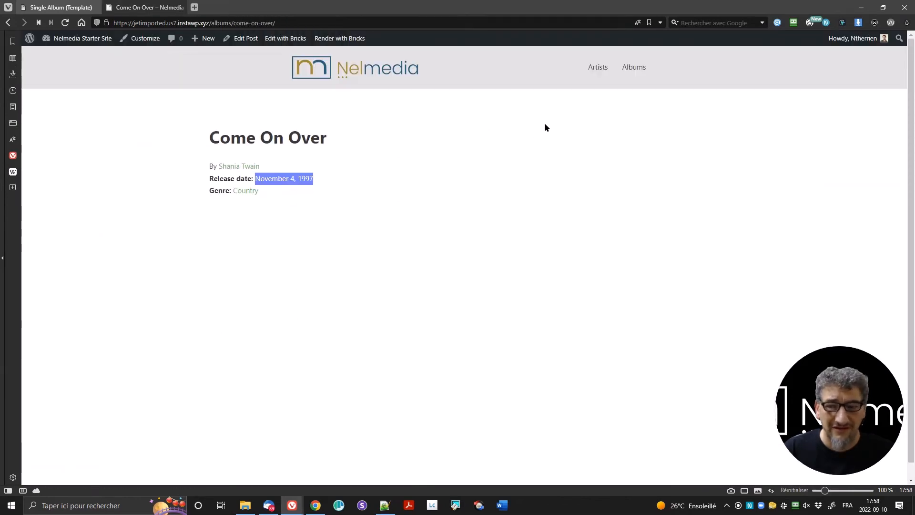
key("alt+Left")
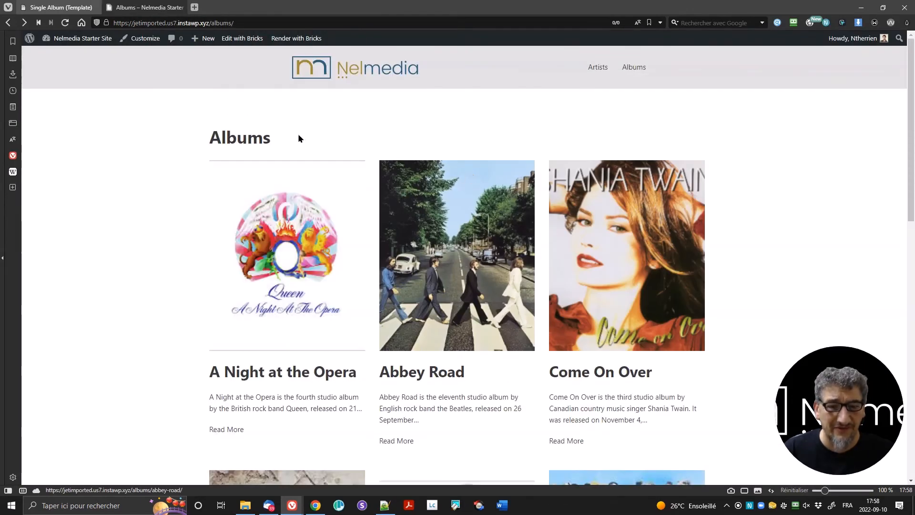
Step: Reload Abbey Road, follow its Rock genre link, and reopen Abbey Road from the Rock archive
key("alt+Left")
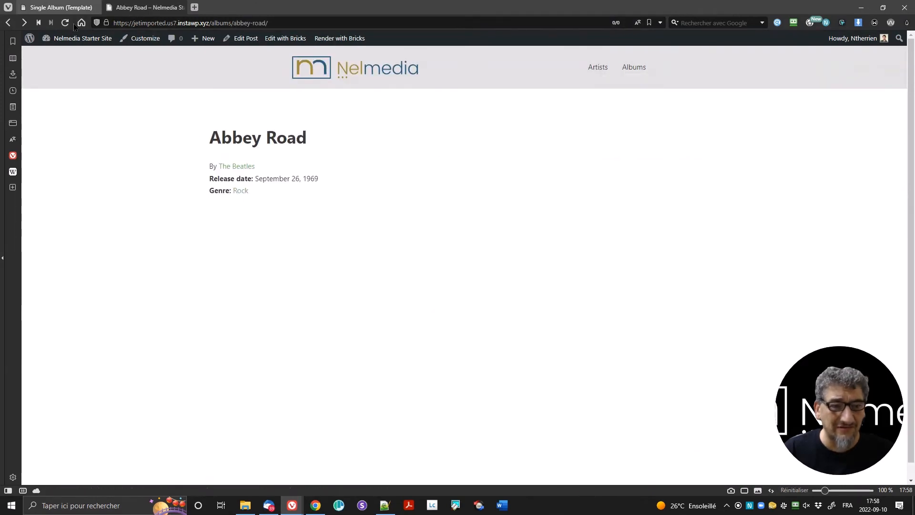
left_click(65, 23)
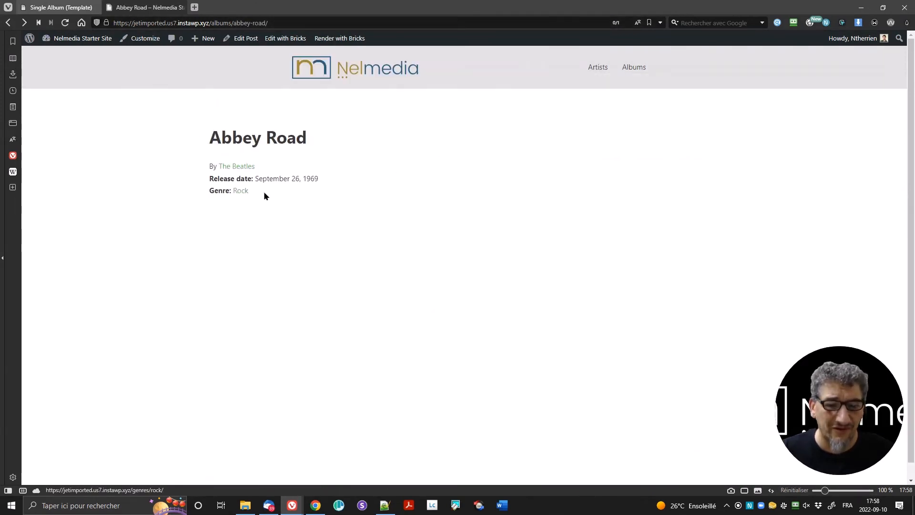
left_click(65, 7)
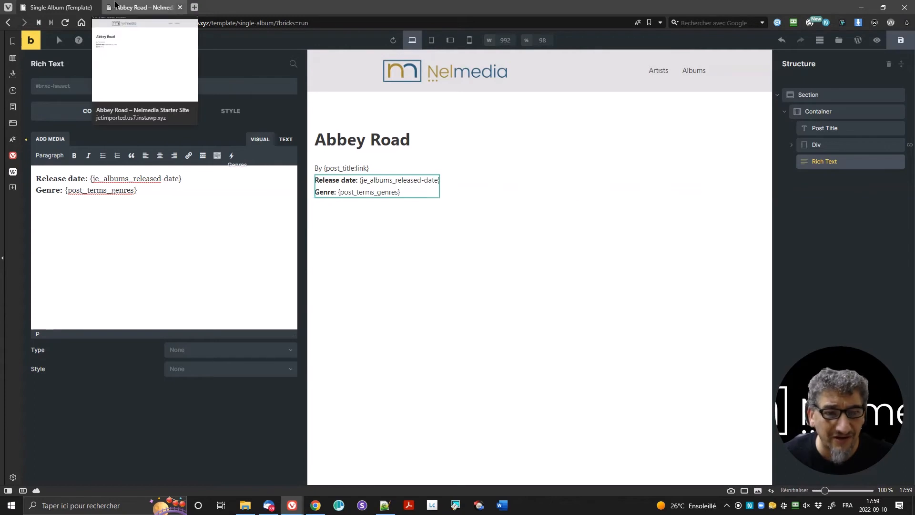
left_click(143, 7)
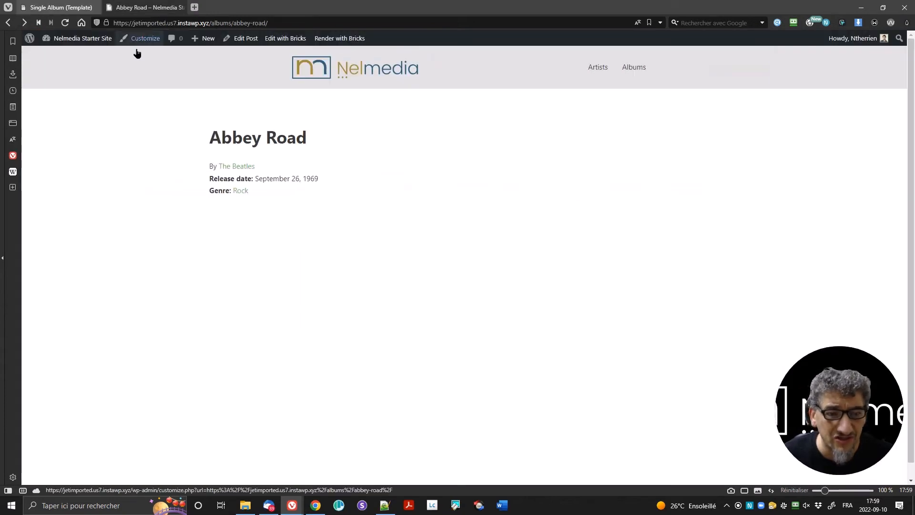
left_click(242, 192)
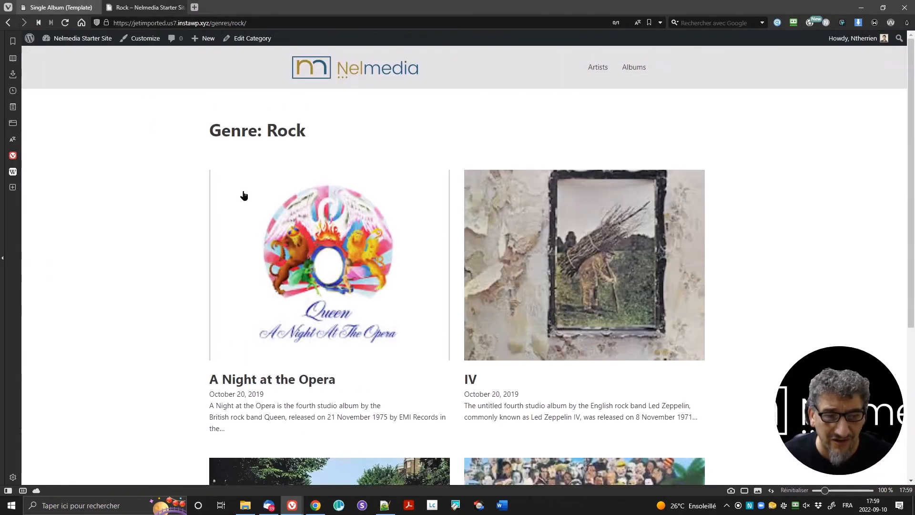
scroll(376, 210, "down", 5)
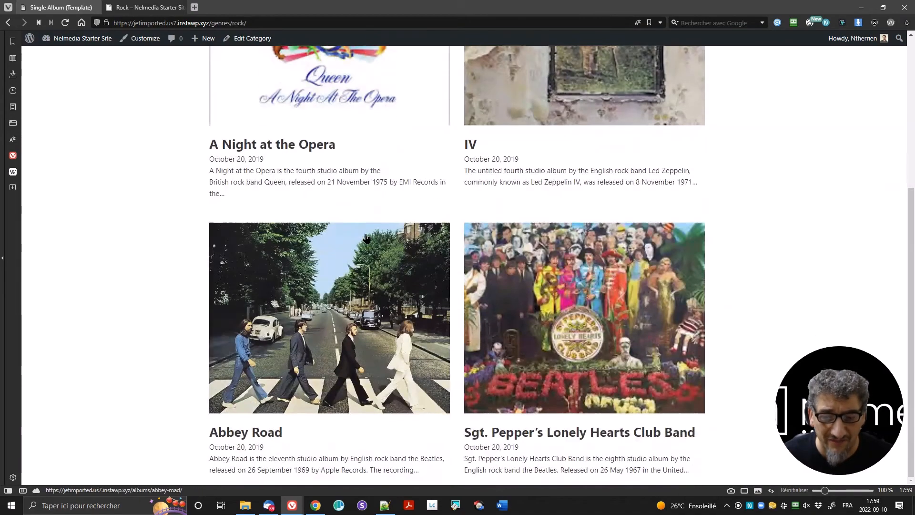
left_click(366, 238)
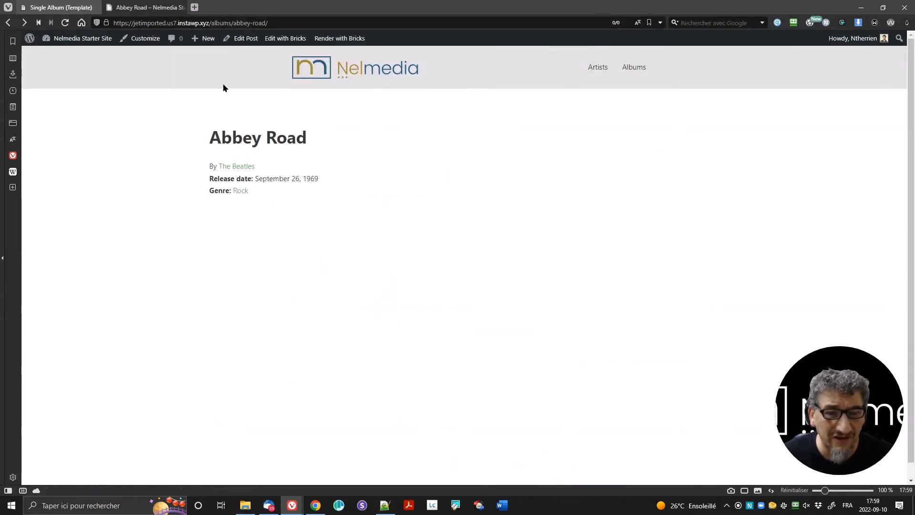
left_click(57, 7)
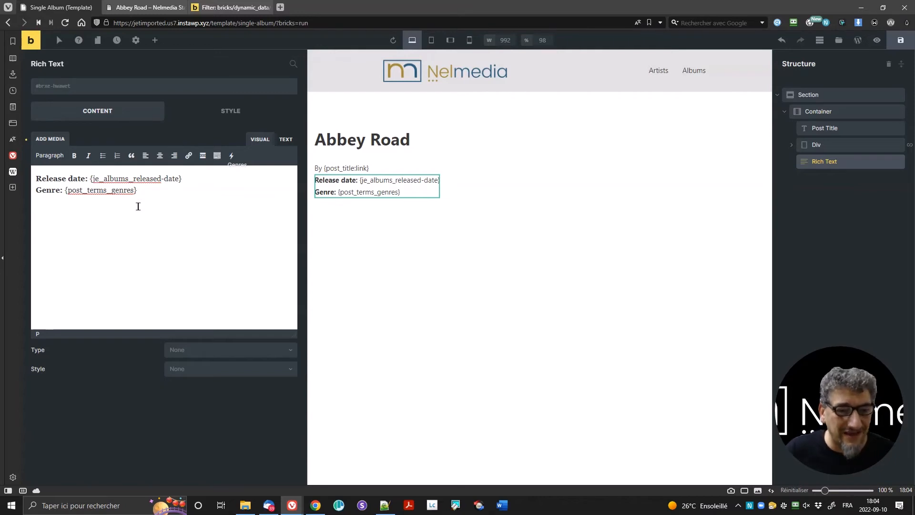
left_click(219, 7)
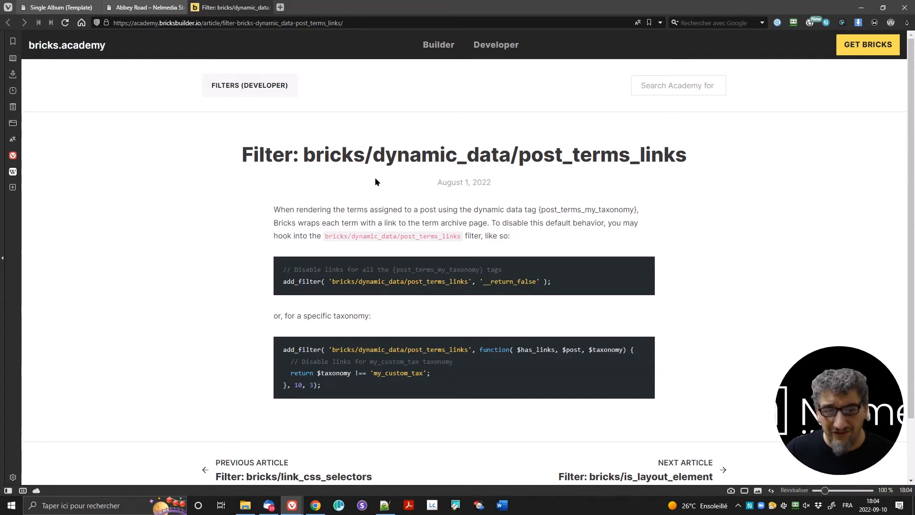
left_click_drag(285, 281, 557, 282)
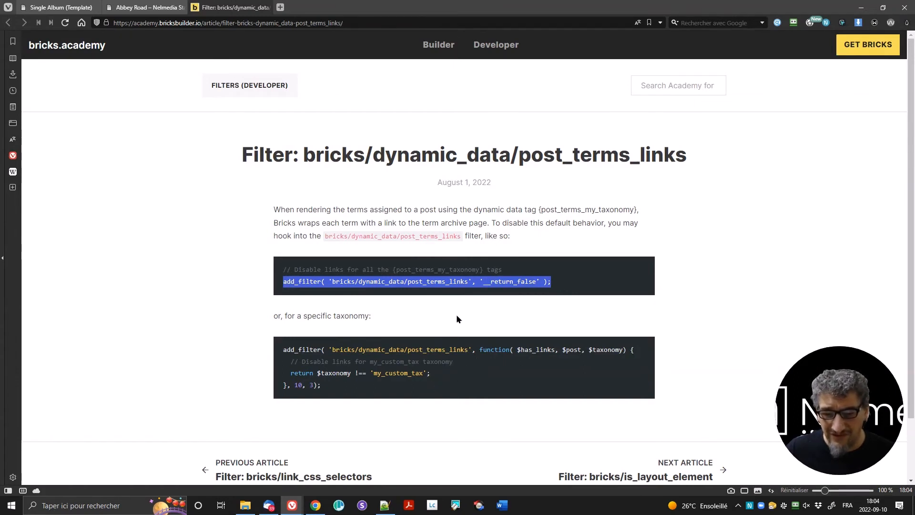
left_click(444, 308)
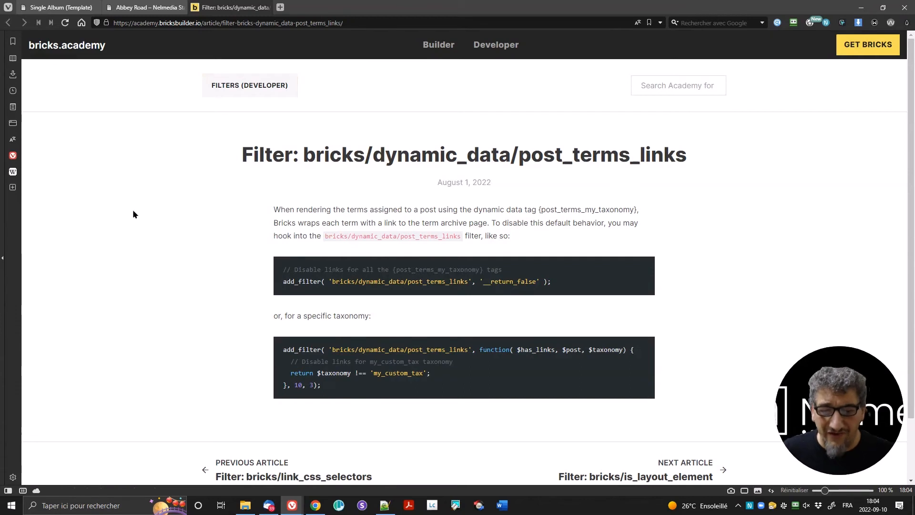
left_click(60, 8)
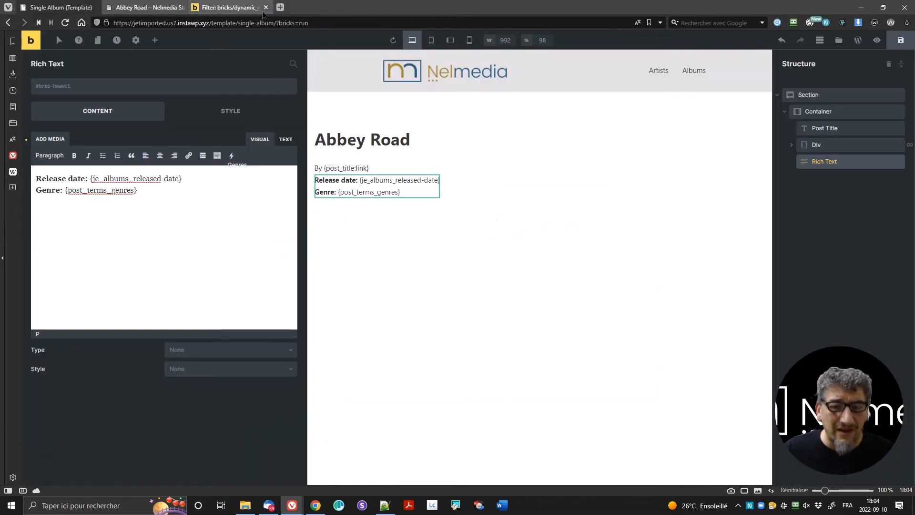
Step: Add a Post Content element below the genre line
left_click(266, 8)
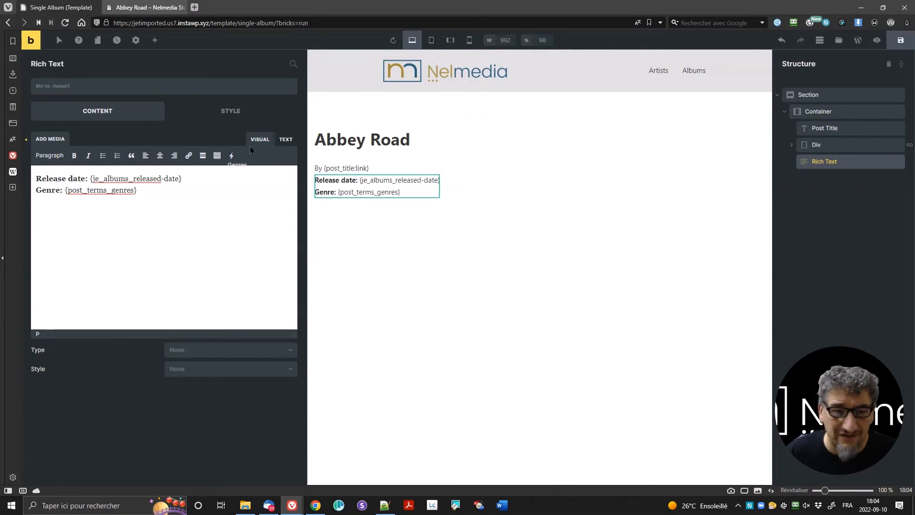
left_click(154, 48)
left_click_drag(125, 168, 270, 197)
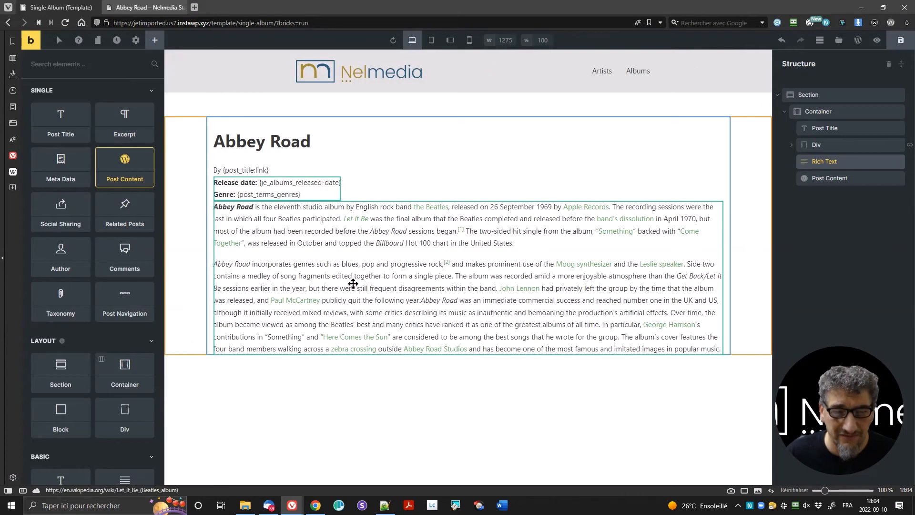
left_click(347, 224)
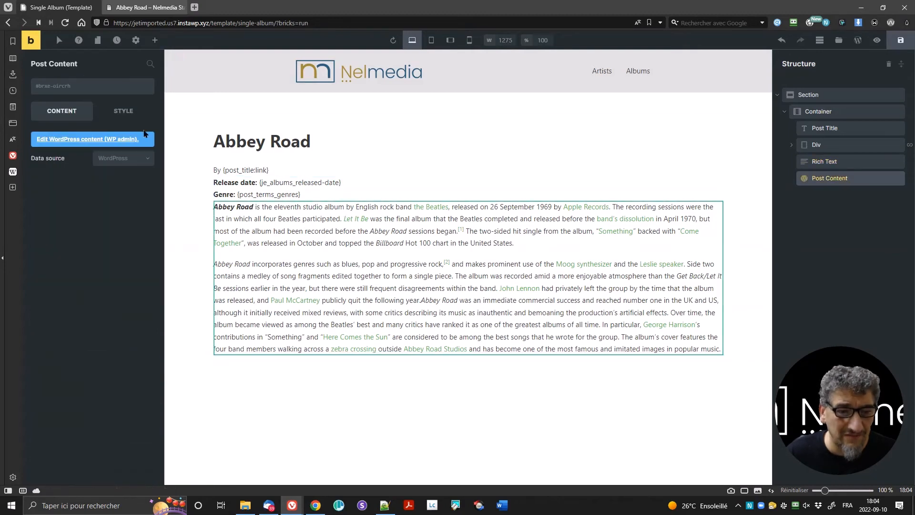
Step: Give the Post Content a 25 px top margin and 50 px bottom margin
left_click(132, 120)
left_click(46, 198)
type("25")
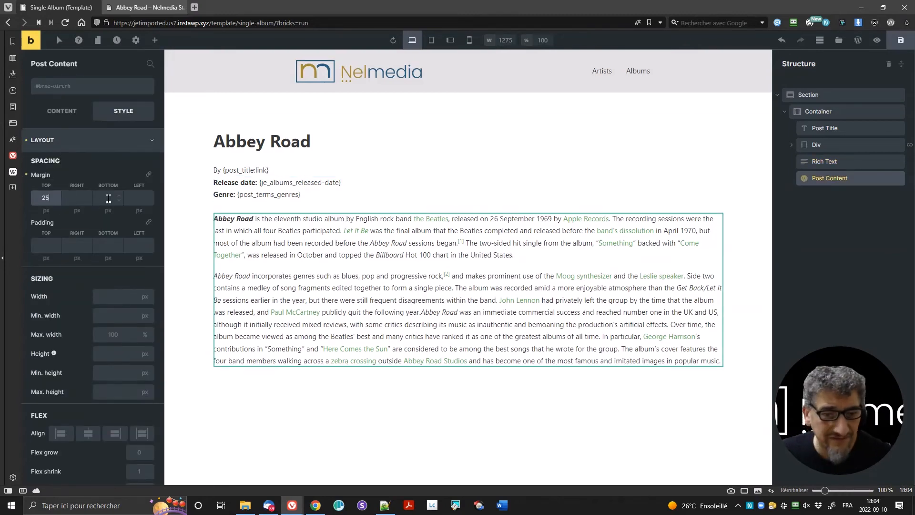
left_click(107, 198)
type("25")
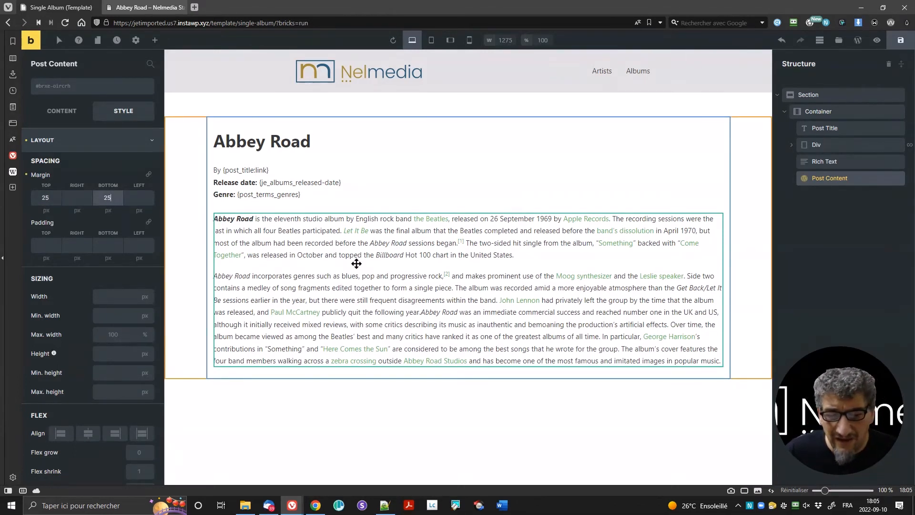
key("ctrl+a")
type("5")
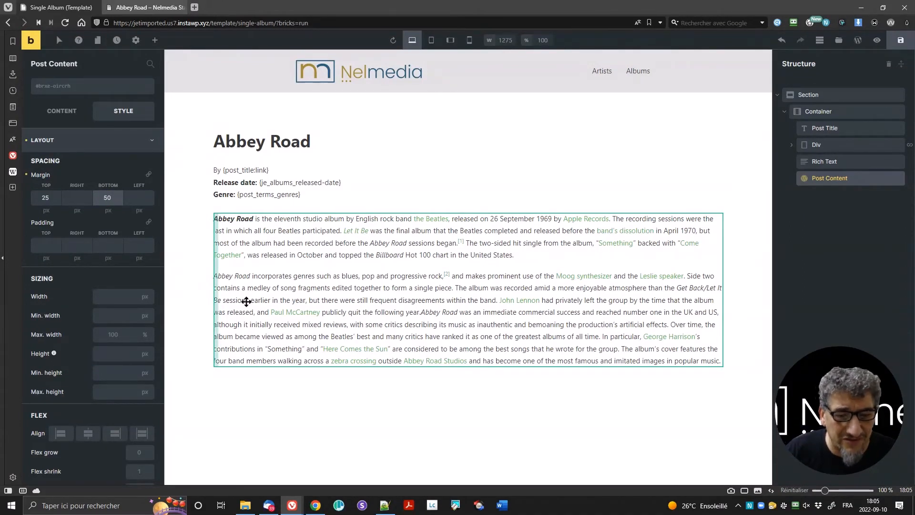
Step: Drag a Heading element onto the canvas below the Post Content
left_click(155, 40)
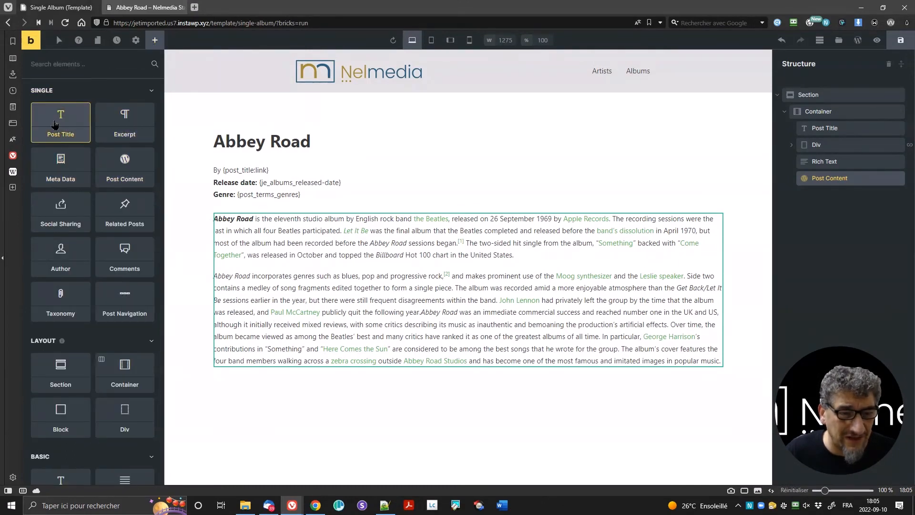
scroll(67, 285, "down", 4)
left_click_drag(65, 299, 260, 376)
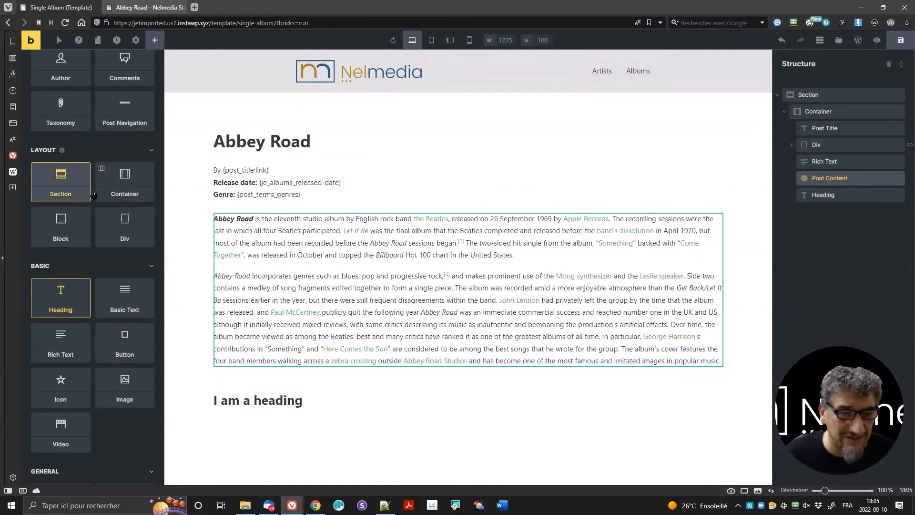
Step: Retitle the new heading 'Songs of the album' and make it an h2 with a 25 px bottom margin
left_click(820, 197)
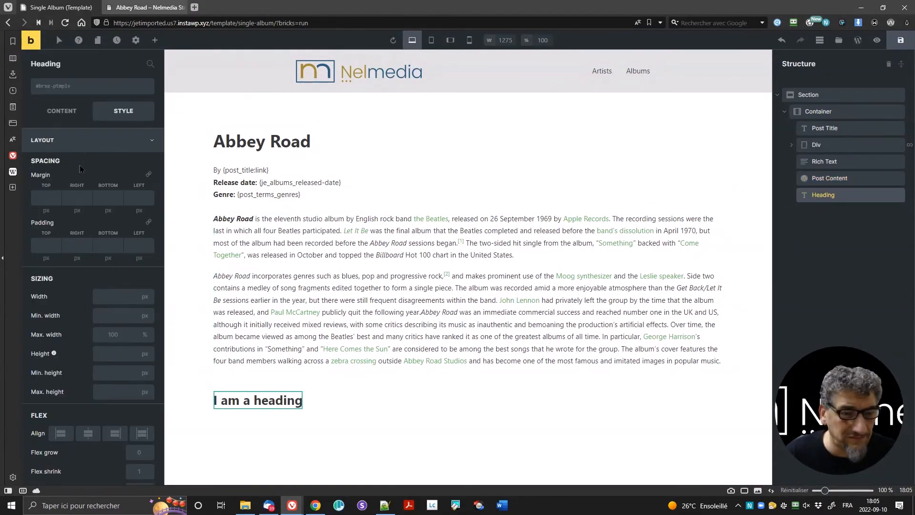
left_click(66, 112)
triple_click(90, 142)
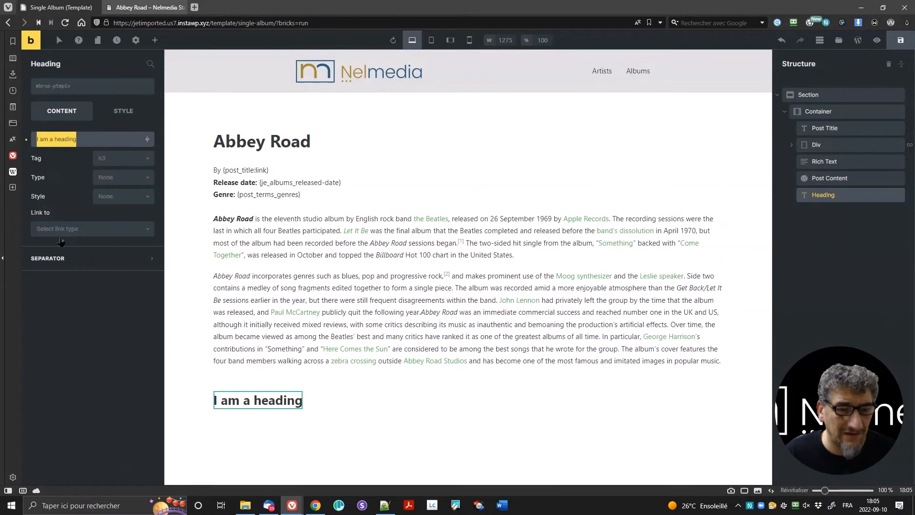
type("Songs of")
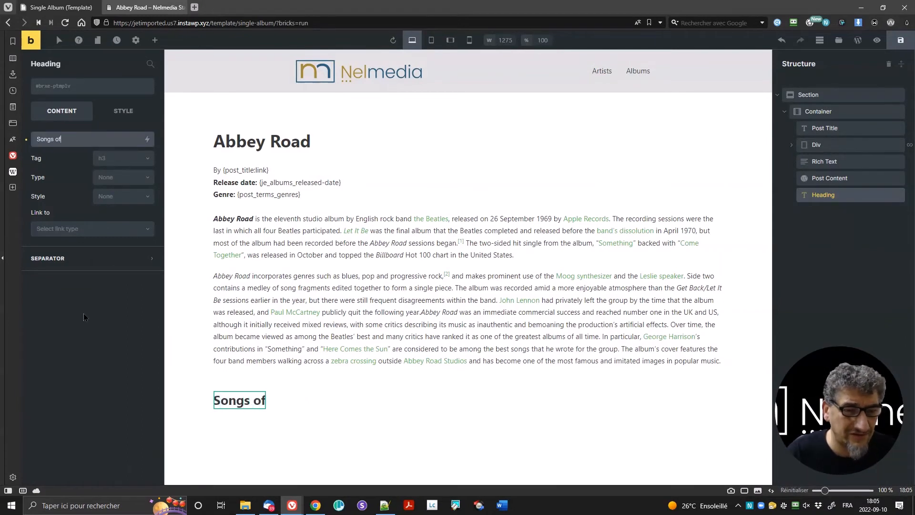
type(" the album")
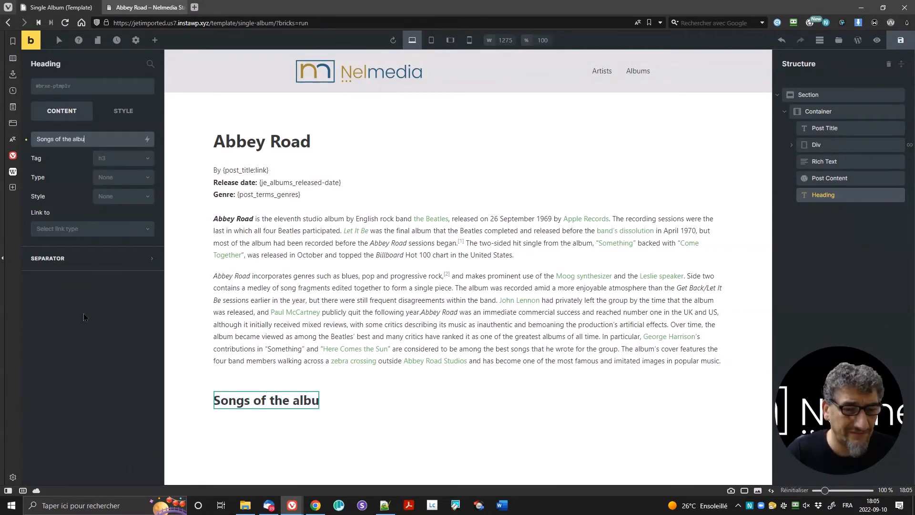
left_click(113, 161)
left_click(123, 190)
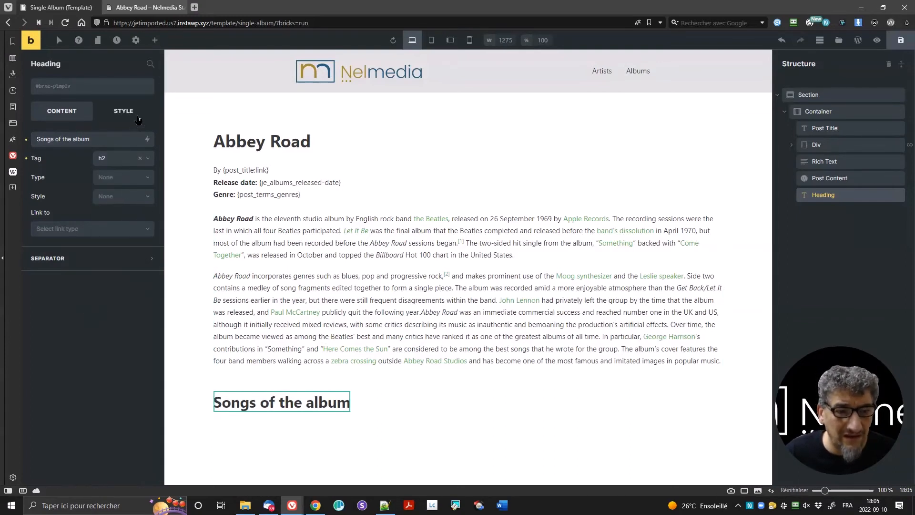
left_click(123, 110)
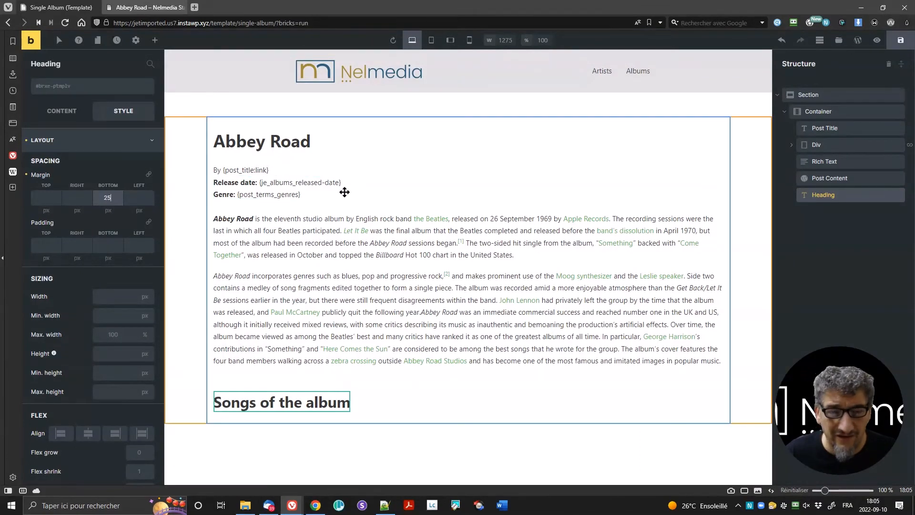
left_click(143, 7)
Step: Save the Single Album template in the builder
mouse_move(62, 37)
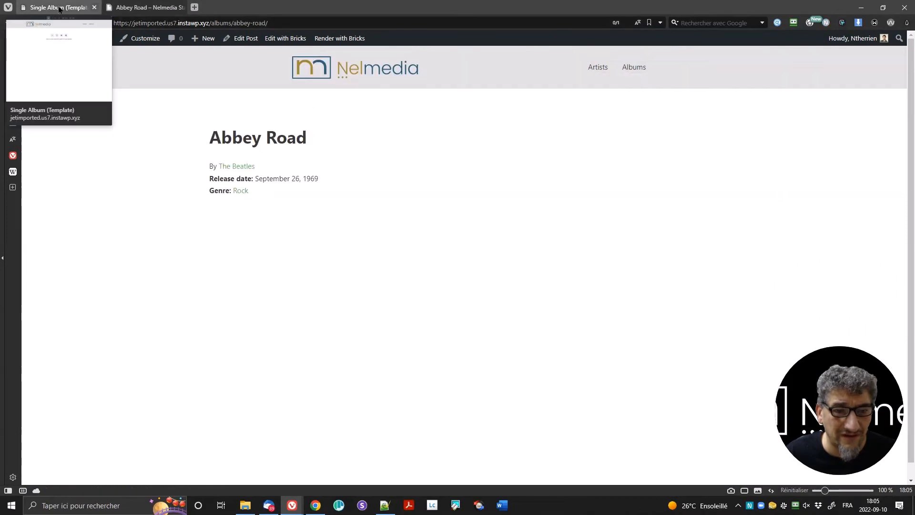
left_click(61, 7)
left_click(900, 40)
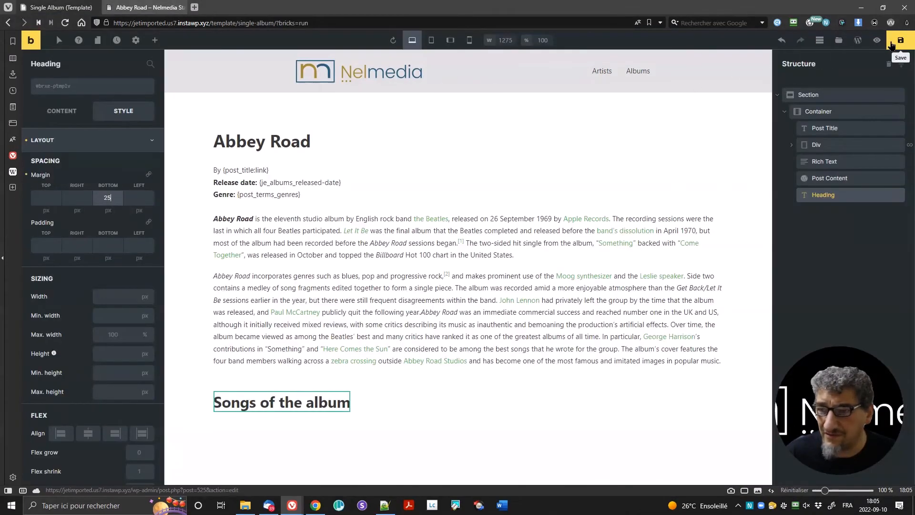
Step: Reload the Abbey Road album page to confirm the post content and new heading appear
left_click(138, 8)
key("F5")
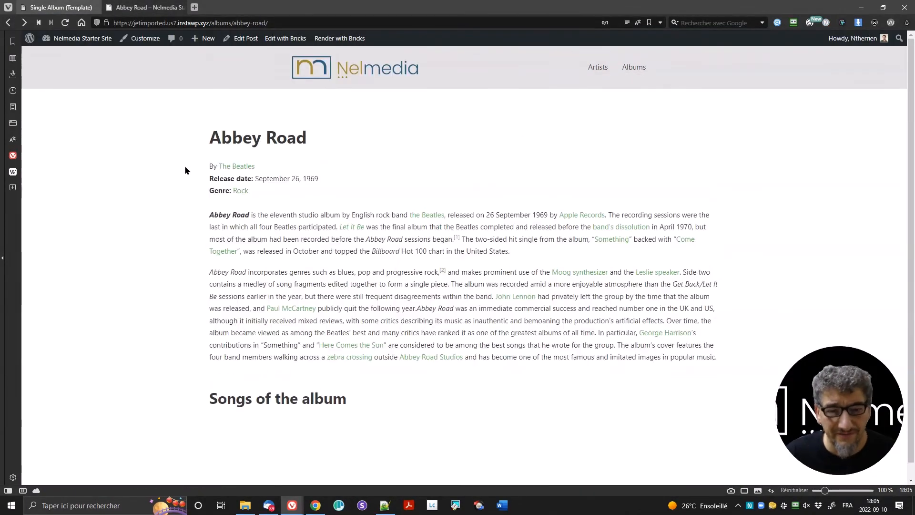
scroll(265, 414, "down", 1)
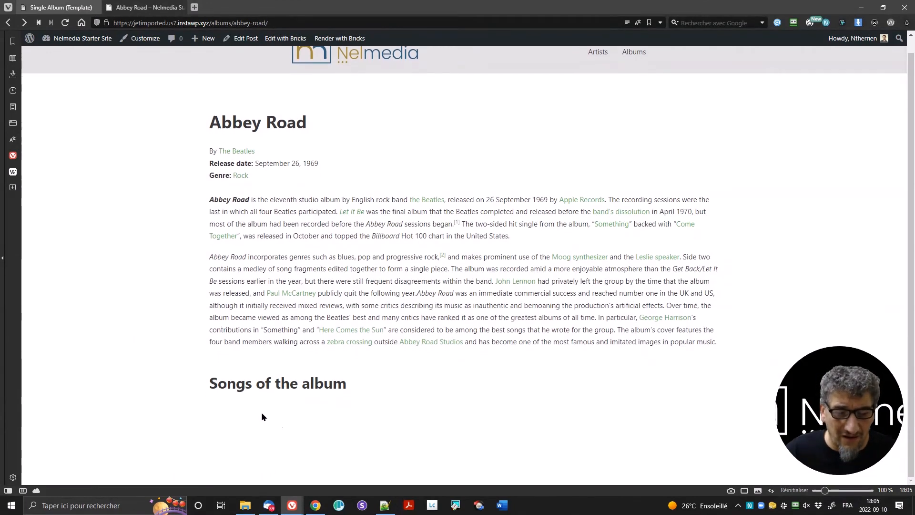
left_click(56, 7)
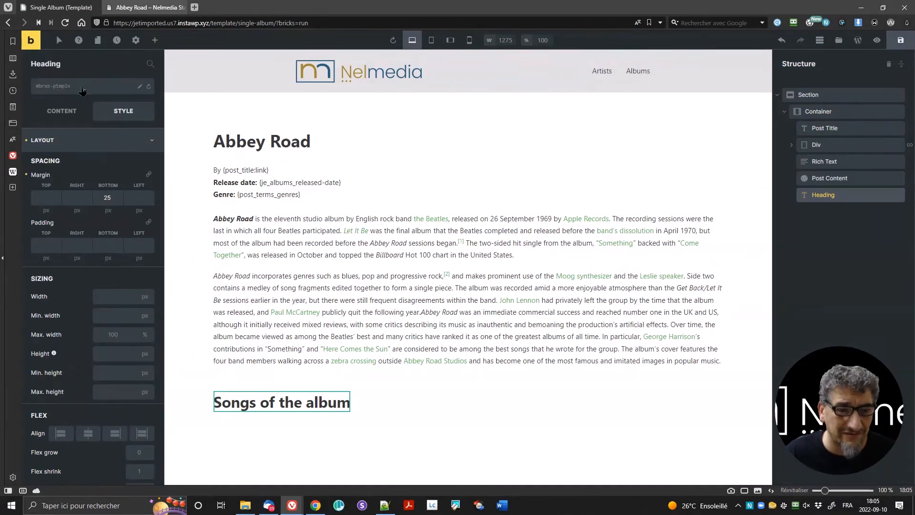
Step: Insert an empty Block into the container, right after the 'Songs of the album' heading
left_click(79, 112)
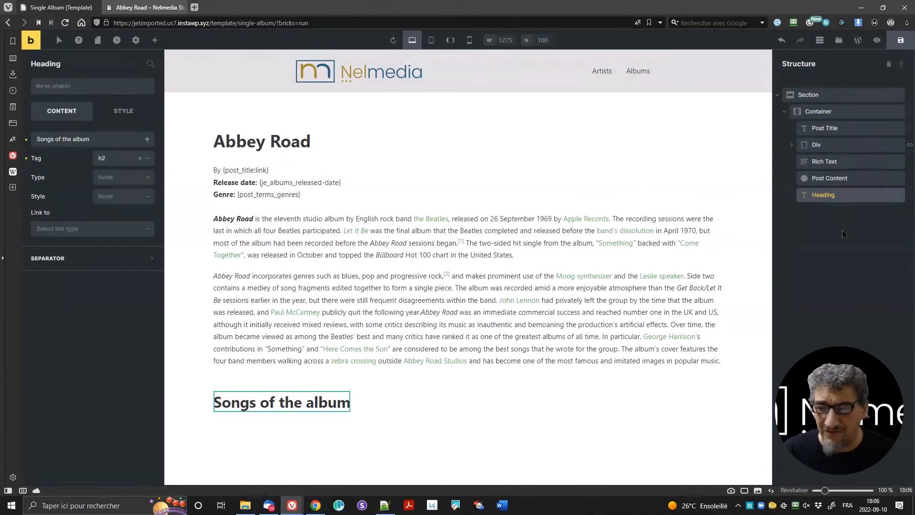
left_click(156, 42)
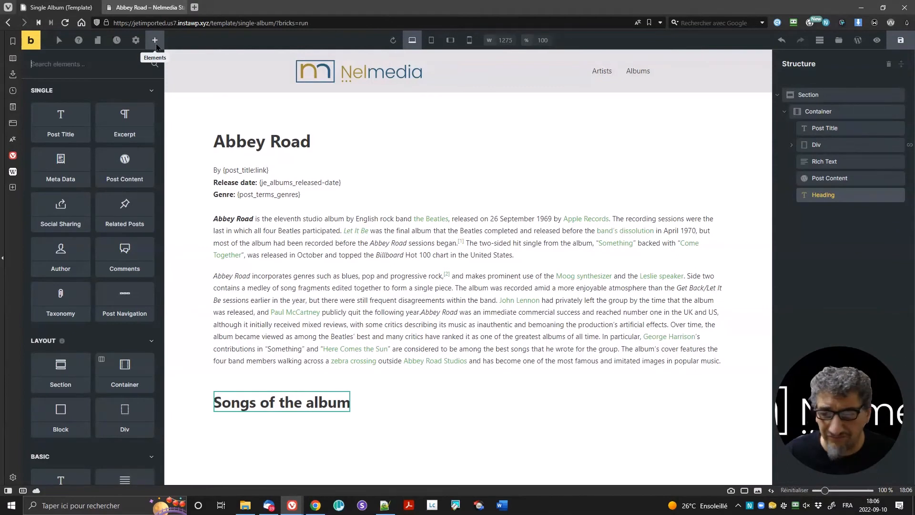
right_click(850, 198)
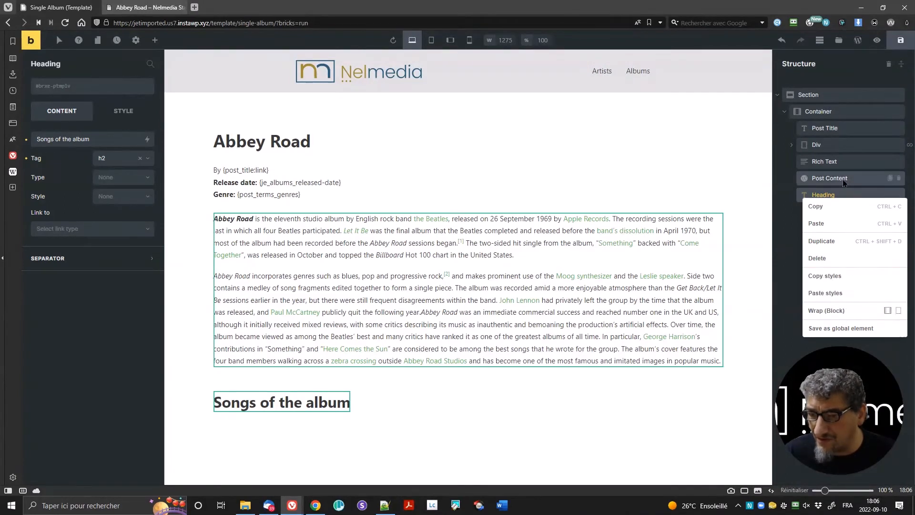
left_click(820, 112)
right_click(820, 115)
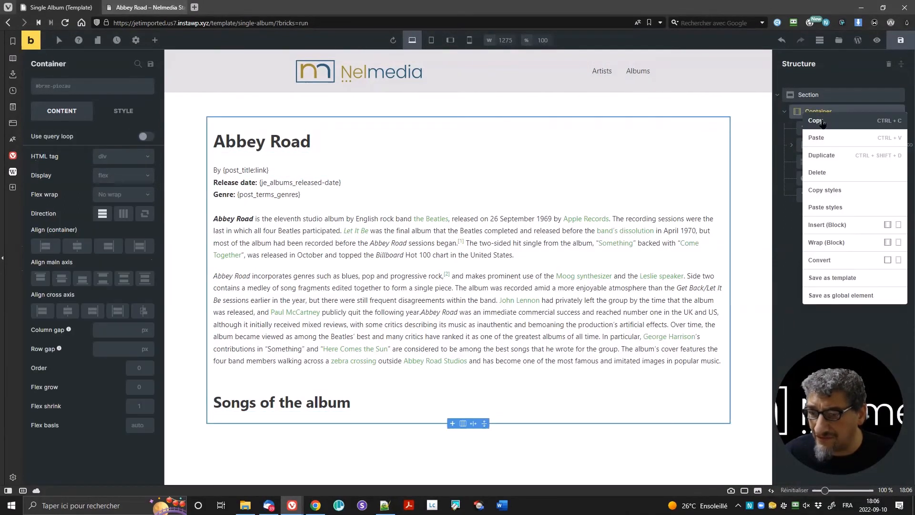
left_click(847, 227)
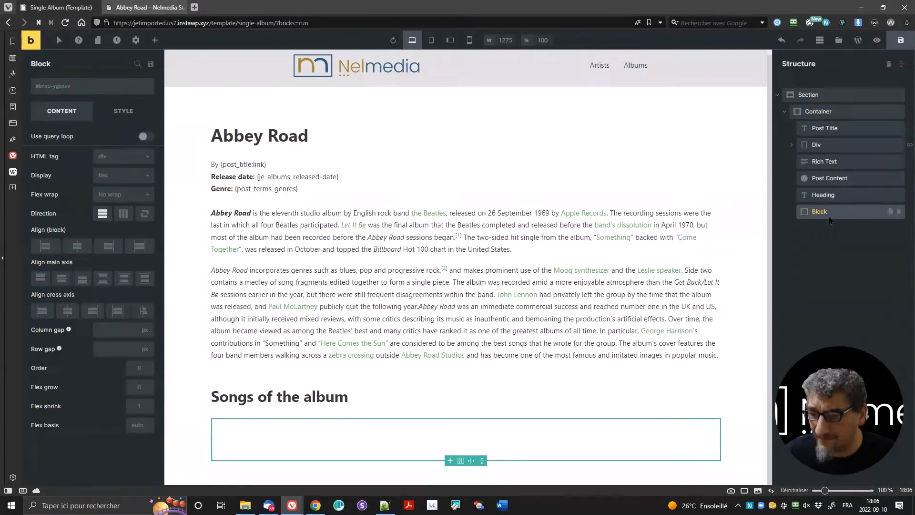
Step: Turn on the block's query loop with query type JE Relation: Albums-Songs
left_click(144, 137)
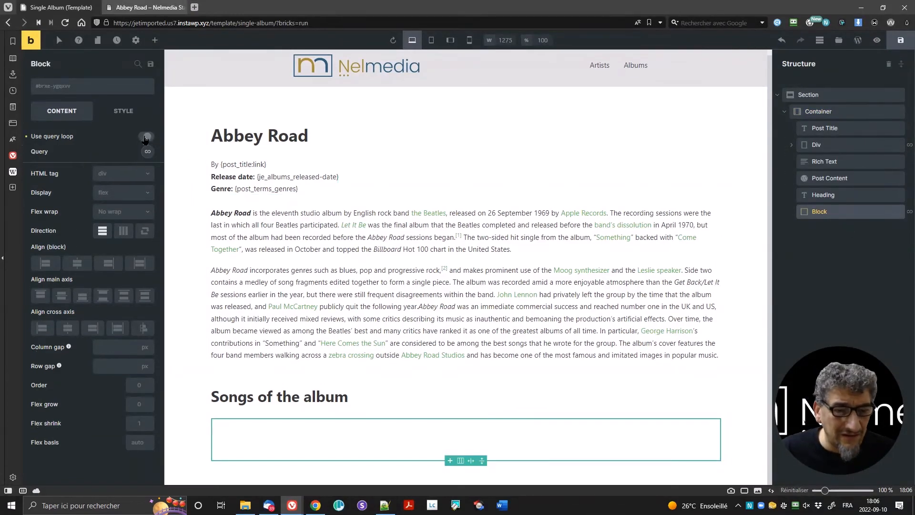
left_click(147, 152)
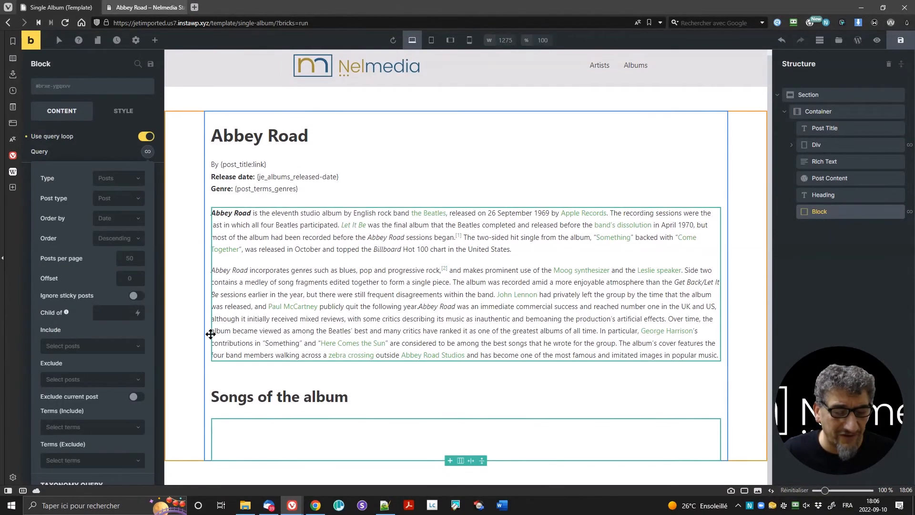
left_click(130, 185)
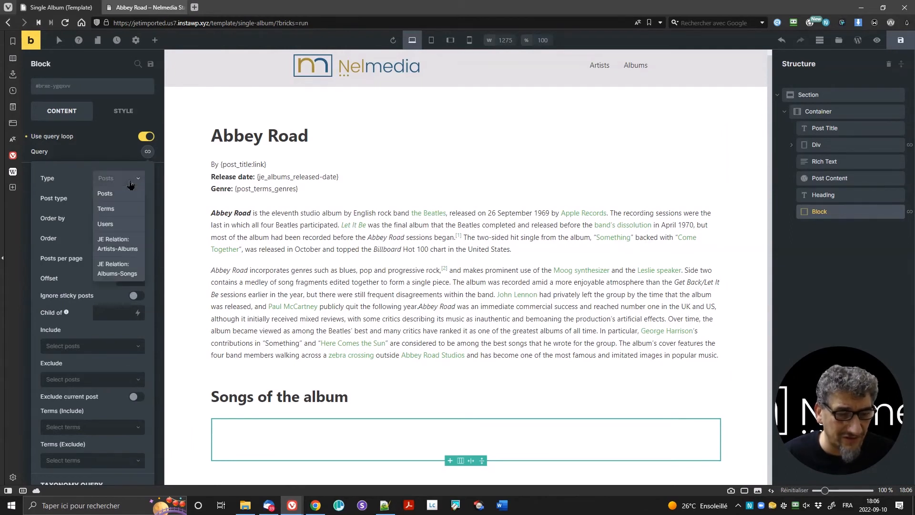
left_click(111, 273)
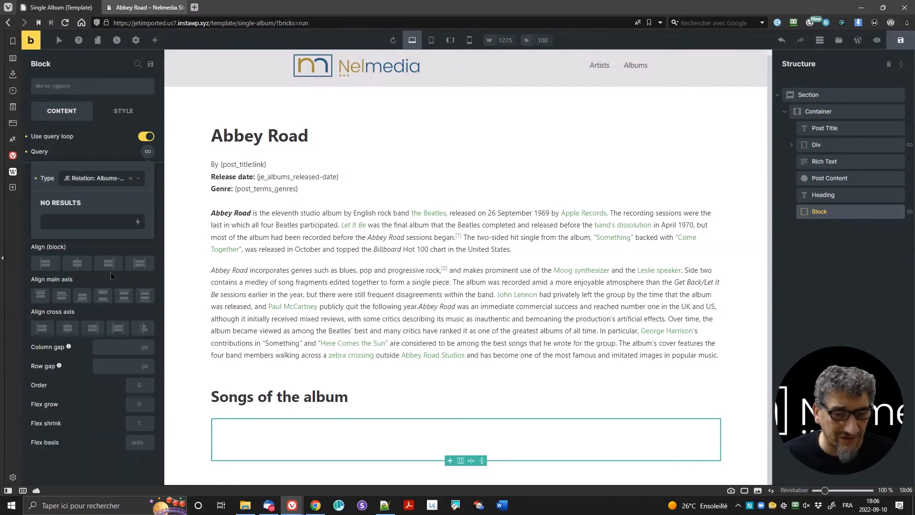
left_click(147, 152)
left_click(149, 152)
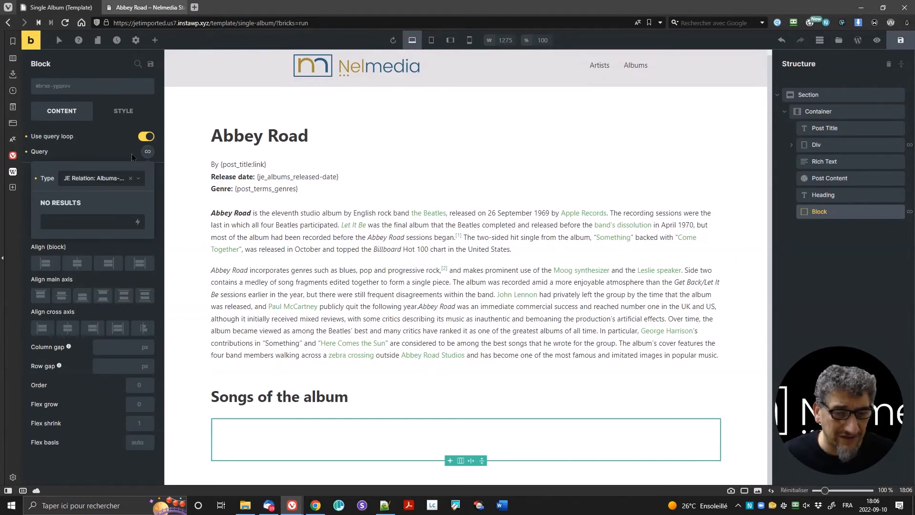
left_click(147, 152)
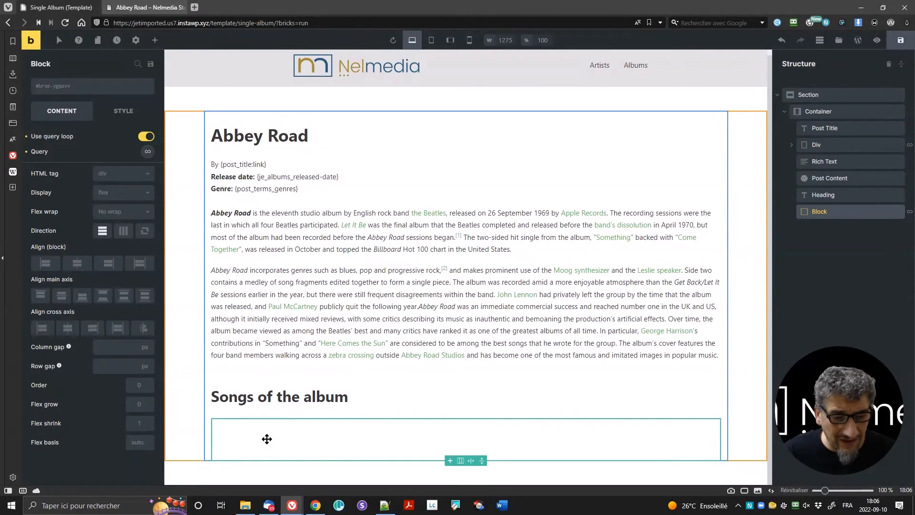
left_click(154, 42)
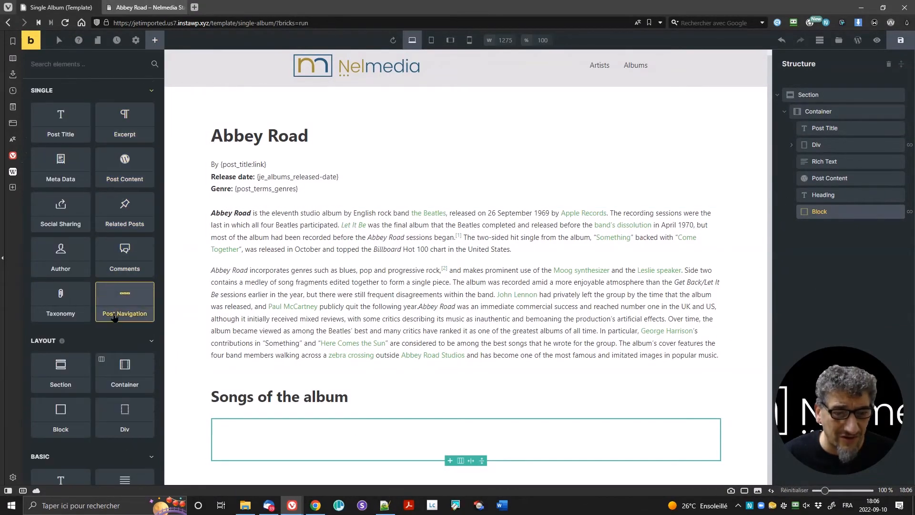
Step: Drop a Rich Text element into the looping Block and delete its placeholder paragraph
scroll(107, 350, "down", 5)
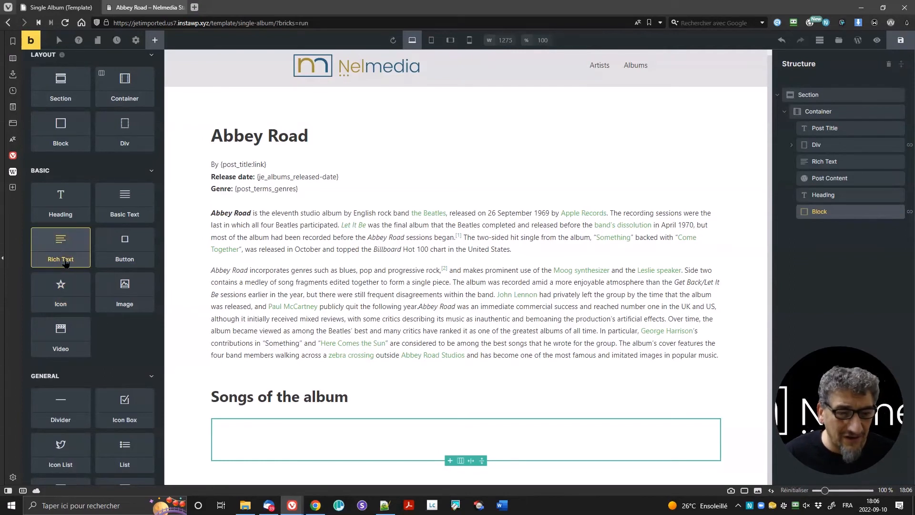
left_click_drag(62, 251, 240, 426)
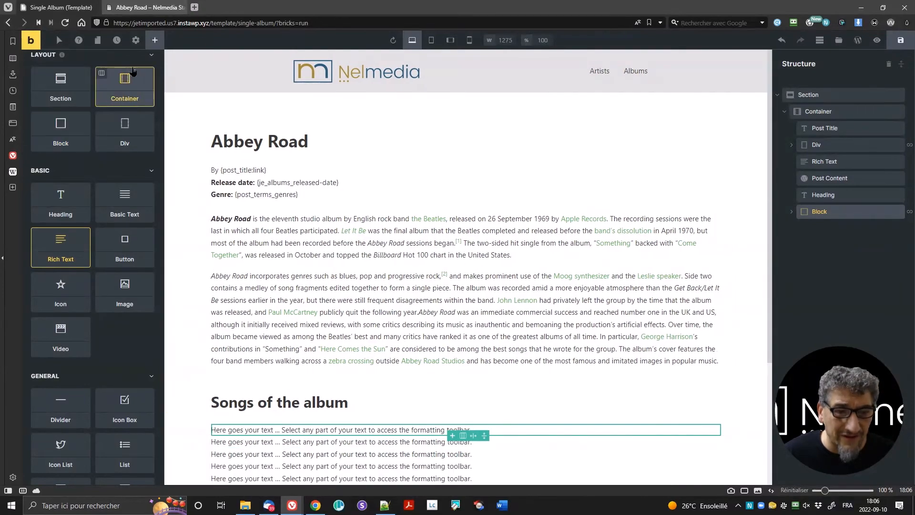
left_click(791, 212)
left_click(825, 229)
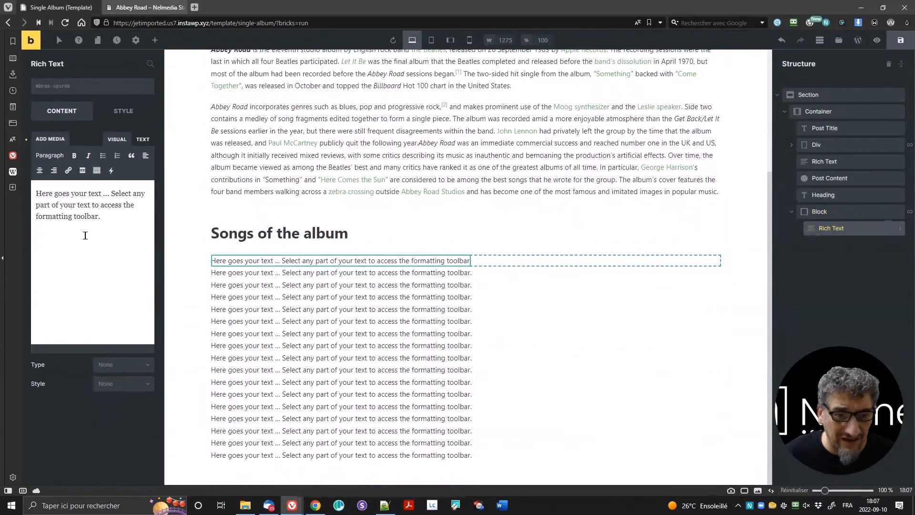
triple_click(116, 217)
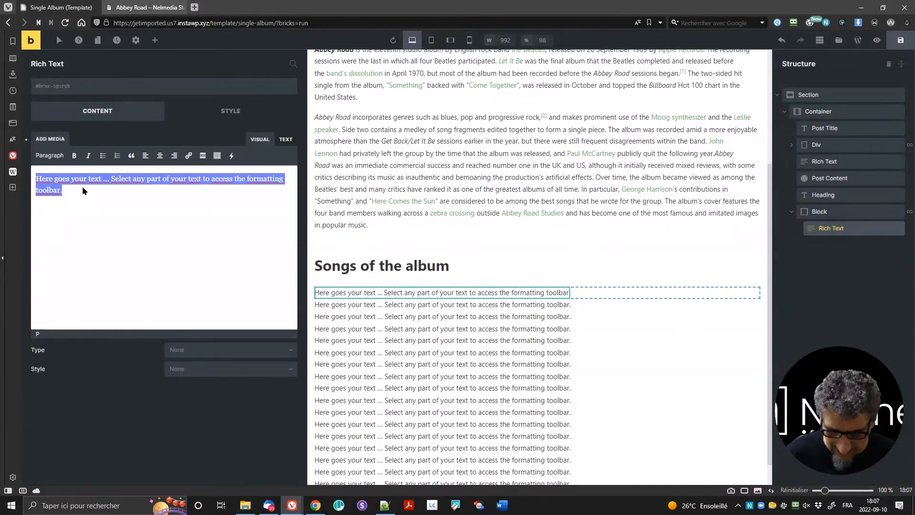
key("BackSpace")
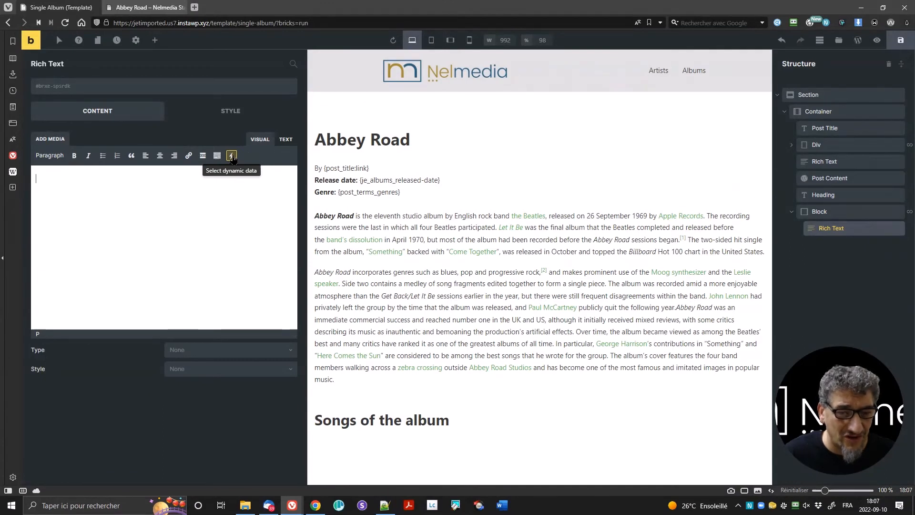
Step: Insert the Song Order dynamic field into the Rich Text, followed by ' - '
left_click(232, 156)
mouse_move(252, 304)
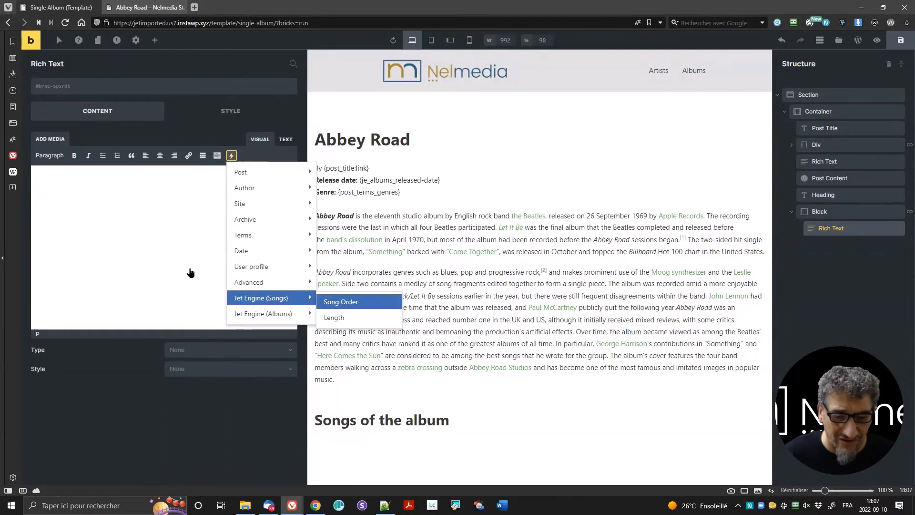
left_click(329, 307)
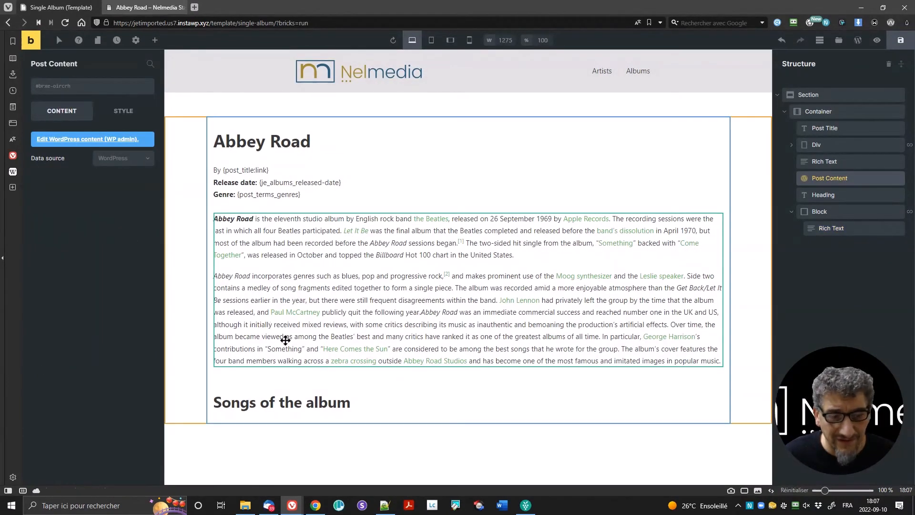
left_click(834, 233)
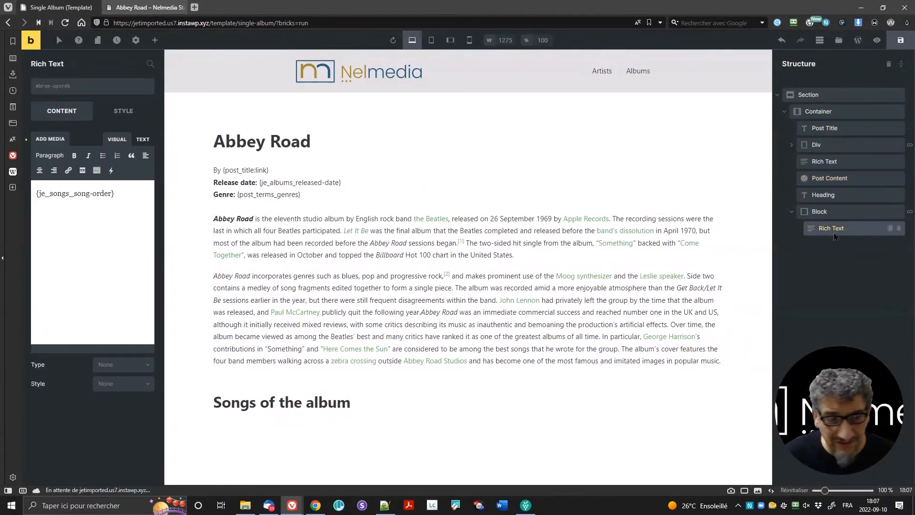
left_click(141, 244)
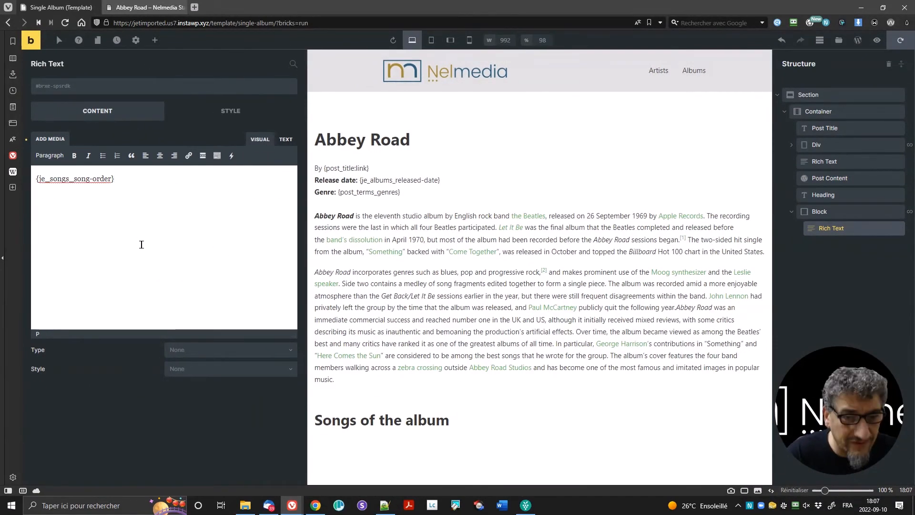
type("-")
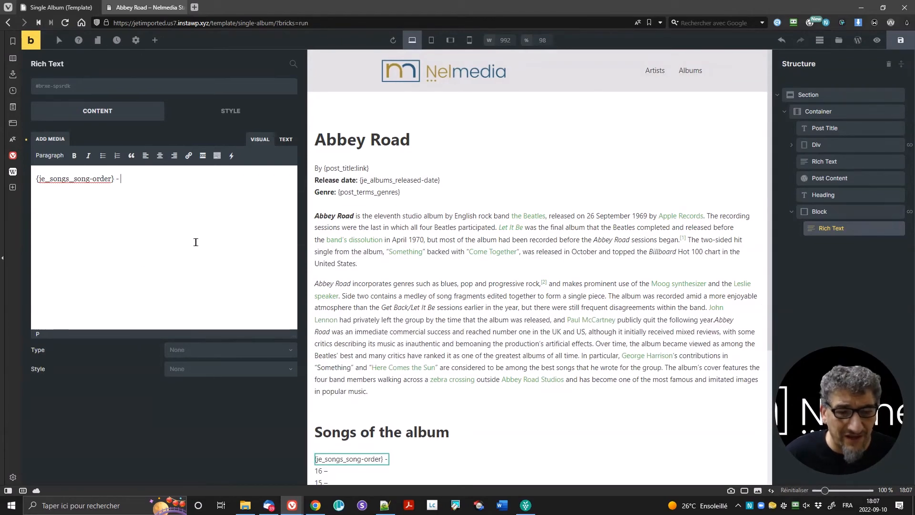
Step: Add the song's post title and its Length in brackets, then save the template
left_click(231, 156)
mouse_move(245, 173)
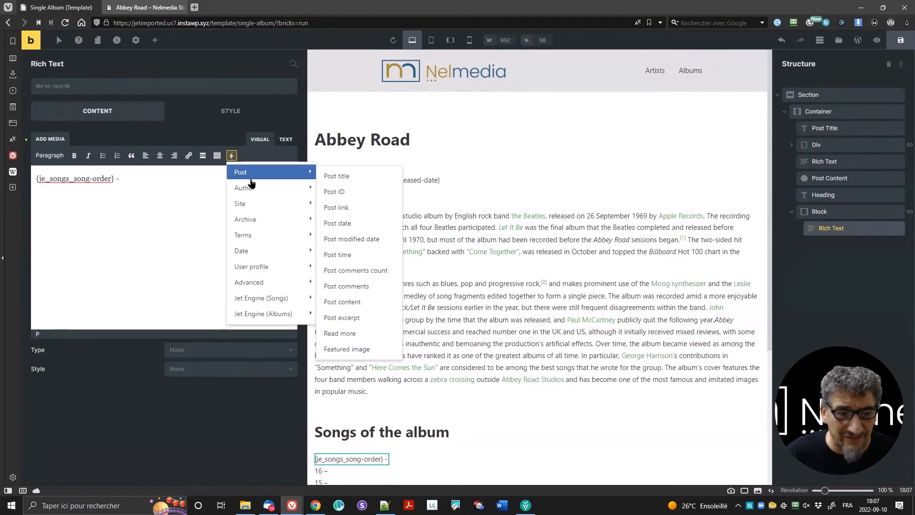
left_click(384, 177)
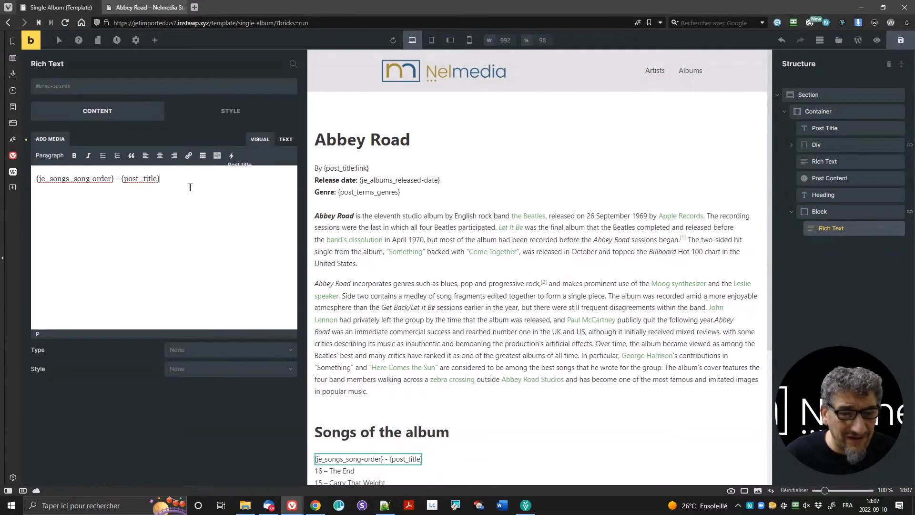
type("(")
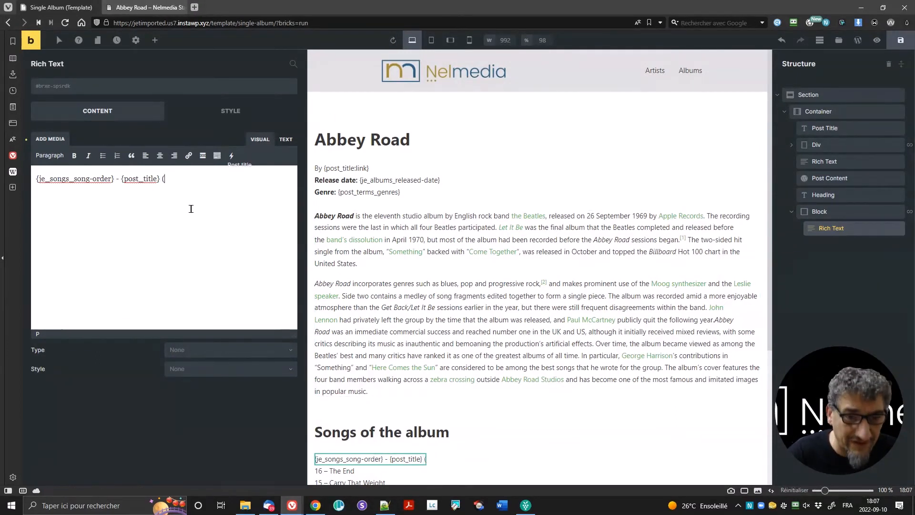
left_click(232, 155)
mouse_move(269, 313)
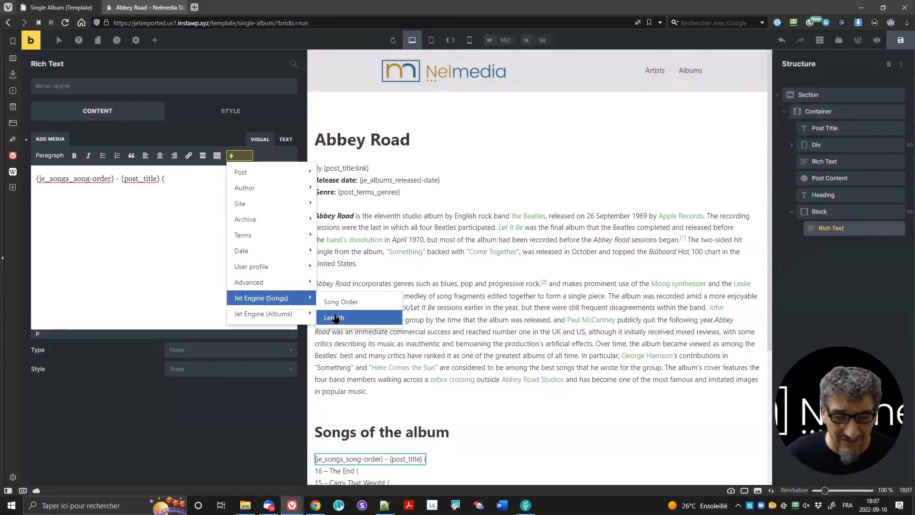
left_click(334, 317)
type(")")
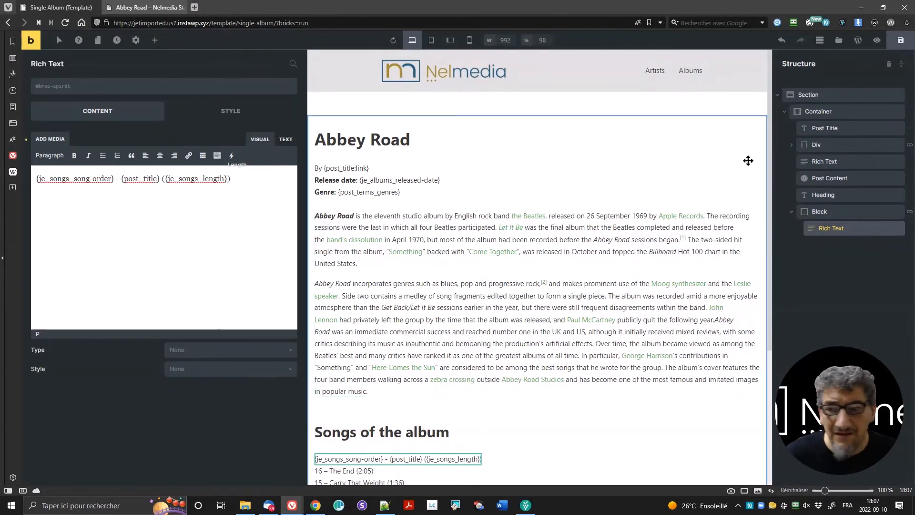
left_click(900, 40)
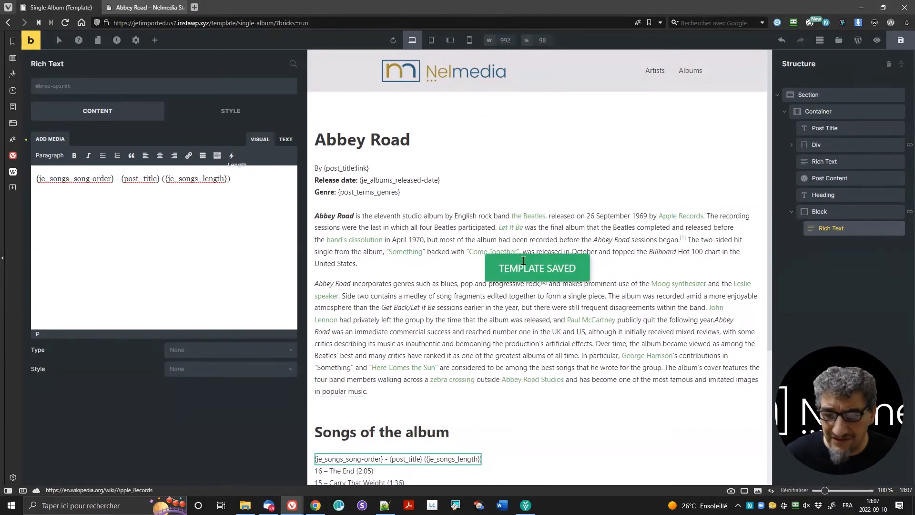
scroll(525, 263, "down", 4)
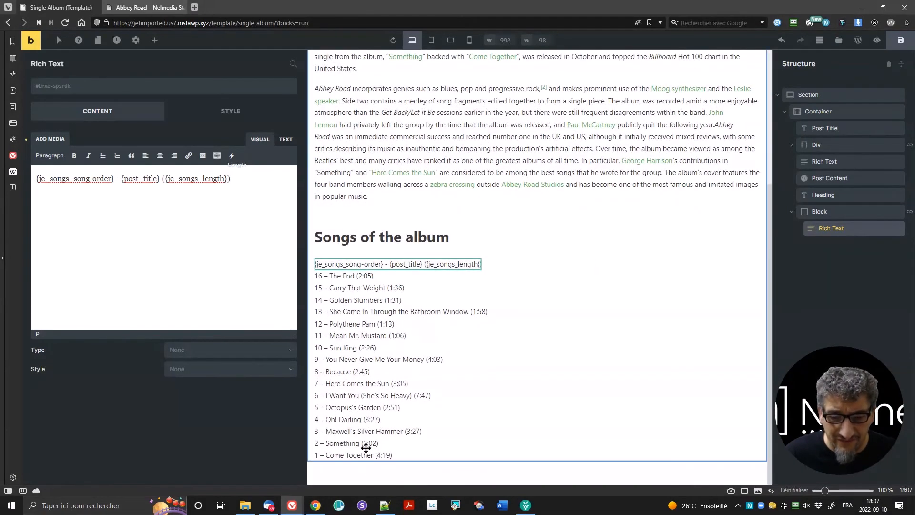
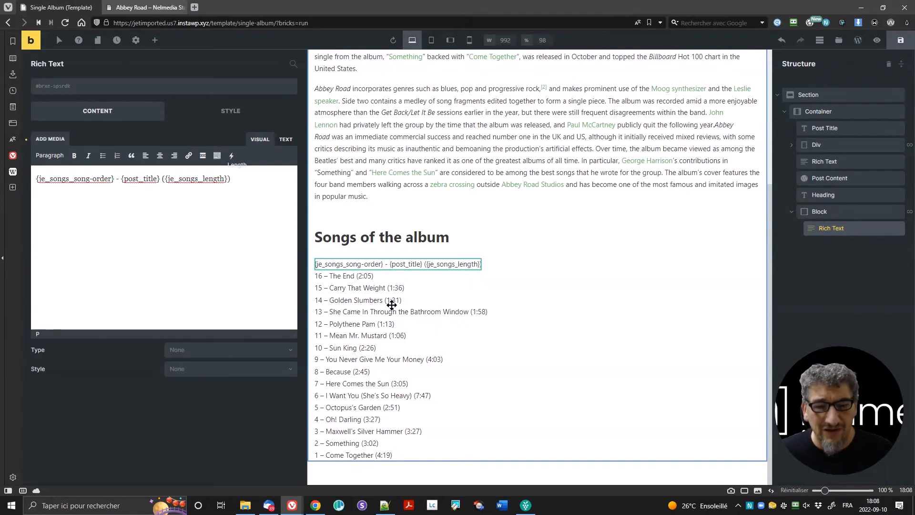
Step: Browse the Bricks elements panel, then switch to the live Abbey Road album page
left_click(156, 41)
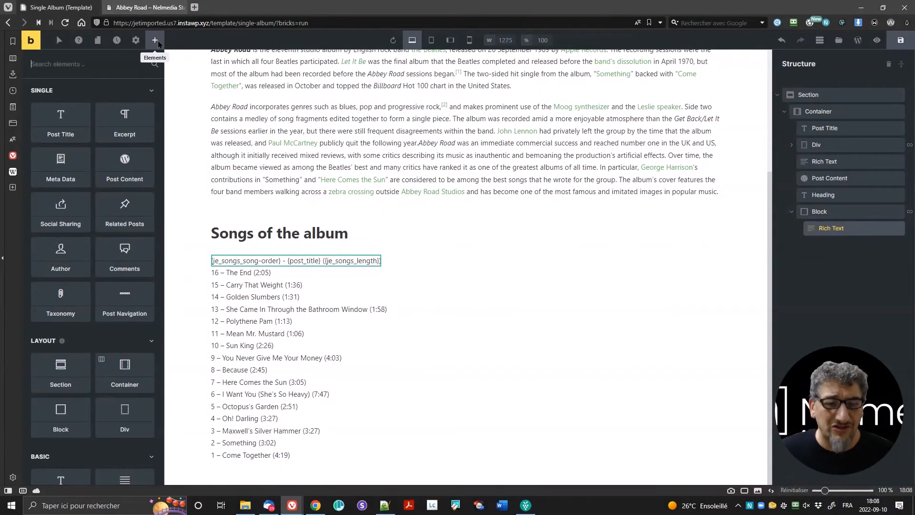
scroll(81, 259, "down", 5)
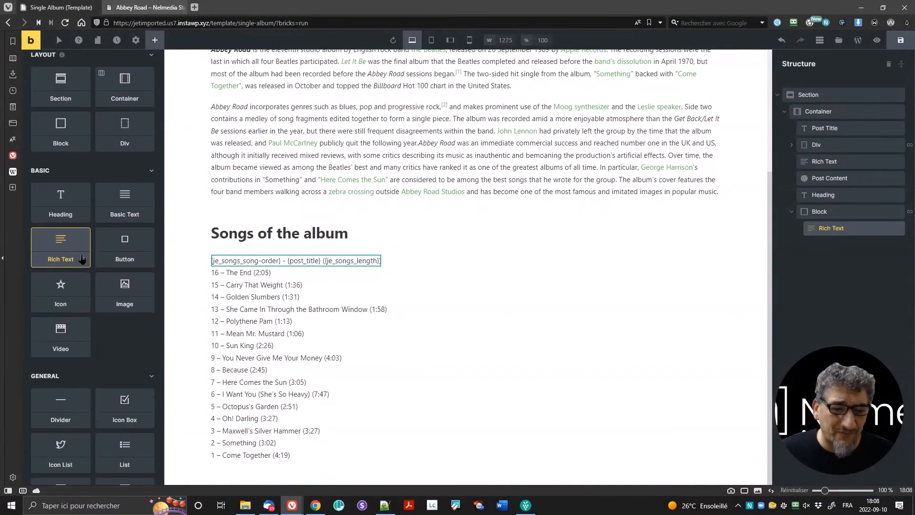
scroll(77, 286, "down", 12)
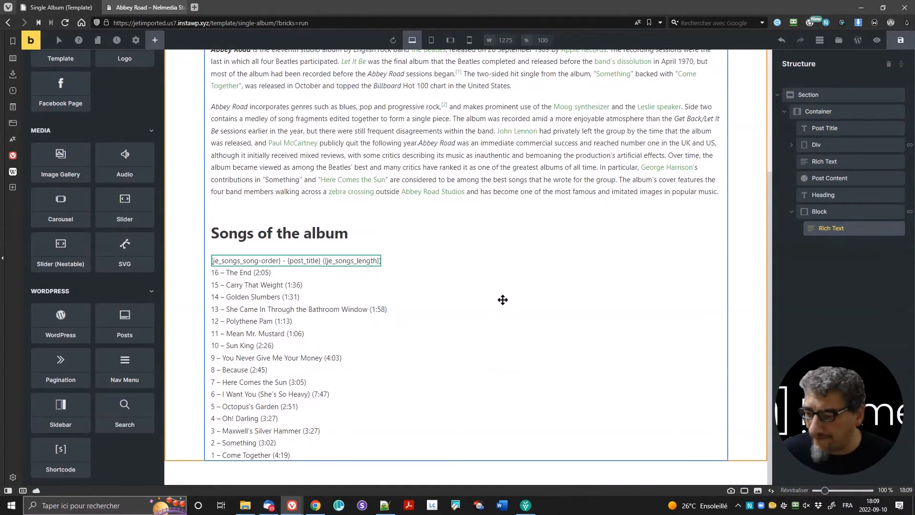
left_click(144, 7)
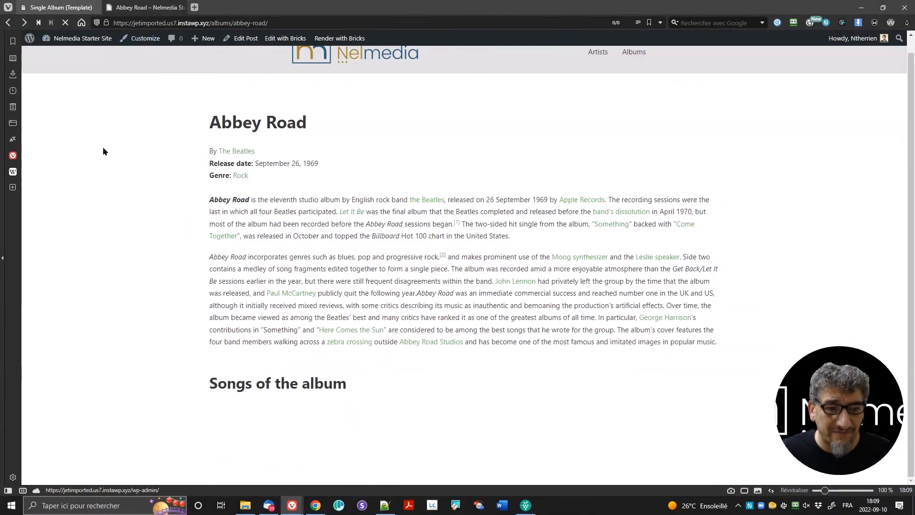
Step: Review Abbey Road's song list from 17 – Her Majesty downward, then return to the template editor
scroll(377, 291, "down", 3)
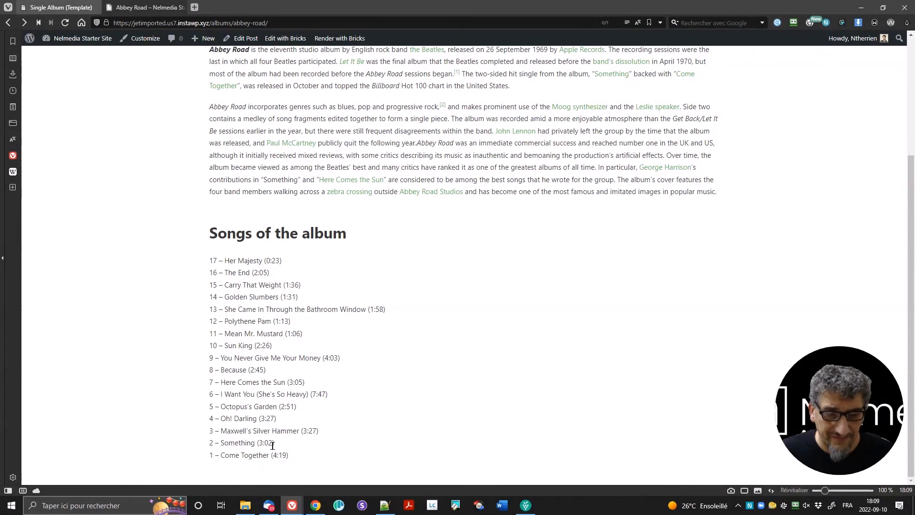
scroll(412, 257, "up", 3)
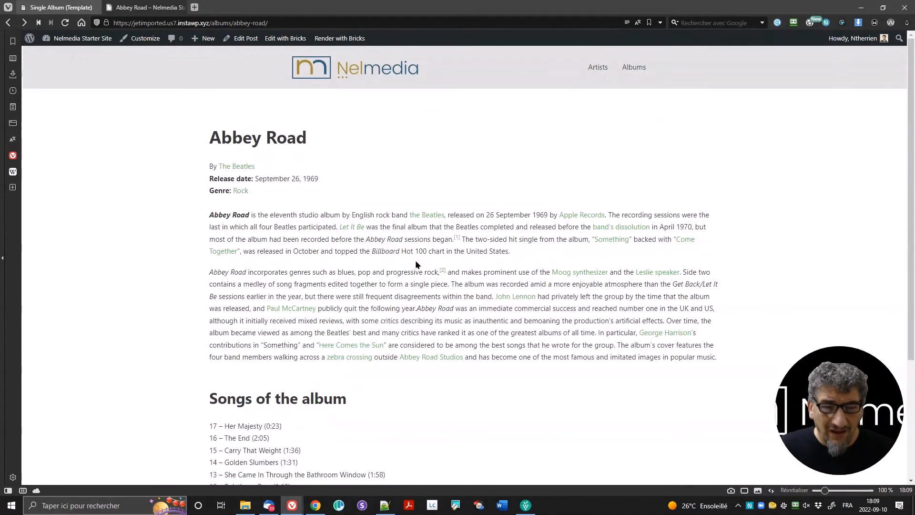
scroll(371, 214, "down", 2)
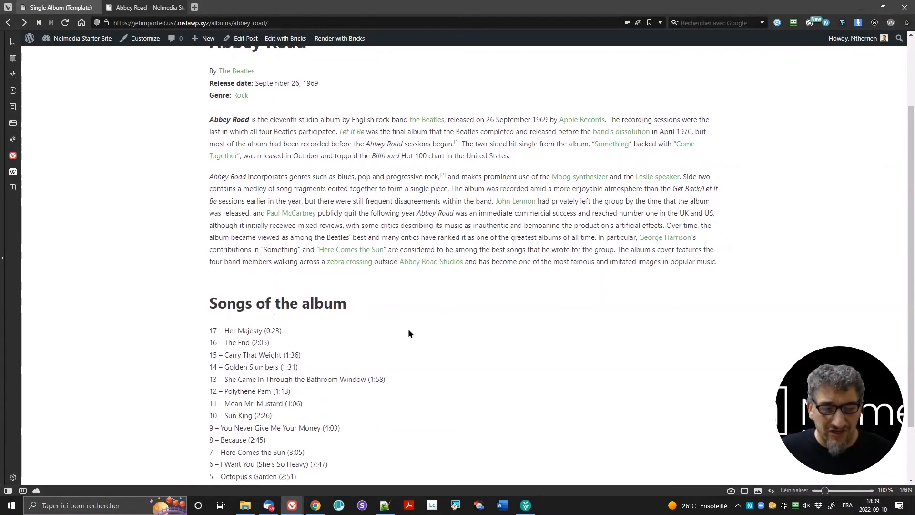
scroll(408, 328, "down", 2)
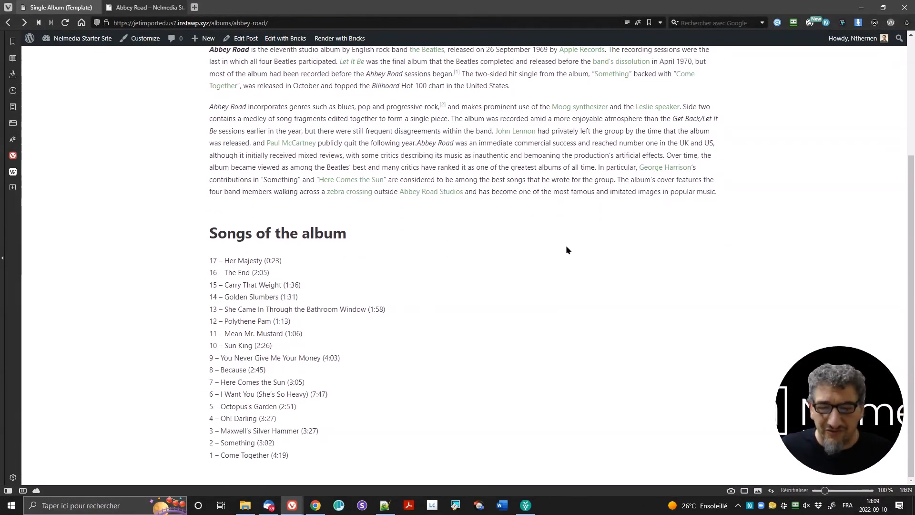
scroll(567, 248, "up", 3)
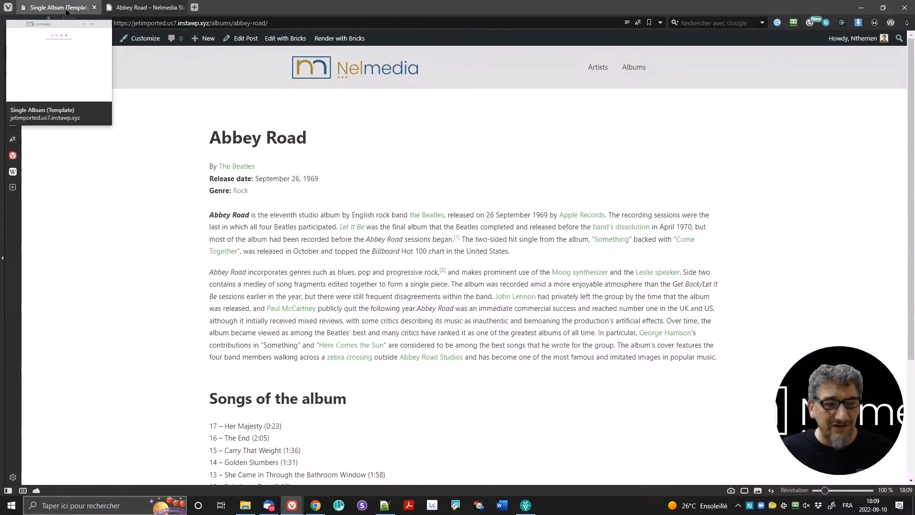
left_click(66, 8)
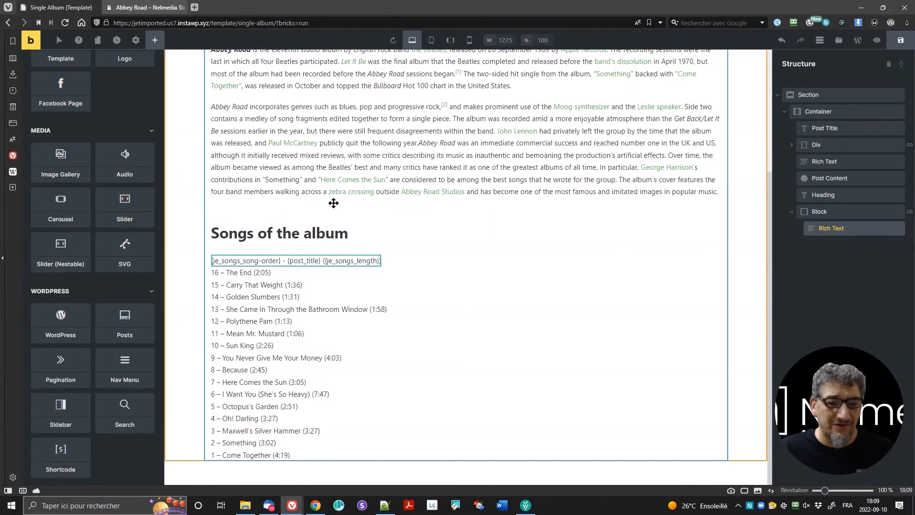
Step: Recheck the live Abbey Road page, then save the Single Album template and preview it
scroll(475, 229, "up", 4)
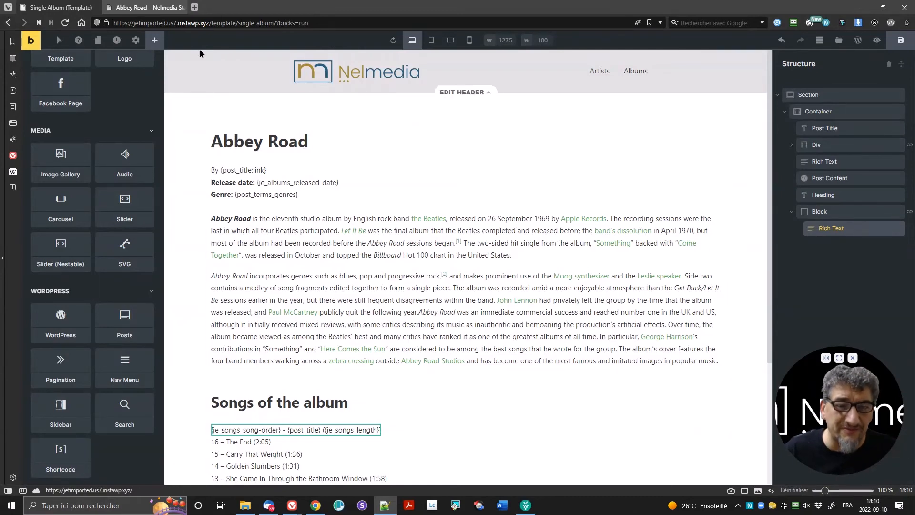
left_click(141, 6)
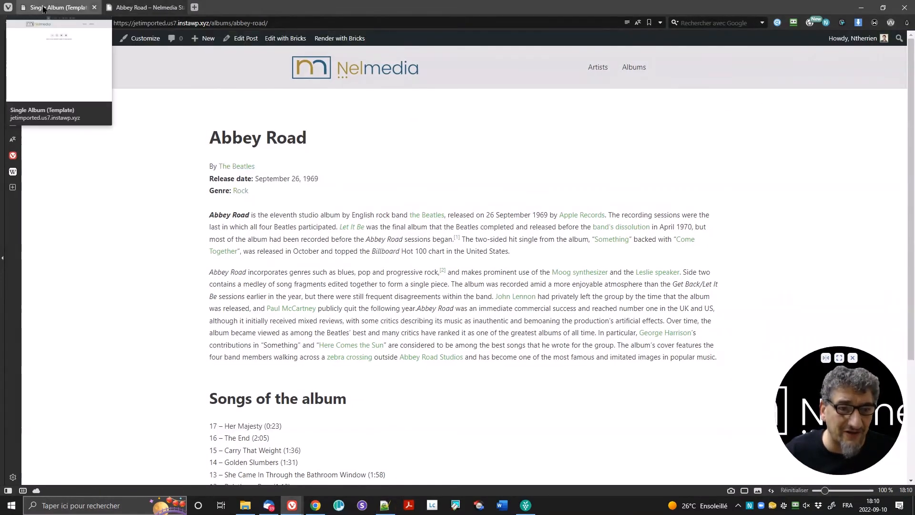
left_click(61, 7)
left_click(900, 40)
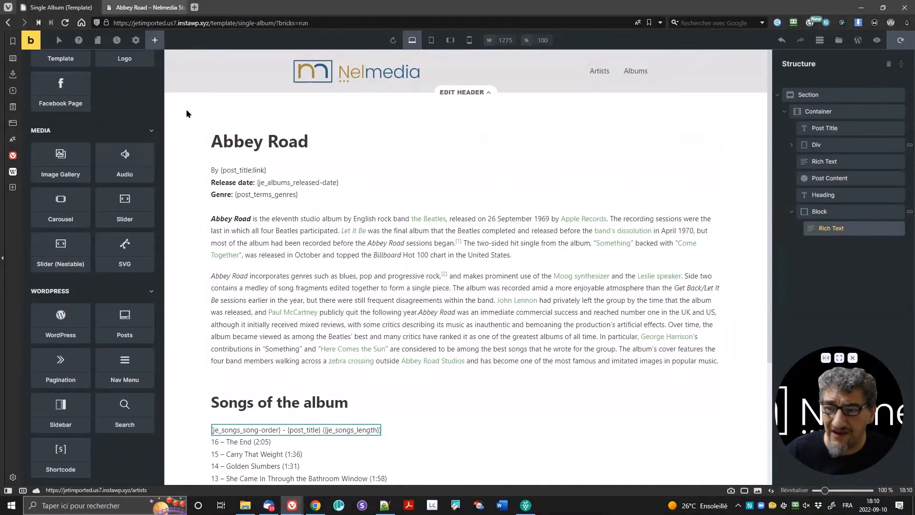
left_click(37, 62)
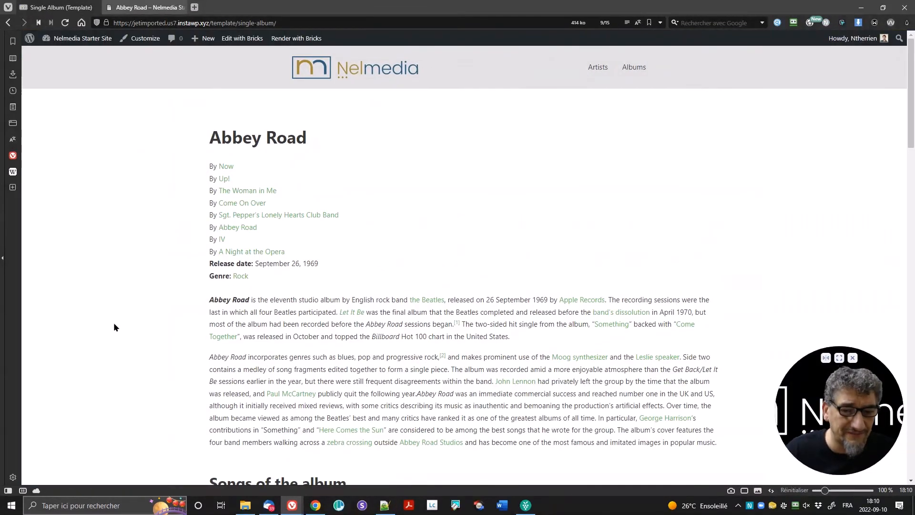
Step: Open the Smart Filters list and move the reference Abbey Road window onto this monitor
left_click(59, 53)
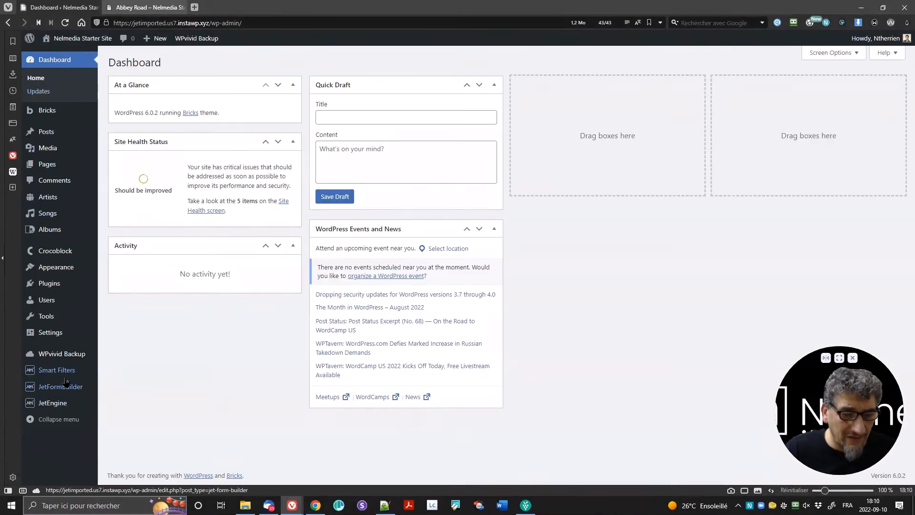
left_click(63, 375)
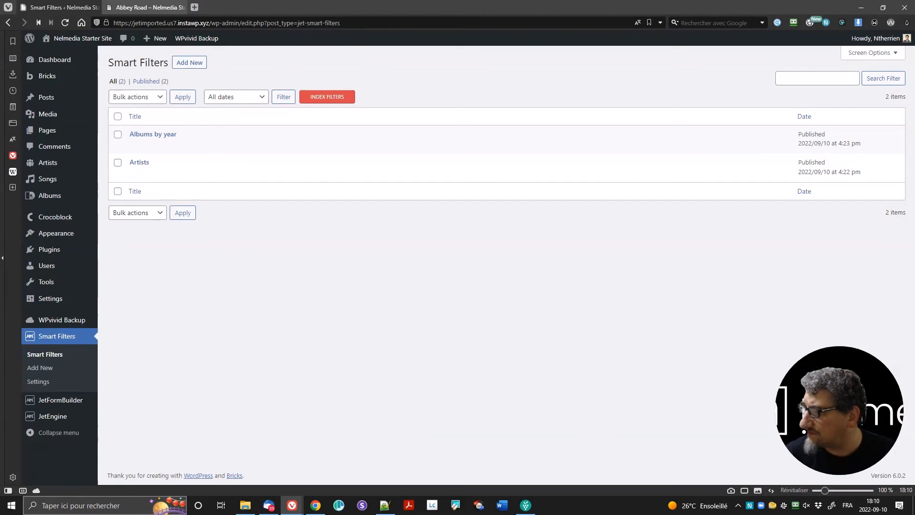
left_click_drag(914, 74, 481, 0)
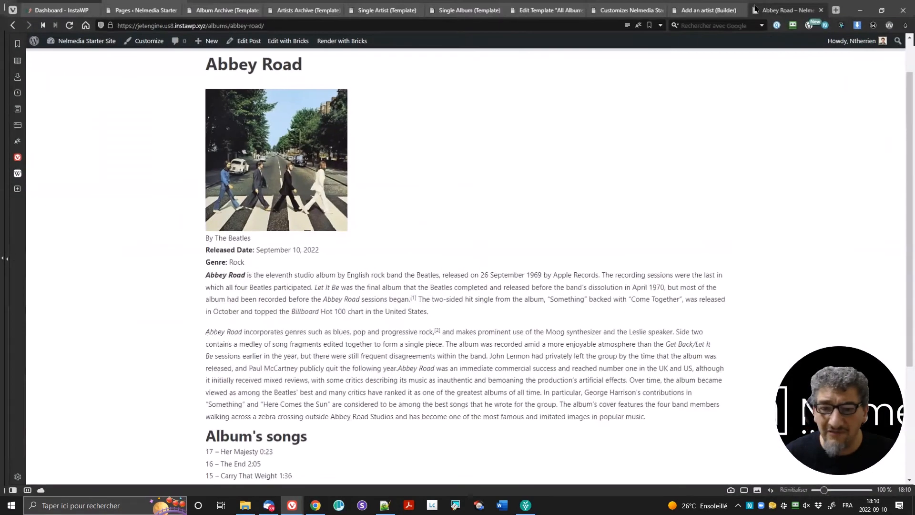
Step: Filter the reference All Albums archive to Led Zeppelin, leaving only IV, then minimize it
scroll(517, 186, "up", 1)
left_click(633, 71)
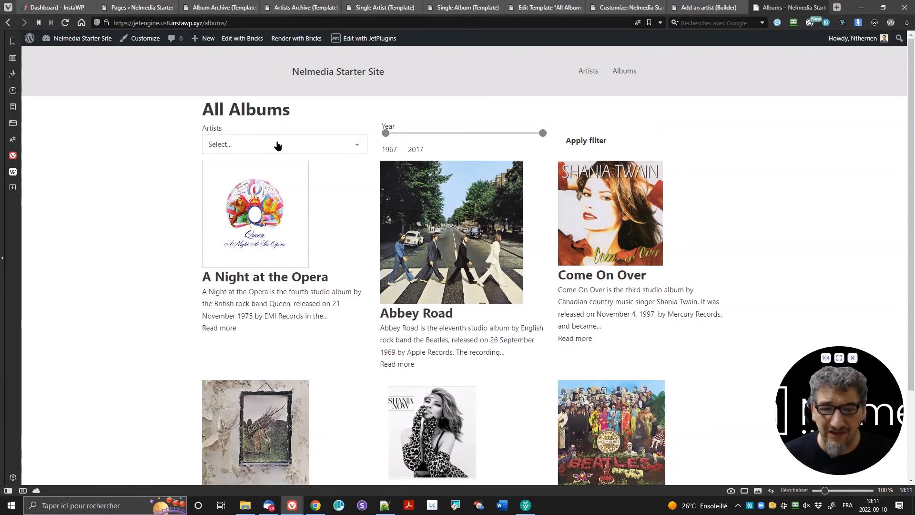
left_click(328, 147)
left_click(322, 188)
left_click(599, 139)
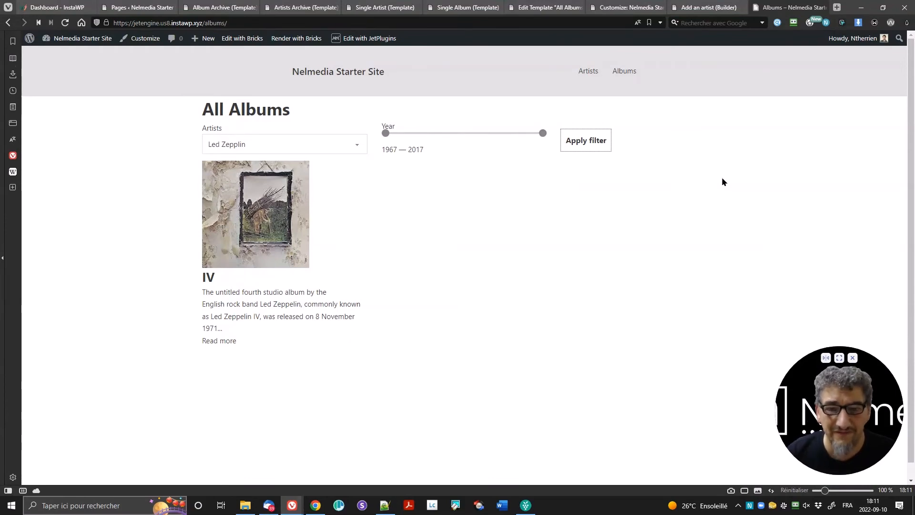
left_click(860, 7)
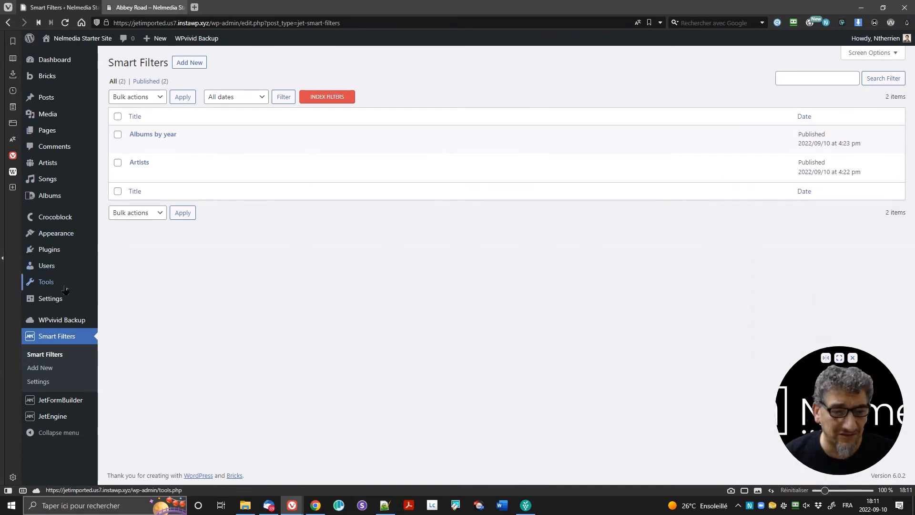
Step: Look over the admin sidebar menus, then switch to the 'Abbey Road – Nelmedia' page
mouse_move(62, 254)
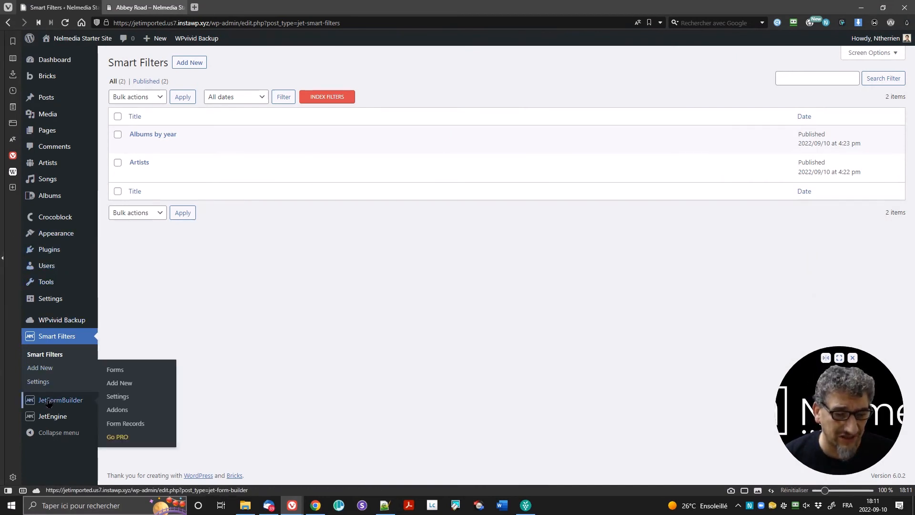
mouse_move(52, 220)
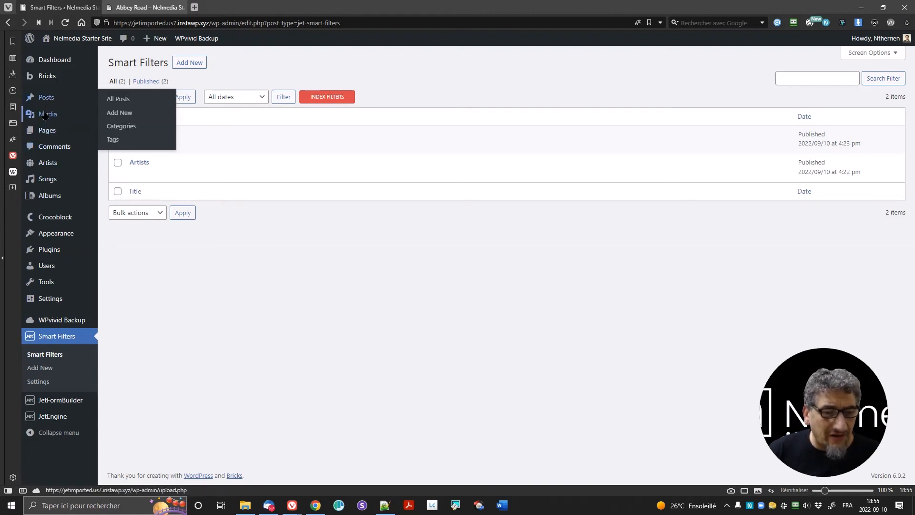
mouse_move(76, 231)
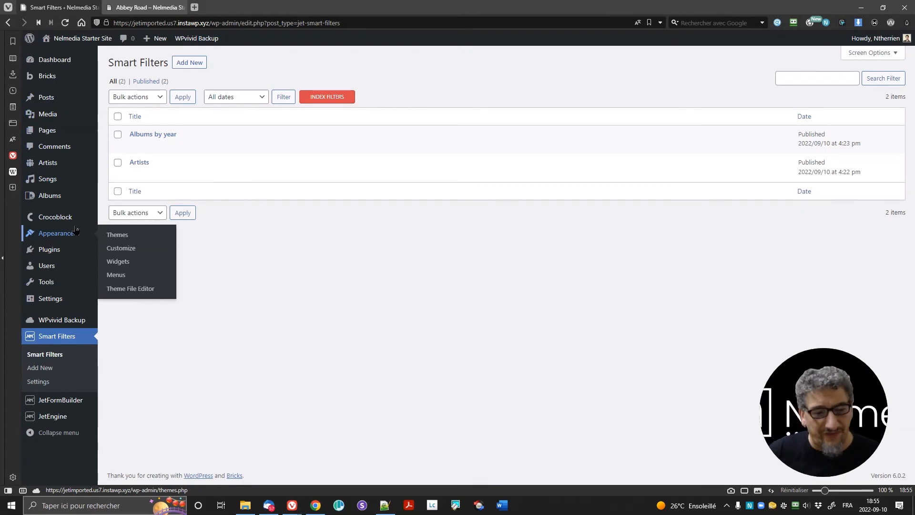
left_click(128, 5)
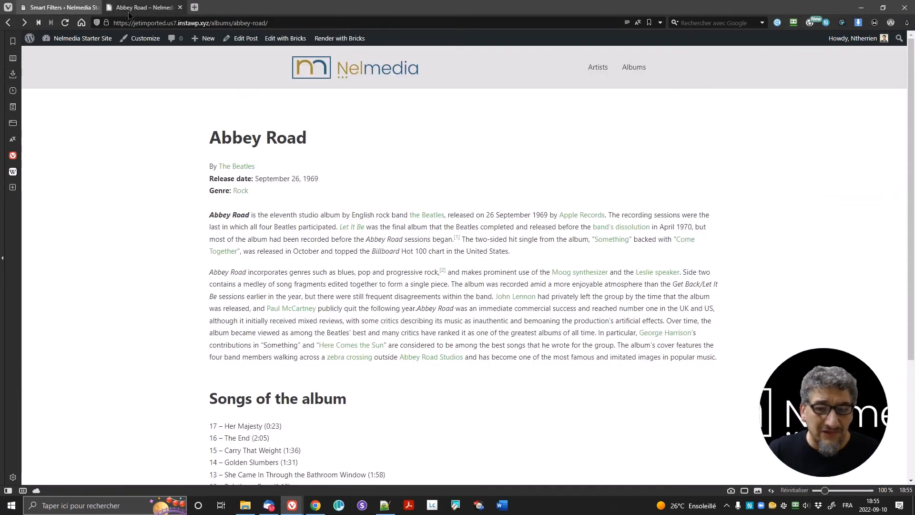
Step: View the current Albums archive page on the site
left_click(634, 67)
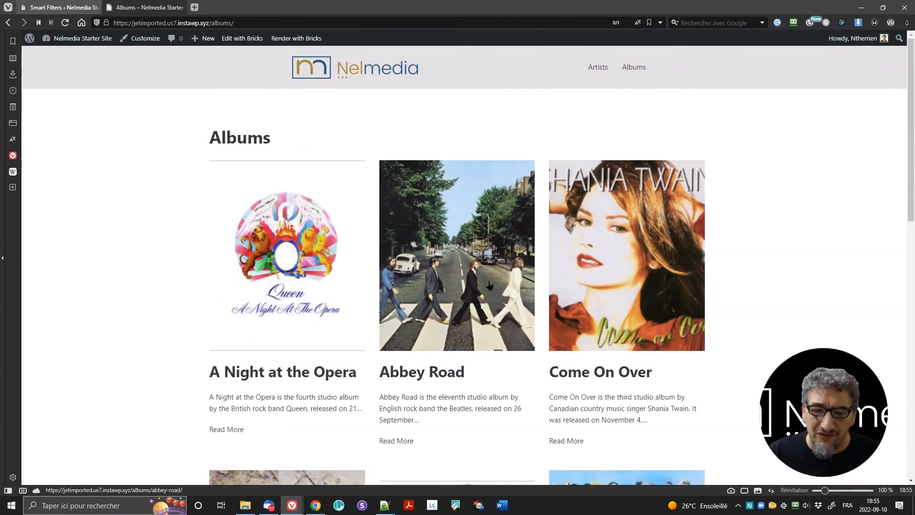
scroll(521, 275, "down", 4)
scroll(521, 281, "up", 4)
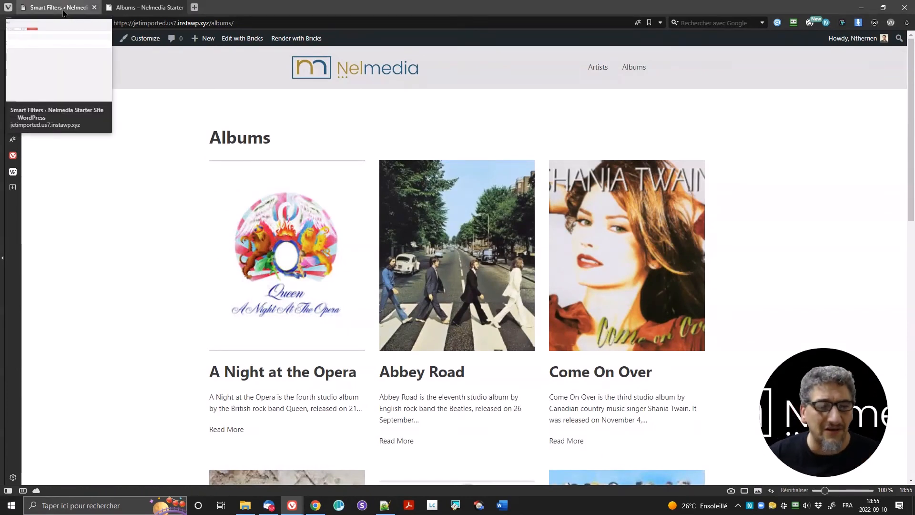
Step: Open the Bricks My Templates list in the WordPress admin
left_click(64, 12)
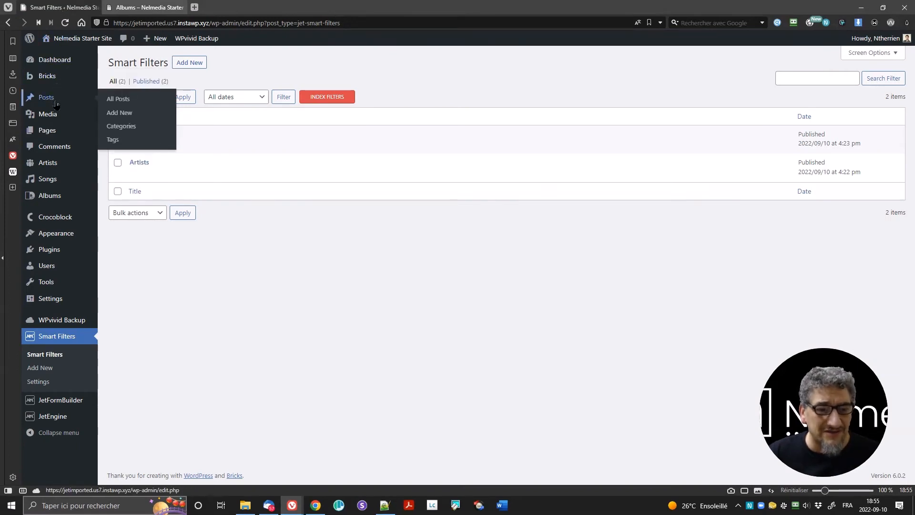
left_click(47, 76)
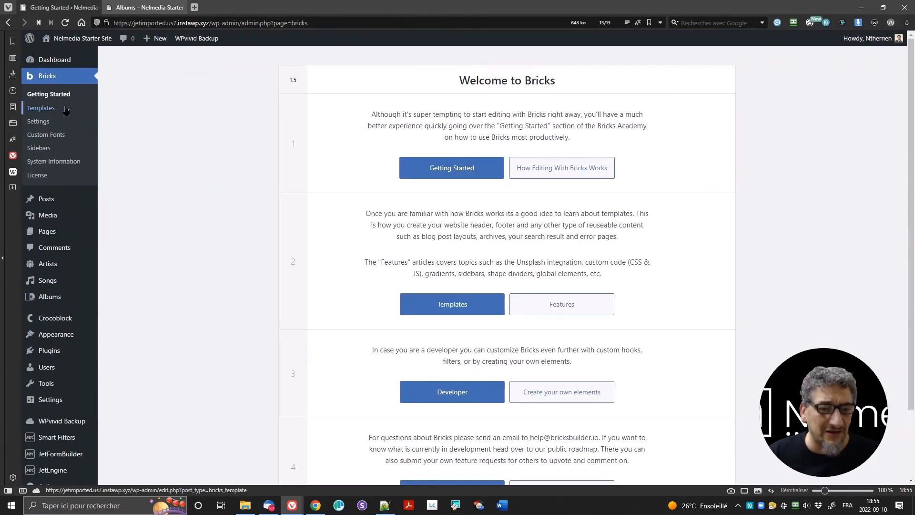
left_click(65, 109)
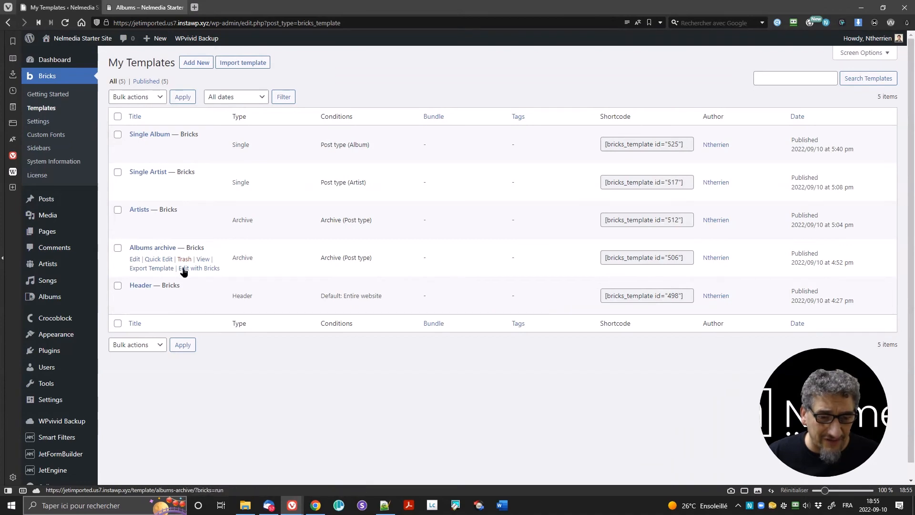
Step: Delete the Albums archive template's Archive condition, save it, and exit to its front-end preview
left_click(183, 270)
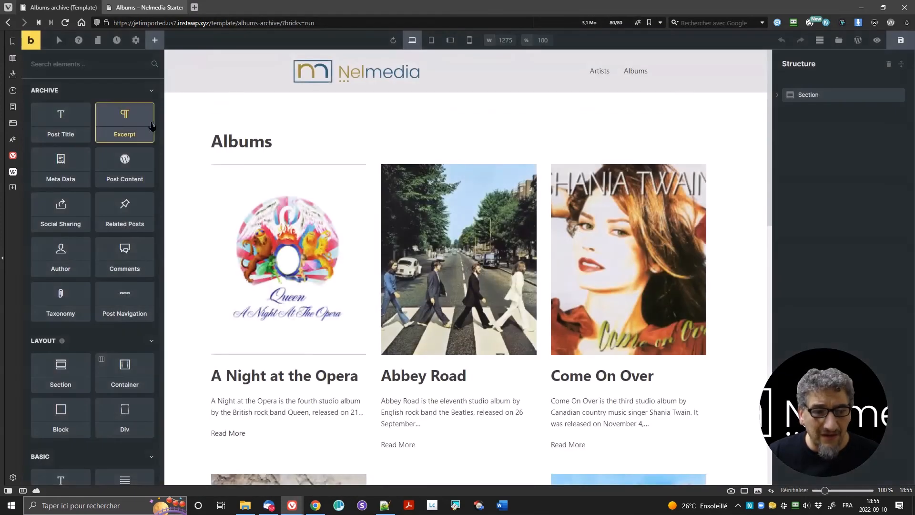
left_click(136, 40)
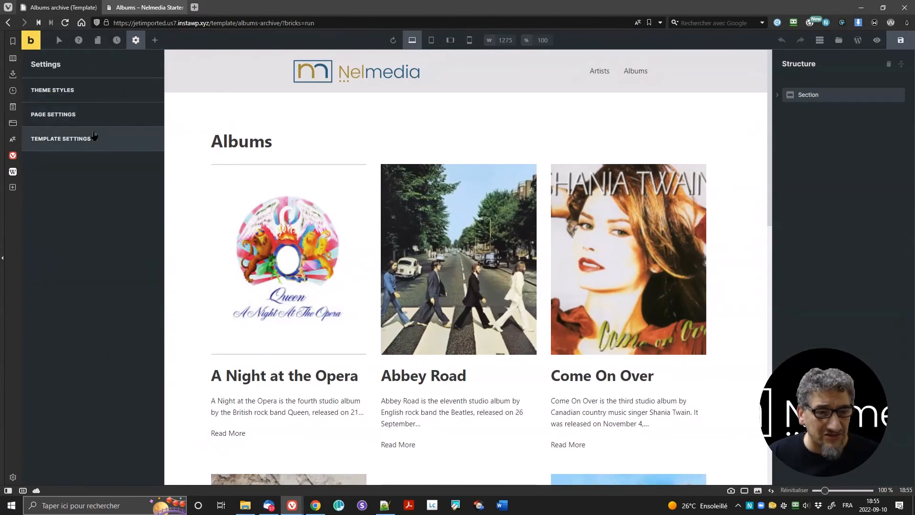
left_click(94, 143)
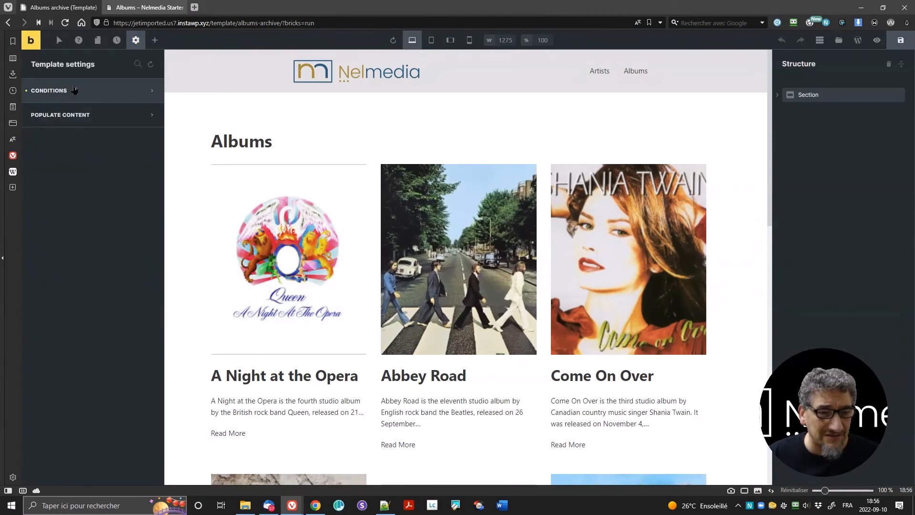
left_click(74, 90)
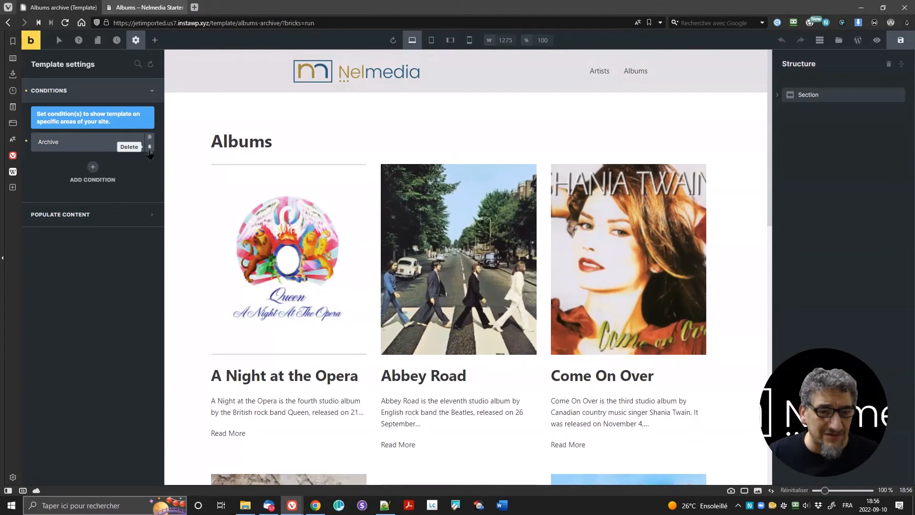
left_click(150, 148)
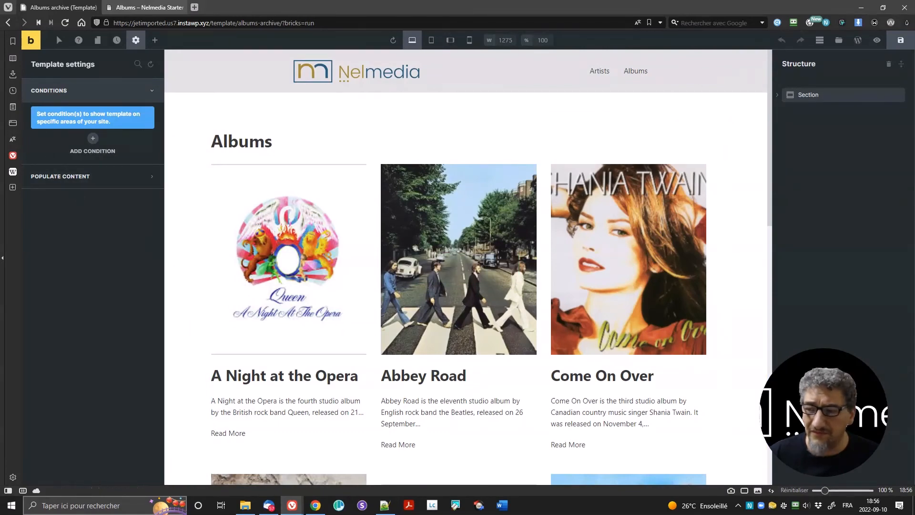
left_click(900, 40)
left_click(31, 44)
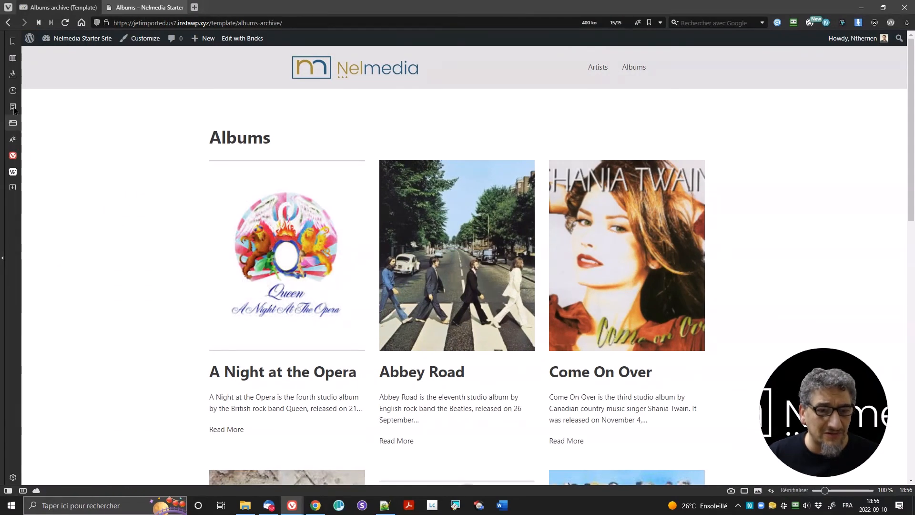
Step: Set the Bricks Builder toolbar logo link to Dashboard and save the settings
left_click(60, 54)
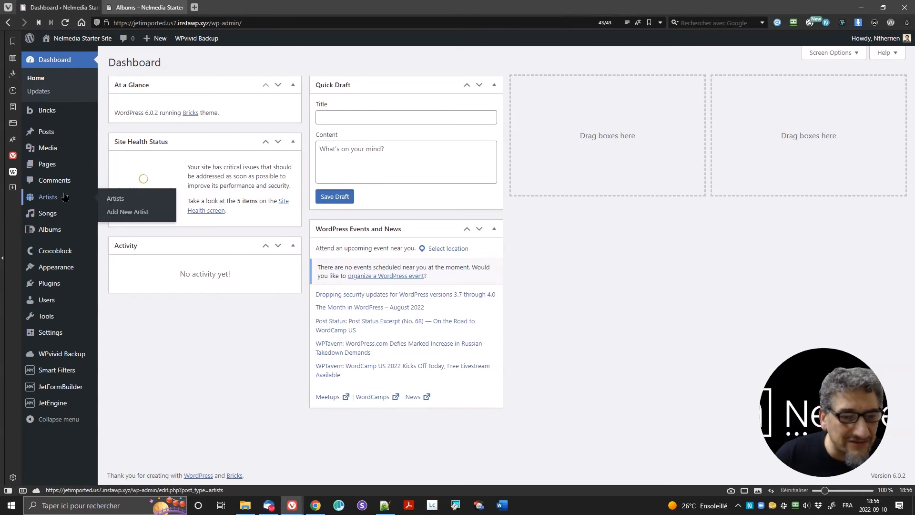
left_click(47, 110)
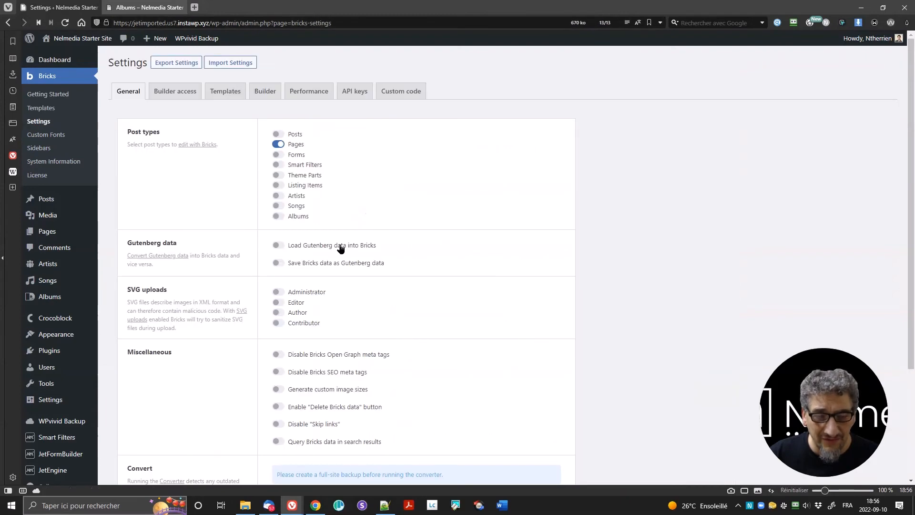
left_click(231, 90)
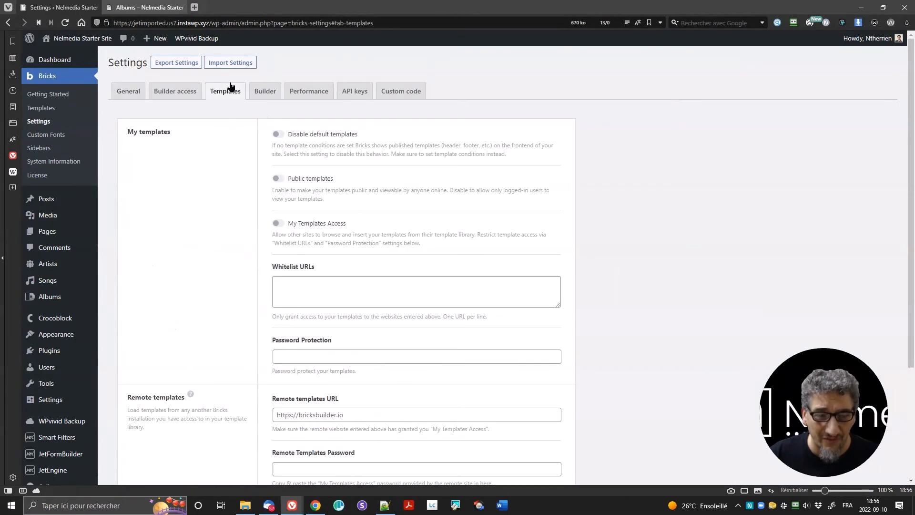
scroll(348, 163, "down", 3)
scroll(347, 170, "up", 3)
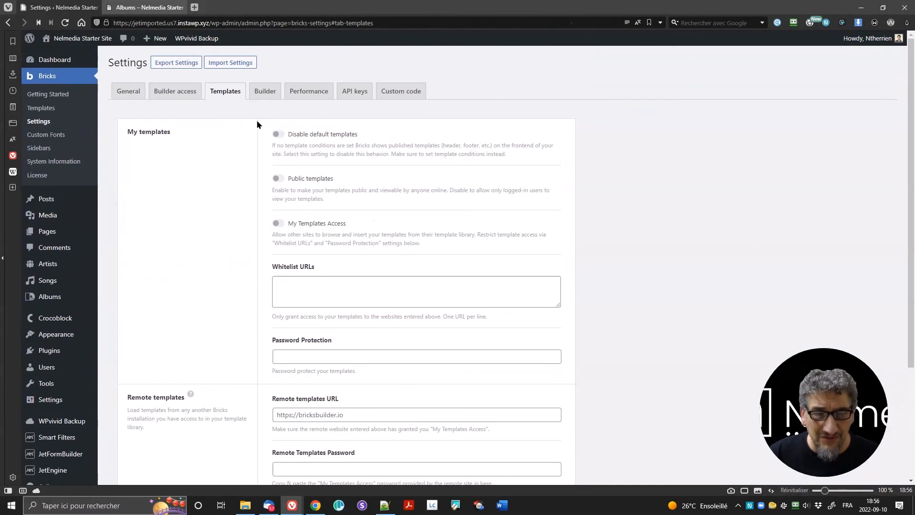
left_click(256, 96)
scroll(288, 191, "down", 4)
left_click(305, 138)
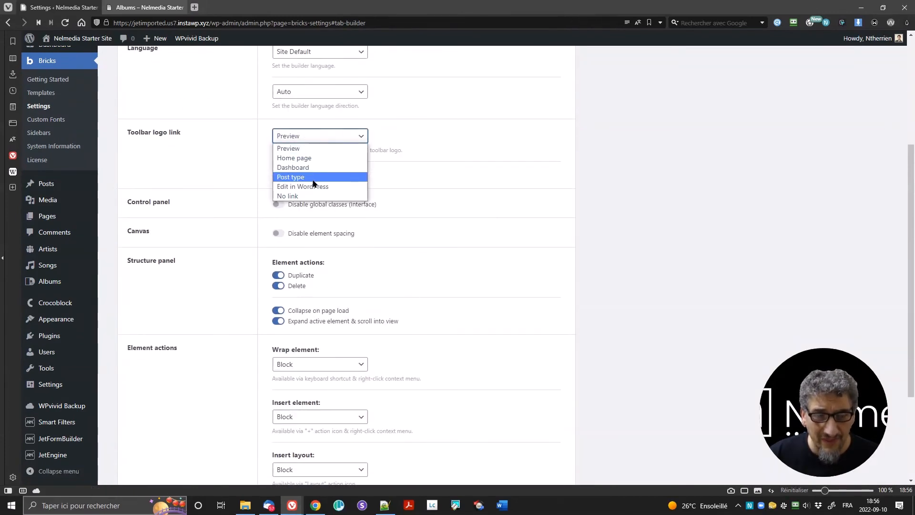
left_click(305, 167)
scroll(248, 273, "down", 3)
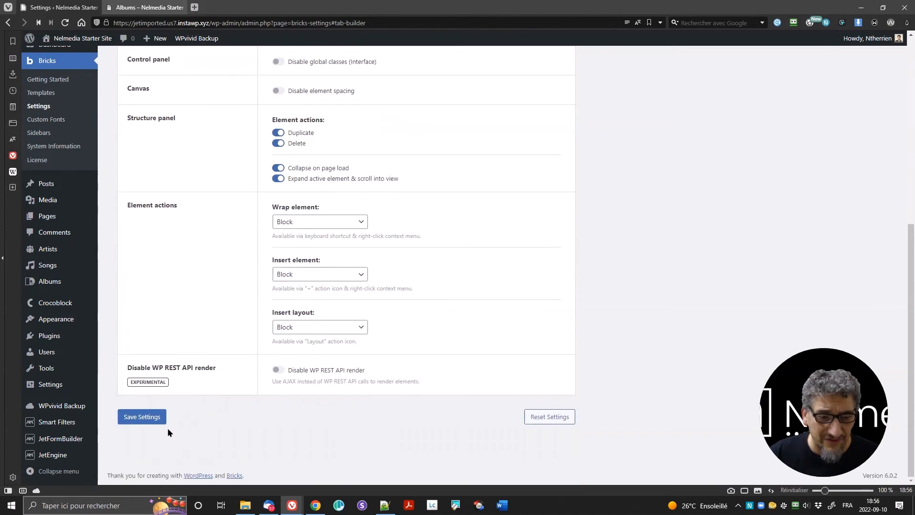
left_click(141, 417)
Step: Look through the admin menus and open Crocoblock's Theme Builder
left_click(76, 284)
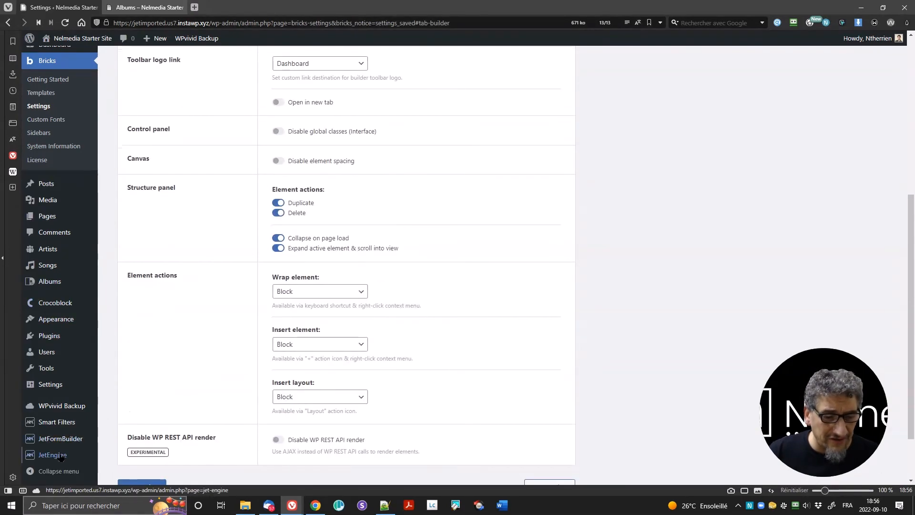
mouse_move(58, 455)
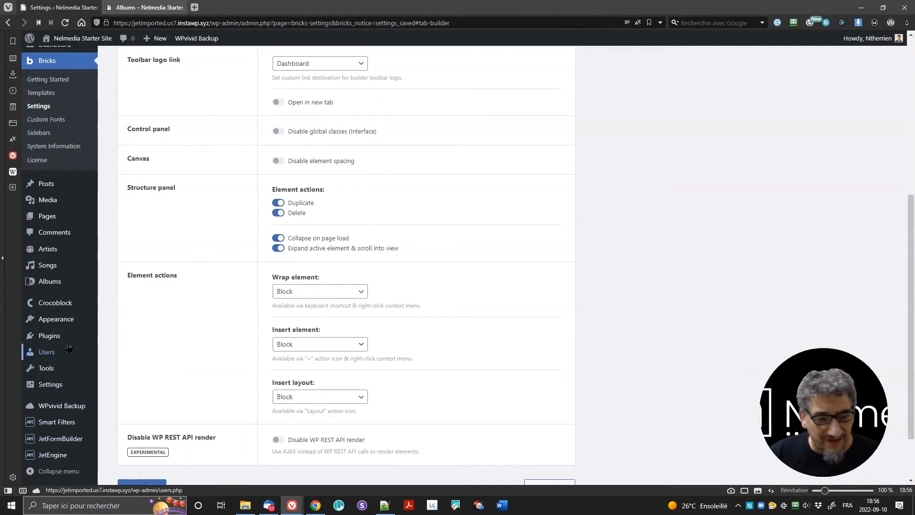
mouse_move(68, 342)
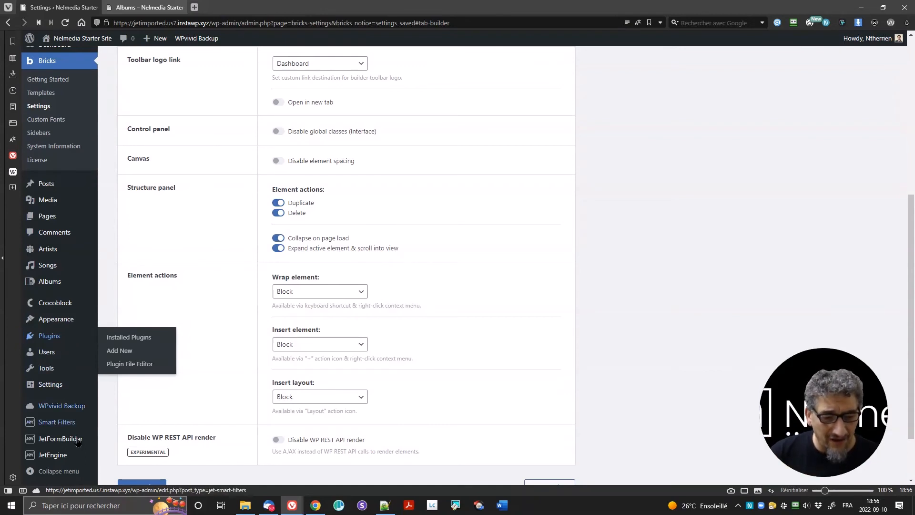
mouse_move(82, 425)
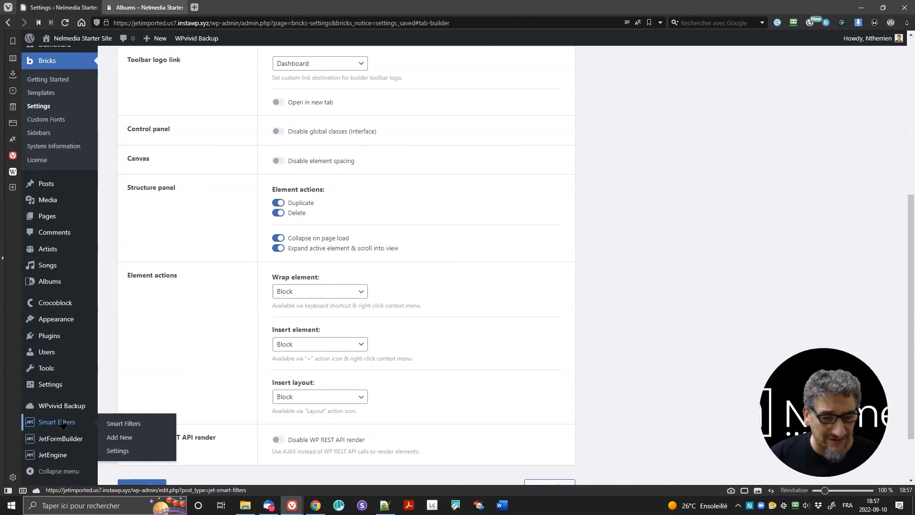
mouse_move(66, 311)
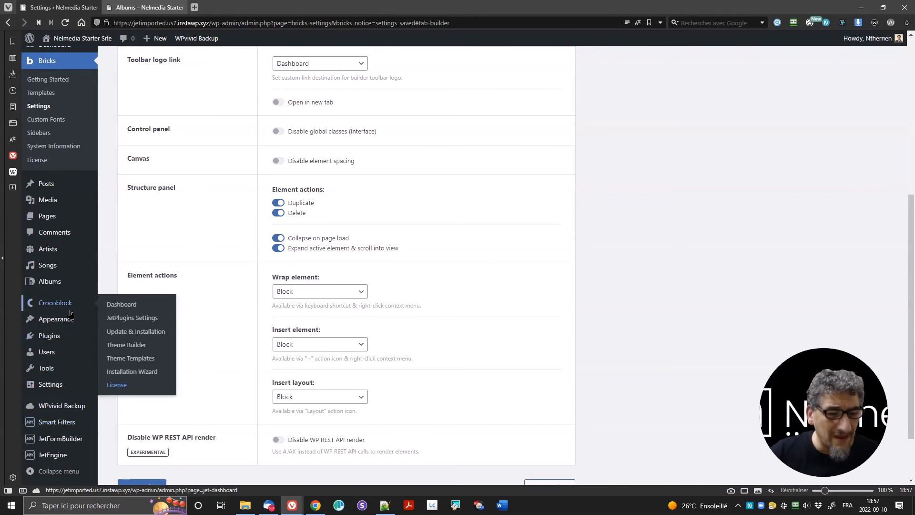
left_click(132, 347)
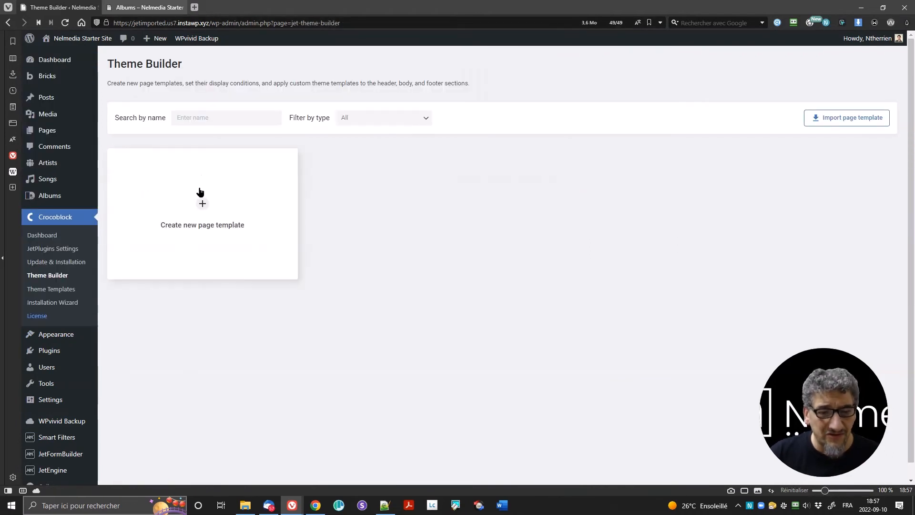
Step: Create a page template with the condition Include / Archive / CPT Archive / Albums
left_click(202, 200)
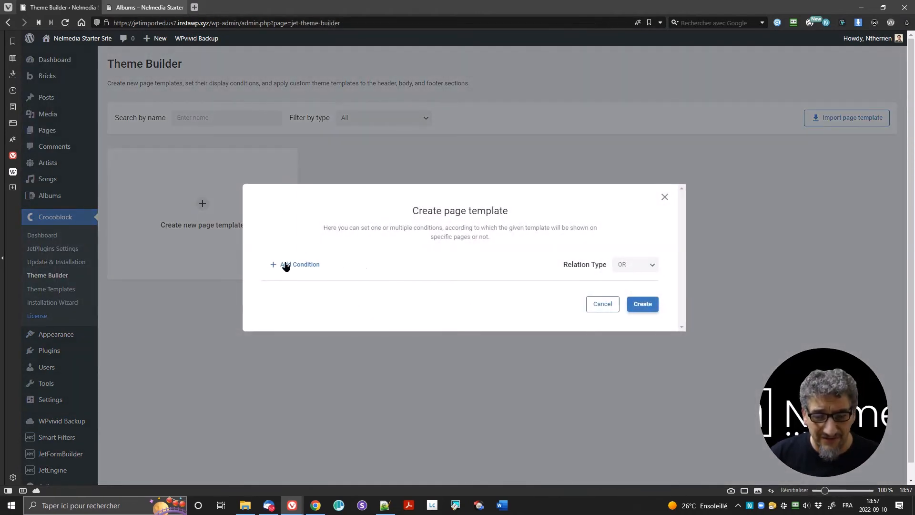
left_click(286, 265)
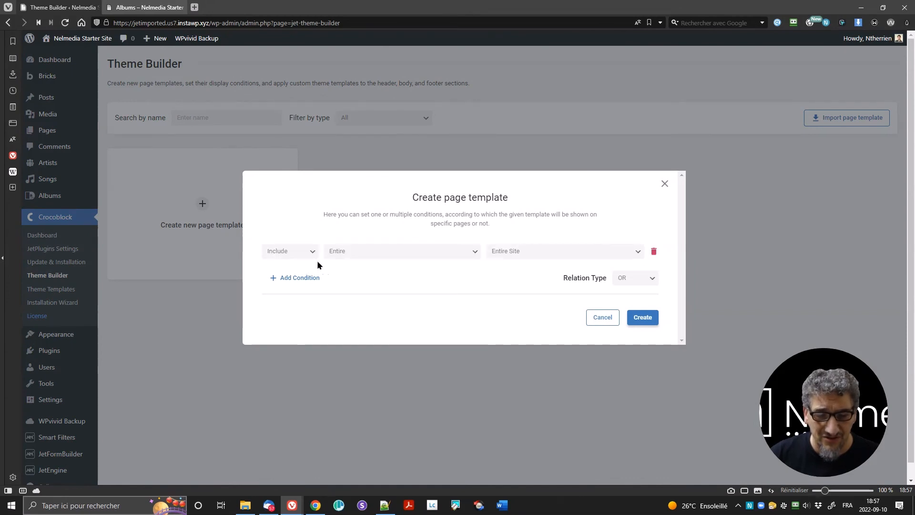
left_click(350, 257)
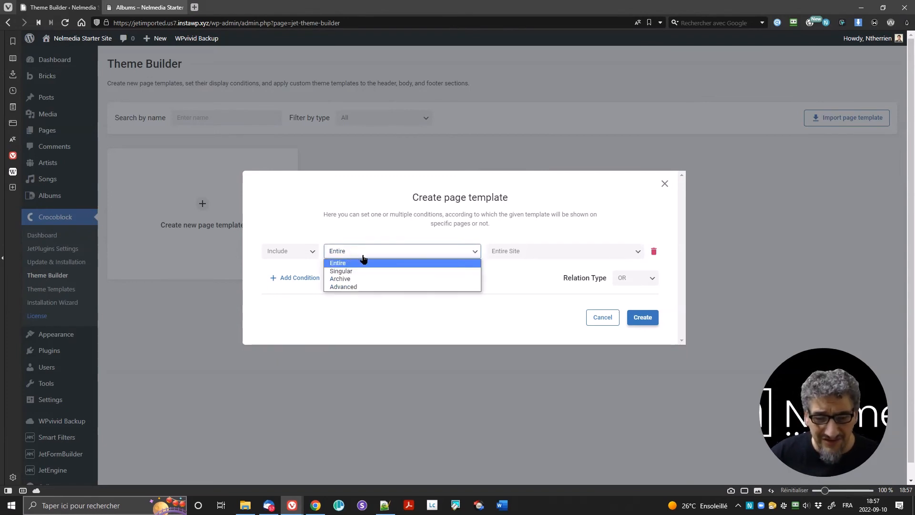
left_click(375, 279)
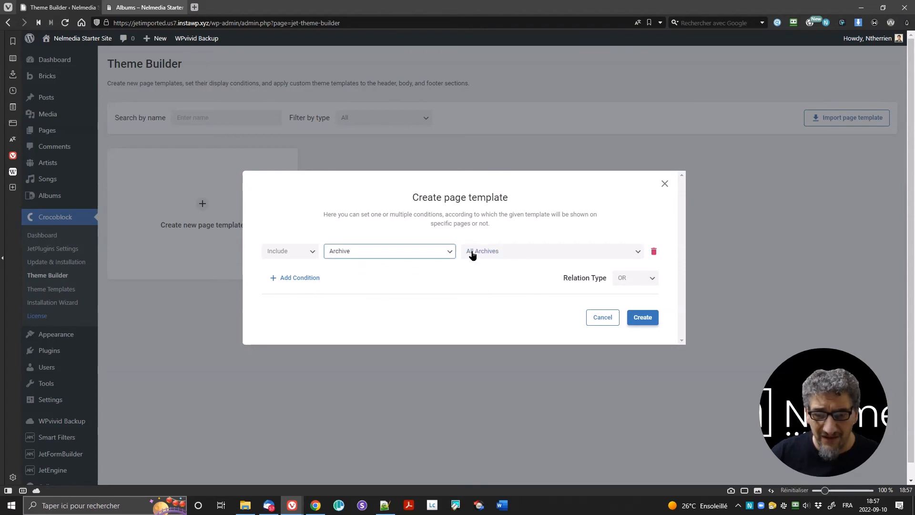
left_click(471, 252)
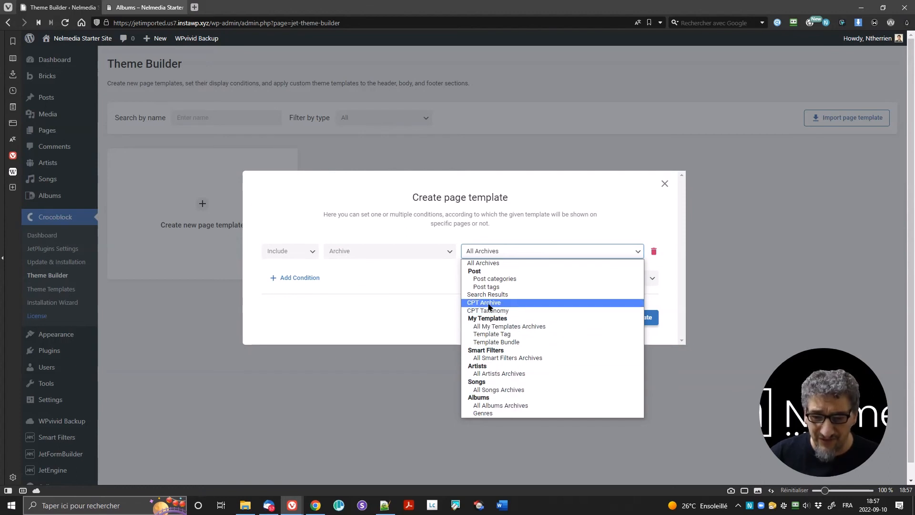
left_click(489, 303)
left_click(567, 250)
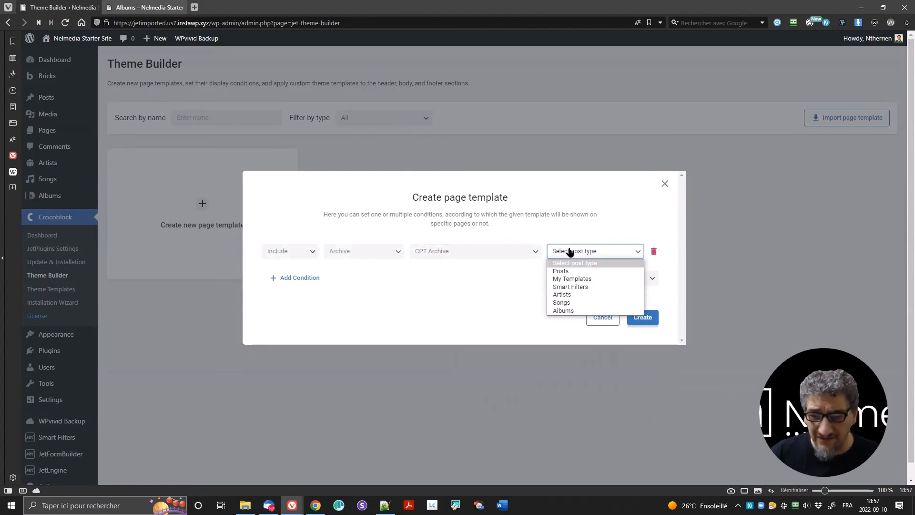
left_click(562, 310)
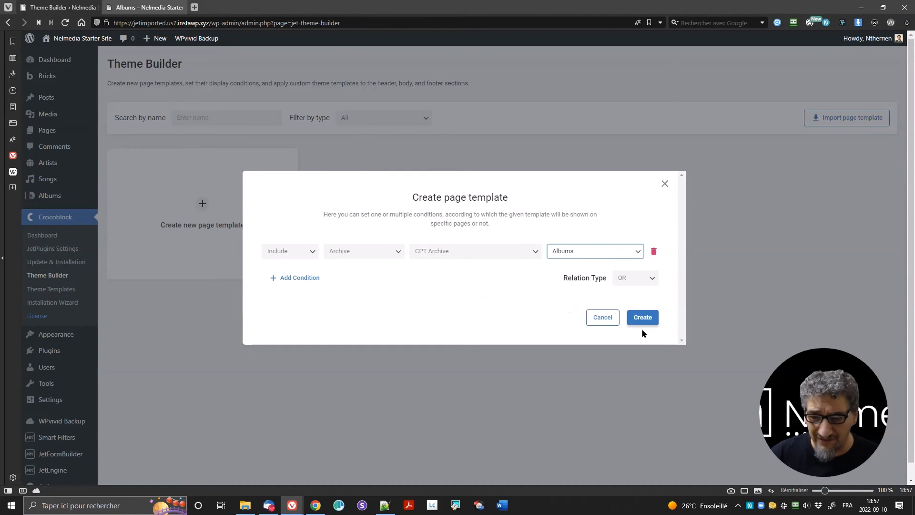
left_click(638, 318)
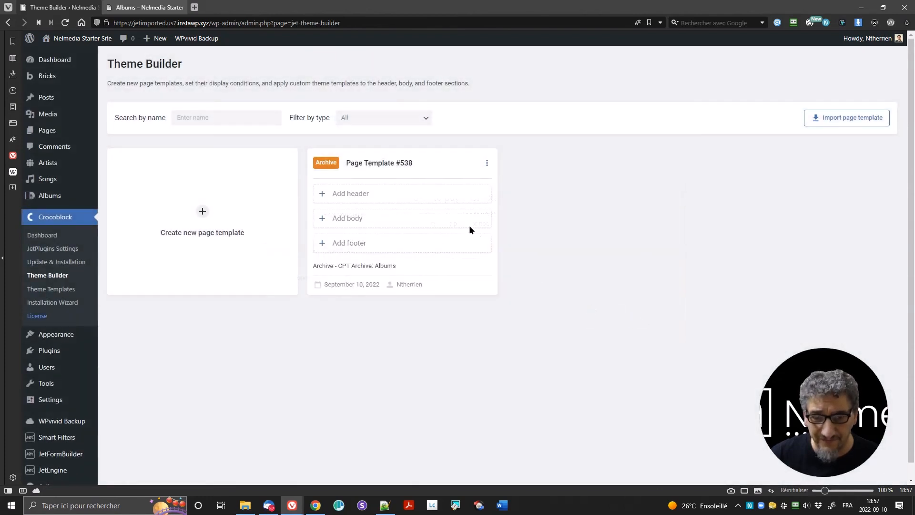
Step: Rename the new page template to 'Albums archive'
left_click(428, 163)
key("ctrl+a")
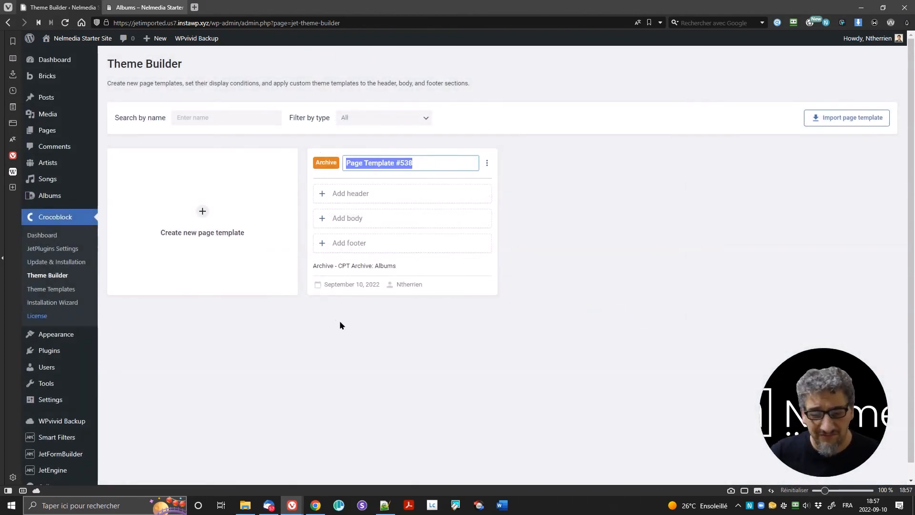
type("Albums archive")
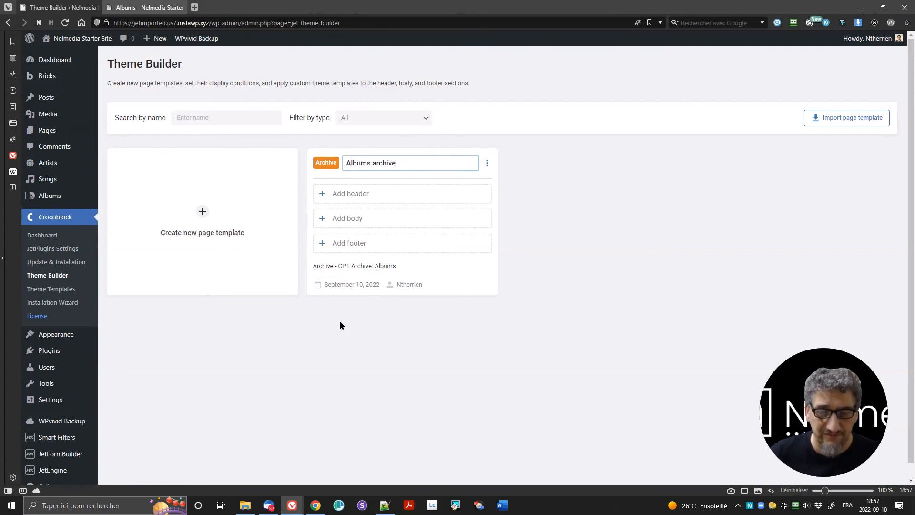
key("Return")
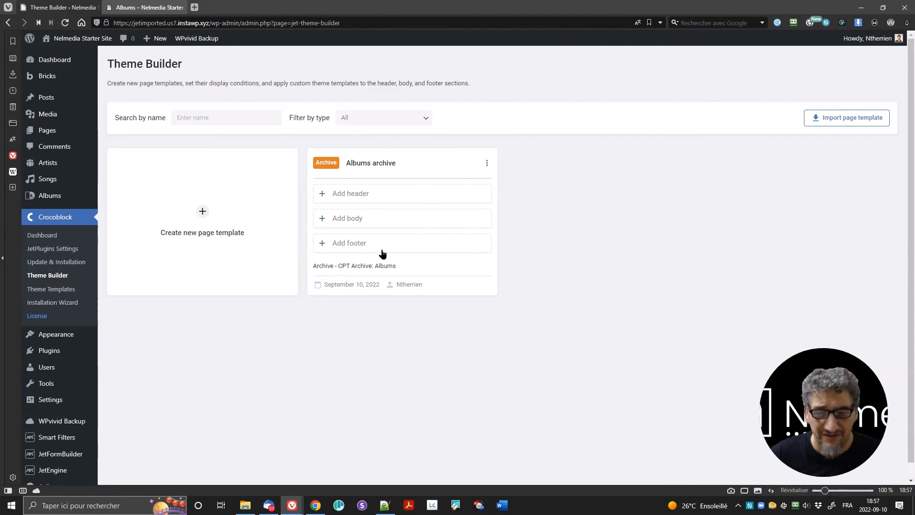
Step: Create a Block Editor body template named 'Albums archive' and open it for editing
left_click(352, 223)
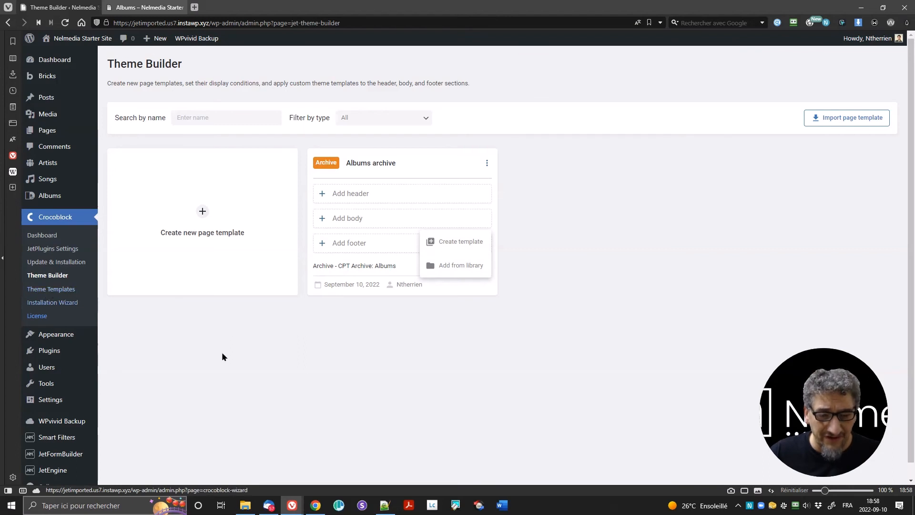
left_click(456, 242)
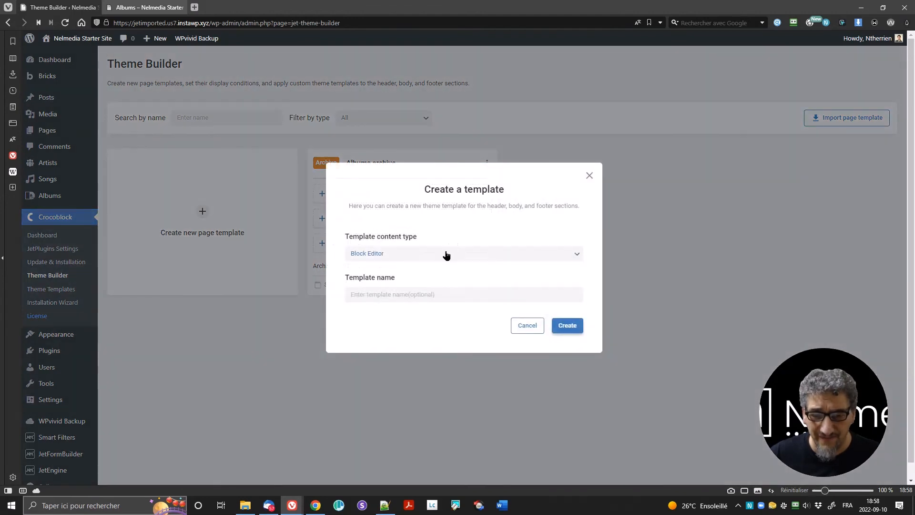
left_click(445, 255)
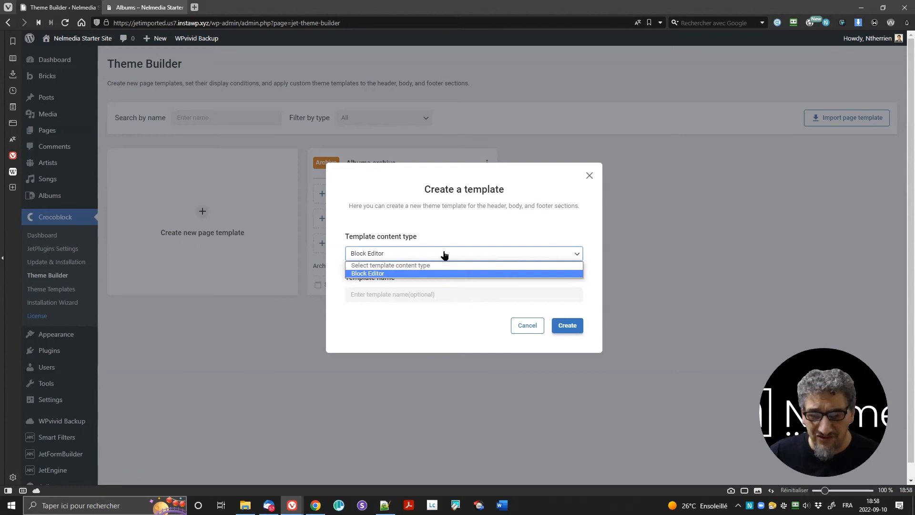
left_click(441, 295)
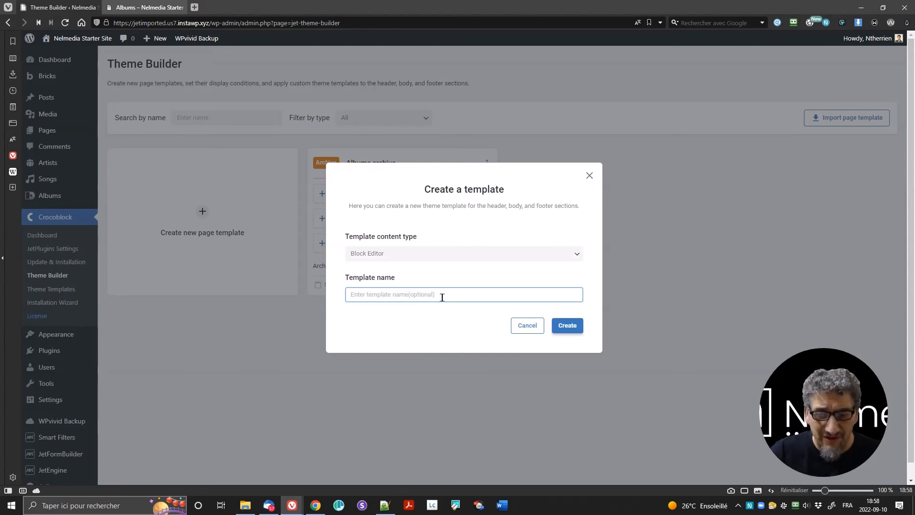
type("Album")
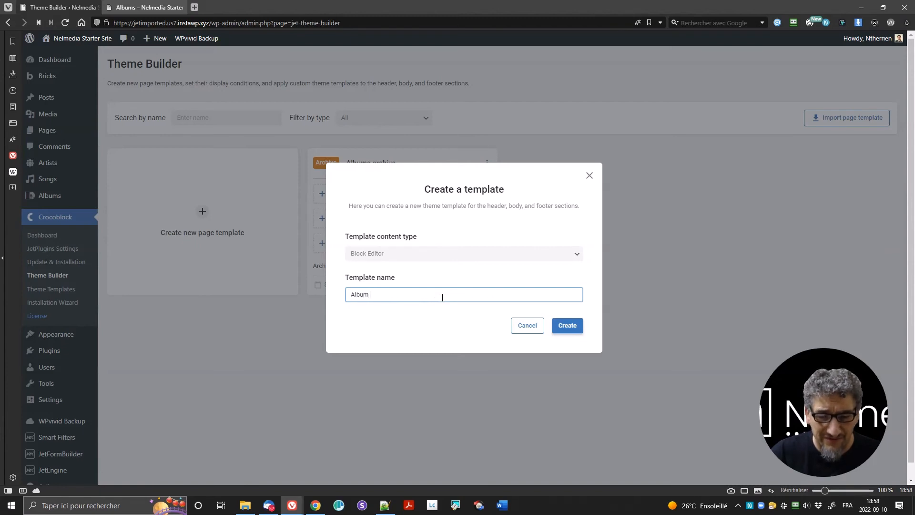
type("s archive")
left_click(565, 325)
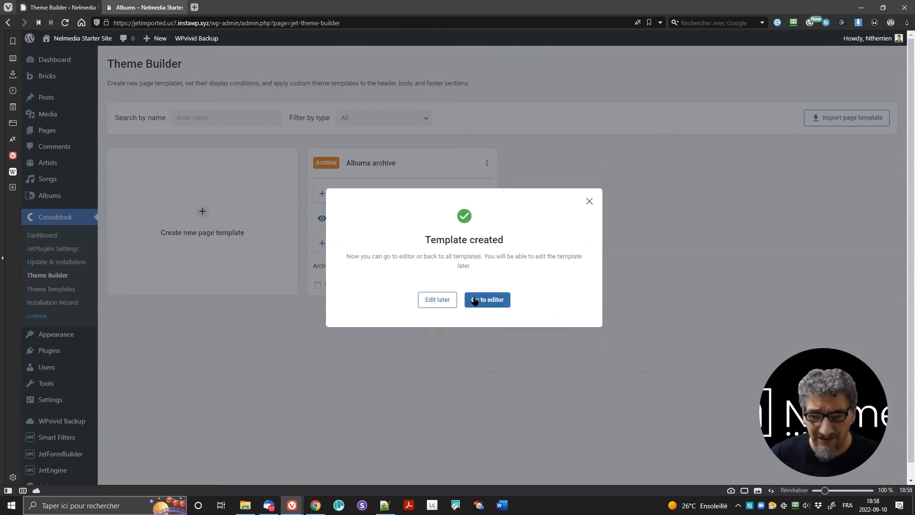
left_click(486, 302)
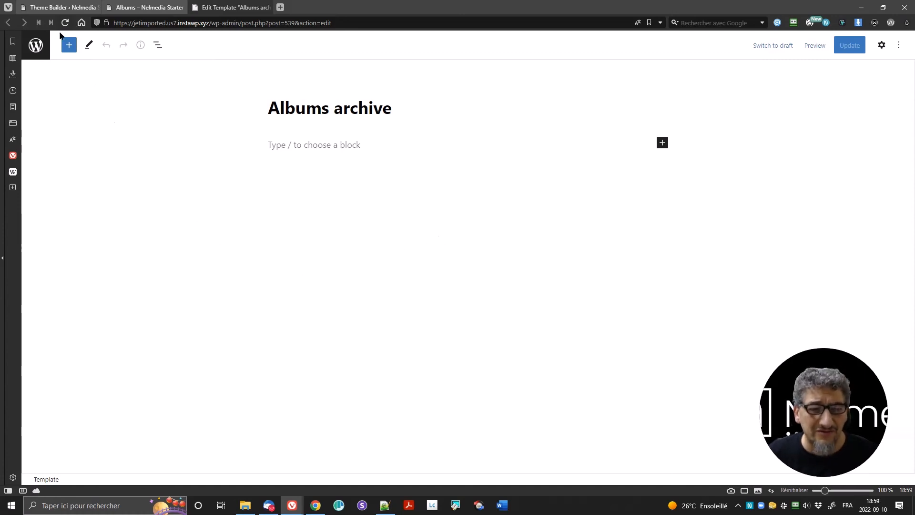
Step: Insert a single 100% Columns block and place a Heading block inside its column
left_click(70, 46)
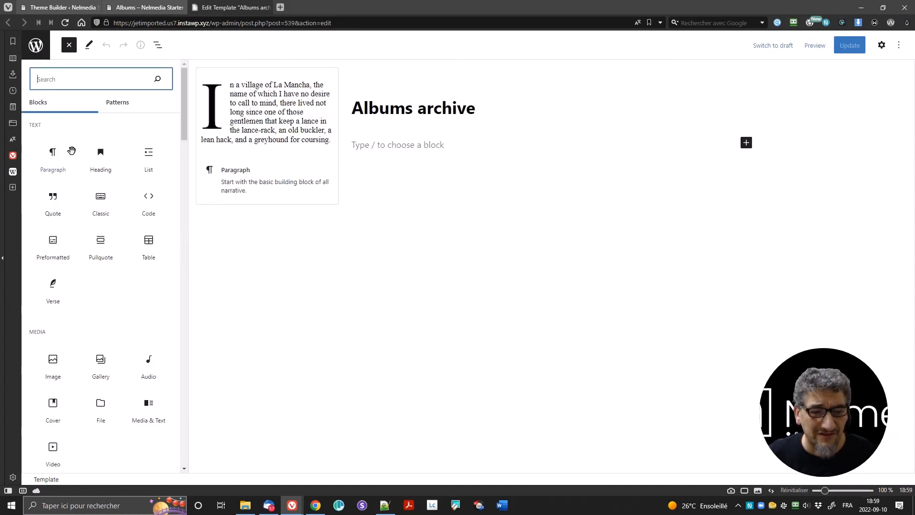
scroll(76, 195, "down", 1)
scroll(76, 158, "up", 1)
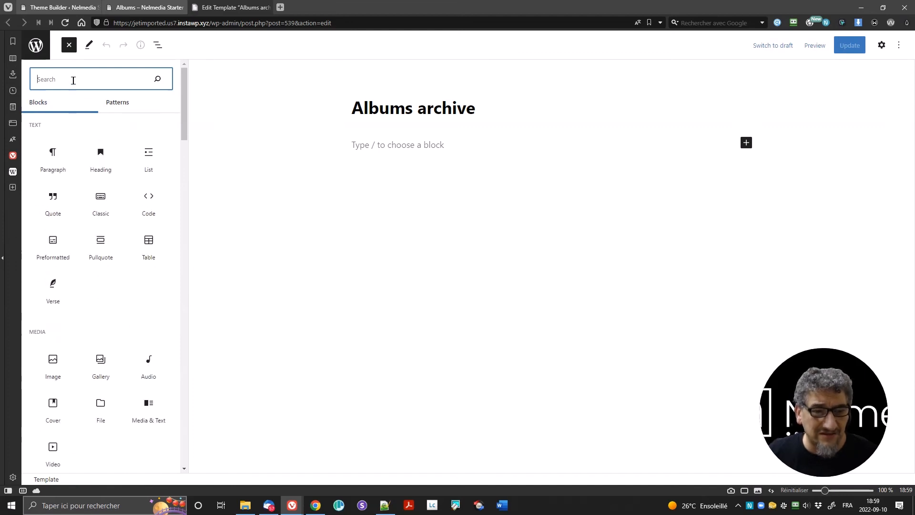
type("c")
key("BackSpace")
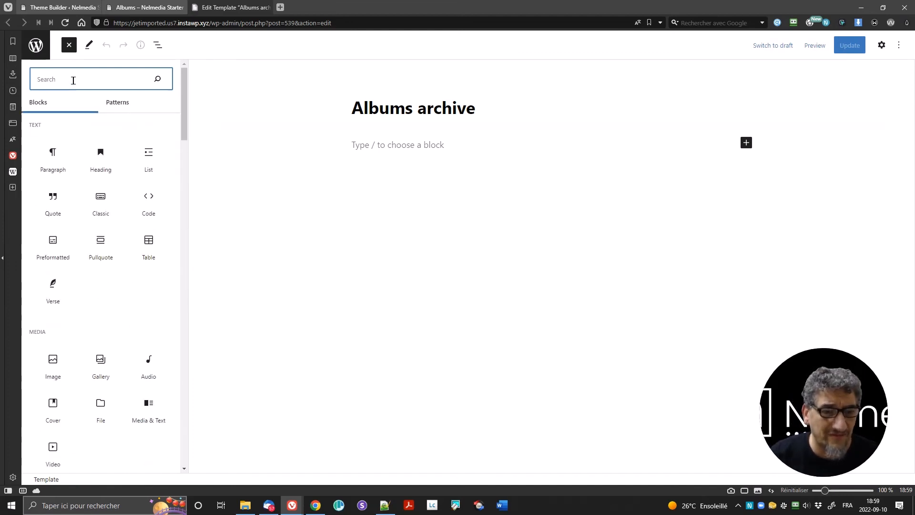
type("co")
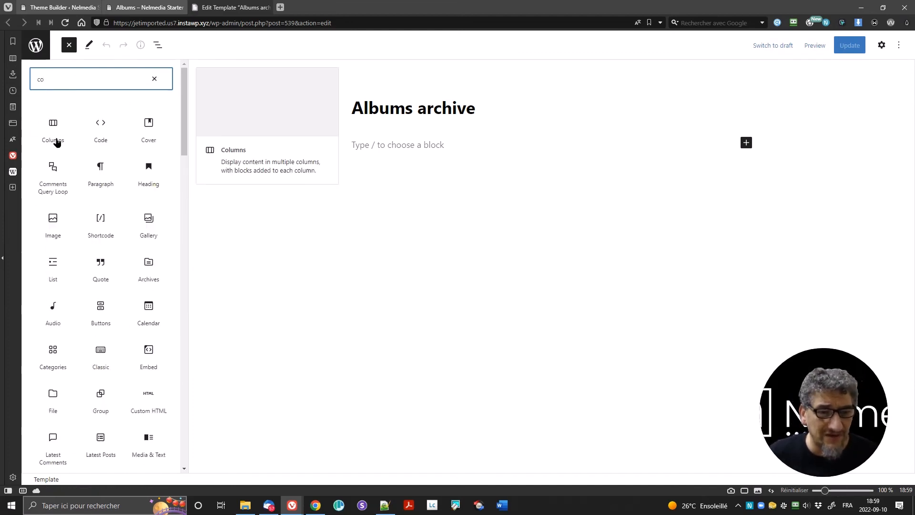
left_click(54, 138)
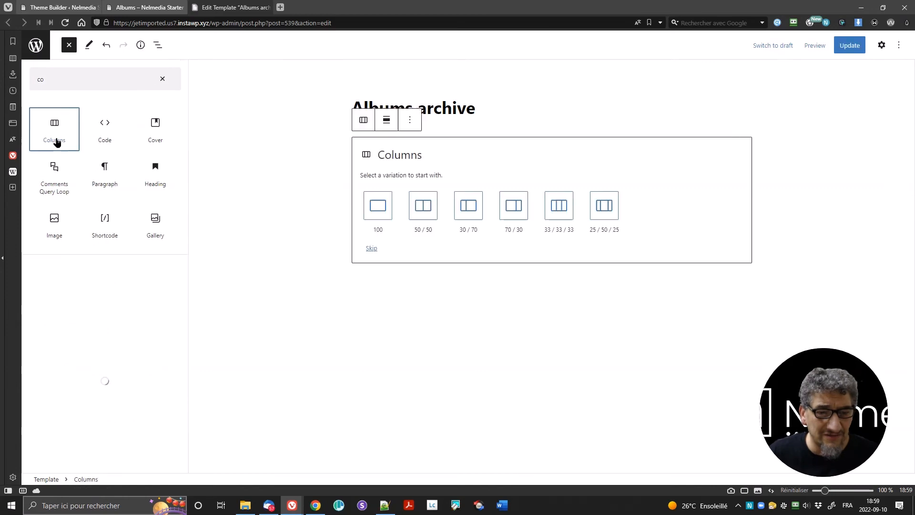
left_click(376, 207)
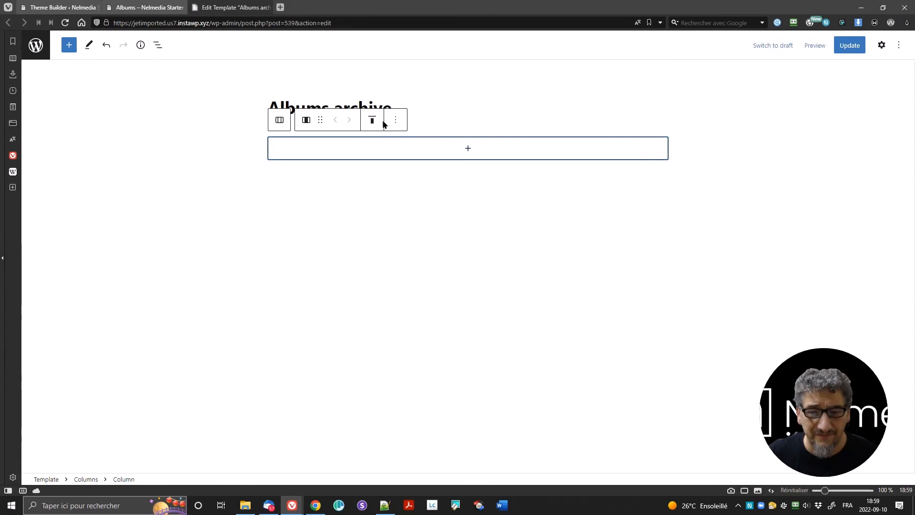
left_click(468, 149)
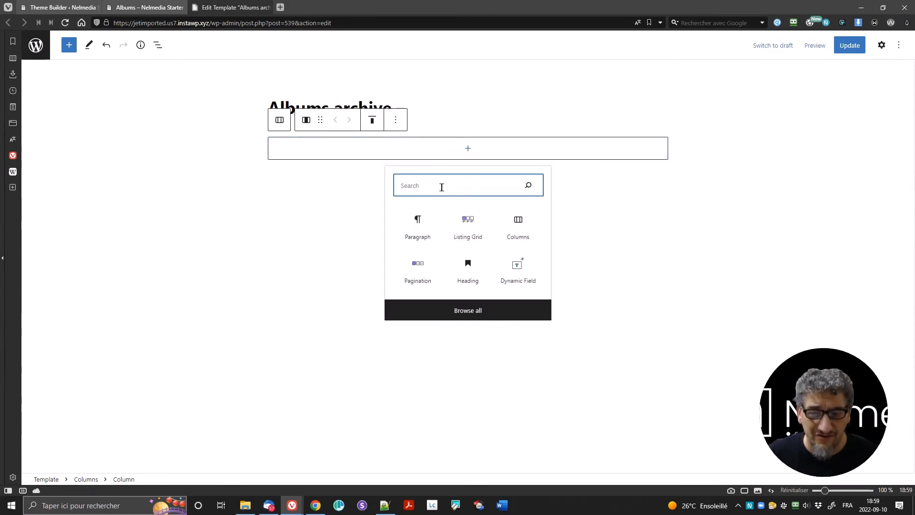
type("H")
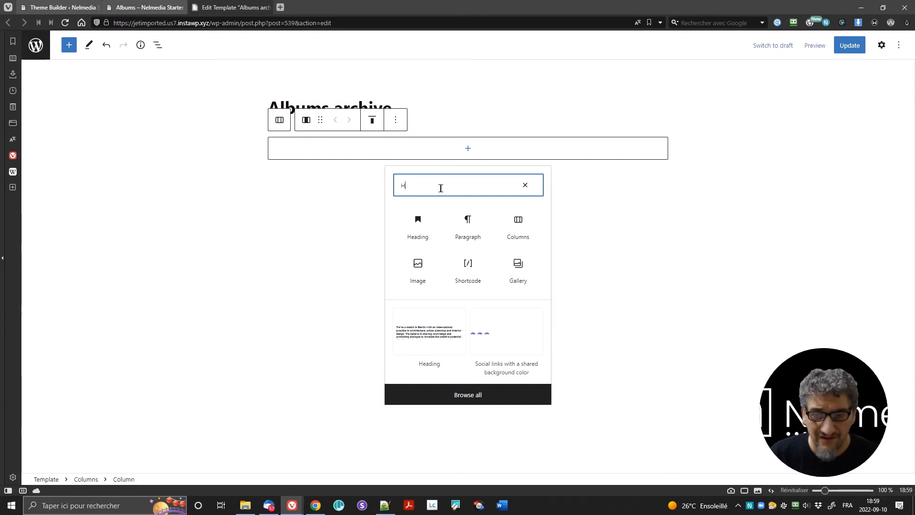
left_click(429, 236)
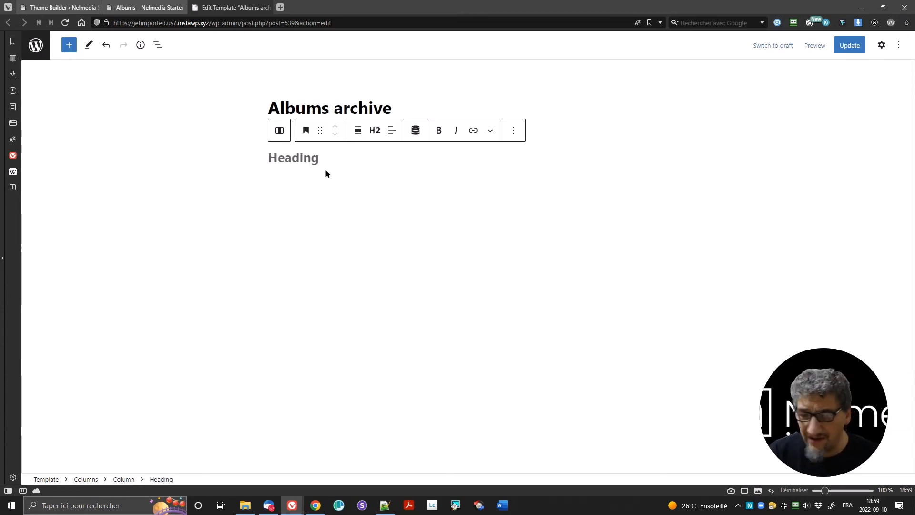
Step: Make the heading read 'All Albums' at level H1
type("All ")
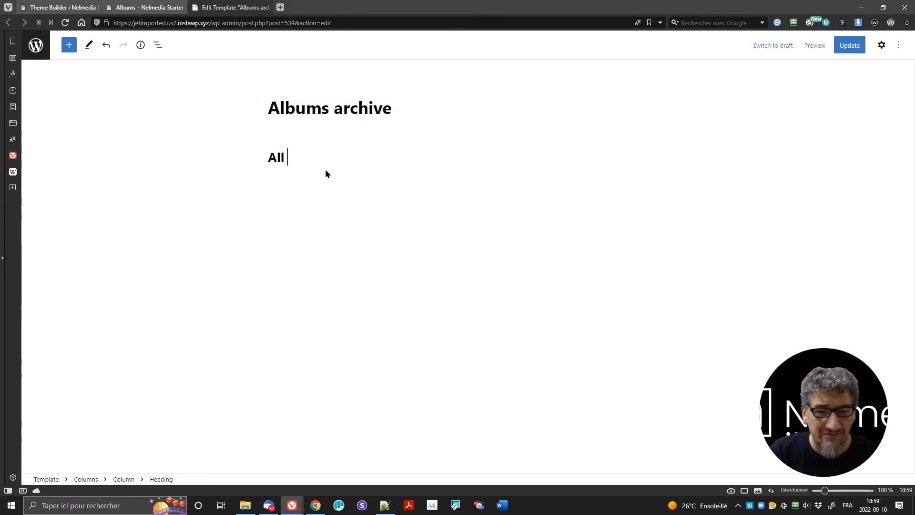
type("Albums")
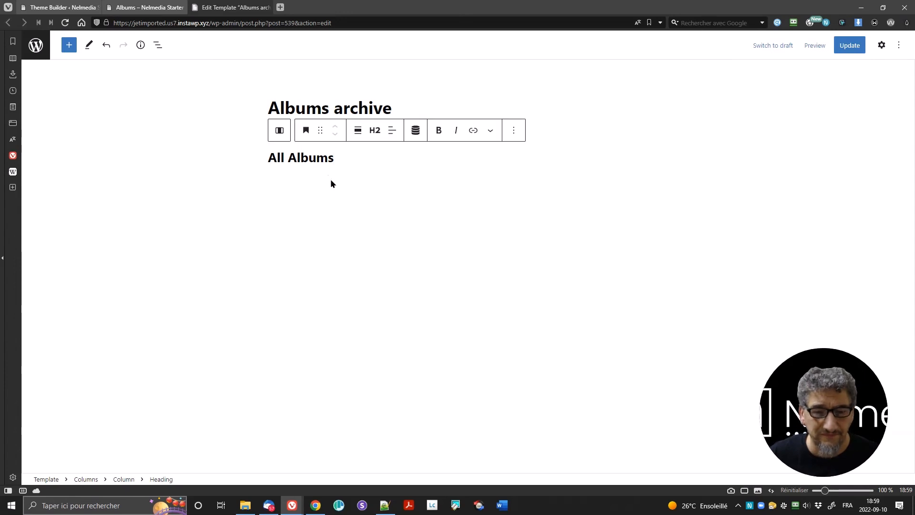
left_click(374, 130)
left_click(377, 161)
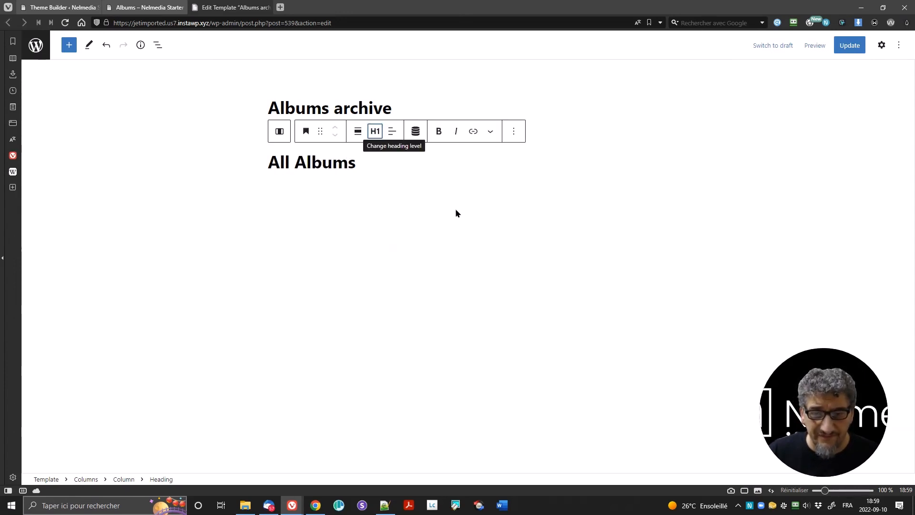
Step: Add a 33/33/33 three-column Columns block after the heading
left_click(514, 130)
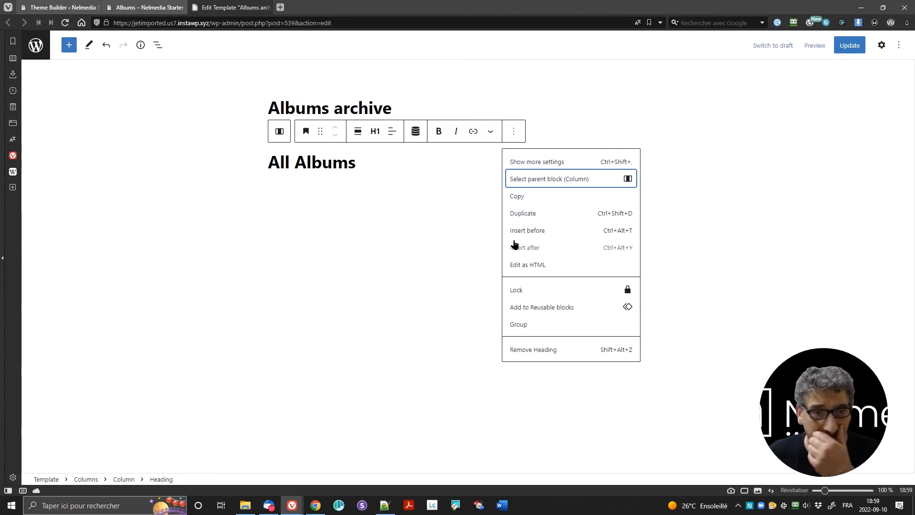
left_click(552, 248)
type("/co")
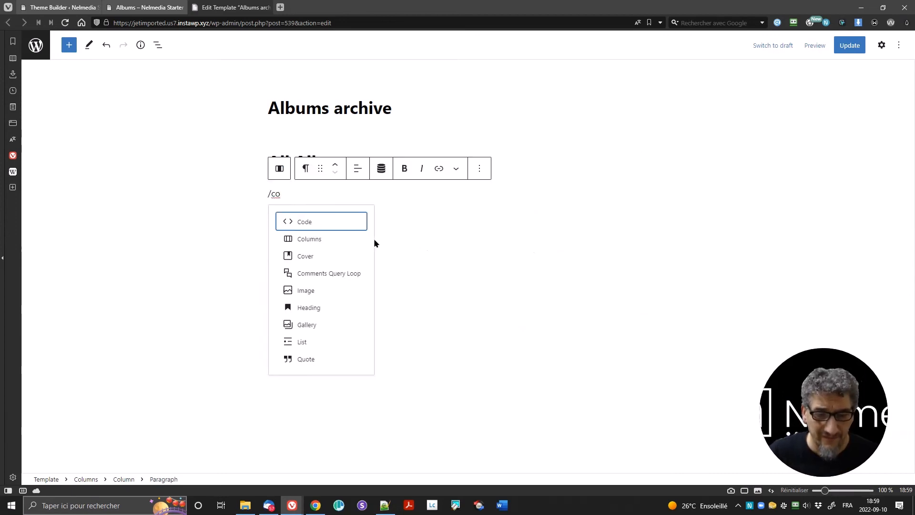
left_click(336, 240)
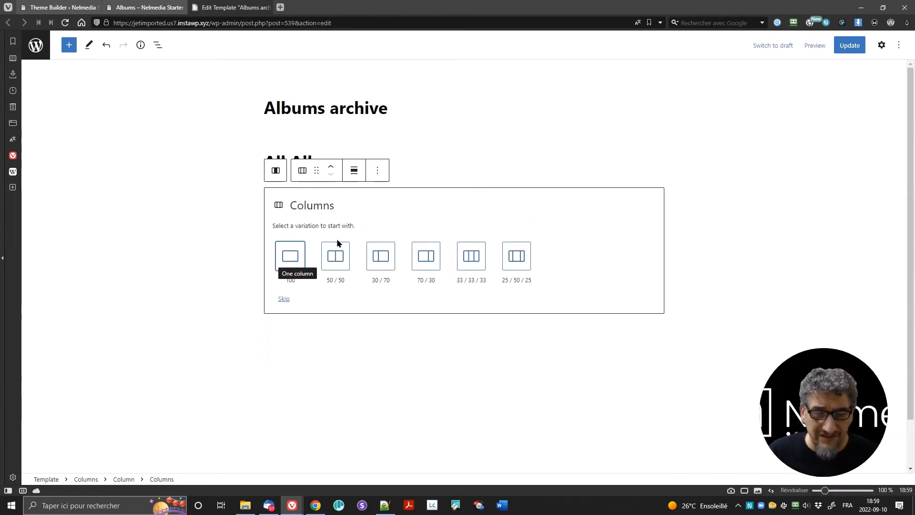
left_click(476, 258)
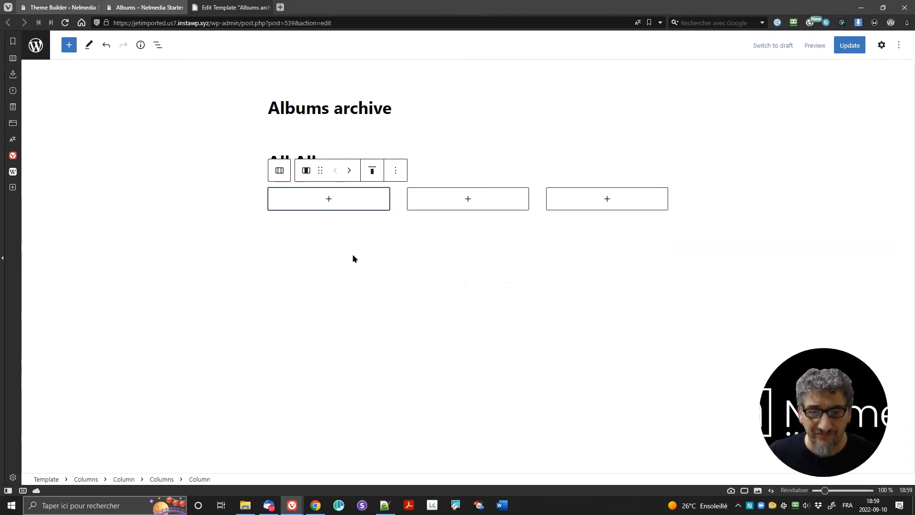
left_click(62, 8)
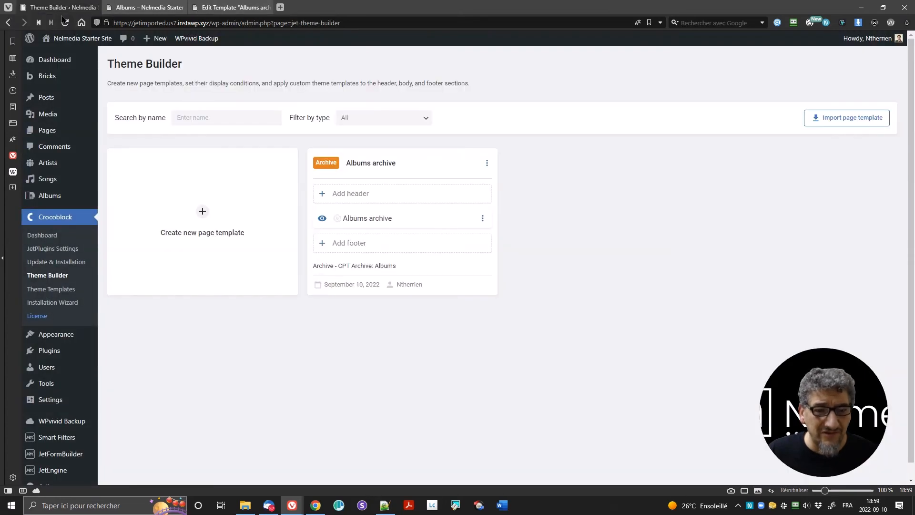
left_click(79, 442)
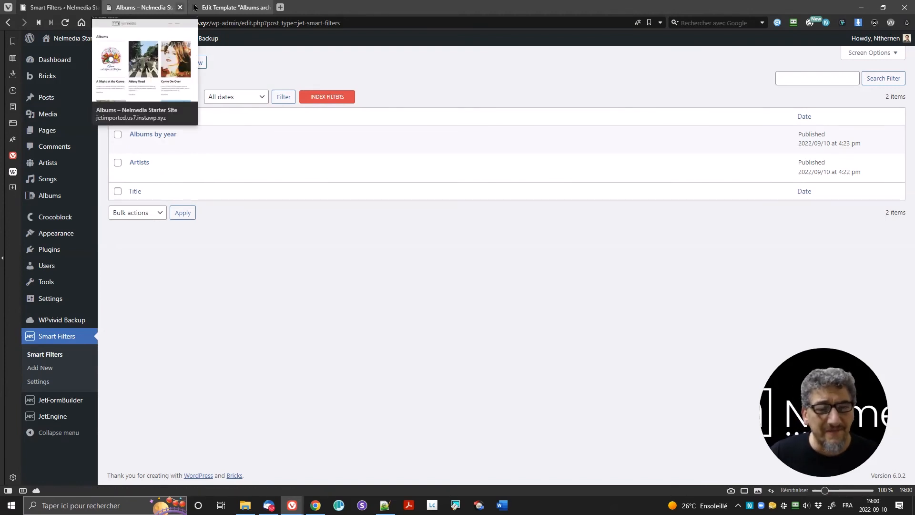
left_click(231, 7)
Step: Insert a Select filter block into the first column and show its Block settings
left_click(327, 203)
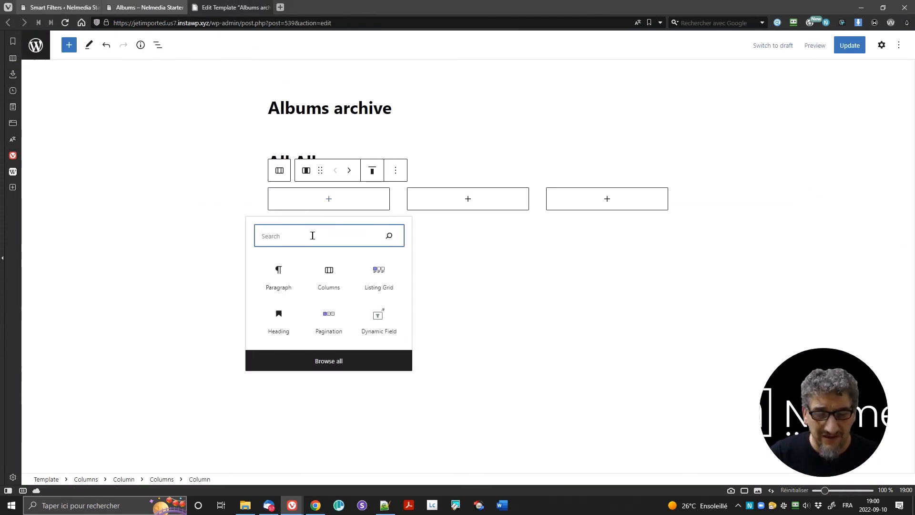
type("/se")
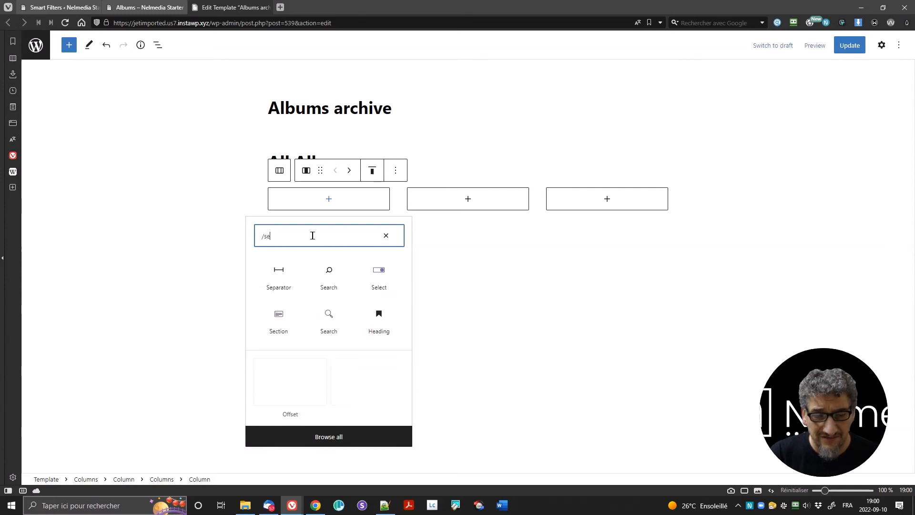
type("l")
left_click(282, 272)
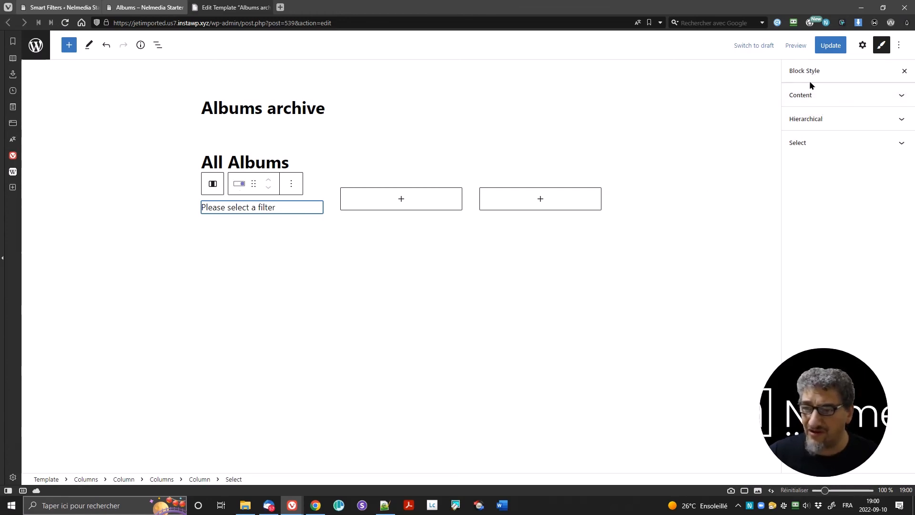
left_click(809, 96)
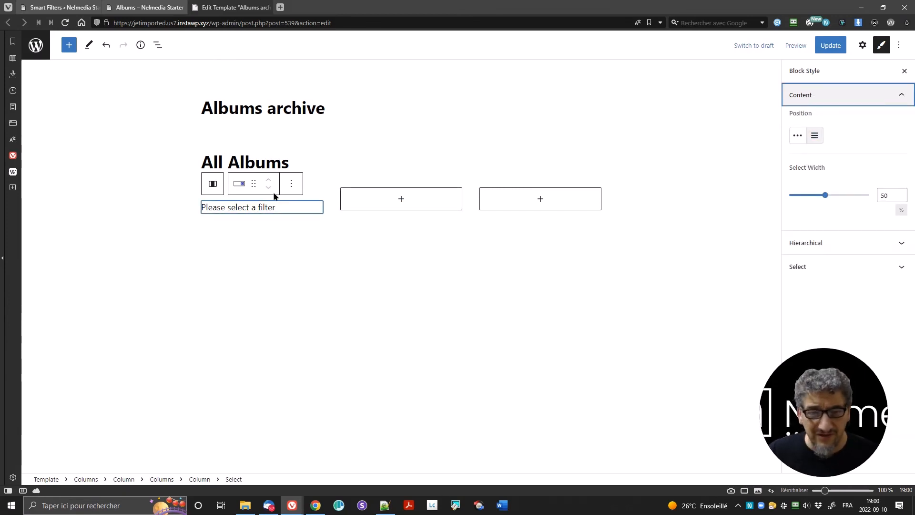
left_click(265, 207)
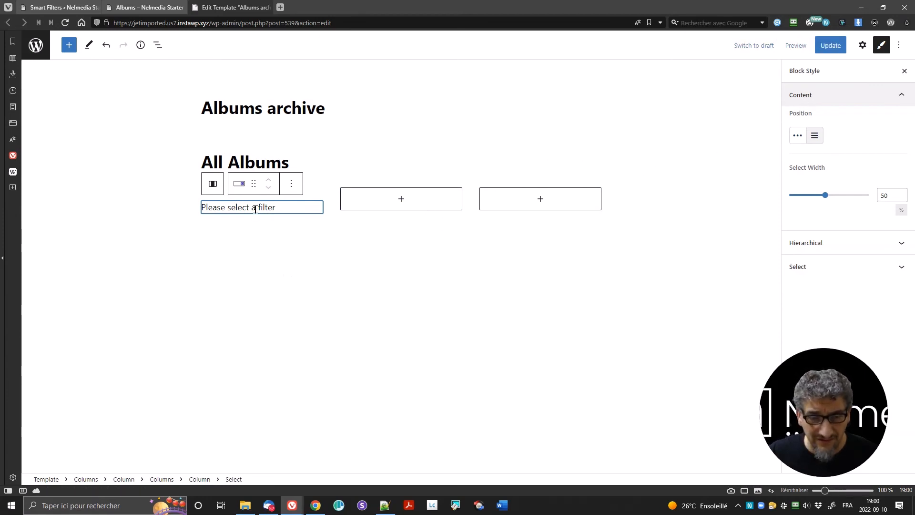
left_click(861, 46)
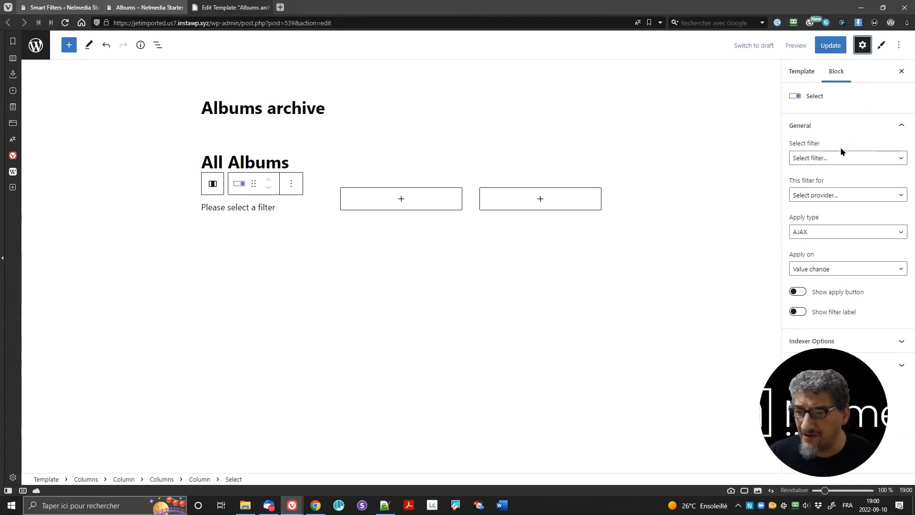
Step: Set the Select block to the Artists filter for the Listing Grid with Mixed apply type
left_click(840, 159)
left_click(845, 179)
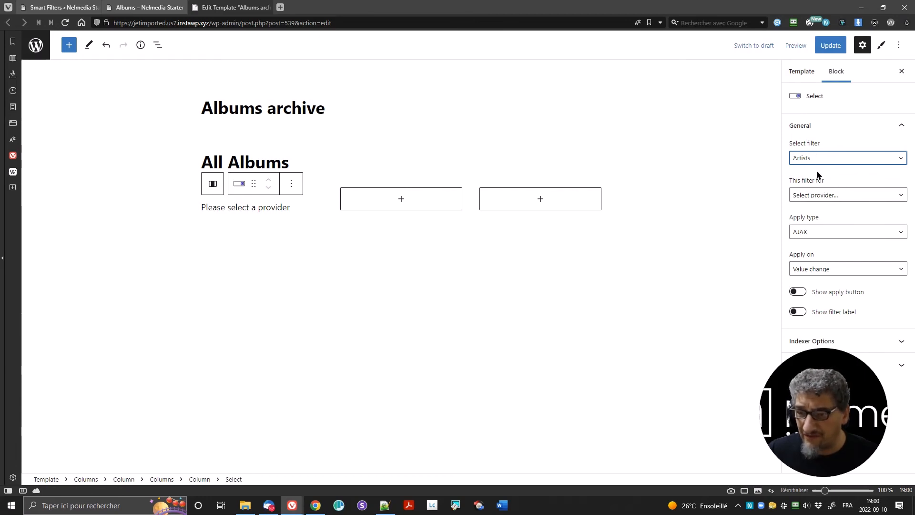
left_click(829, 198)
left_click(828, 215)
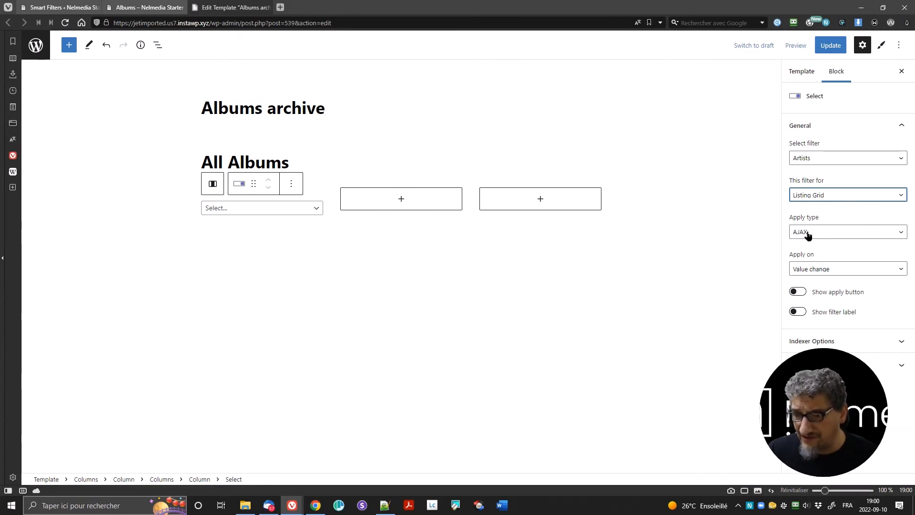
left_click(826, 232)
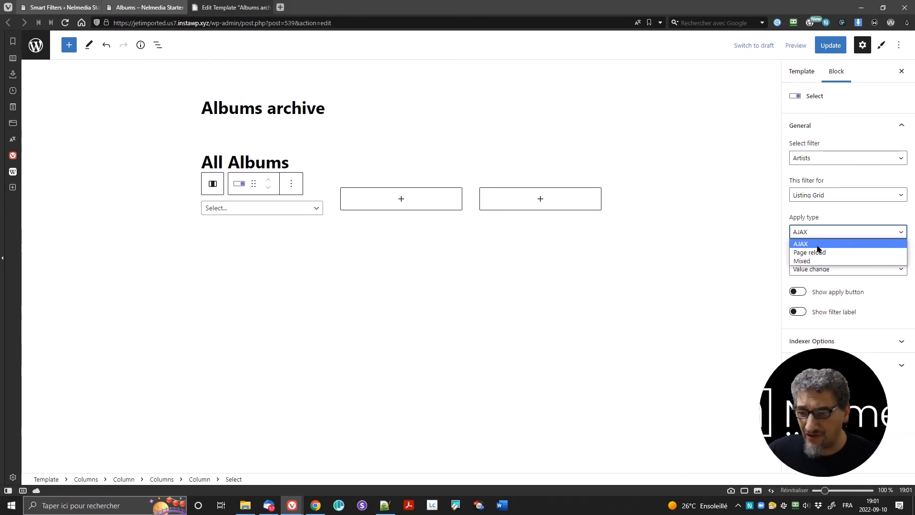
left_click(816, 260)
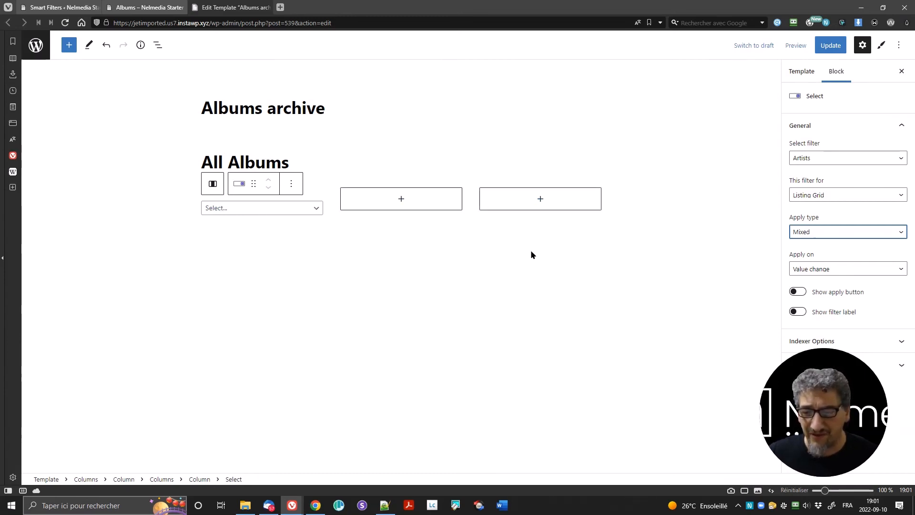
Step: Apply the Artists filter on apply-button click, with no own apply button and its label shown
left_click(820, 270)
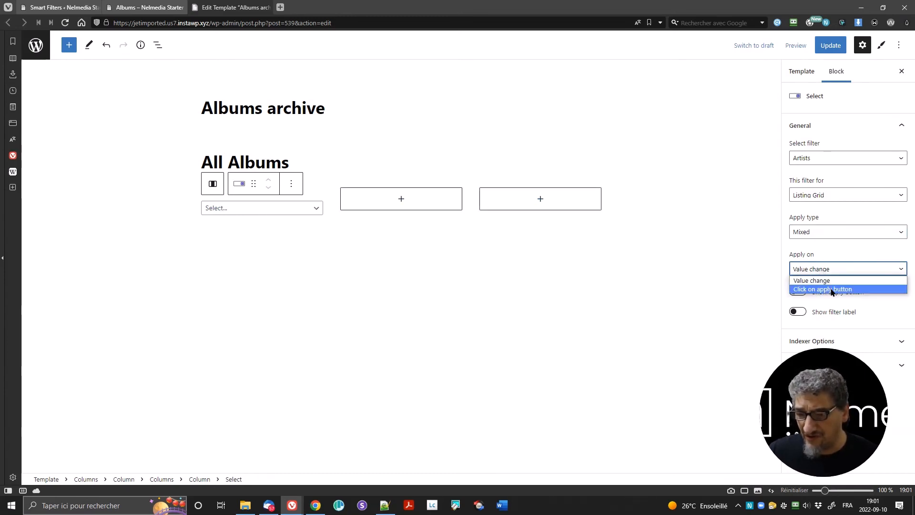
left_click(832, 290)
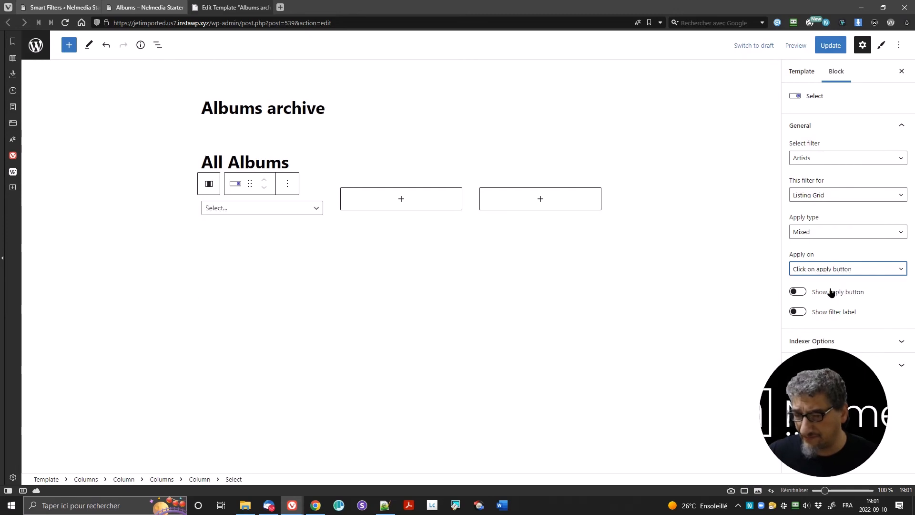
left_click(798, 292)
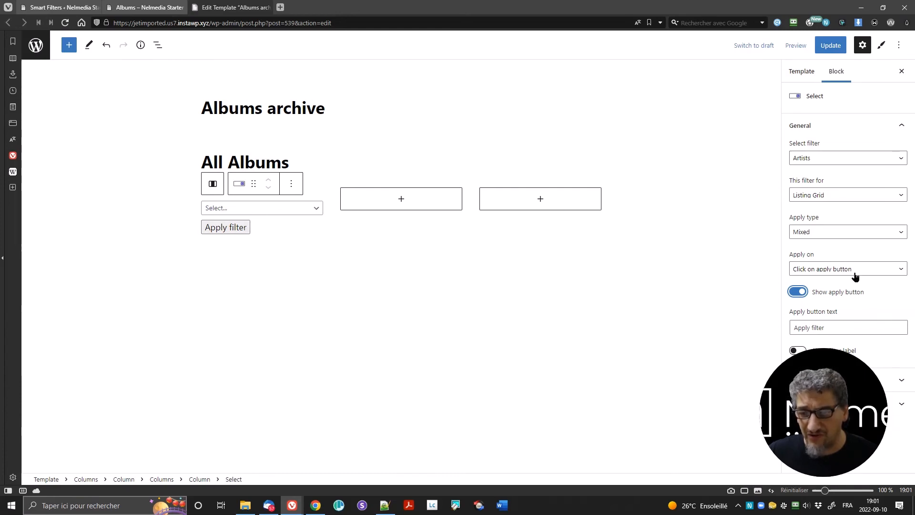
mouse_move(840, 389)
left_click_drag(840, 388, 732, 384)
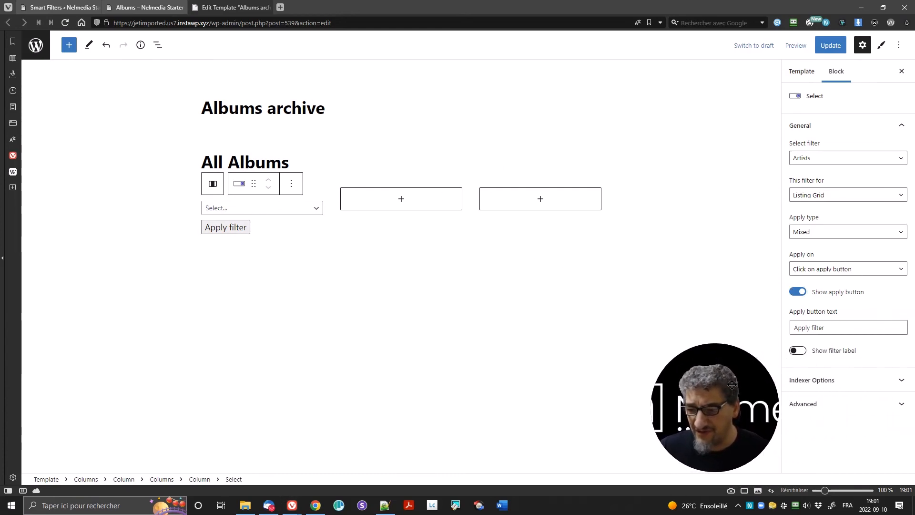
left_click(800, 293)
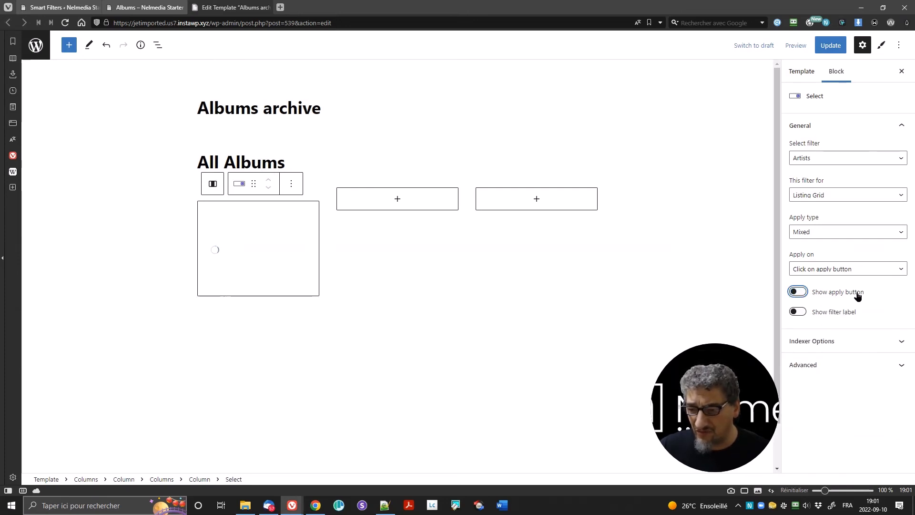
left_click(798, 312)
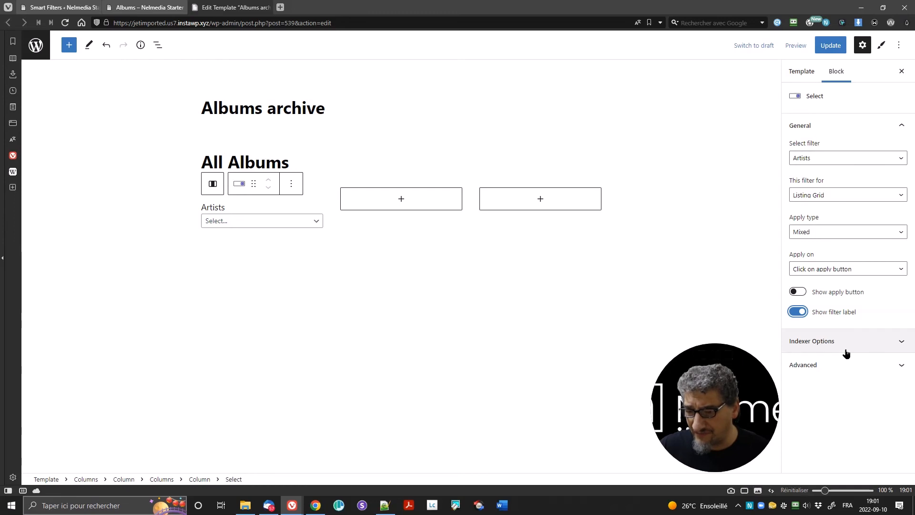
left_click(828, 366)
left_click(827, 366)
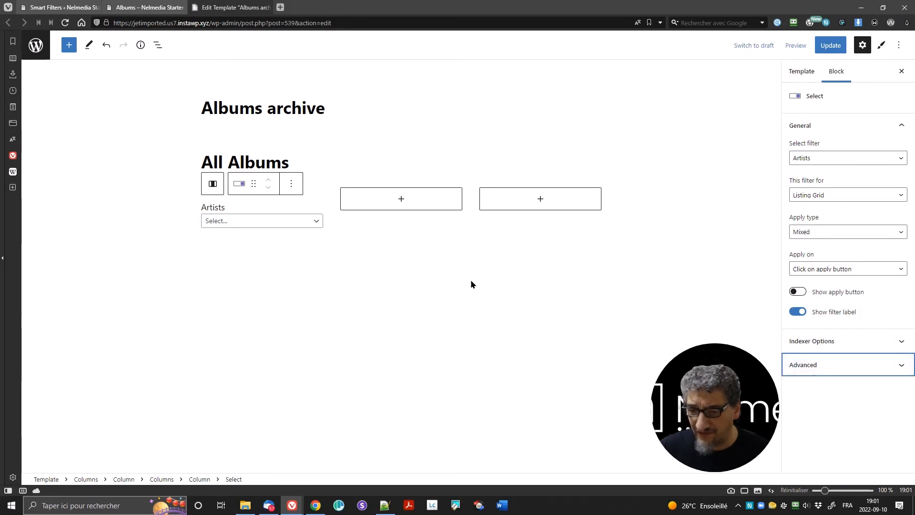
left_click(304, 206)
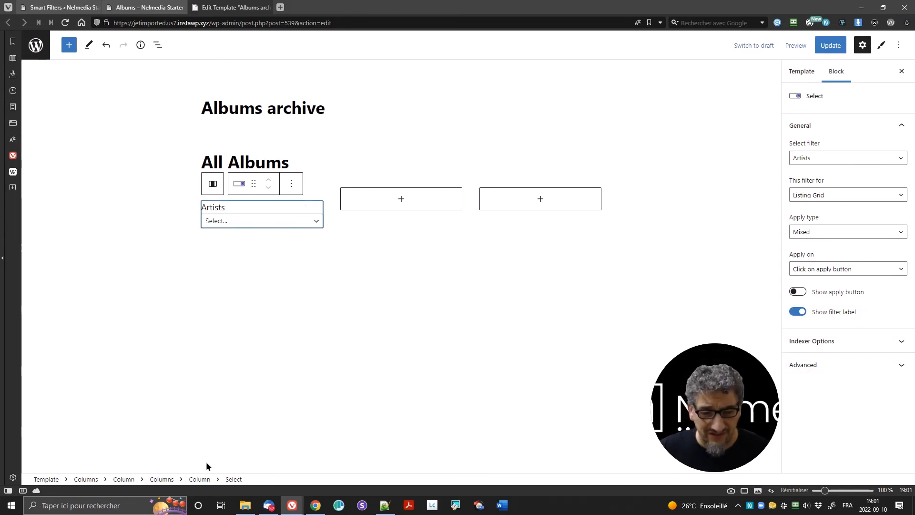
left_click(199, 479)
Step: Middle-align the Artists column at 40% width, then search '/ran' in the middle column
left_click(305, 170)
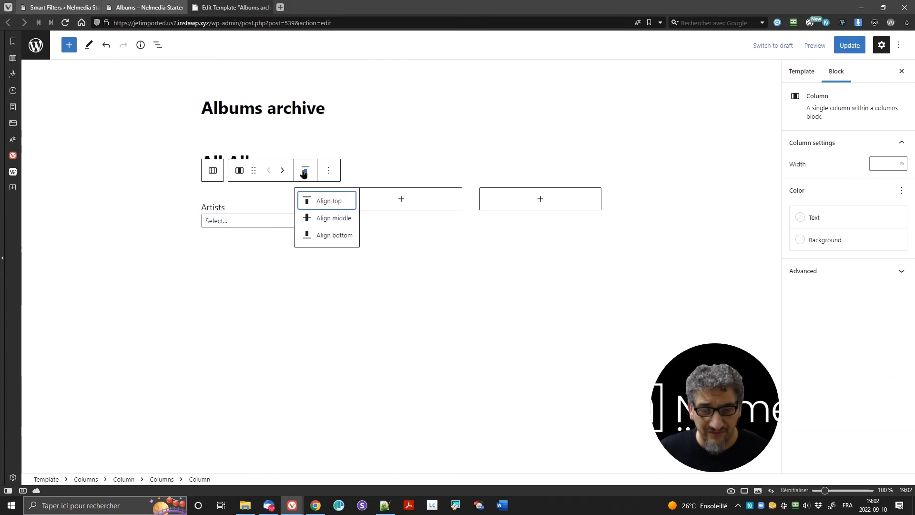
left_click(320, 218)
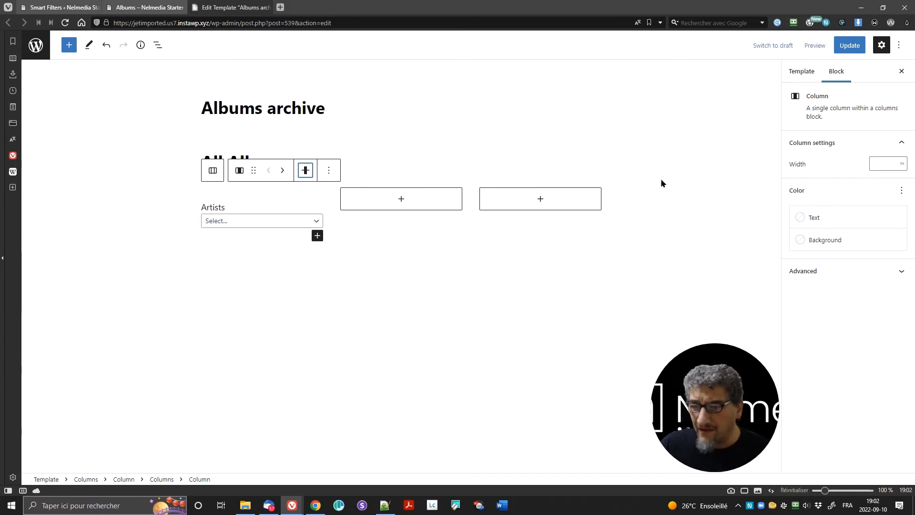
left_click(902, 163)
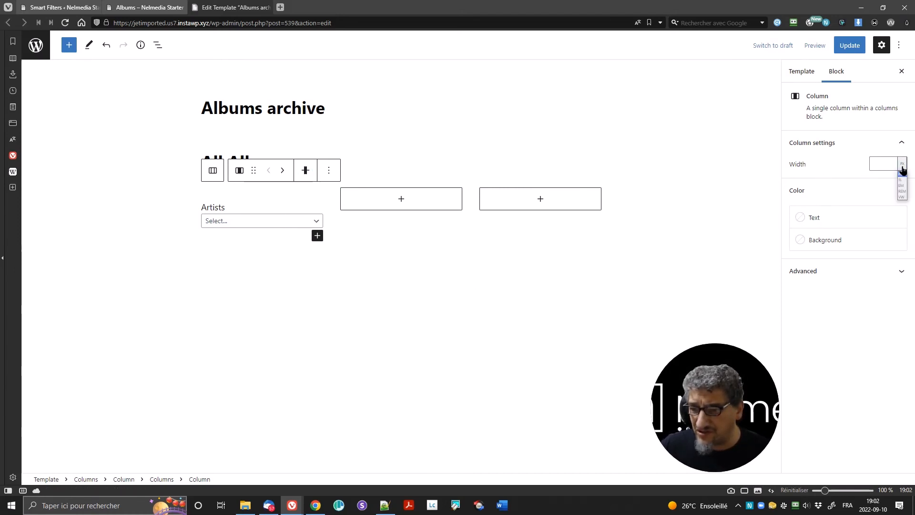
left_click(903, 184)
left_click(881, 168)
type("40")
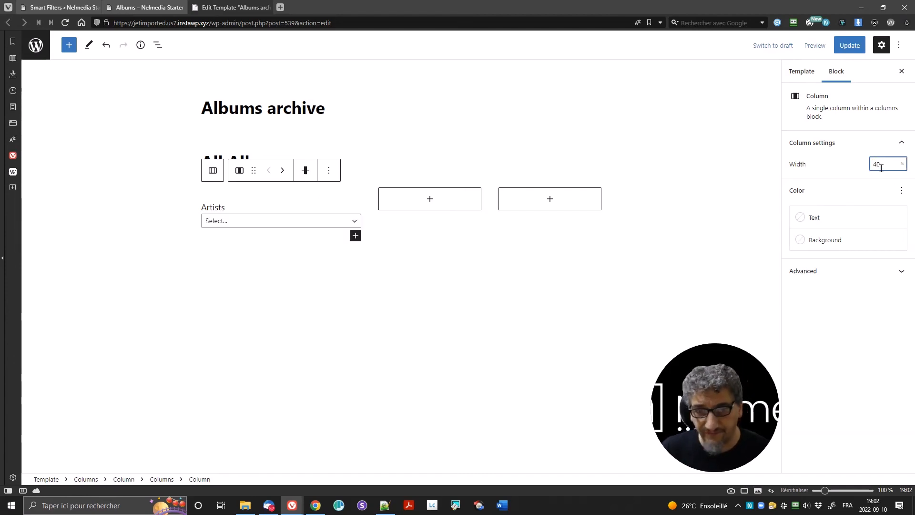
left_click(435, 199)
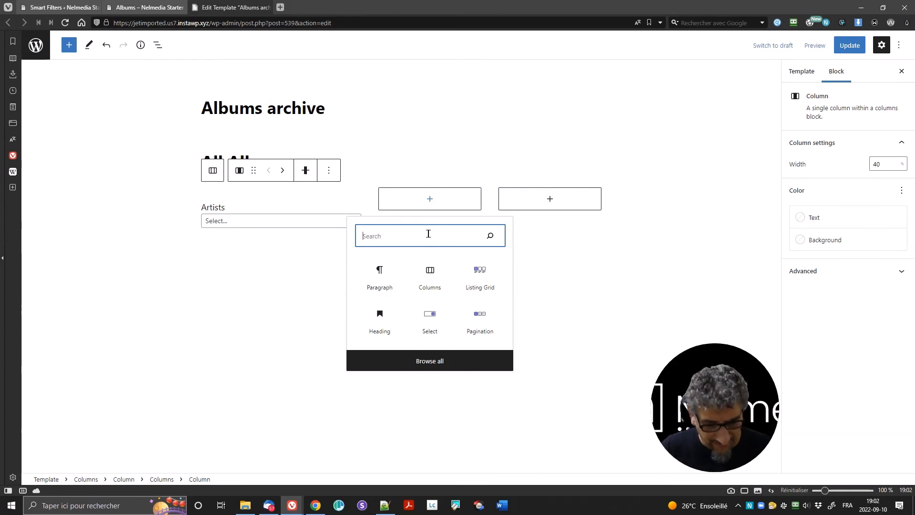
type("/ran")
Step: Insert a Range filter block in the middle column using the Albums by year filter
left_click(381, 294)
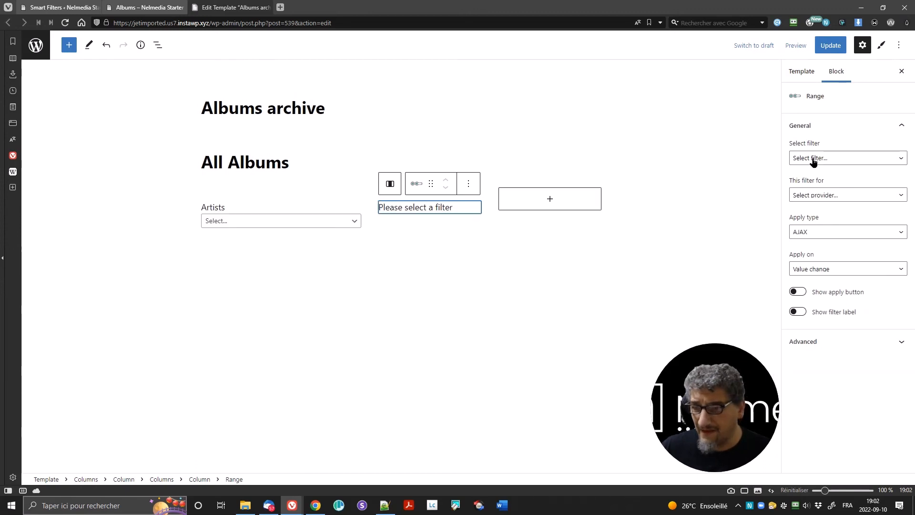
left_click(813, 160)
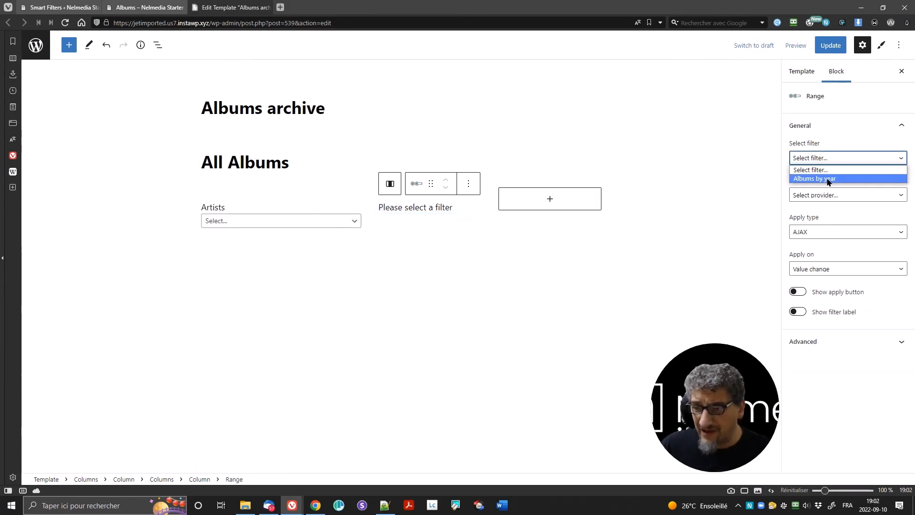
left_click(828, 179)
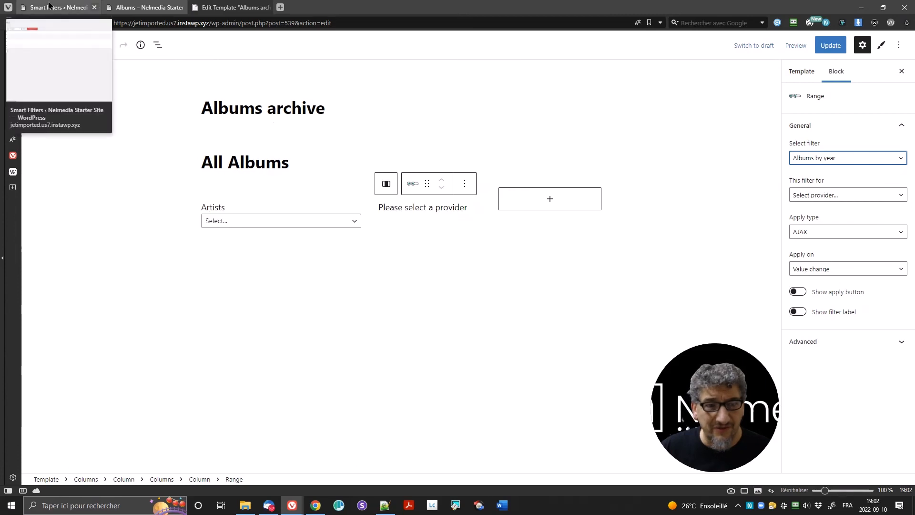
left_click(60, 7)
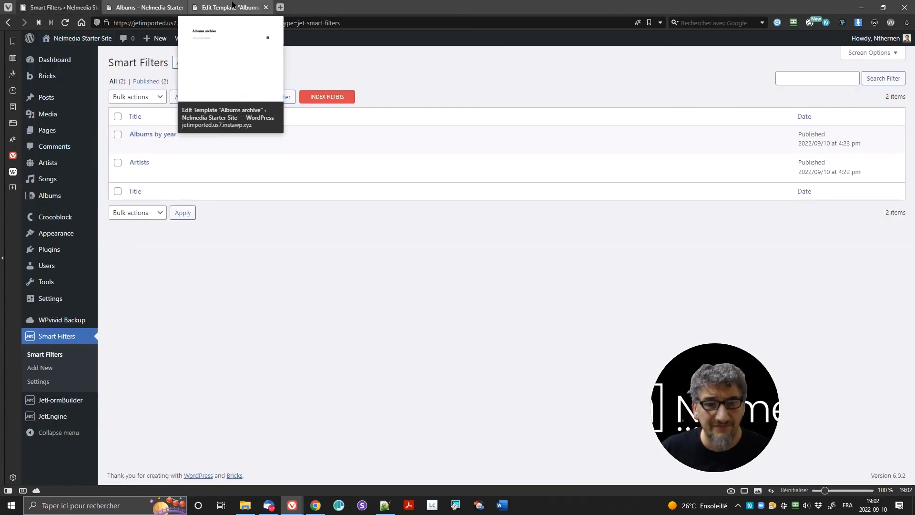
left_click(230, 8)
Step: Target the Listing Grid, Mixed type, apply on button click, and show the Decades label
left_click(846, 194)
left_click(835, 217)
left_click(830, 235)
left_click(828, 262)
left_click(826, 270)
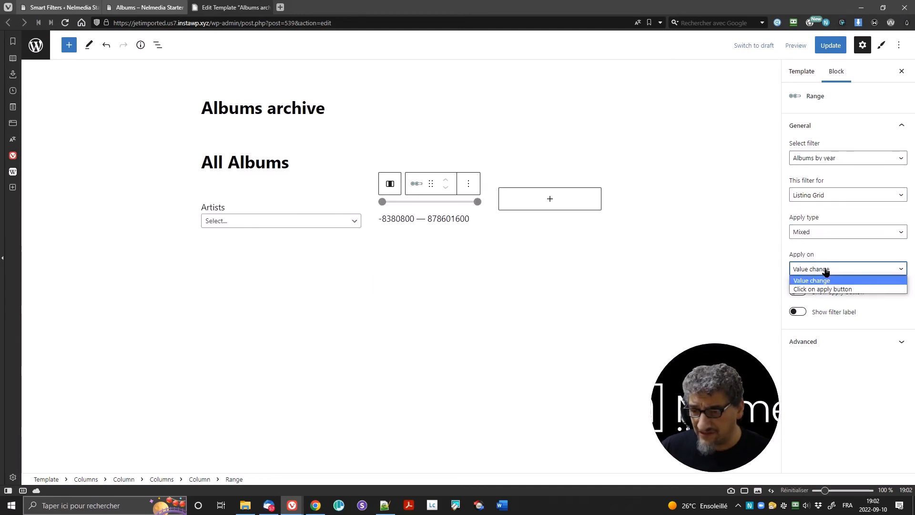
left_click(842, 293)
left_click(815, 313)
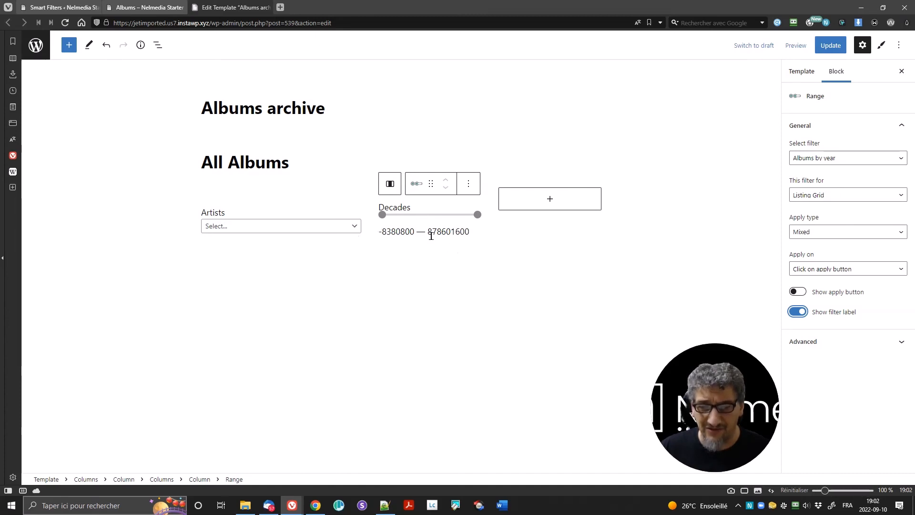
left_click(423, 208)
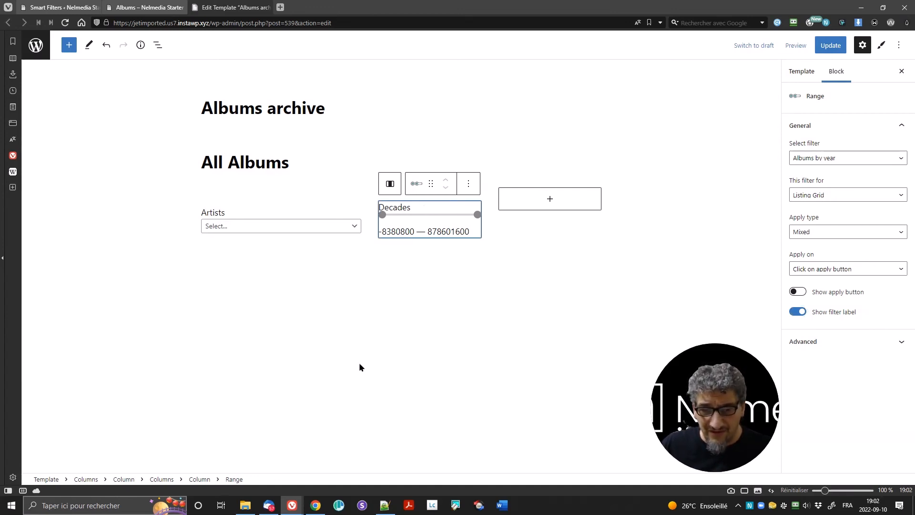
left_click(200, 479)
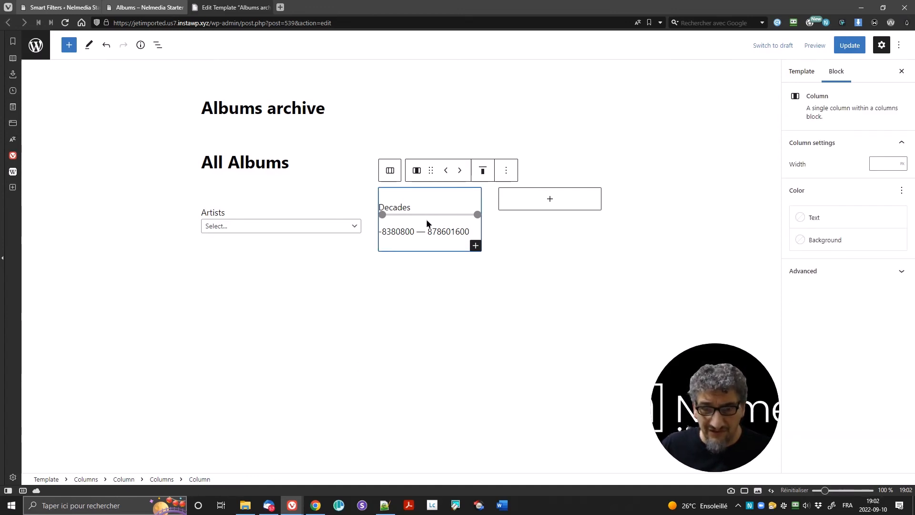
Step: Vertically centre the Decades column and set its width to 40%
left_click(481, 172)
left_click(489, 216)
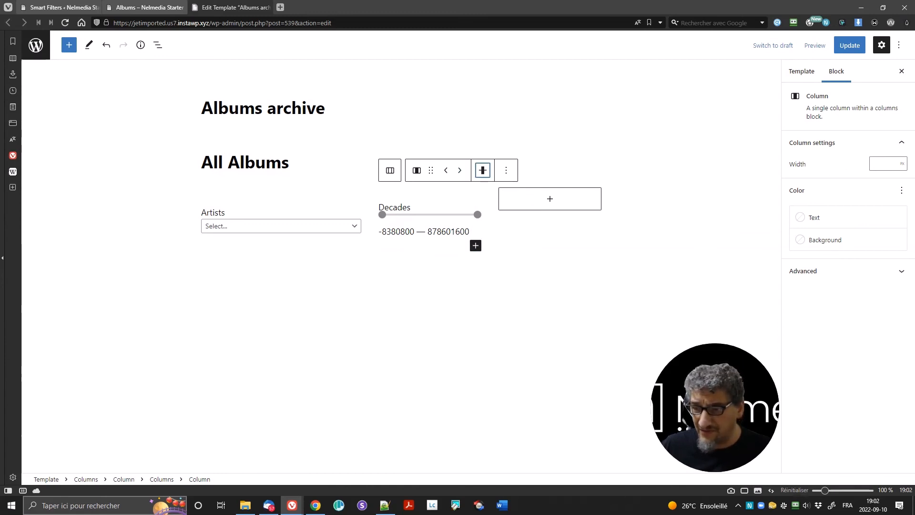
left_click(902, 164)
left_click(902, 185)
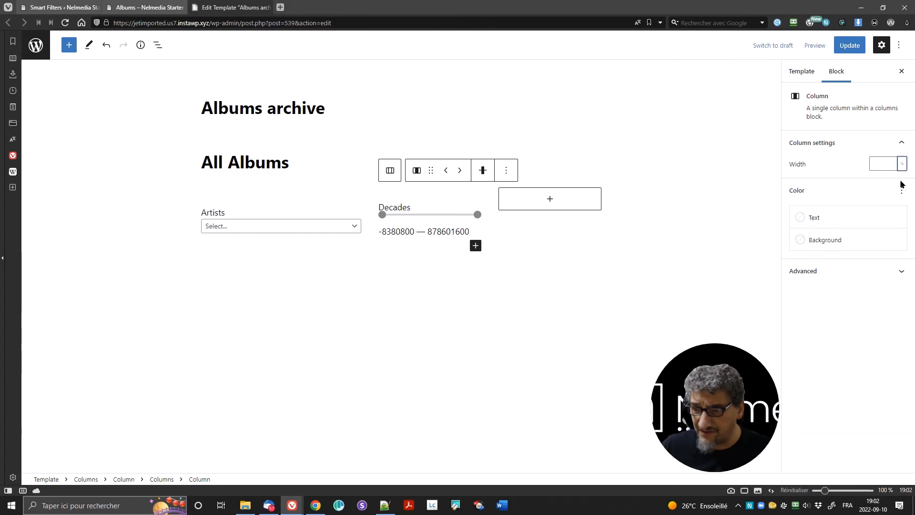
left_click(878, 163)
type("40")
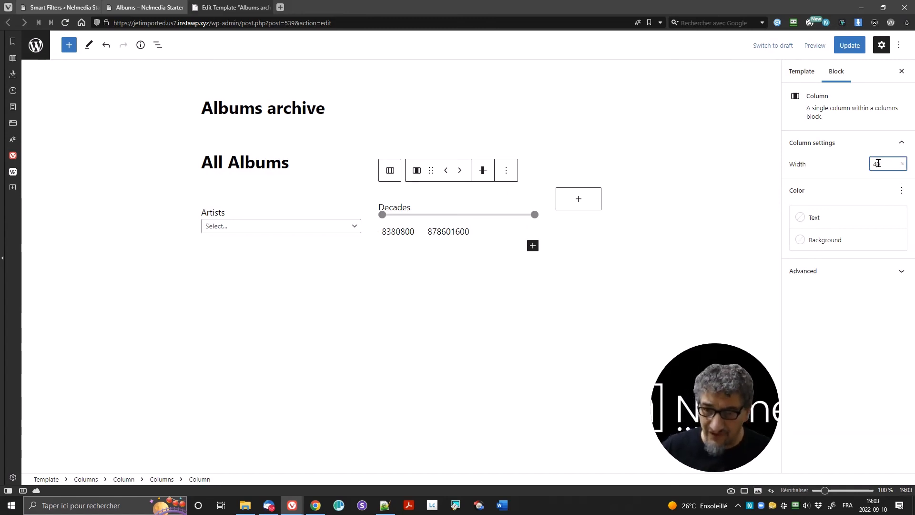
Step: Add an Apply Button to the third column, linked to the Listing Grid with AJAX apply type
left_click(577, 202)
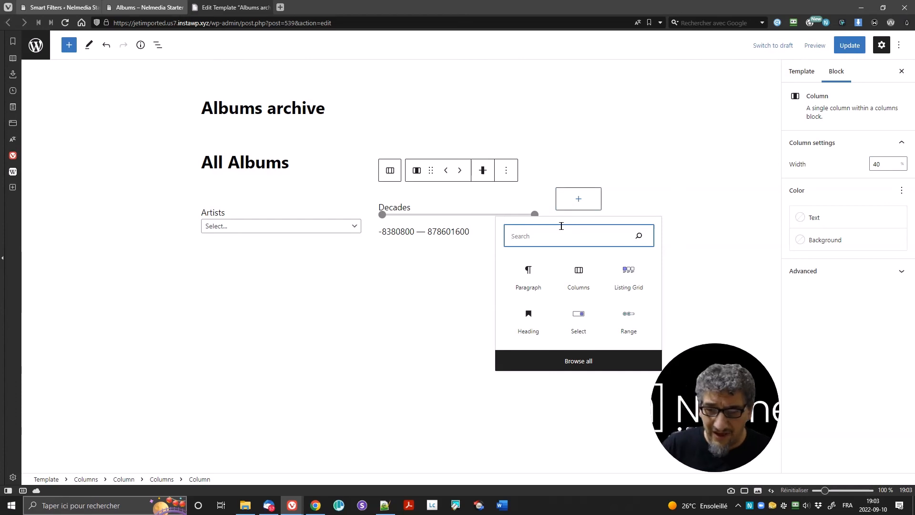
type("/a")
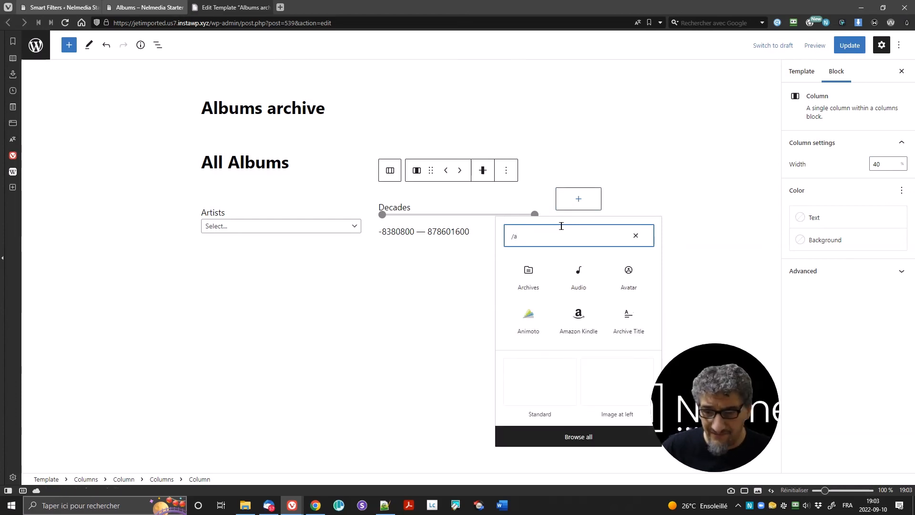
type("pp")
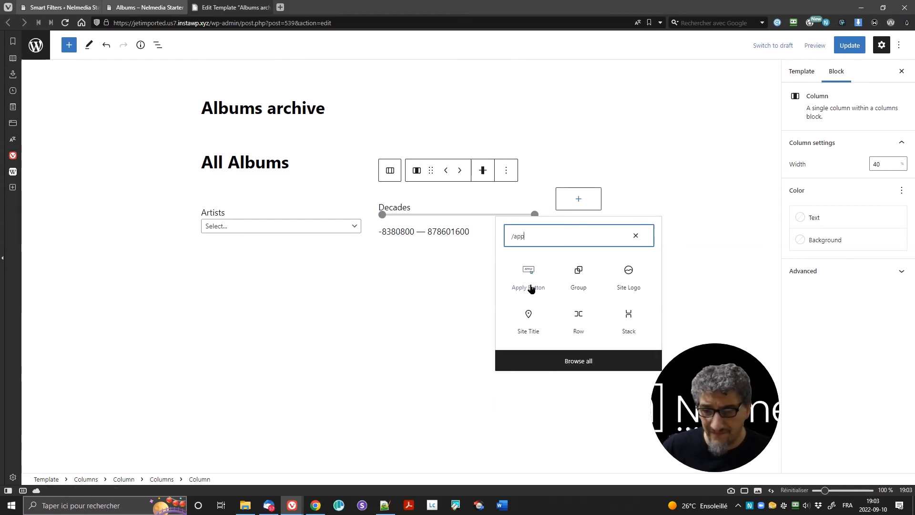
left_click(530, 285)
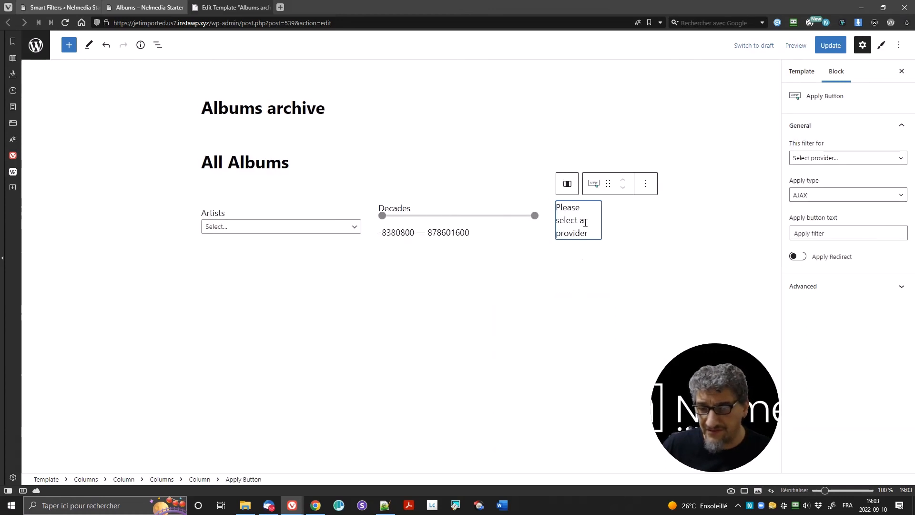
left_click(851, 159)
left_click(851, 178)
left_click(848, 195)
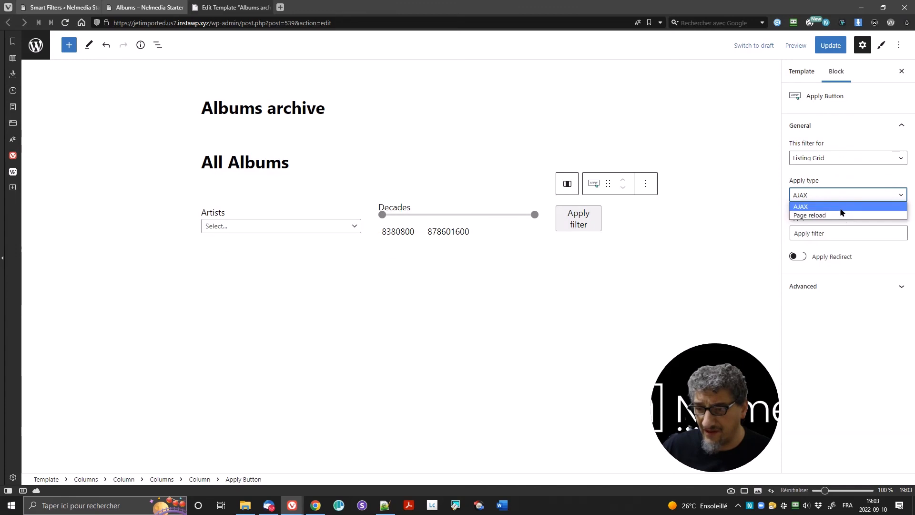
left_click(829, 172)
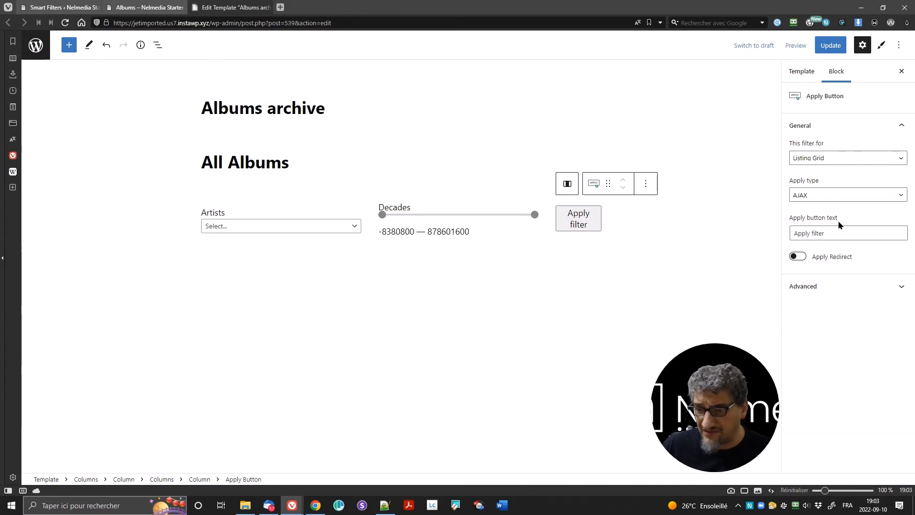
left_click(833, 291)
left_click(834, 291)
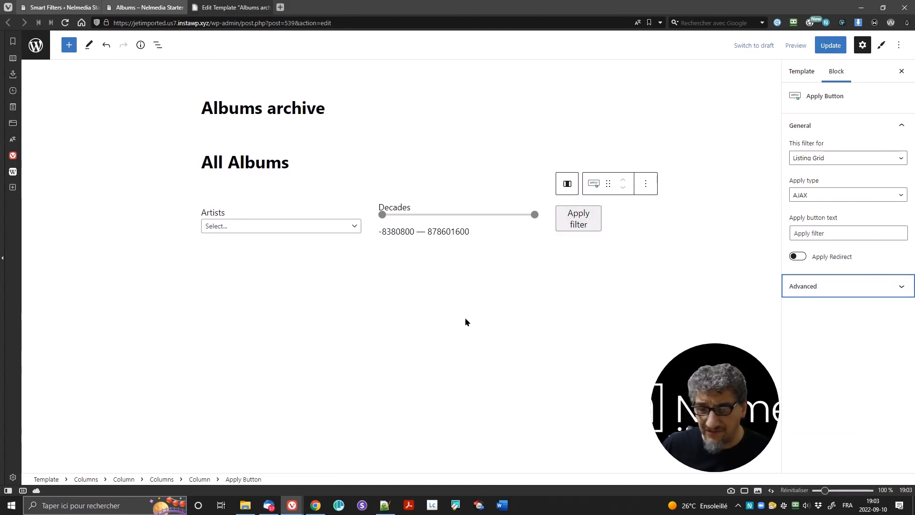
Step: Vertically centre the Apply filter column and make it 20% wide
left_click(200, 479)
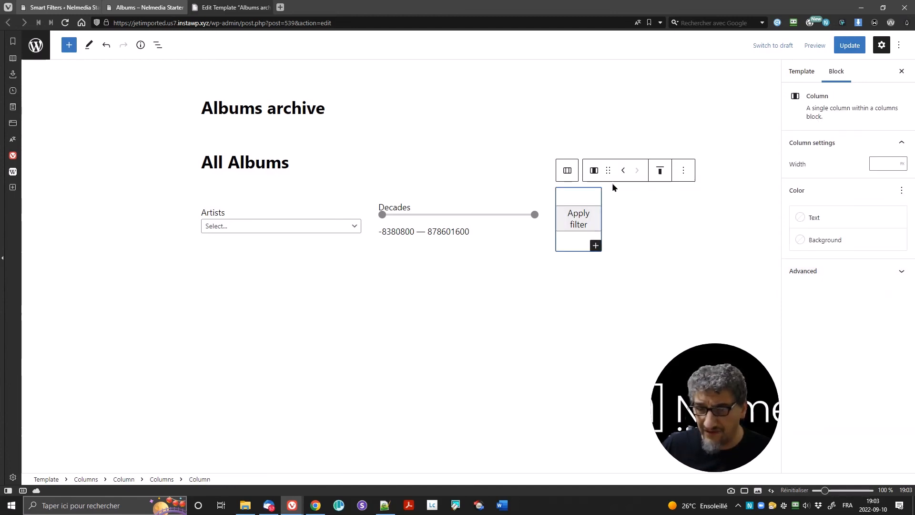
left_click(659, 172)
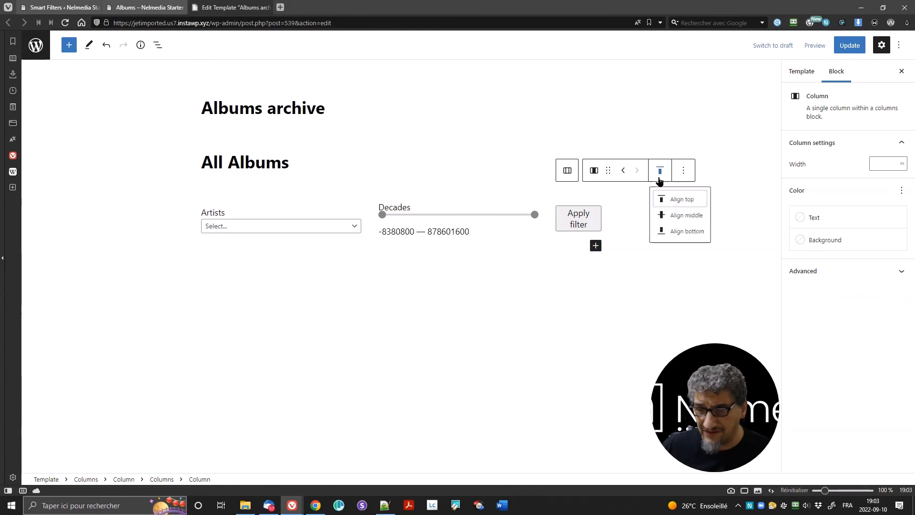
left_click(665, 216)
left_click(881, 161)
type("20")
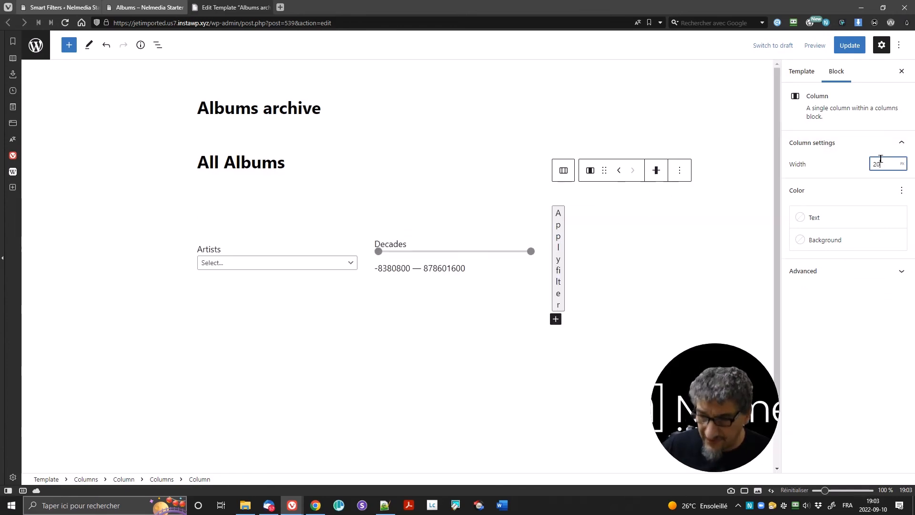
left_click(902, 164)
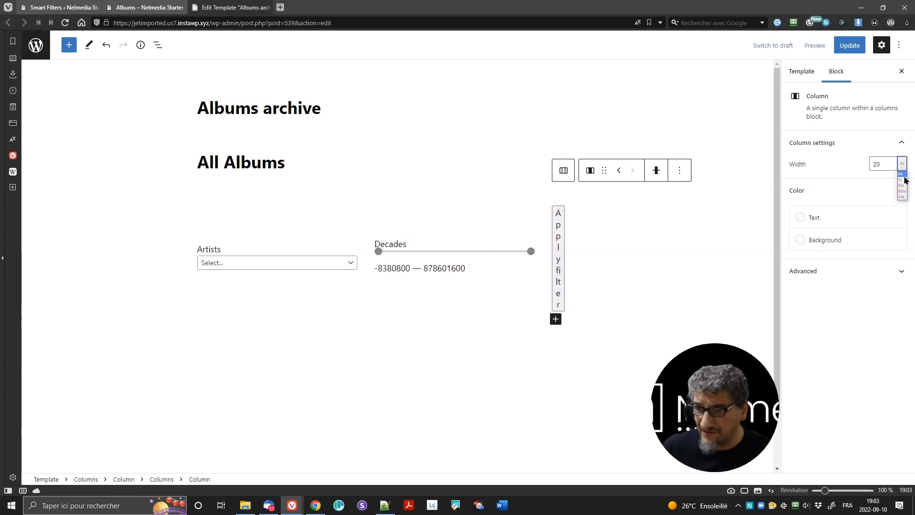
left_click(904, 180)
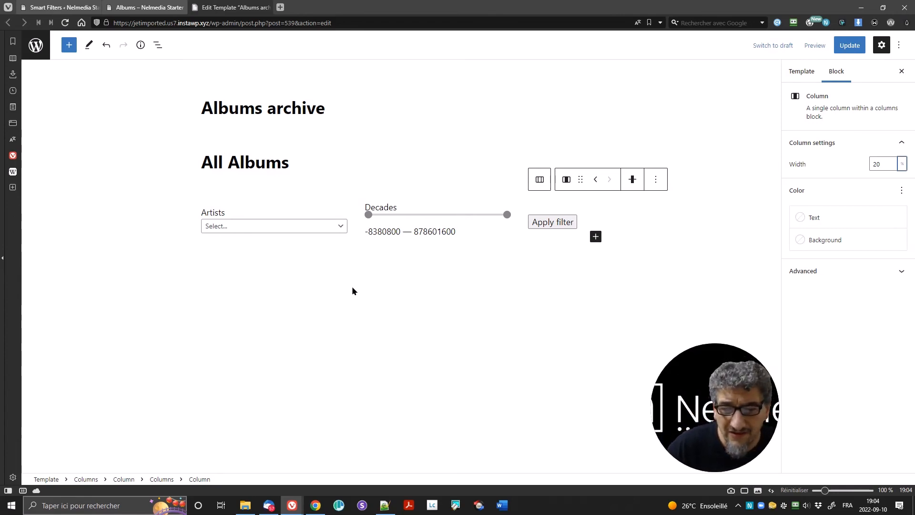
Step: Use List View to add an empty block after the filter Columns block
left_click(252, 203)
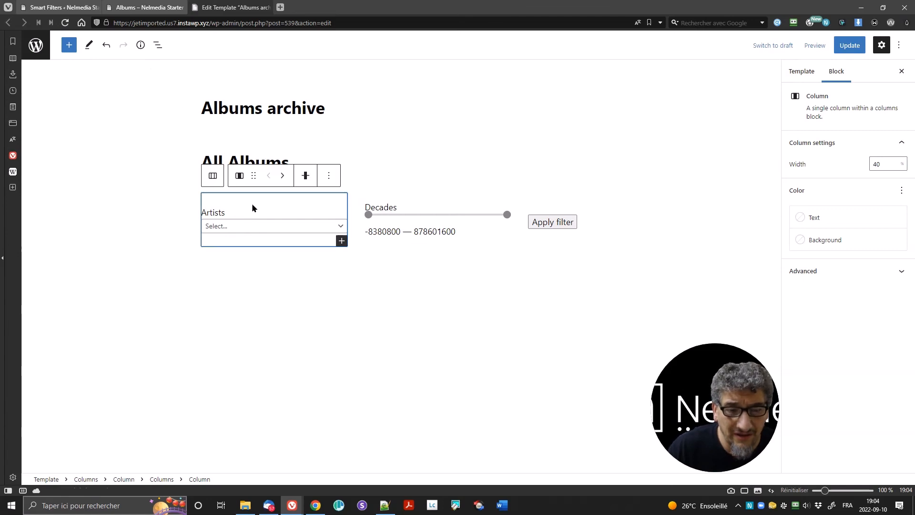
left_click(157, 45)
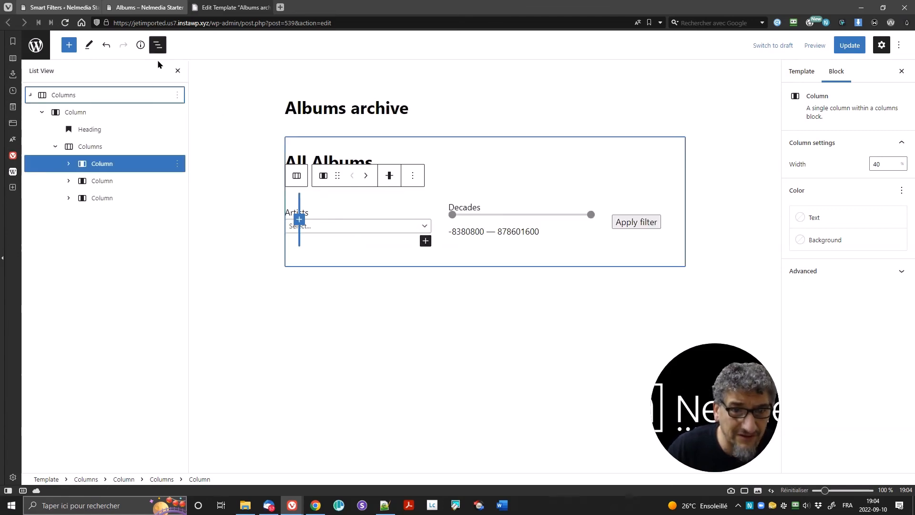
left_click(56, 147)
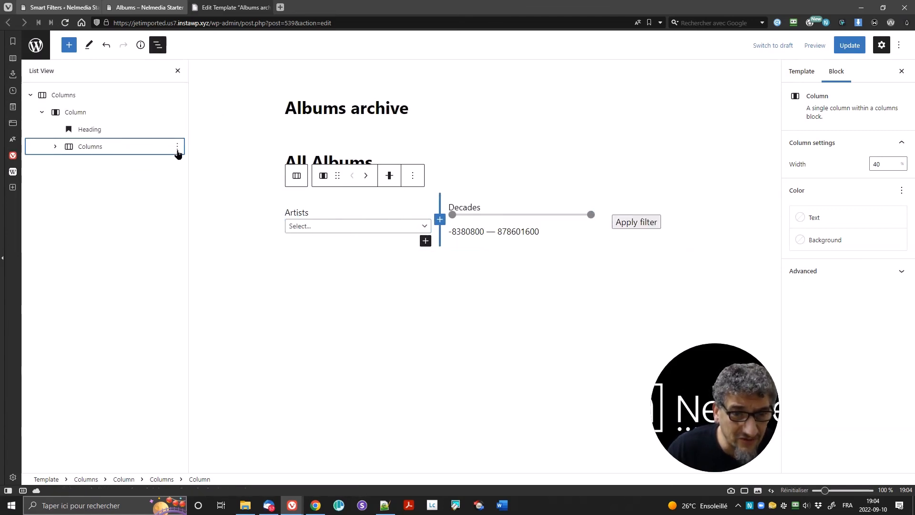
left_click(177, 147)
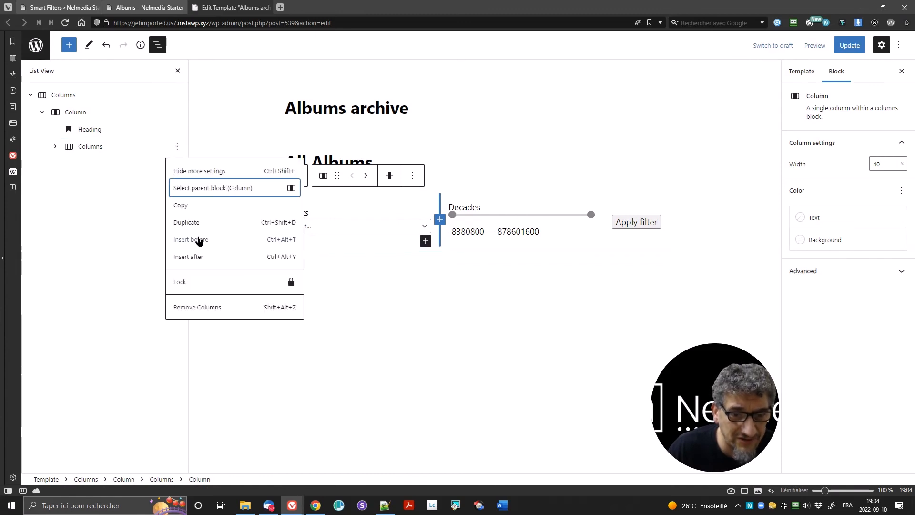
left_click(214, 258)
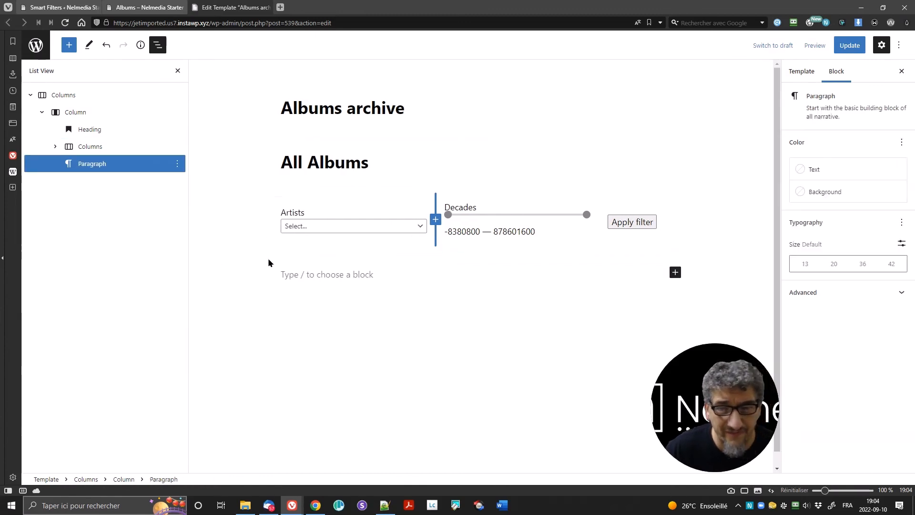
Step: Insert a Listing Grid there showing the 'Albums by an artist' listing
type("/lis")
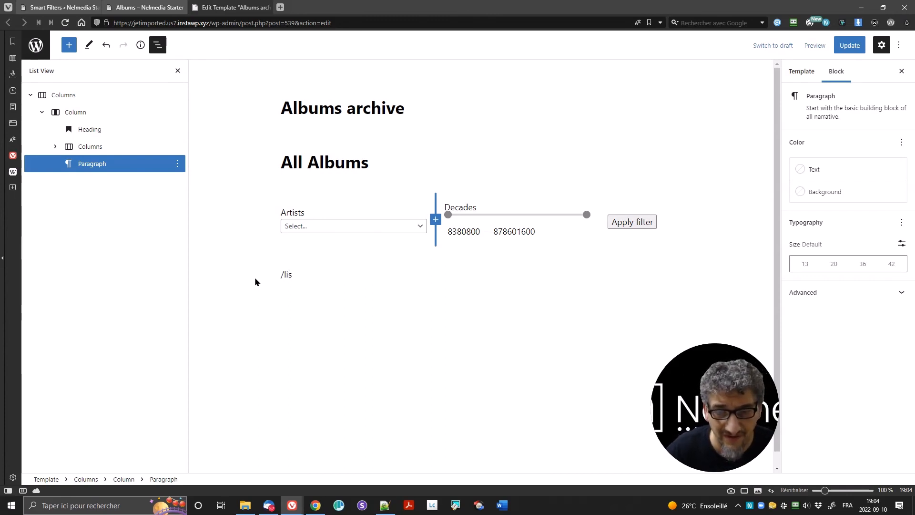
key("BackSpace")
key("BackSpace")
type("gr")
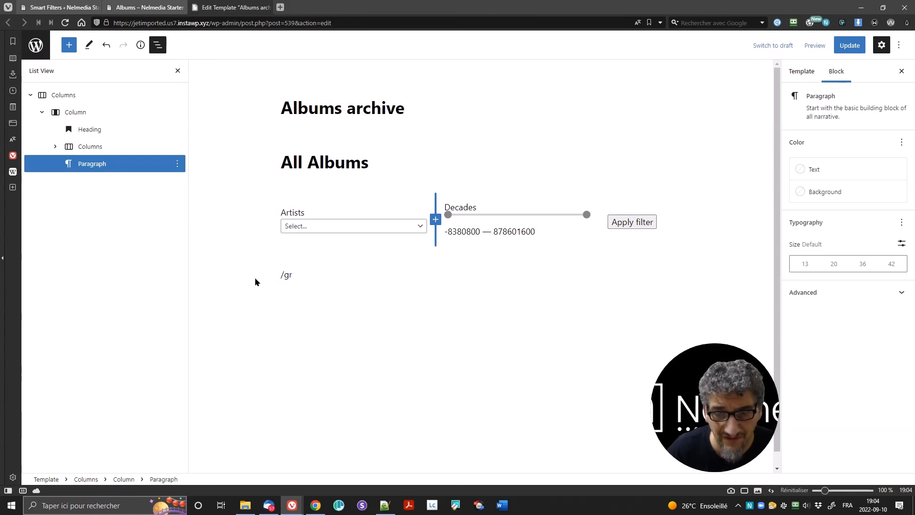
key("BackSpace")
key("BackSpace")
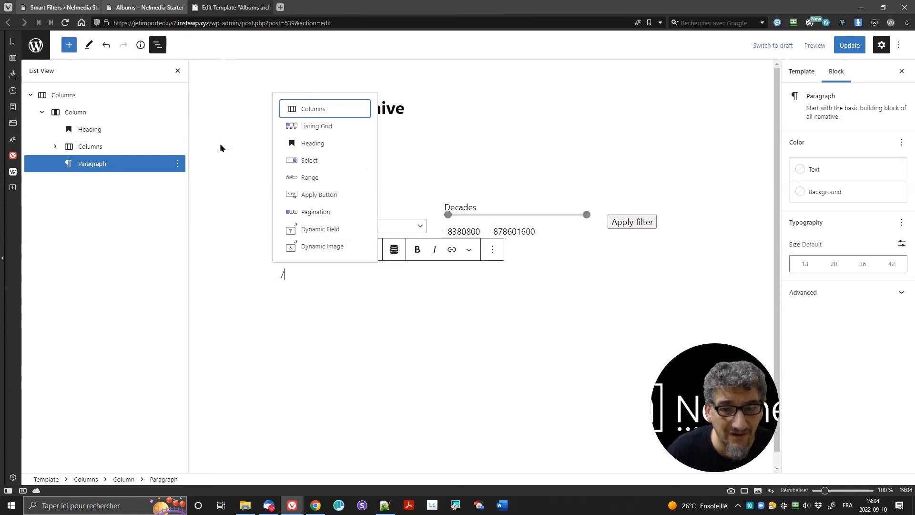
left_click(326, 127)
left_click(795, 160)
left_click(821, 179)
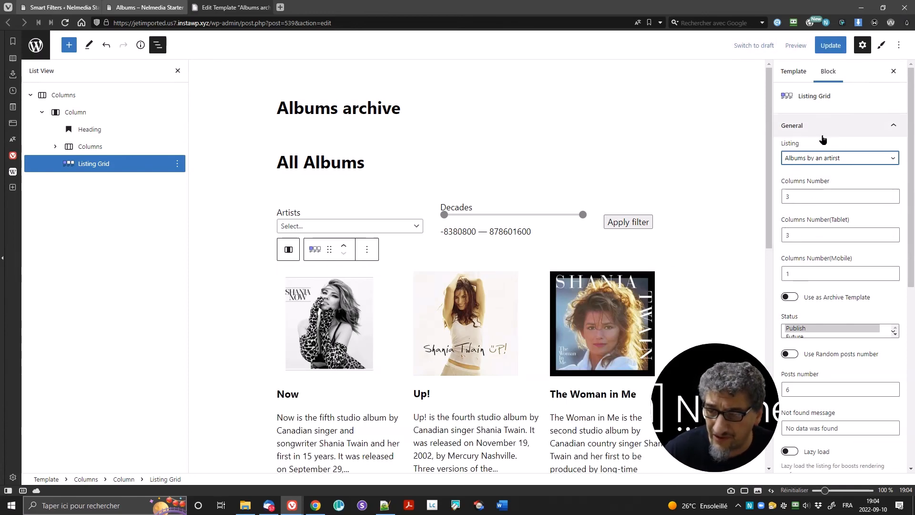
Step: Enable Use Custom Query on the Listing Grid and select All Albums, showing six album cards
scroll(422, 336, "down", 8)
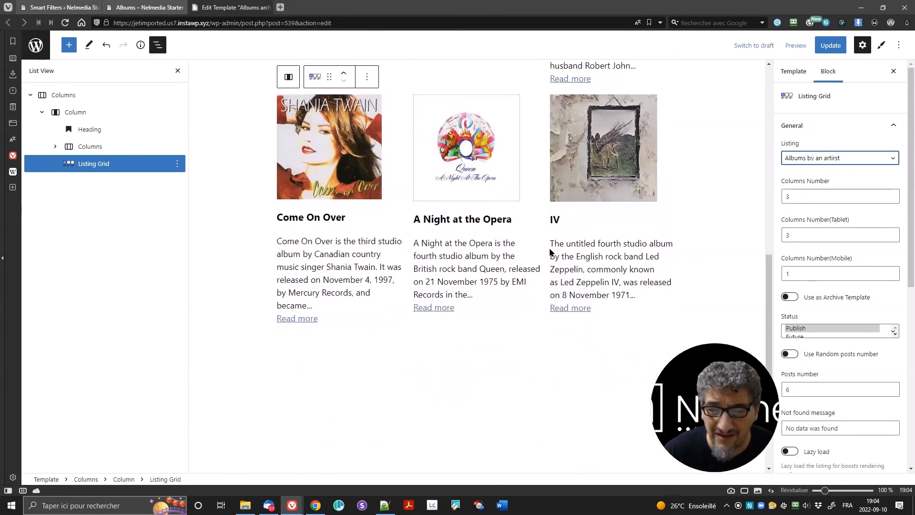
scroll(550, 251, "down", 2)
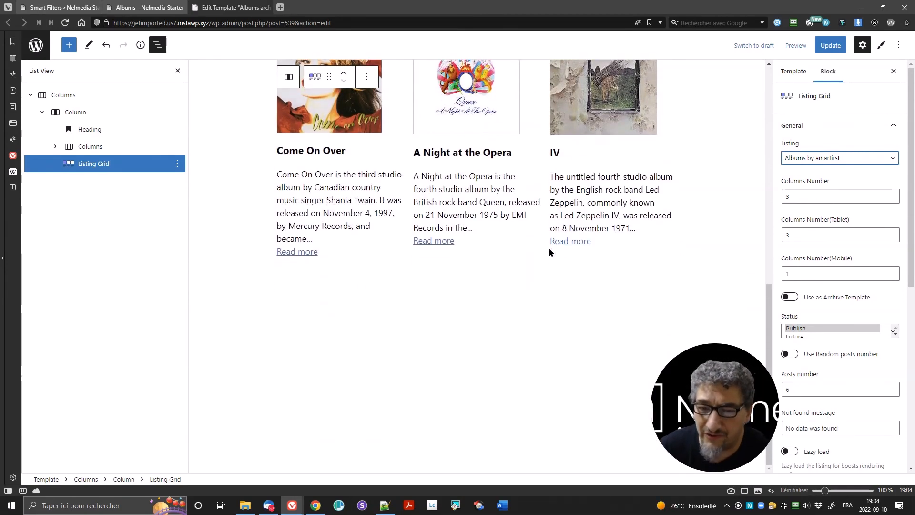
scroll(460, 224, "up", 7)
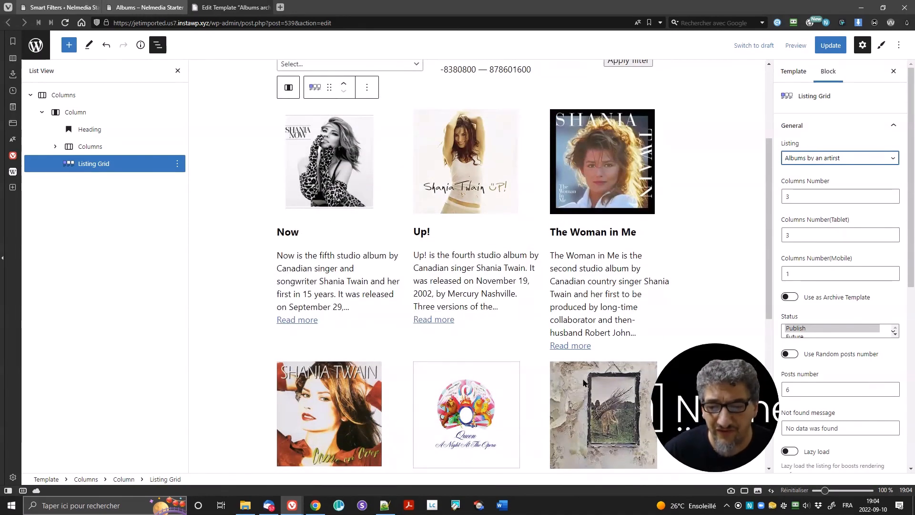
scroll(868, 249, "down", 7)
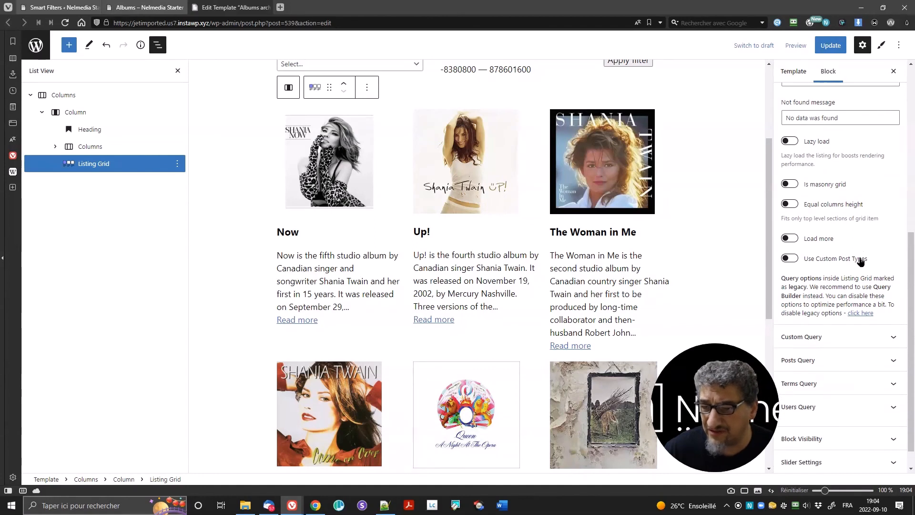
left_click(821, 318)
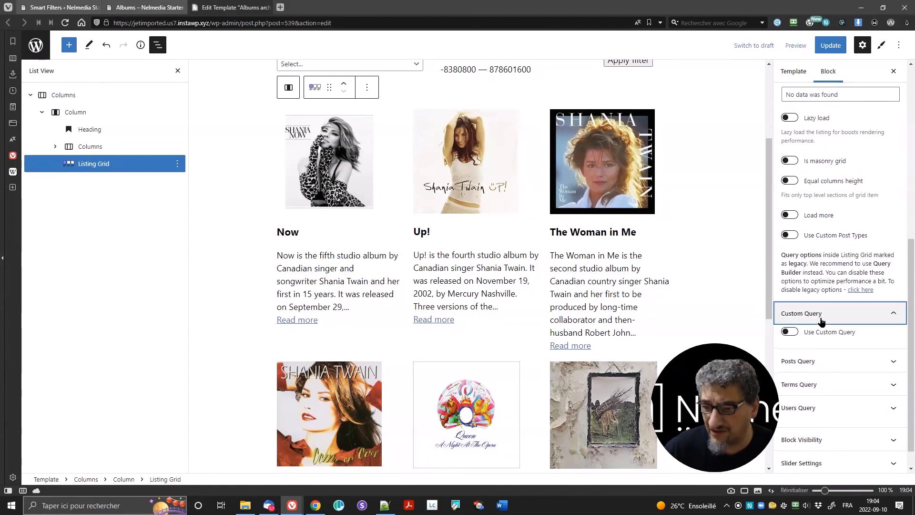
left_click(789, 332)
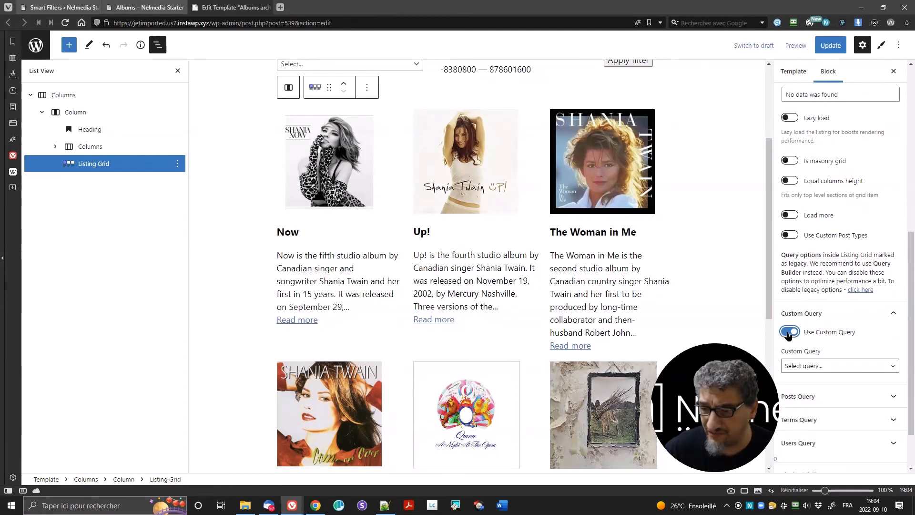
left_click(828, 366)
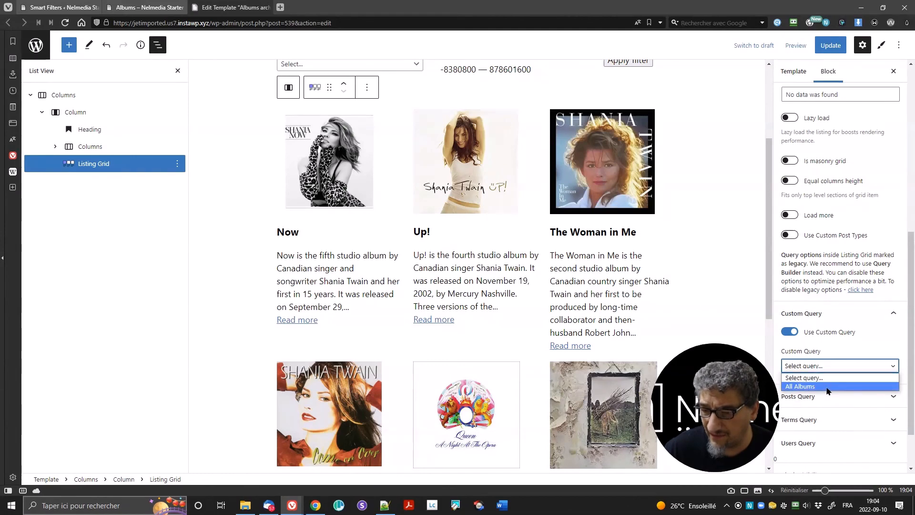
left_click(828, 389)
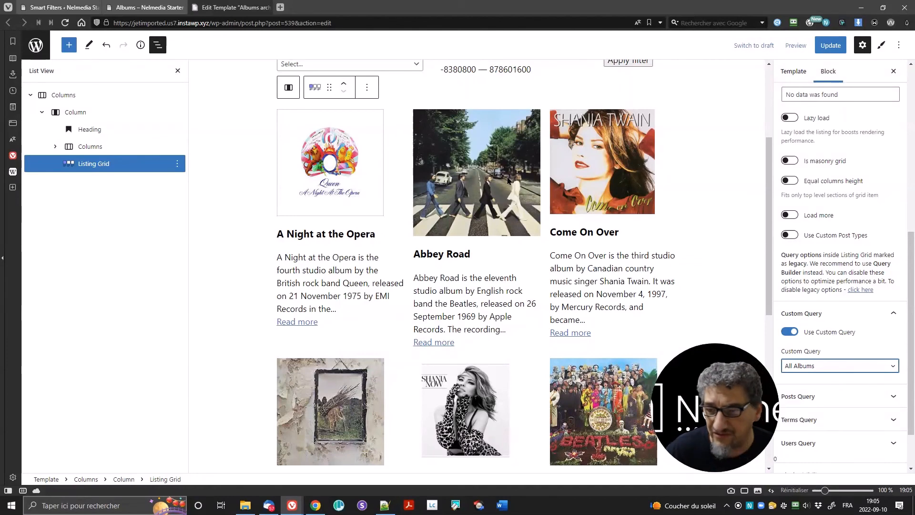
scroll(466, 223, "down", 4)
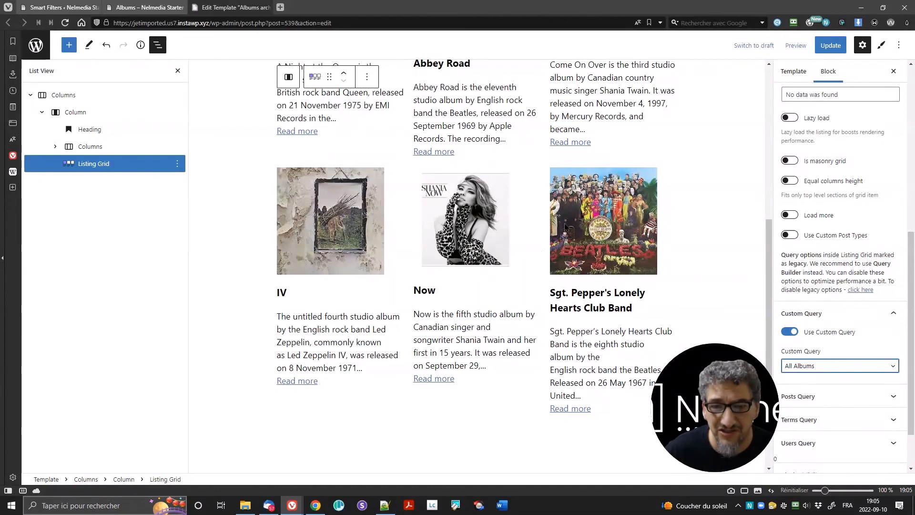
scroll(457, 224, "up", 6)
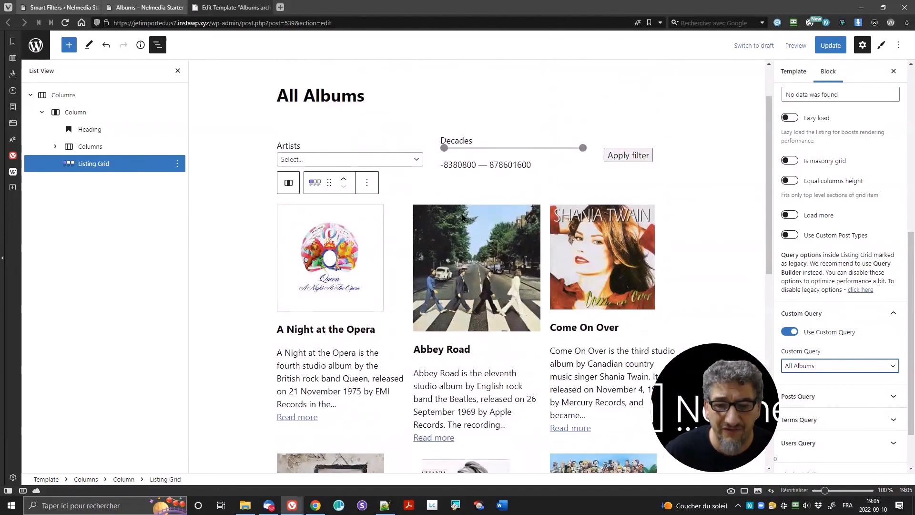
scroll(488, 263, "down", 9)
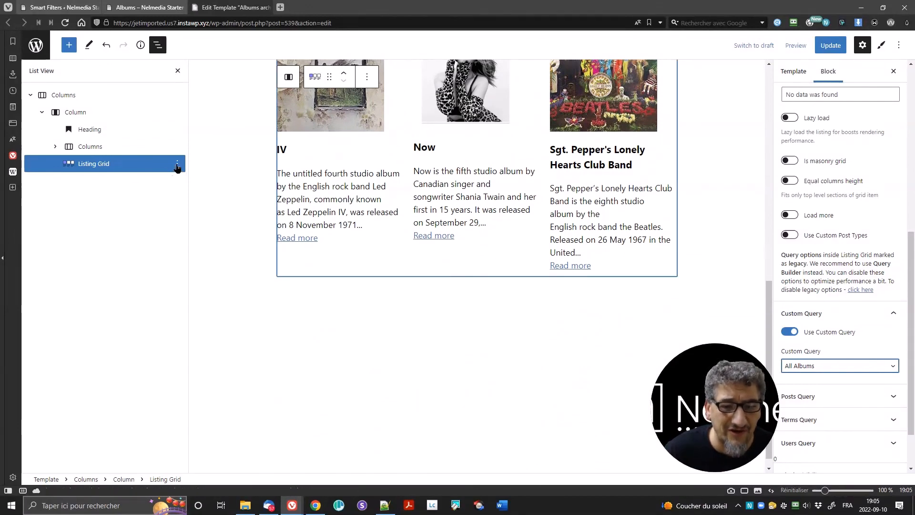
Step: Insert a Pagination block directly after the album Listing Grid
left_click(177, 164)
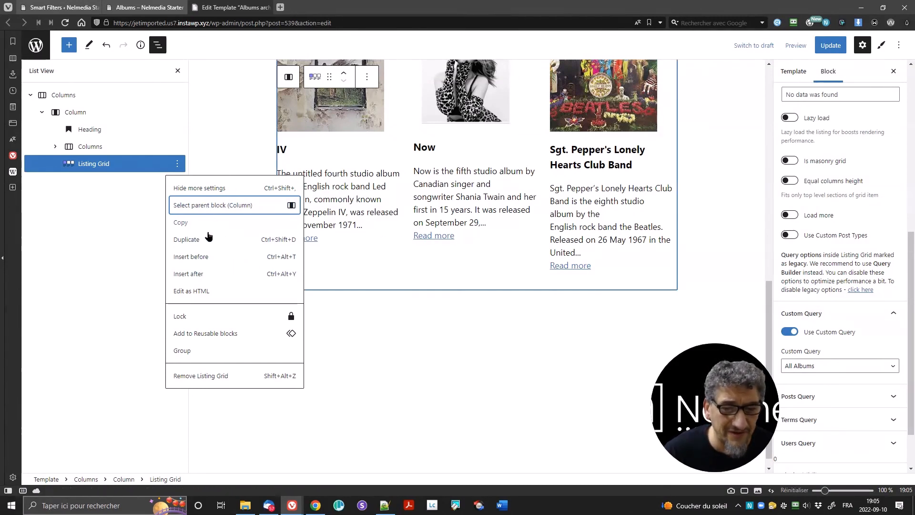
left_click(221, 273)
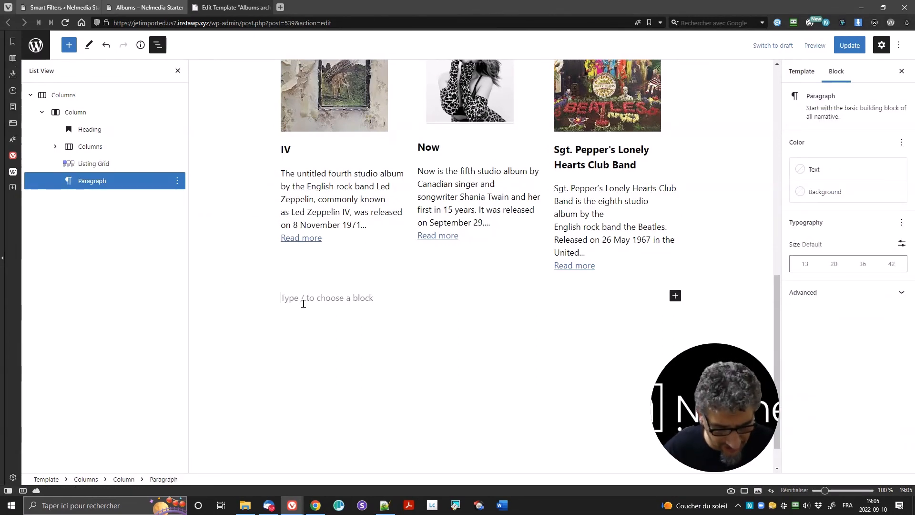
type("/")
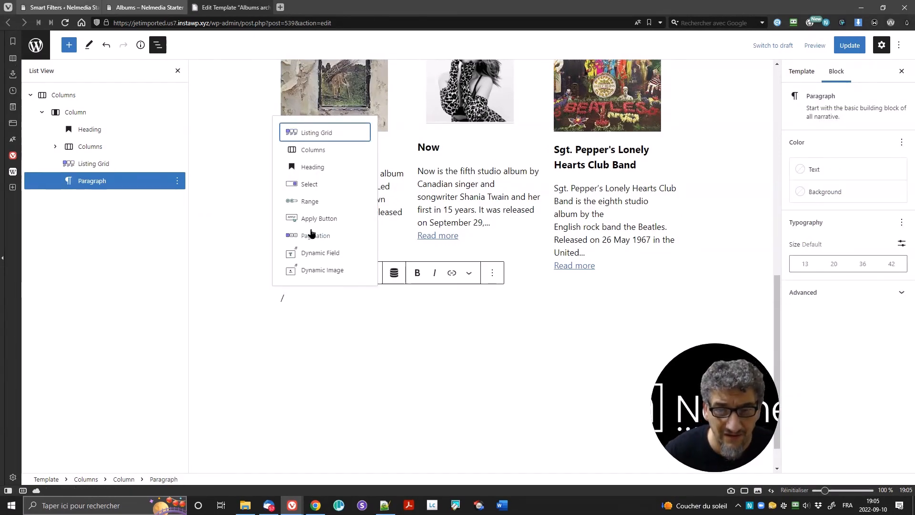
left_click(312, 234)
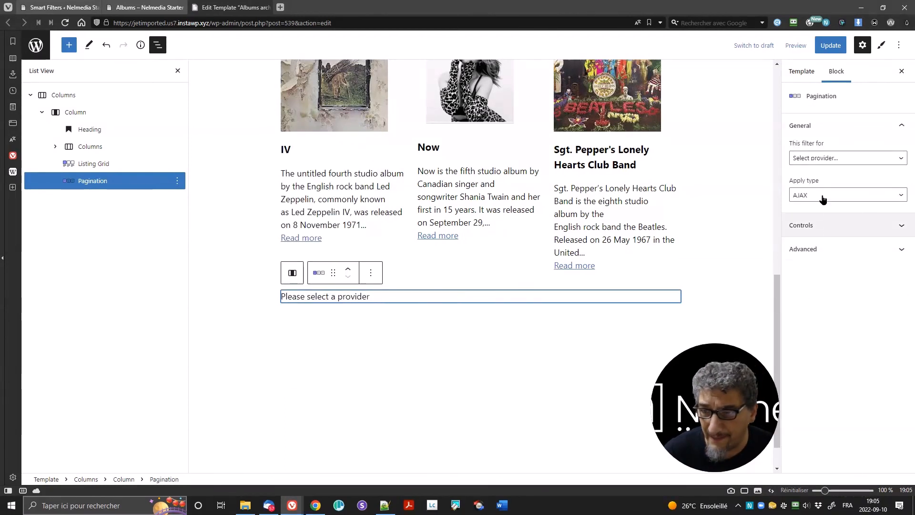
Step: Set the pagination to control the Listing Grid with the Mixed apply type
left_click(830, 160)
left_click(835, 178)
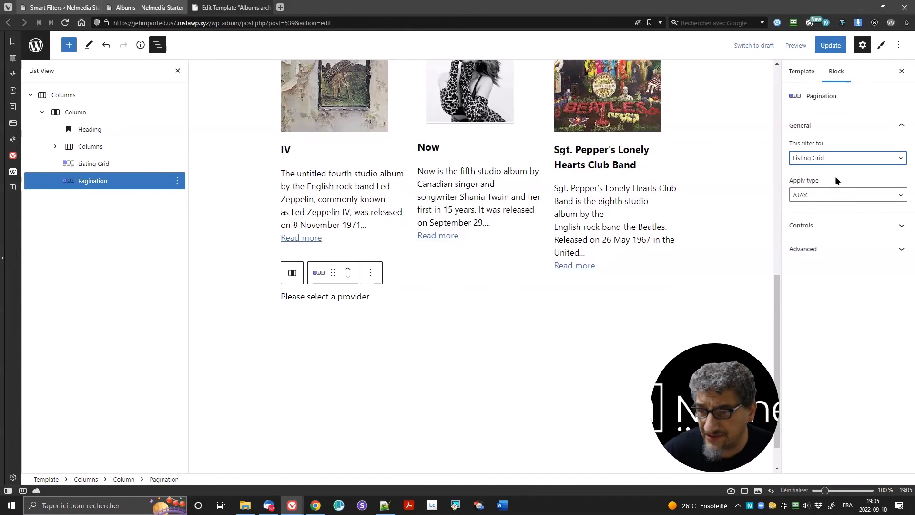
left_click(837, 195)
left_click(841, 224)
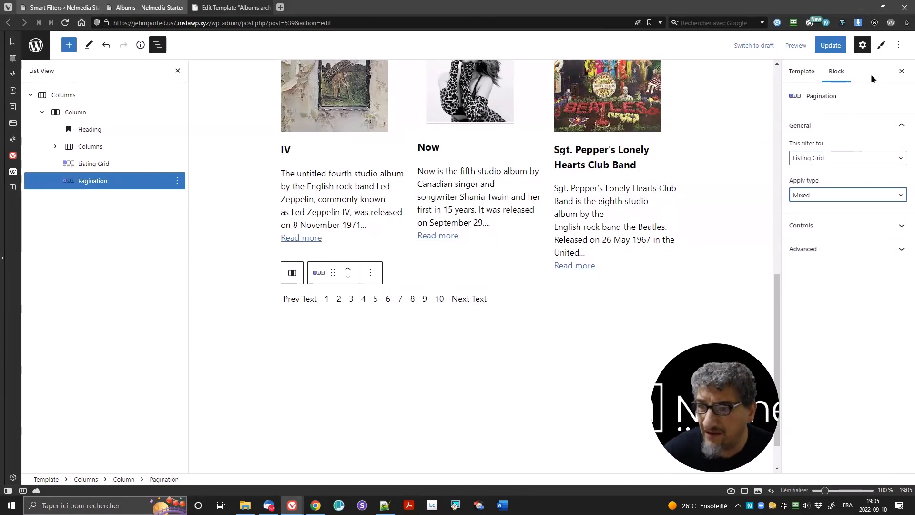
left_click(880, 46)
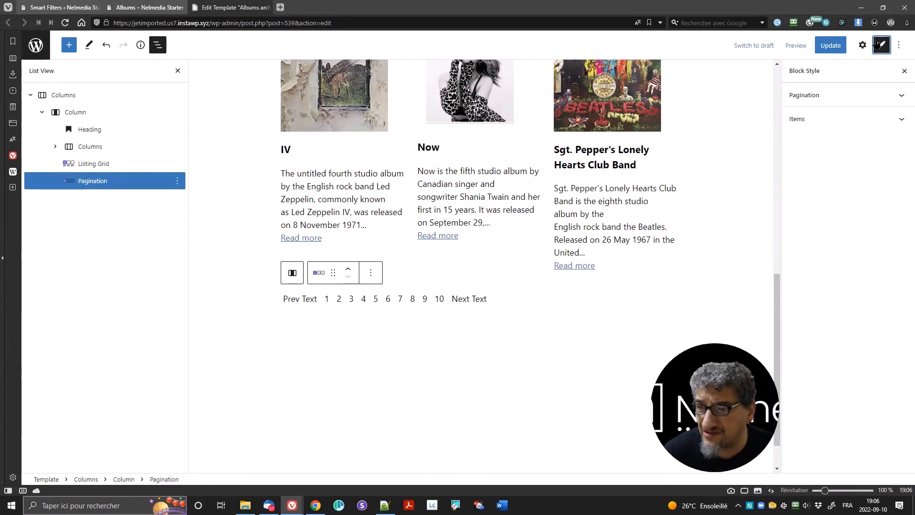
Step: Centre-align the pagination under the album grid
left_click(840, 124)
scroll(821, 359, "down", 10)
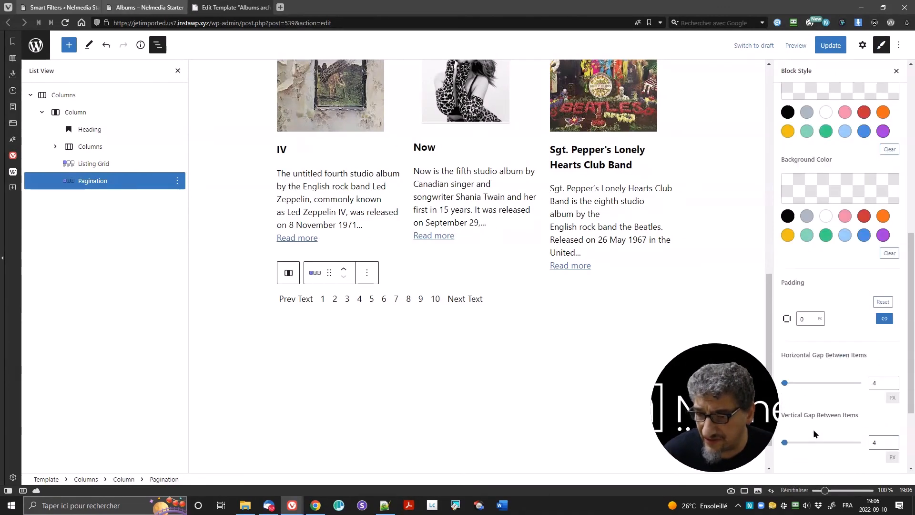
left_click(806, 458)
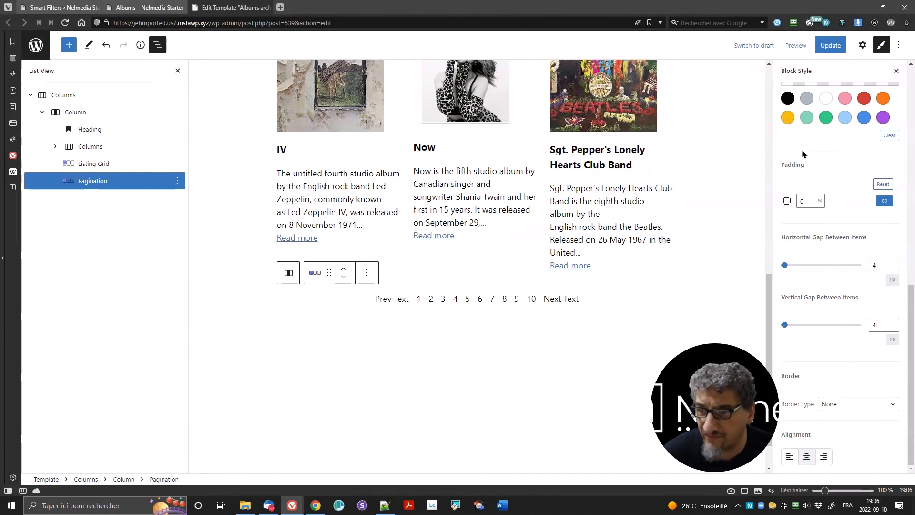
Step: Change the pagination labels to 'Previous' and 'Next' in the Controls settings
left_click(412, 303)
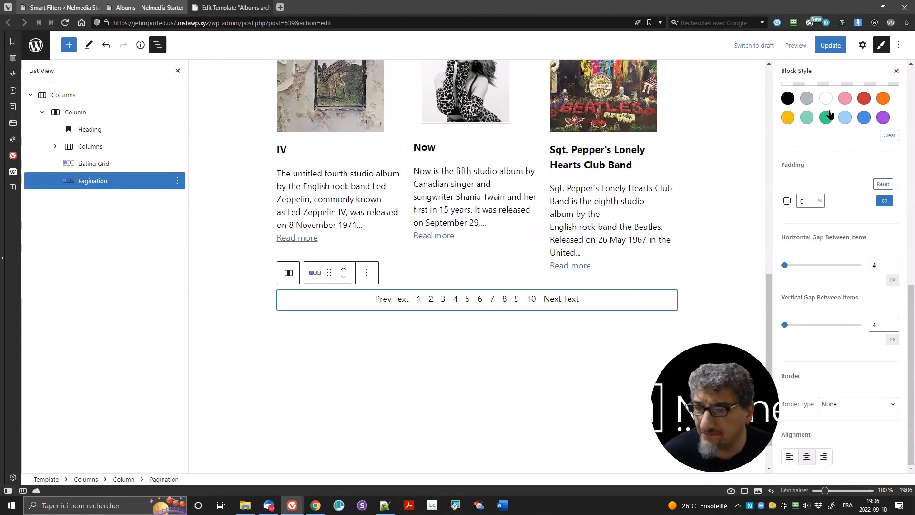
left_click(862, 44)
left_click(817, 233)
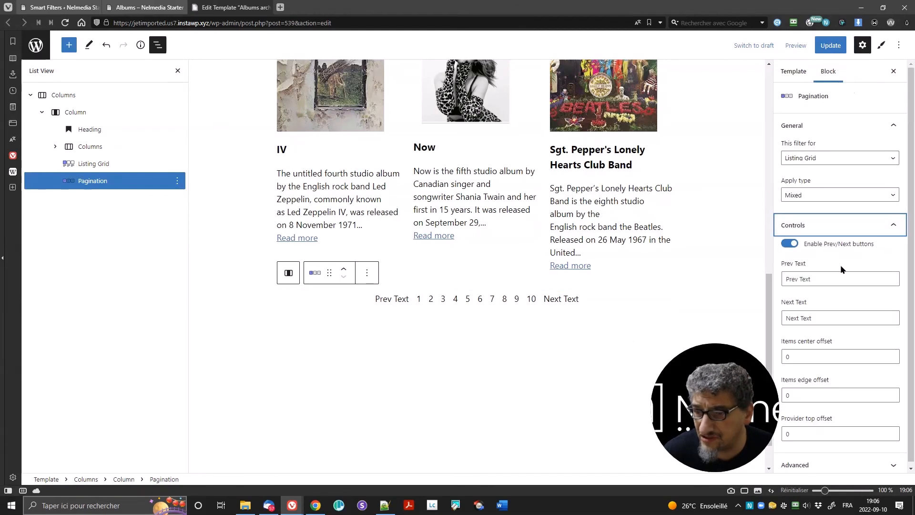
left_click(839, 278)
key("BackSpace")
key("BackSpace")
key("BackSpace")
key("BackSpace")
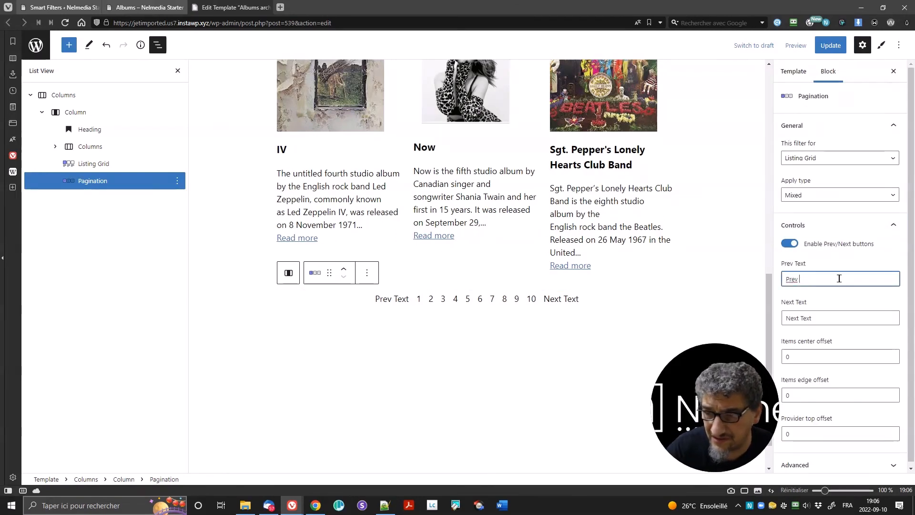
type("ious")
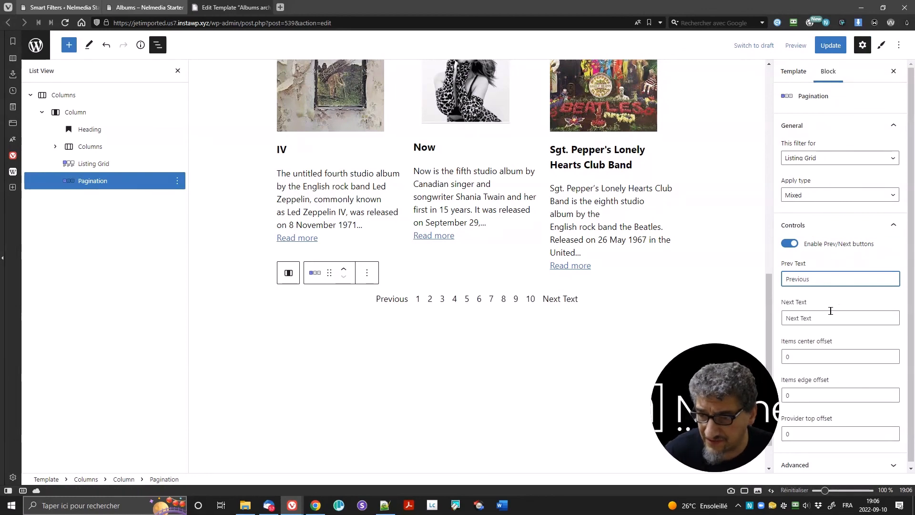
left_click_drag(799, 317, 843, 316)
key("BackSpace")
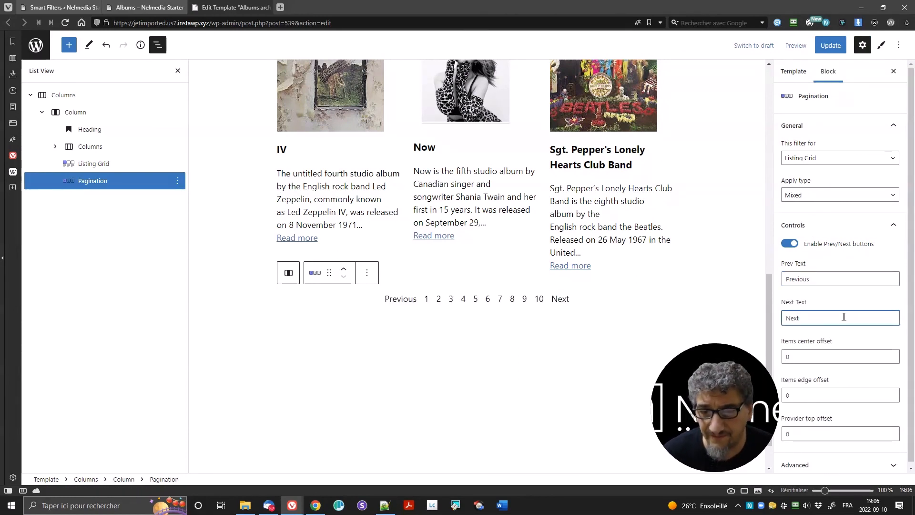
Step: Save the template, then reload the Albums page on the site
left_click(829, 45)
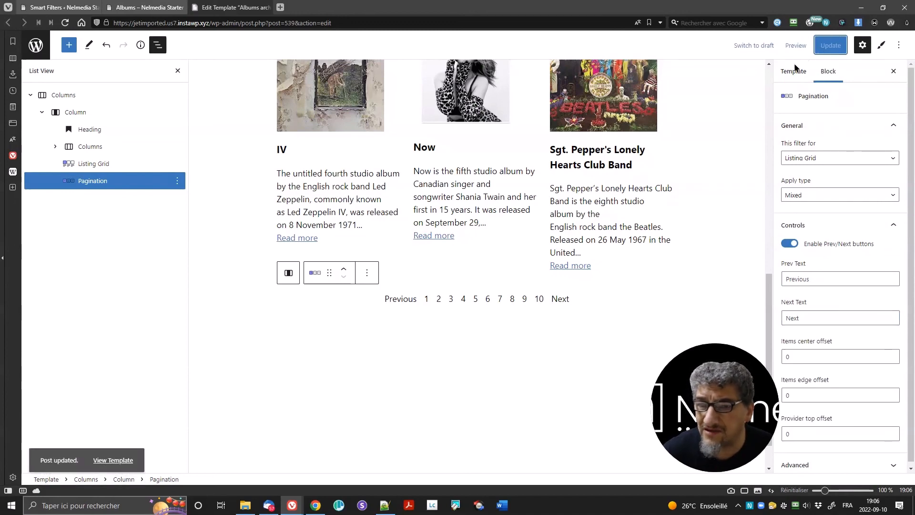
left_click(142, 7)
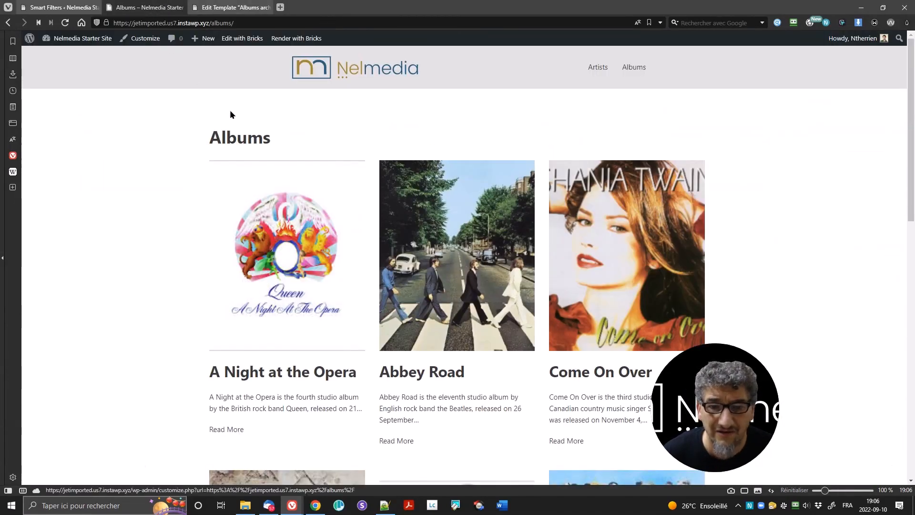
left_click(65, 23)
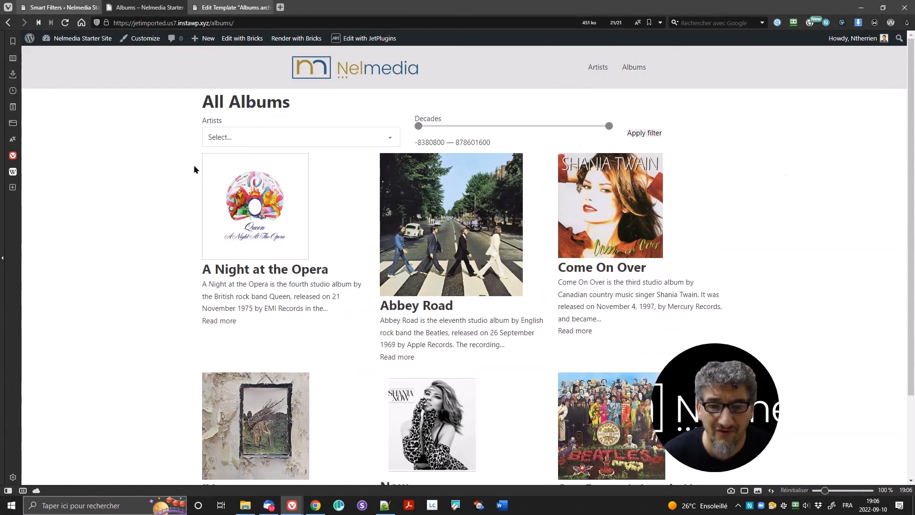
Step: Test the pagination by visiting page 2 and returning to page 1
scroll(510, 204, "down", 2)
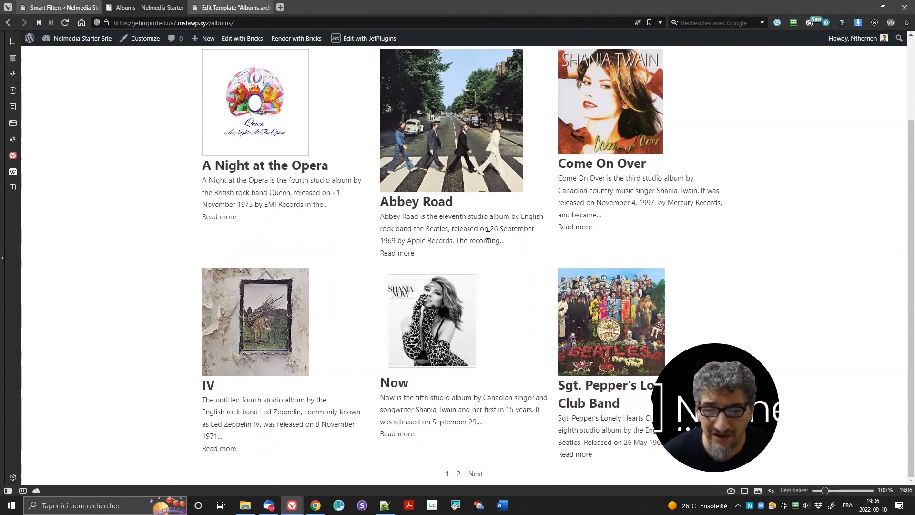
left_click(459, 473)
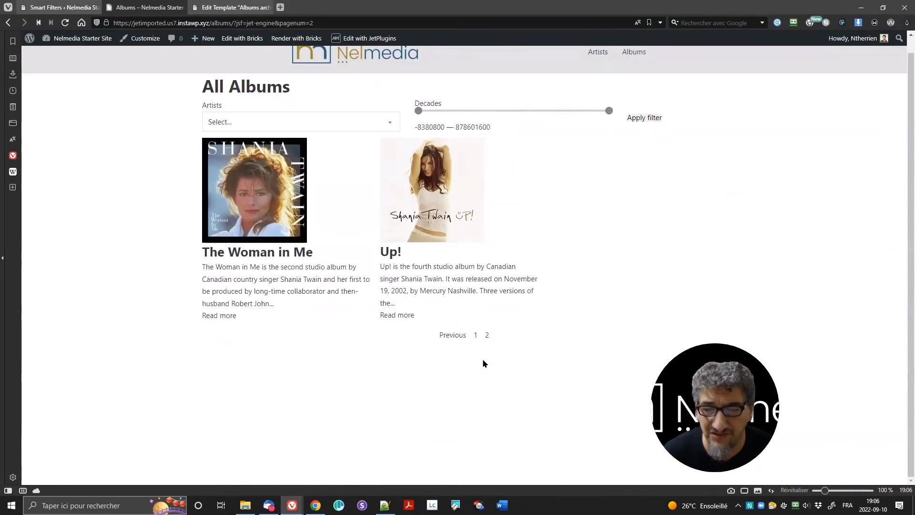
left_click(454, 335)
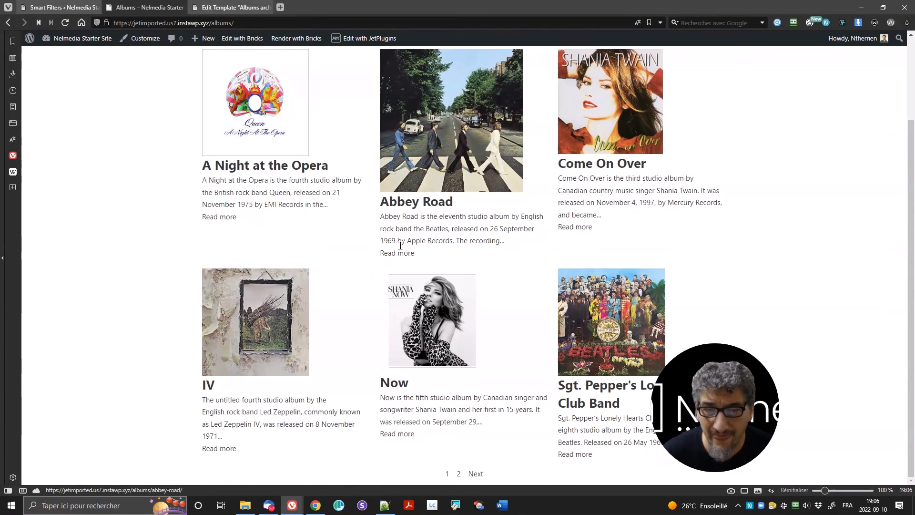
scroll(396, 242, "up", 2)
left_click(313, 138)
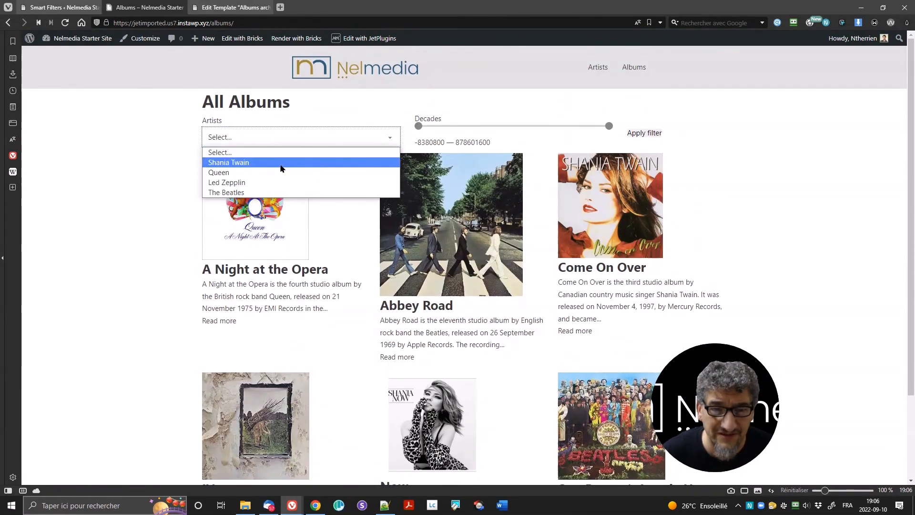
Step: Choose Shania Twain in the Artists filter and apply it to the album grid
left_click(281, 163)
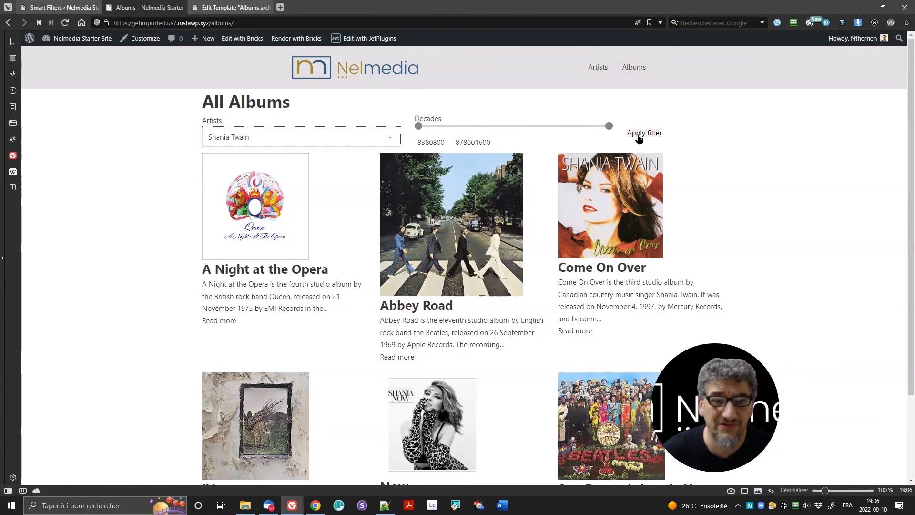
left_click(59, 7)
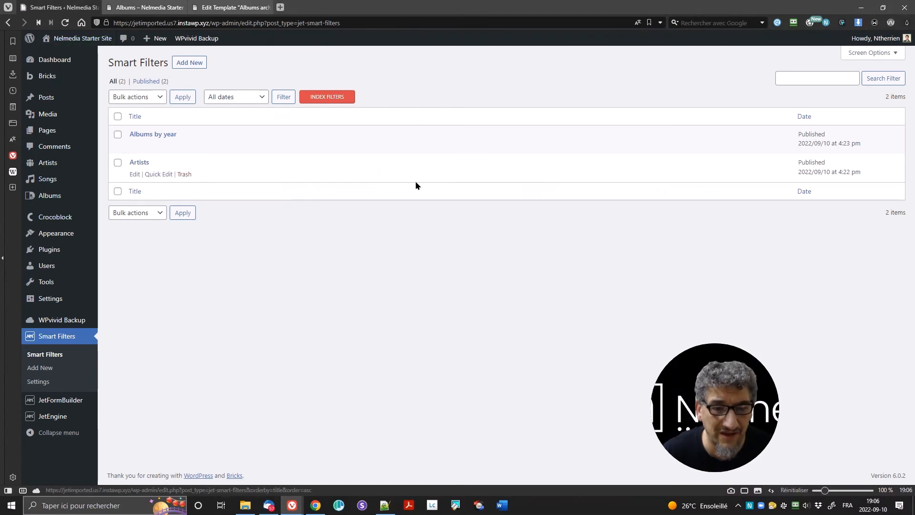
left_click(137, 7)
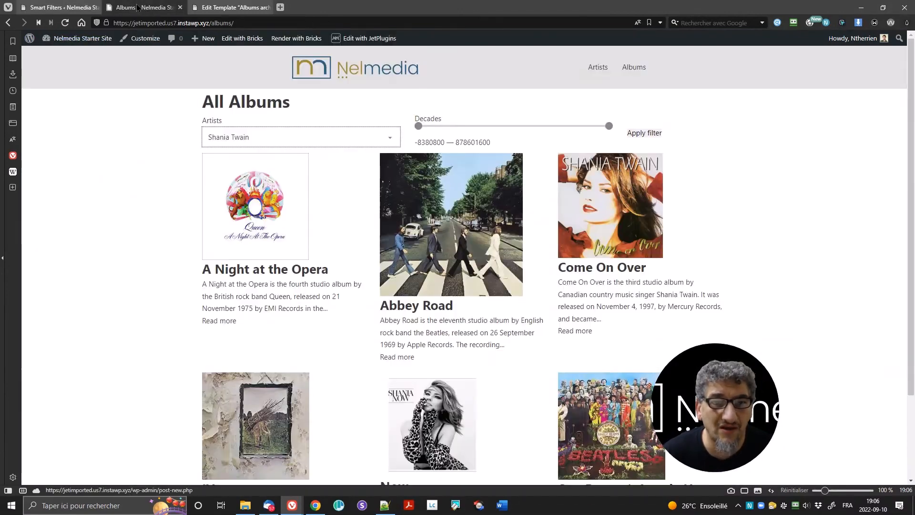
left_click(640, 138)
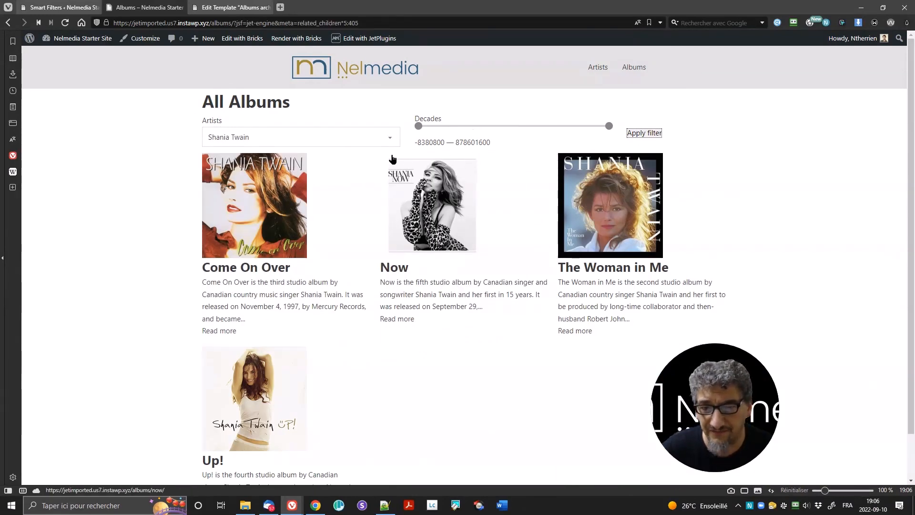
Step: Raise the Decades range start to 401848560 and apply, leaving only Come On Over
mouse_move(54, 6)
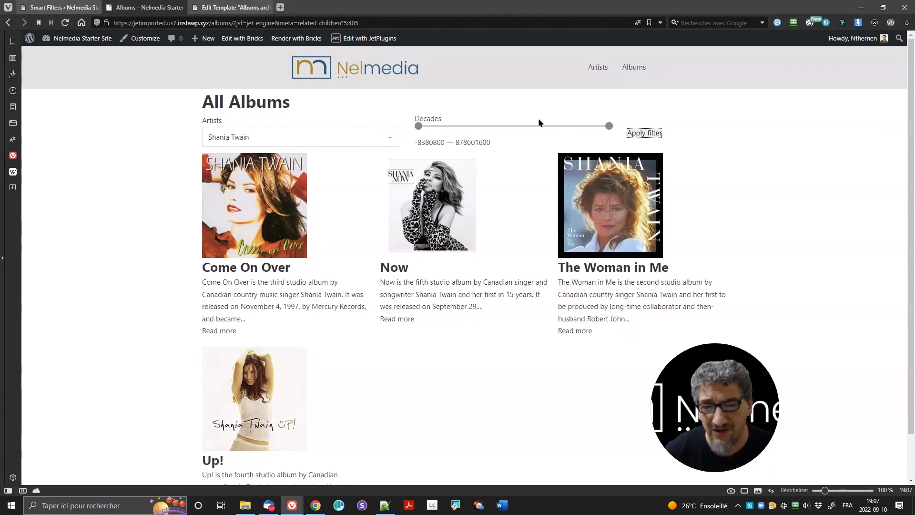
left_click_drag(418, 127, 506, 126)
left_click(652, 135)
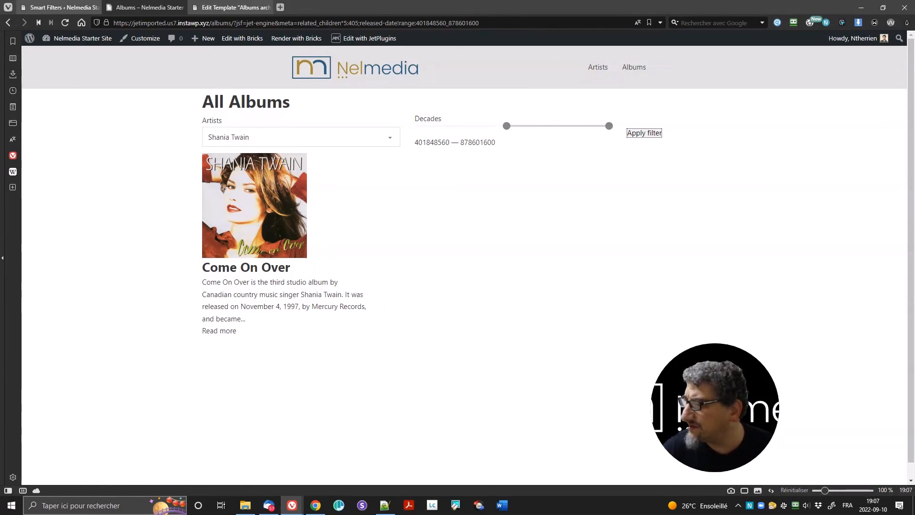
Step: Go back to the All Albums page and nudge the Year range's start handle
key("alt+Tab")
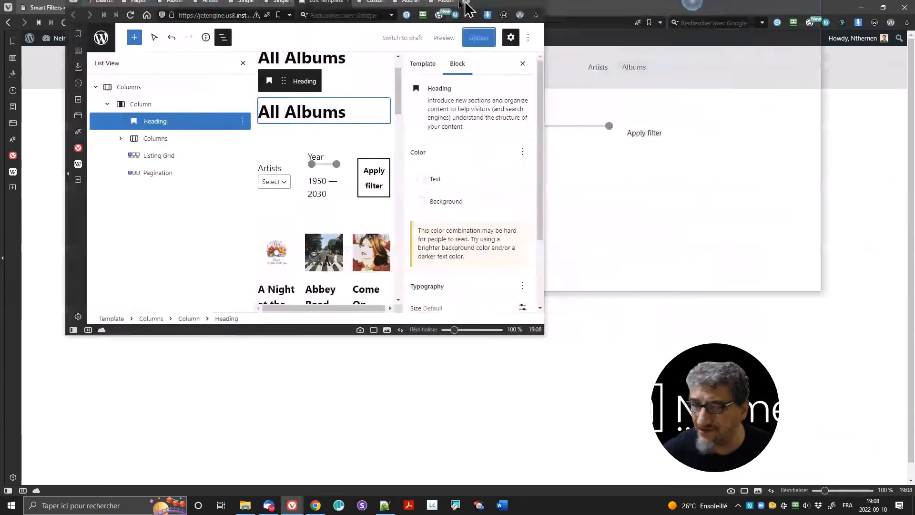
left_click(624, 7)
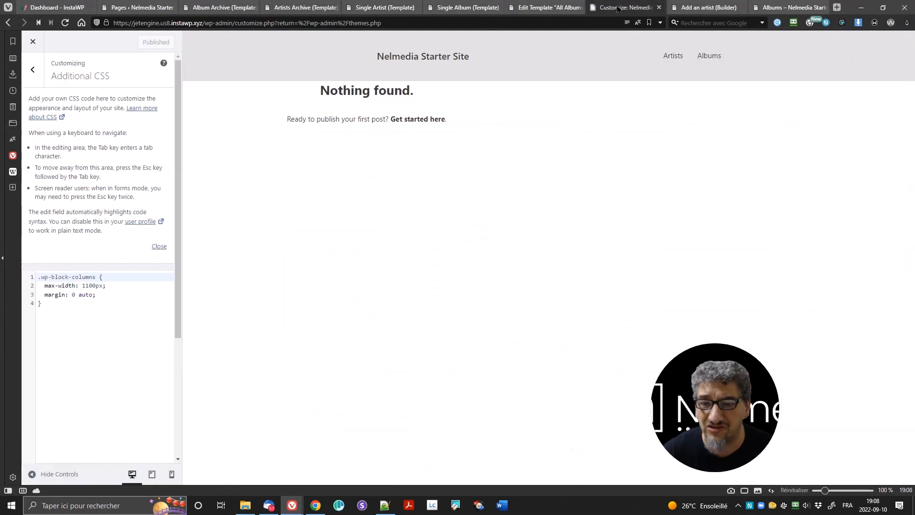
left_click(698, 8)
left_click(788, 8)
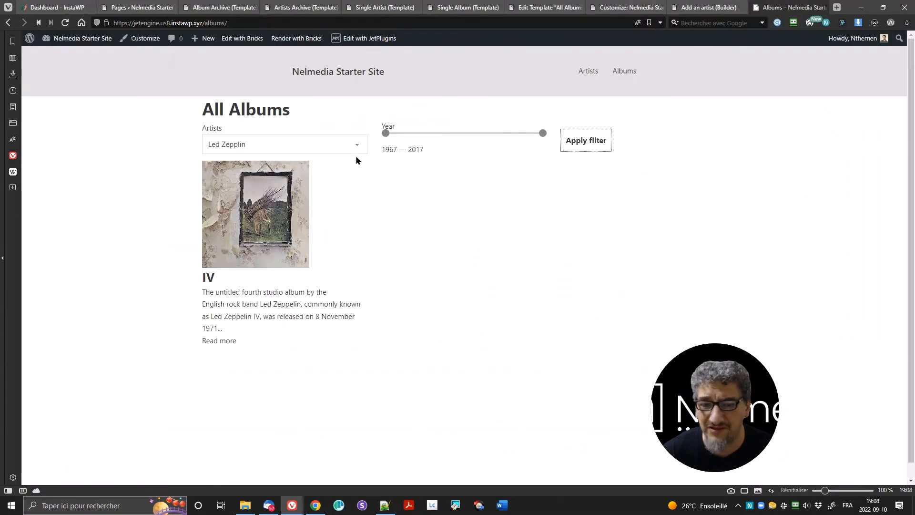
mouse_move(385, 138)
left_mouse_down()
mouse_move(447, 134)
mouse_move(374, 132)
left_mouse_up()
Step: Clear the artist filter and apply it to show all albums
left_click(316, 150)
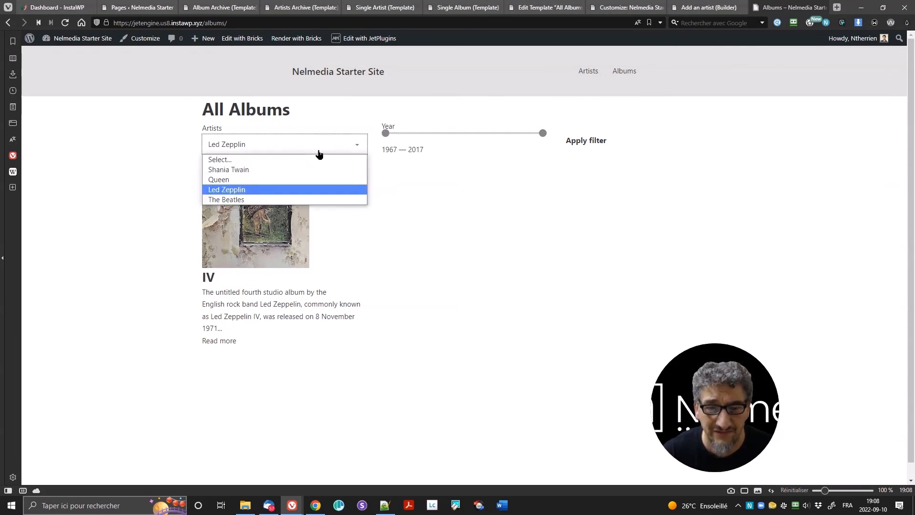
left_click(269, 159)
left_click(593, 142)
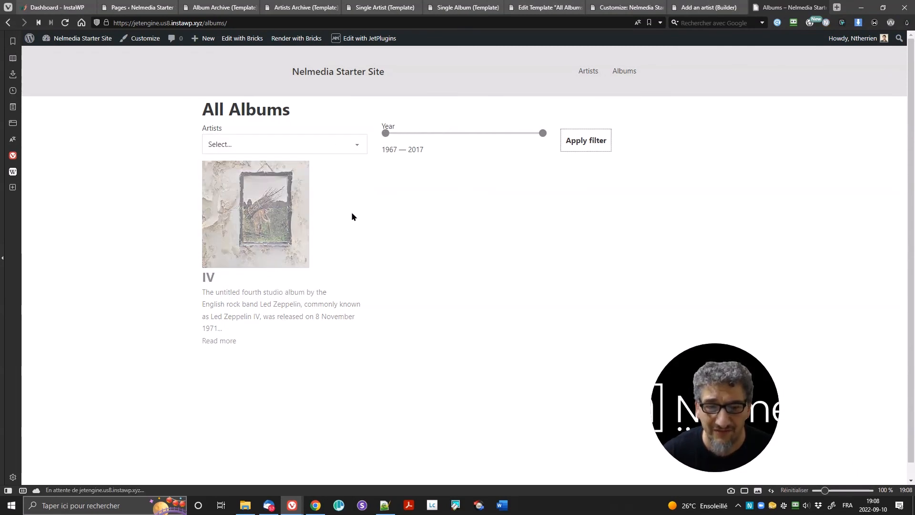
scroll(461, 243, "down", 2)
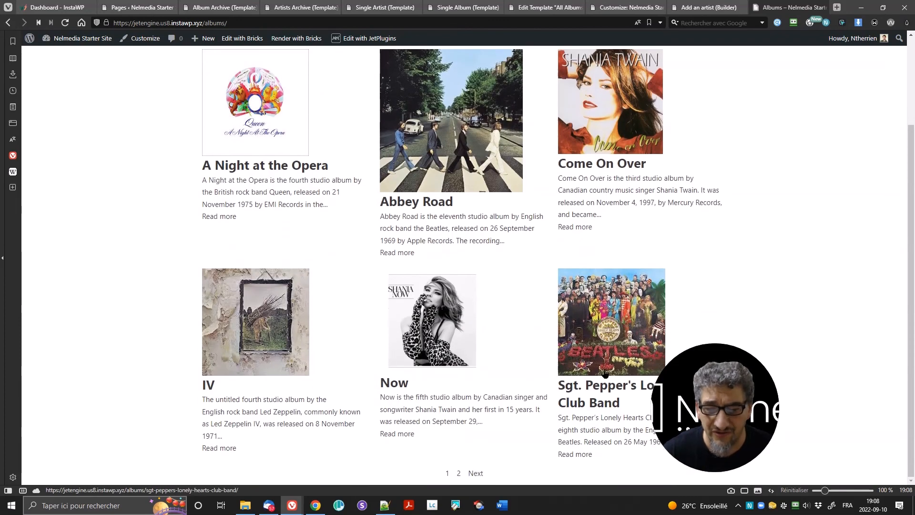
scroll(606, 333, "up", 2)
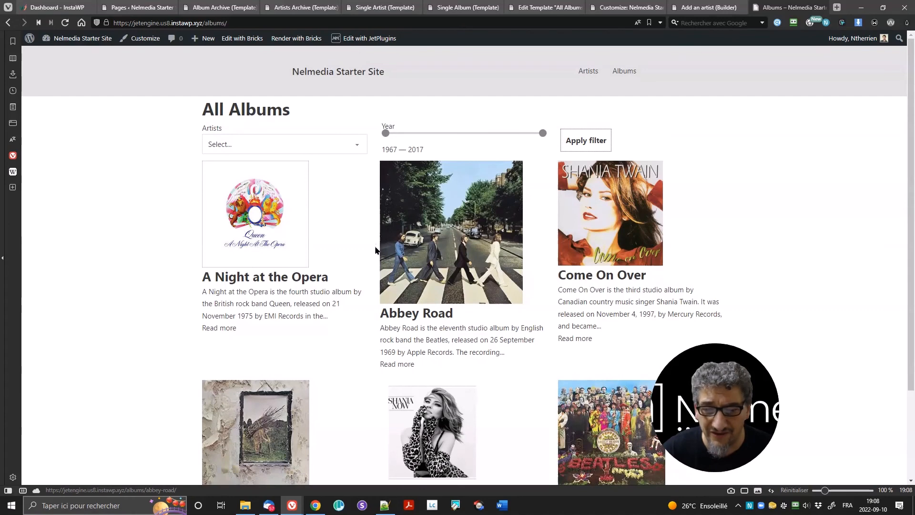
scroll(382, 265, "down", 2)
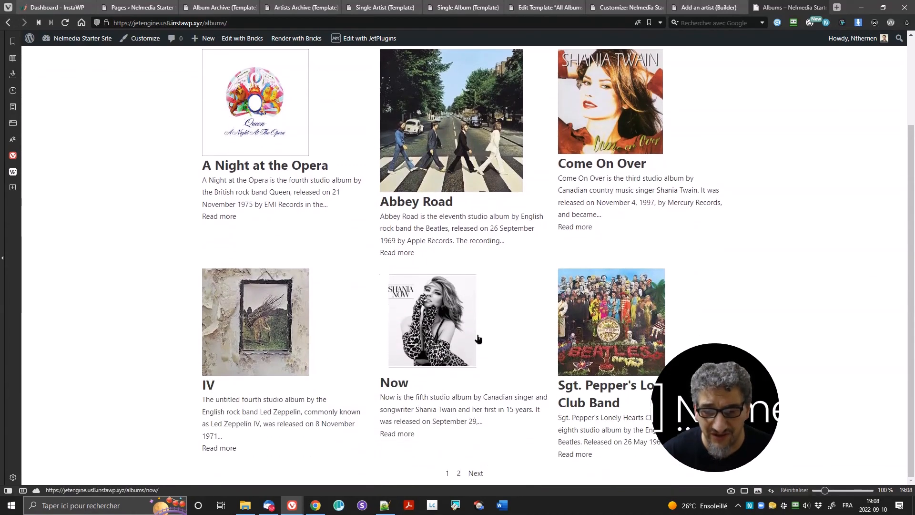
scroll(438, 350, "up", 2)
double_click(411, 149)
scroll(442, 207, "down", 2)
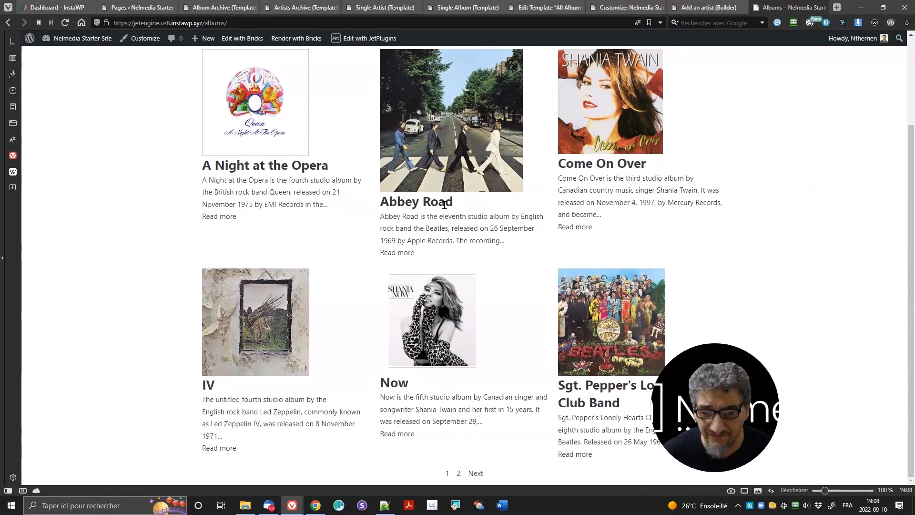
scroll(444, 205, "up", 2)
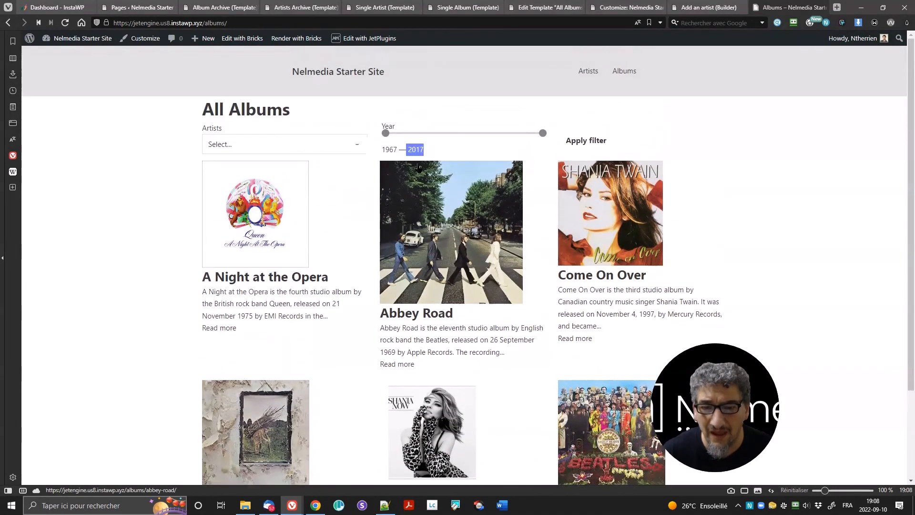
Step: Set the Year range to 1977–1997, applying the filter after each handle
left_click_drag(385, 133, 409, 136)
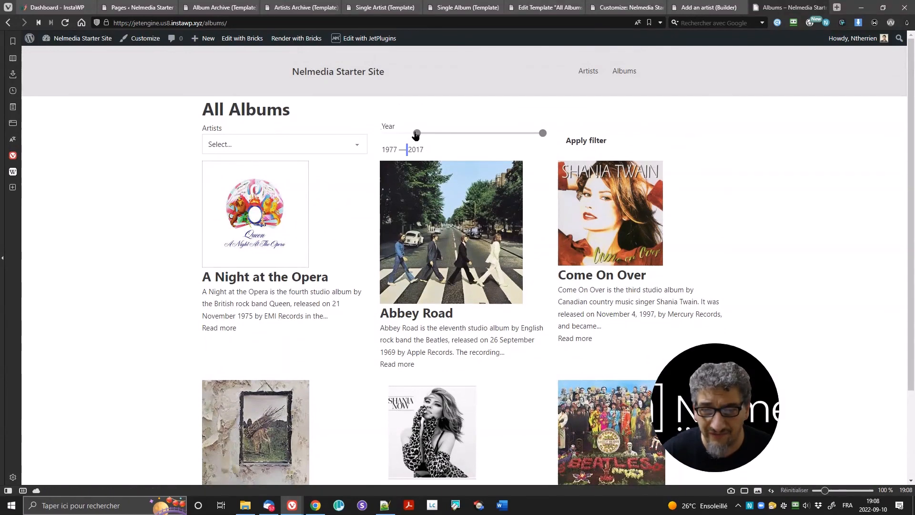
left_click(583, 144)
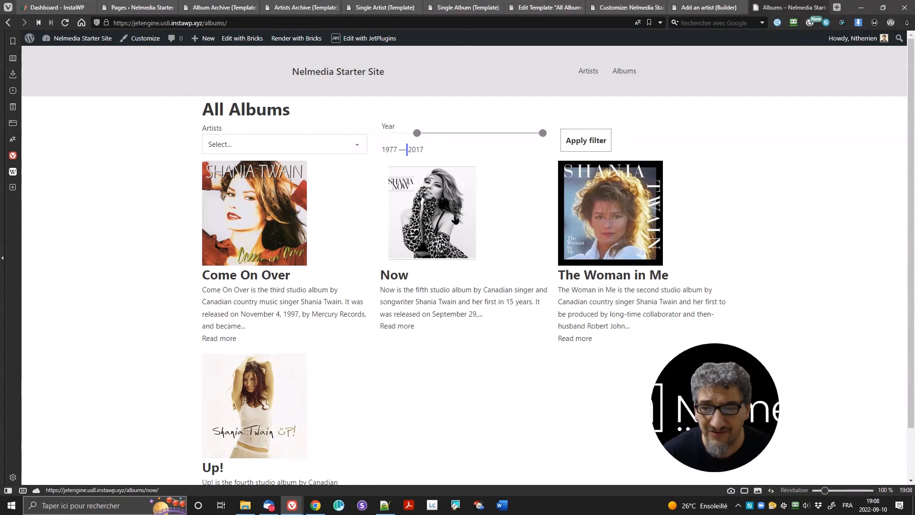
left_click(542, 134)
left_click_drag(543, 134, 480, 133)
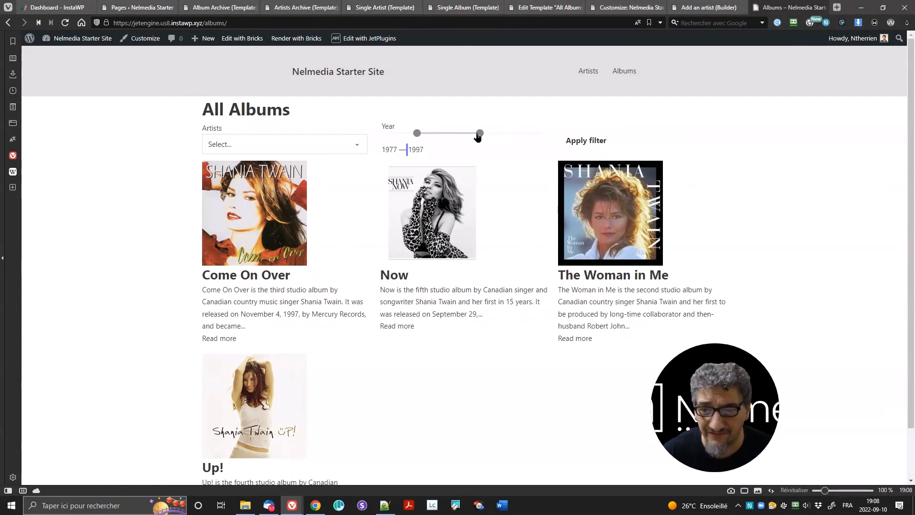
left_click(588, 144)
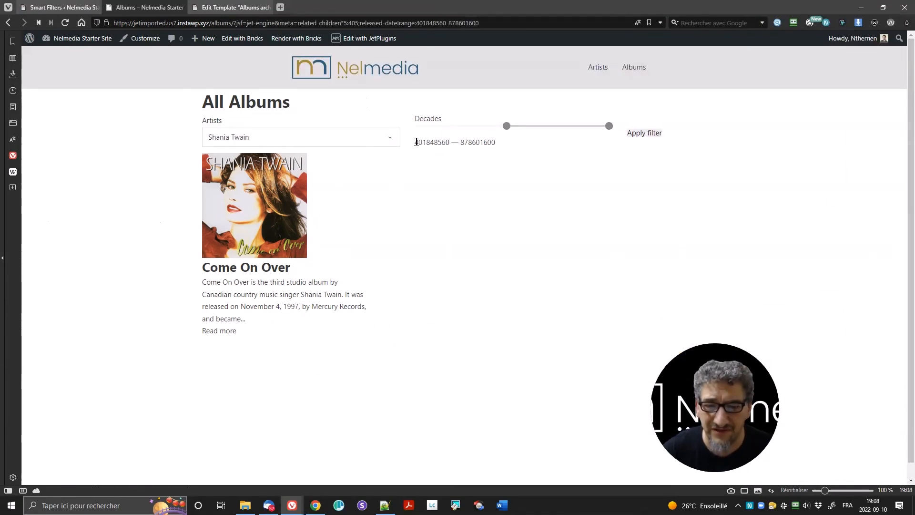
Step: Select the Decades range read-out, then switch to the Smart Filters admin tab
left_click_drag(416, 142, 492, 148)
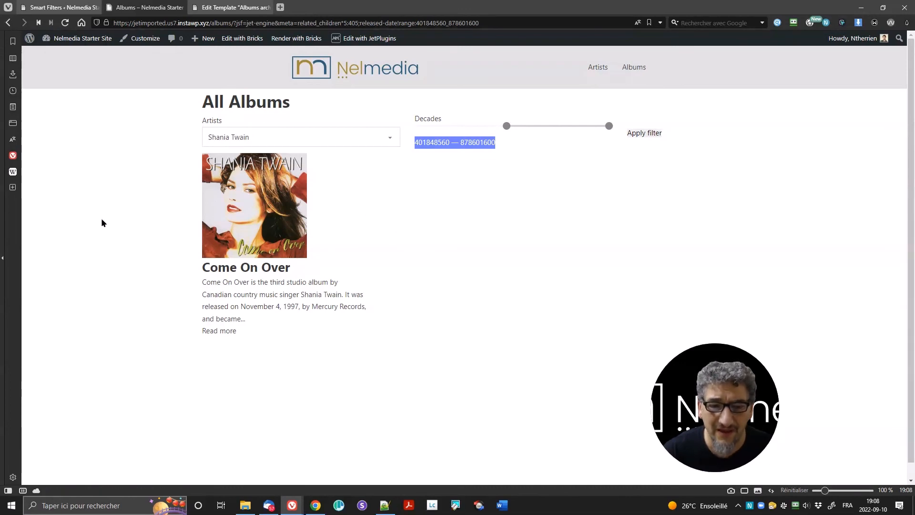
left_click(46, 6)
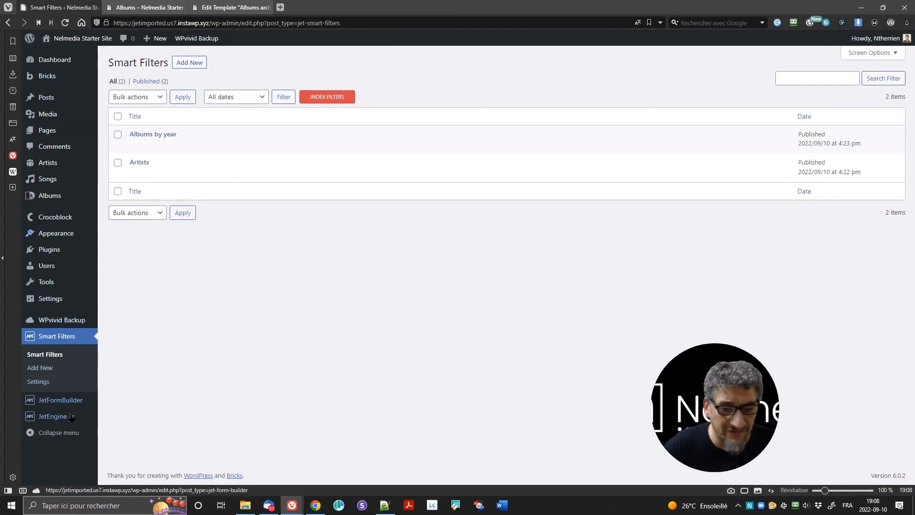
Step: Visit the Pages list, then the JetFormBuilder Forms list
mouse_move(59, 408)
left_click(47, 130)
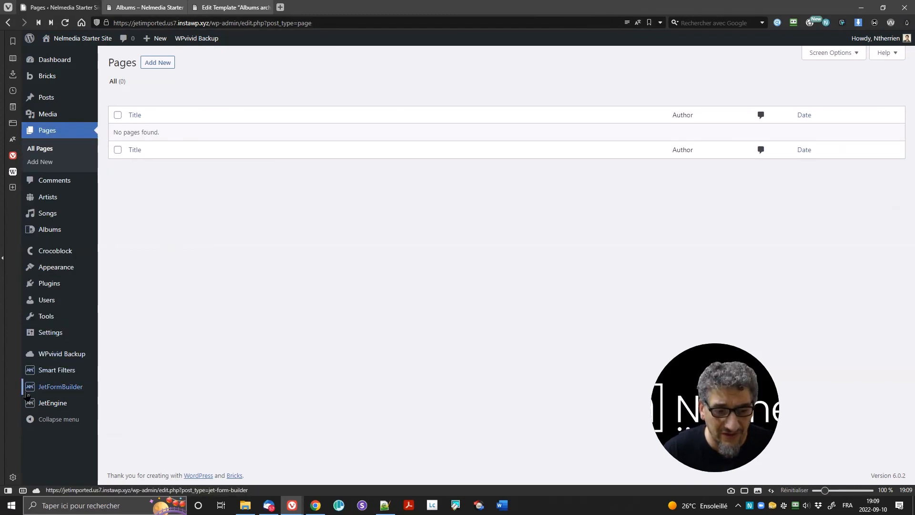
mouse_move(33, 392)
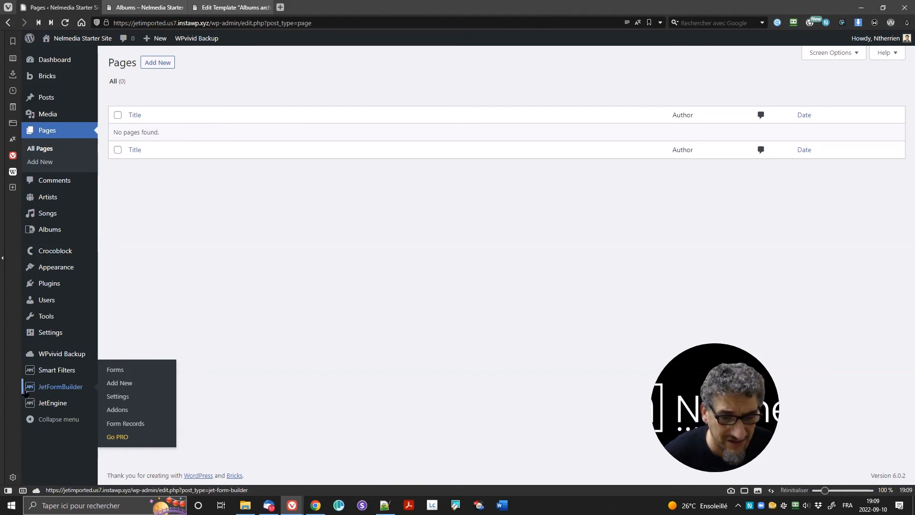
left_click(114, 369)
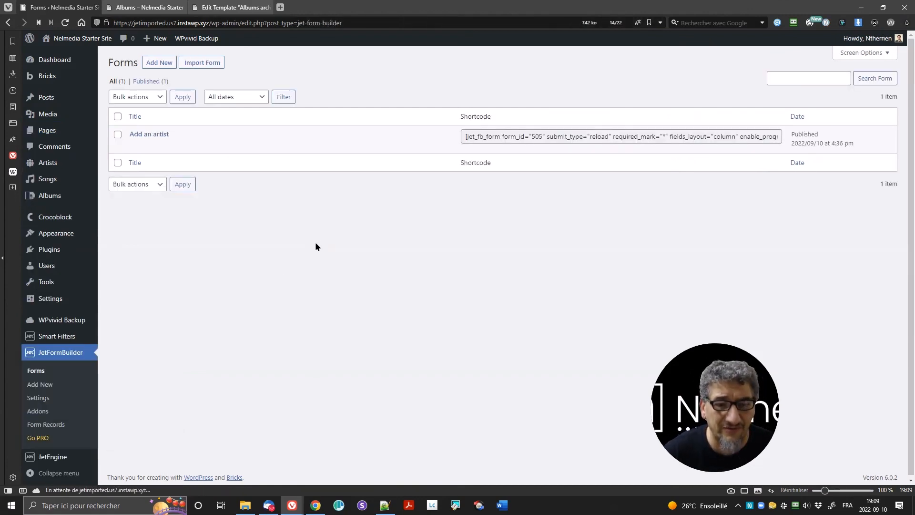
Step: Open the Add an artist form, then leave it without saving to return to Forms
left_click(153, 135)
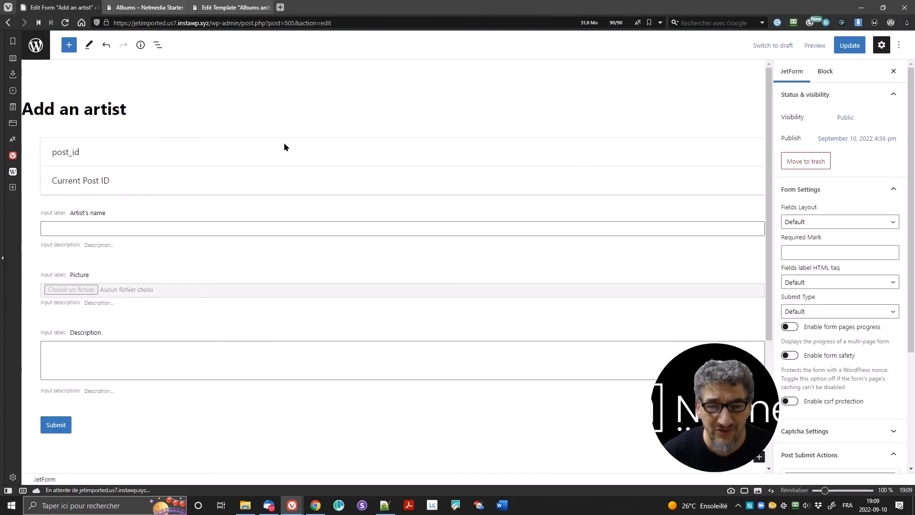
left_click(387, 161)
key("alt+Left")
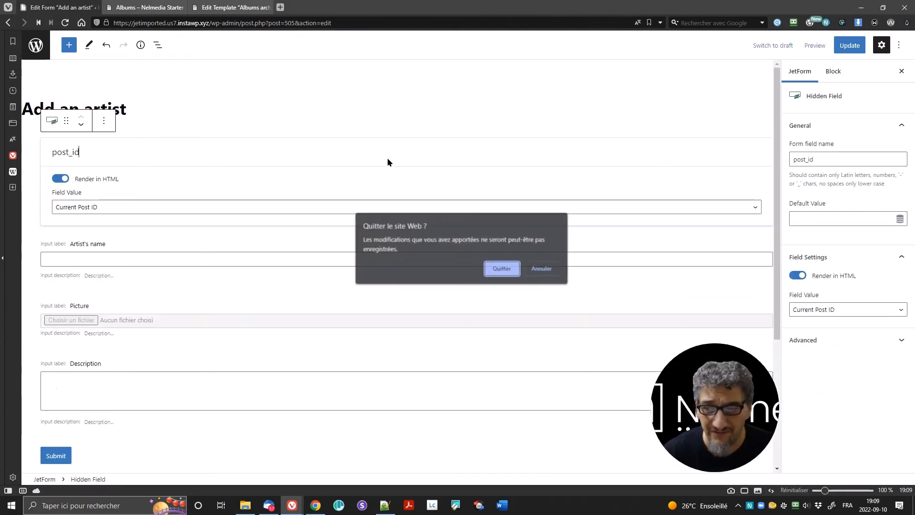
left_click(498, 267)
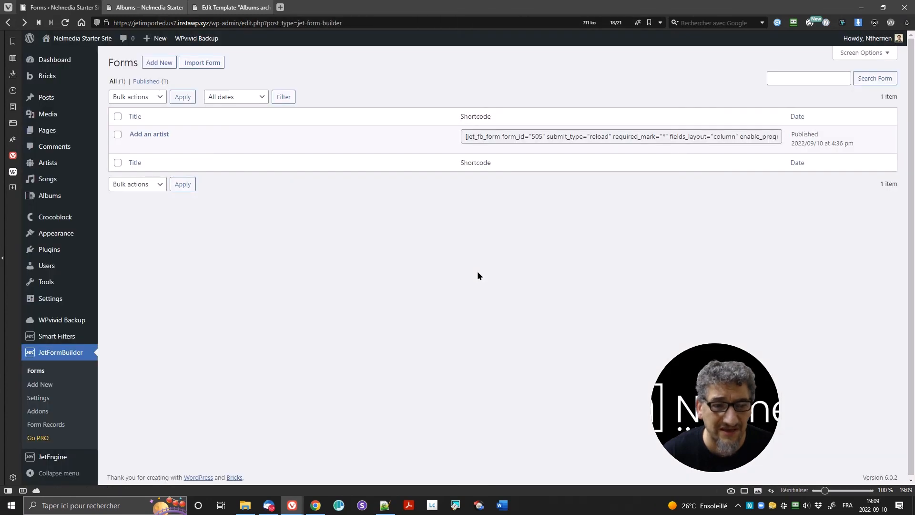
Step: Copy the Add an artist form's shortcode and start a new page
left_click(475, 140)
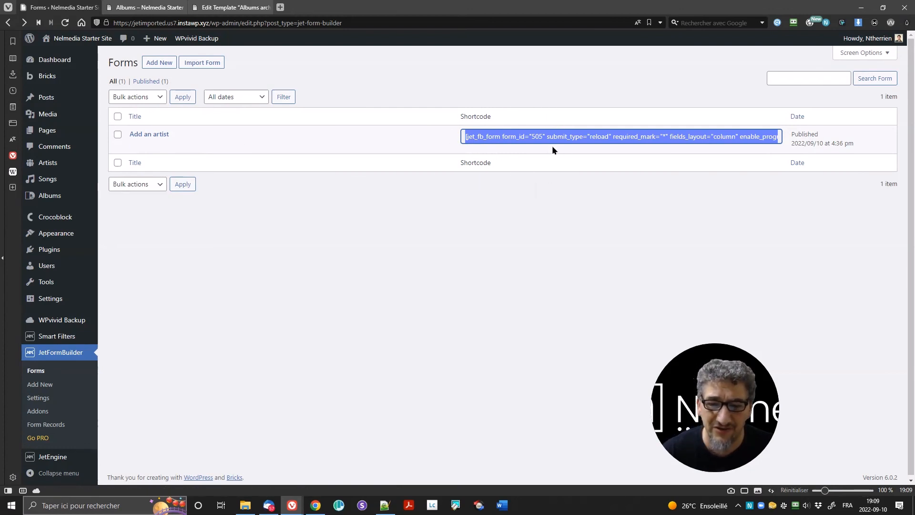
mouse_move(57, 98)
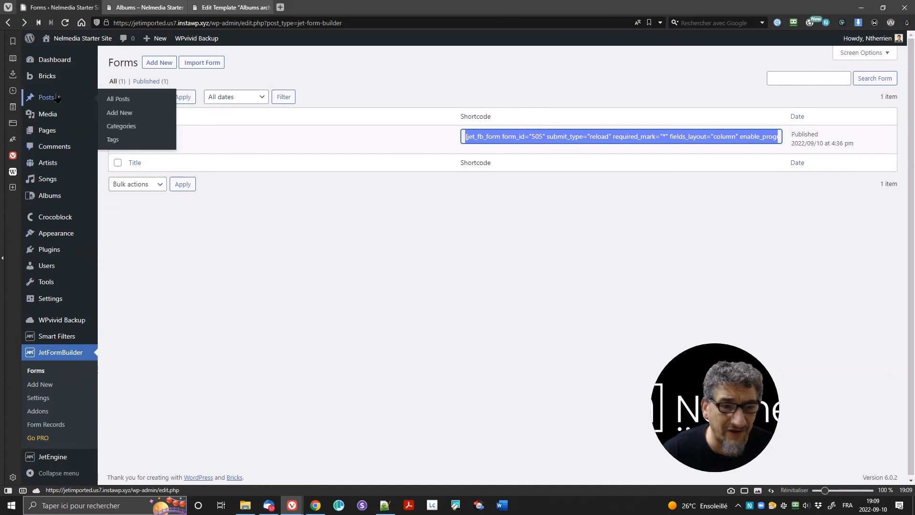
left_click(135, 116)
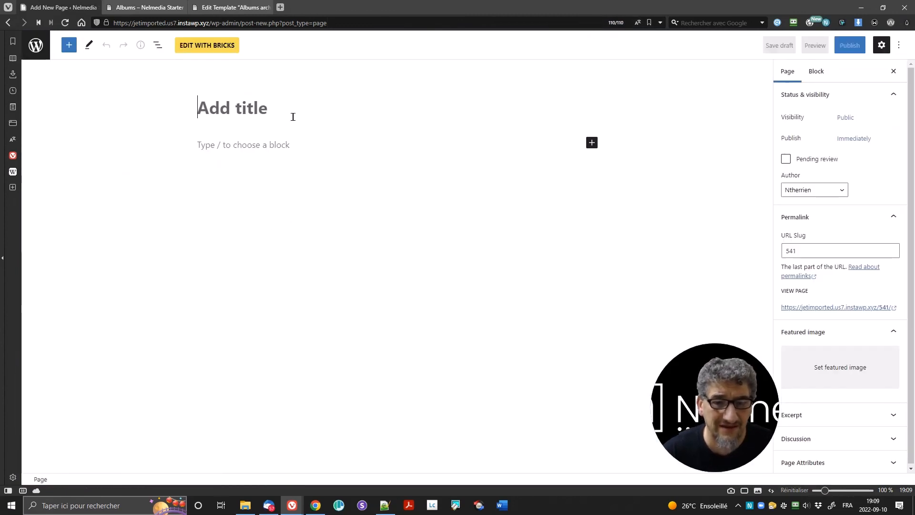
Step: Title the new page 'Add an artist' and publish it
type("Add an")
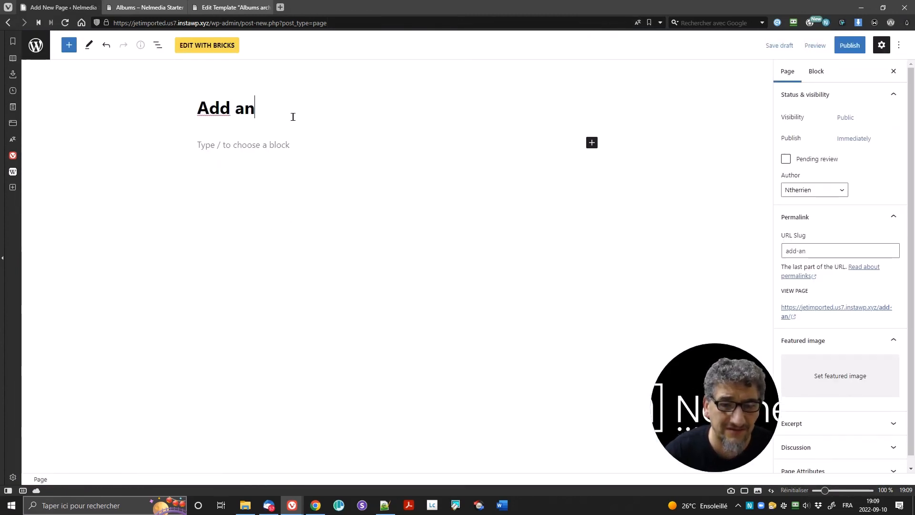
type(" artist")
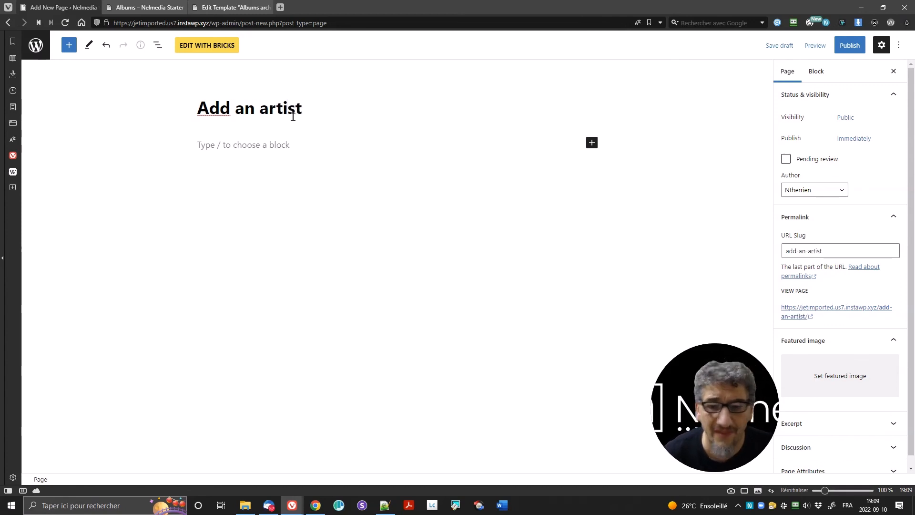
left_click(850, 46)
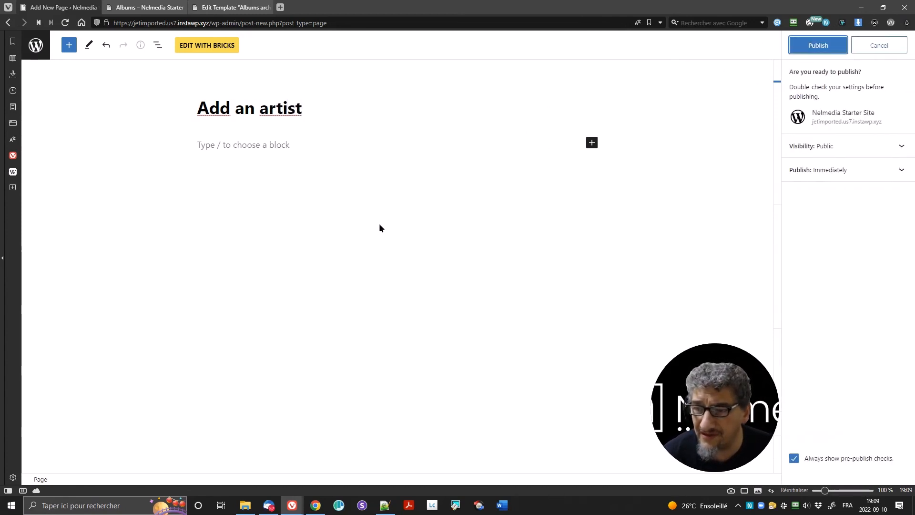
left_click(818, 45)
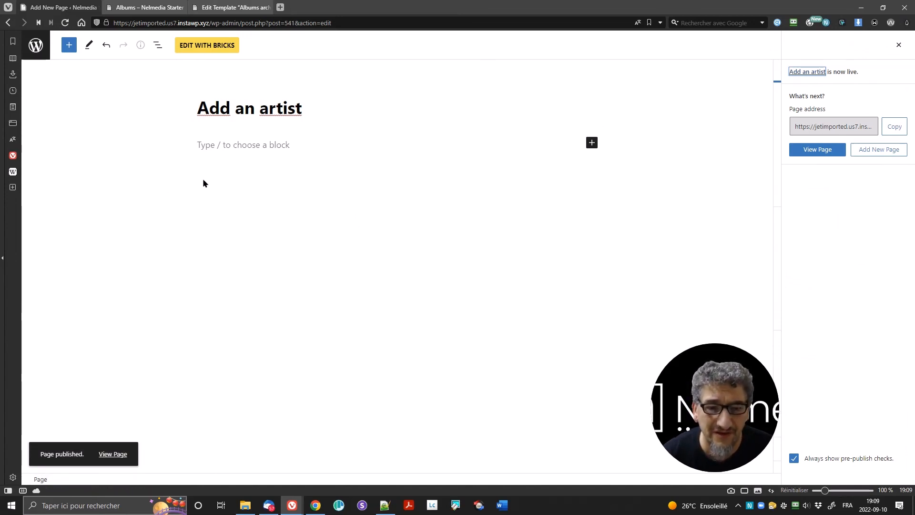
Step: Open the page in Bricks and add a section with a container
left_click(202, 50)
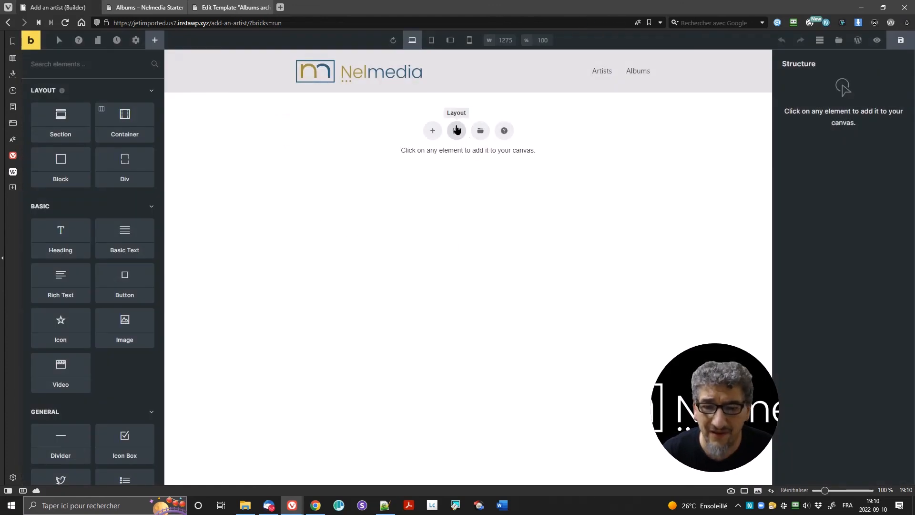
left_click(456, 130)
left_click(392, 165)
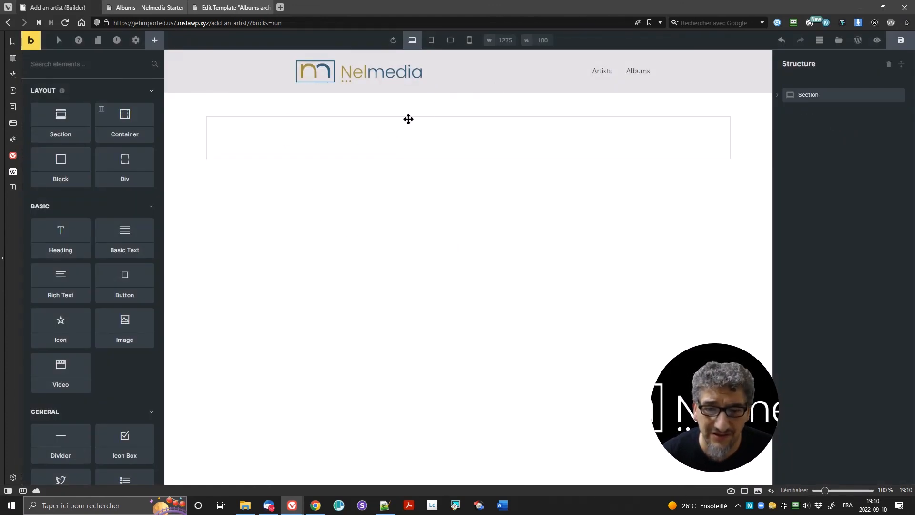
left_click(384, 128)
left_click(114, 86)
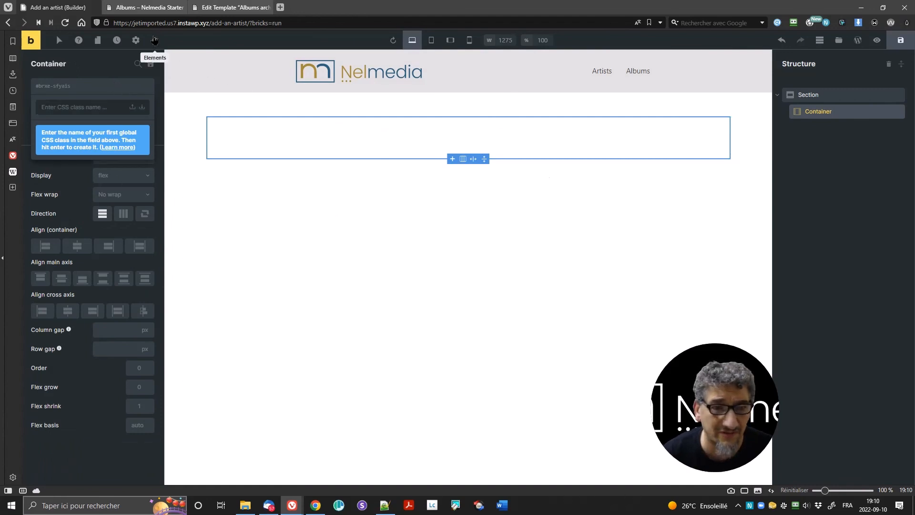
Step: Place a Shortcode element in the container and paste the form's shortcode into it
left_click(155, 40)
left_click(78, 67)
type("sho")
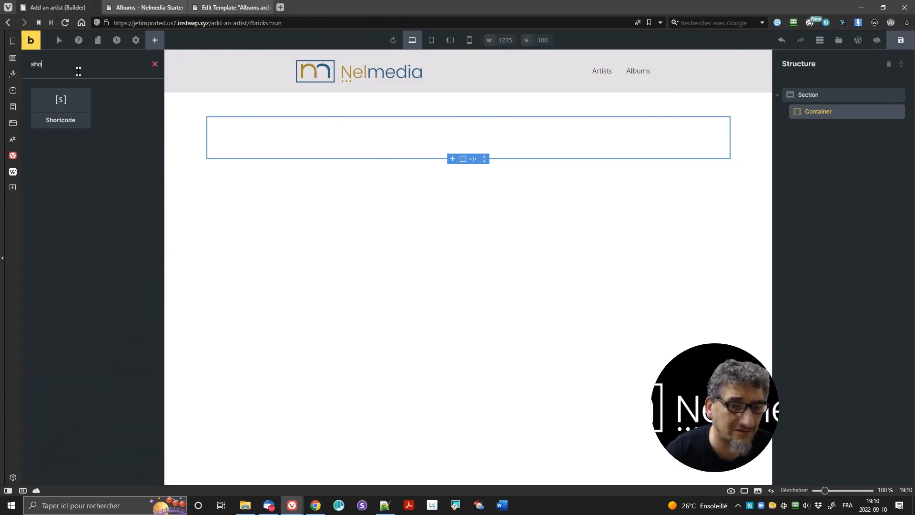
left_click_drag(51, 124, 224, 143)
left_click(264, 135)
left_click(92, 167)
type("[jet_fb_form form_id=\"505\" submit_type=\"reload\" required_mark=\"*\" fields_layout=\"column\" enable_progress=\"\" fields_label_tag=\"div\" load_nonce=\"render\" use_csrf=\"\"]")
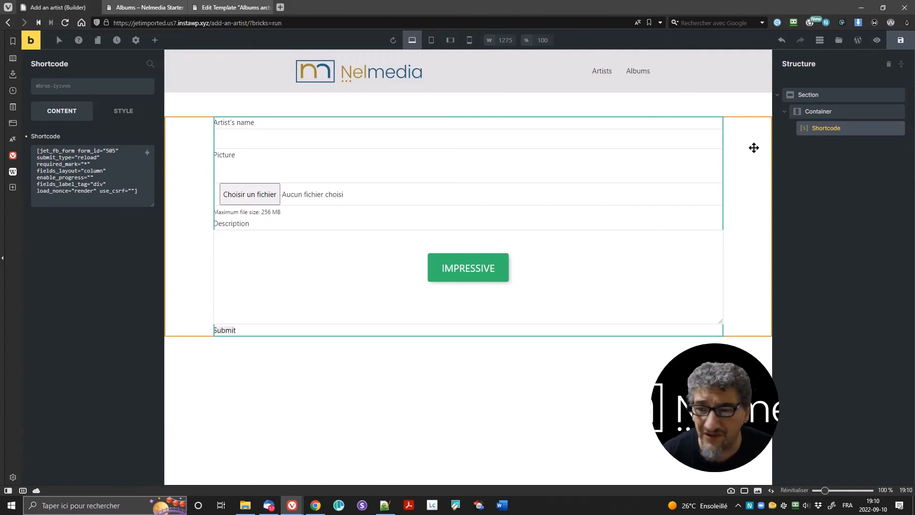
Step: Load the live /add-an-artist/ page in the browser
left_click(230, 8)
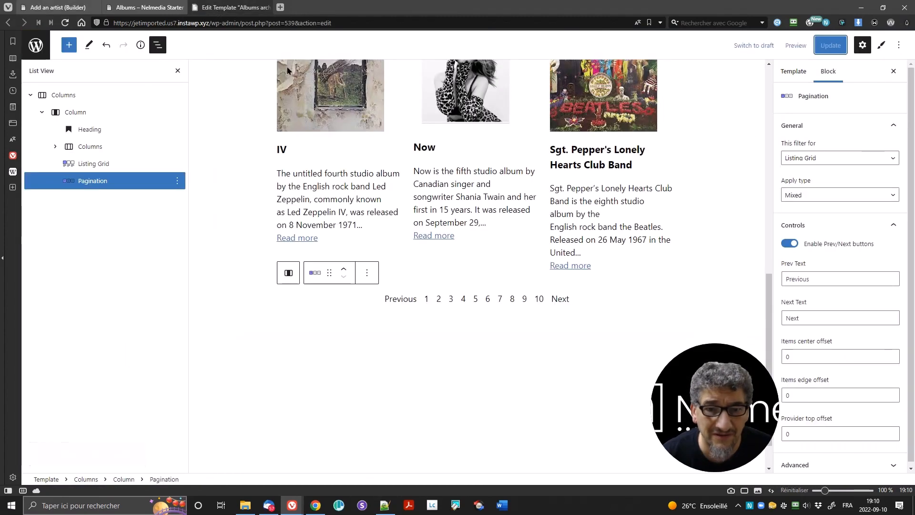
left_click(145, 8)
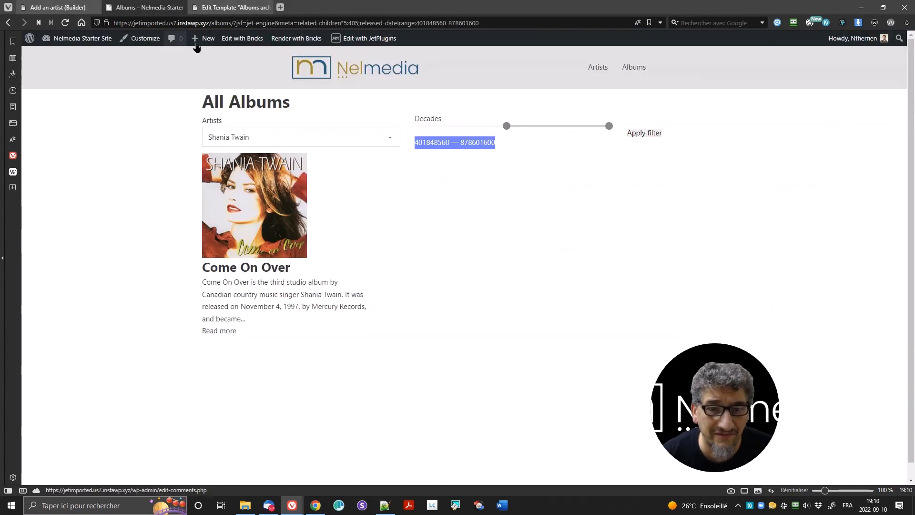
left_click(212, 23)
left_click_drag(223, 24, 594, 31)
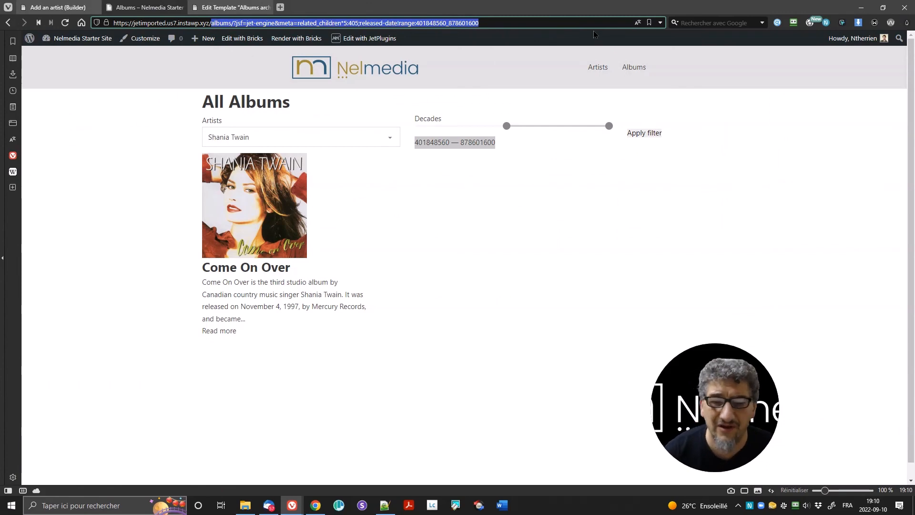
key("BackSpace")
type("awp.xyz/add")
key("Return")
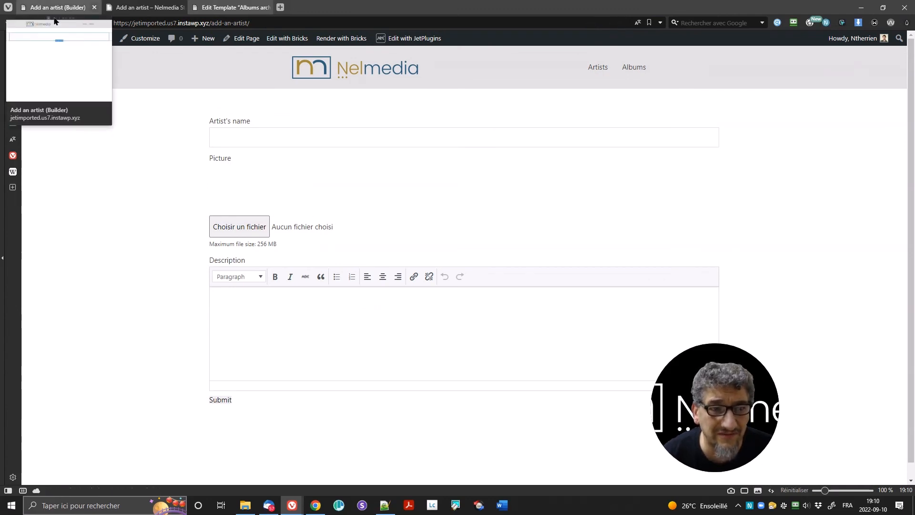
Step: Enter the artist's name and choose the album cover PNG from CPT_training as the picture
left_click(324, 142)
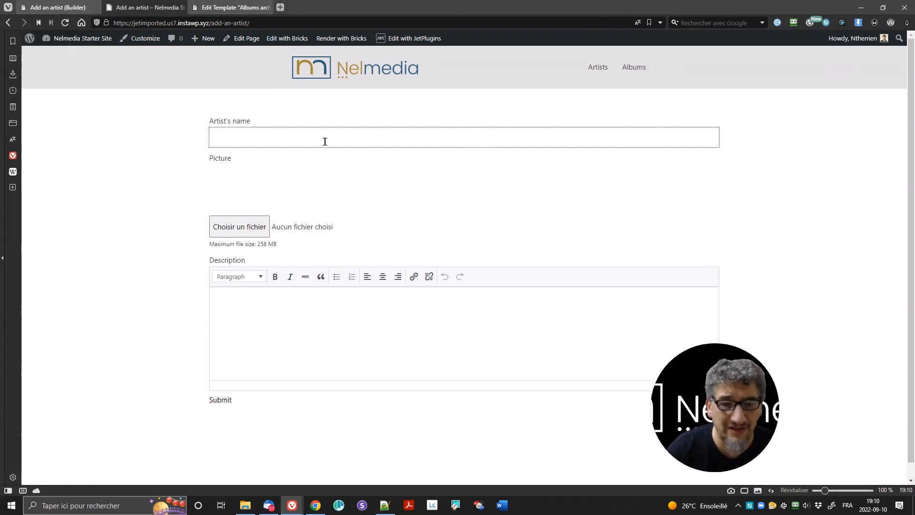
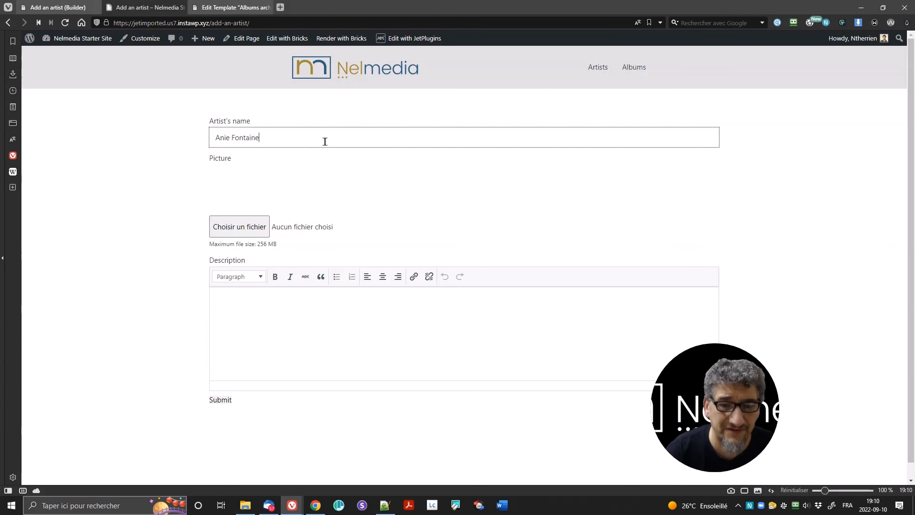
key("Tab")
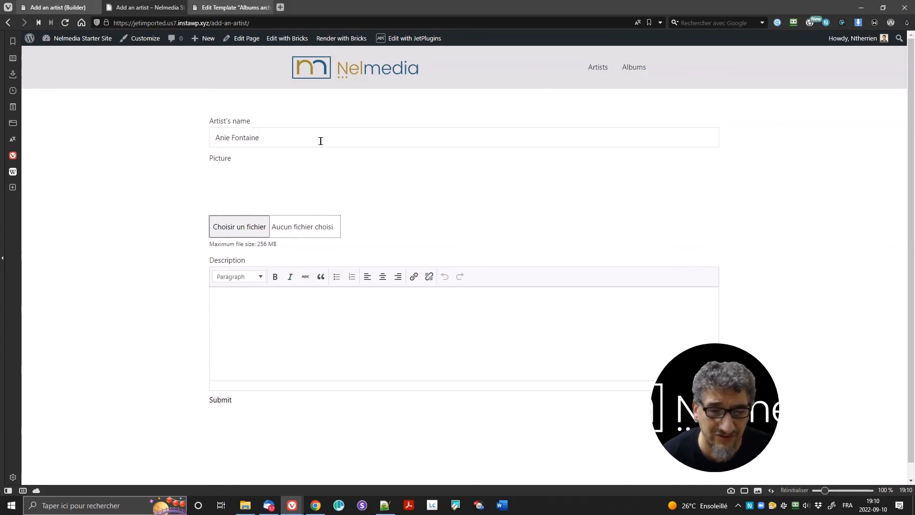
left_click(256, 226)
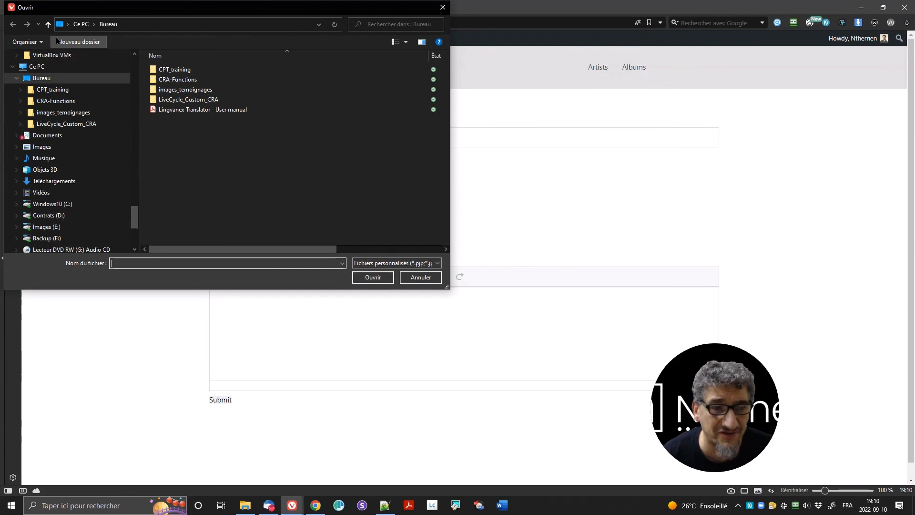
left_click(53, 89)
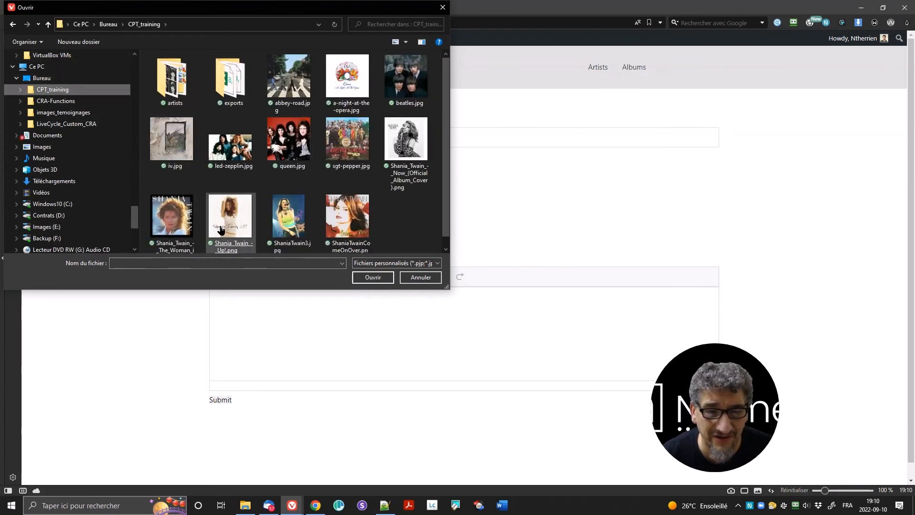
double_click(214, 230)
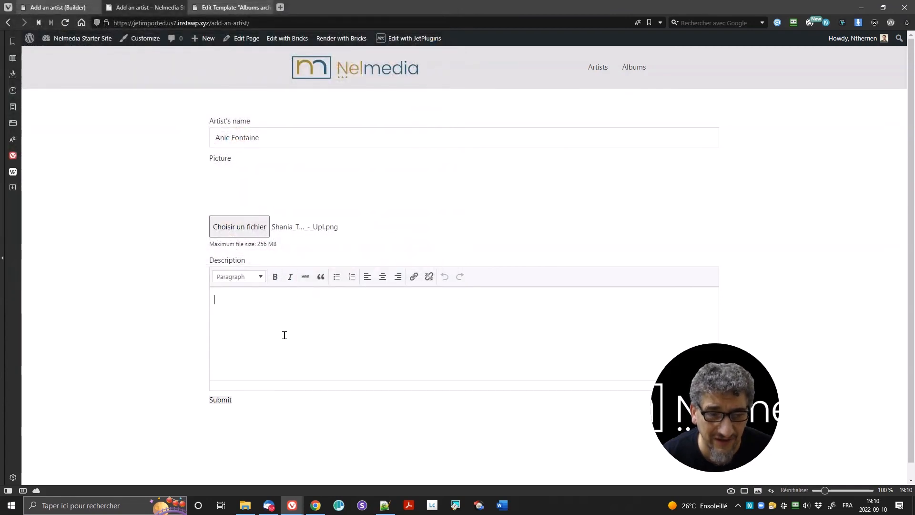
Step: Type the description 'Test for adding an artist' and submit the form
type("Test")
type("for adding ")
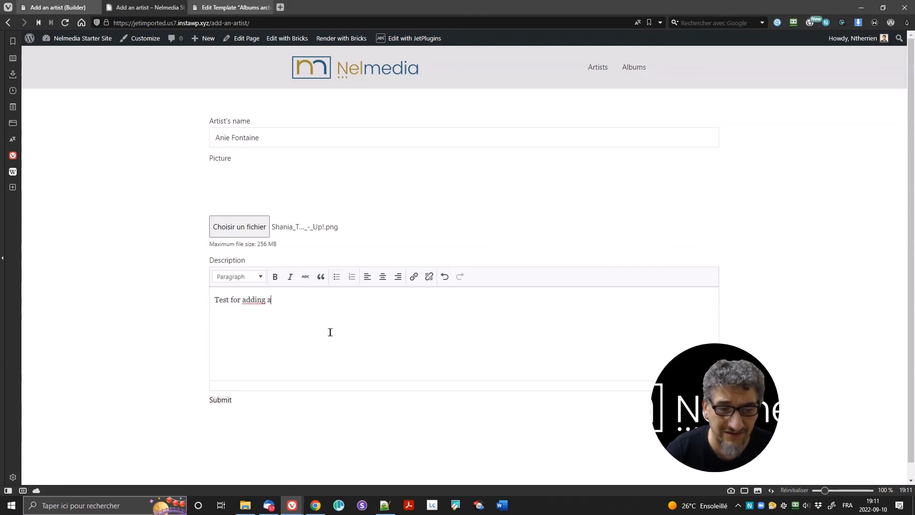
type("an artist")
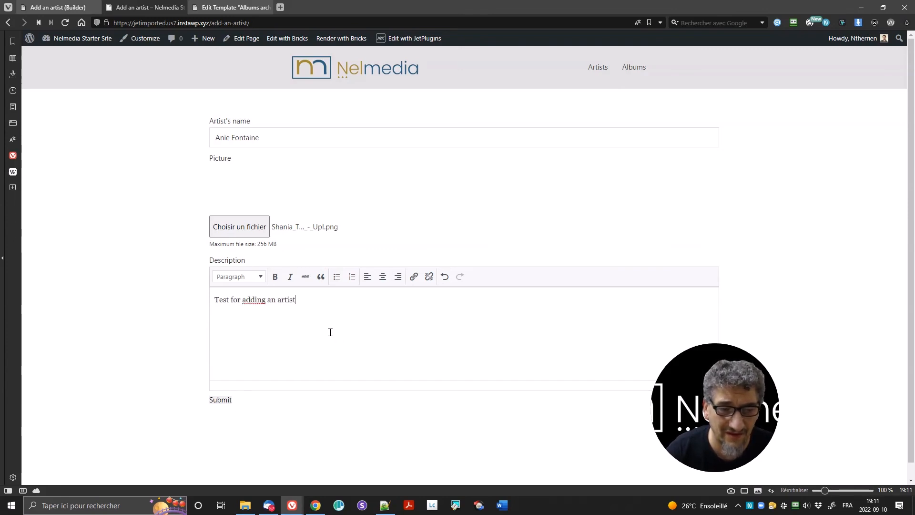
left_click(224, 403)
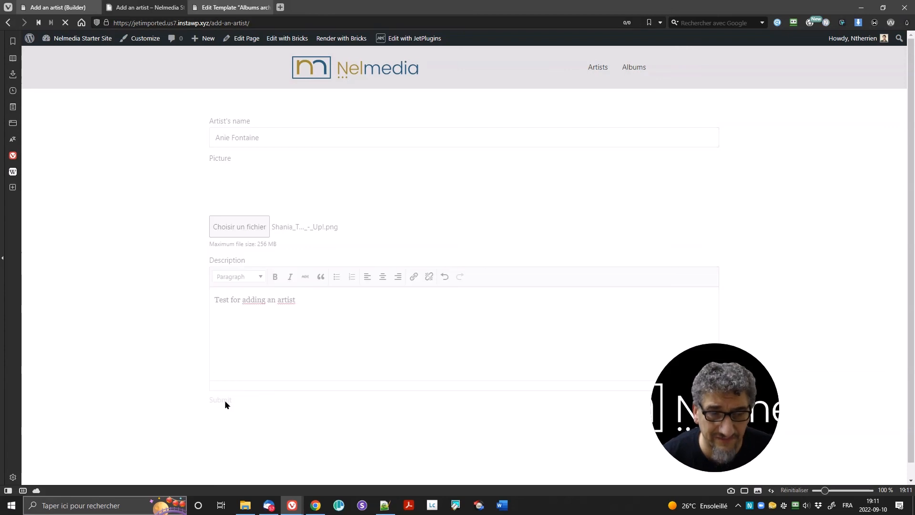
scroll(443, 362, "down", 1)
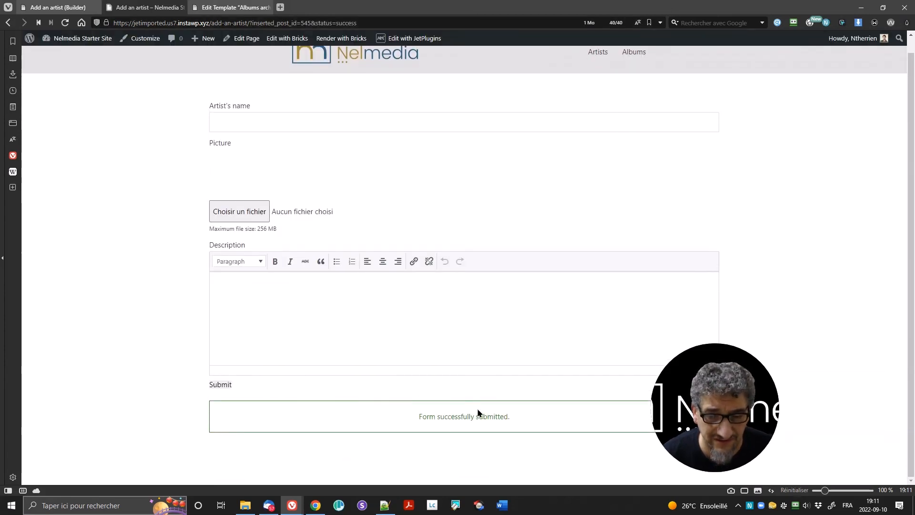
Step: Switch between the open tabs and open the front-end Artists archive page
left_click(70, 9)
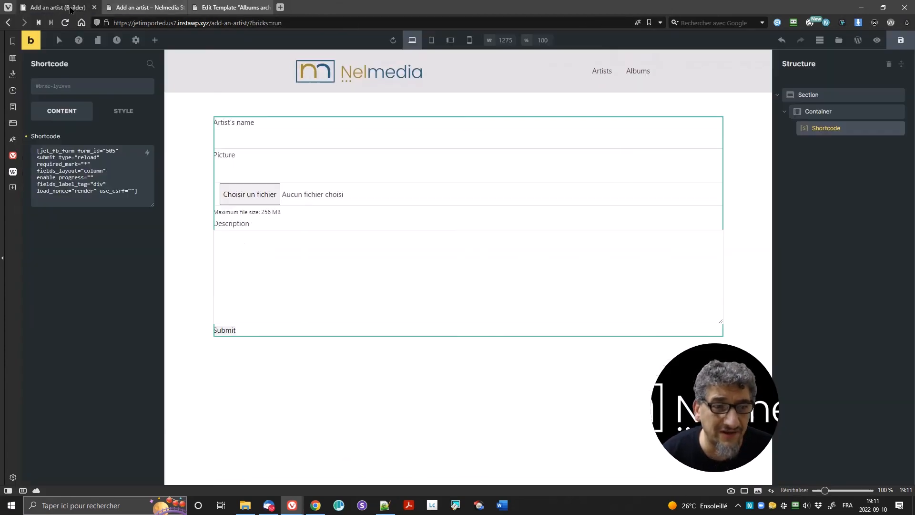
left_click(31, 40)
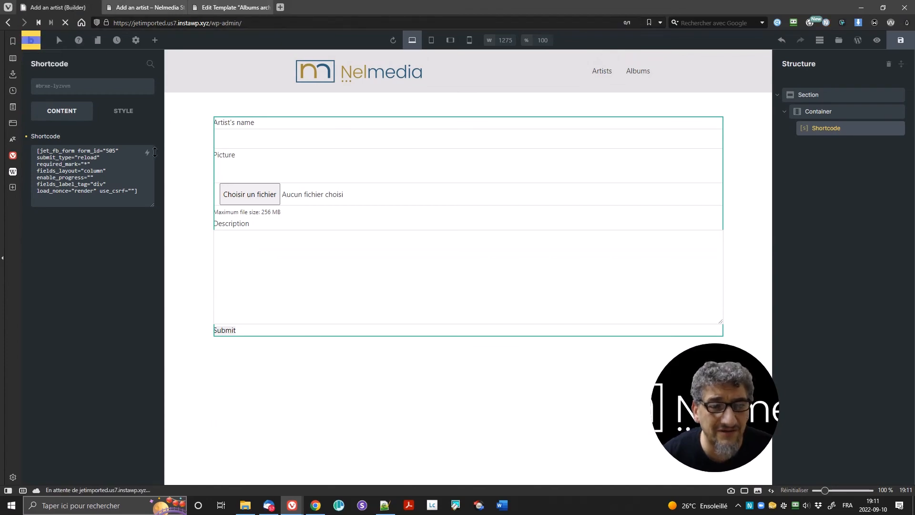
left_click(230, 9)
left_click(145, 8)
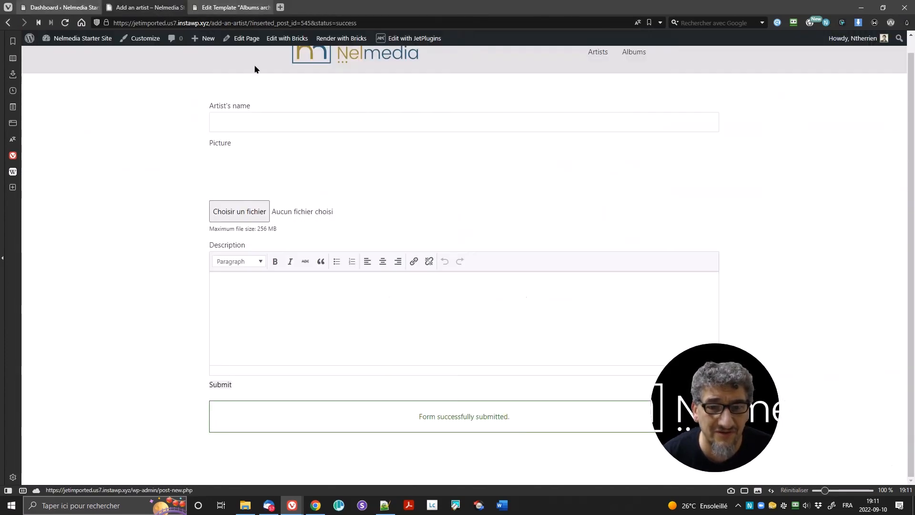
scroll(495, 90, "up", 1)
left_click(595, 70)
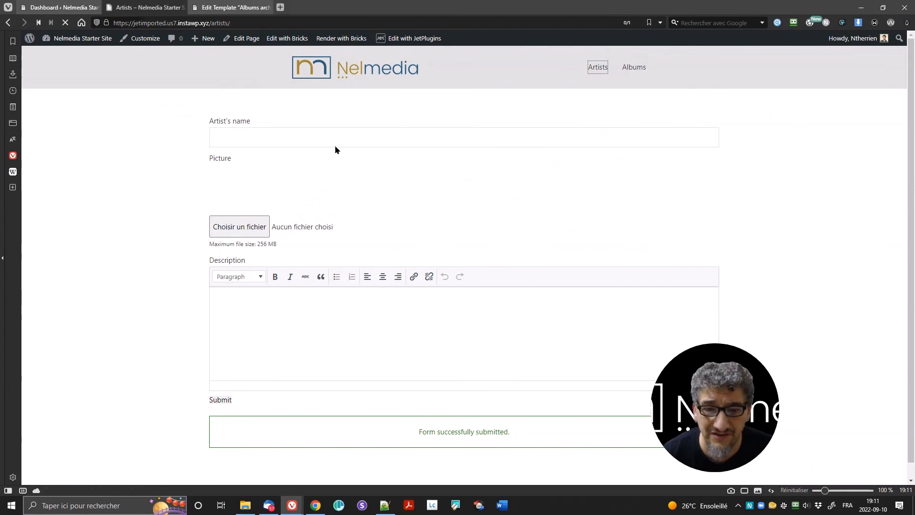
scroll(336, 151, "down", 5)
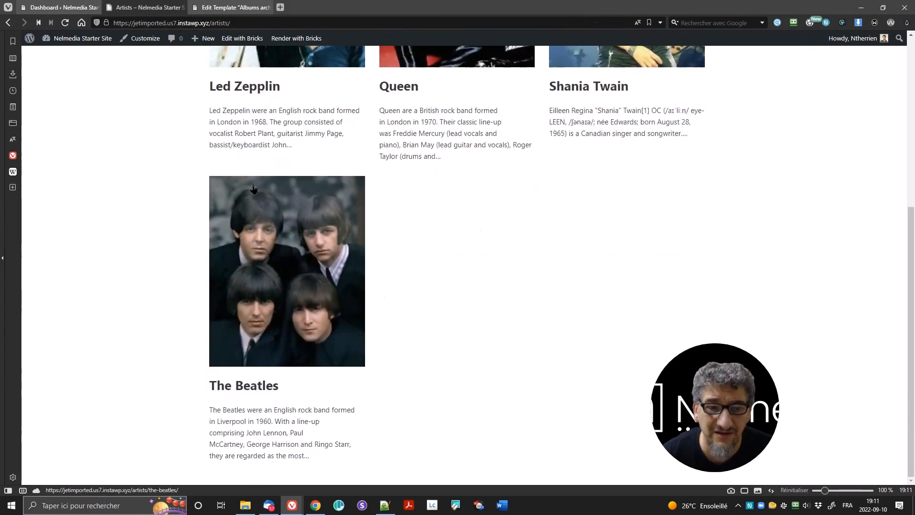
mouse_move(102, 38)
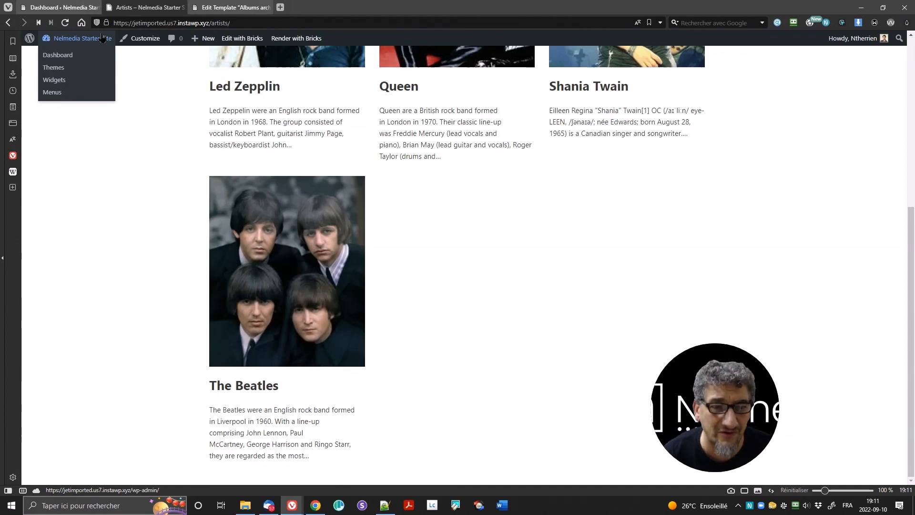
Step: In the admin Artists list, Quick Edit the pending artist and set its status to Published
left_click(60, 8)
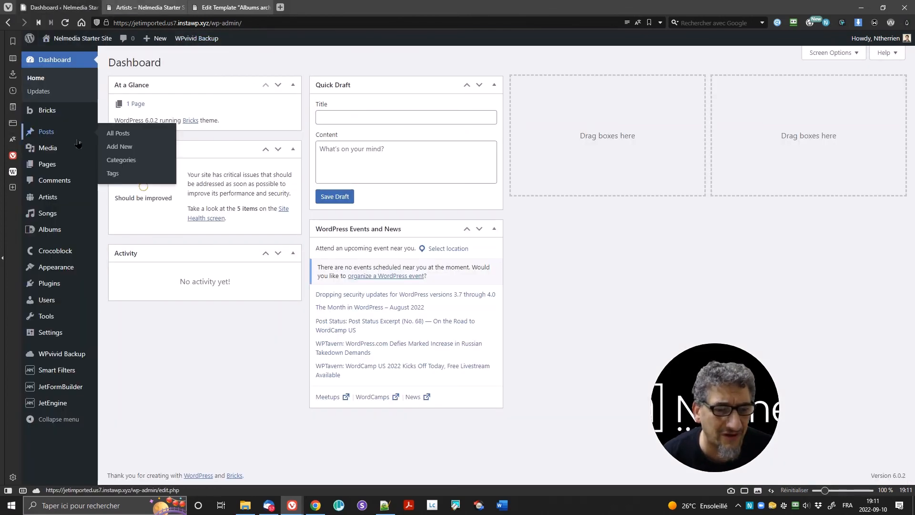
mouse_move(56, 115)
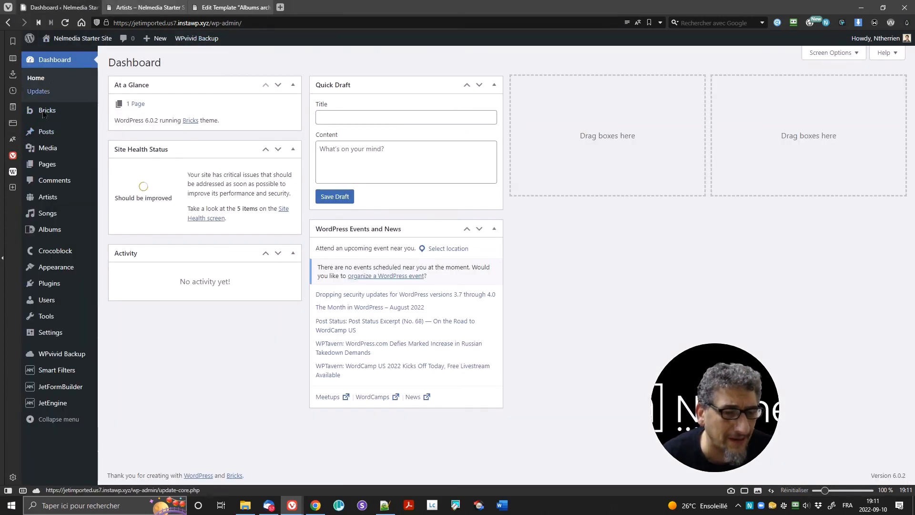
left_click(53, 203)
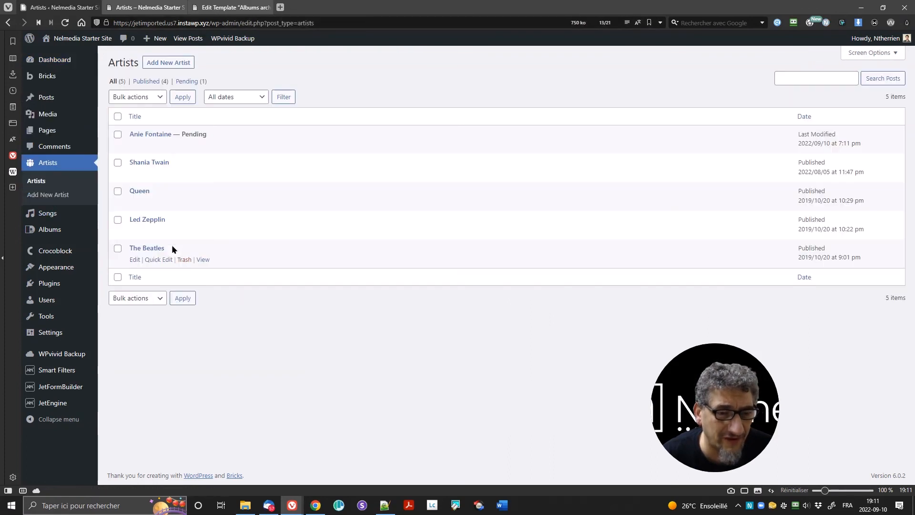
left_click(159, 146)
left_click(578, 148)
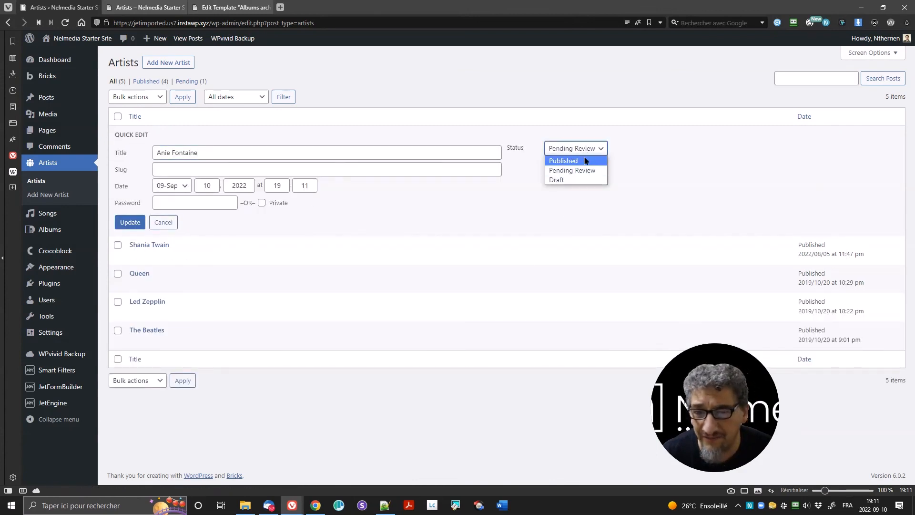
left_click(585, 161)
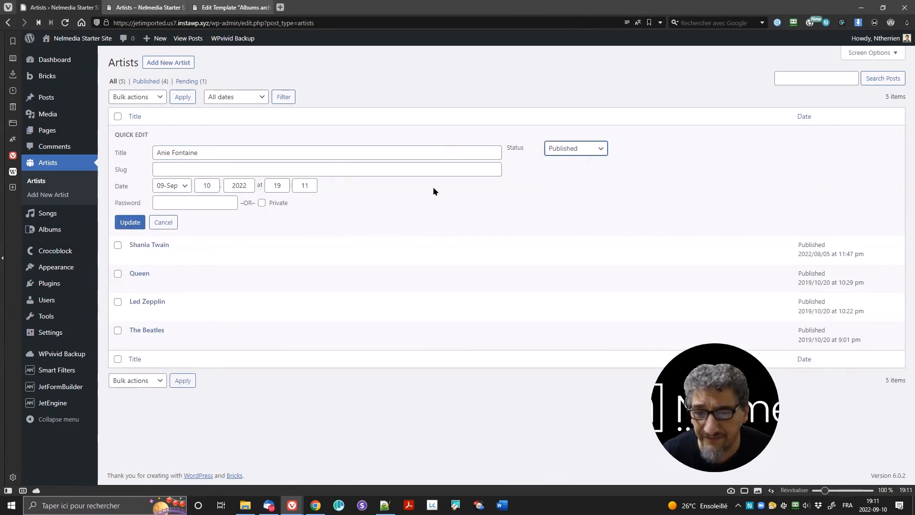
left_click(130, 223)
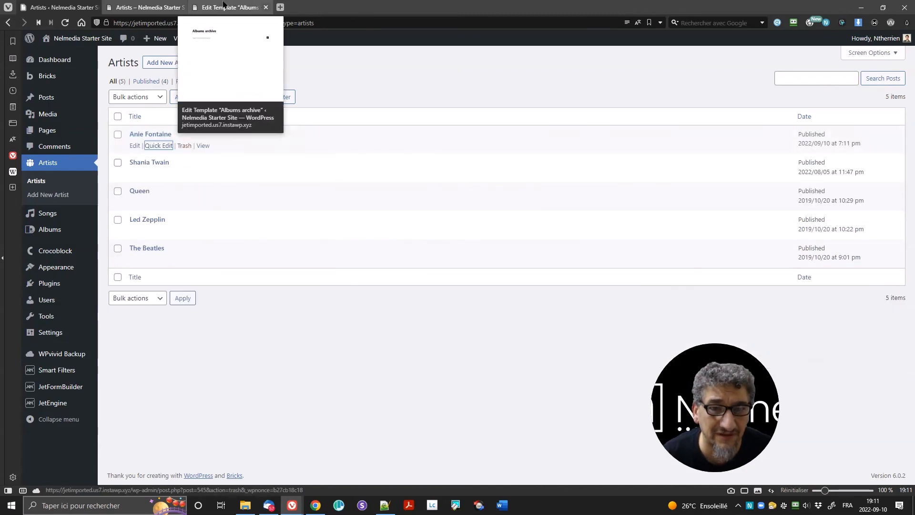
Step: Reload the /artists/ page and open the new artist's page, which shows no albums yet
left_click(167, 6)
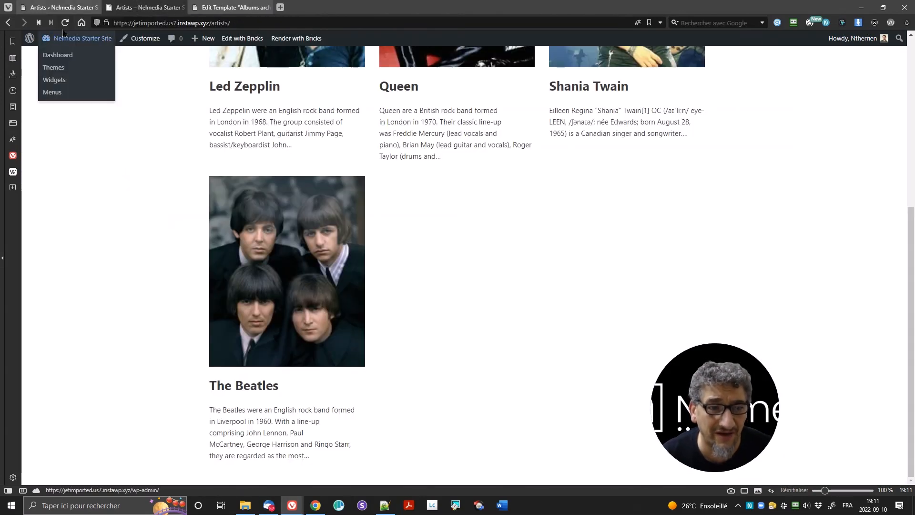
left_click(66, 24)
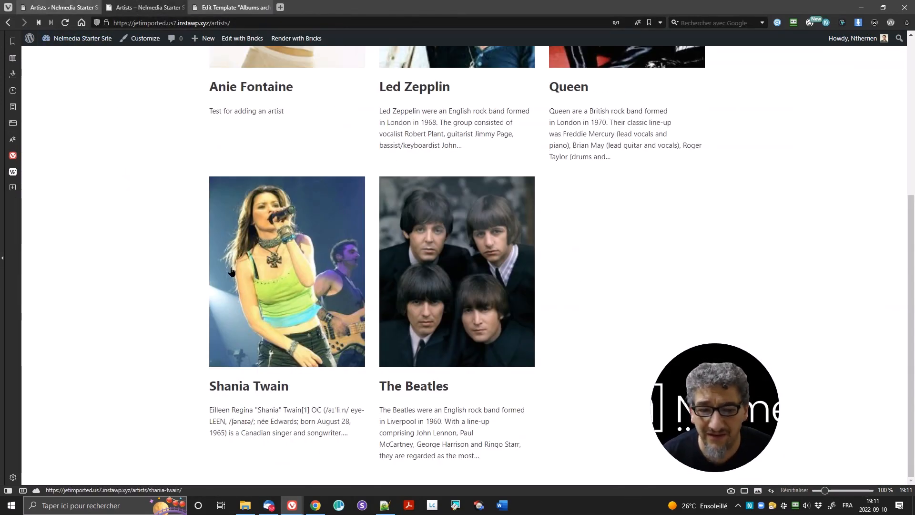
scroll(315, 250, "up", 5)
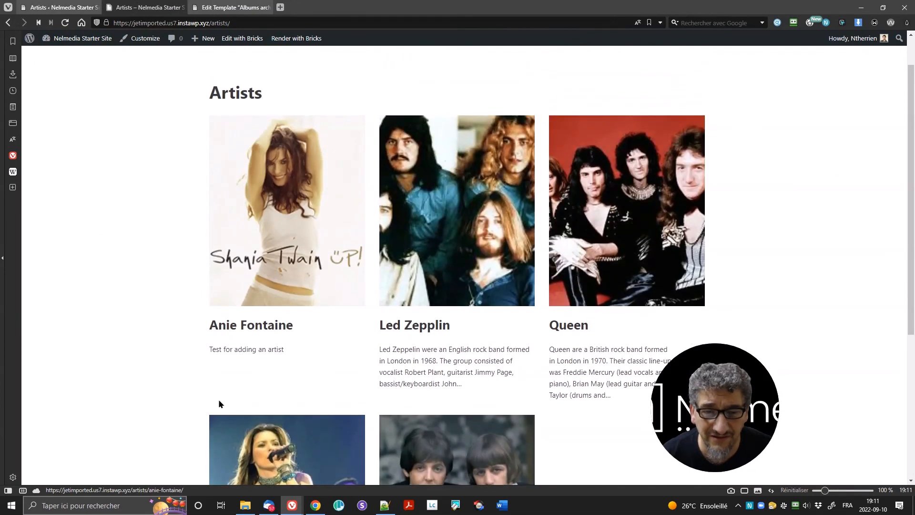
left_click_drag(207, 353, 298, 247)
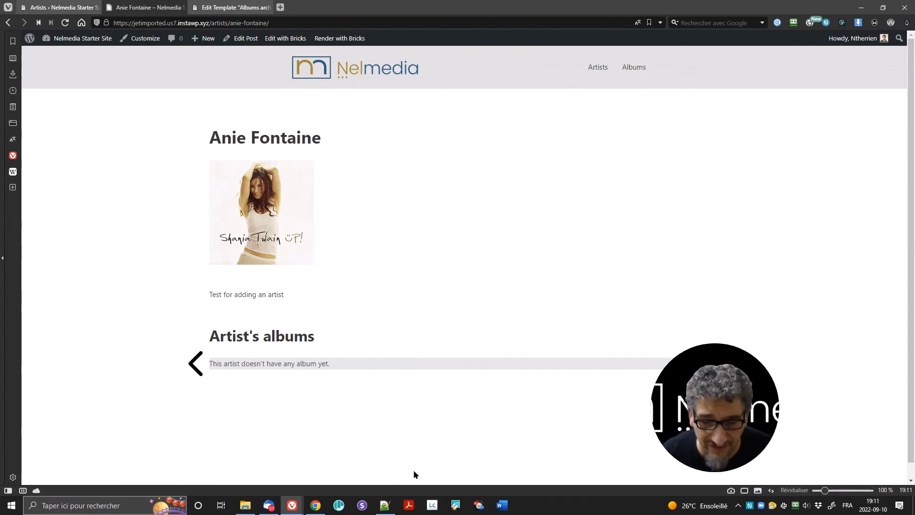
left_click(385, 505)
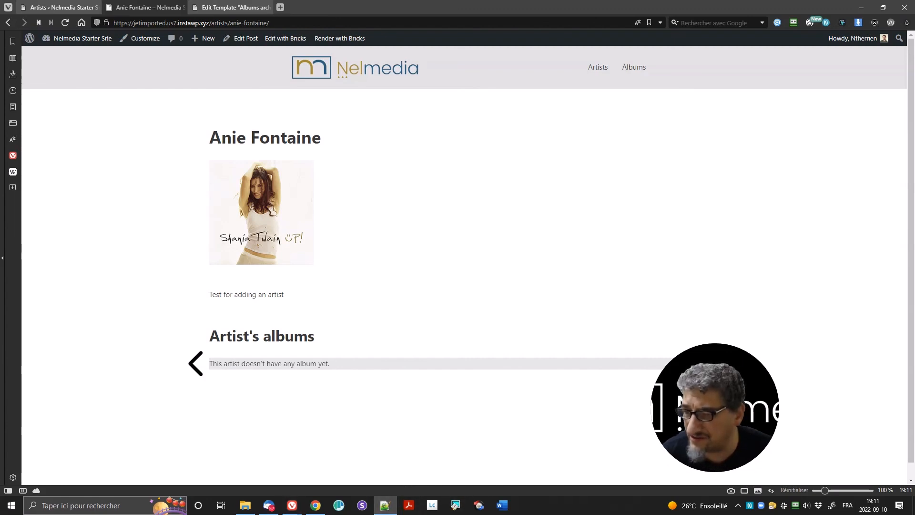